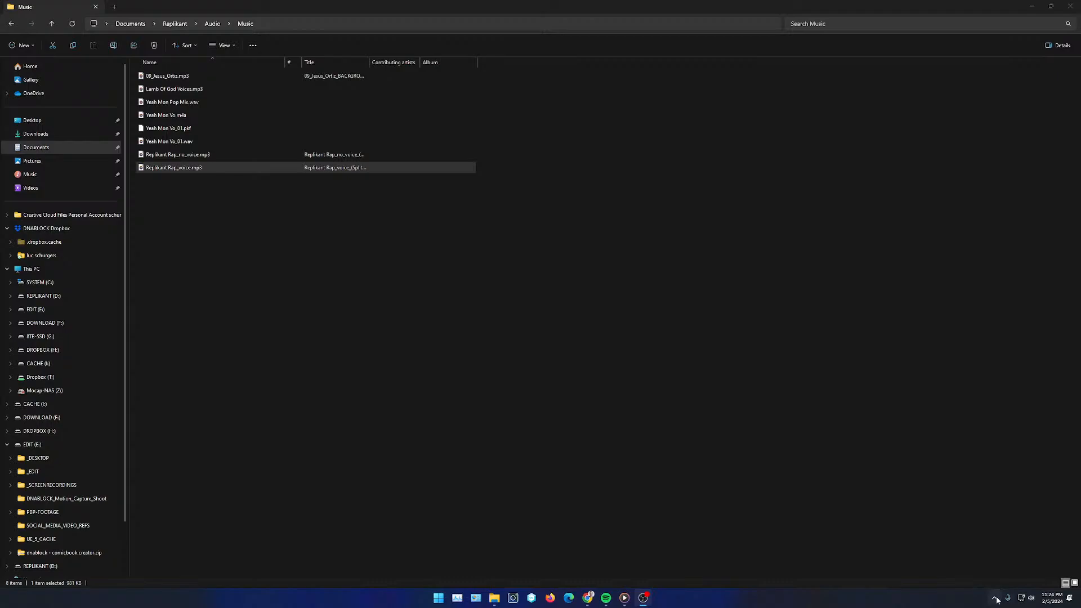
# - Open the Epic Games Launcher from the system tray and launch REPLIKANT from its quick launch list
pyautogui.click(994, 598)
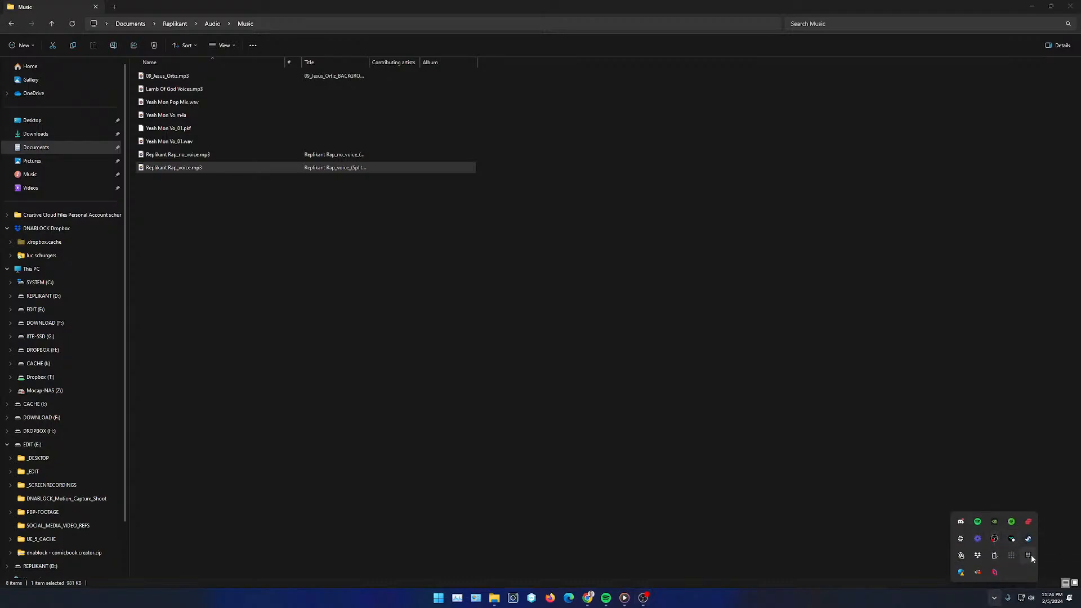
pyautogui.click(1028, 556)
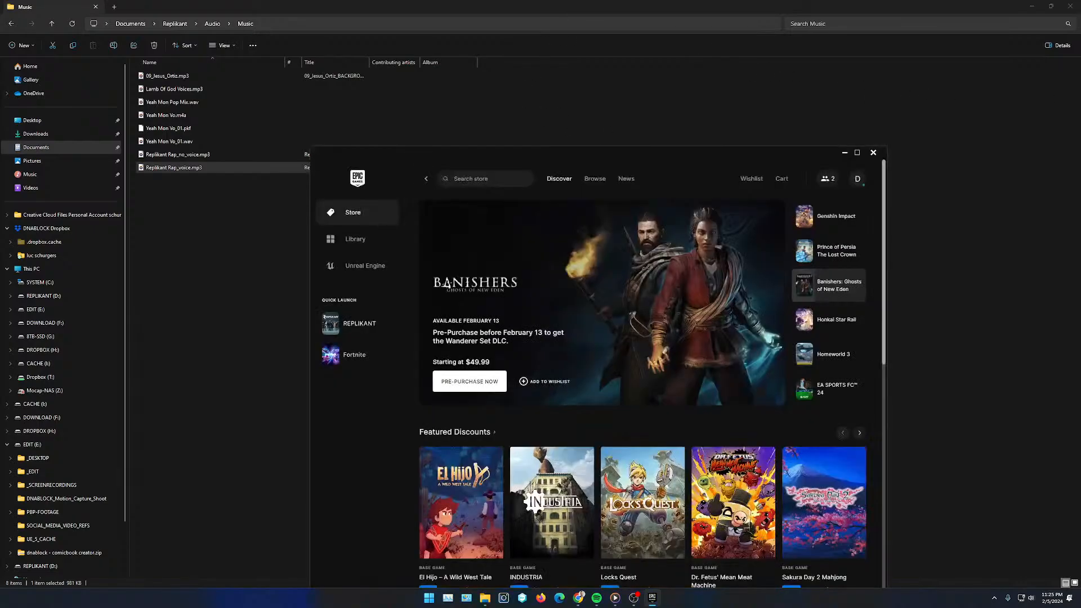
pyautogui.click(359, 328)
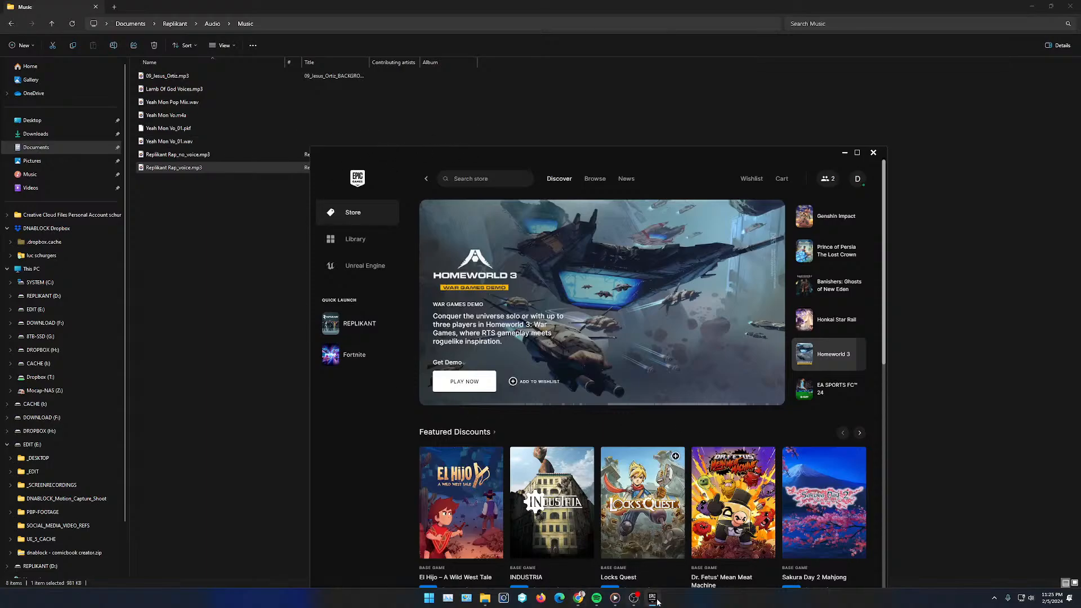
pyautogui.moveTo(654, 601)
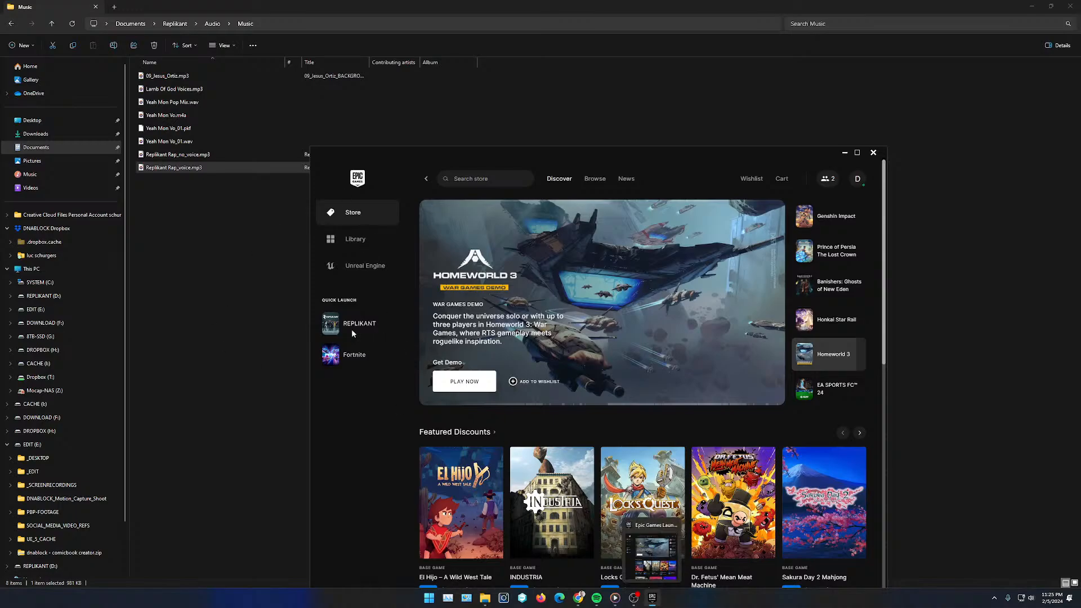
pyautogui.moveTo(352, 330)
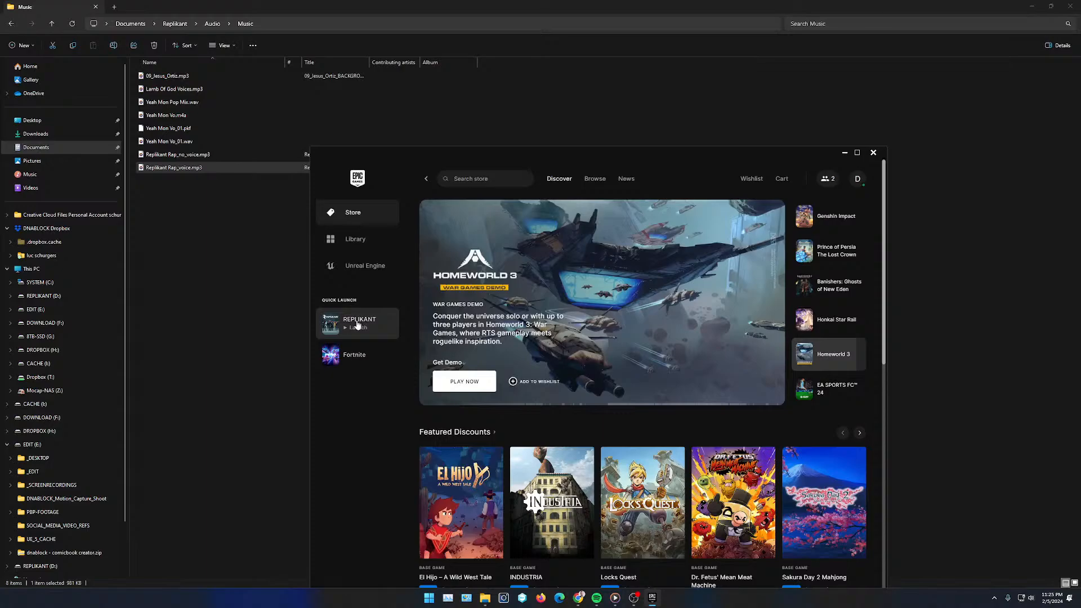
pyautogui.click(361, 330)
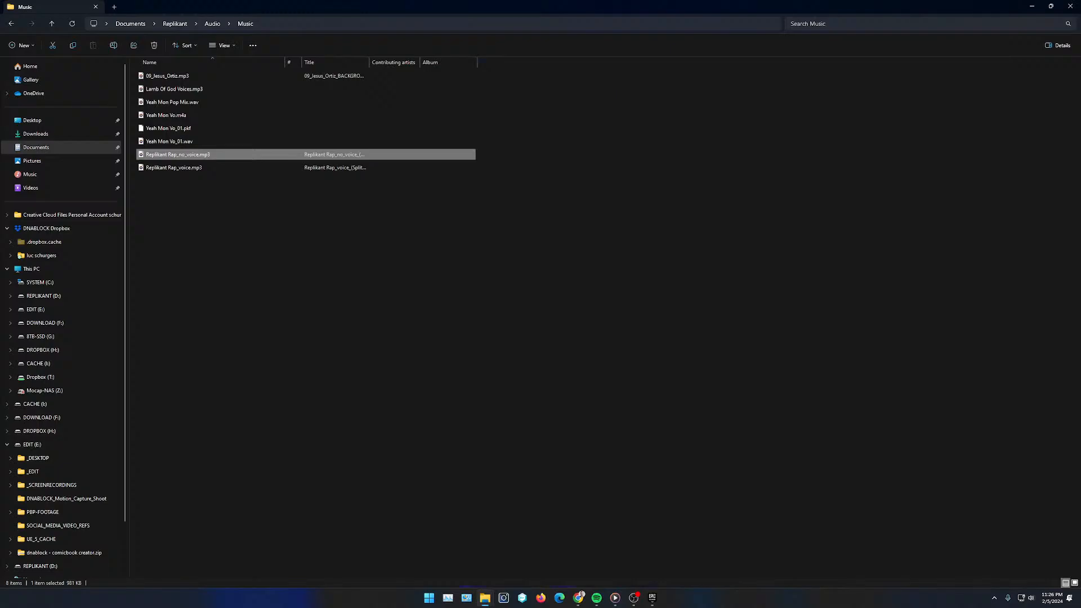
# - Copy Replikant Rap.mp3 from the Downloads folder into the Music folder
pyautogui.click(526, 549)
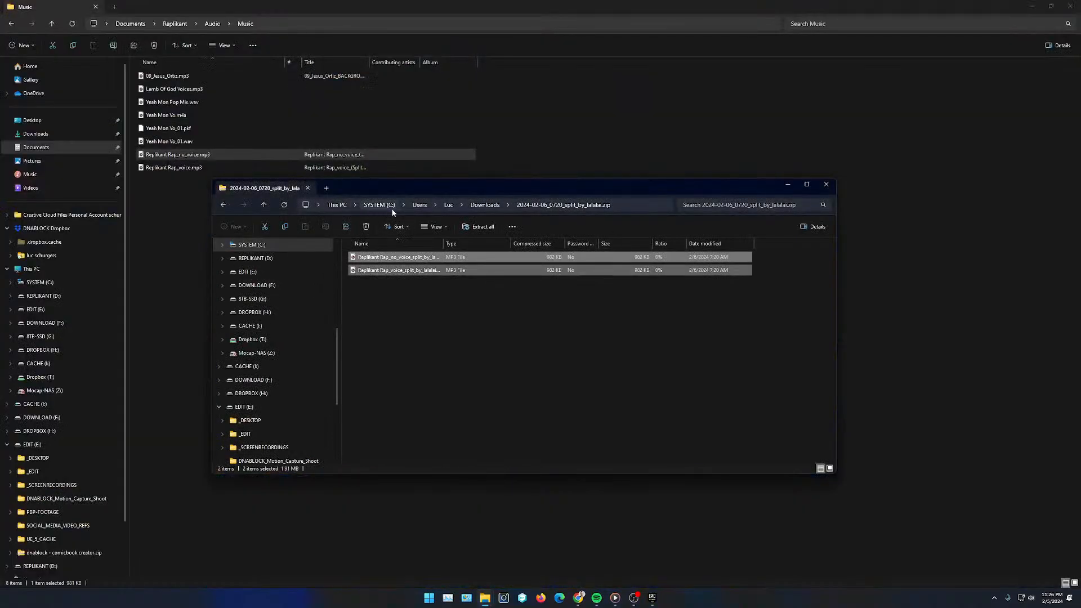
pyautogui.click(485, 205)
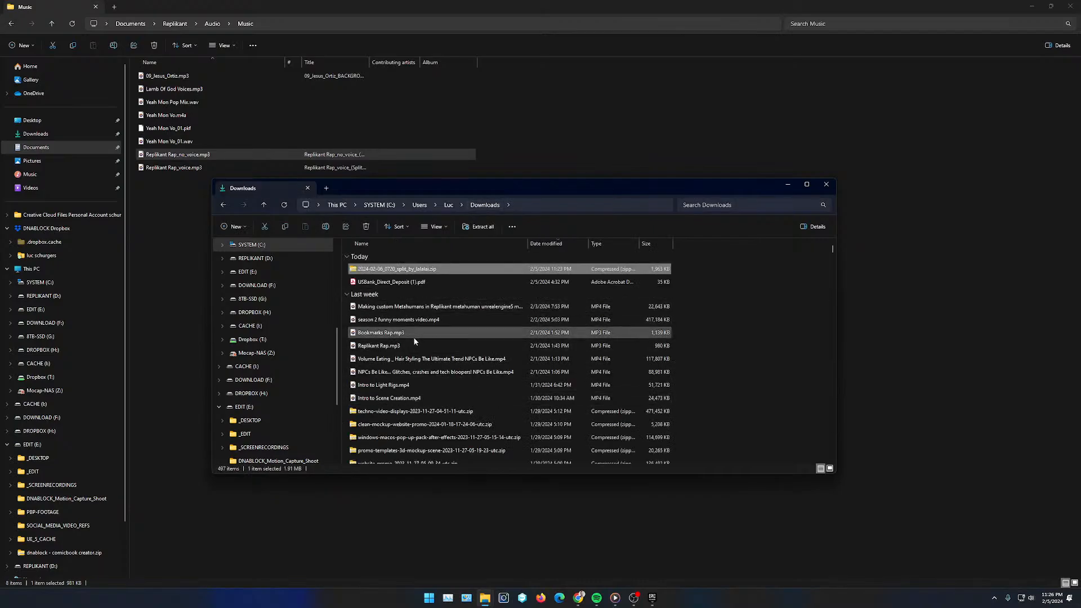
pyautogui.moveTo(371, 345); pyautogui.dragTo(167, 205)
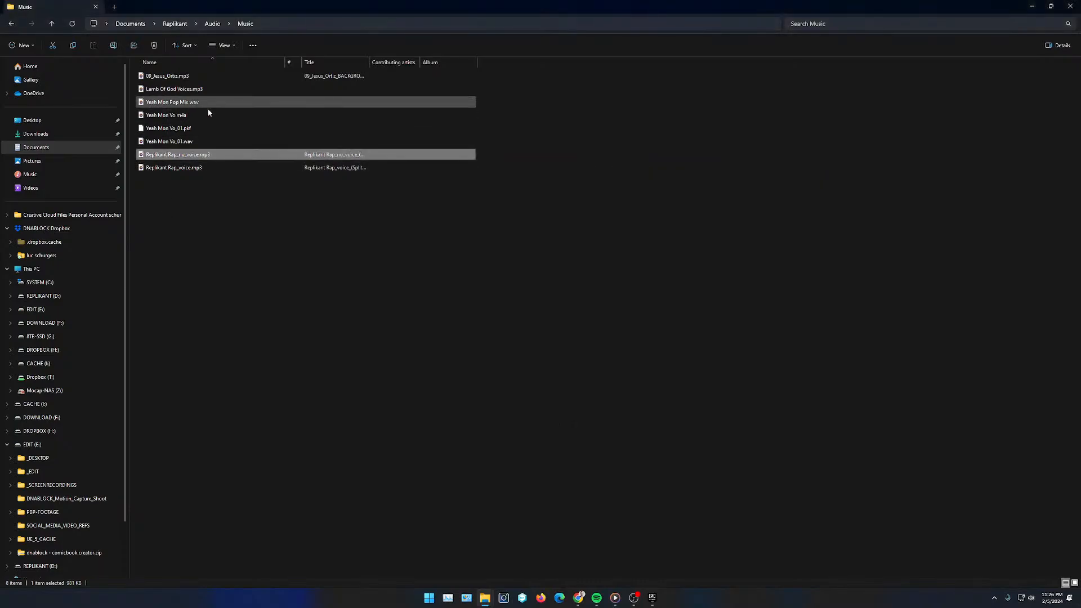
pyautogui.moveTo(208, 112); pyautogui.dragTo(162, 194)
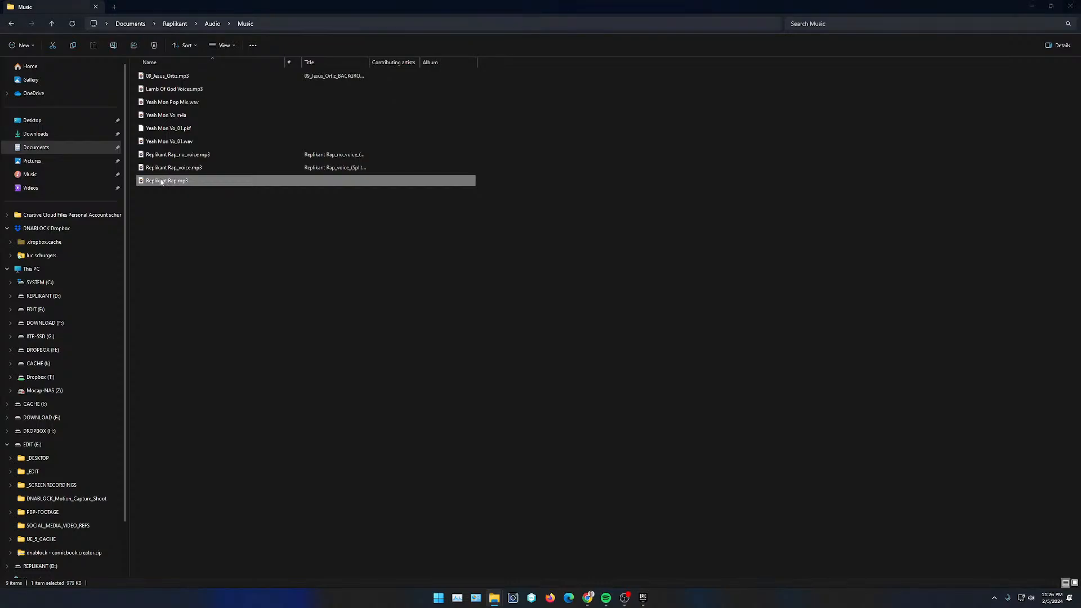
# - Play Replikant Rap.mp3 in Media Player, skipping through several points of the track, then close the player
pyautogui.doubleClick(161, 181)
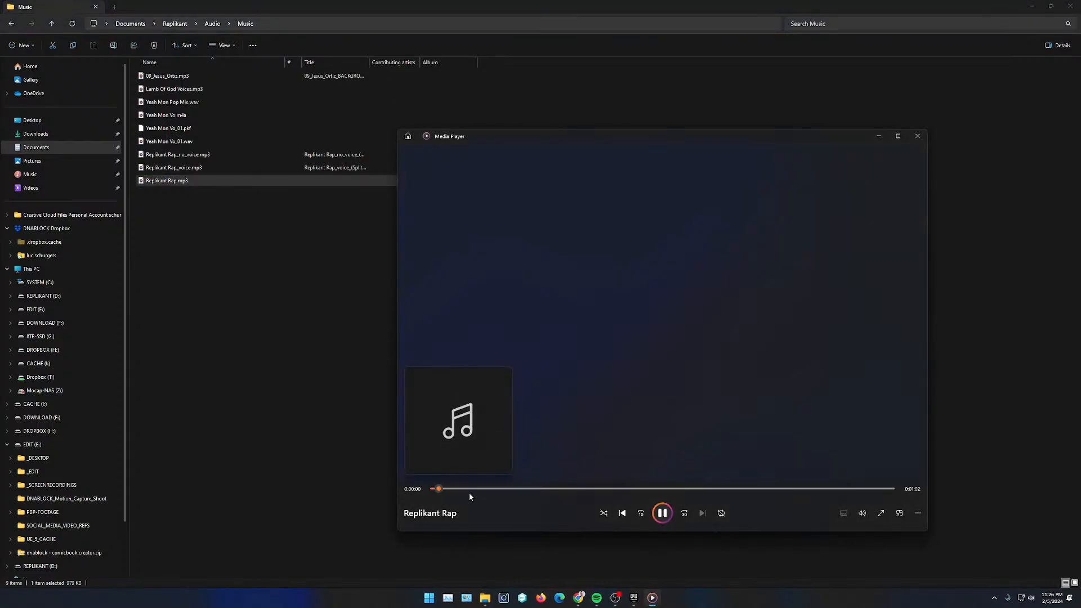
pyautogui.click(471, 489)
pyautogui.click(541, 489)
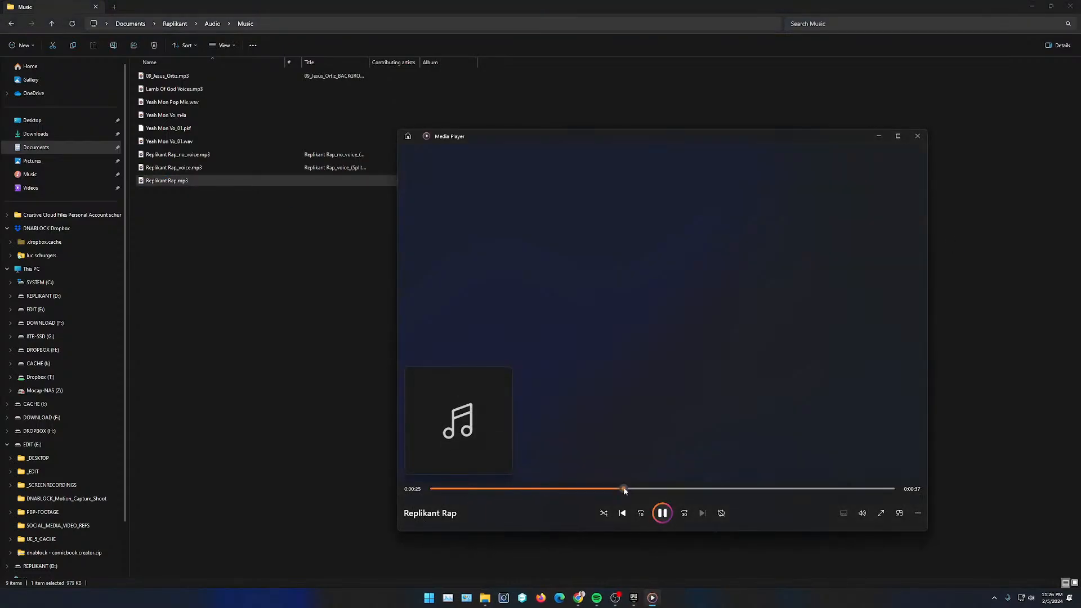
pyautogui.click(700, 489)
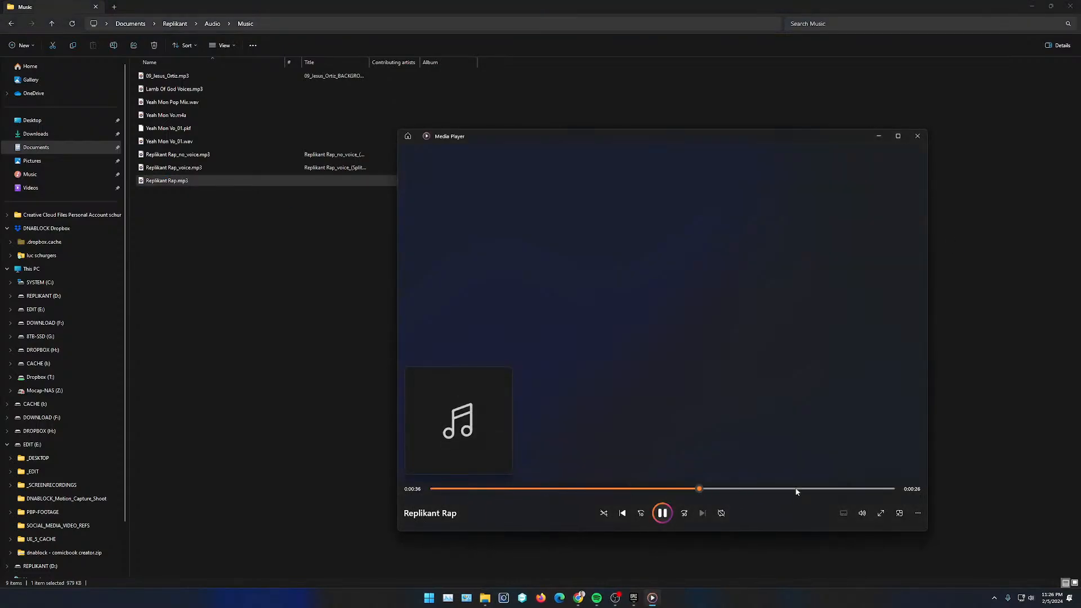
pyautogui.click(918, 137)
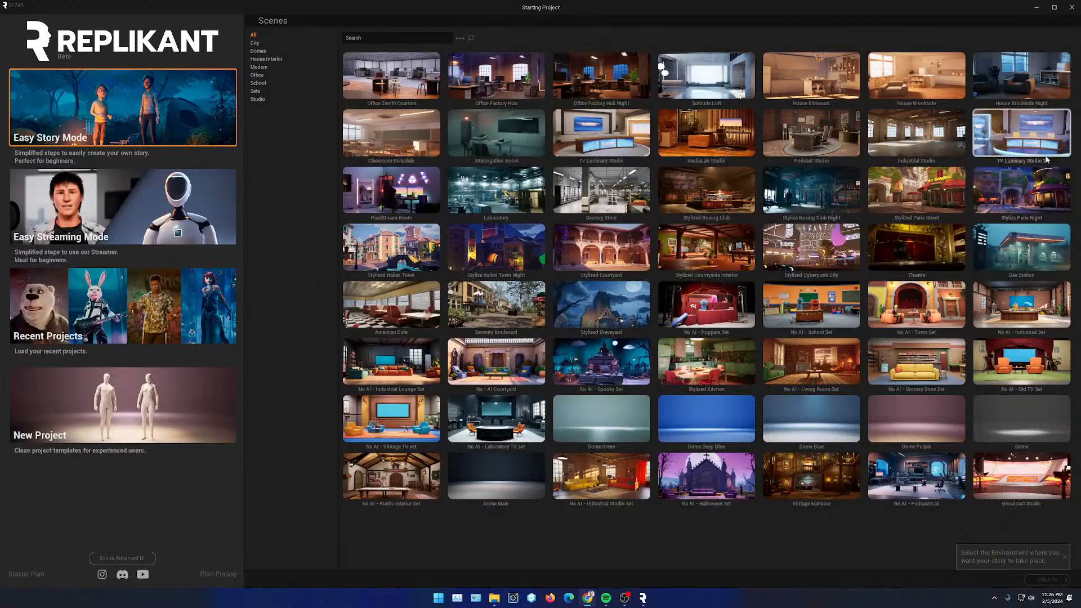
# - Create a new project with the Industrial Studio scene and pick the 1 Stand stage
pyautogui.click(917, 134)
pyautogui.click(1048, 579)
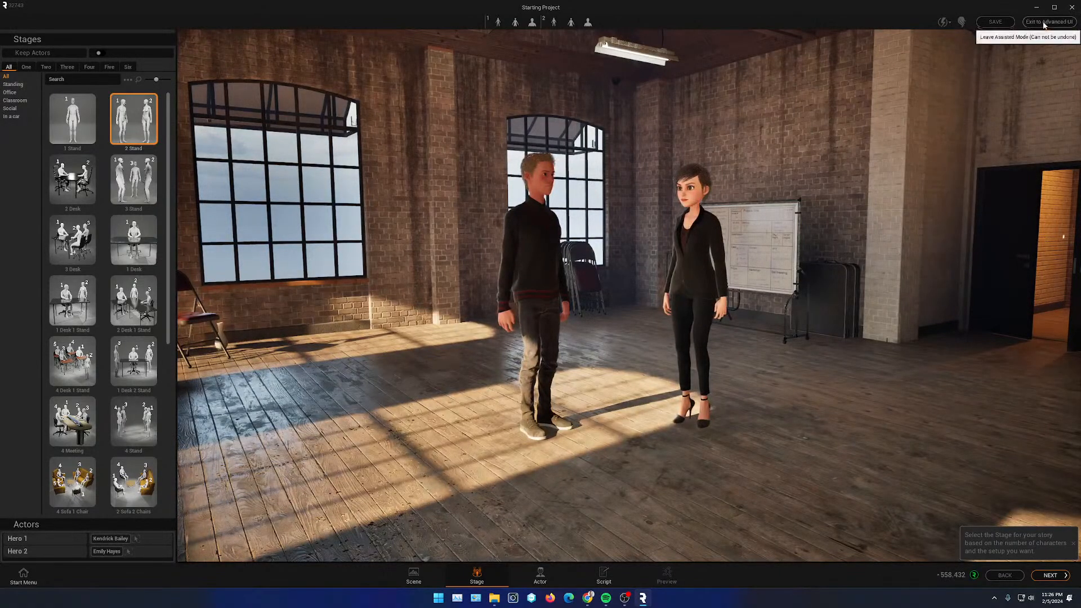
pyautogui.click(72, 119)
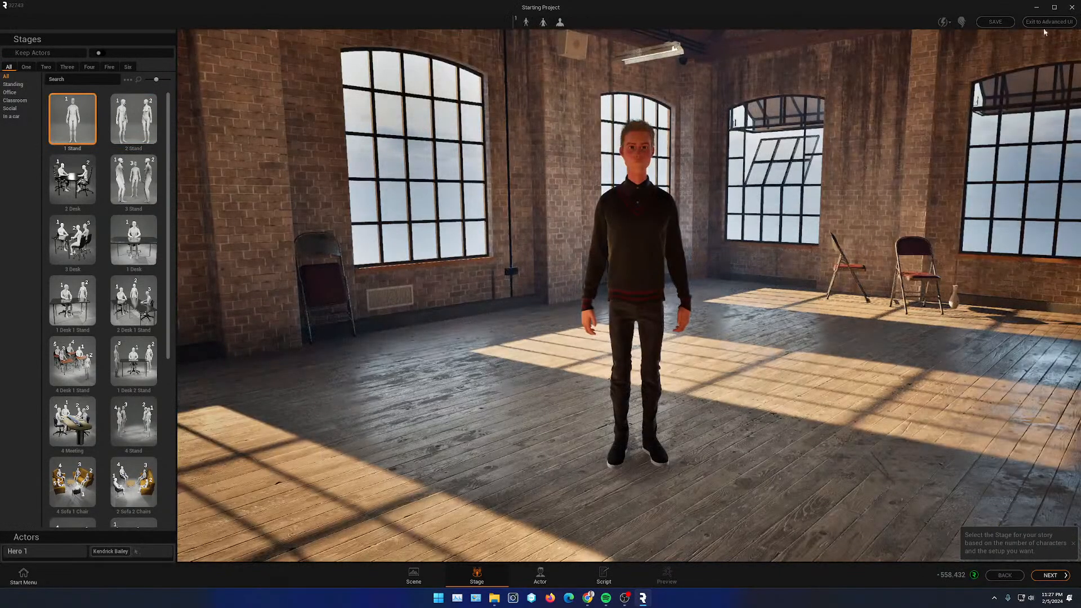
# - Leave the assisted mode for the advanced interface and open the Animation workspace
pyautogui.click(1049, 23)
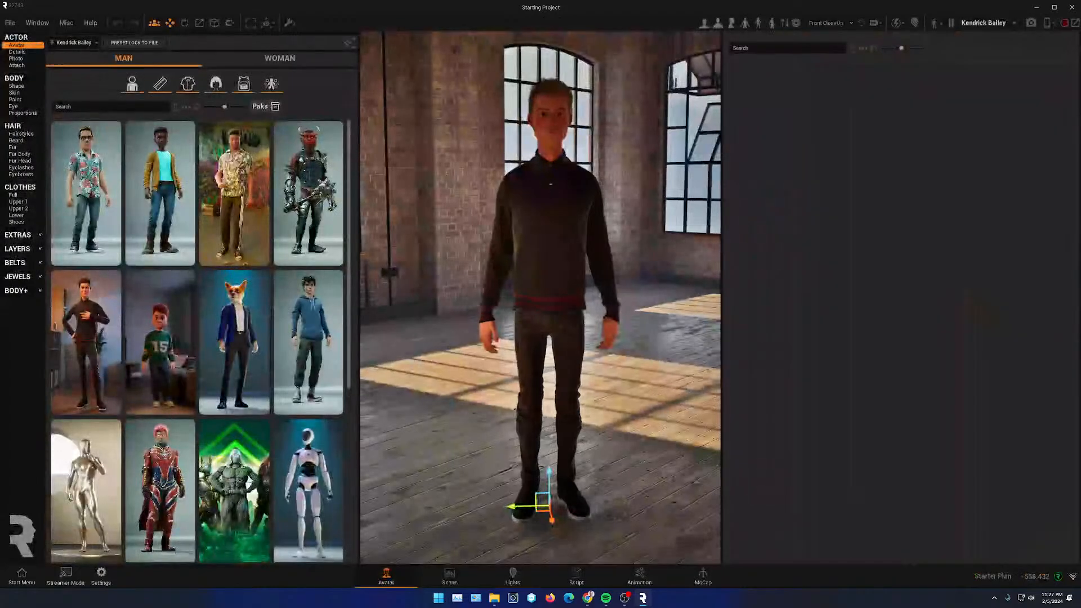
pyautogui.click(642, 573)
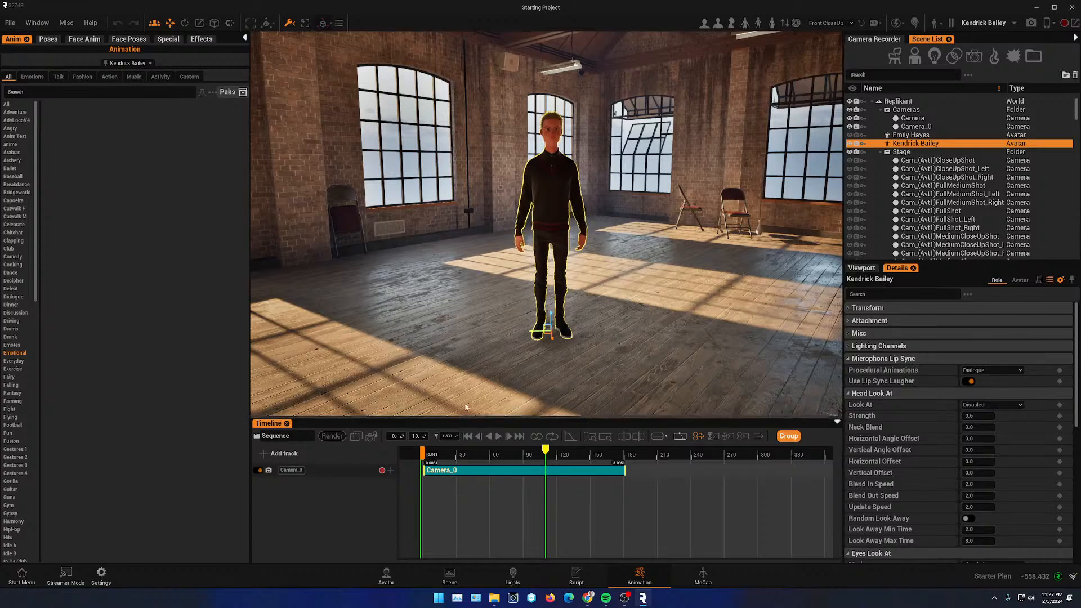
# - Enlarge the timeline panel and add an Audio track to the sequence
pyautogui.moveTo(468, 418); pyautogui.dragTo(466, 285)
pyautogui.click(273, 323)
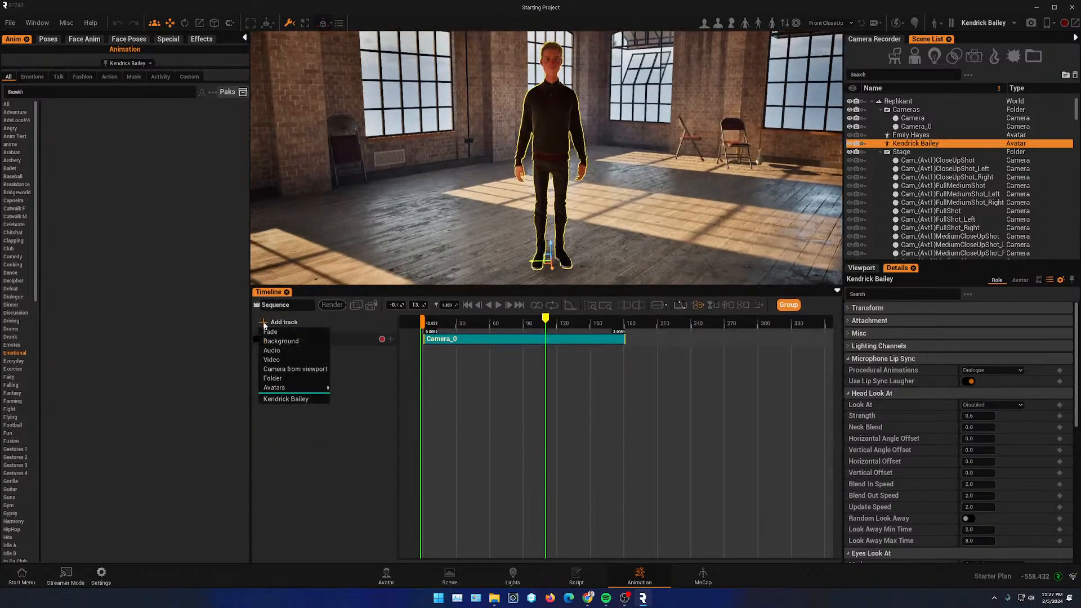
pyautogui.click(274, 350)
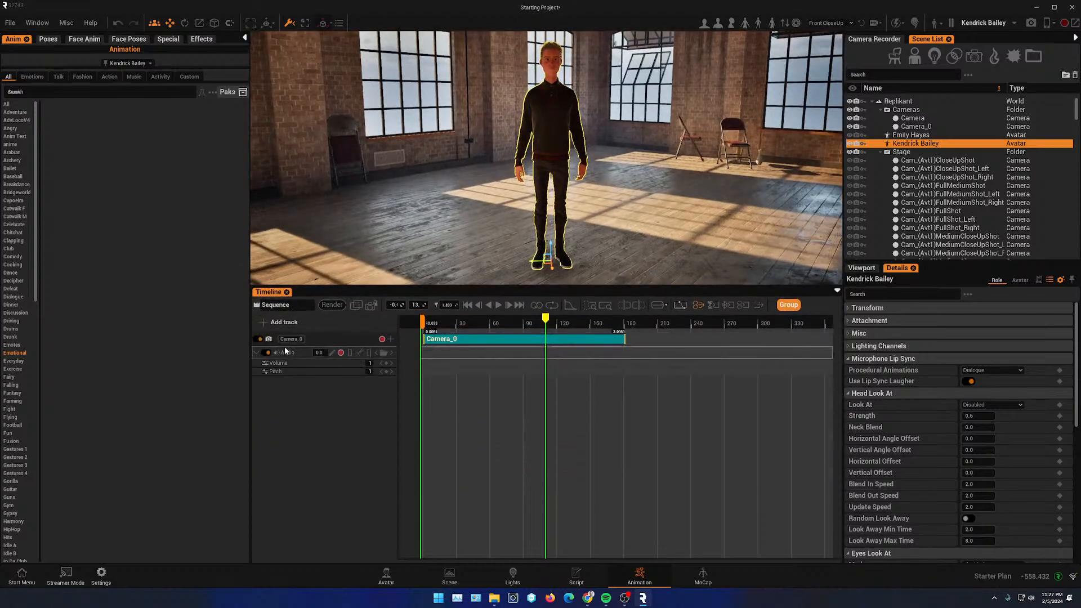
# - Add the Replikant Rap_voice custom audio to the Audio track, filtering the list by searching for rap
pyautogui.click(384, 353)
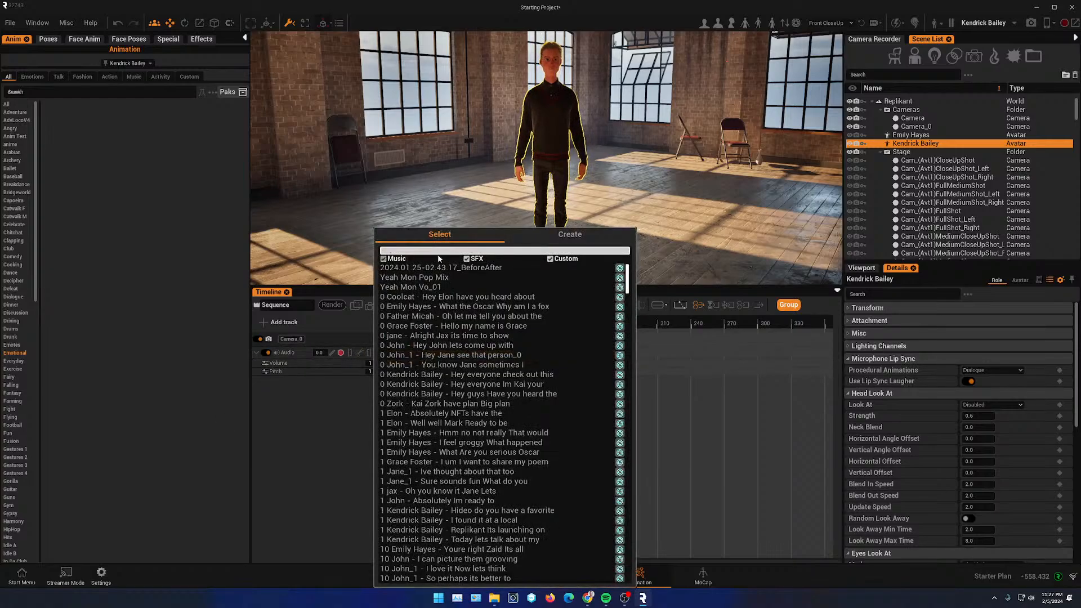
pyautogui.click(472, 259)
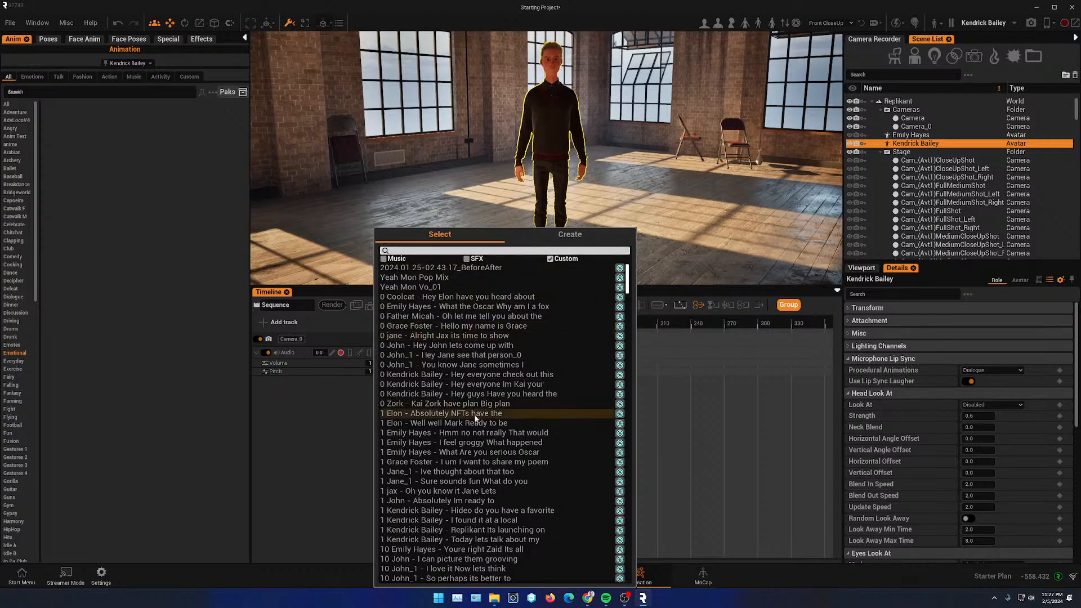
pyautogui.scroll(-5, 478, 425)
pyautogui.click(411, 249)
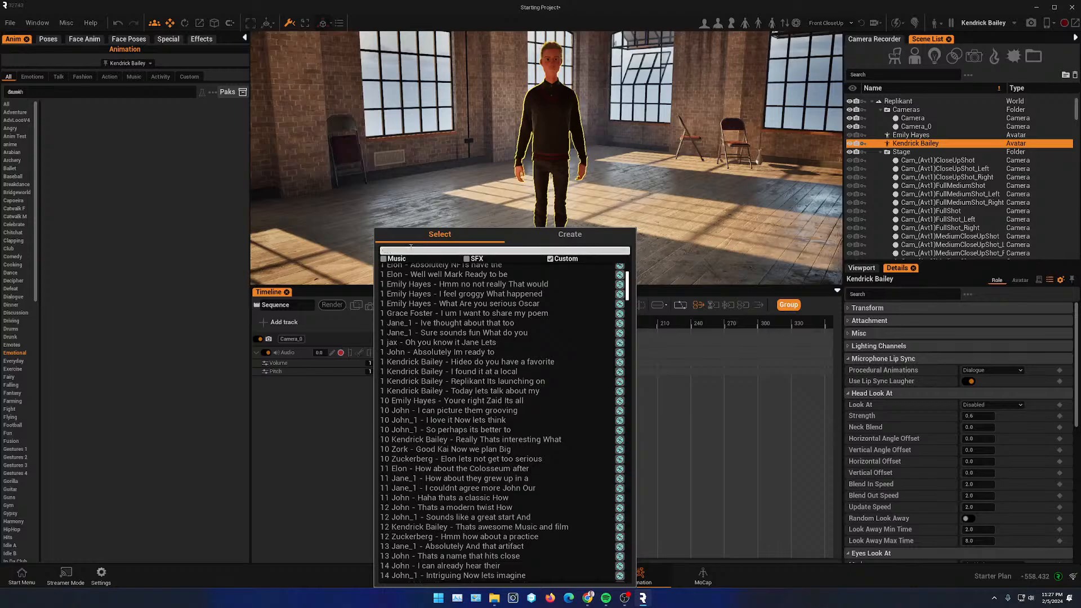
pyautogui.write('rap')
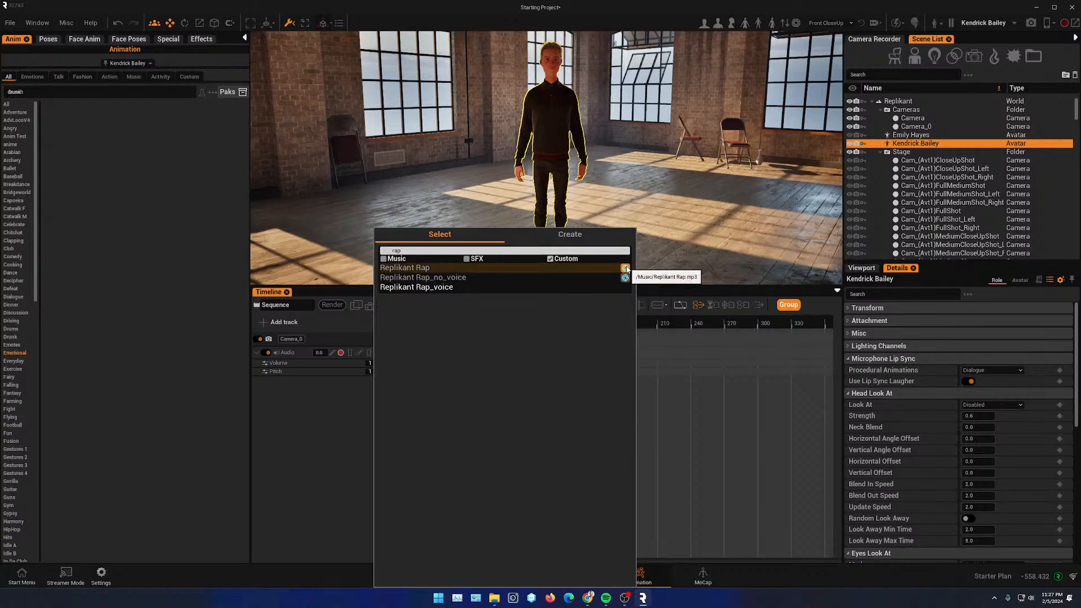
pyautogui.click(442, 288)
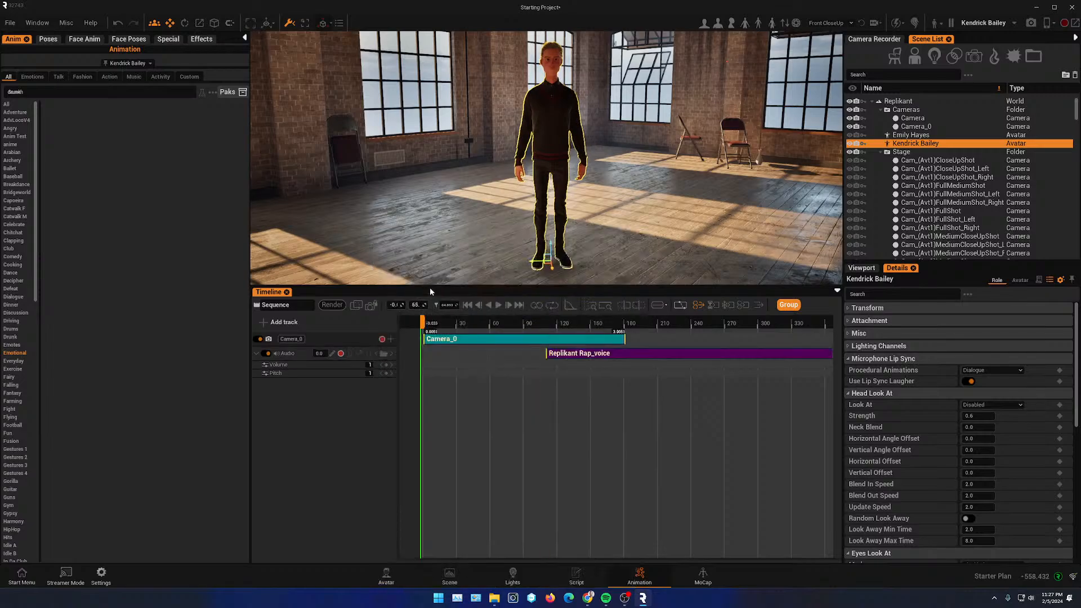
# - Move the Replikant Rap_voice clip to the start of the sequence and set the playhead to the beginning
pyautogui.moveTo(540, 354); pyautogui.dragTo(463, 352)
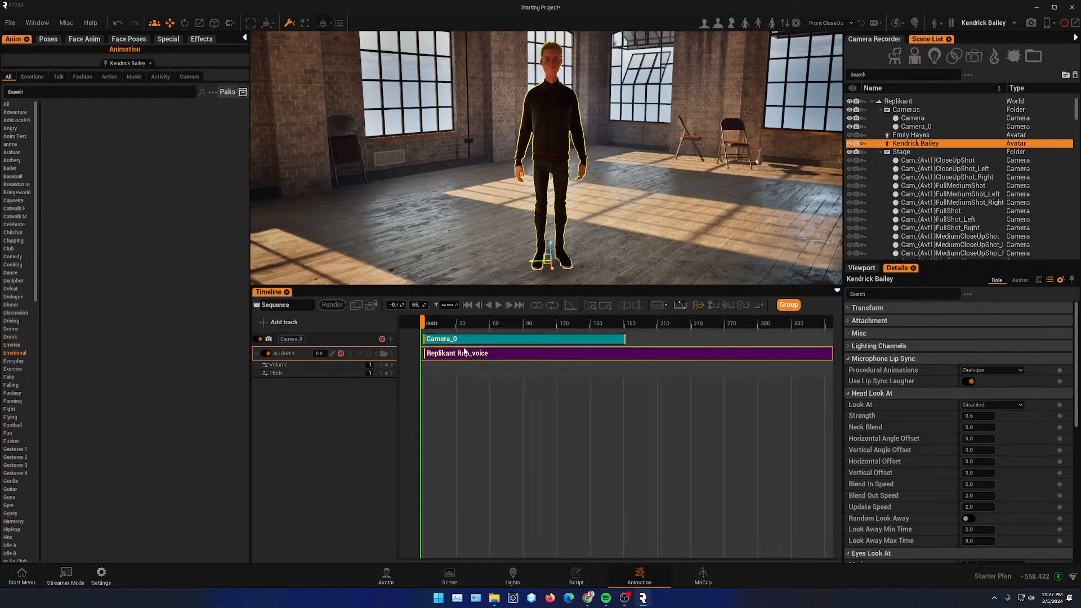
pyautogui.scroll(-4, 449, 373)
pyautogui.scroll(5, 441, 401)
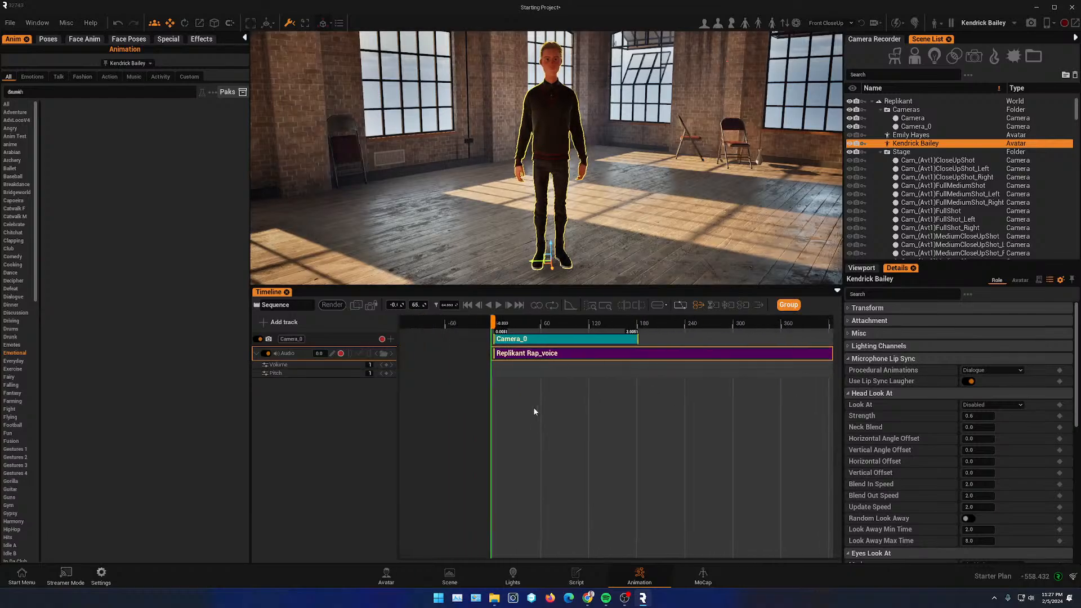
pyautogui.scroll(2, 446, 373)
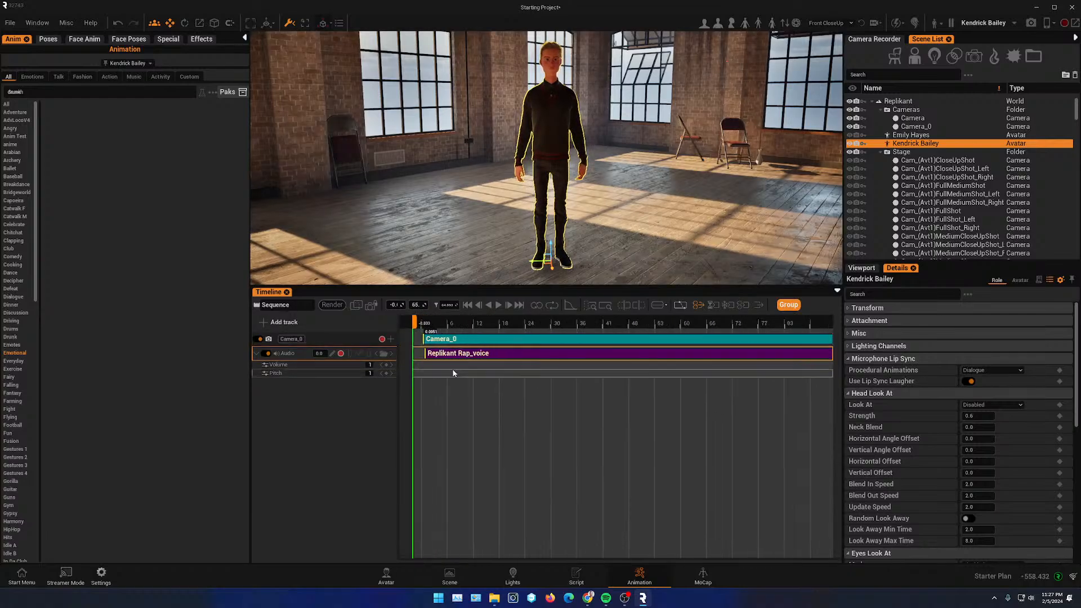
pyautogui.click(426, 326)
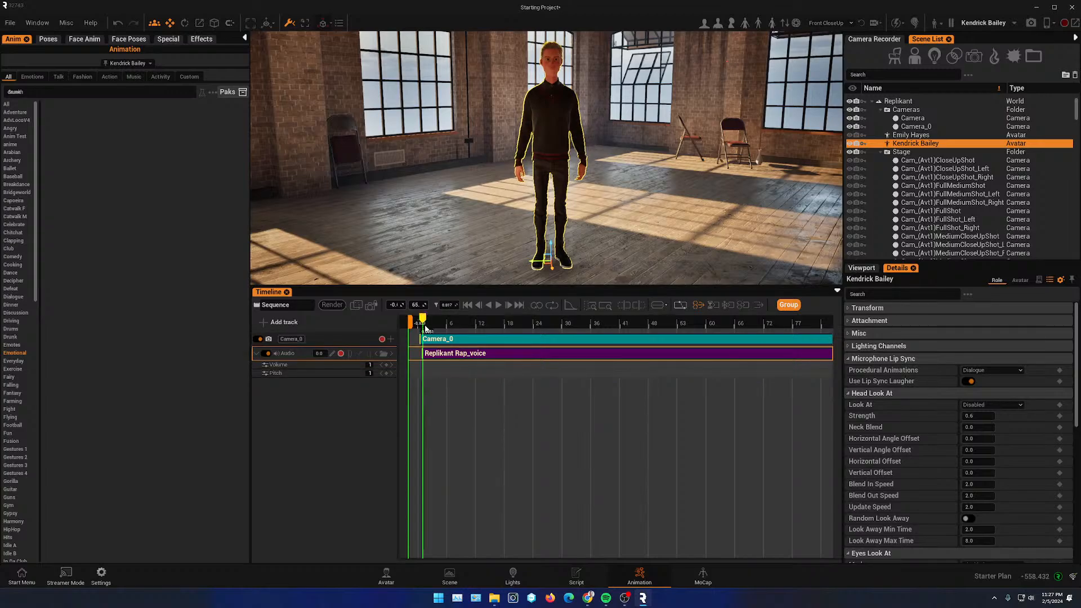
# - Play back the sequence with the voice track from different points on the timeline
pyautogui.click(499, 305)
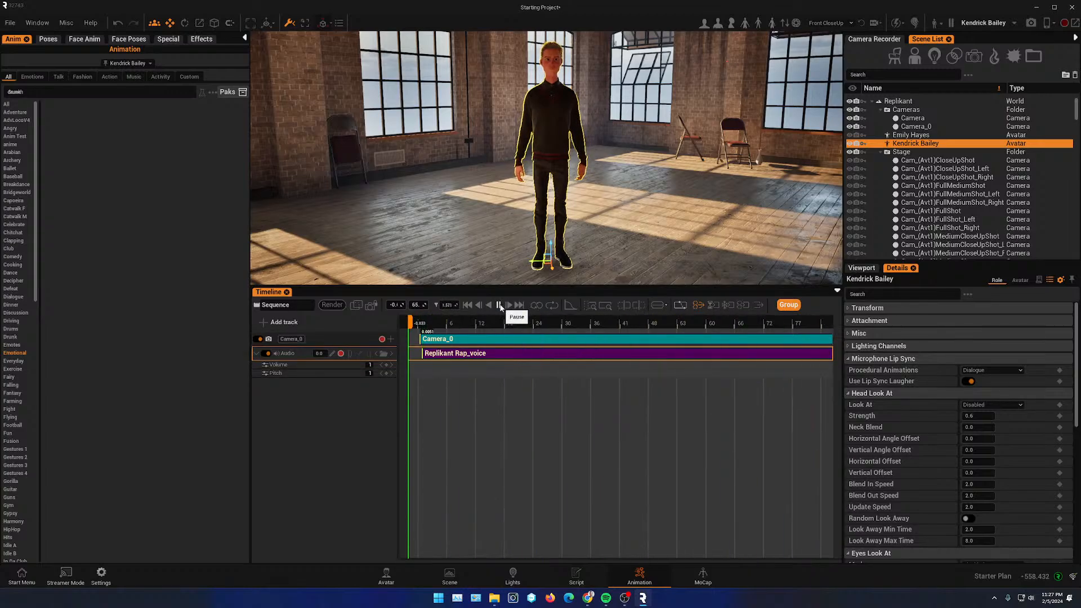
pyautogui.scroll(-5, 536, 397)
pyautogui.scroll(-4, 557, 434)
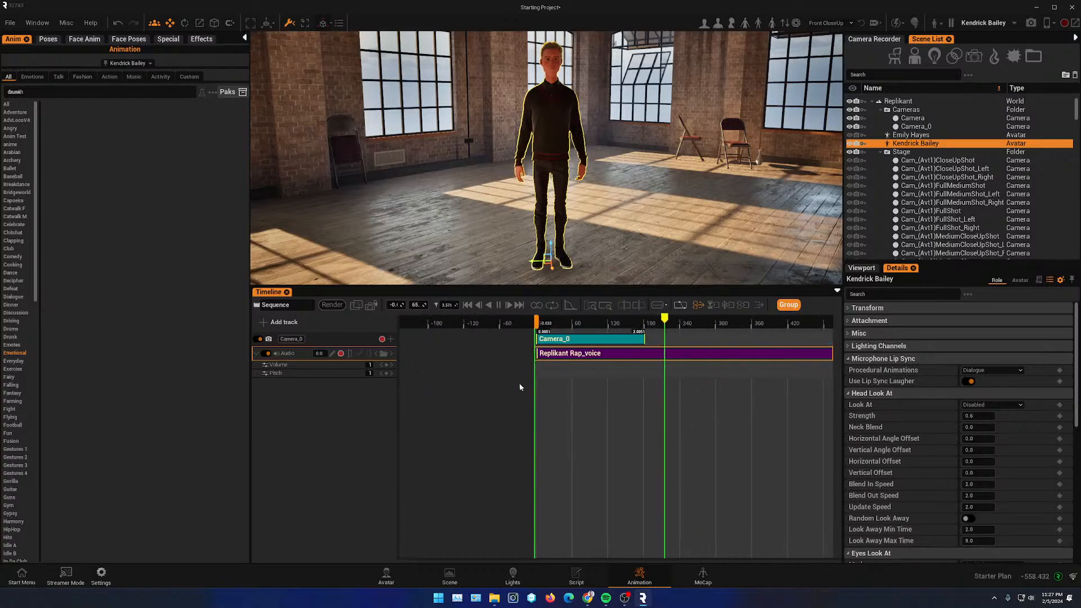
pyautogui.click(499, 305)
pyautogui.scroll(-5, 622, 444)
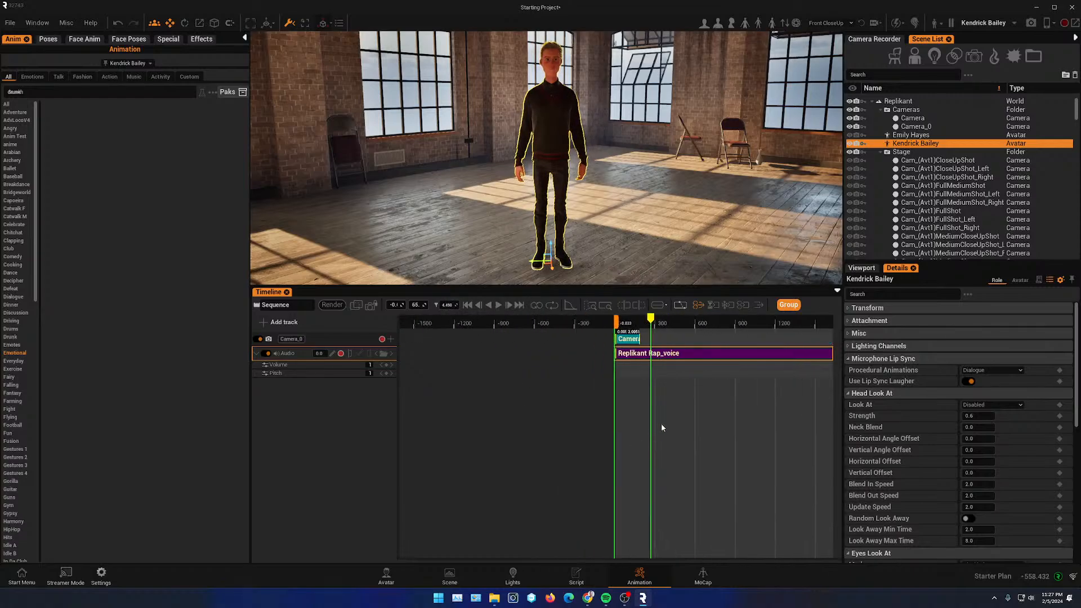
pyautogui.click(722, 326)
pyautogui.click(500, 306)
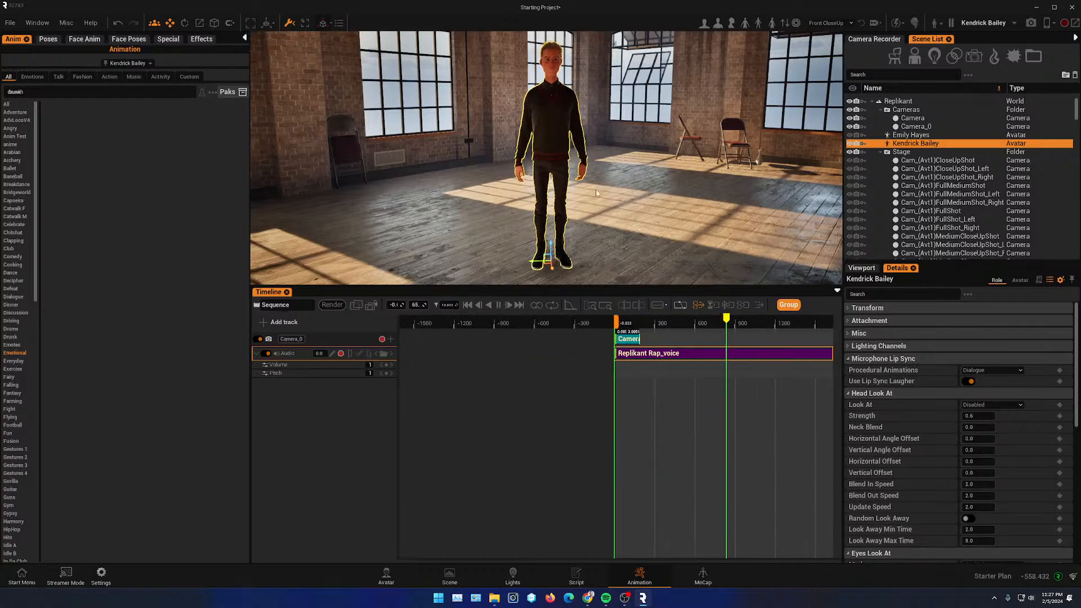
pyautogui.click(499, 304)
# - Open the Light Rig Presets in the Lights workspace
pyautogui.scroll(5, 575, 164)
pyautogui.moveTo(562, 77); pyautogui.dragTo(555, 220, button='middle')
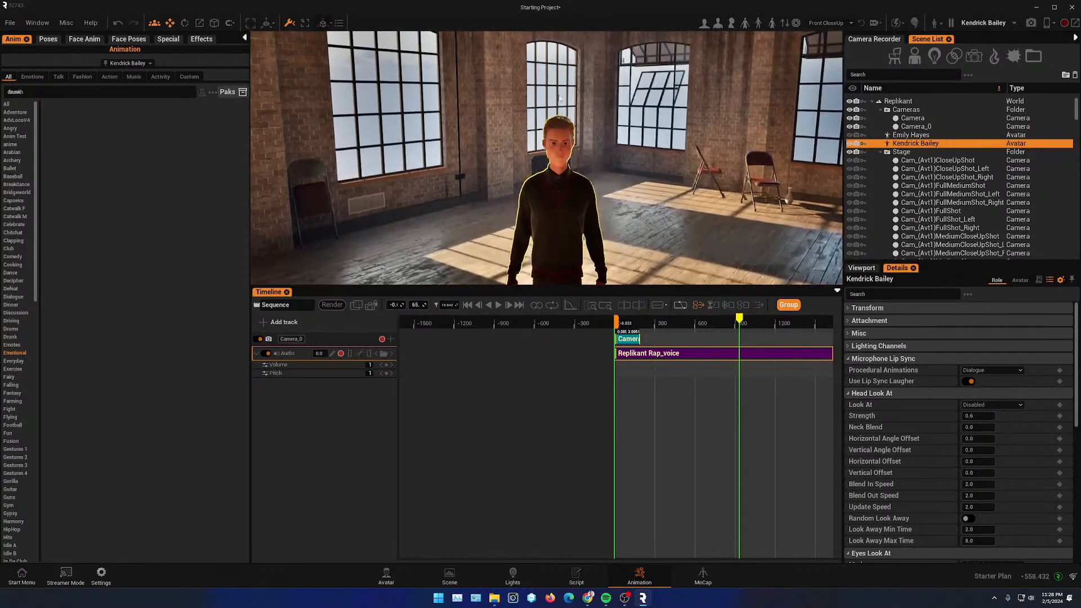
pyautogui.scroll(2, 554, 220)
pyautogui.scroll(-5, 555, 220)
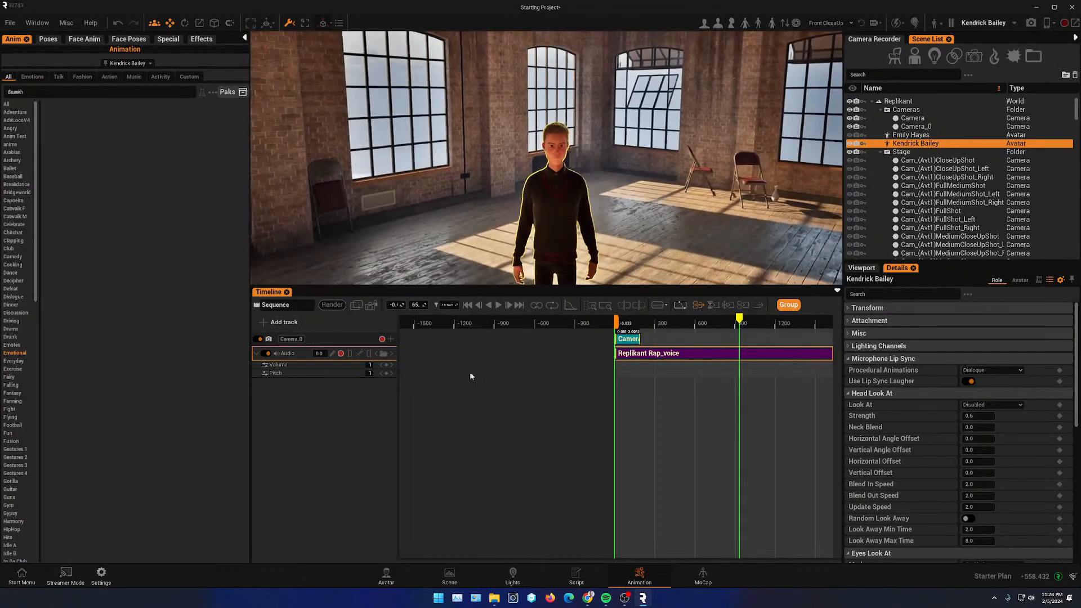
pyautogui.click(513, 574)
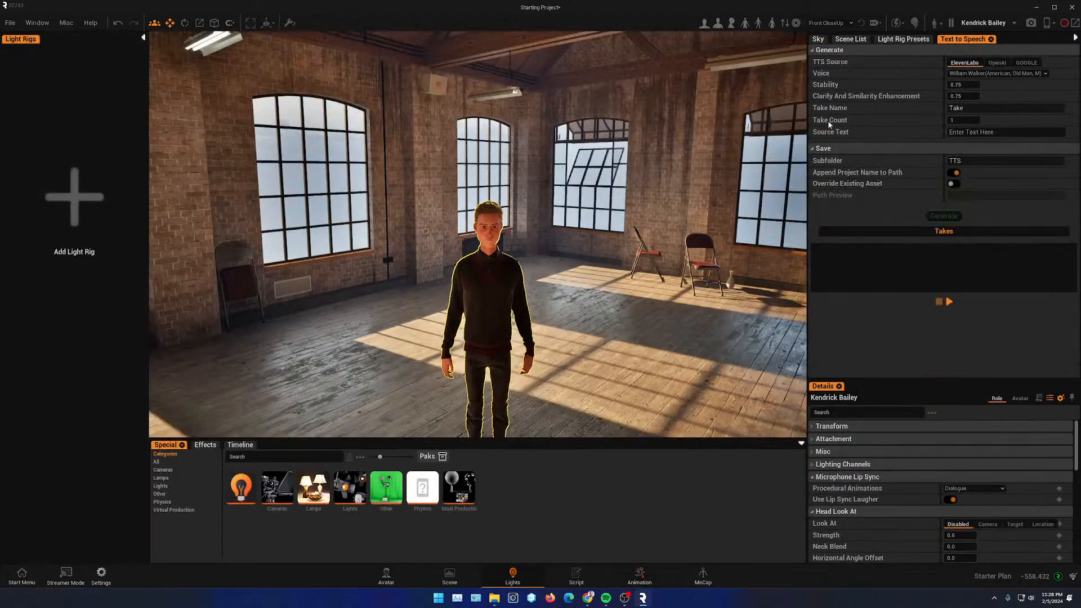
pyautogui.click(870, 38)
pyautogui.click(911, 39)
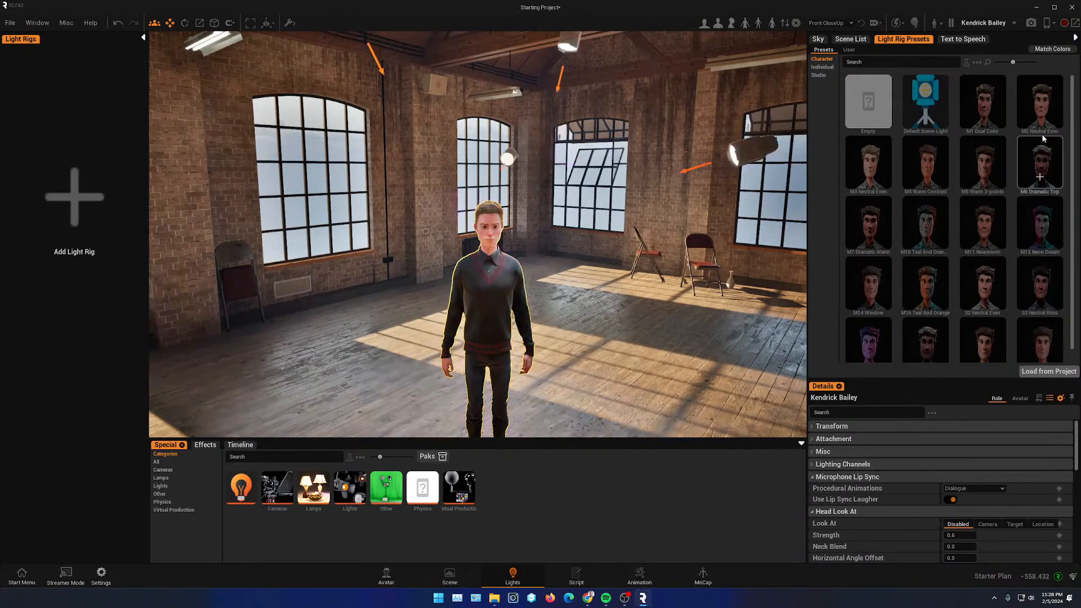
# - Apply the M12 Neon Dream light rig preset to the scene
pyautogui.click(1041, 239)
pyautogui.scroll(2, 563, 342)
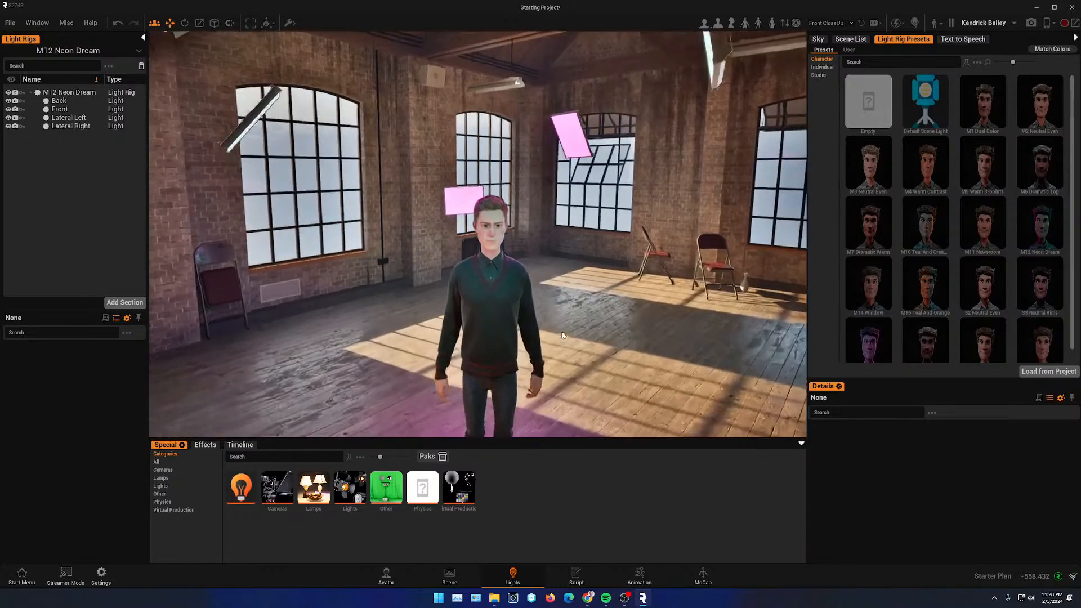
pyautogui.moveTo(563, 342); pyautogui.dragTo(509, 296, button='right')
pyautogui.scroll(2, 500, 214)
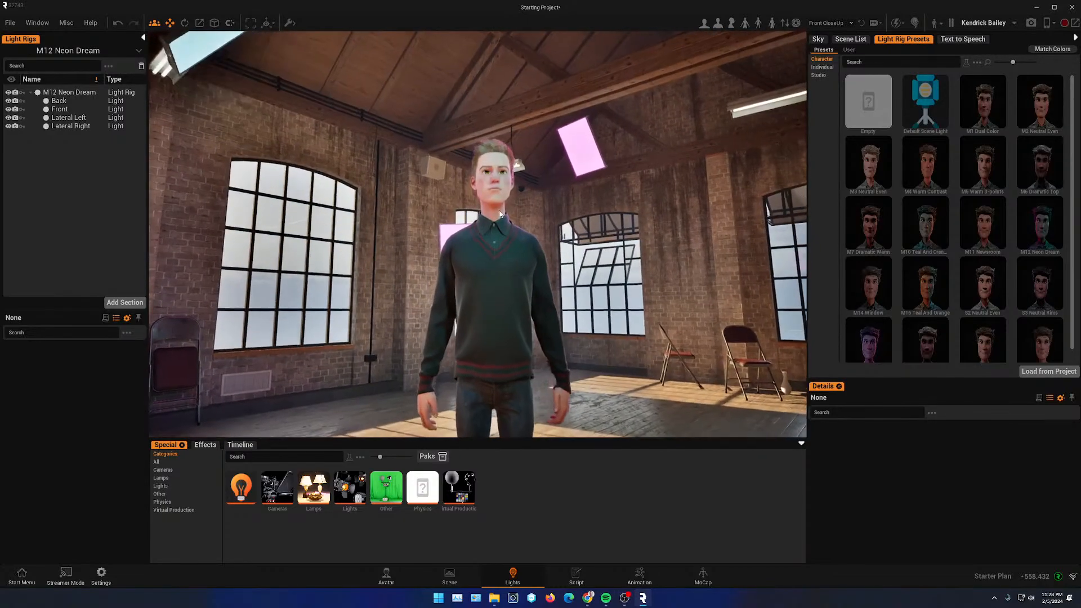
pyautogui.moveTo(500, 214); pyautogui.dragTo(522, 304, button='middle')
pyautogui.scroll(2, 521, 304)
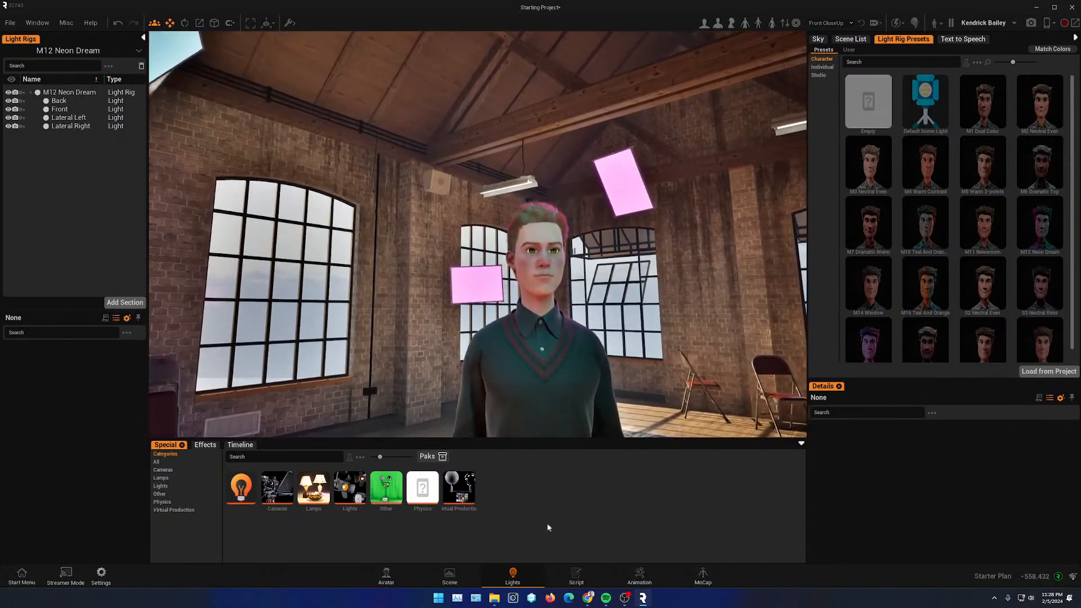
# - In the Animation workspace, set the Replikant Rap_voice clip's LipSynch target to Kendrick Bailey
pyautogui.click(641, 575)
pyautogui.scroll(2, 664, 217)
pyautogui.moveTo(664, 217); pyautogui.dragTo(603, 209, button='right')
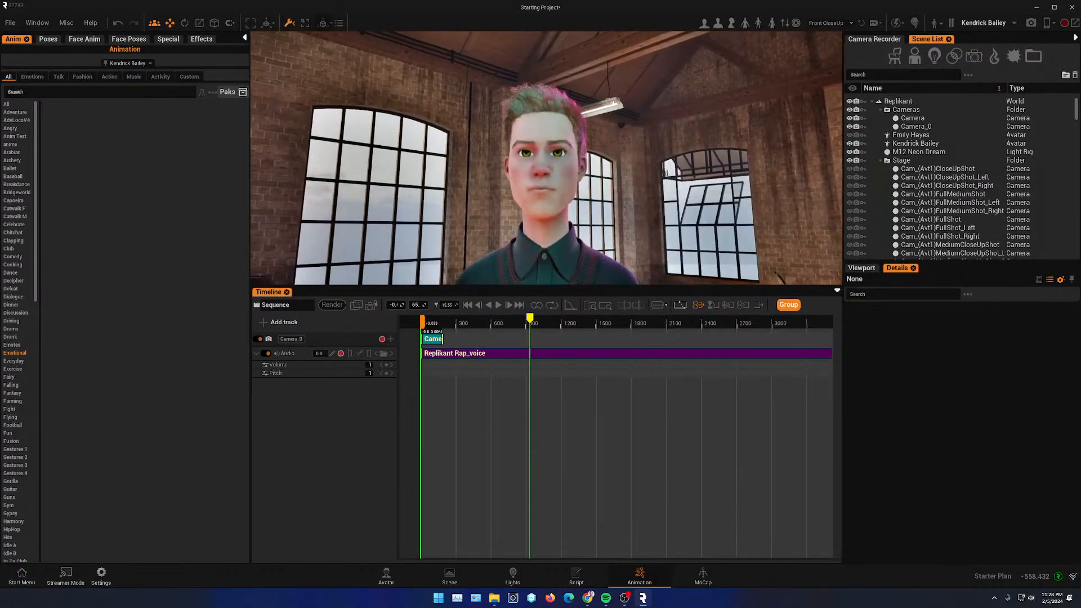
pyautogui.scroll(1, 603, 209)
pyautogui.rightClick(501, 356)
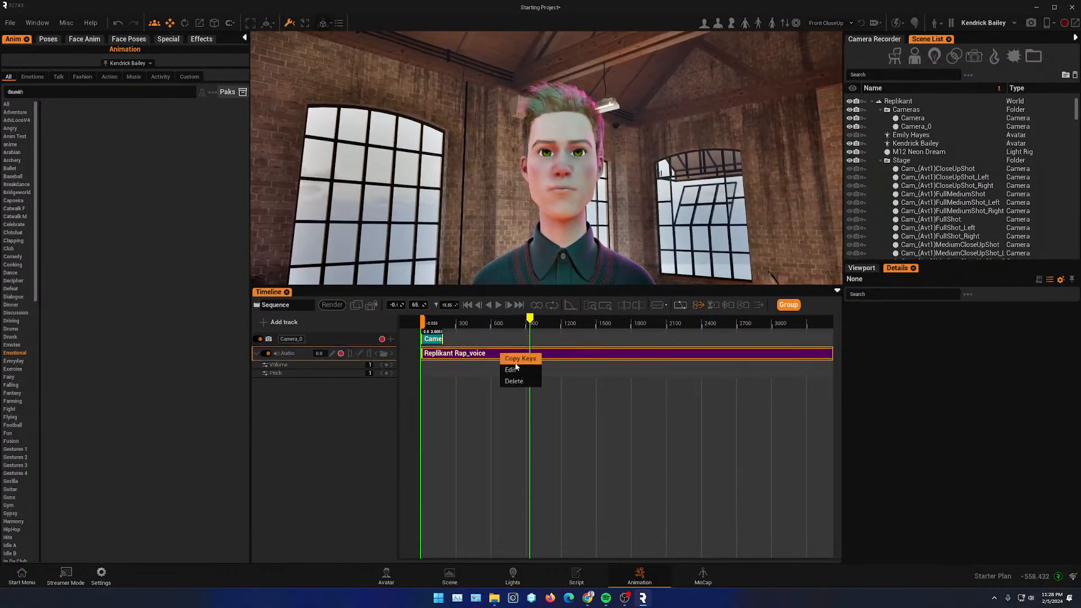
pyautogui.click(523, 375)
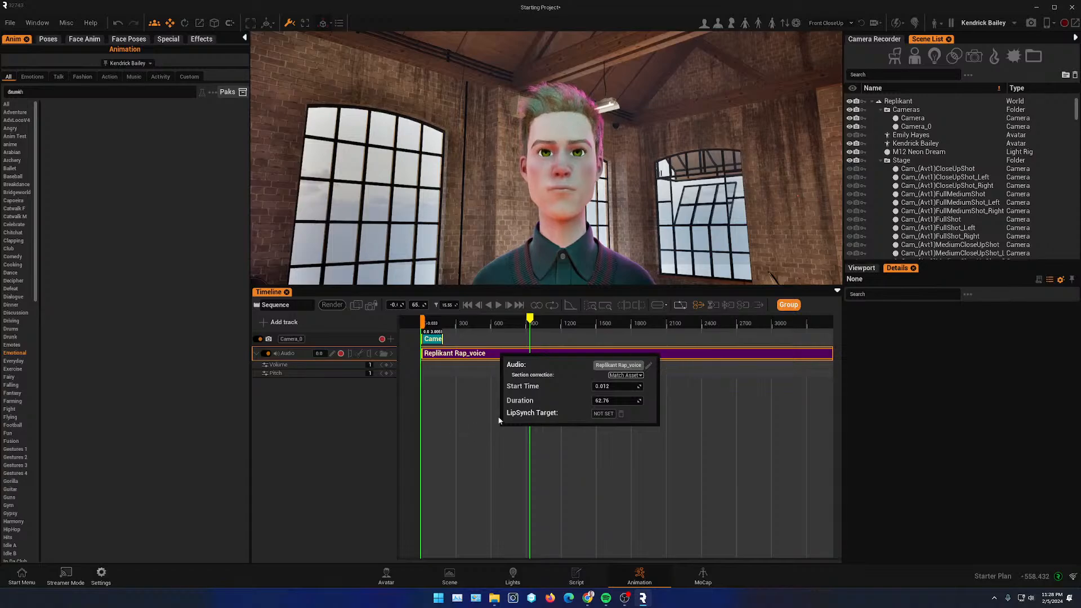
pyautogui.click(604, 414)
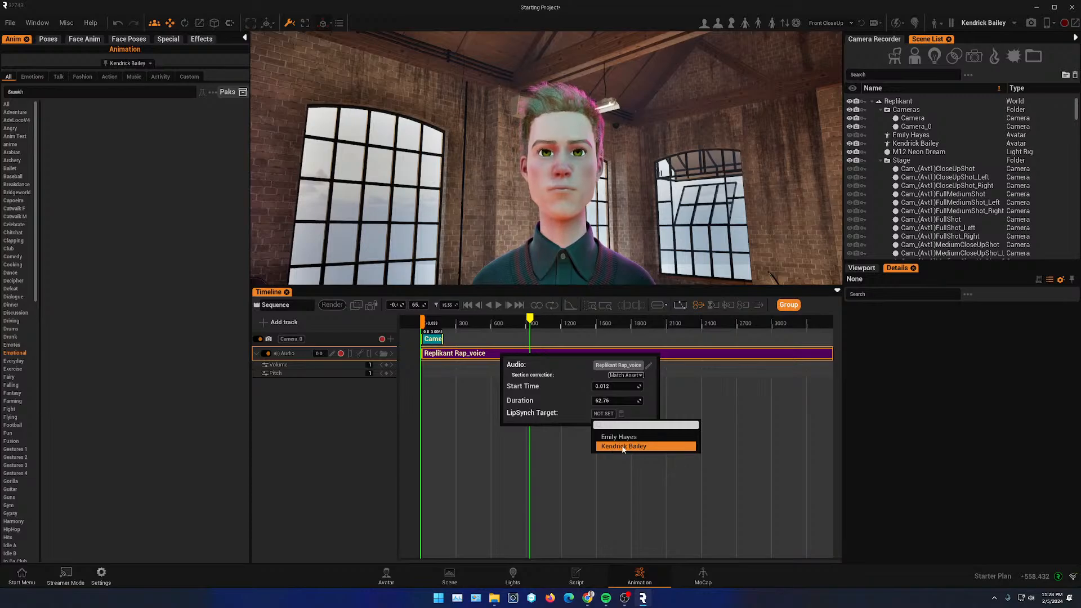
pyautogui.click(632, 446)
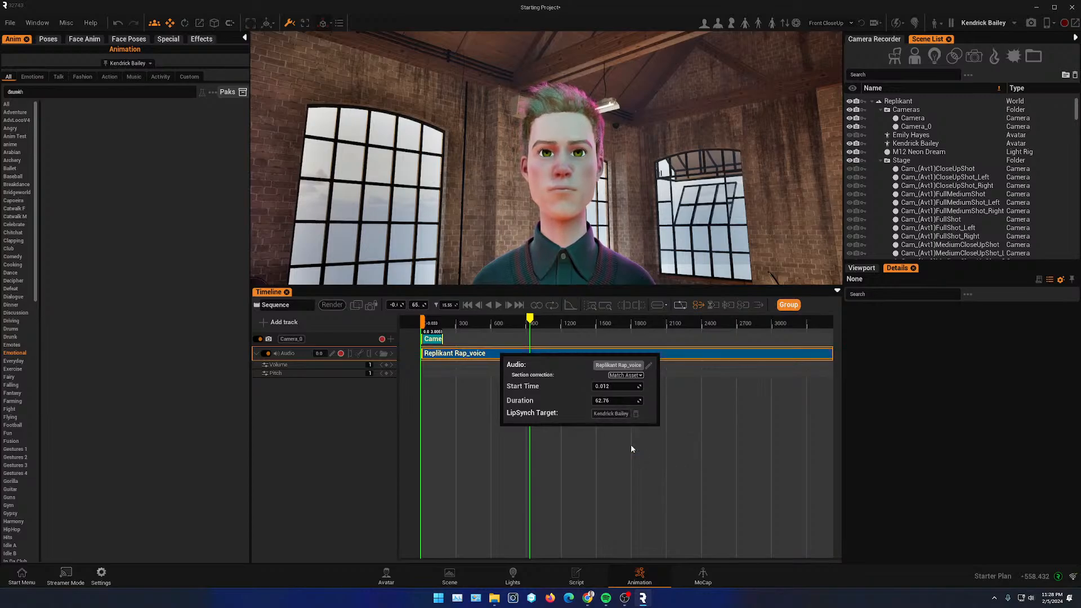
# - Play the sequence from the start to preview the lip-synced voice
pyautogui.click(571, 323)
pyautogui.keyDown('ctrl'); pyautogui.scroll(-7, 589, 386); pyautogui.keyUp('ctrl')
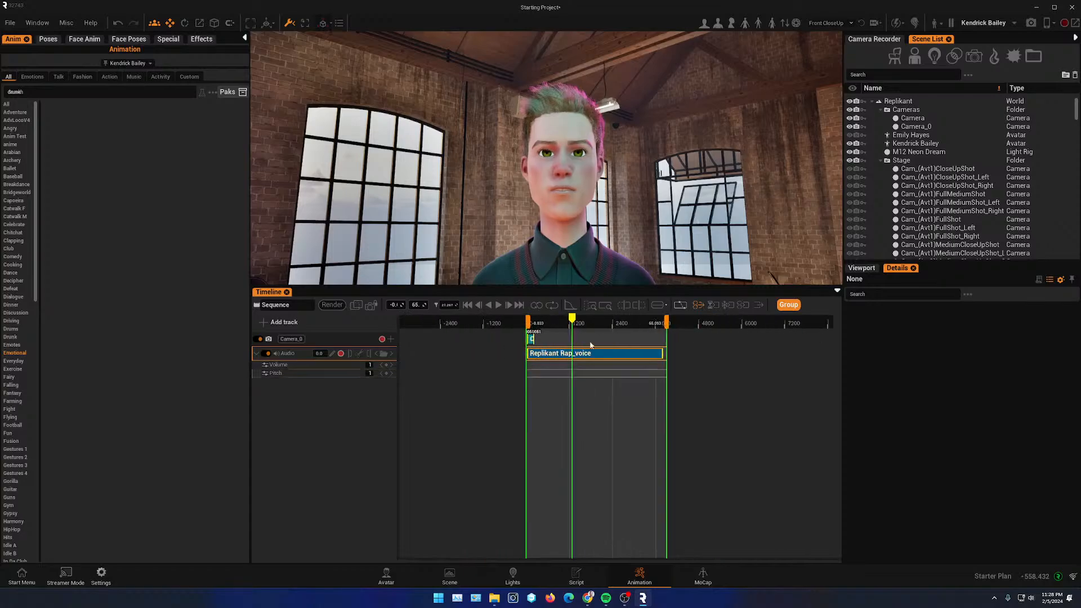
pyautogui.moveTo(577, 322); pyautogui.dragTo(605, 323)
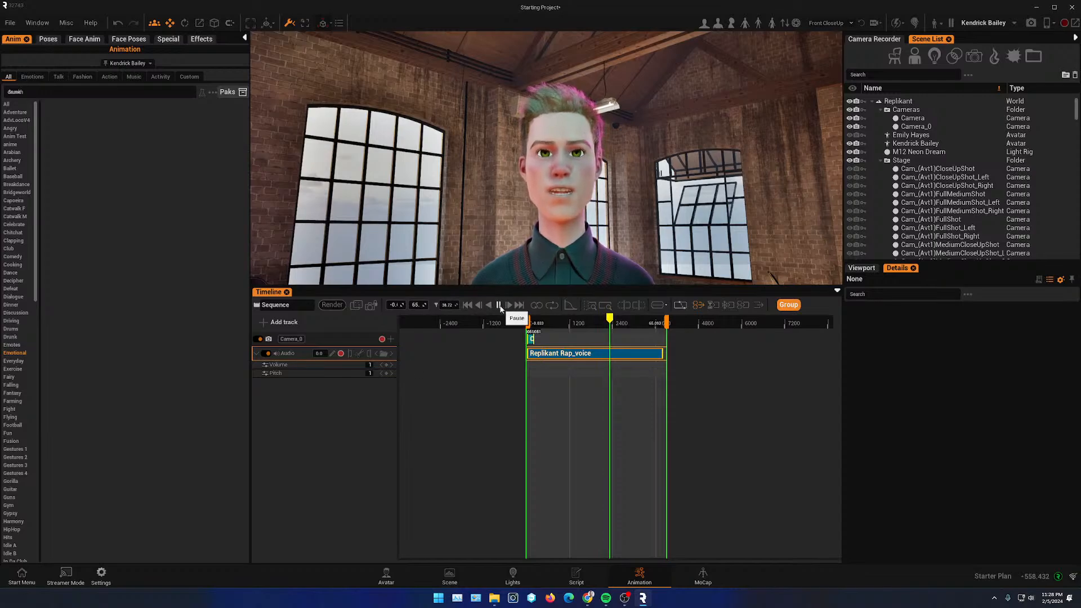
# - Resize the viewport, timeline and side panels
pyautogui.moveTo(517, 286); pyautogui.dragTo(524, 415)
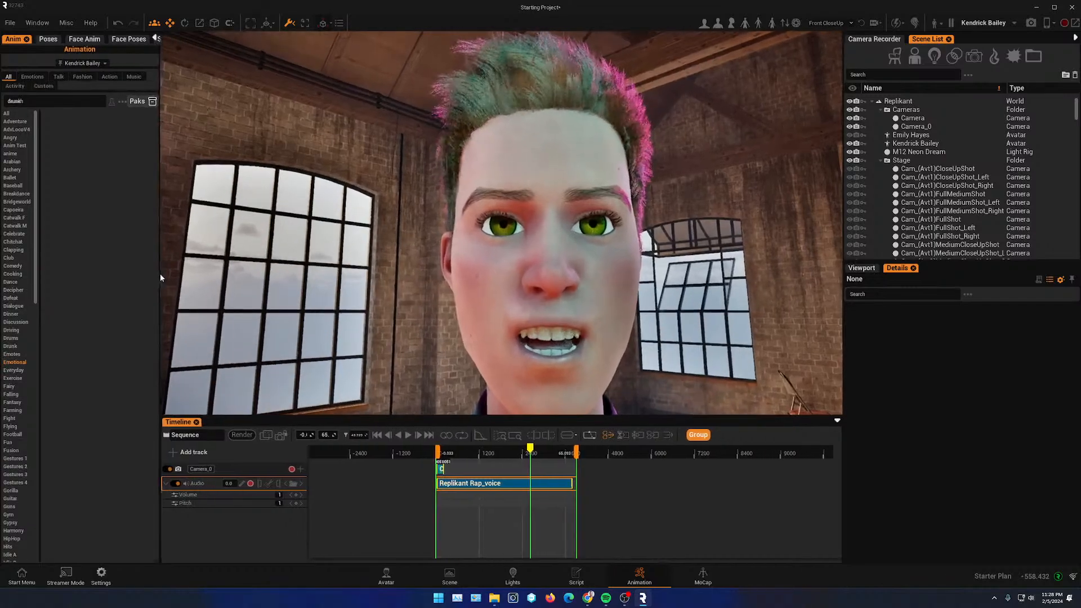
pyautogui.moveTo(843, 332); pyautogui.dragTo(959, 332)
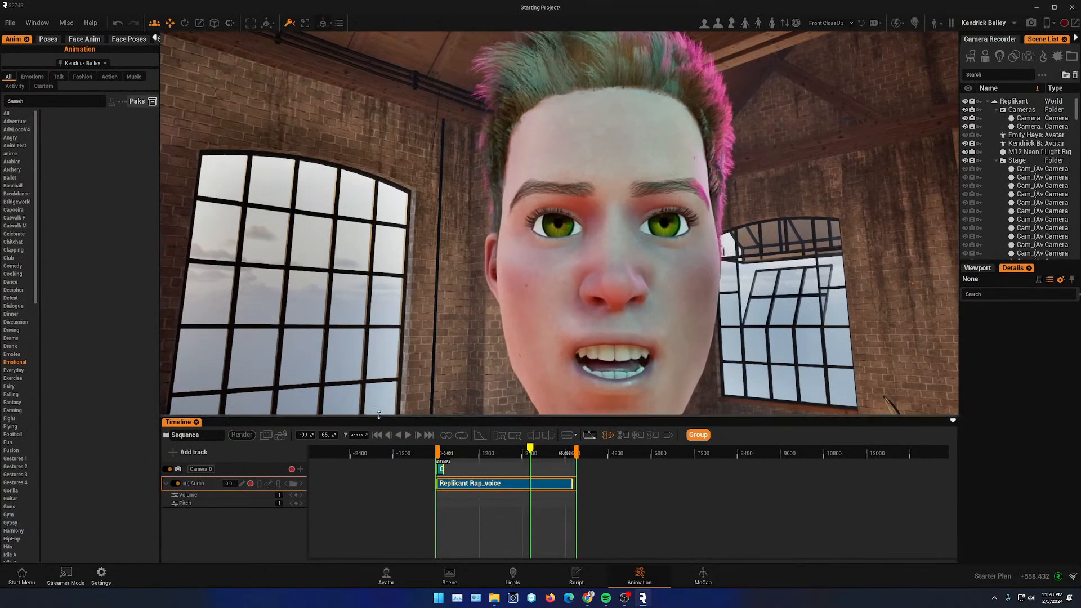
pyautogui.moveTo(379, 420); pyautogui.dragTo(169, 308)
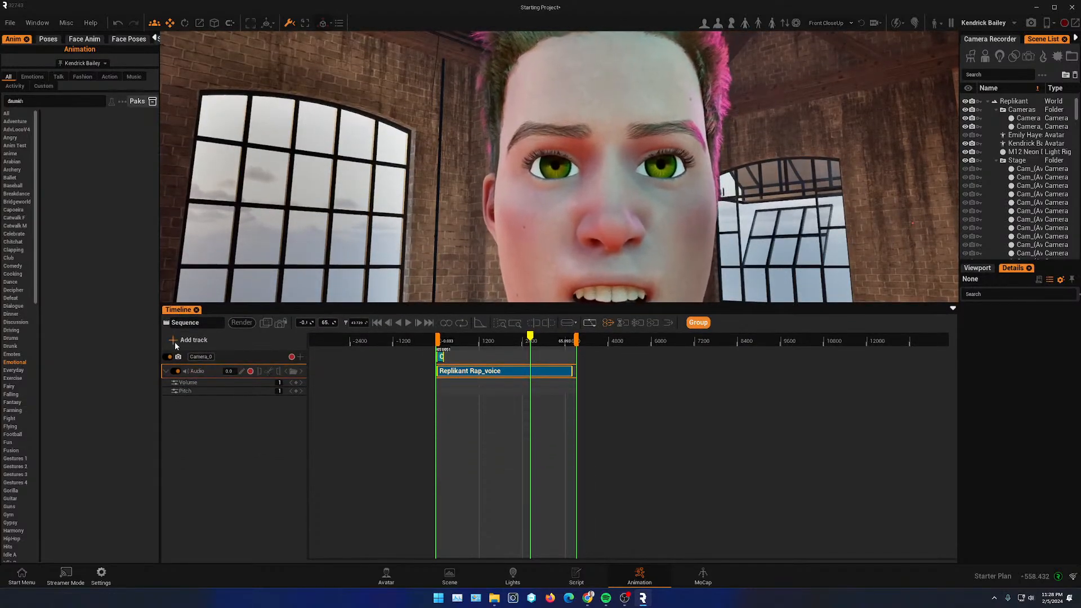
# - Add a Kendrick Bailey avatar track to the sequence
pyautogui.click(550, 205)
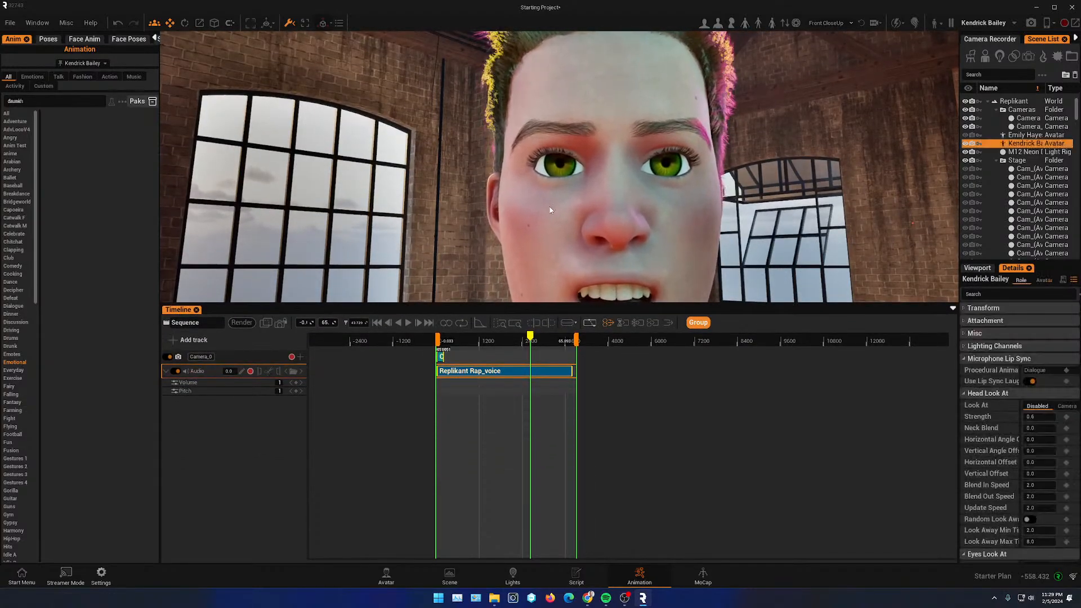
pyautogui.click(192, 340)
pyautogui.click(206, 418)
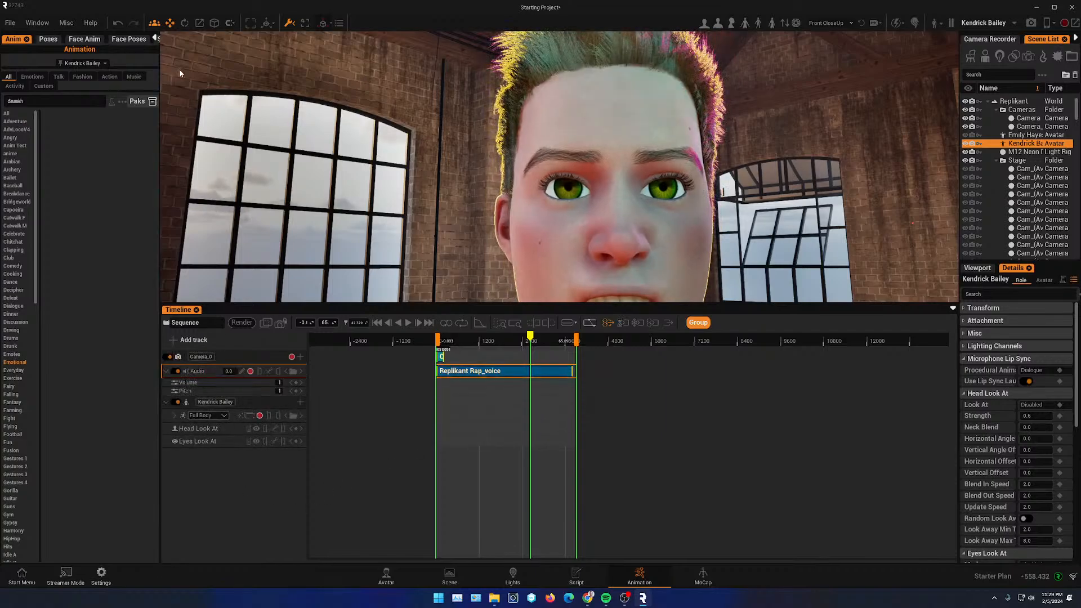
# - Search the Music body animations for rAP
pyautogui.moveTo(160, 121); pyautogui.dragTo(289, 127)
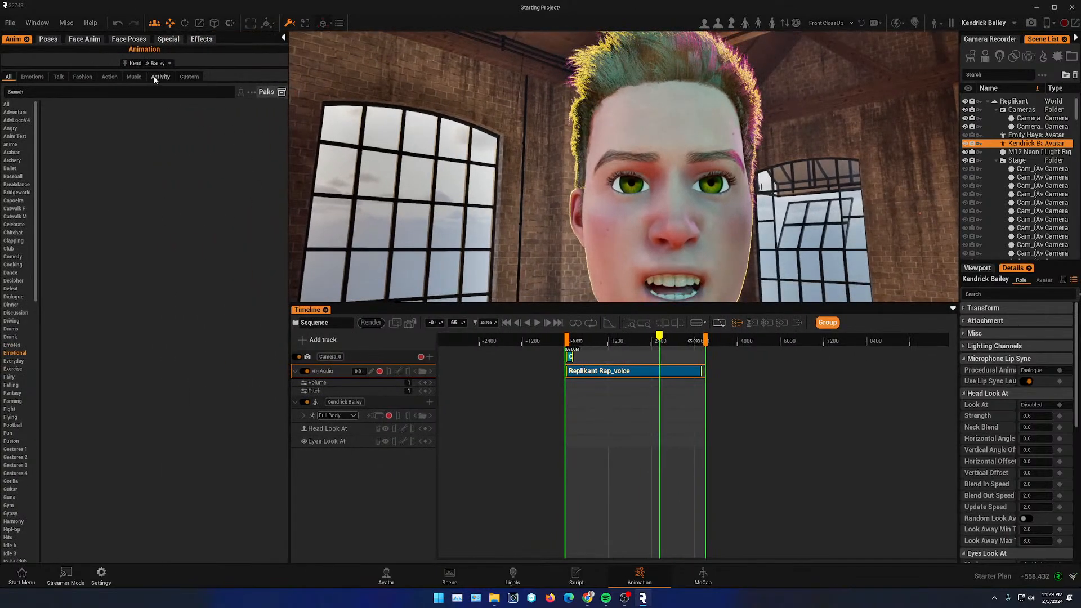
pyautogui.click(133, 77)
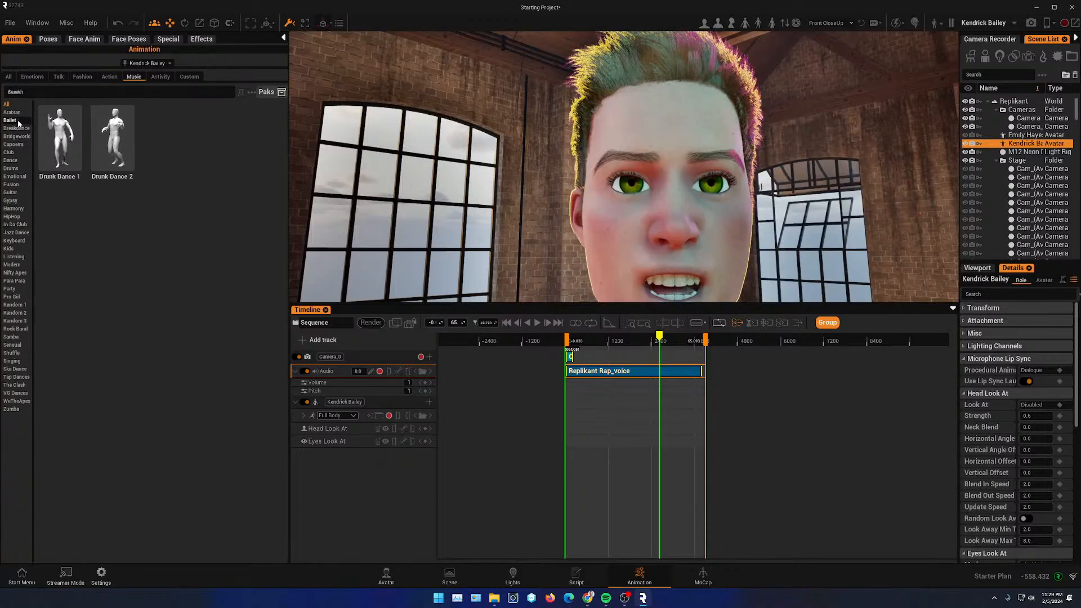
pyautogui.click(14, 138)
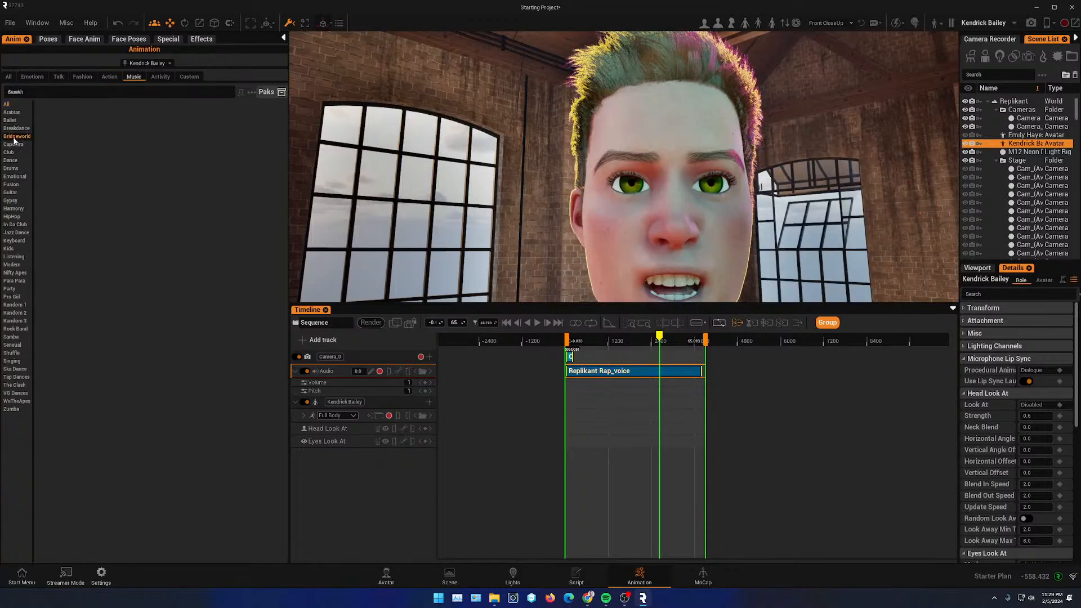
pyautogui.click(11, 106)
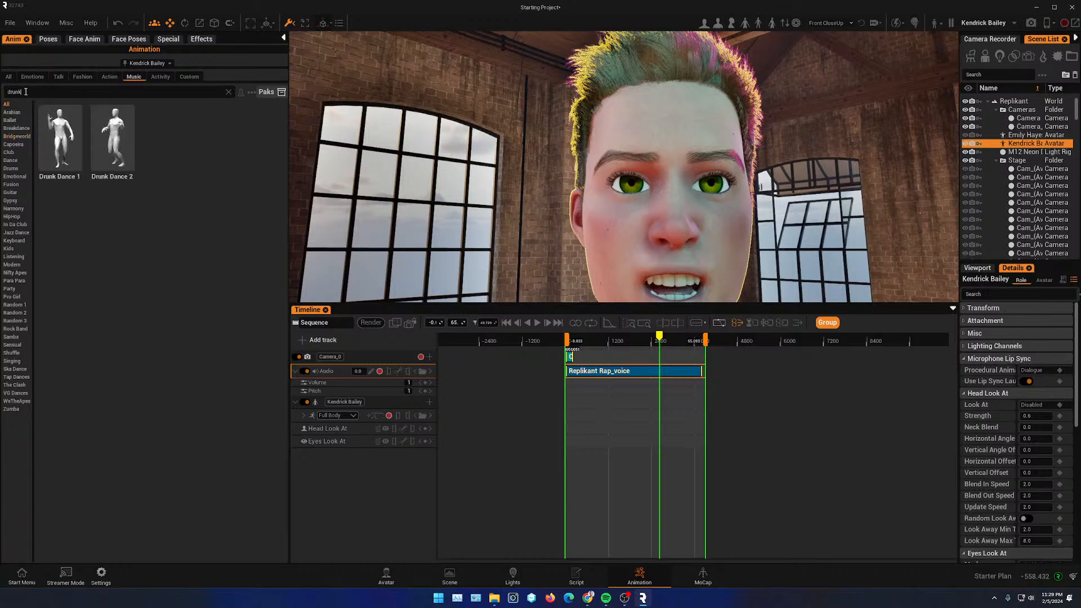
pyautogui.write('r')
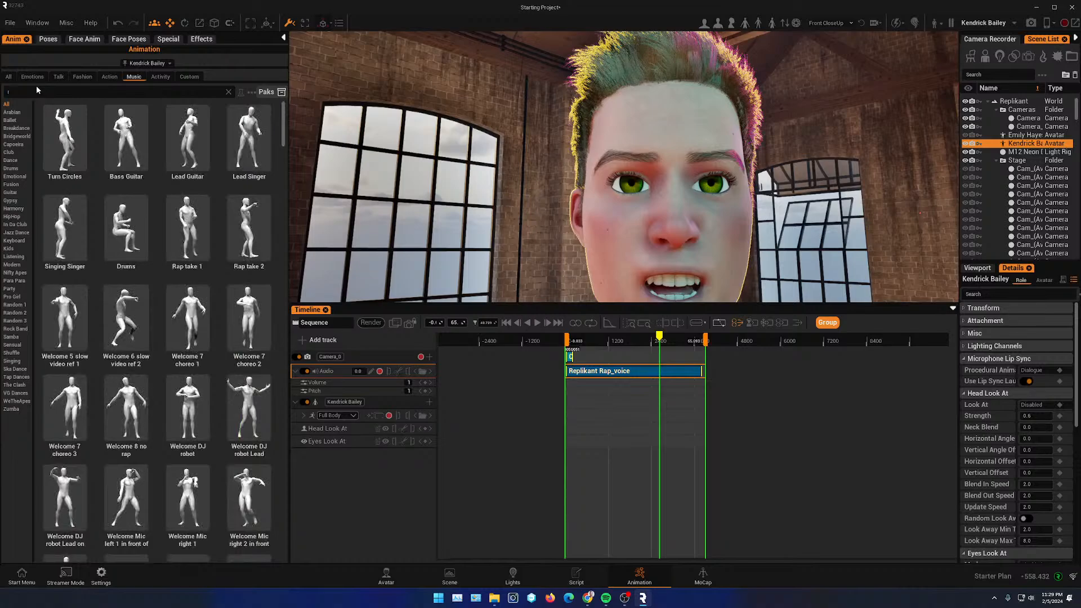
pyautogui.write('AP')
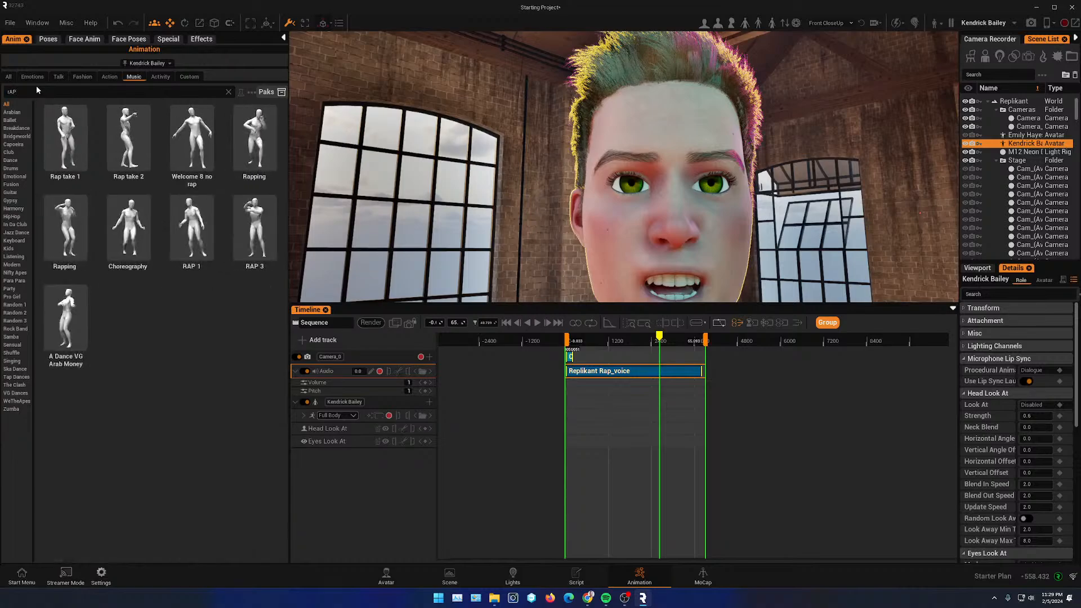
# - Place the Rap take 1 animation at the start of Kendrick Bailey's Full Body track
pyautogui.scroll(-8, 531, 179)
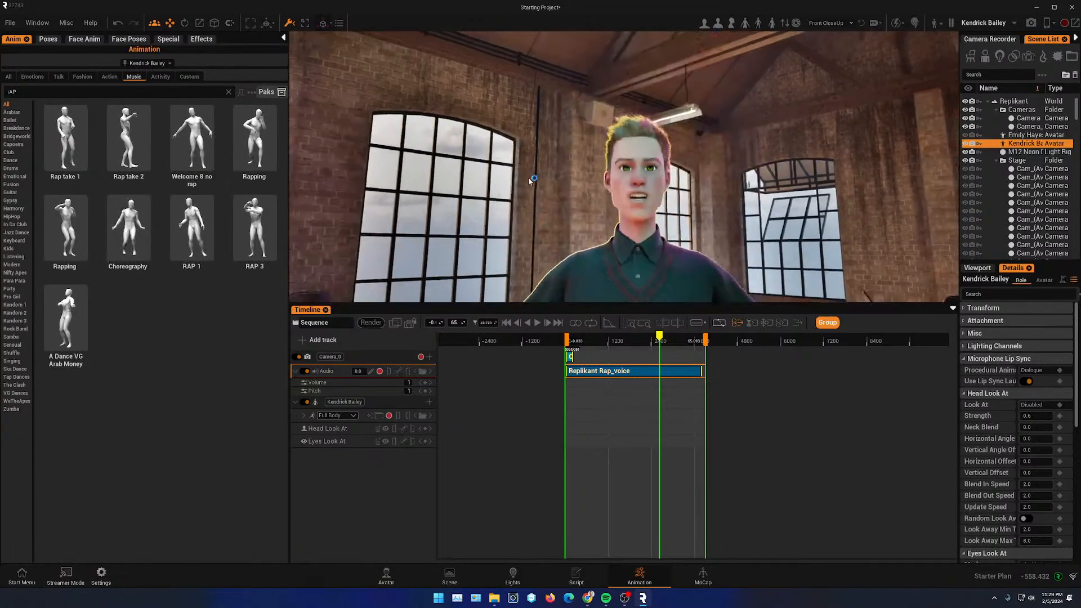
pyautogui.moveTo(651, 216); pyautogui.dragTo(743, 218, button='middle')
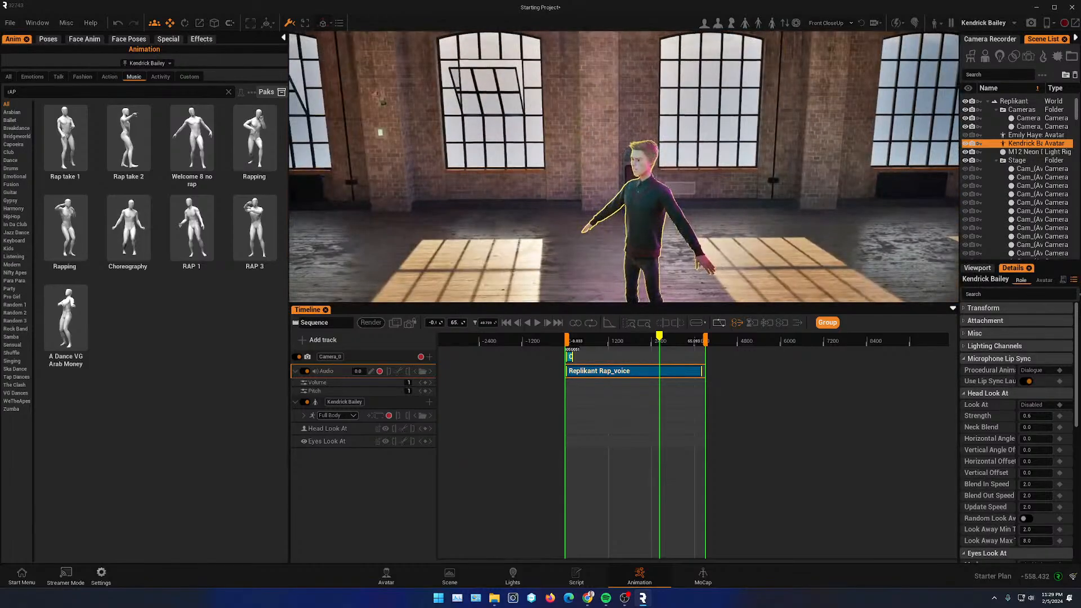
pyautogui.moveTo(598, 306); pyautogui.dragTo(598, 418)
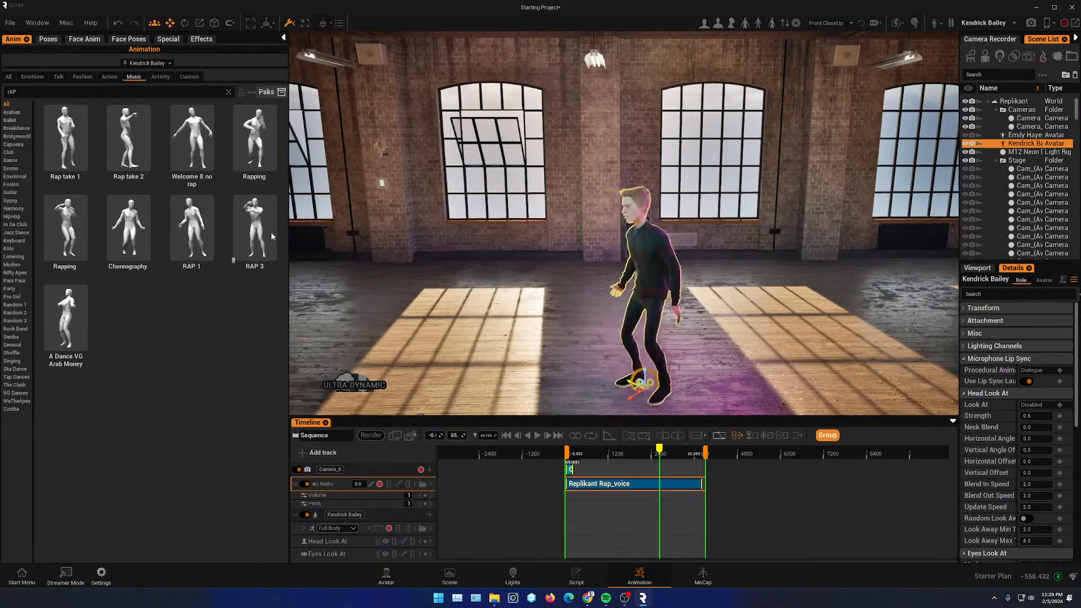
pyautogui.click(264, 149)
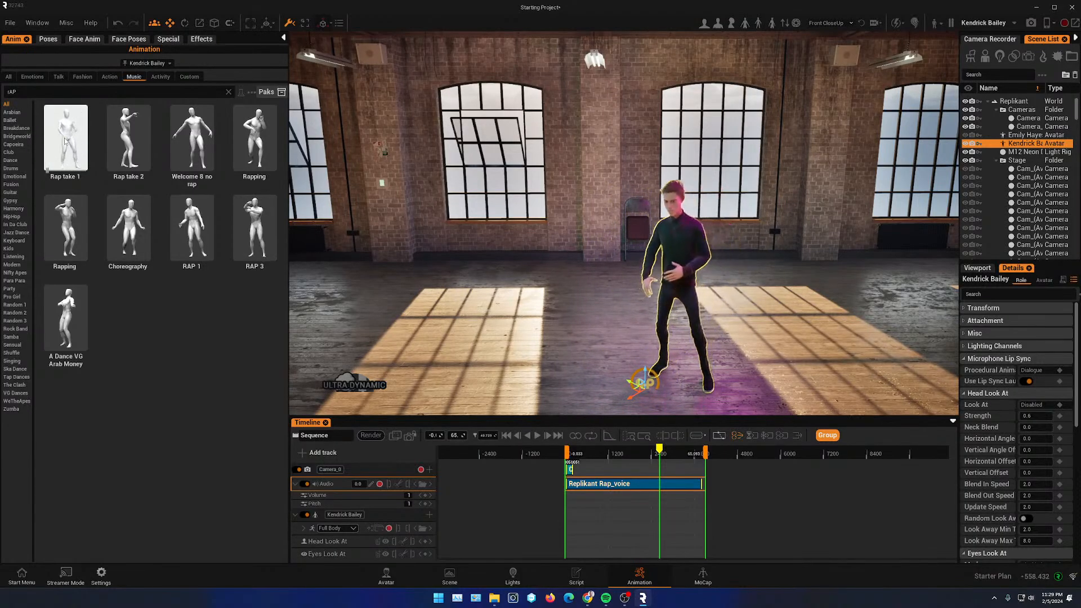
pyautogui.moveTo(65, 141); pyautogui.dragTo(573, 533)
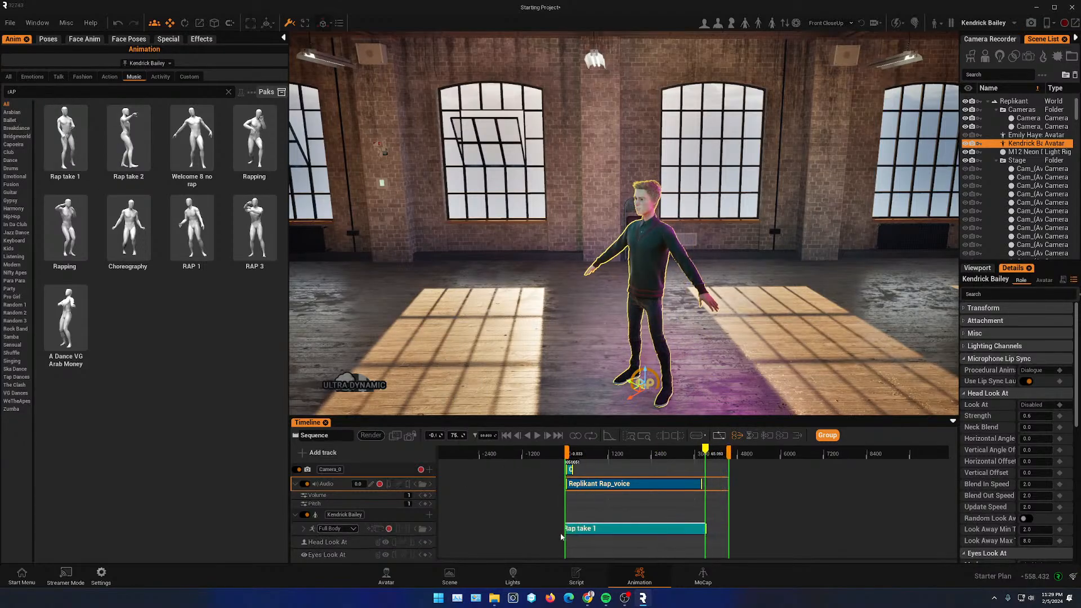
# - Play back the rap animation with the voice from different camera angles
pyautogui.moveTo(709, 449); pyautogui.dragTo(603, 453)
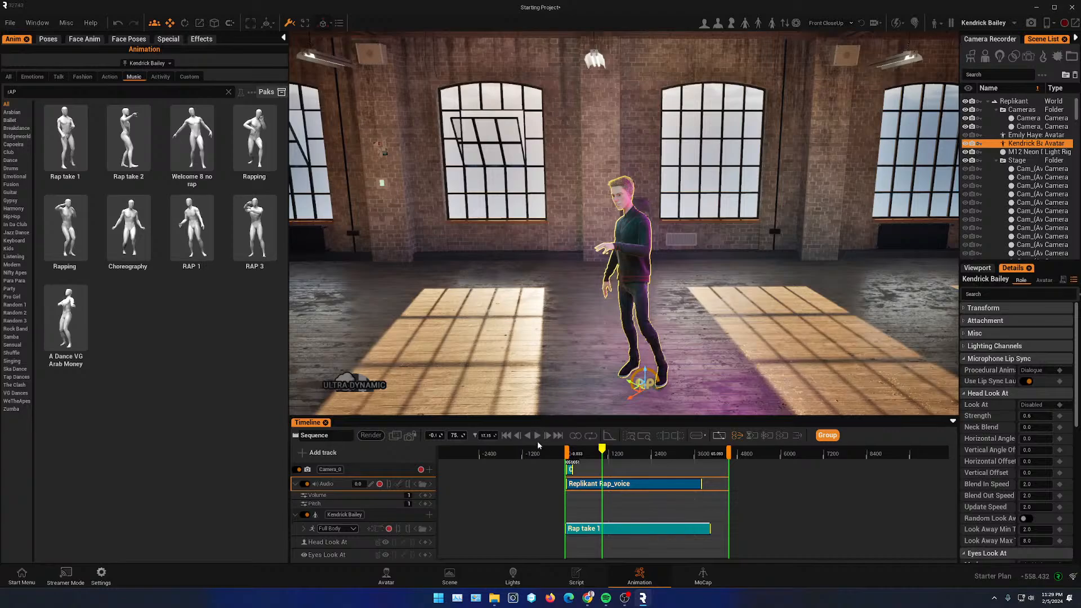
pyautogui.scroll(5, 593, 299)
pyautogui.keyDown('alt'); pyautogui.moveTo(593, 299); pyautogui.dragTo(696, 280); pyautogui.keyUp('alt')
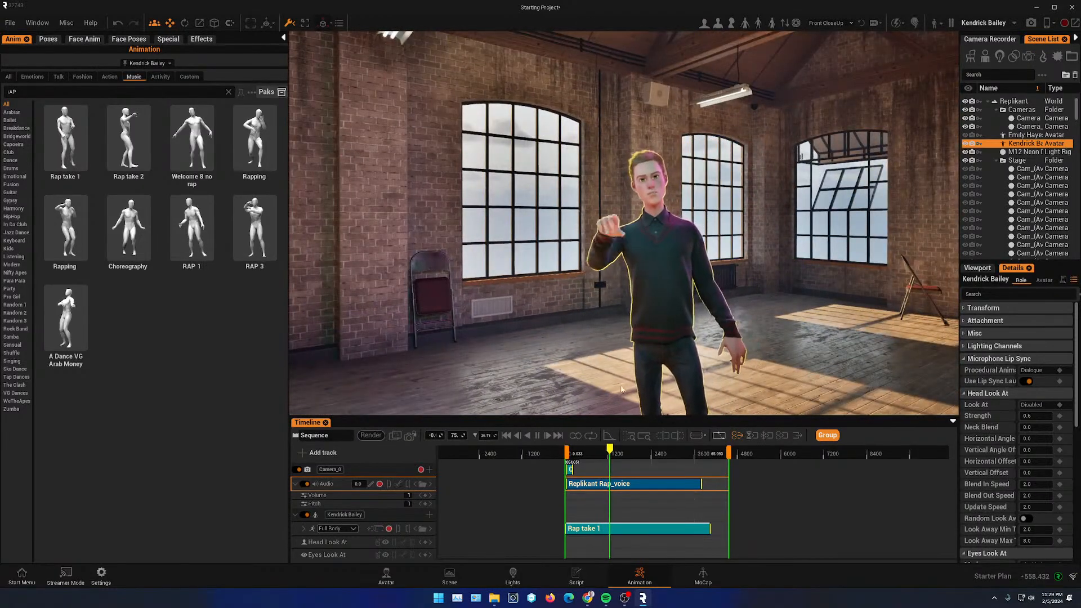
pyautogui.click(539, 437)
pyautogui.keyDown('alt'); pyautogui.moveTo(723, 268); pyautogui.dragTo(688, 241); pyautogui.keyUp('alt')
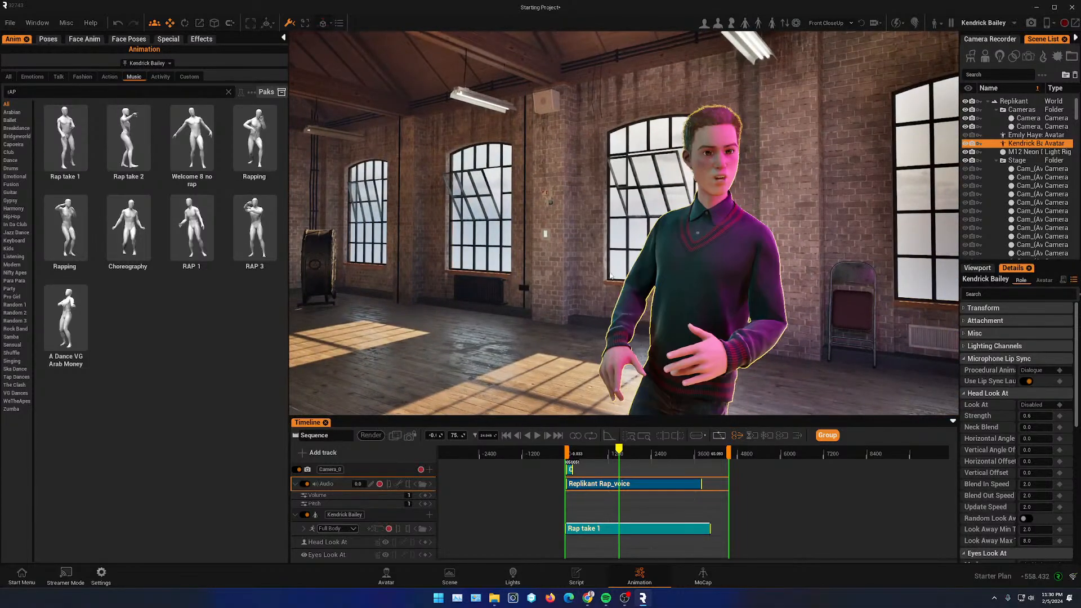
pyautogui.moveTo(514, 419); pyautogui.dragTo(496, 366)
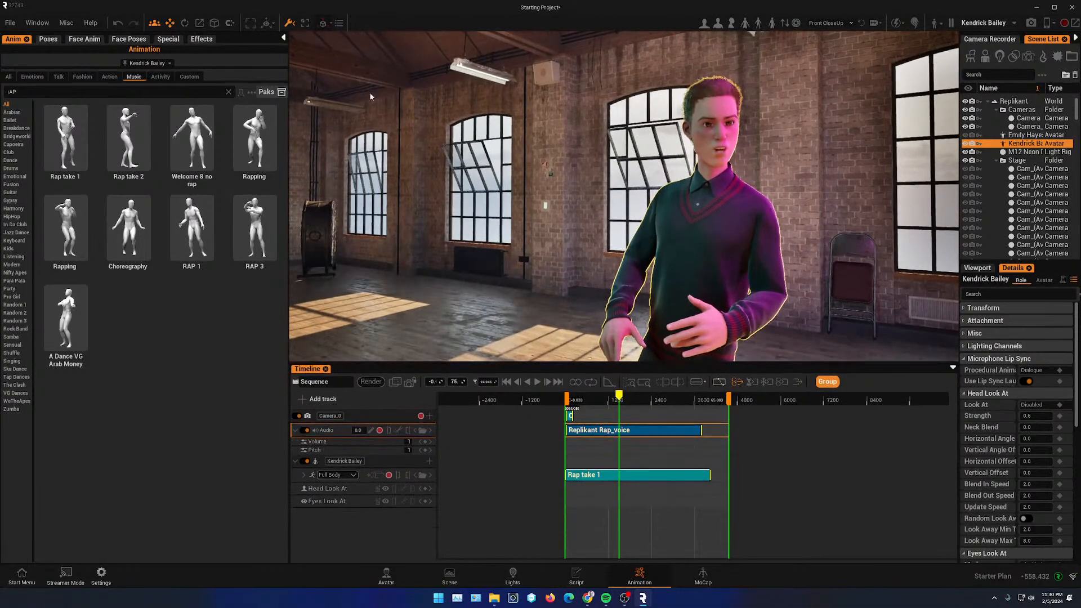
# - Add a Facial Animation track for Kendrick Bailey and place the NO_Moderately Angry 01 face animation on it
pyautogui.click(81, 40)
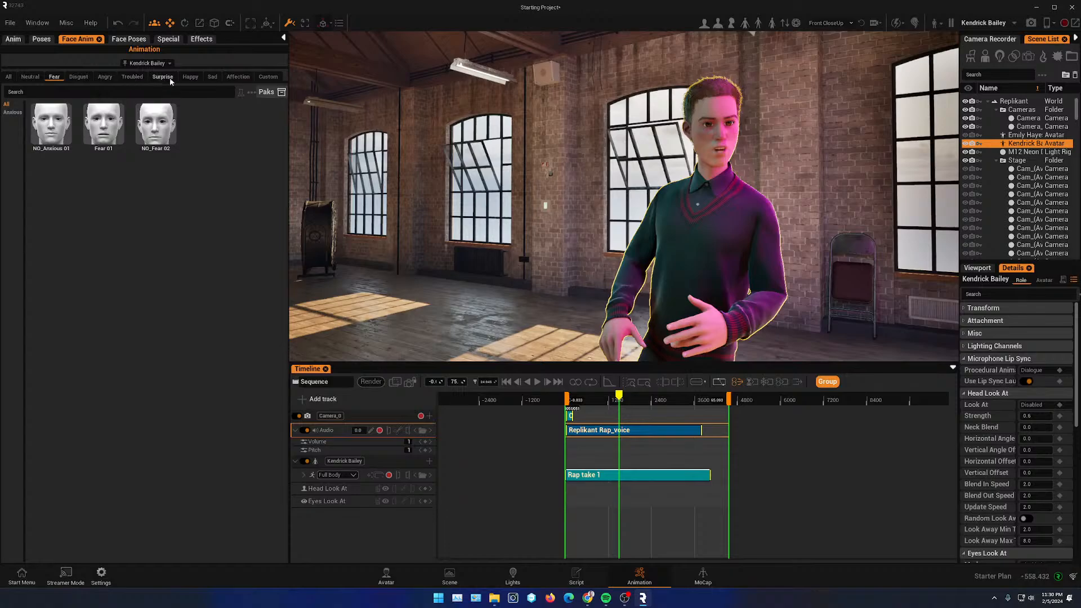
pyautogui.click(108, 78)
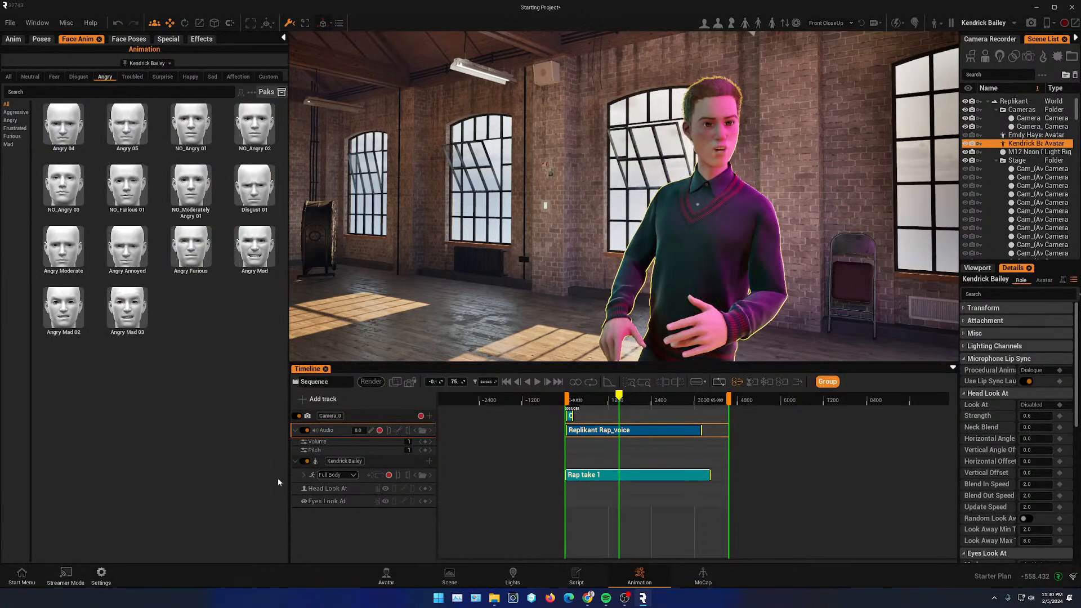
pyautogui.click(431, 462)
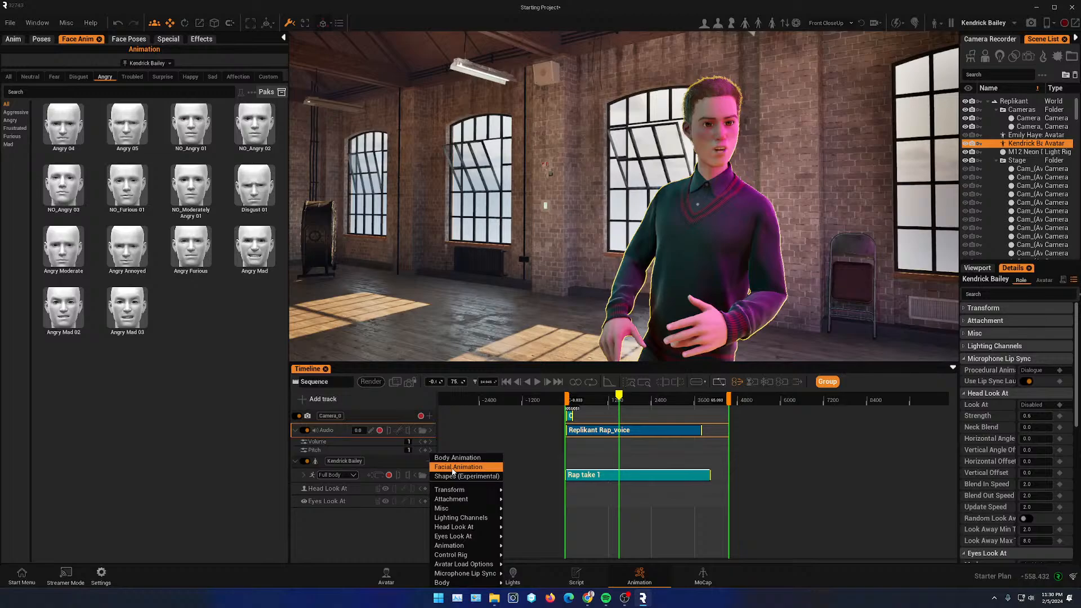
pyautogui.click(454, 469)
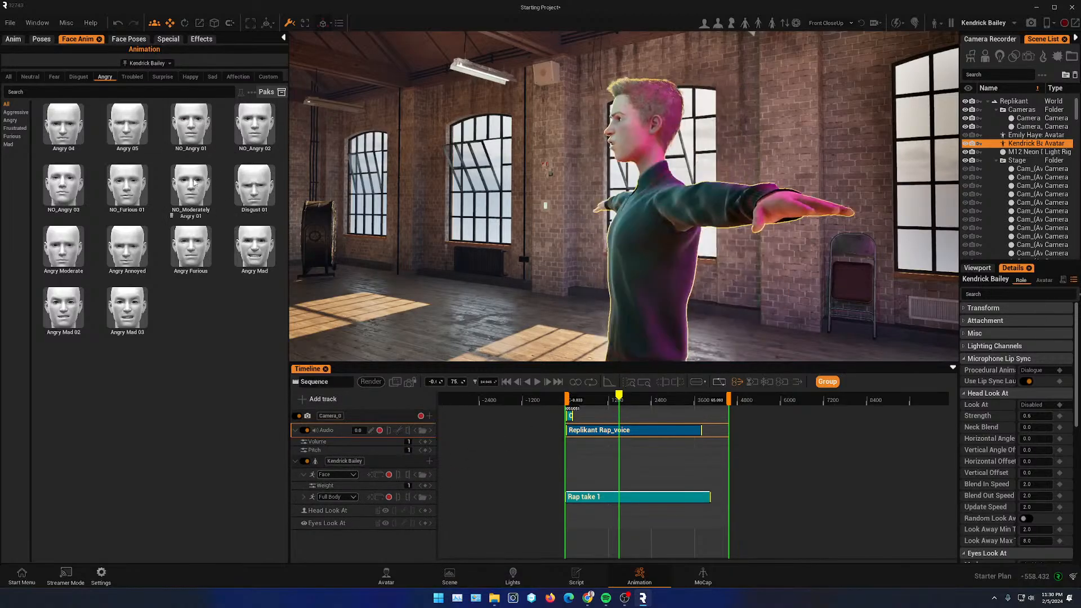
pyautogui.moveTo(194, 183); pyautogui.dragTo(599, 479)
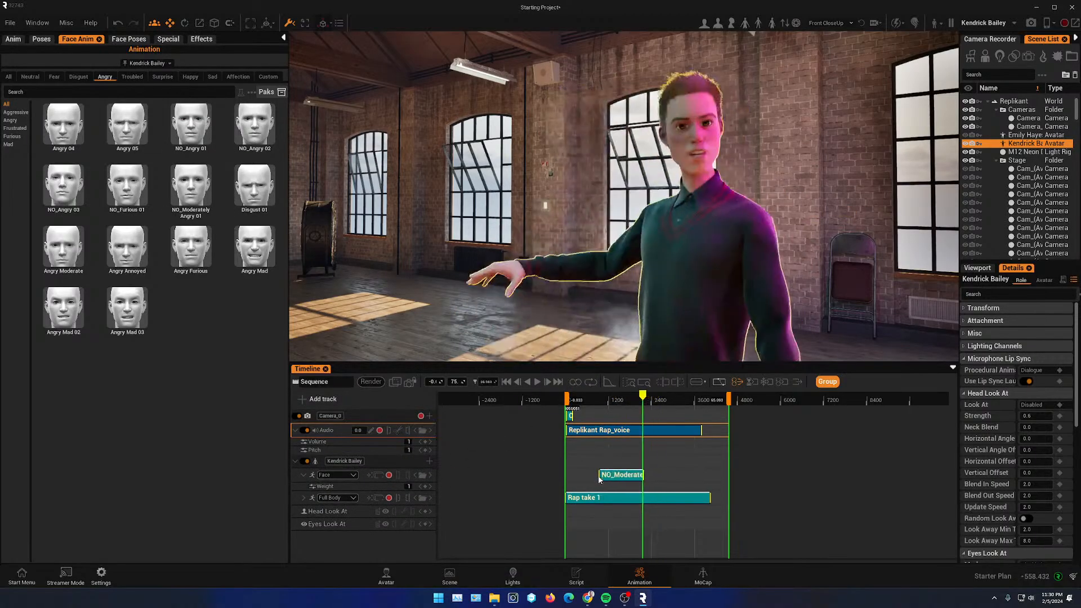
pyautogui.moveTo(642, 403); pyautogui.dragTo(587, 401)
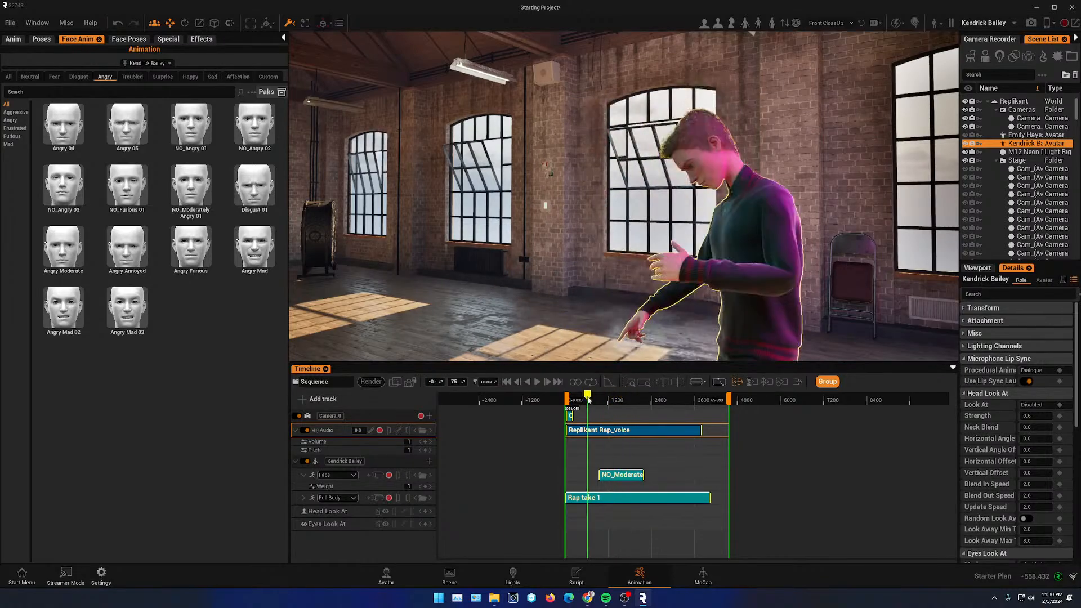
# - Place the Disgust 01 face animation on Kendrick Bailey's Face track after NO_Moderately Angry 01
pyautogui.moveTo(705, 400); pyautogui.dragTo(684, 401)
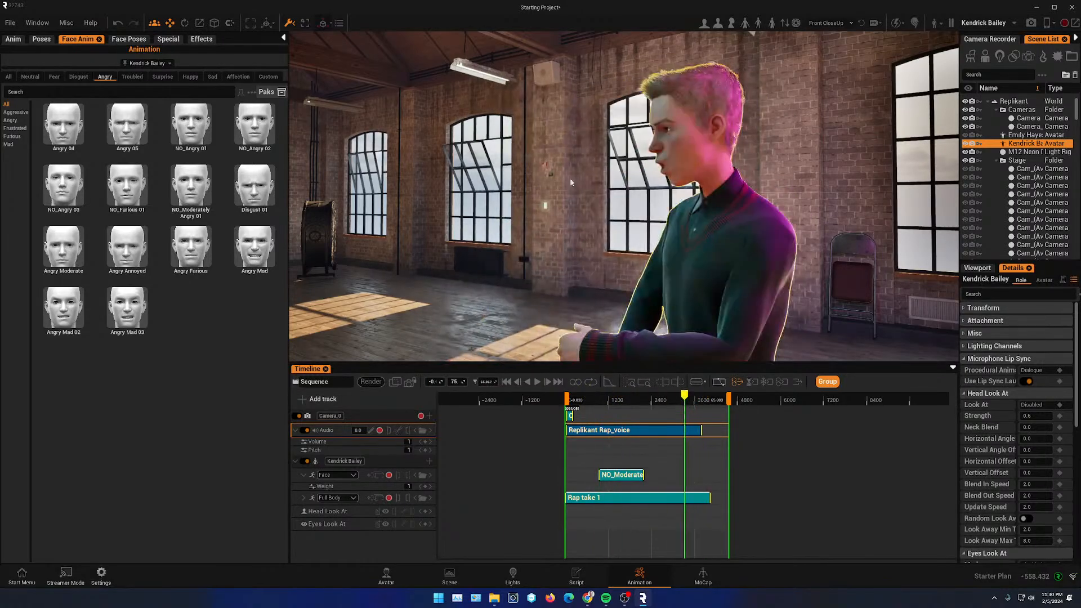
pyautogui.moveTo(690, 265); pyautogui.dragTo(788, 265, button='right')
pyautogui.moveTo(584, 177); pyautogui.dragTo(284, 115, button='right')
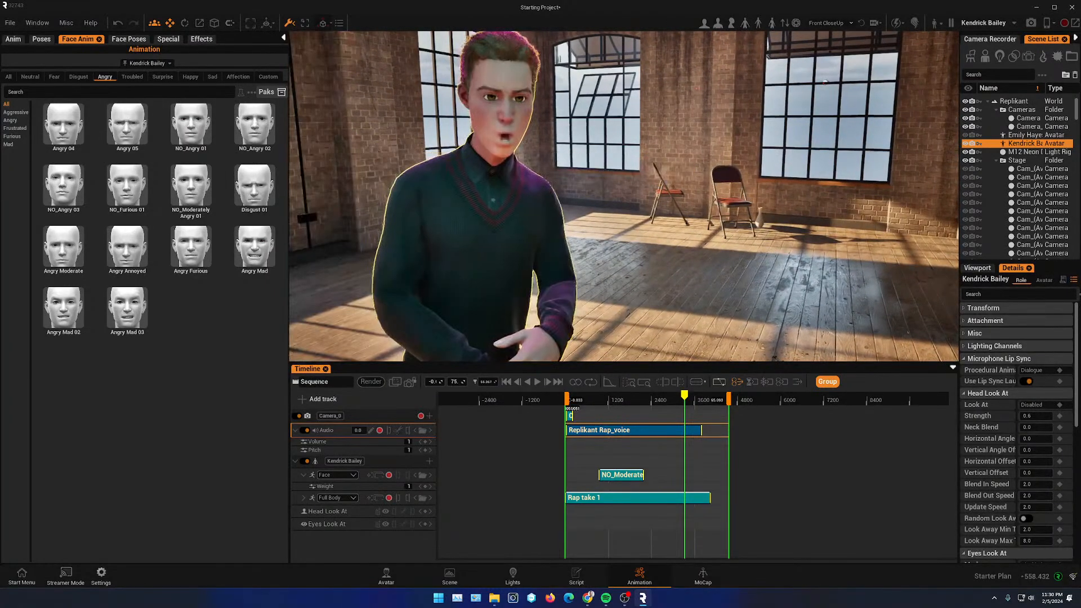
pyautogui.moveTo(343, 138); pyautogui.dragTo(400, 138, button='right')
pyautogui.moveTo(192, 131)
pyautogui.moveTo(133, 128)
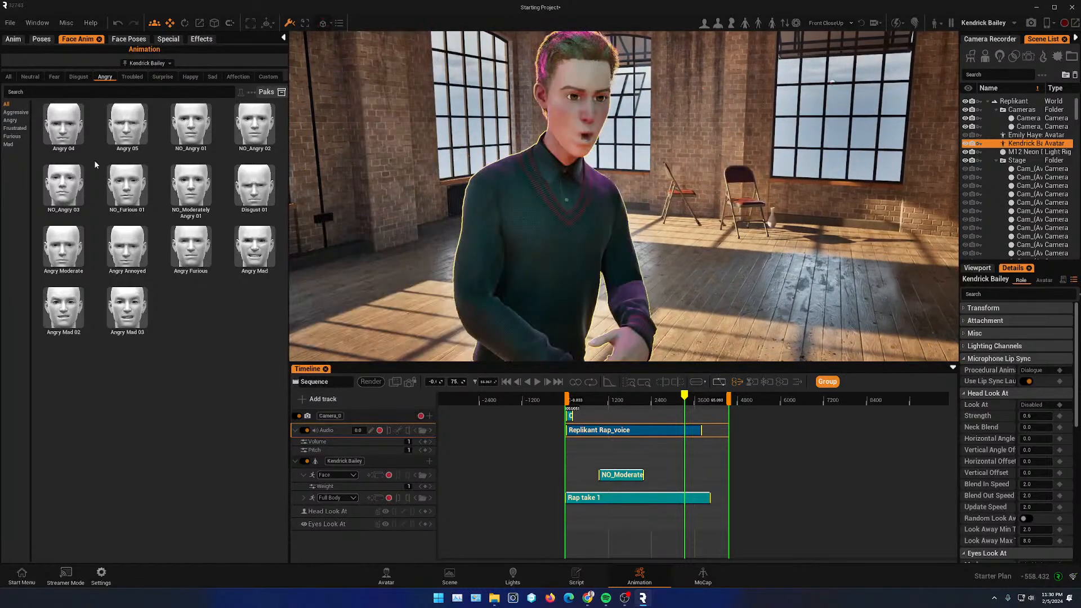
pyautogui.moveTo(131, 180)
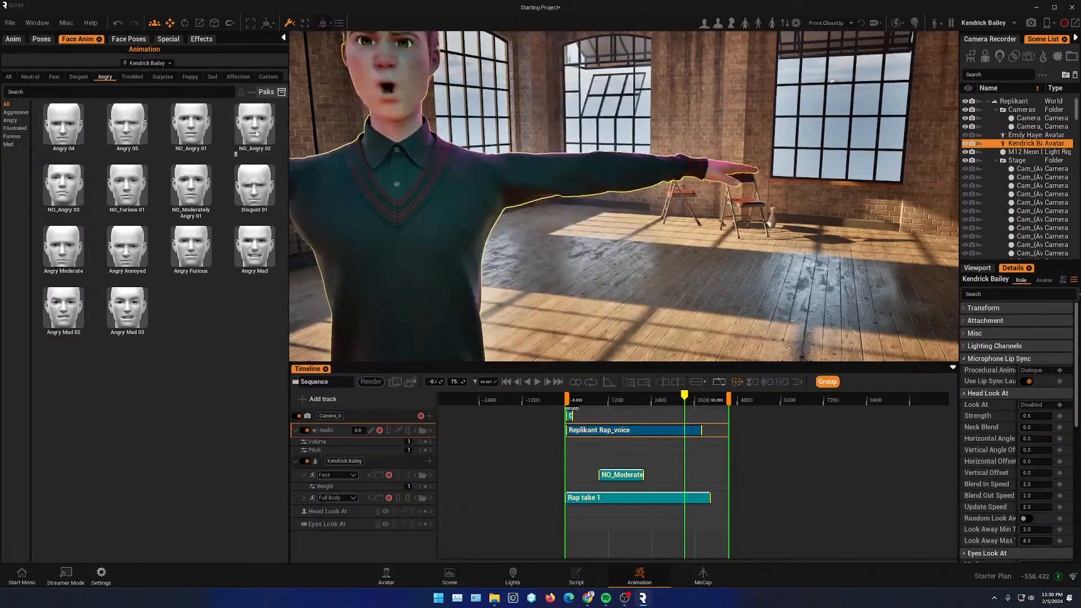
pyautogui.moveTo(257, 192)
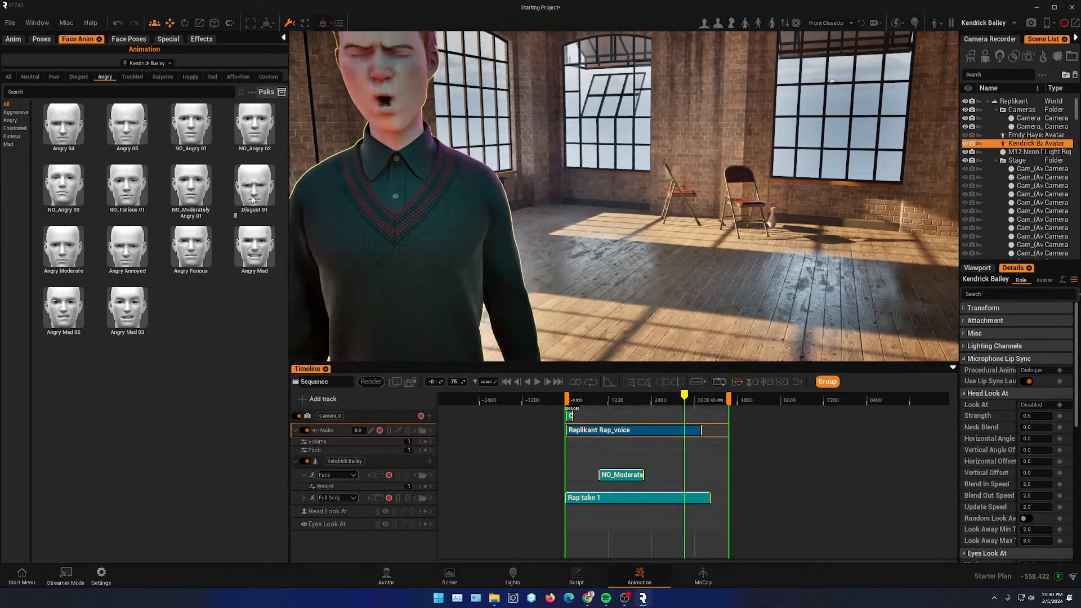
pyautogui.moveTo(256, 193); pyautogui.dragTo(652, 482)
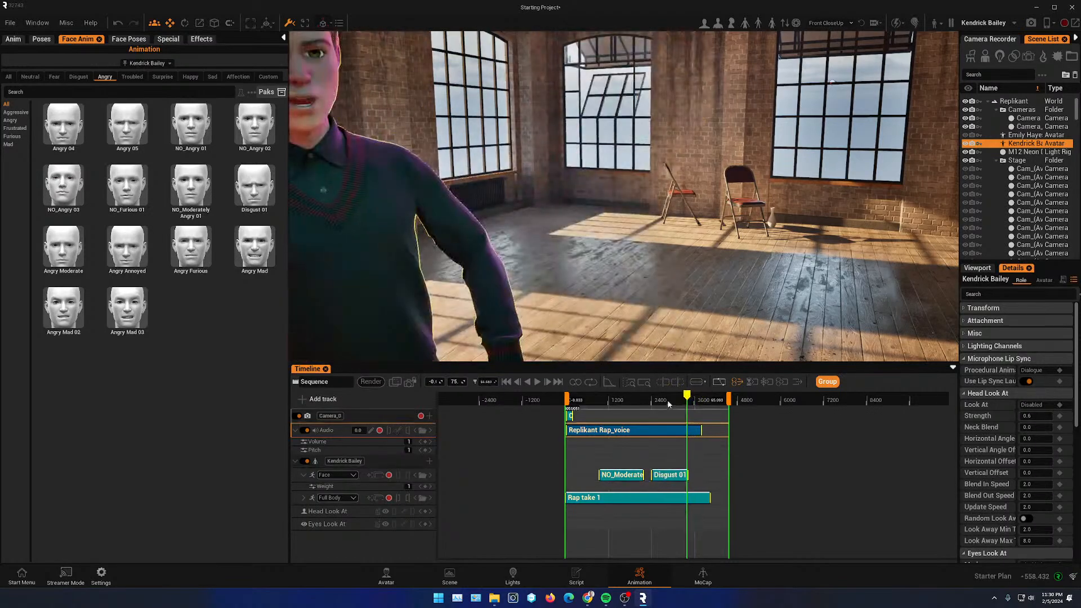
# - Add the Happy faces Laughing 01, Amused 01 and Excited 03 to the Face track, shifting Disgust 01 earlier
pyautogui.moveTo(136, 312)
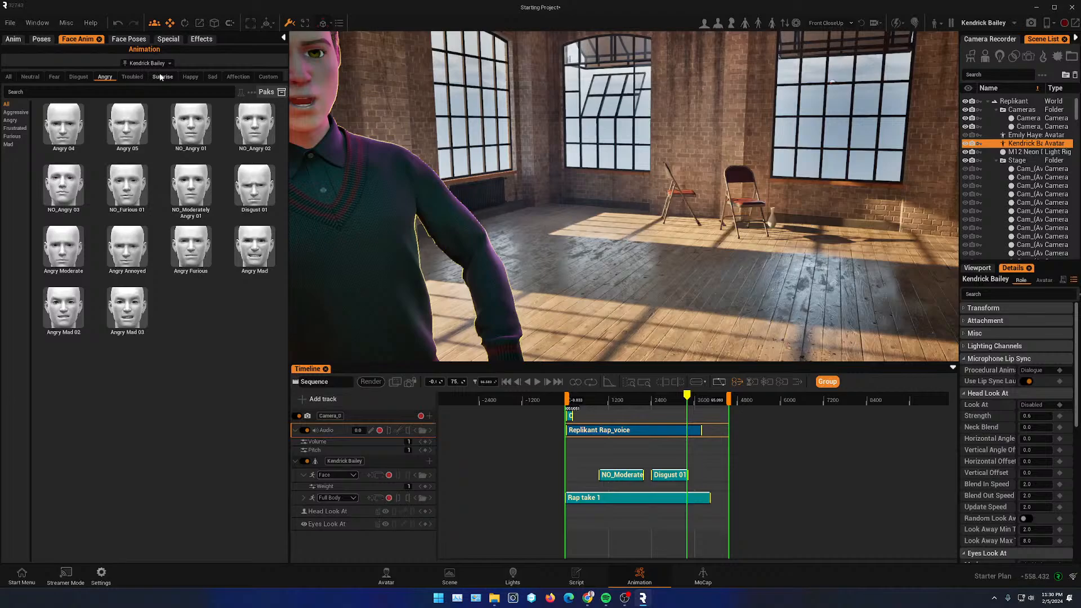
pyautogui.click(190, 77)
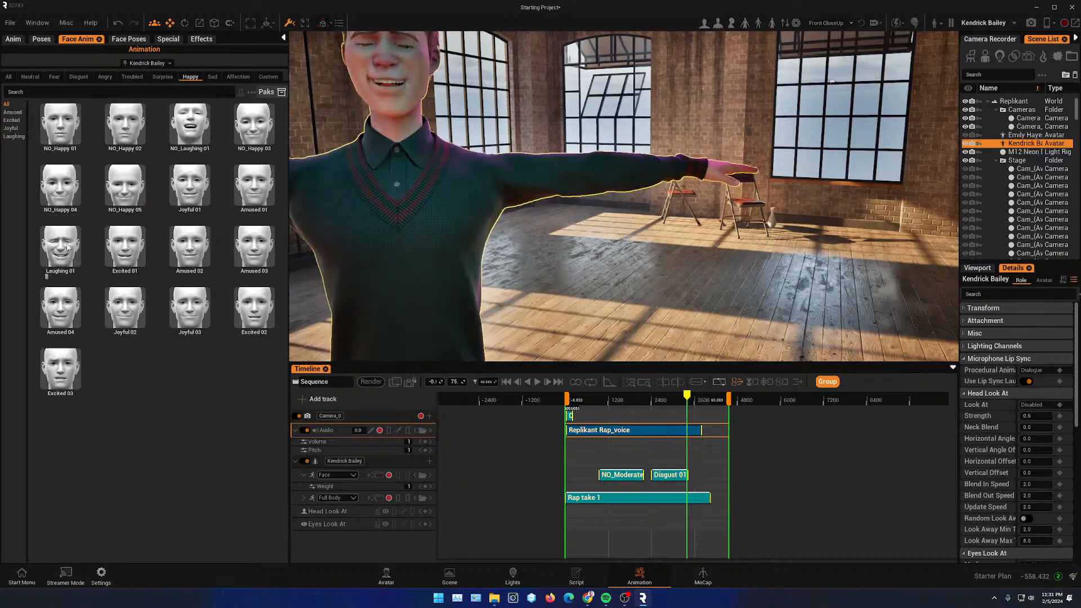
pyautogui.moveTo(67, 246); pyautogui.dragTo(603, 476)
pyautogui.moveTo(674, 475); pyautogui.dragTo(656, 478)
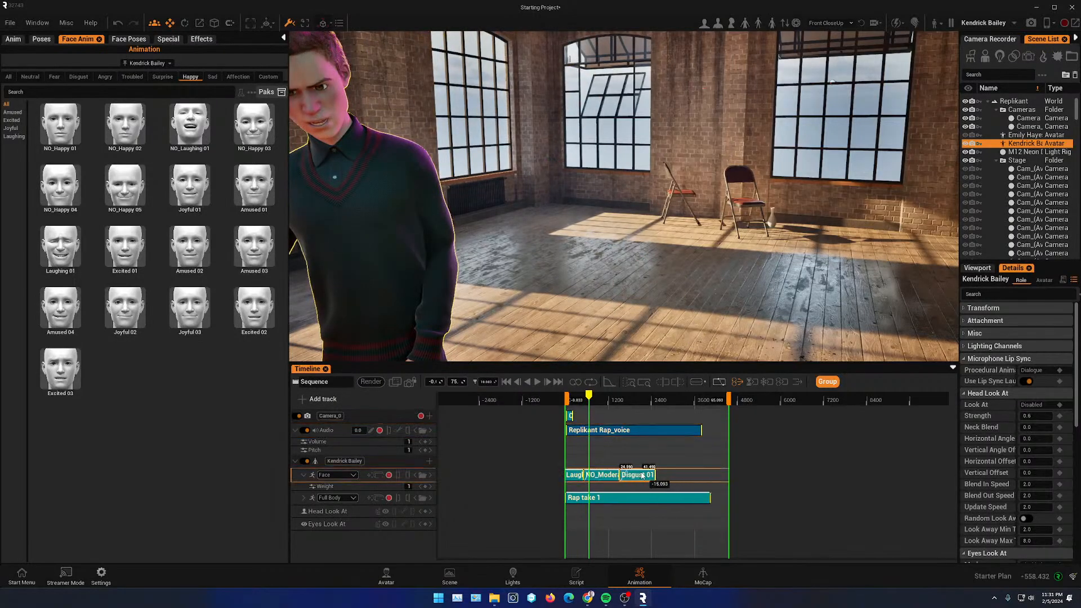
pyautogui.moveTo(248, 187); pyautogui.dragTo(652, 477)
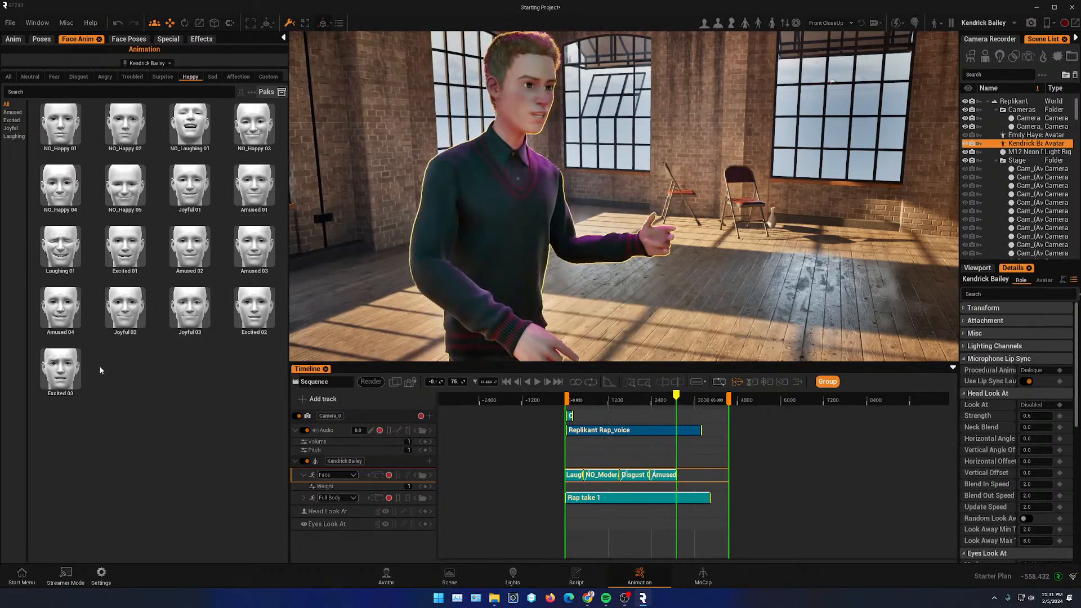
pyautogui.moveTo(60, 370); pyautogui.dragTo(671, 478)
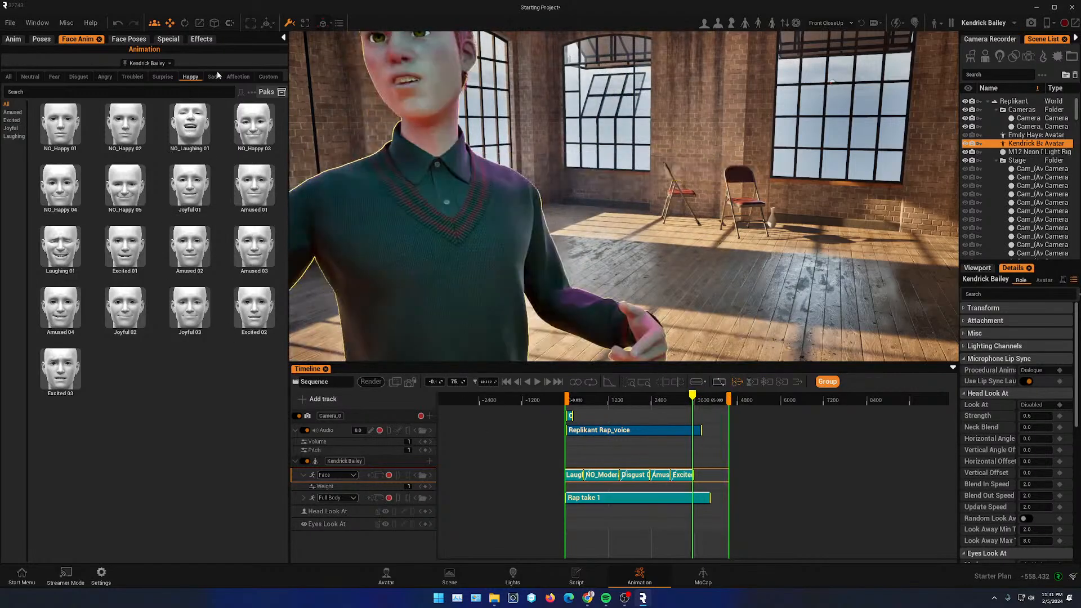
# - Add the Sad face NO_Sad 00 at the end of the Face track and play back the sequence
pyautogui.click(212, 77)
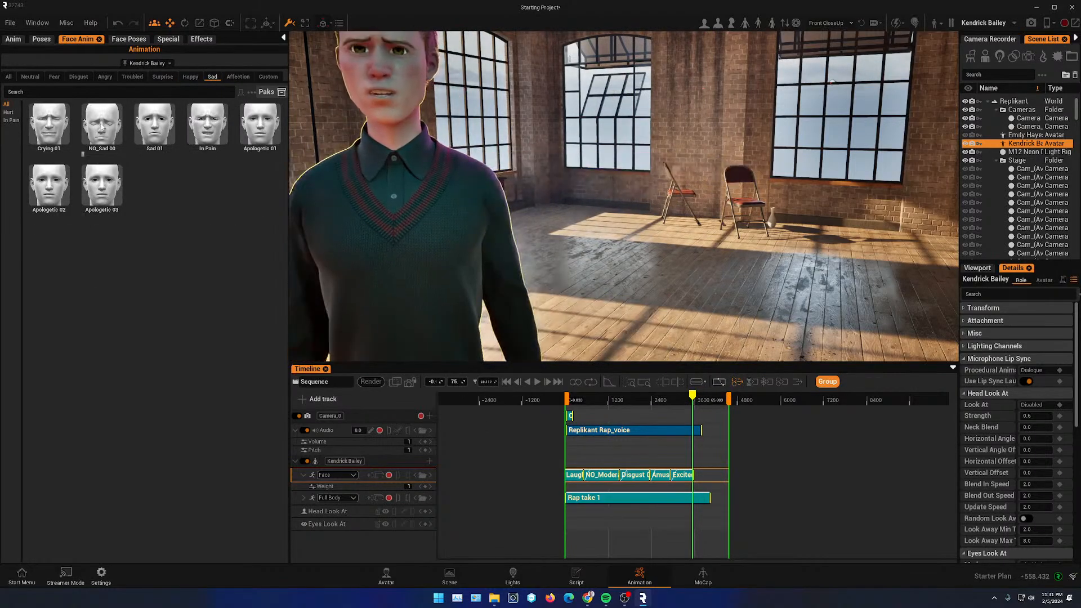
pyautogui.moveTo(641, 361); pyautogui.dragTo(696, 474)
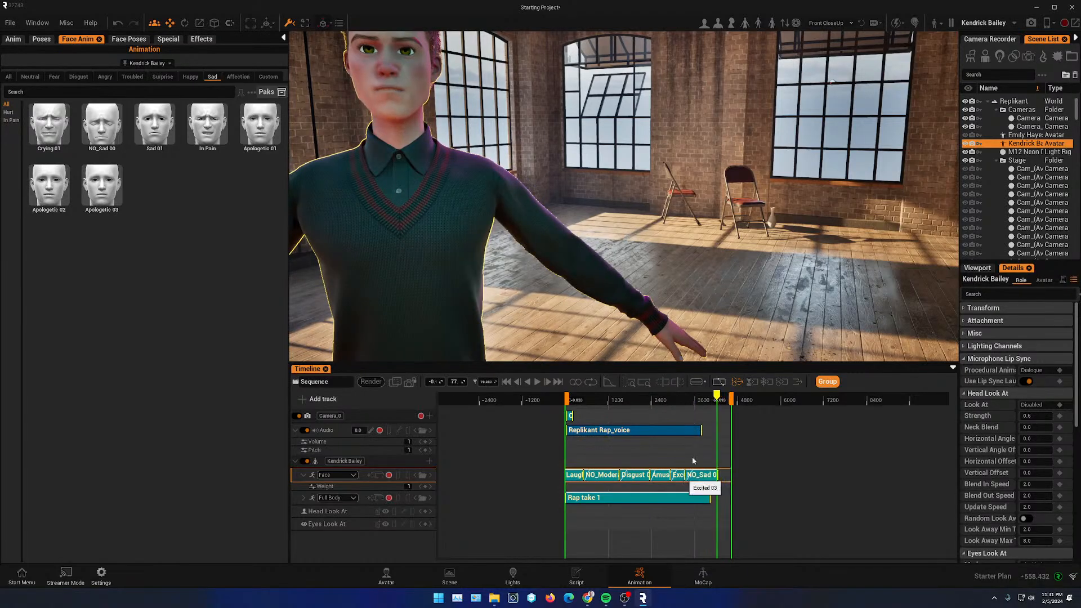
pyautogui.moveTo(710, 396); pyautogui.dragTo(644, 396)
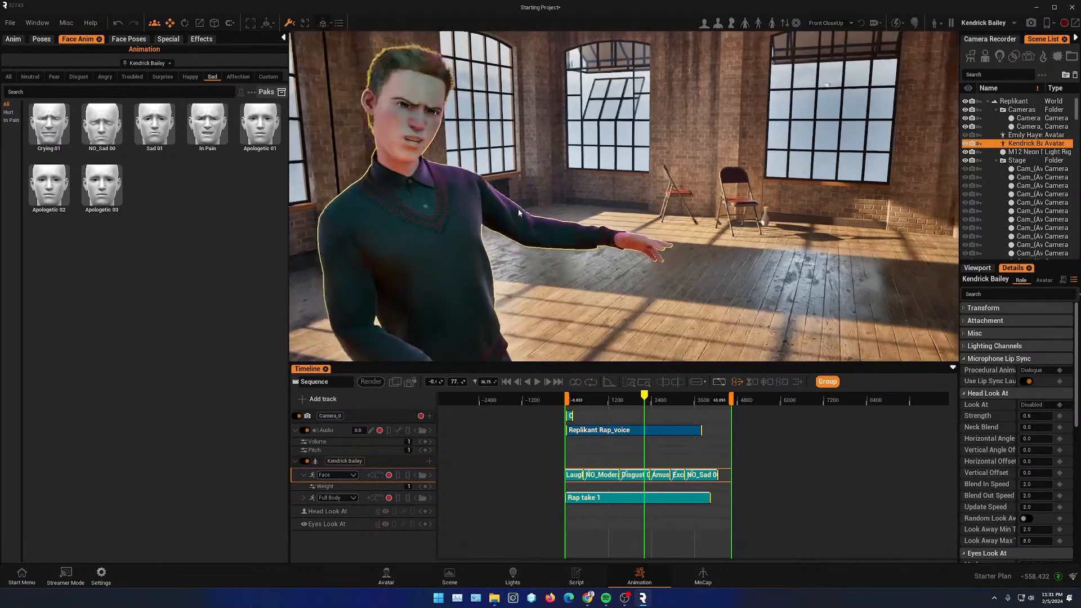
pyautogui.click(536, 383)
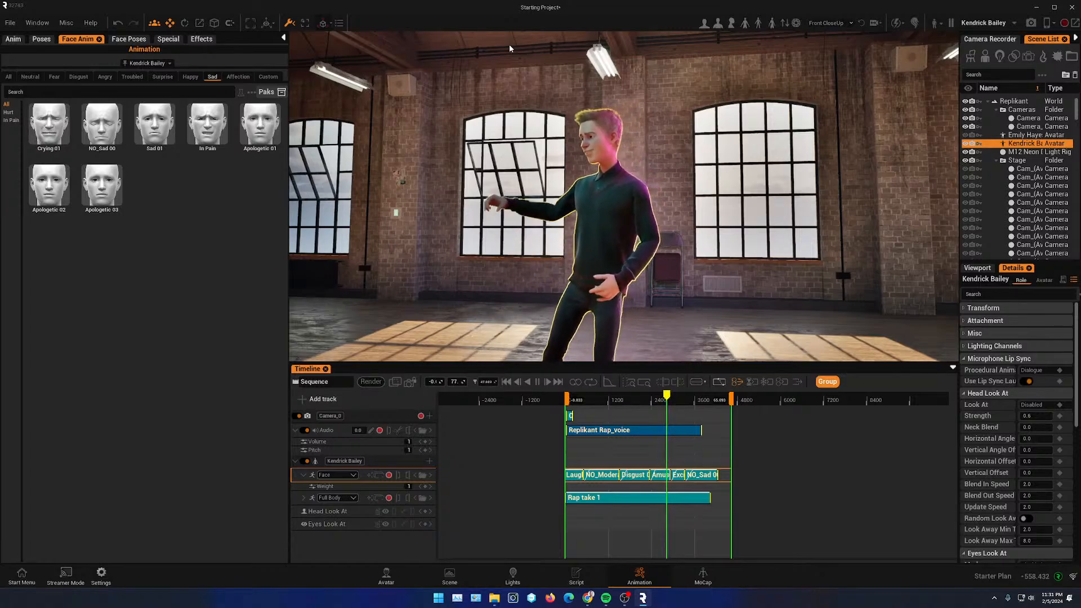
pyautogui.click(538, 382)
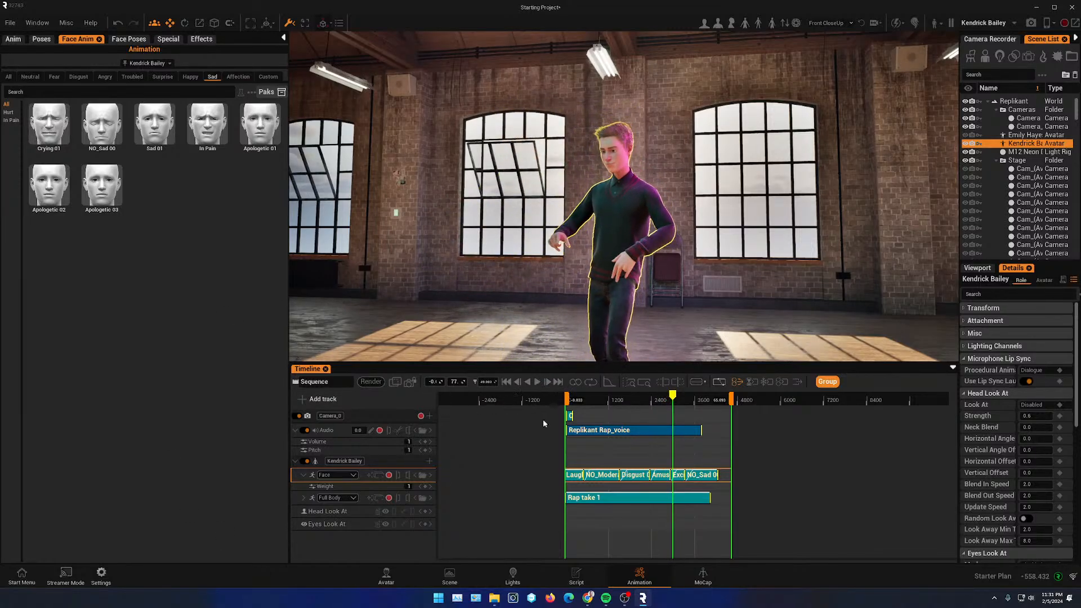
# - Enlarge the timeline and play back the face and body animation sequence
pyautogui.moveTo(555, 363); pyautogui.dragTo(522, 235)
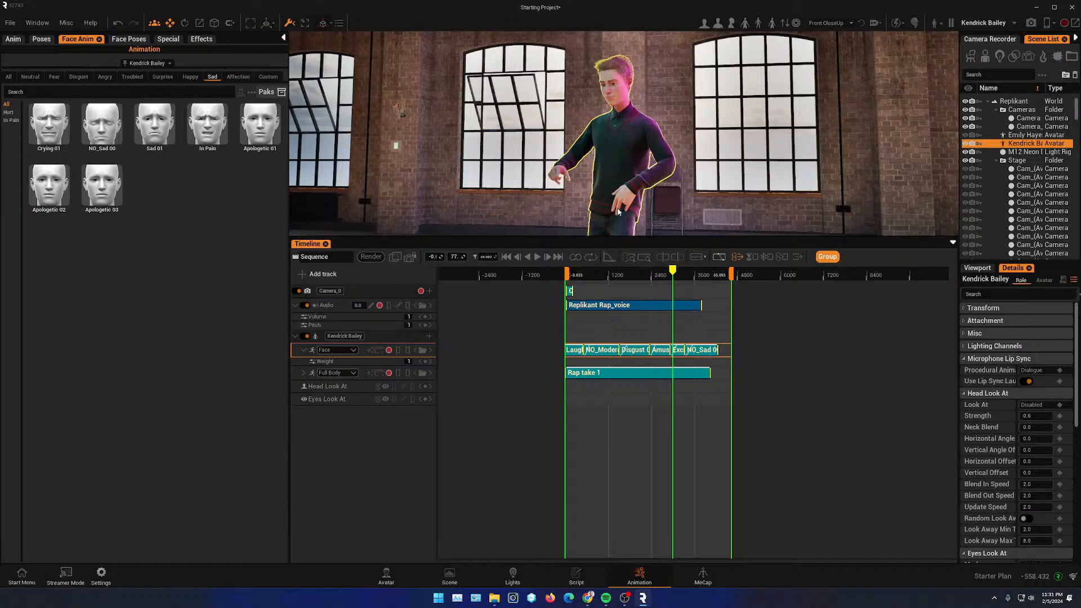
pyautogui.scroll(4, 567, 338)
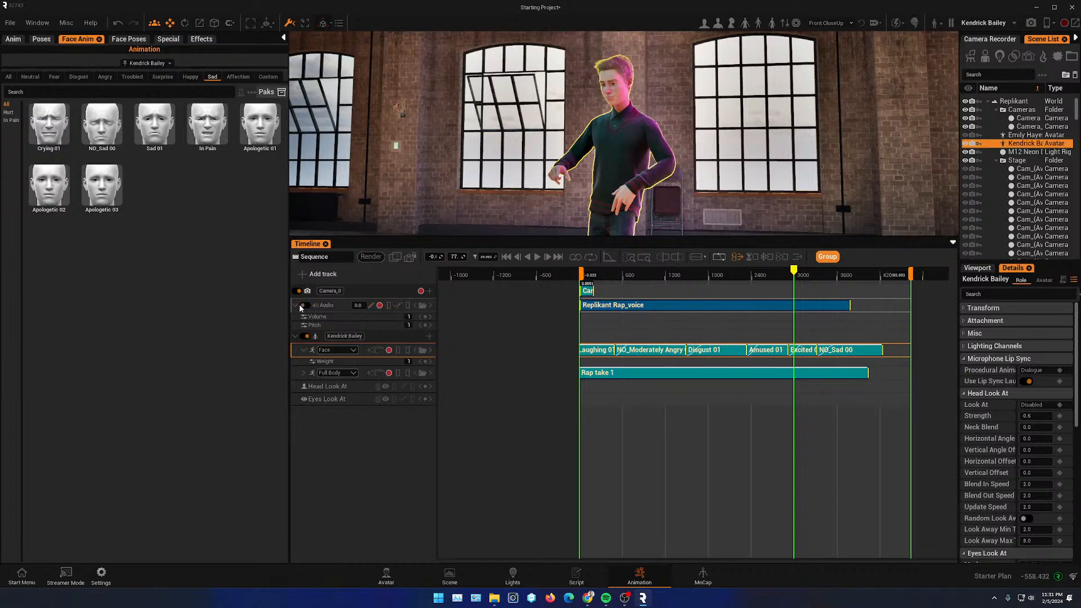
pyautogui.click(617, 270)
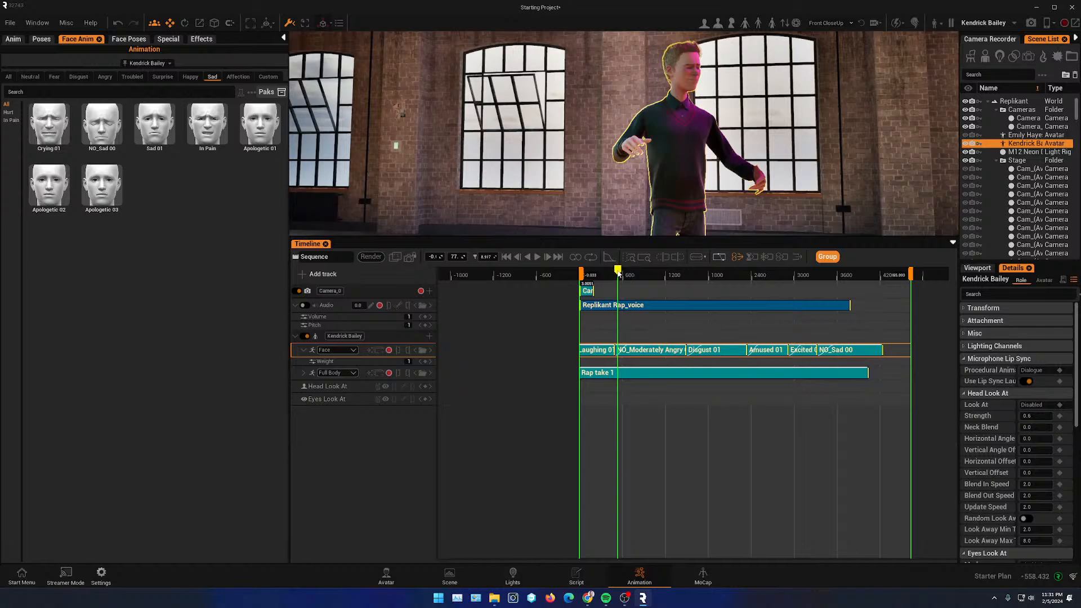
pyautogui.moveTo(618, 273); pyautogui.dragTo(684, 271)
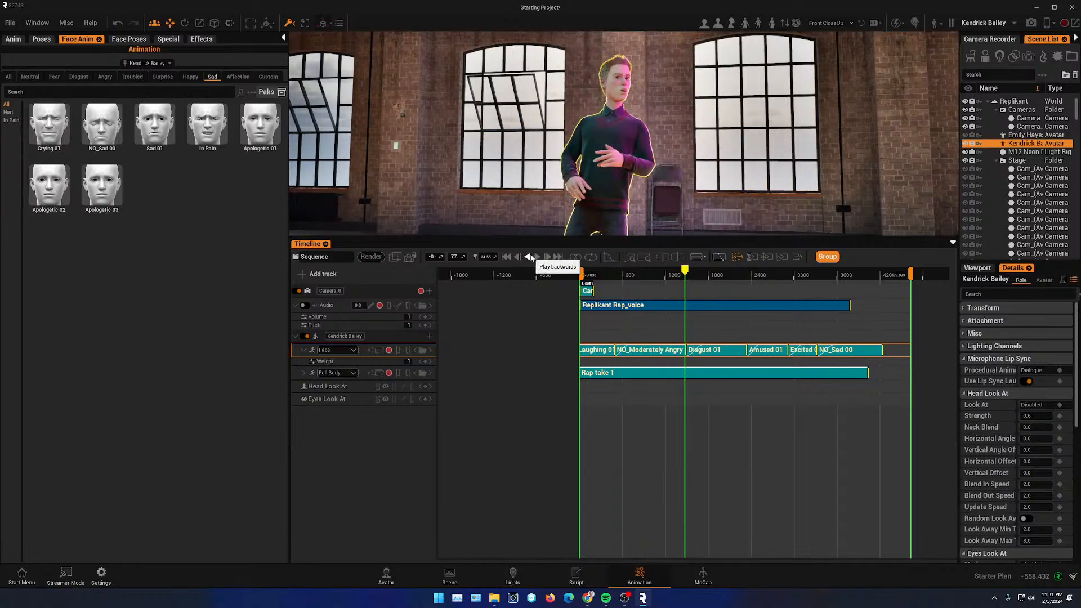
pyautogui.click(536, 257)
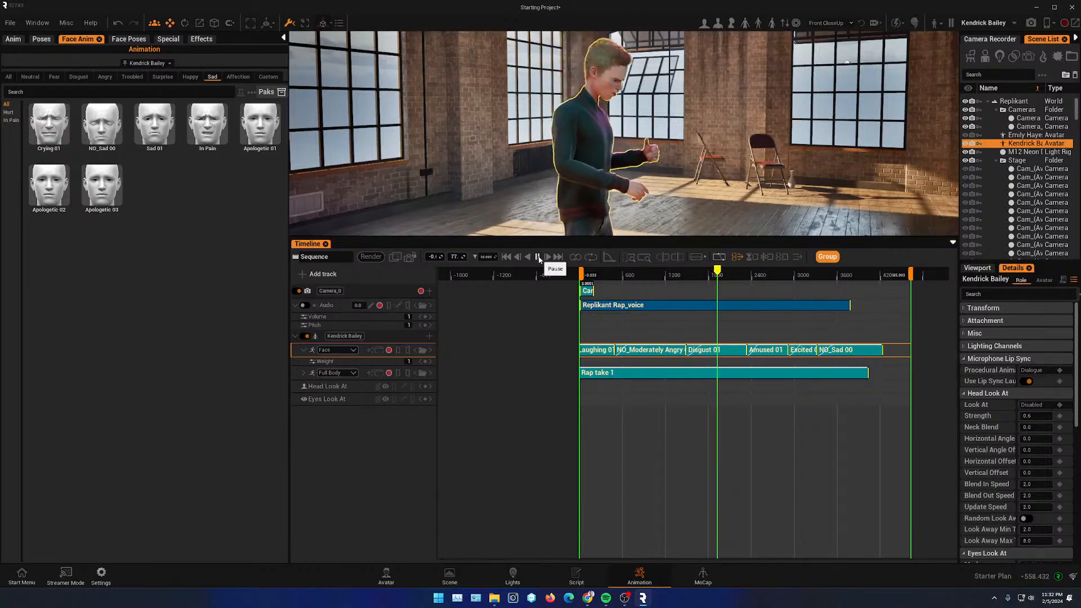
pyautogui.click(538, 258)
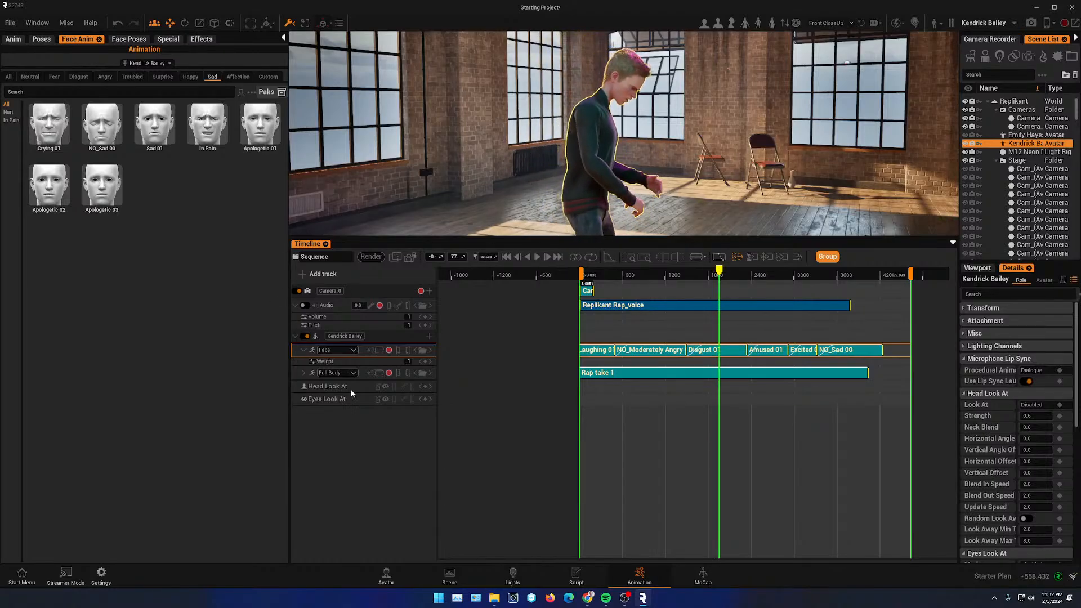
pyautogui.click(507, 256)
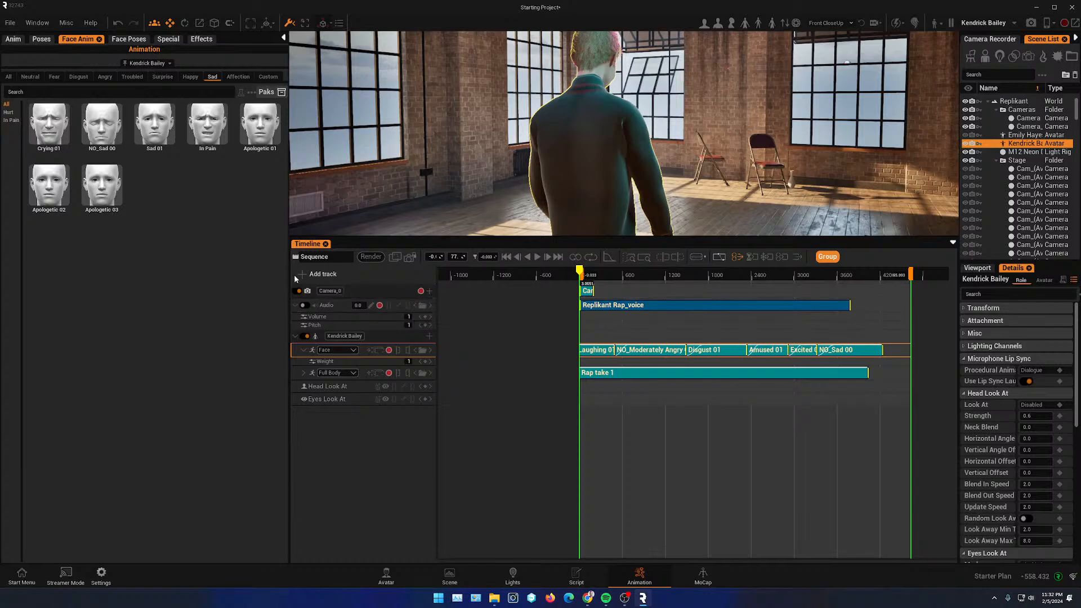
# - Add a Background track and a new Audio track to the sequence
pyautogui.click(303, 274)
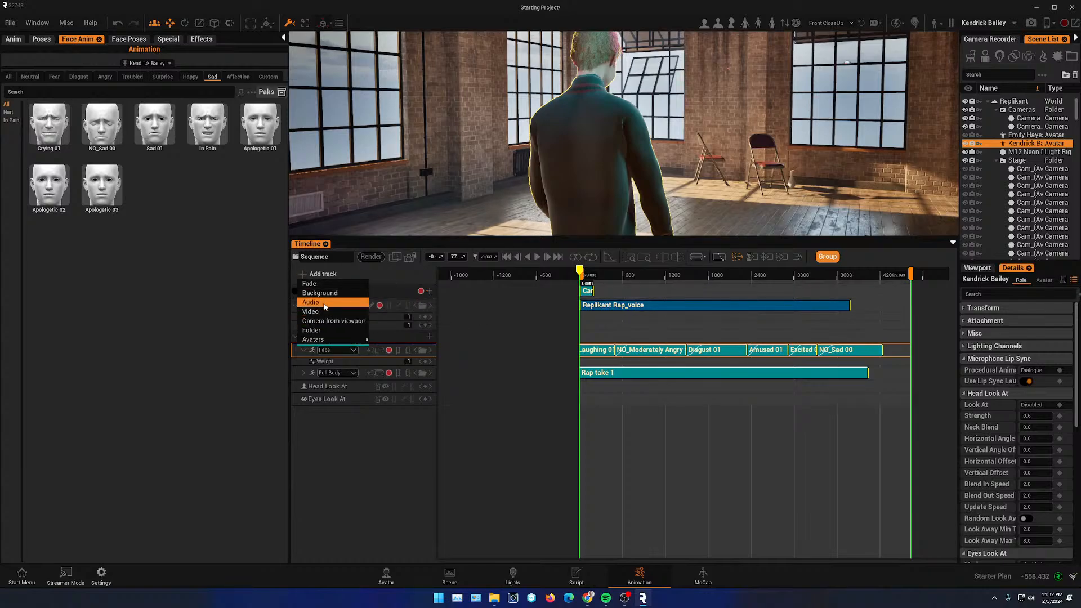
pyautogui.click(319, 292)
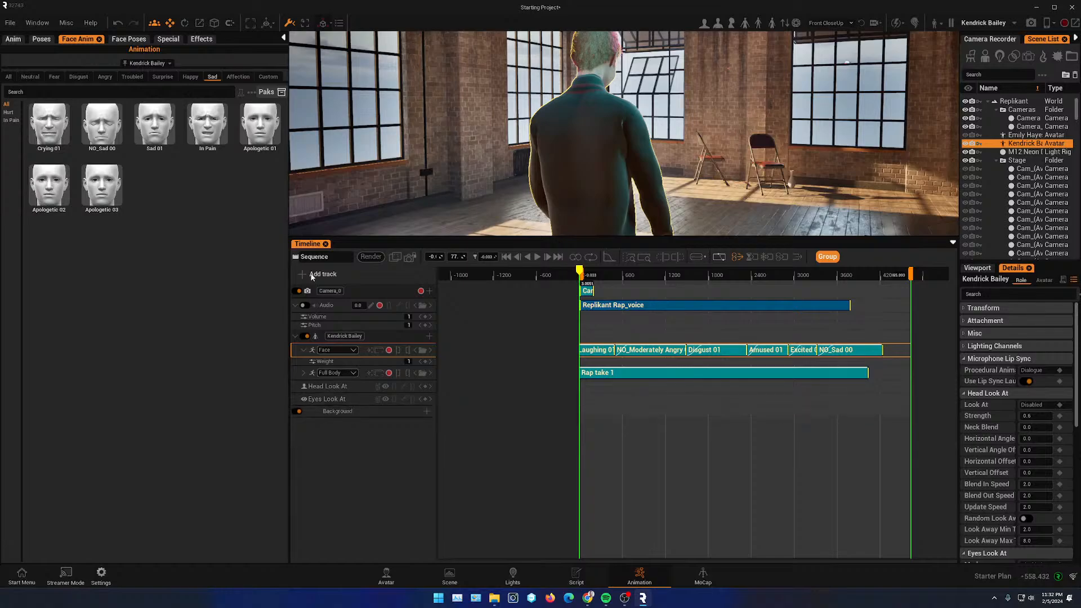
pyautogui.click(311, 274)
pyautogui.click(321, 301)
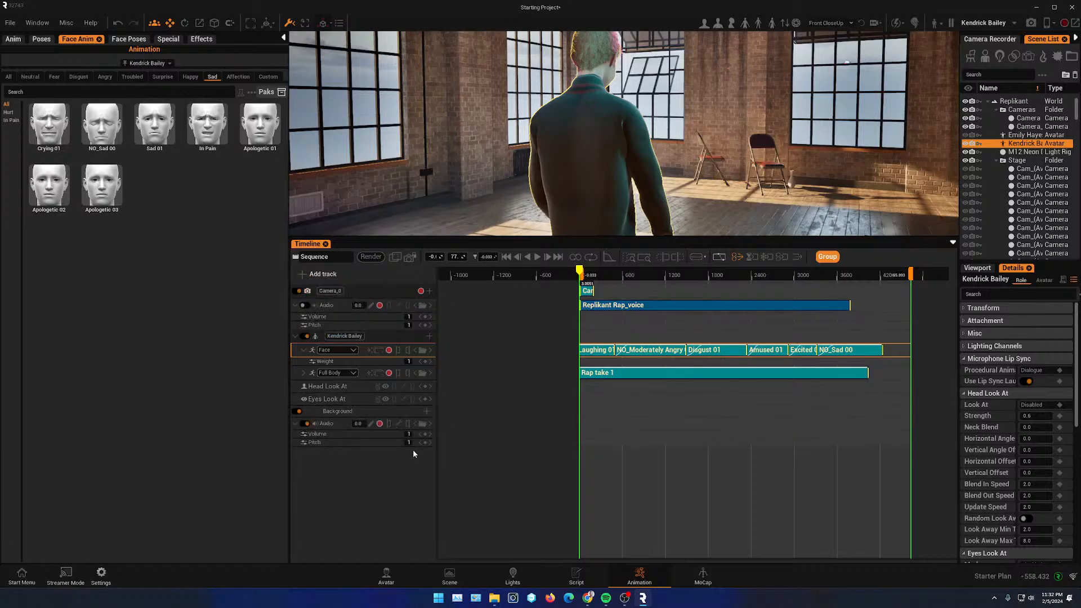
# - Search the audio library for RAP and place the Replikant Rap music on the new Audio track
pyautogui.click(422, 423)
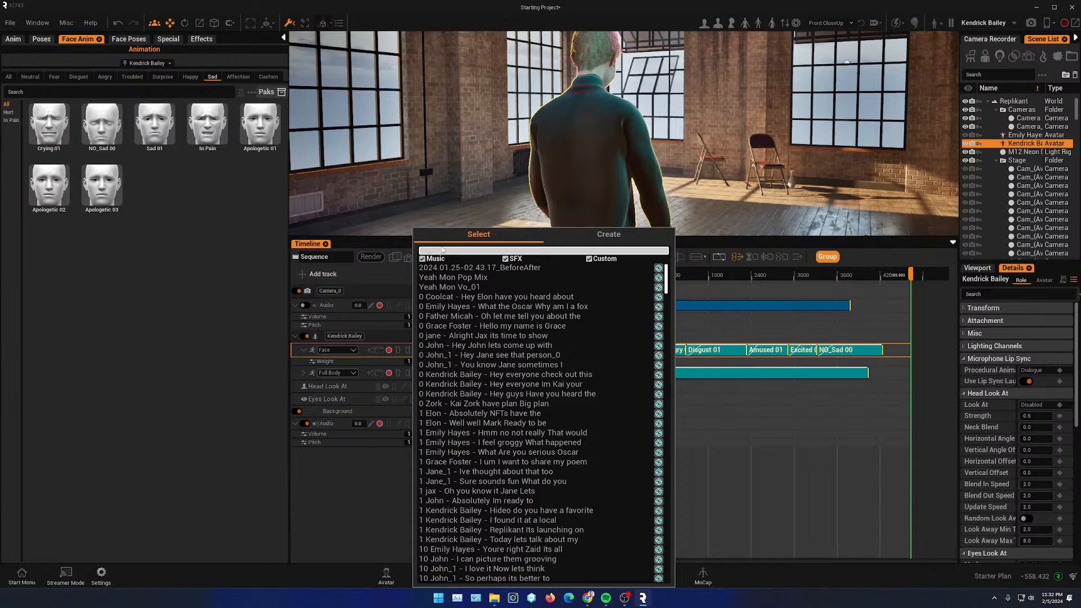
pyautogui.write('RA')
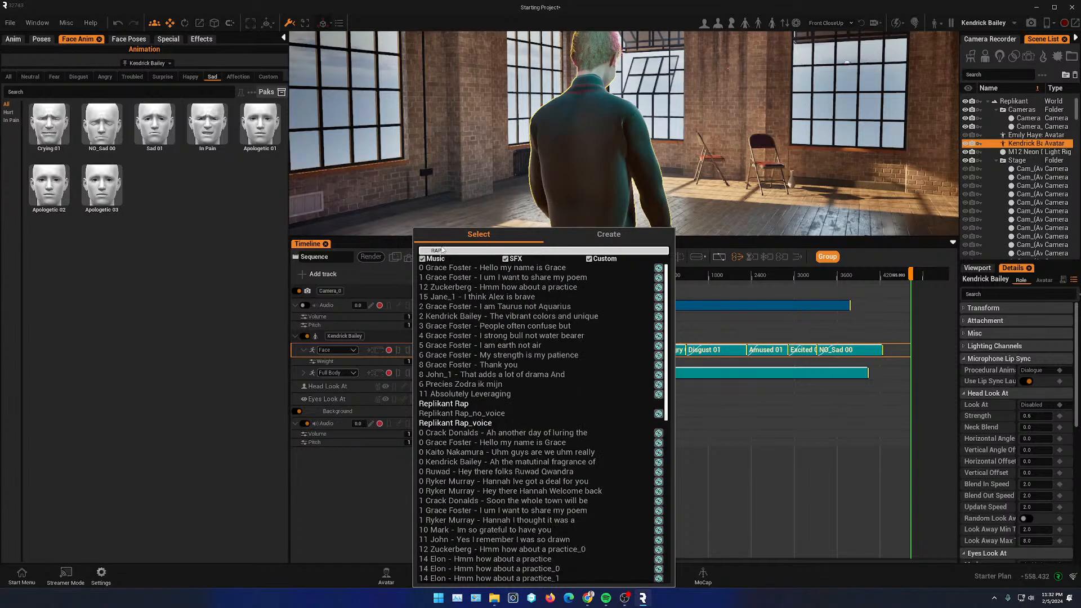
pyautogui.write('P')
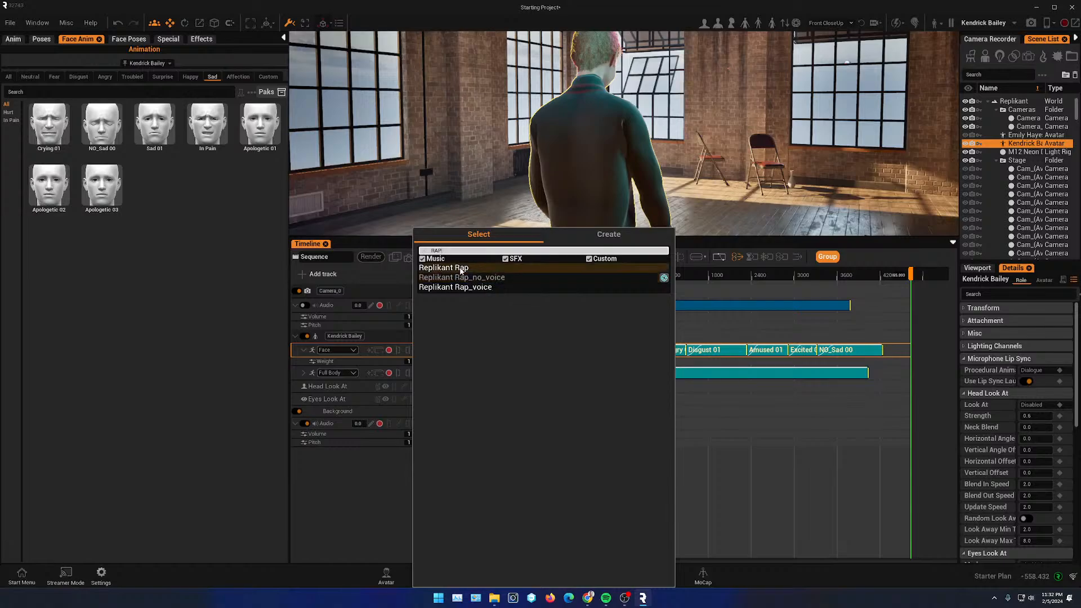
pyautogui.click(460, 269)
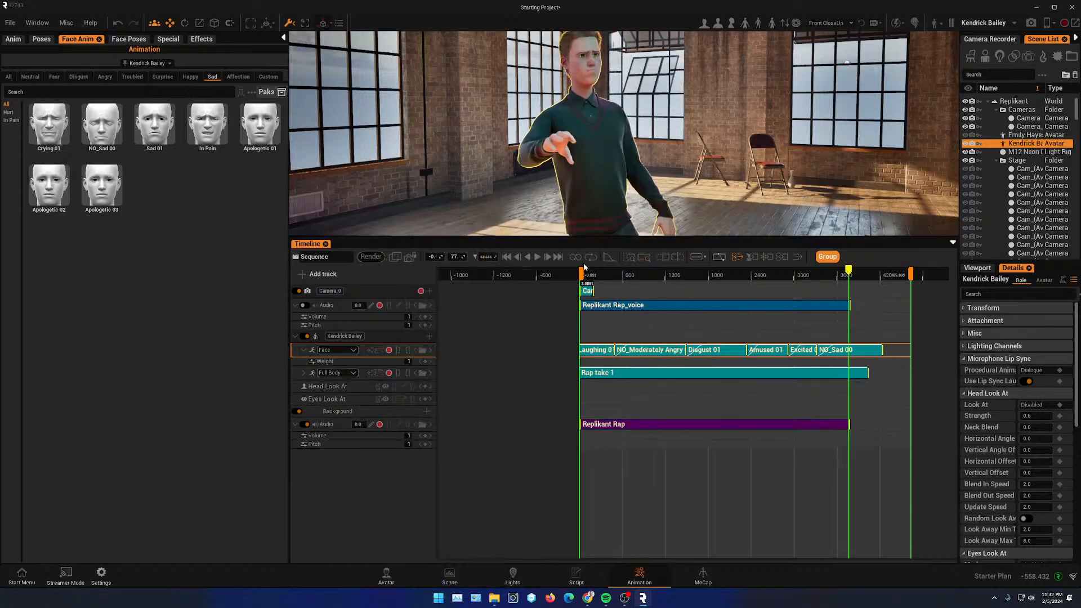
# - Play back the start of the sequence with the music and voice from another camera angle
pyautogui.keyDown('ctrl'); pyautogui.scroll(7, 604, 398); pyautogui.keyUp('ctrl')
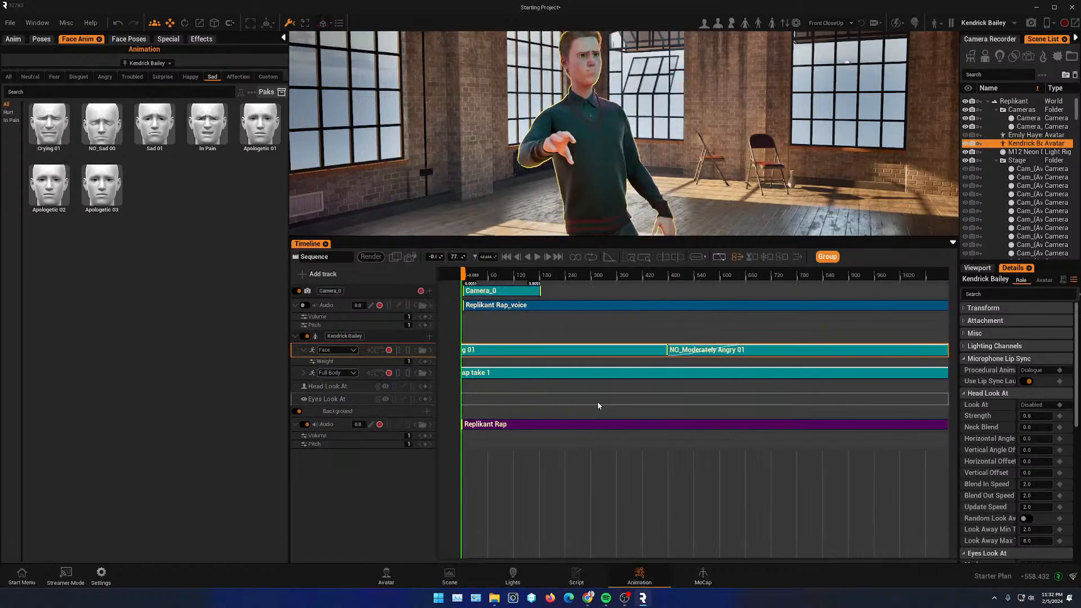
pyautogui.click(456, 308)
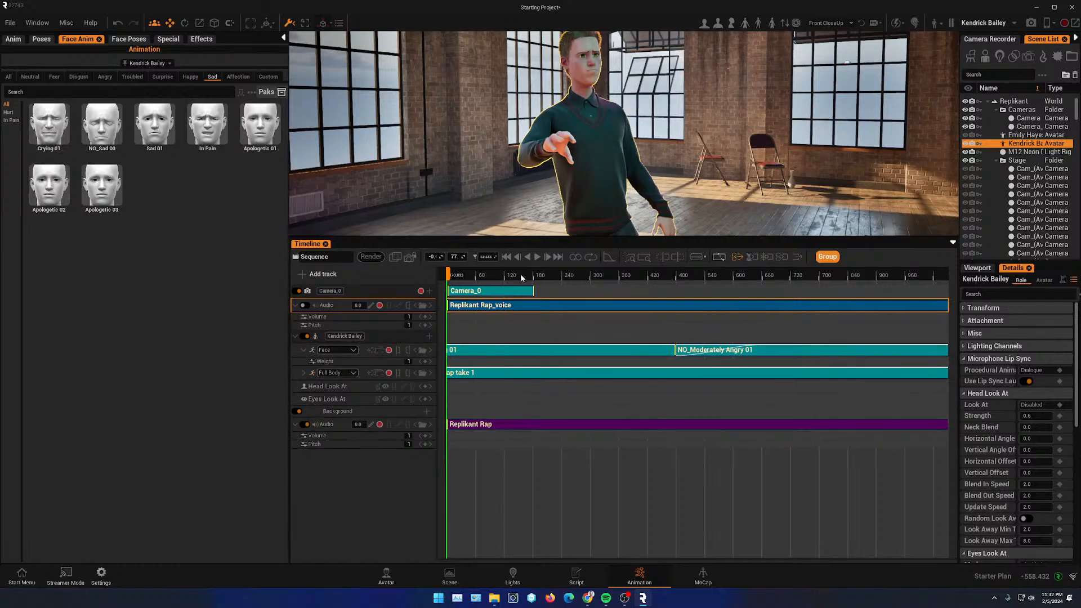
pyautogui.click(485, 278)
pyautogui.click(537, 257)
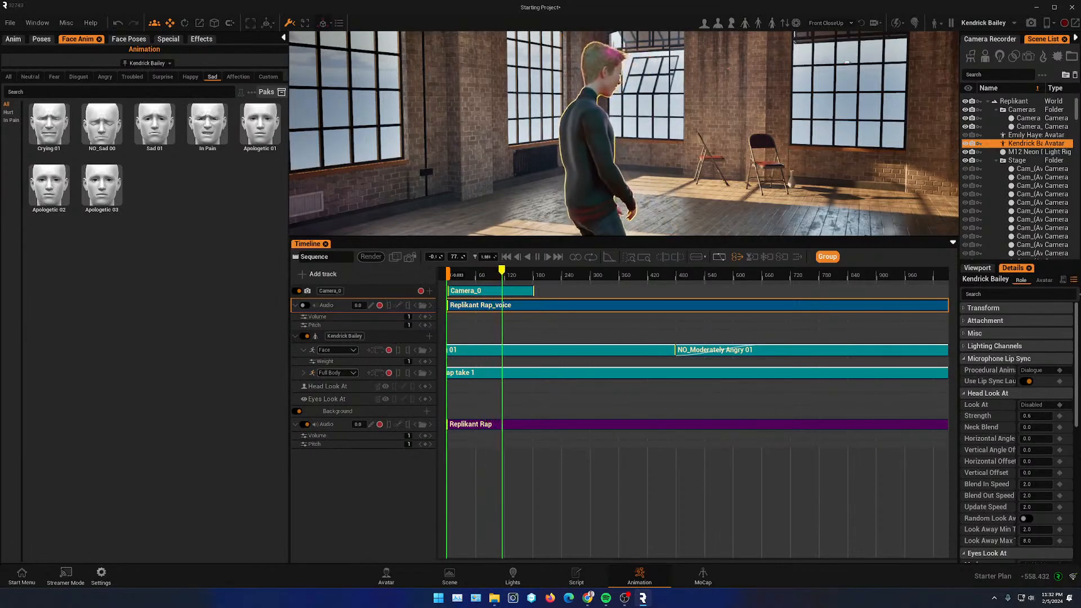
pyautogui.moveTo(619, 169); pyautogui.dragTo(704, 169, button='right')
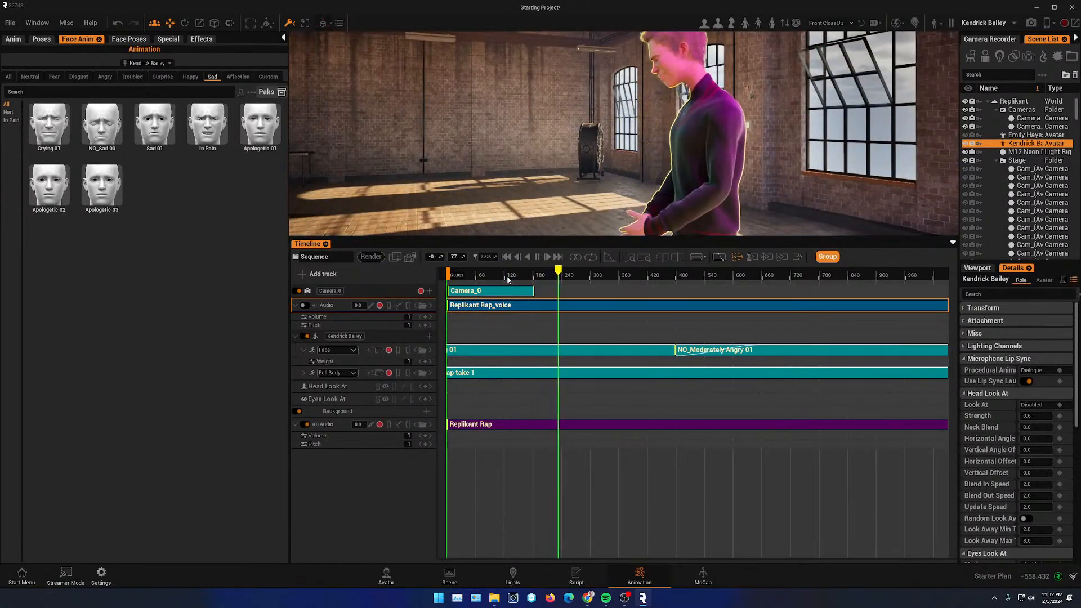
pyautogui.moveTo(507, 275); pyautogui.dragTo(466, 279)
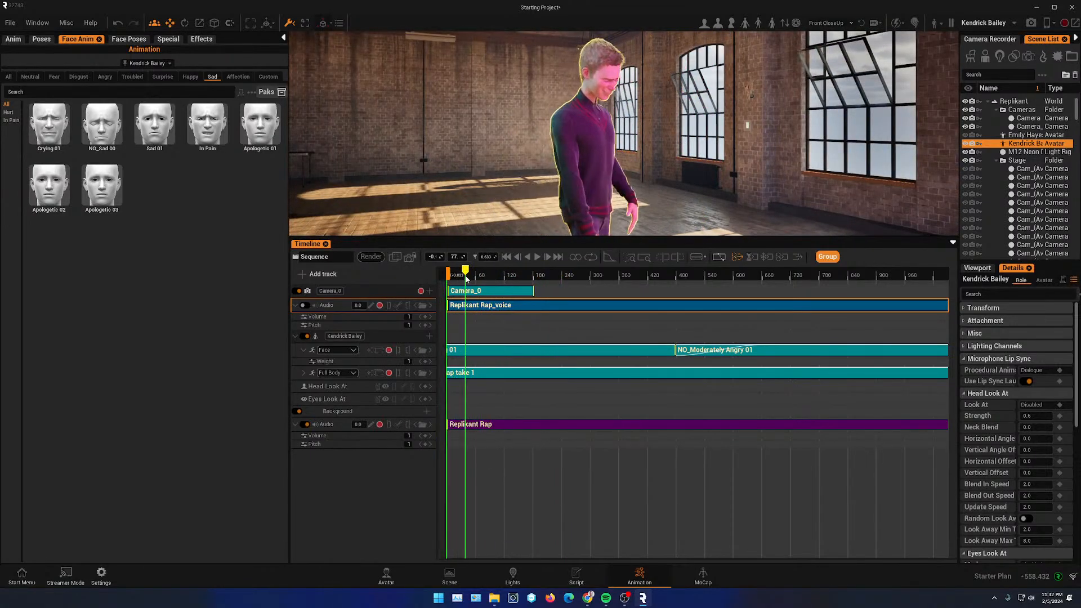
# - Play back the sequence with the timeline shrunk to enlarge the viewport, and pause playback
pyautogui.click(538, 257)
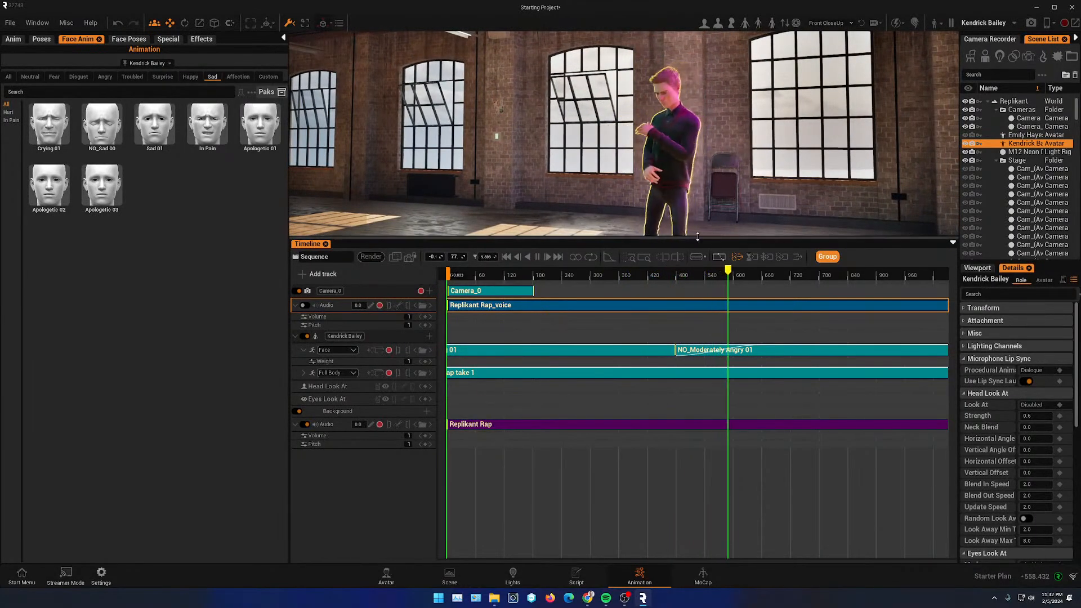
pyautogui.moveTo(705, 238); pyautogui.dragTo(708, 343)
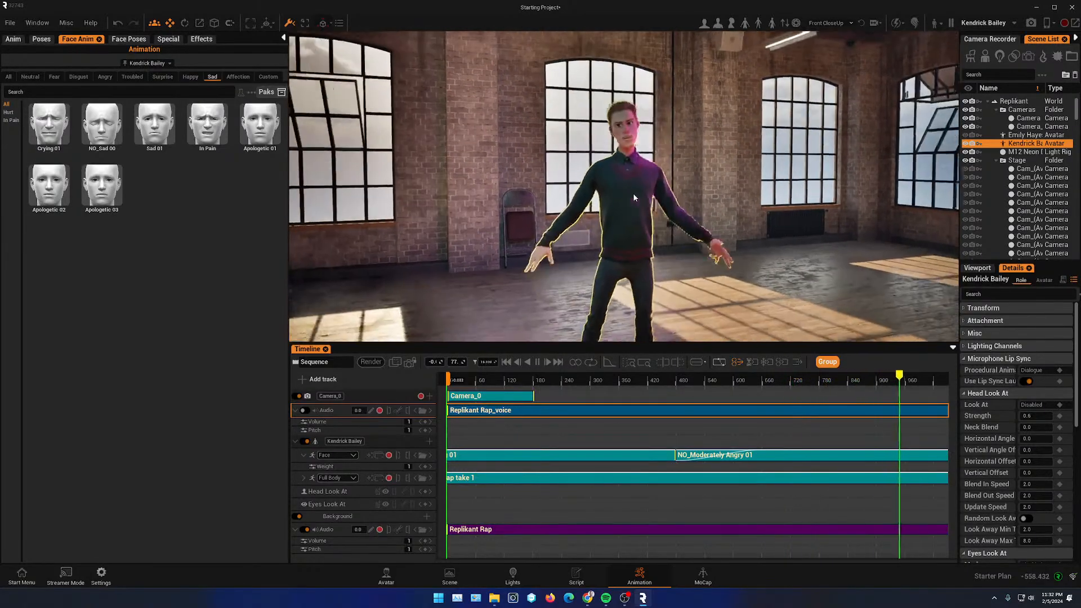
pyautogui.moveTo(604, 345); pyautogui.dragTo(603, 399)
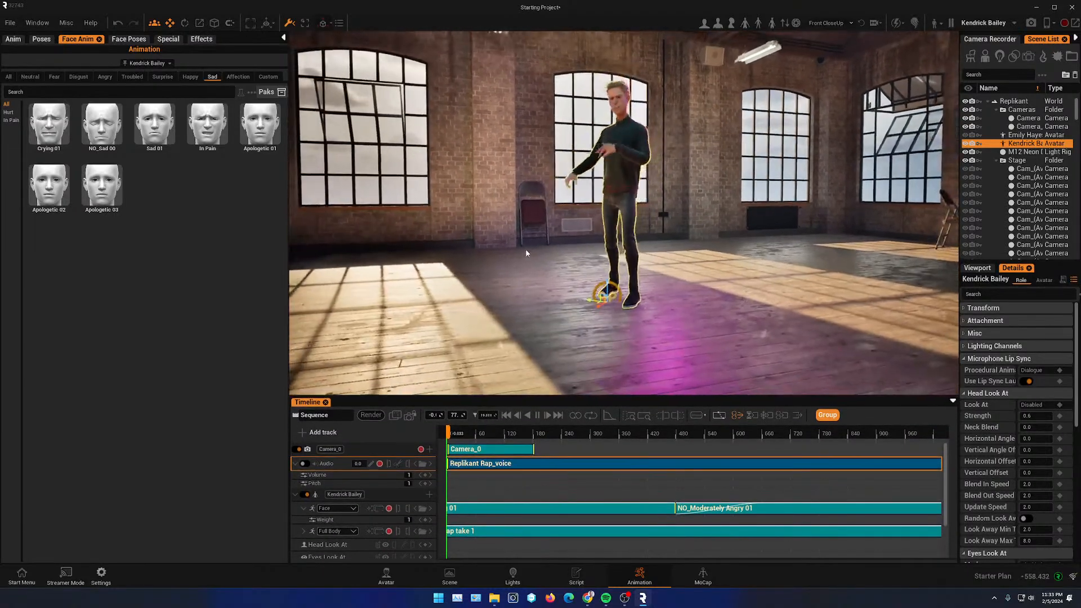
pyautogui.click(538, 416)
# - Frame the avatar in the viewport, create a new camera from the current viewport view and move it closer
pyautogui.moveTo(585, 270)
pyautogui.keyDown('alt'); pyautogui.mouseDown()
pyautogui.moveTo(682, 270)
pyautogui.moveTo(710, 293)
pyautogui.moveTo(571, 267)
pyautogui.mouseUp(); pyautogui.keyUp('alt')
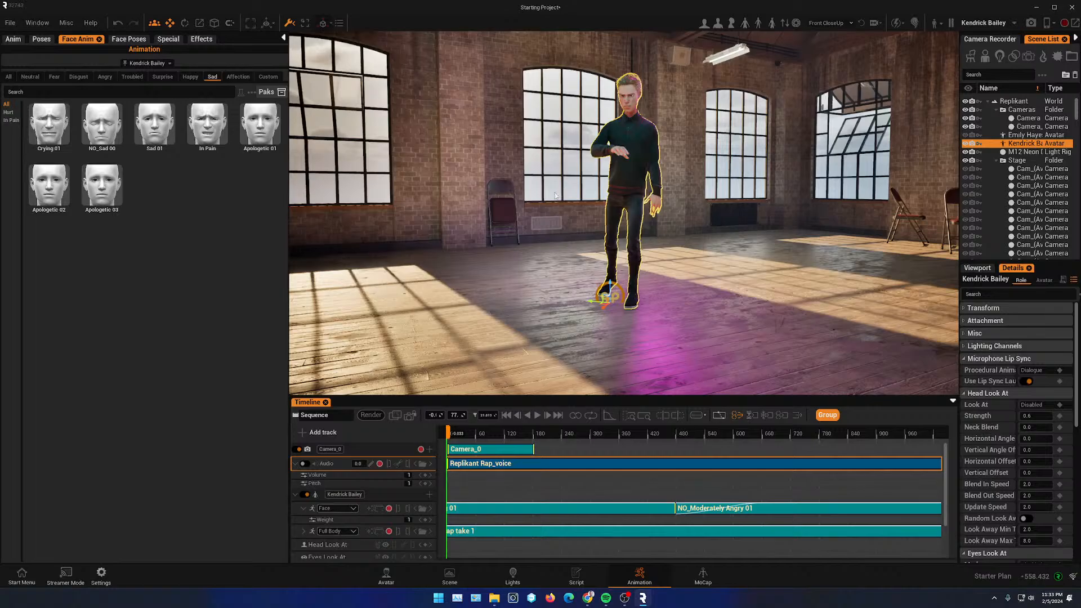
pyautogui.keyDown('alt'); pyautogui.moveTo(597, 248); pyautogui.dragTo(509, 207); pyautogui.keyUp('alt')
pyautogui.scroll(5, 569, 212)
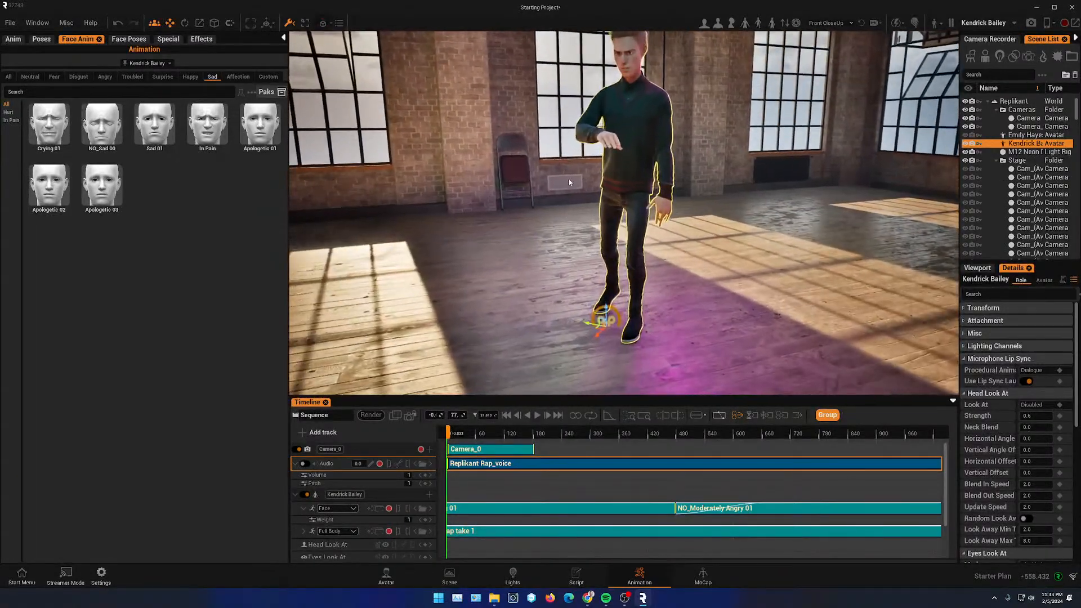
pyautogui.moveTo(493, 208); pyautogui.dragTo(479, 226, button='middle')
pyautogui.keyDown('alt'); pyautogui.moveTo(479, 226); pyautogui.dragTo(535, 214); pyautogui.keyUp('alt')
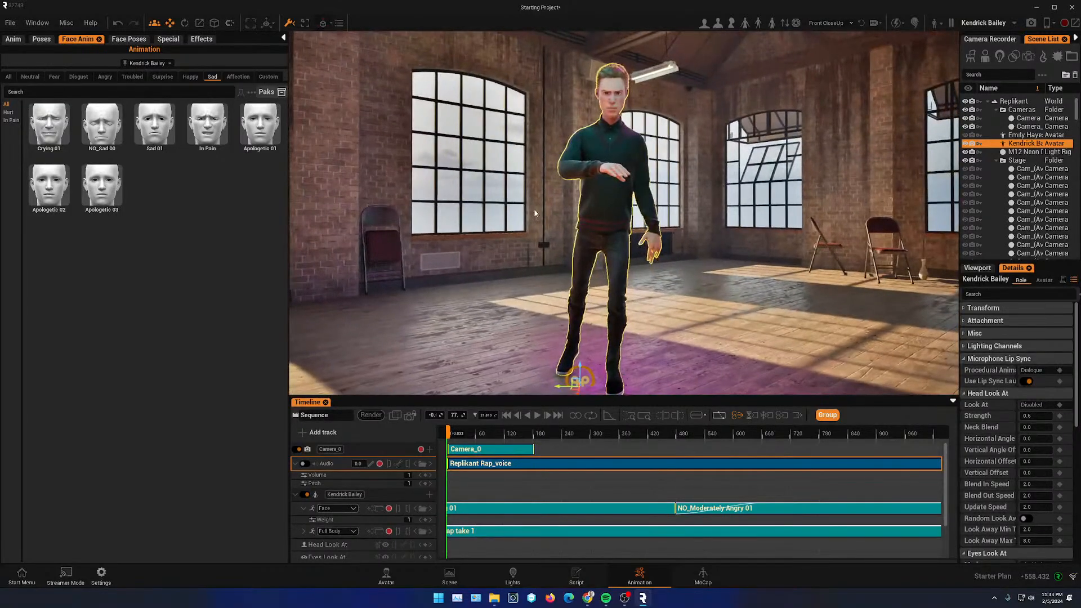
pyautogui.moveTo(400, 396); pyautogui.dragTo(411, 271)
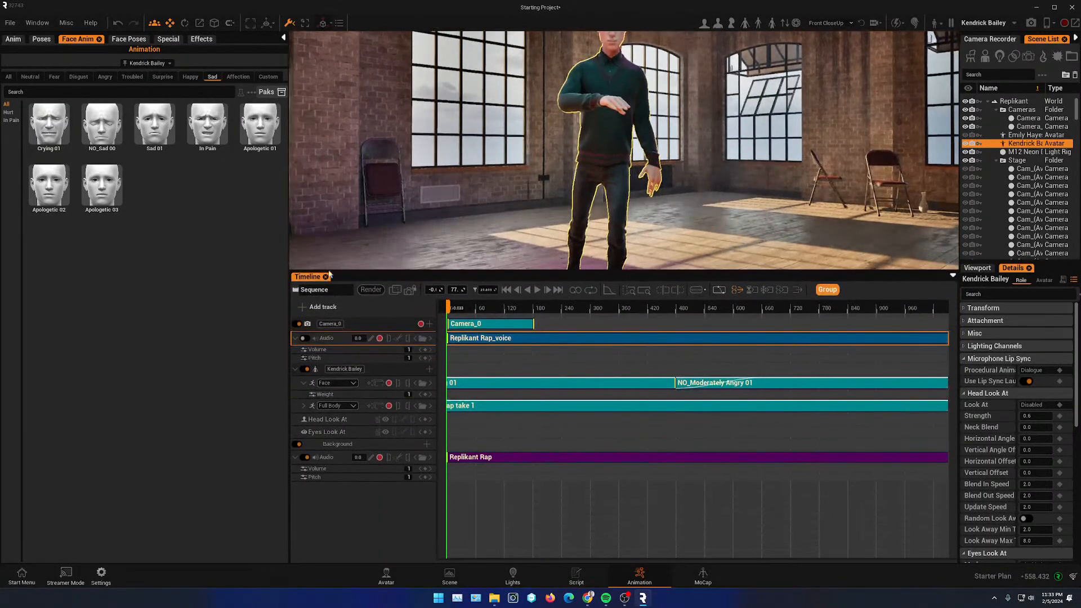
pyautogui.scroll(-5, 595, 186)
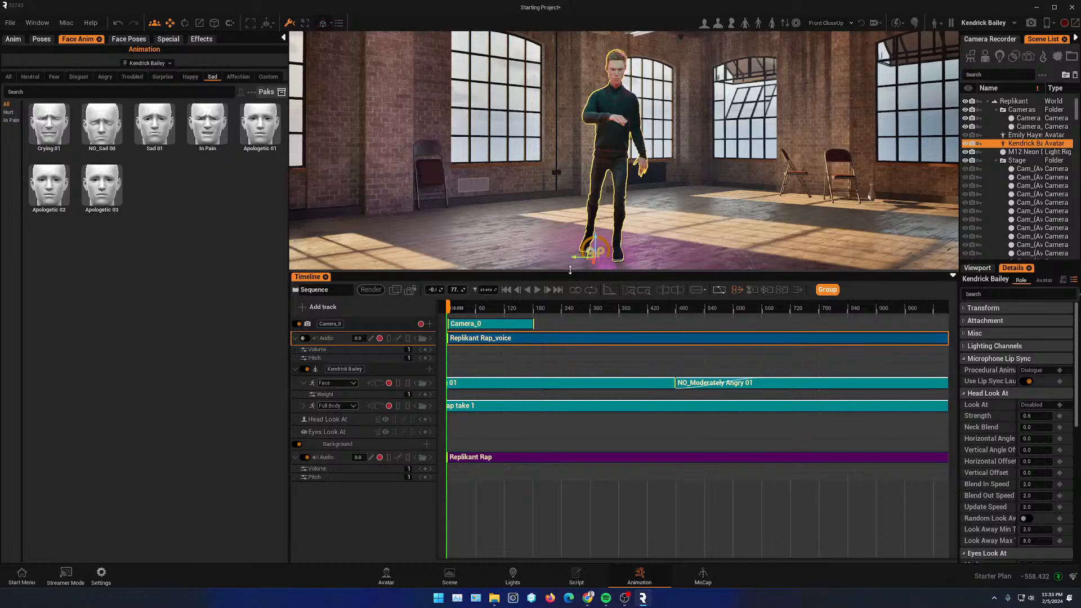
pyautogui.moveTo(529, 271); pyautogui.dragTo(531, 420)
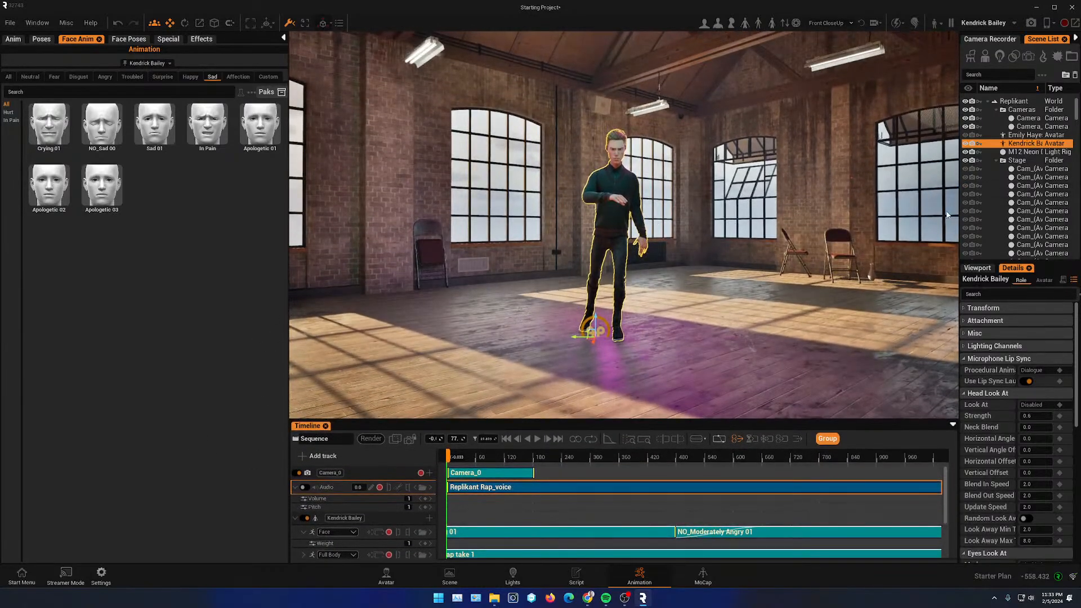
pyautogui.moveTo(960, 215); pyautogui.dragTo(790, 207)
pyautogui.scroll(2, 622, 367)
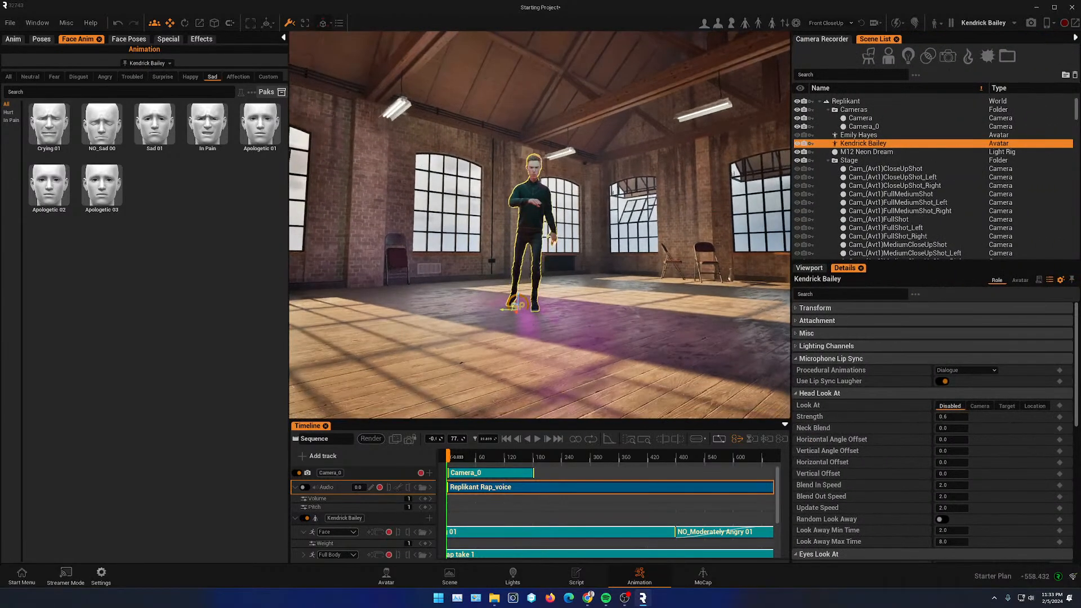
pyautogui.moveTo(621, 367); pyautogui.dragTo(602, 303, button='right')
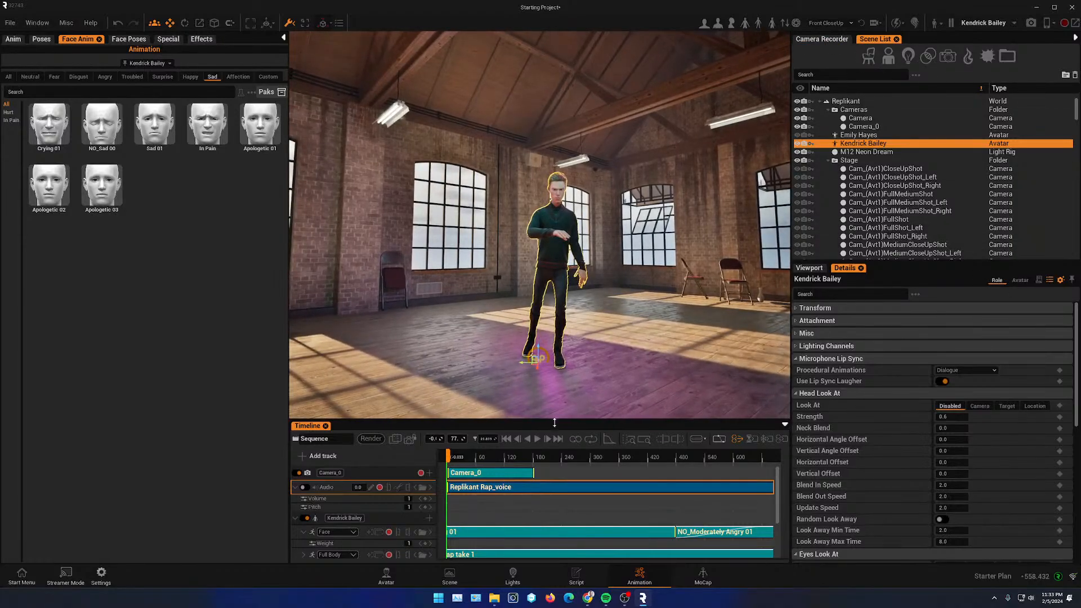
pyautogui.scroll(-5, 895, 491)
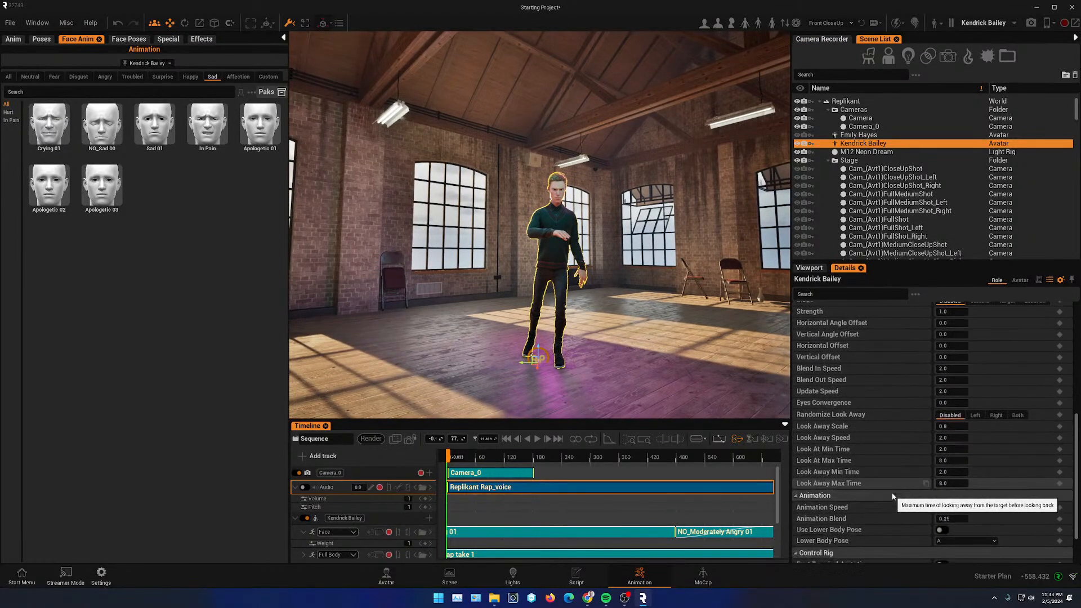
pyautogui.click(810, 268)
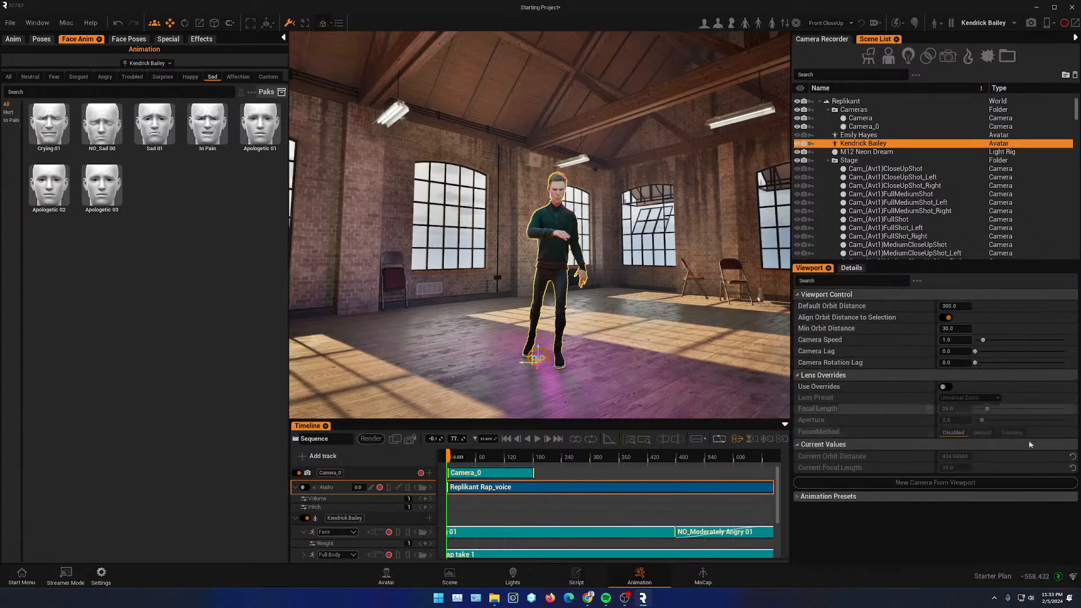
pyautogui.click(898, 484)
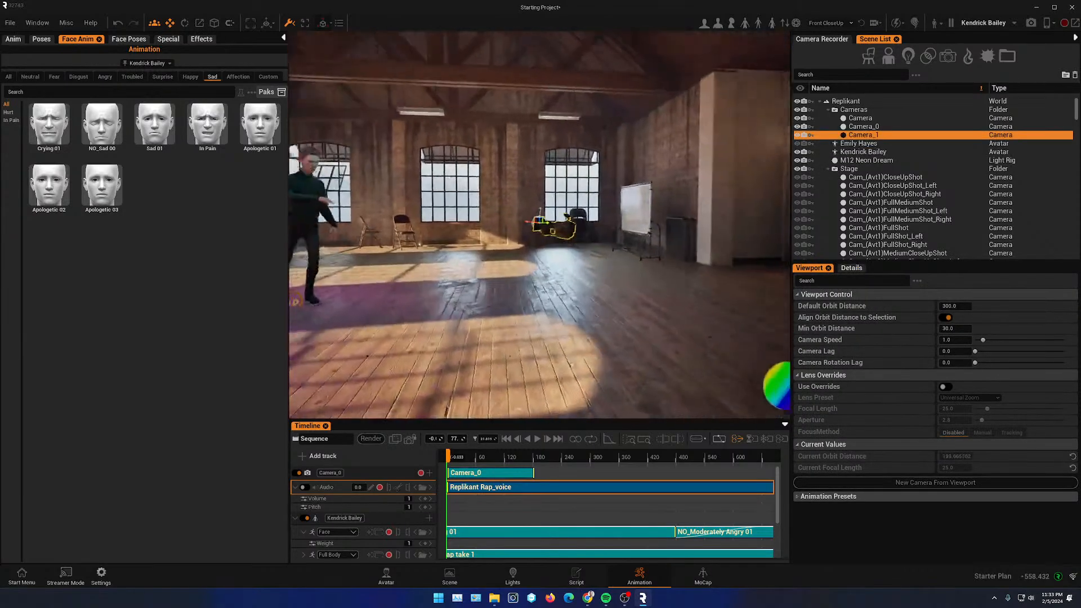
pyautogui.moveTo(541, 211); pyautogui.dragTo(525, 336)
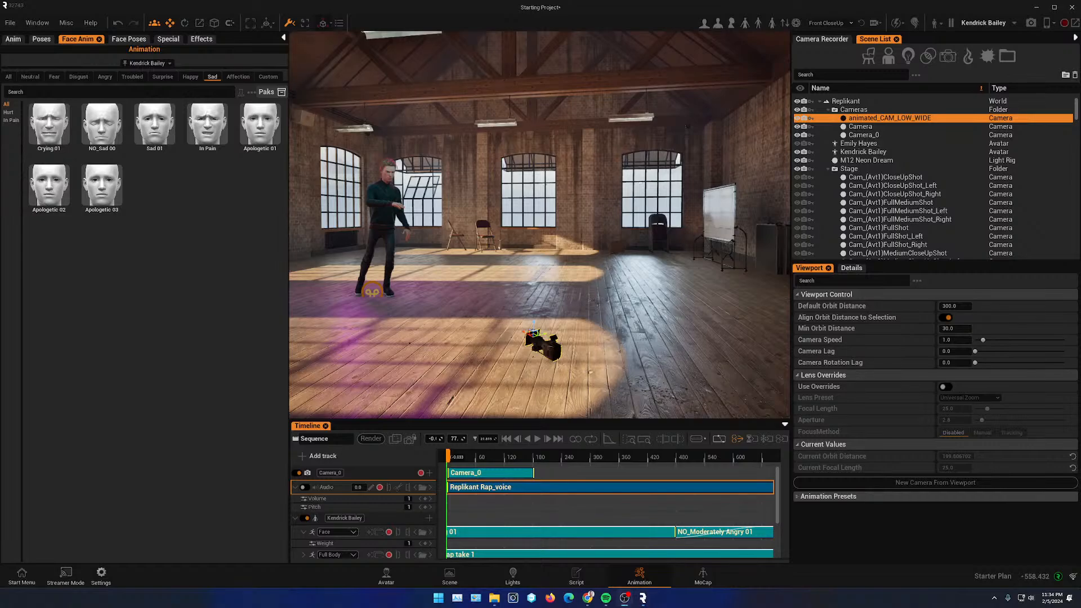
pyautogui.moveTo(1080, 259)
pyautogui.mouseDown()
pyautogui.moveTo(651, 231)
pyautogui.moveTo(729, 236)
pyautogui.moveTo(755, 282)
pyautogui.moveTo(734, 261)
pyautogui.moveTo(781, 239)
pyautogui.moveTo(1080, 242)
pyautogui.mouseUp()
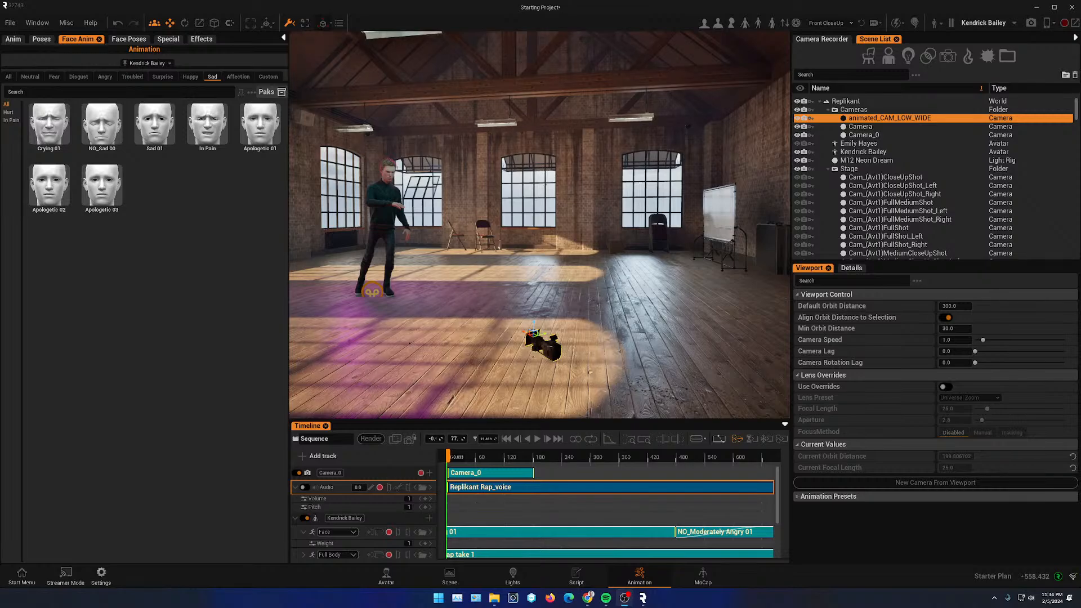
pyautogui.moveTo(1080, 248); pyautogui.dragTo(536, 166)
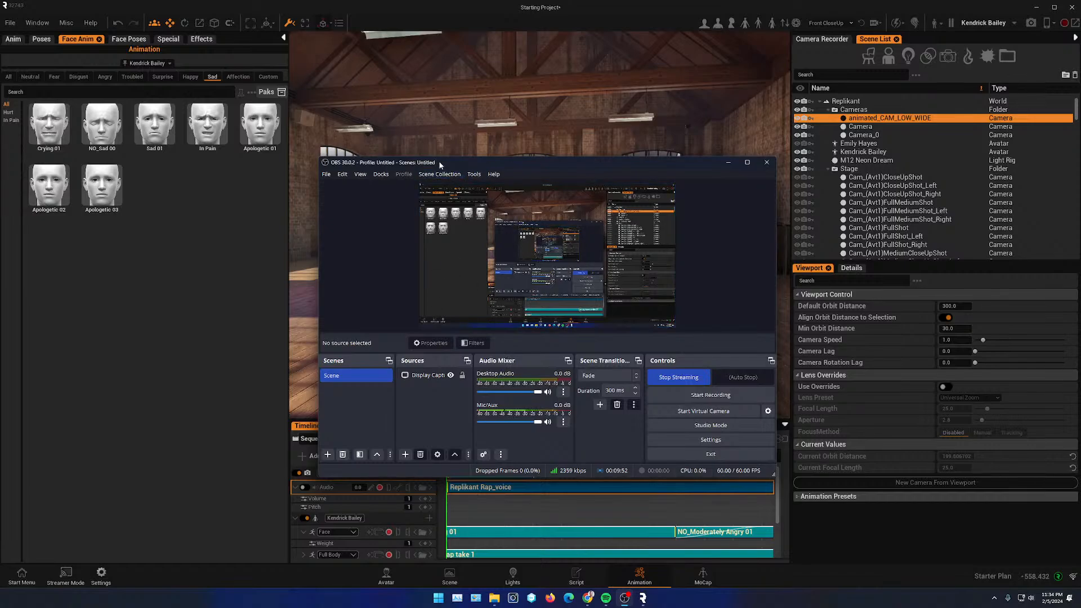
pyautogui.moveTo(458, 164); pyautogui.dragTo(590, 169)
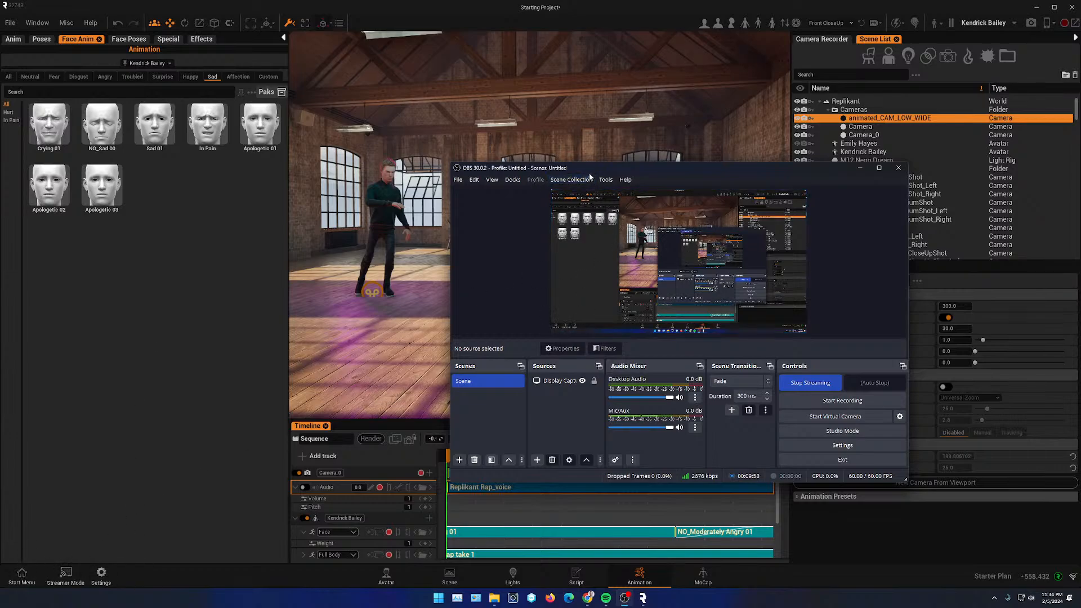
pyautogui.moveTo(589, 166); pyautogui.dragTo(1080, 242)
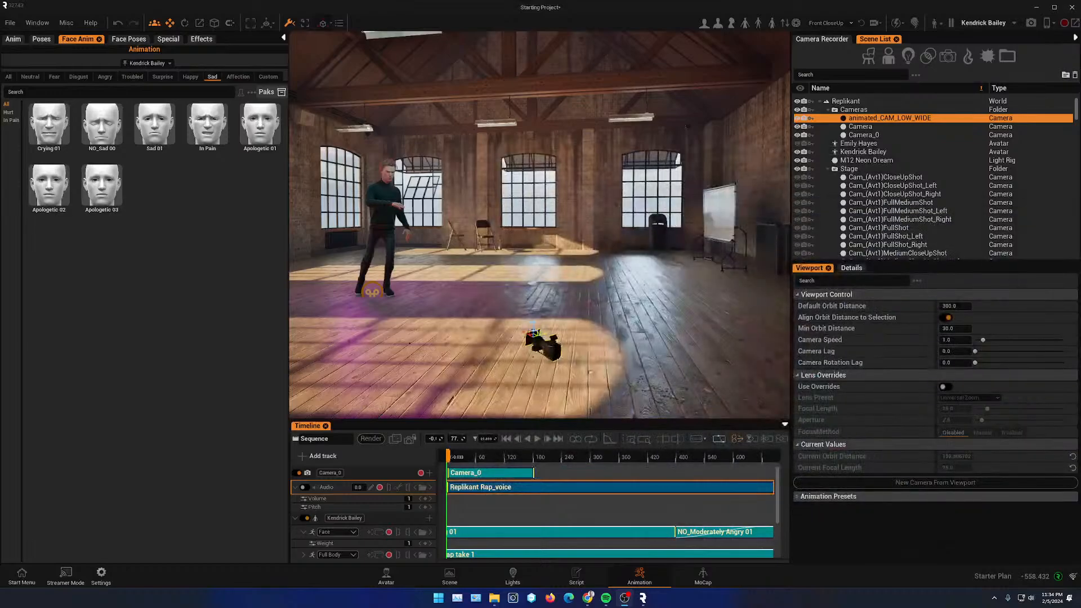
# - Delete the Camera_0 track from the sequence
pyautogui.scroll(4, 501, 255)
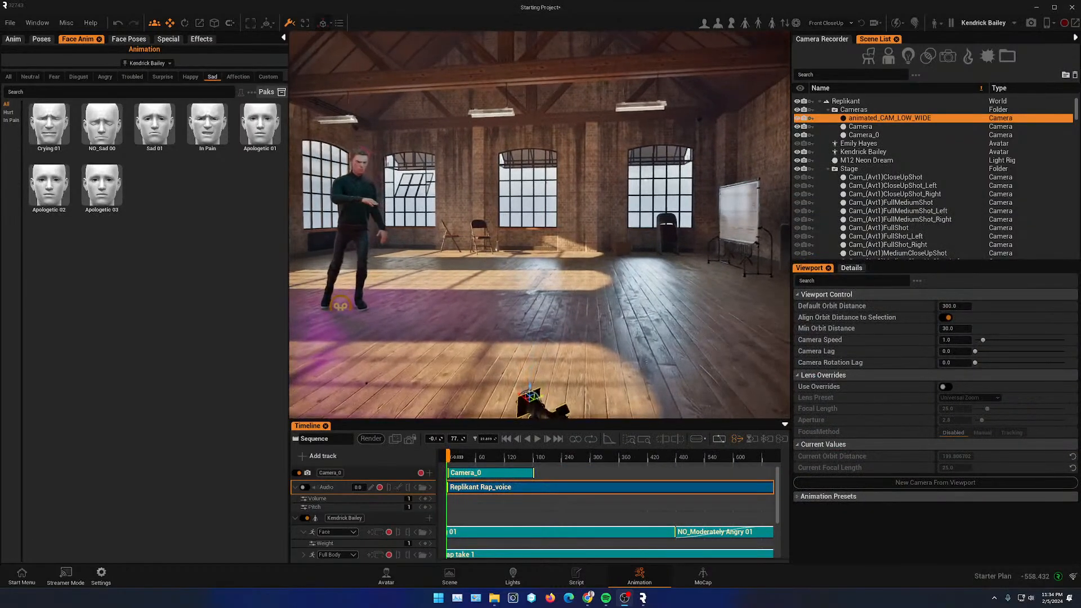
pyautogui.keyDown('alt'); pyautogui.moveTo(502, 254); pyautogui.dragTo(522, 255); pyautogui.keyUp('alt')
pyautogui.press('w')
pyautogui.moveTo(522, 255); pyautogui.dragTo(603, 256, button='right')
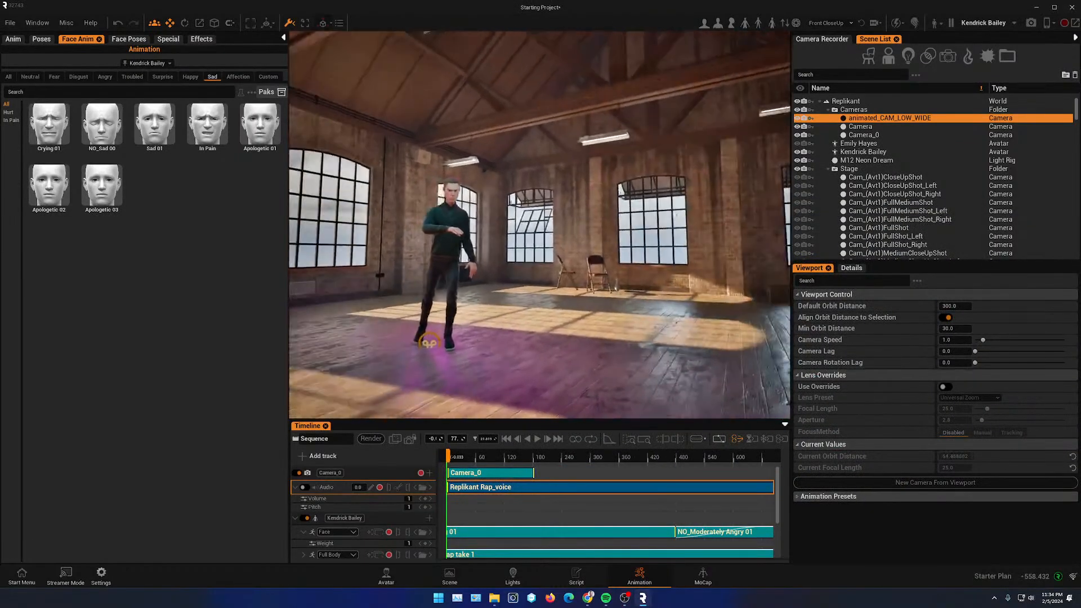
pyautogui.click(374, 470)
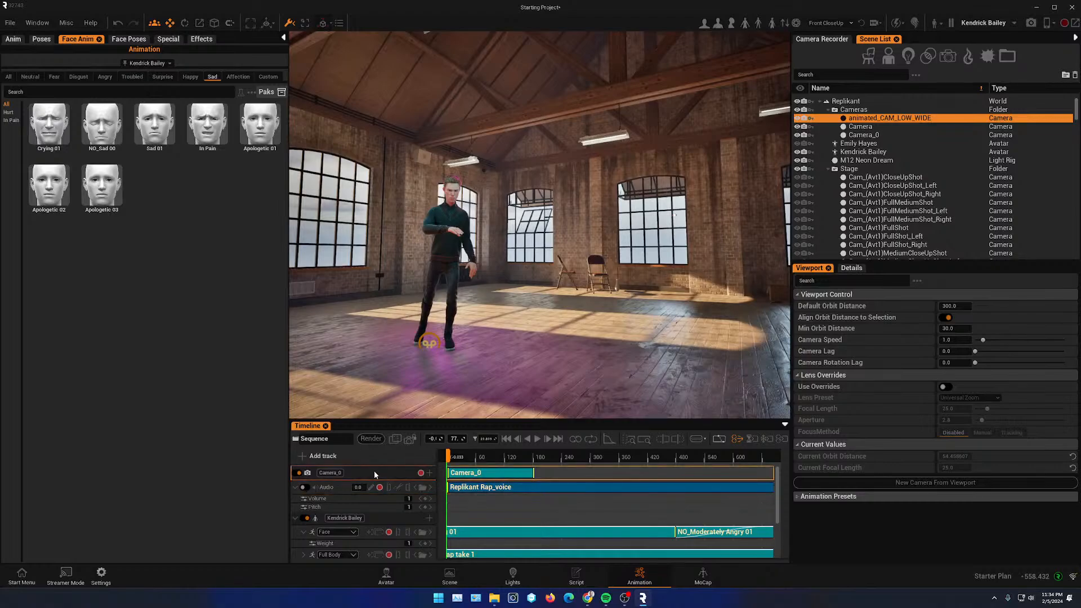
pyautogui.rightClick(374, 471)
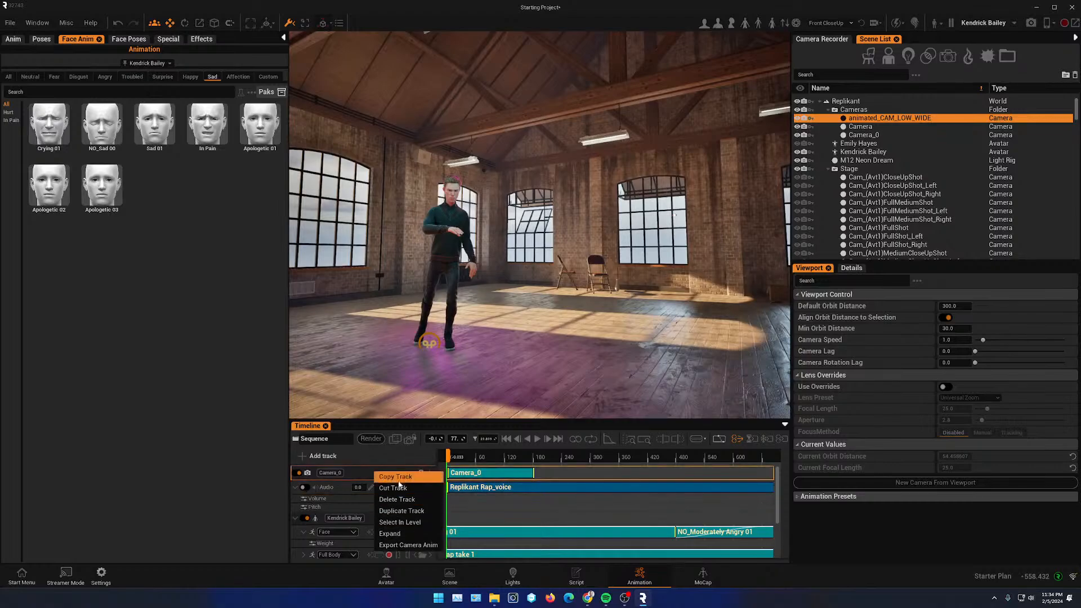
pyautogui.click(406, 503)
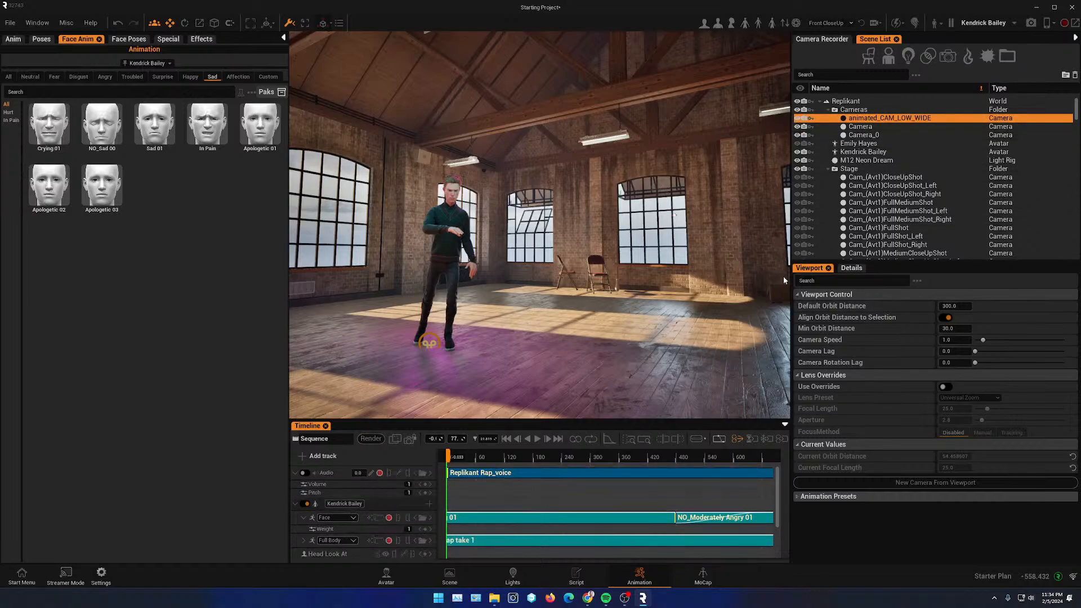
# - Reset the animated_CAM_LOW_WIDE camera's position to default
pyautogui.click(851, 268)
pyautogui.scroll(3, 848, 345)
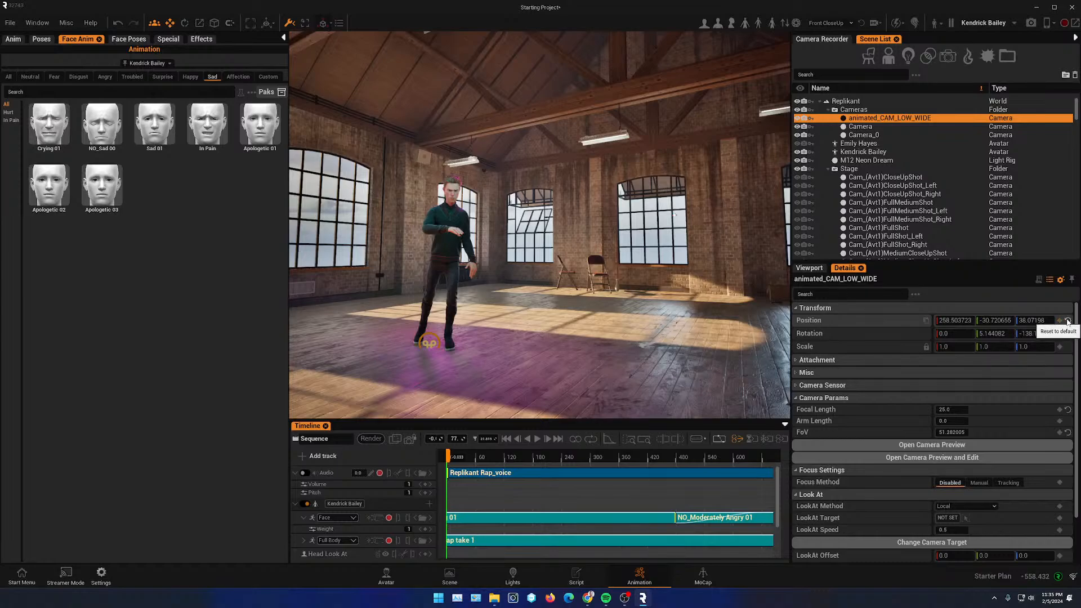
pyautogui.click(1068, 321)
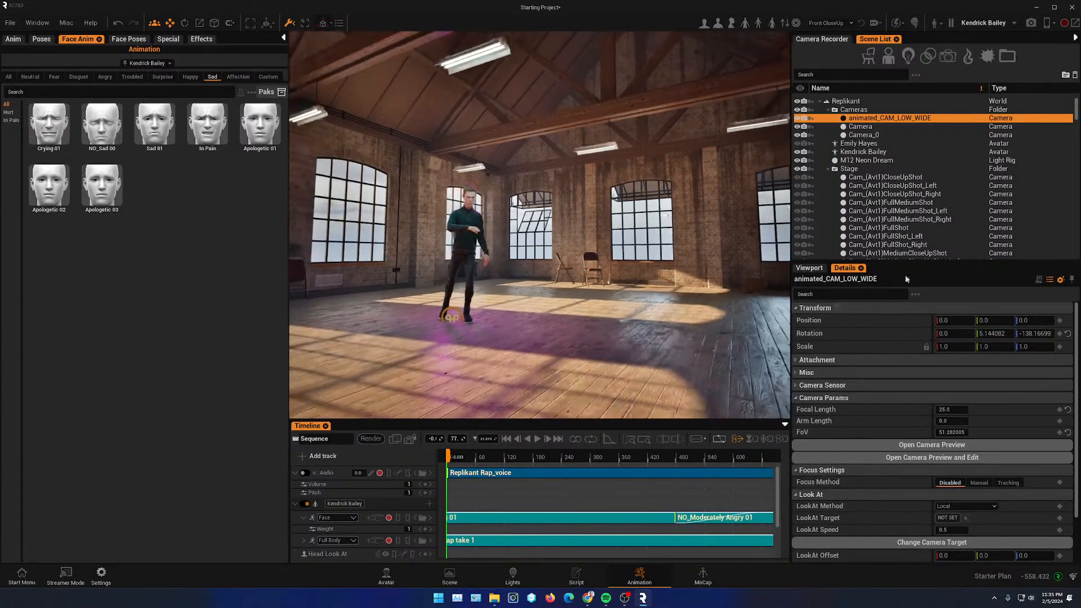
# - Parent the animated_CAM_LOW_WIDE camera to Kendrick Bailey and reset its position to default
pyautogui.click(861, 126)
pyautogui.click(866, 119)
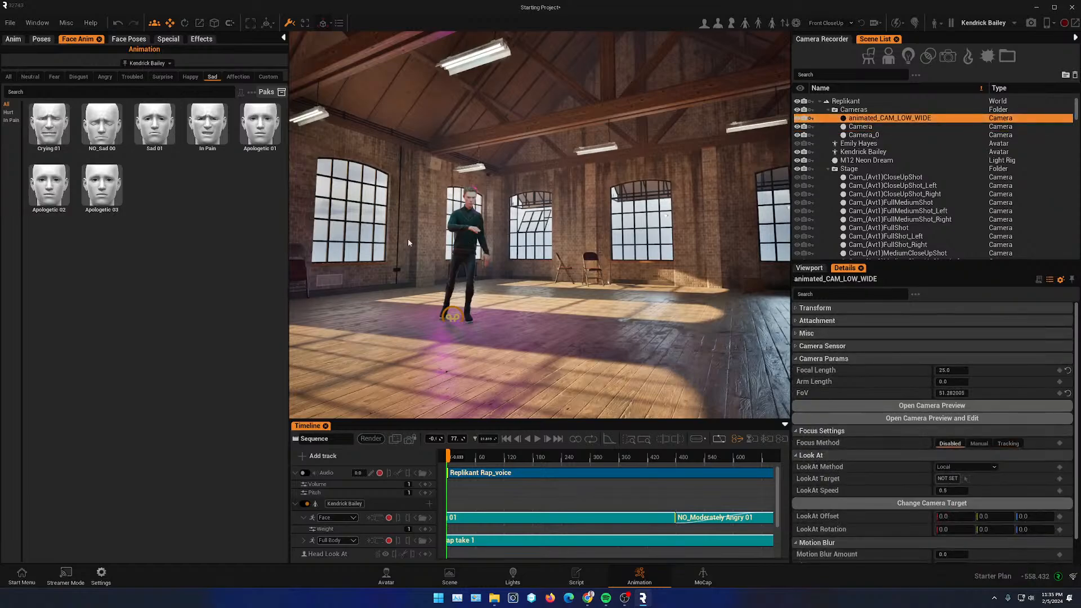
pyautogui.press('f')
pyautogui.keyDown('alt'); pyautogui.moveTo(578, 235); pyautogui.dragTo(704, 262); pyautogui.keyUp('alt')
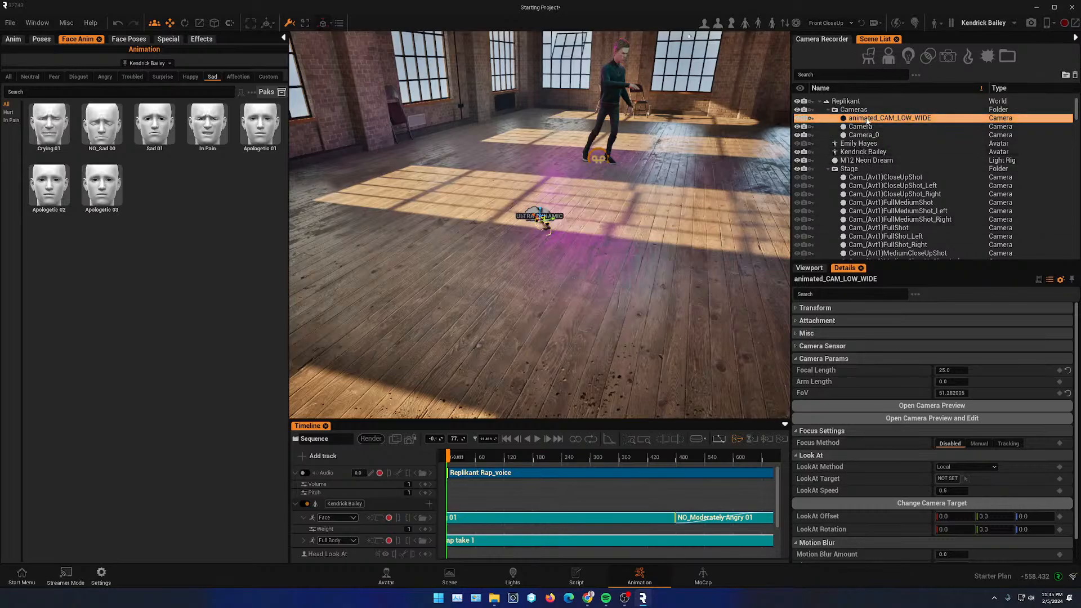
pyautogui.moveTo(879, 118); pyautogui.dragTo(862, 153)
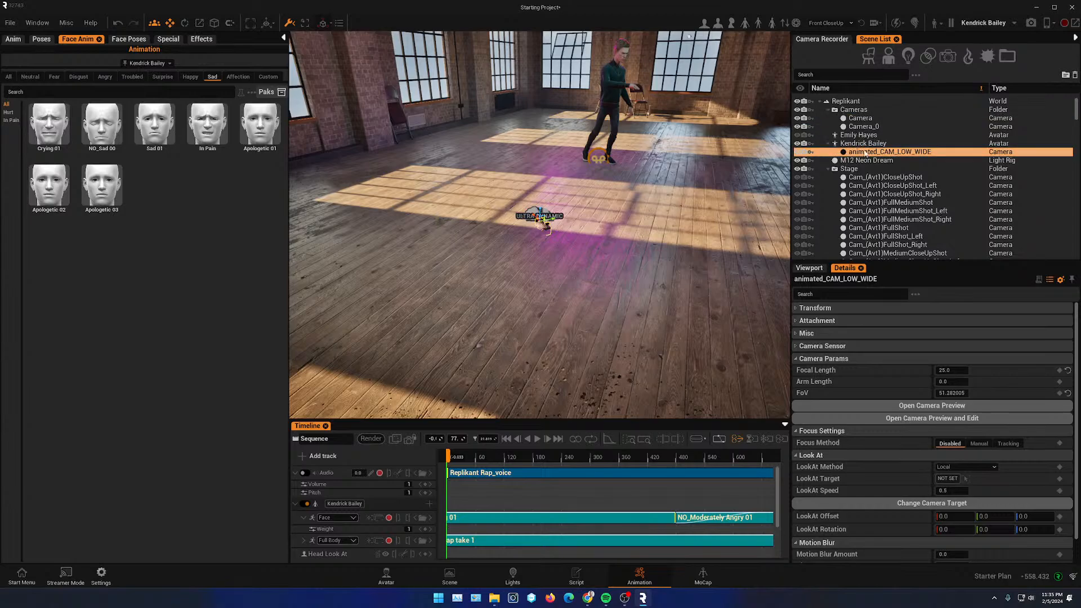
pyautogui.click(795, 309)
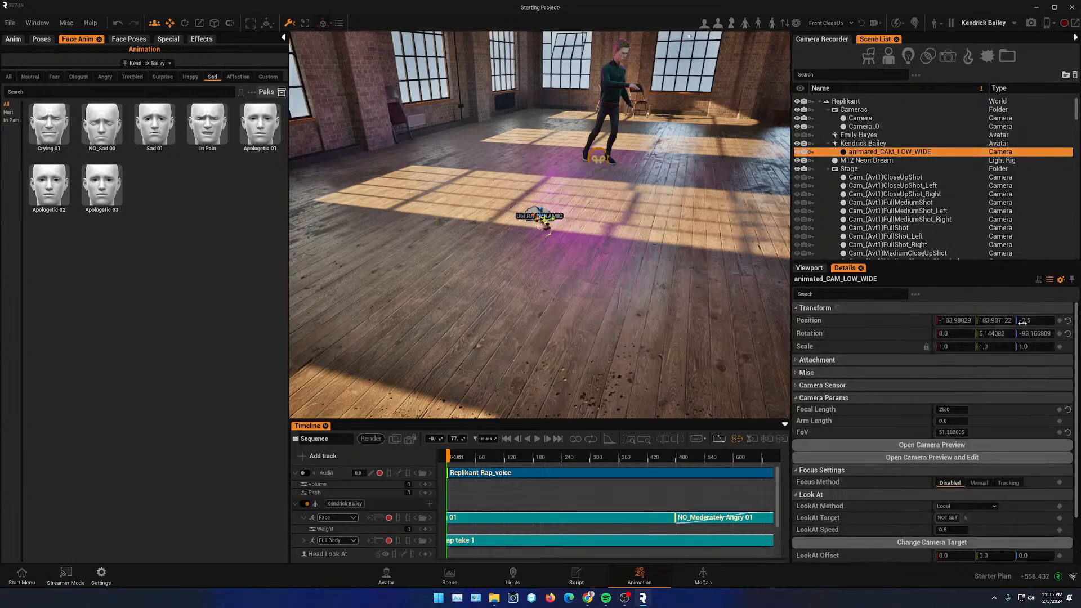
pyautogui.click(1068, 321)
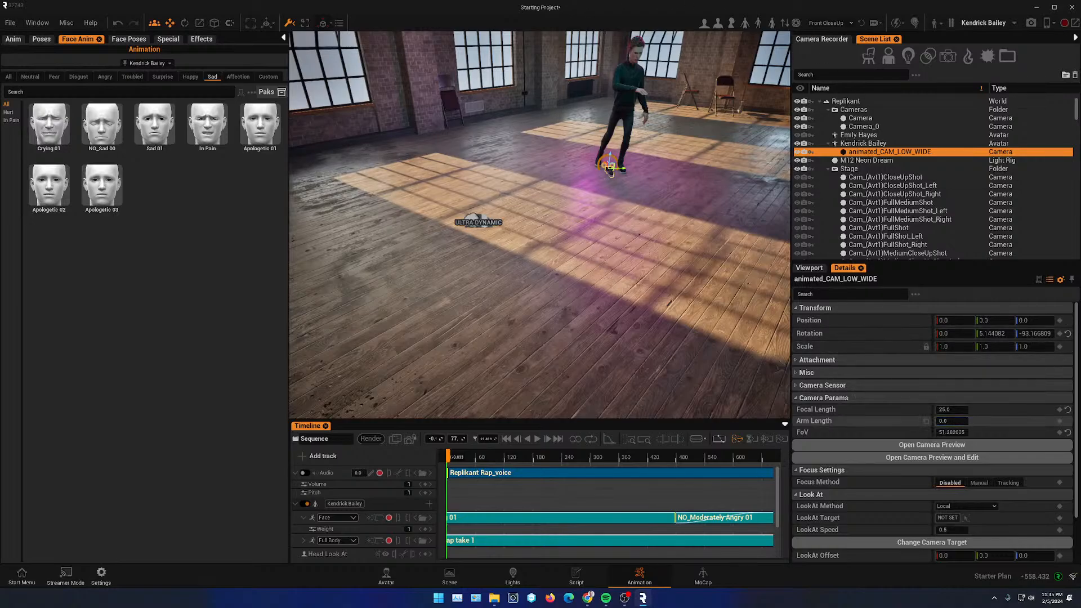
# - Set the camera's arm length to 225 and its Z position to about 90, scrubbing the timeline to check
pyautogui.moveTo(952, 421); pyautogui.dragTo(974, 421)
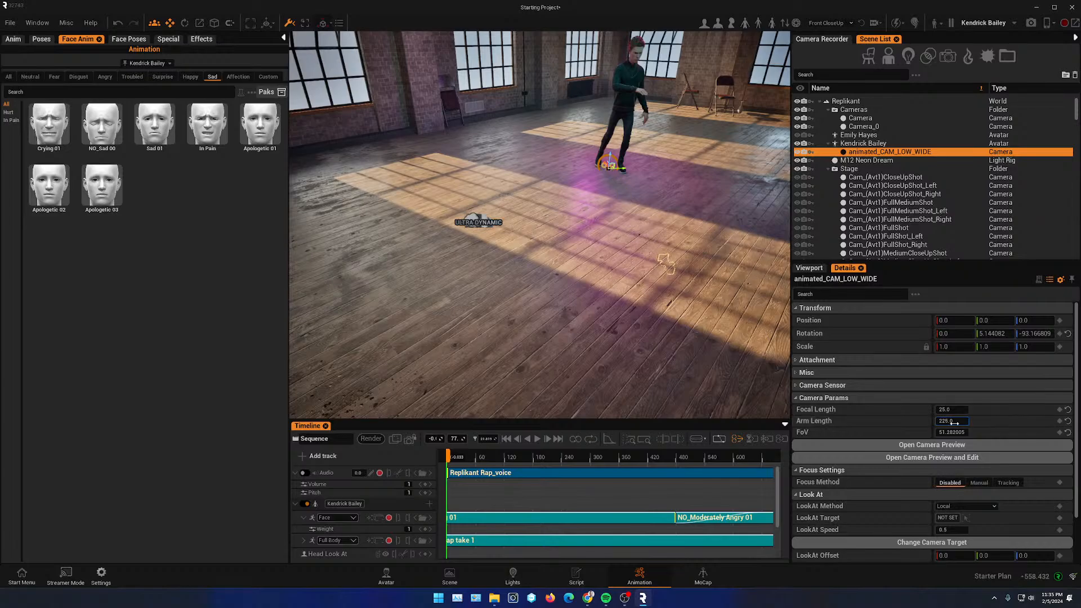
pyautogui.moveTo(562, 300); pyautogui.dragTo(596, 273, button='right')
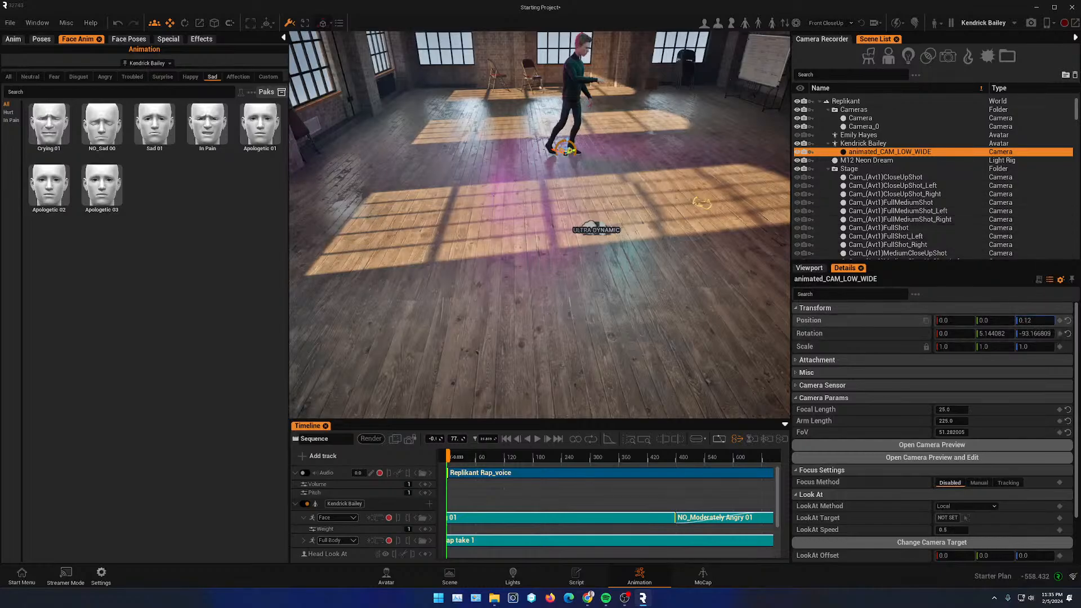
pyautogui.moveTo(1026, 320); pyautogui.dragTo(1036, 320)
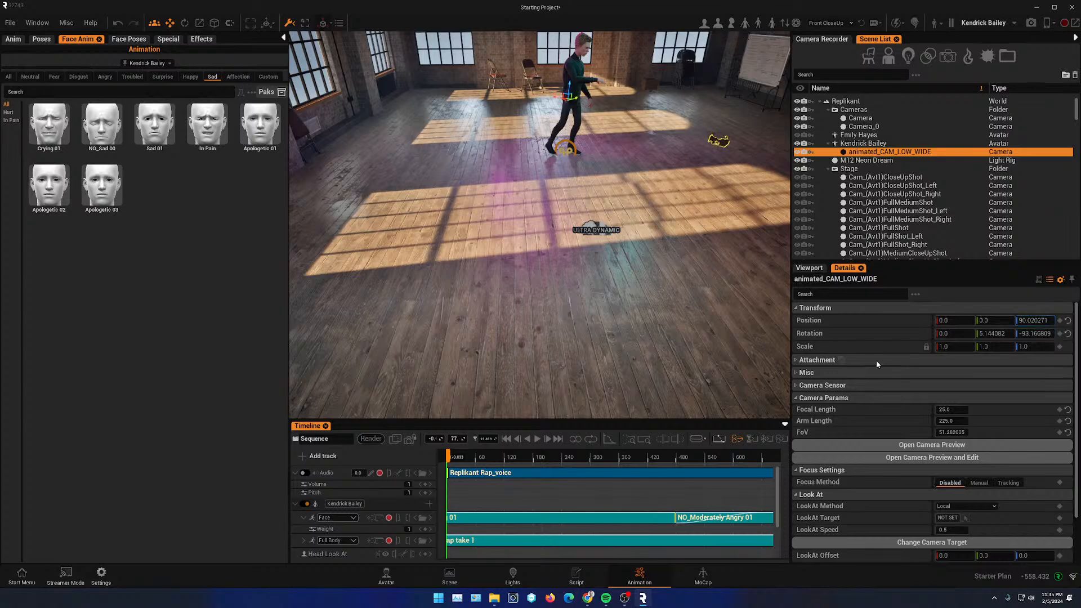
pyautogui.moveTo(467, 457); pyautogui.dragTo(686, 467)
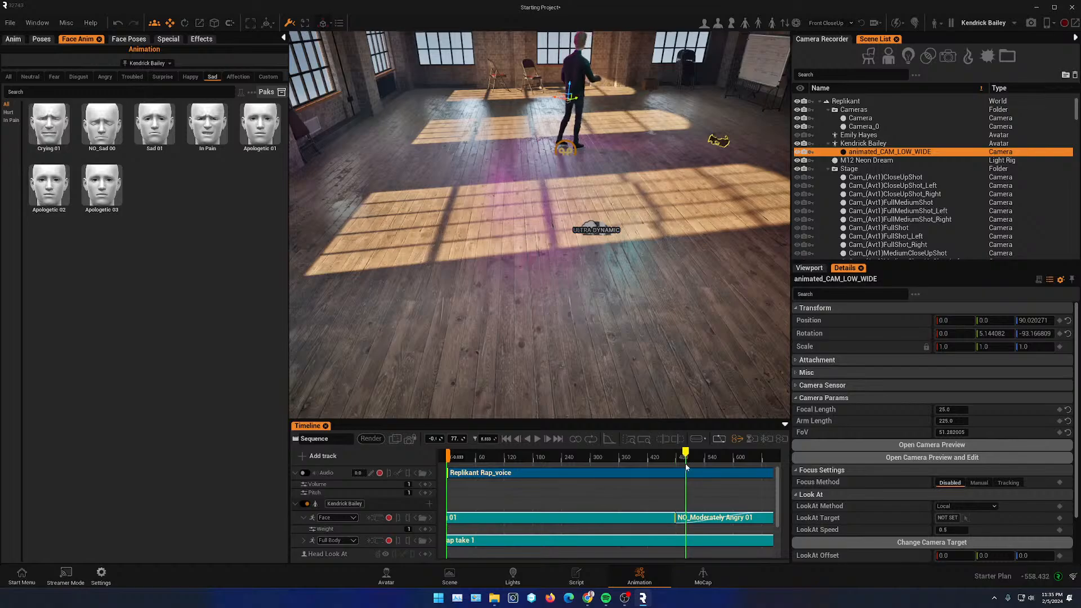
# - Undo the camera's last Z position change
pyautogui.moveTo(736, 253); pyautogui.dragTo(659, 252, button='right')
pyautogui.hotkey('ctrl', 'z')
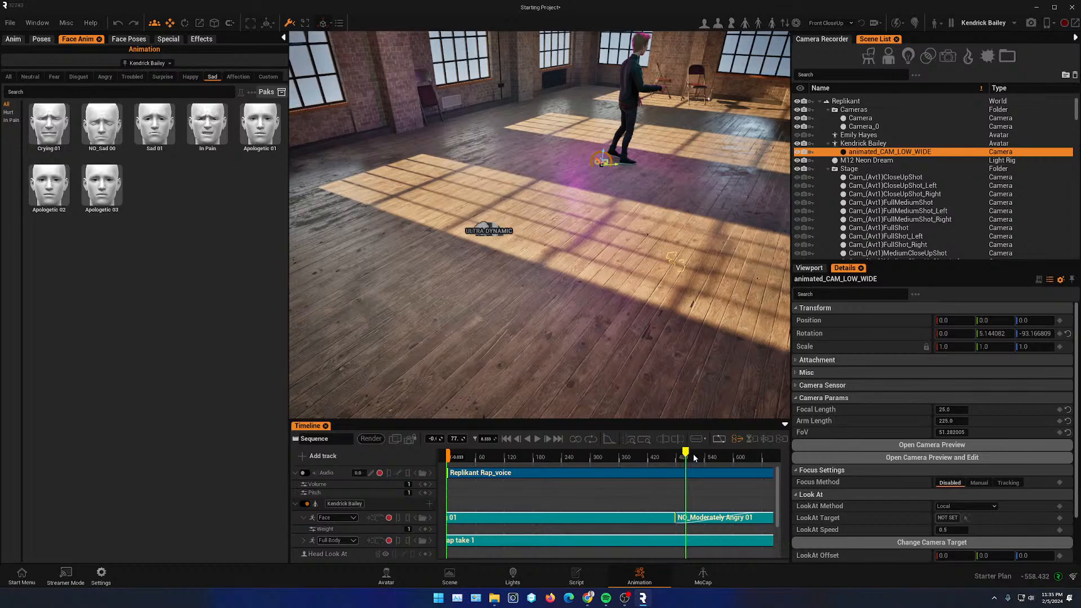
# - Scrub the timeline and orbit the viewport to inspect the camera's placement around the avatar
pyautogui.moveTo(694, 454); pyautogui.dragTo(582, 455)
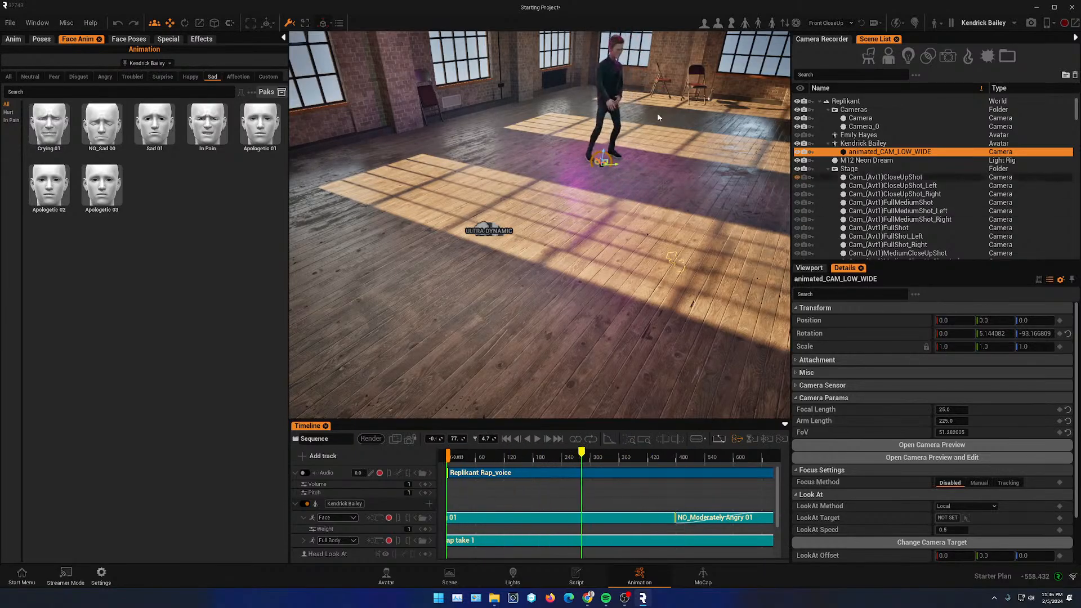
pyautogui.scroll(6, 659, 115)
pyautogui.moveTo(658, 115); pyautogui.dragTo(579, 214, button='middle')
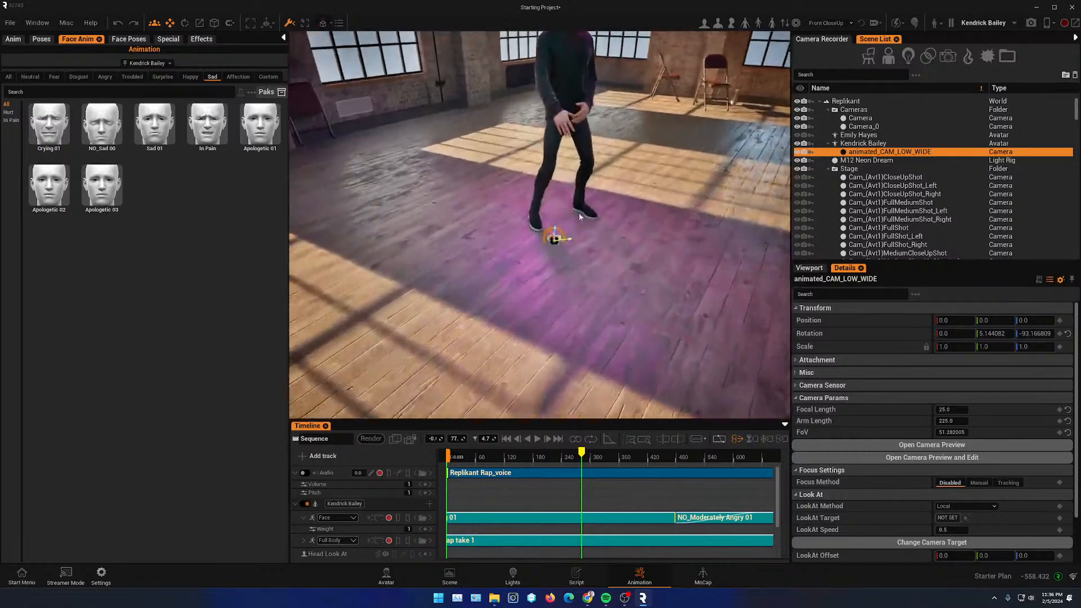
pyautogui.scroll(-8, 579, 214)
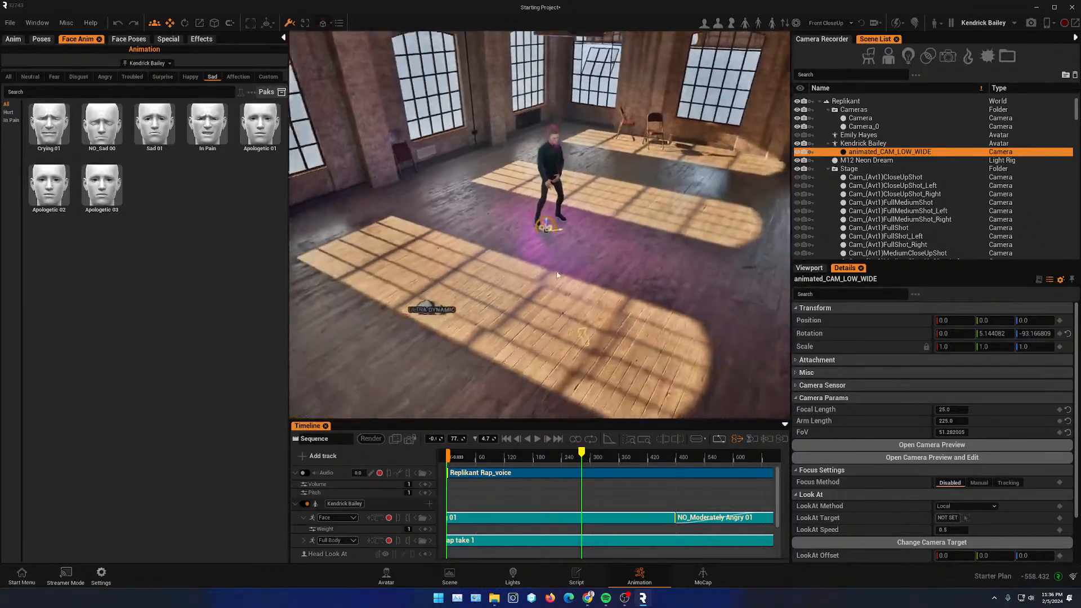
pyautogui.scroll(-4, 558, 270)
pyautogui.scroll(6, 560, 252)
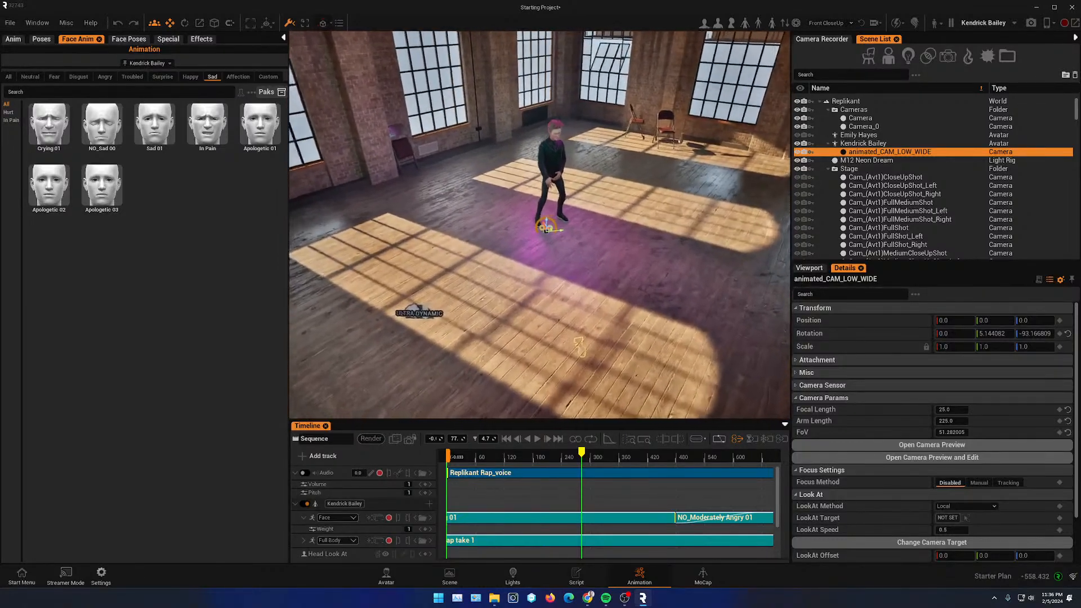
pyautogui.keyDown('alt'); pyautogui.moveTo(564, 263); pyautogui.dragTo(462, 217); pyautogui.keyUp('alt')
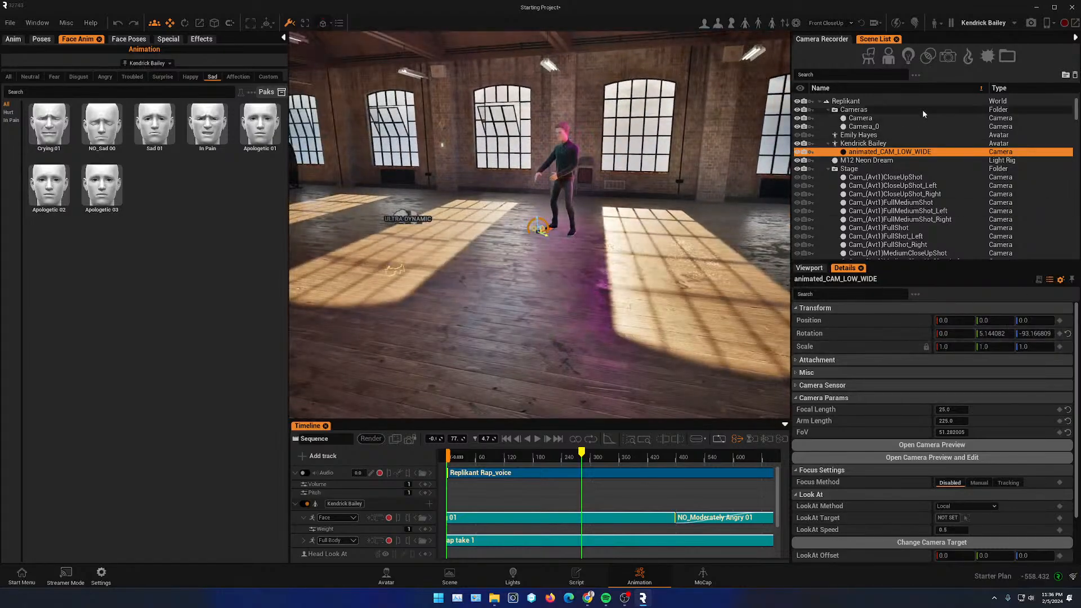
# - Select the animated_CAM_LOW_WIDE camera and raise its Z position to about 70
pyautogui.click(869, 144)
pyautogui.keyDown('alt'); pyautogui.moveTo(518, 268); pyautogui.dragTo(625, 284); pyautogui.keyUp('alt')
pyautogui.click(887, 152)
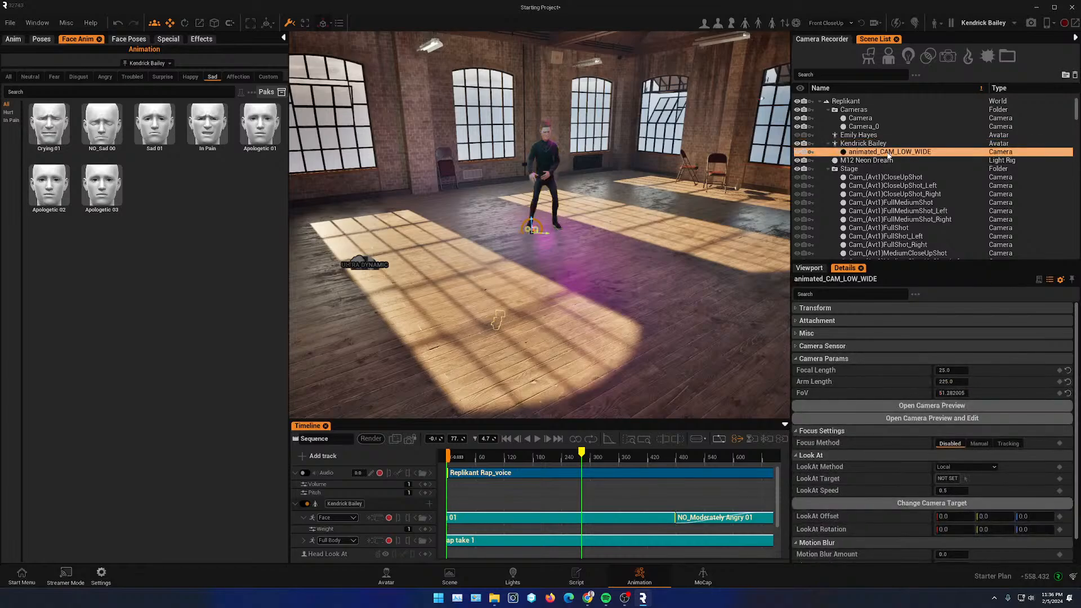
pyautogui.click(796, 308)
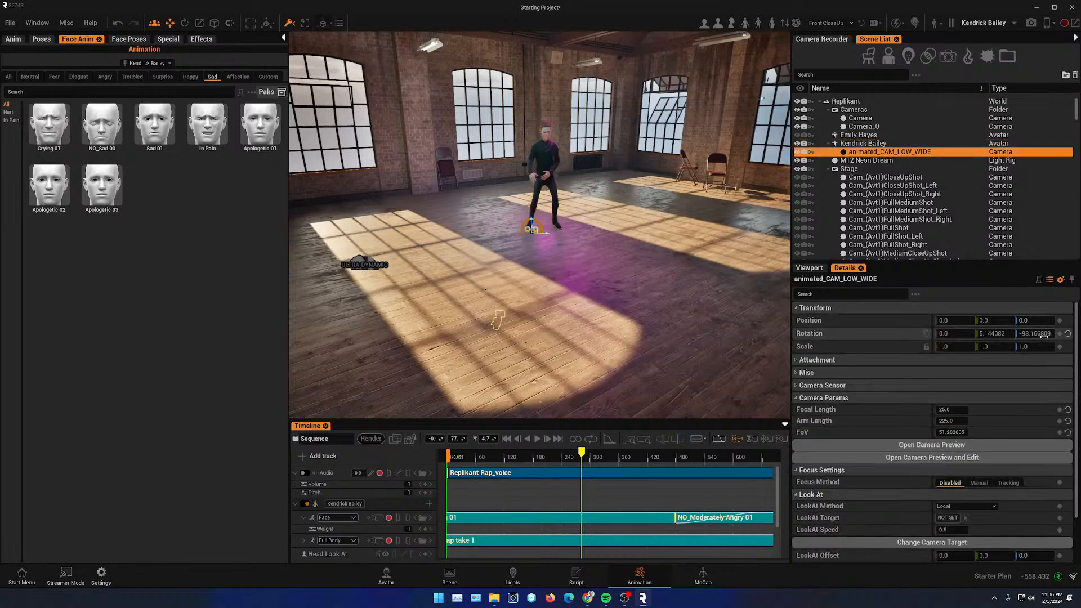
pyautogui.moveTo(1036, 322); pyautogui.dragTo(1069, 322)
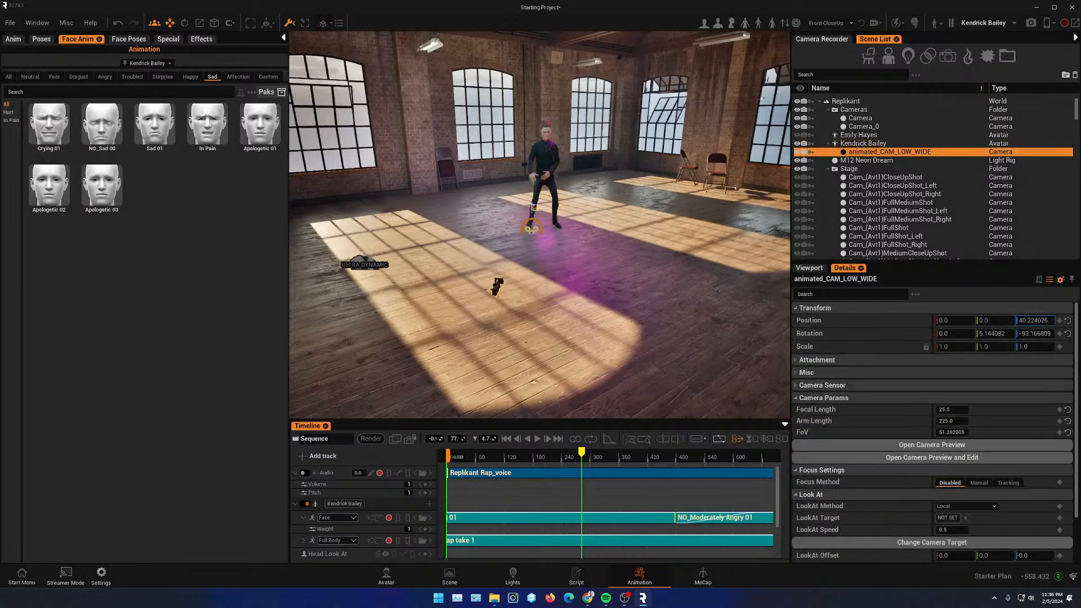
# - Reselect the animated_CAM_LOW_WIDE camera and open its camera preview
pyautogui.click(863, 144)
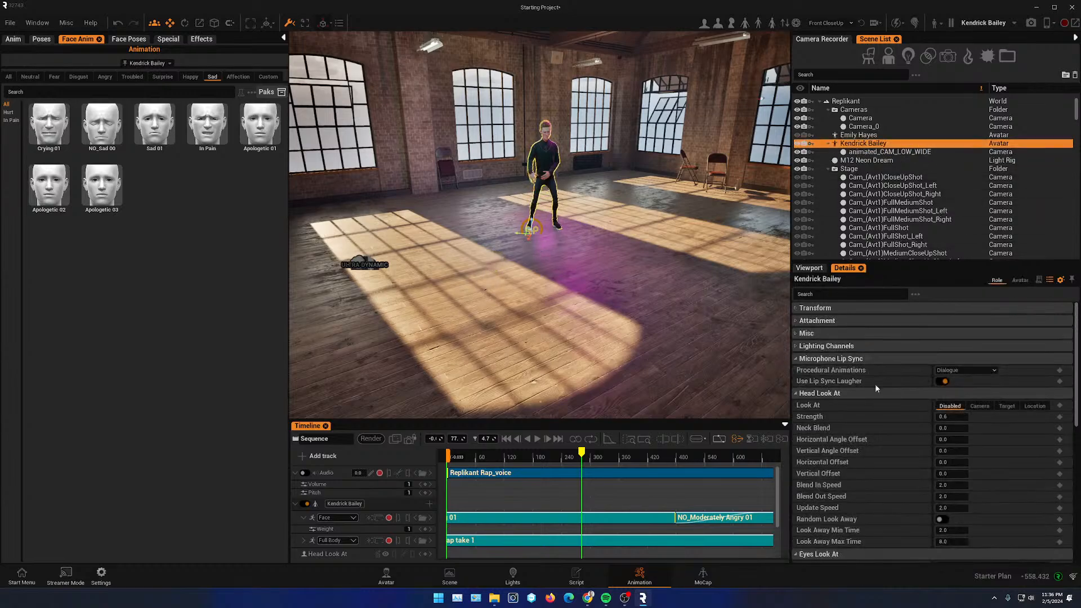
pyautogui.click(811, 269)
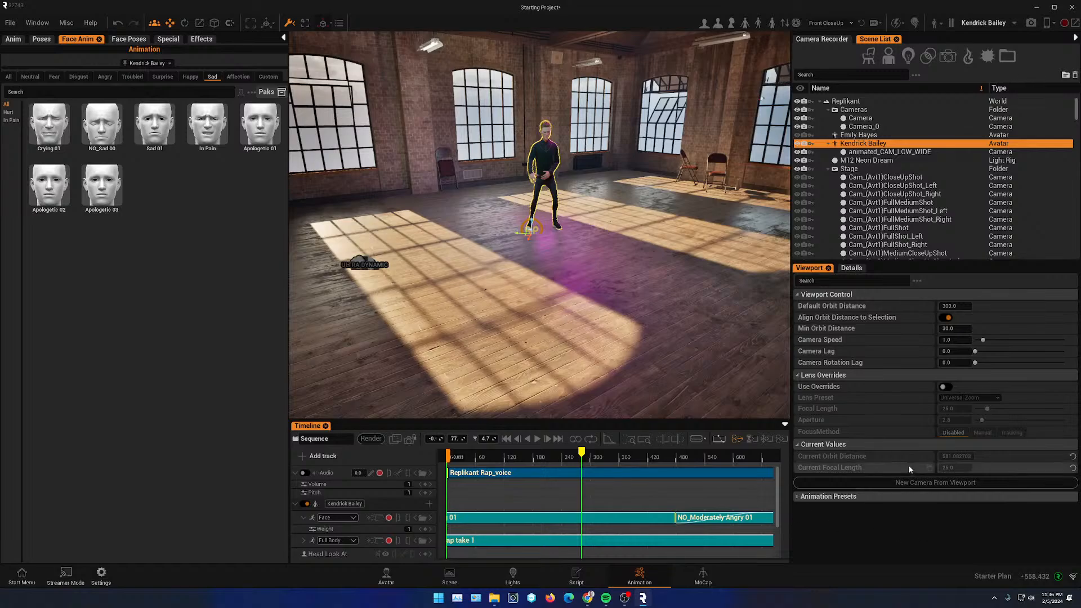
pyautogui.click(866, 152)
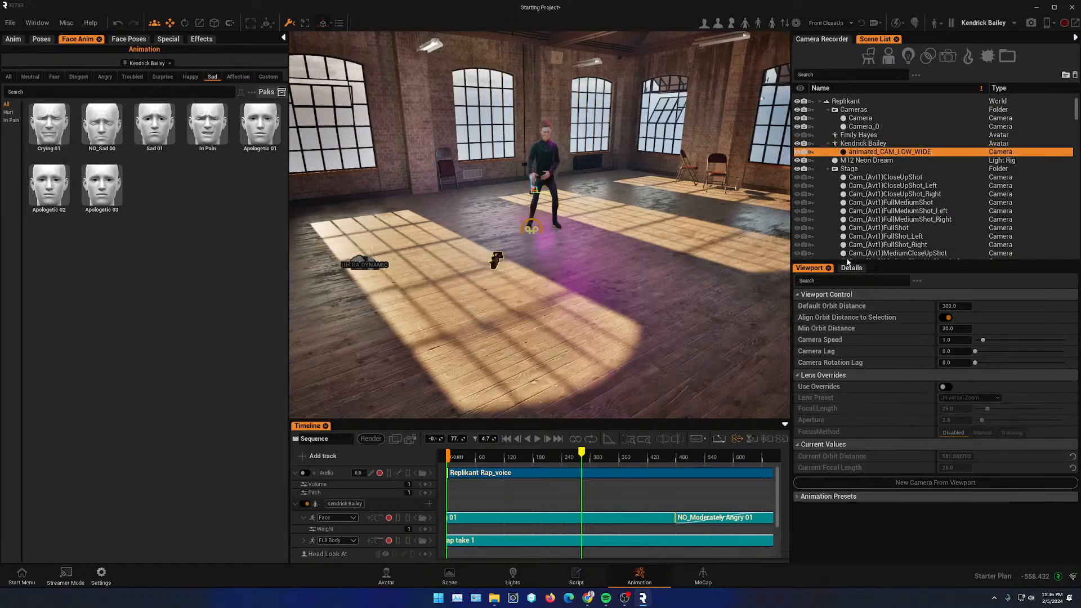
pyautogui.click(852, 268)
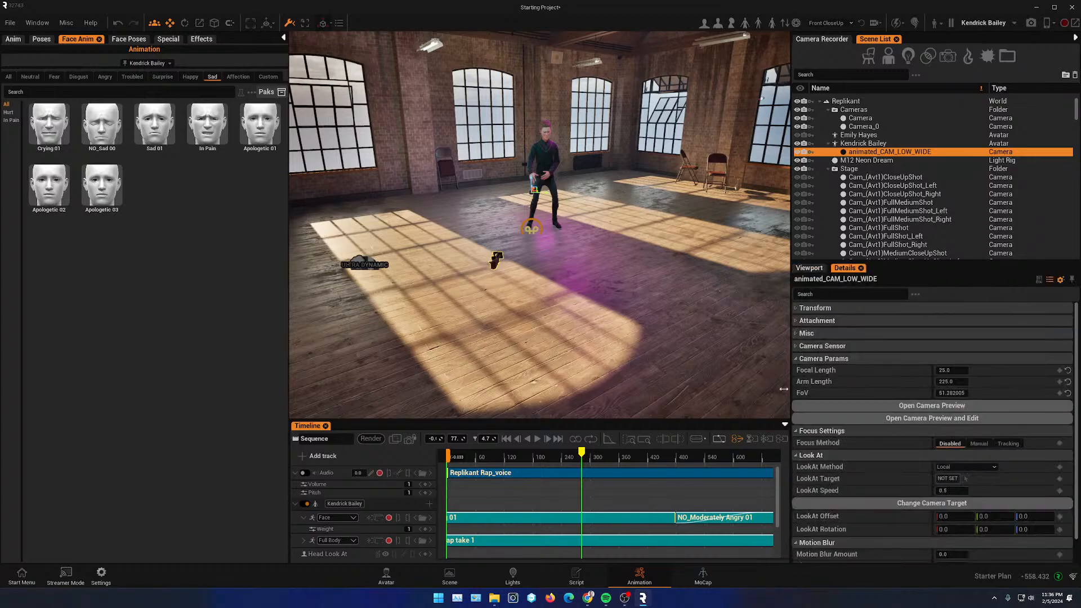
pyautogui.click(911, 406)
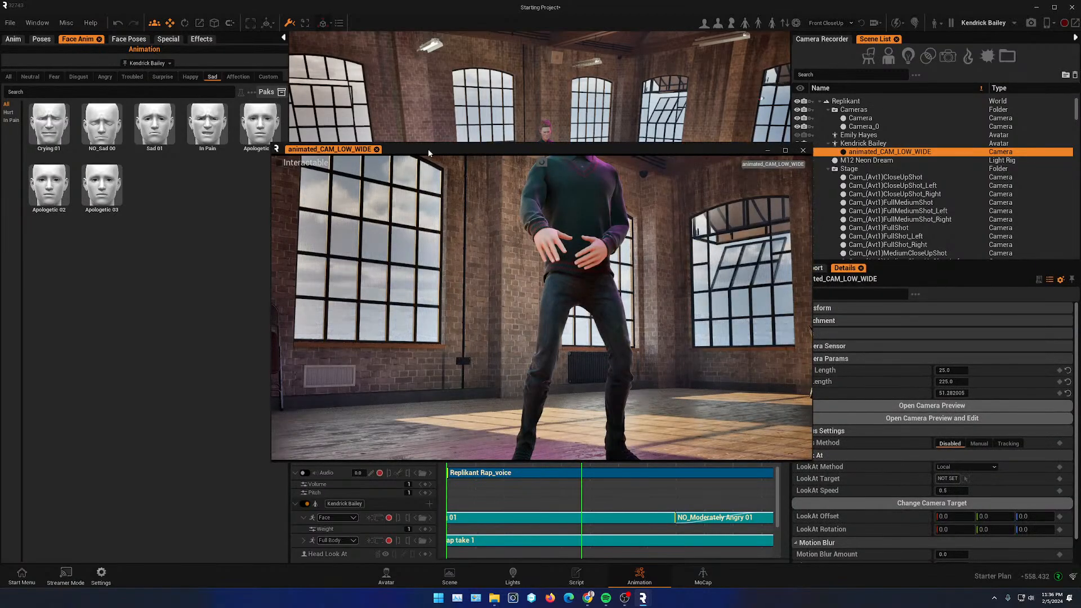
# - Move and shrink the camera preview window, scrubbing the timeline to check the view
pyautogui.moveTo(428, 151); pyautogui.dragTo(209, 198)
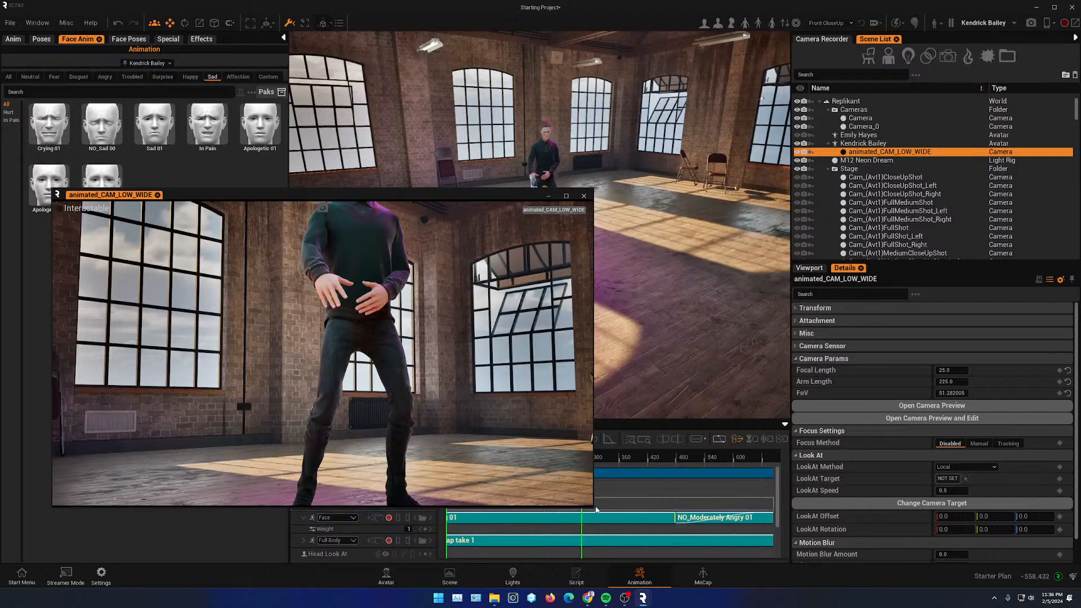
pyautogui.moveTo(592, 505); pyautogui.dragTo(329, 445)
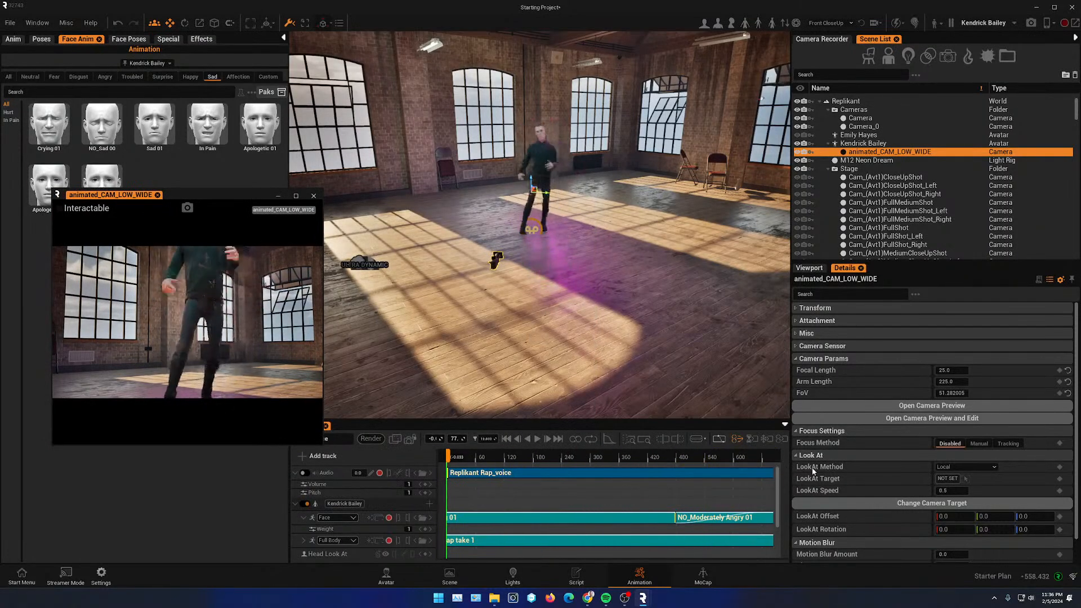
pyautogui.moveTo(569, 467)
pyautogui.mouseDown()
pyautogui.moveTo(570, 456)
pyautogui.moveTo(555, 459)
pyautogui.moveTo(600, 467)
pyautogui.moveTo(459, 457)
pyautogui.moveTo(645, 456)
pyautogui.moveTo(570, 455)
pyautogui.mouseUp()
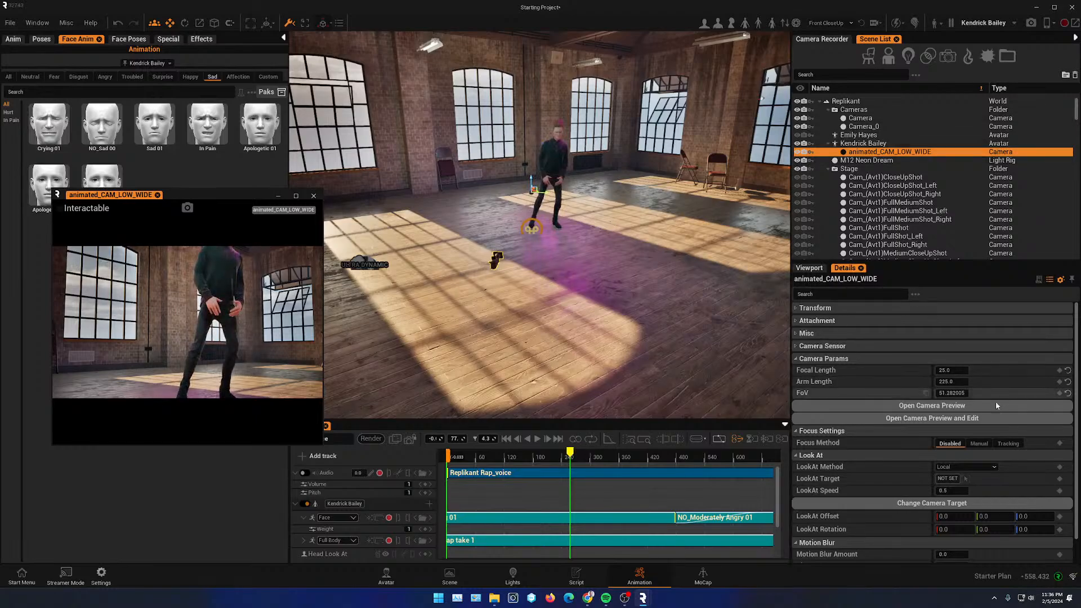
# - Attach the camera to the hip socket of Kendrick Bailey's character mesh
pyautogui.click(864, 144)
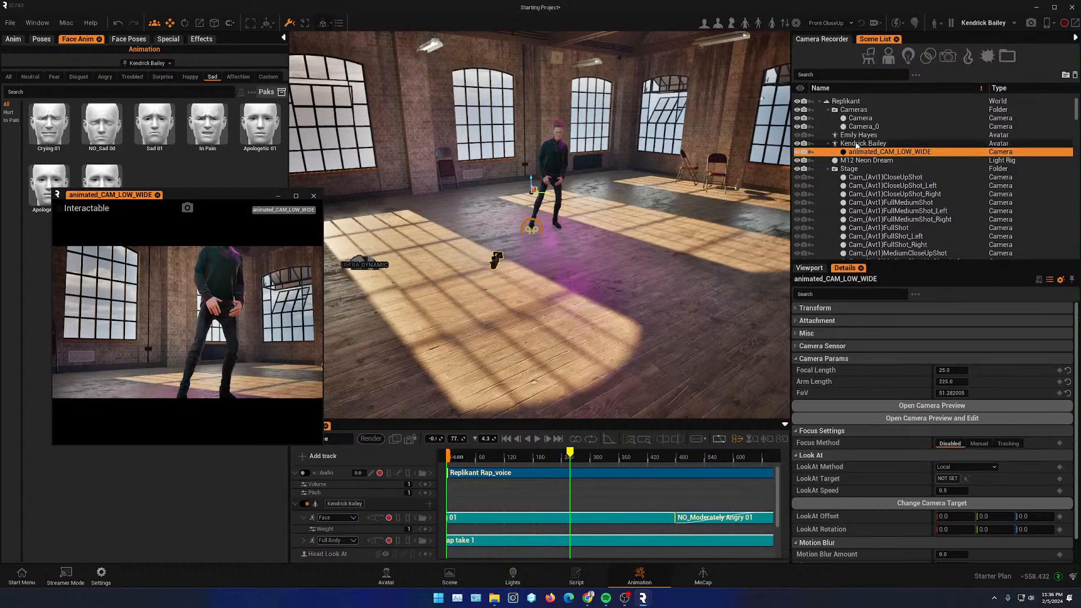
pyautogui.click(866, 152)
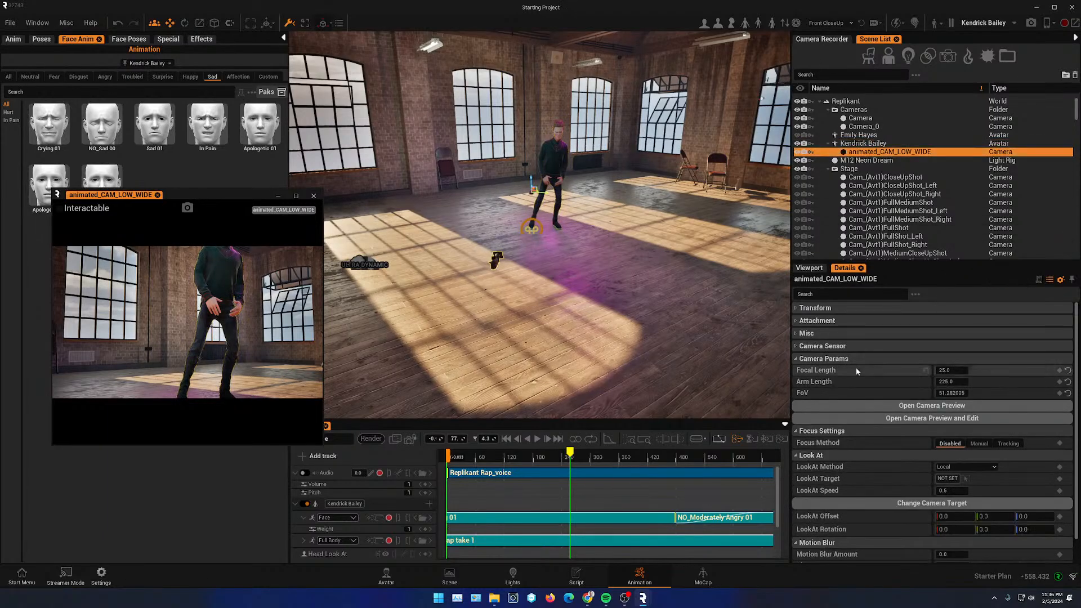
pyautogui.click(796, 309)
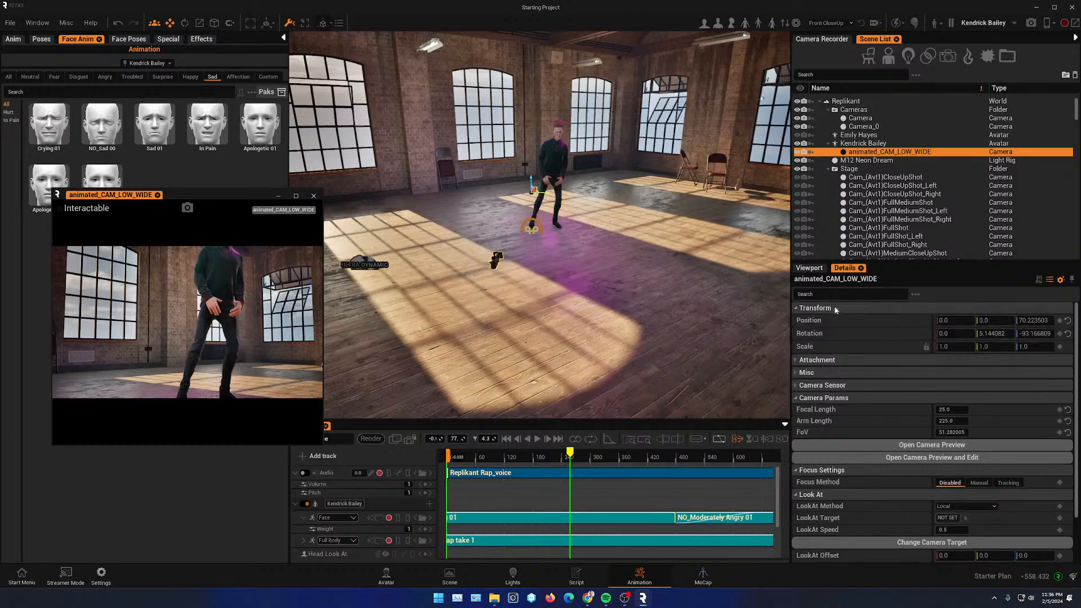
pyautogui.click(815, 363)
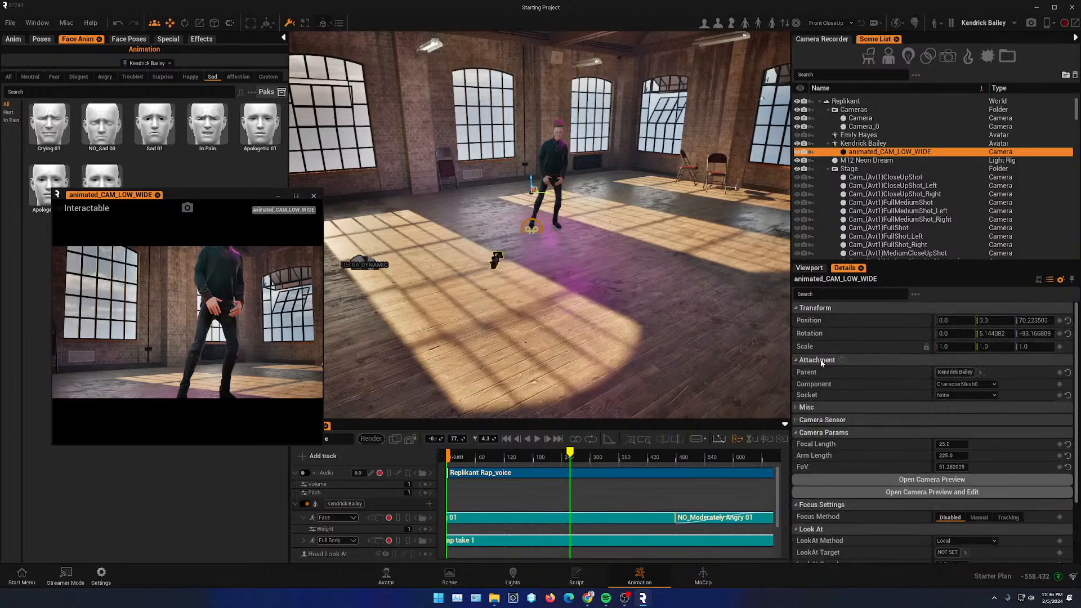
pyautogui.click(988, 386)
pyautogui.click(961, 394)
pyautogui.click(956, 396)
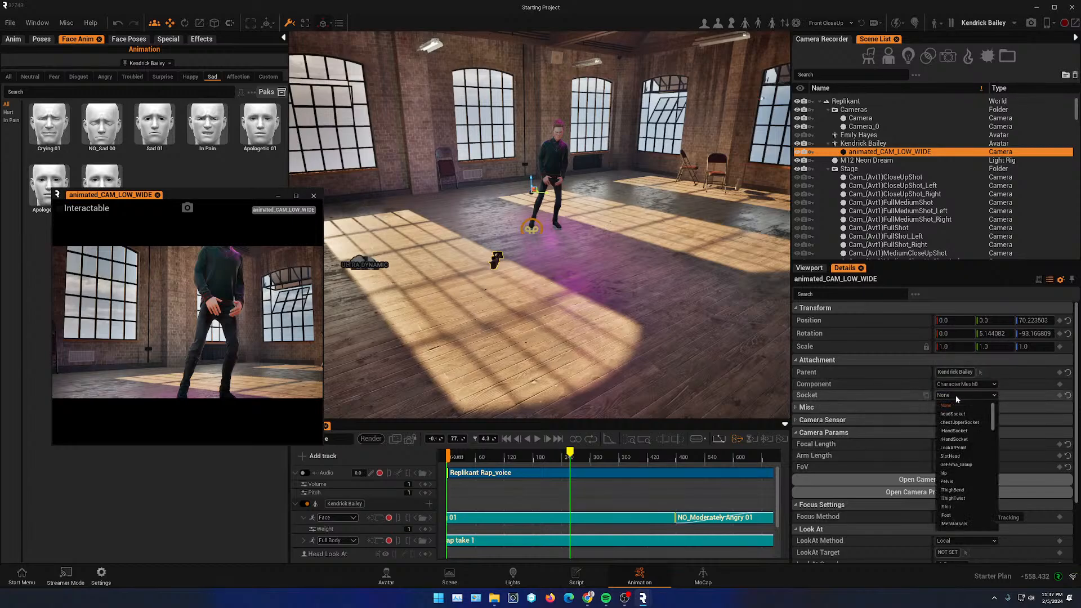
pyautogui.click(955, 473)
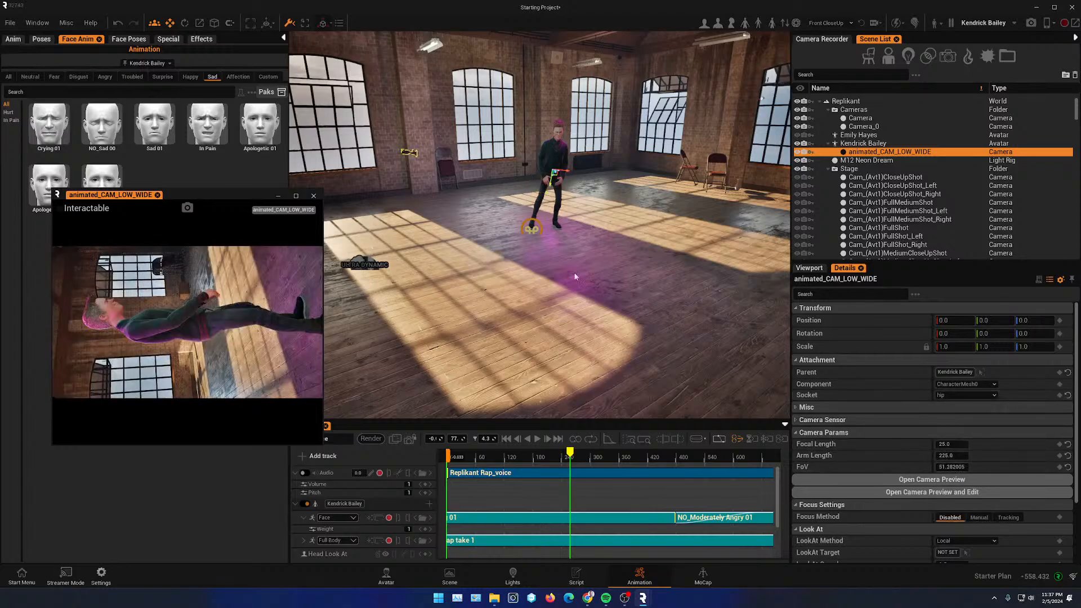
# - Change the camera's attachment socket to Pelvis and scrub the timeline to check the shot
pyautogui.click(944, 394)
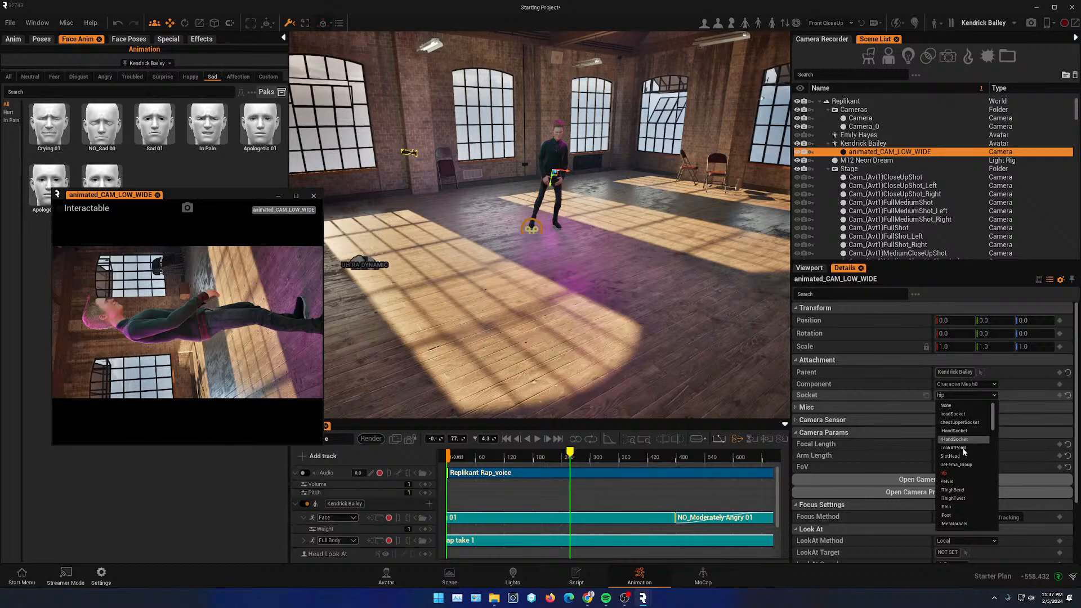
pyautogui.click(957, 465)
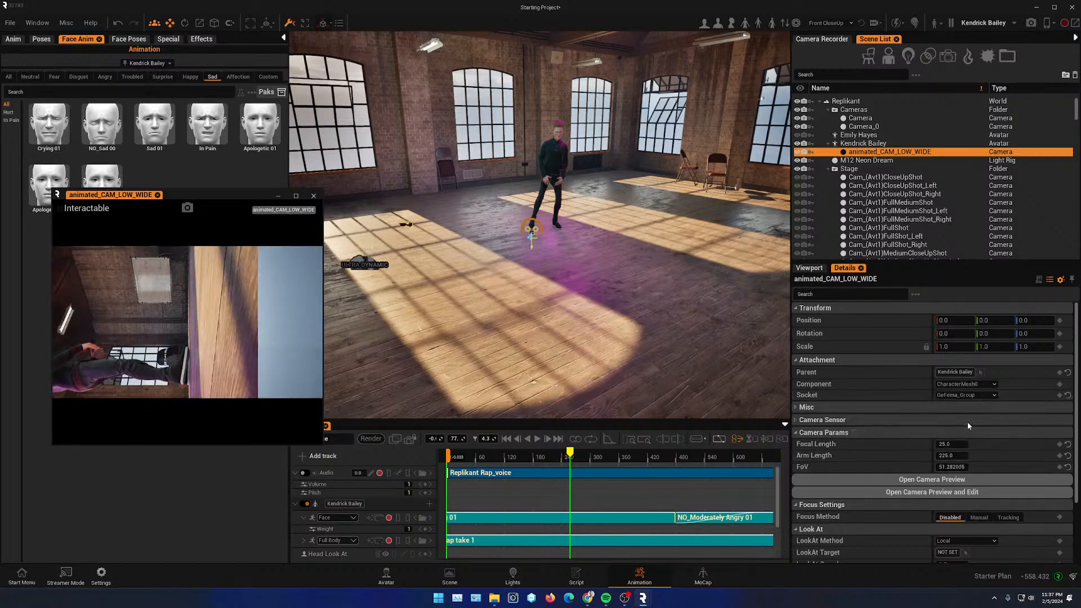
pyautogui.click(966, 394)
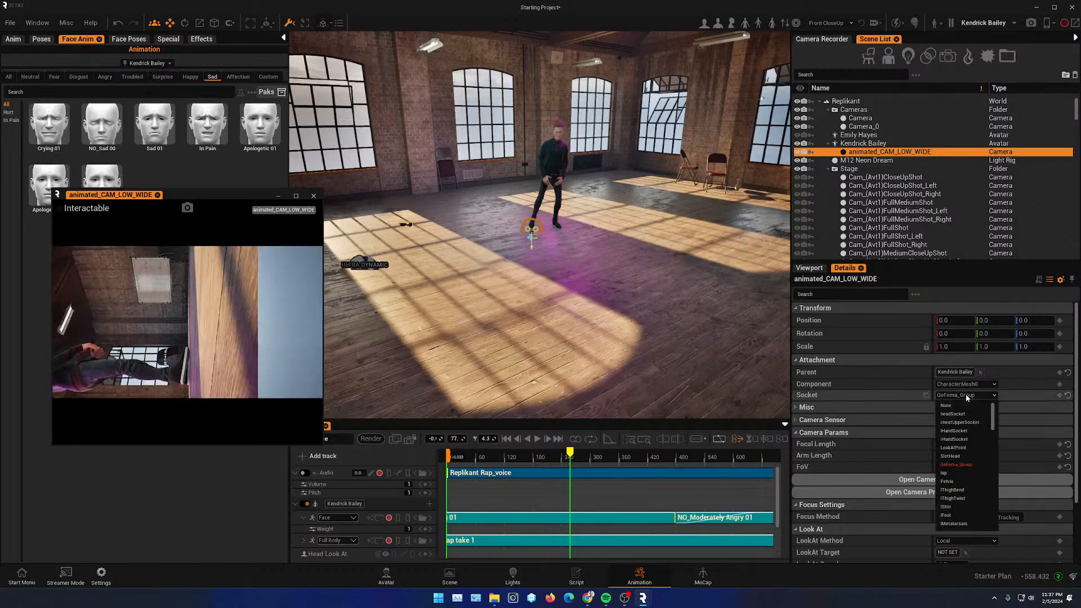
pyautogui.click(955, 481)
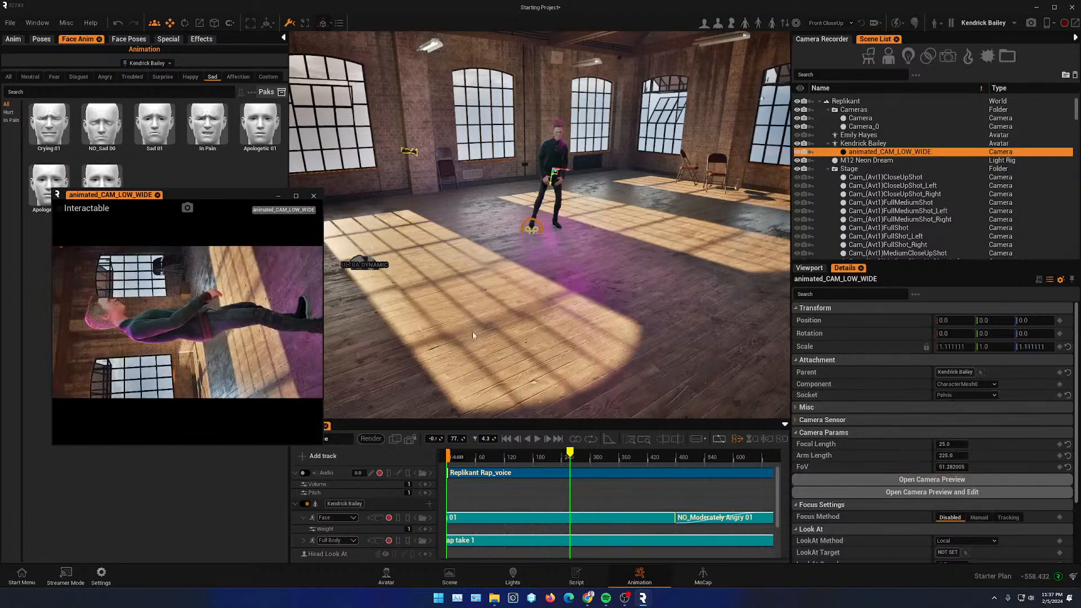
pyautogui.moveTo(572, 453); pyautogui.dragTo(651, 452)
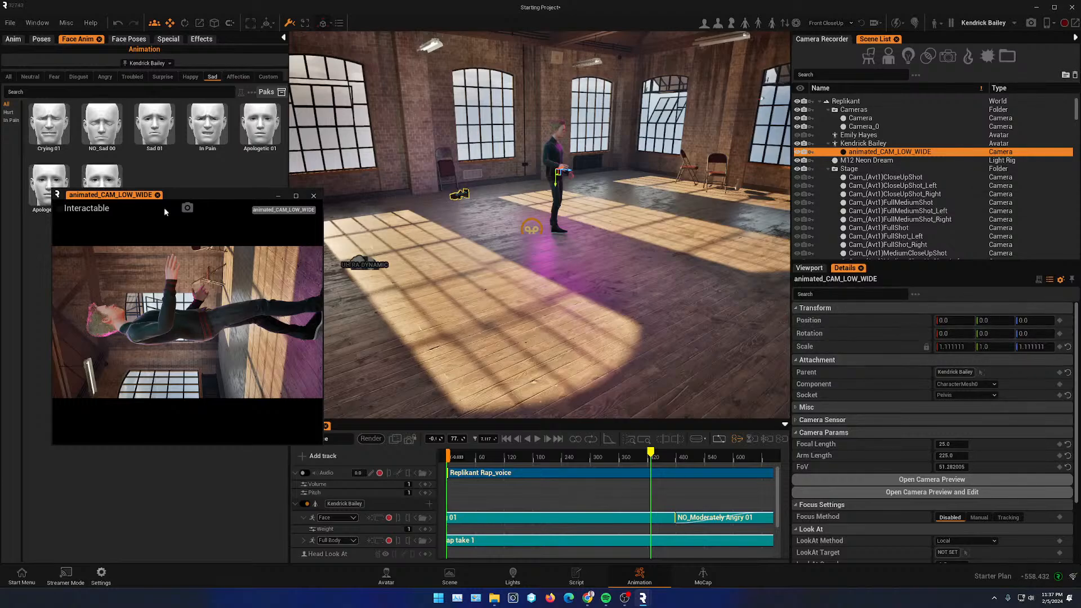
# - Reposition the camera preview window and undo a trial change to the camera's Z rotation
pyautogui.moveTo(193, 196); pyautogui.dragTo(344, 172)
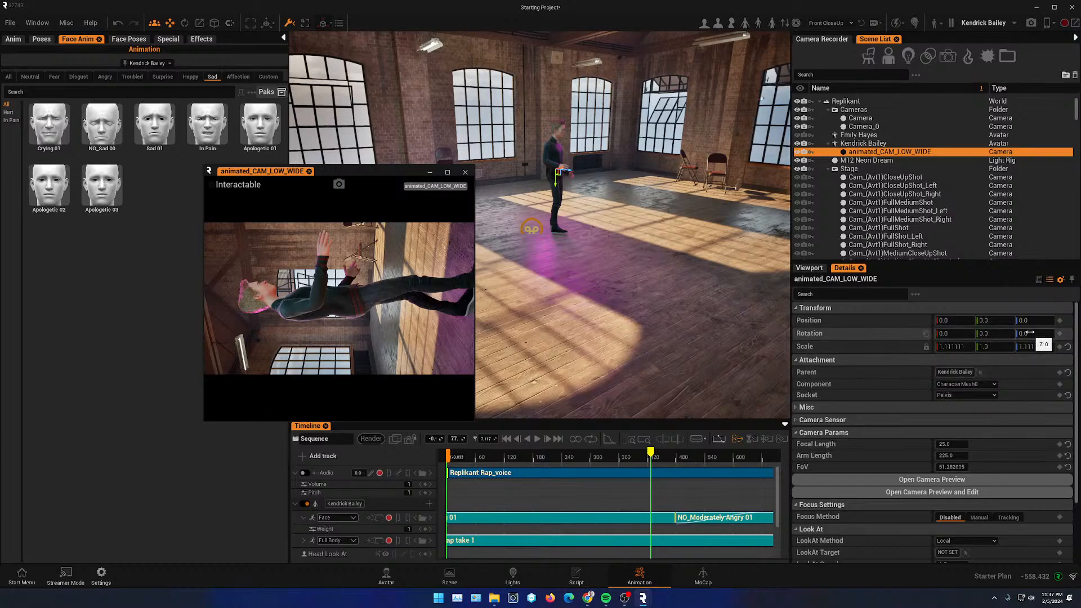
pyautogui.moveTo(1030, 332); pyautogui.dragTo(1034, 332)
pyautogui.hotkey('ctrl', 'z')
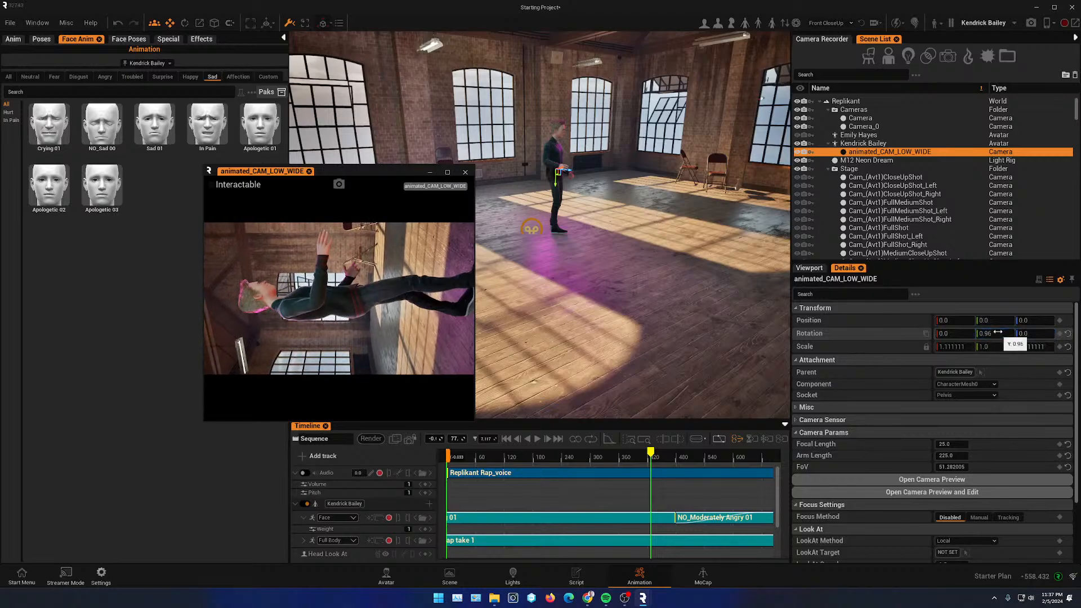
# - Set the camera's X rotation to 180
pyautogui.moveTo(955, 333)
pyautogui.mouseDown()
pyautogui.moveTo(901, 333)
pyautogui.moveTo(962, 334)
pyautogui.mouseUp()
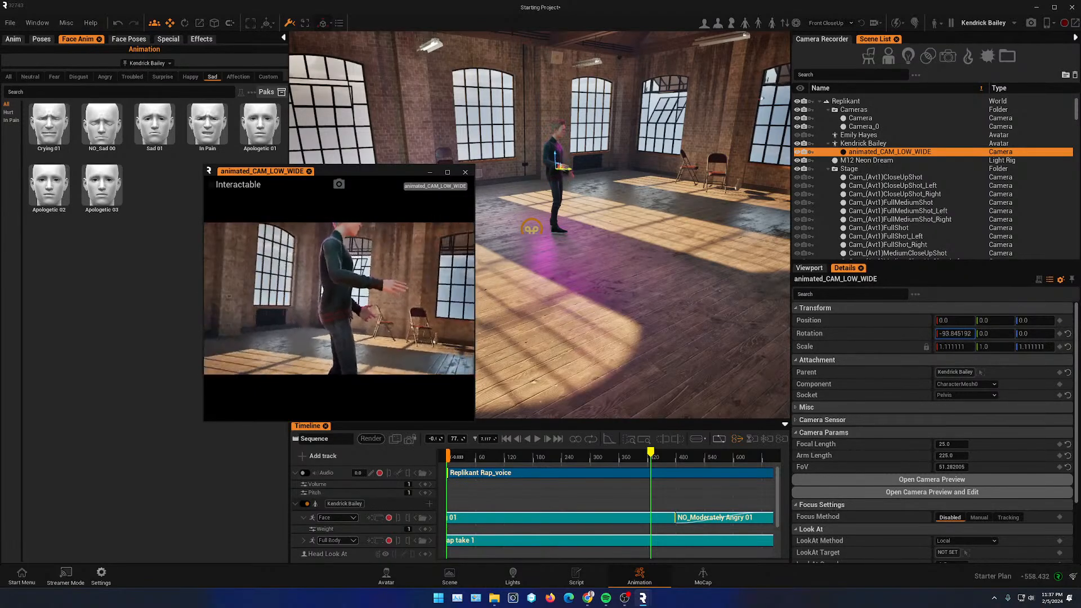
pyautogui.click(961, 333)
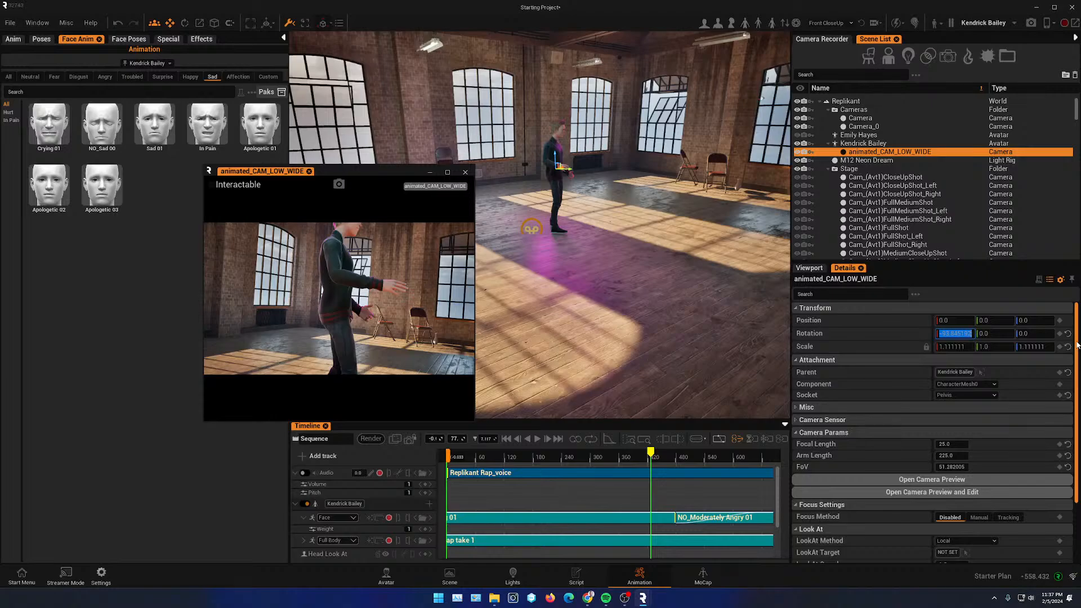
pyautogui.press('Return')
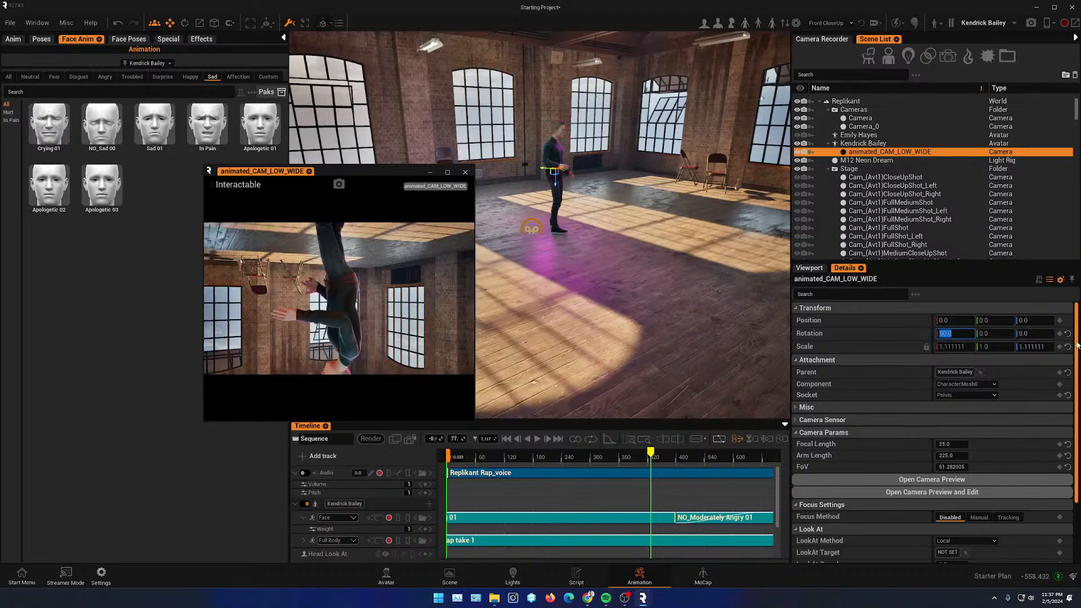
pyautogui.write('180')
pyautogui.press('Return')
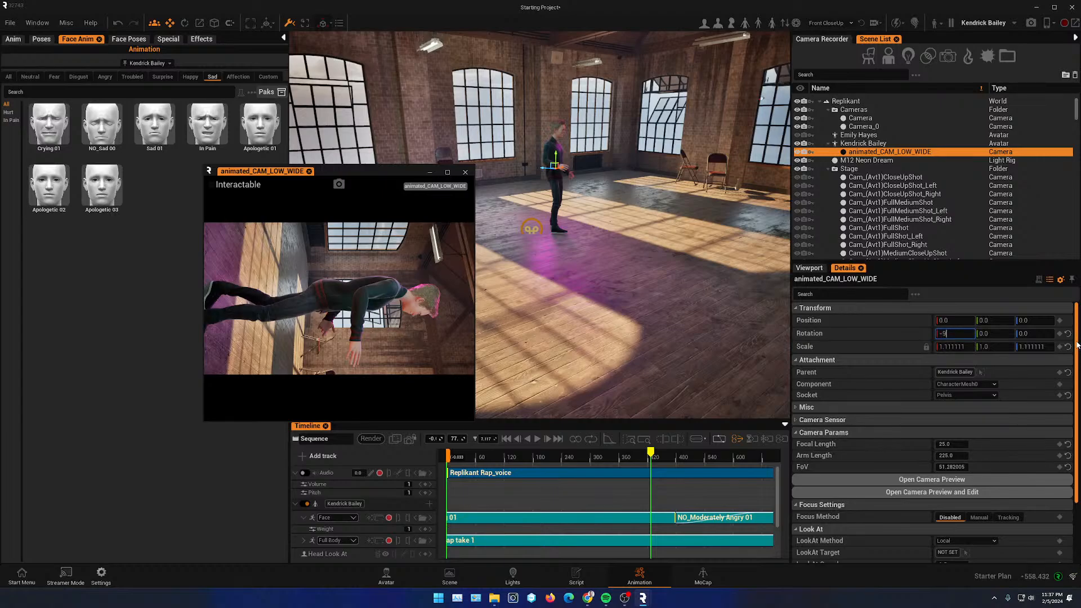
# - Set the camera's X rotation to -90 and scrub the timeline to check the shot
pyautogui.press('Return')
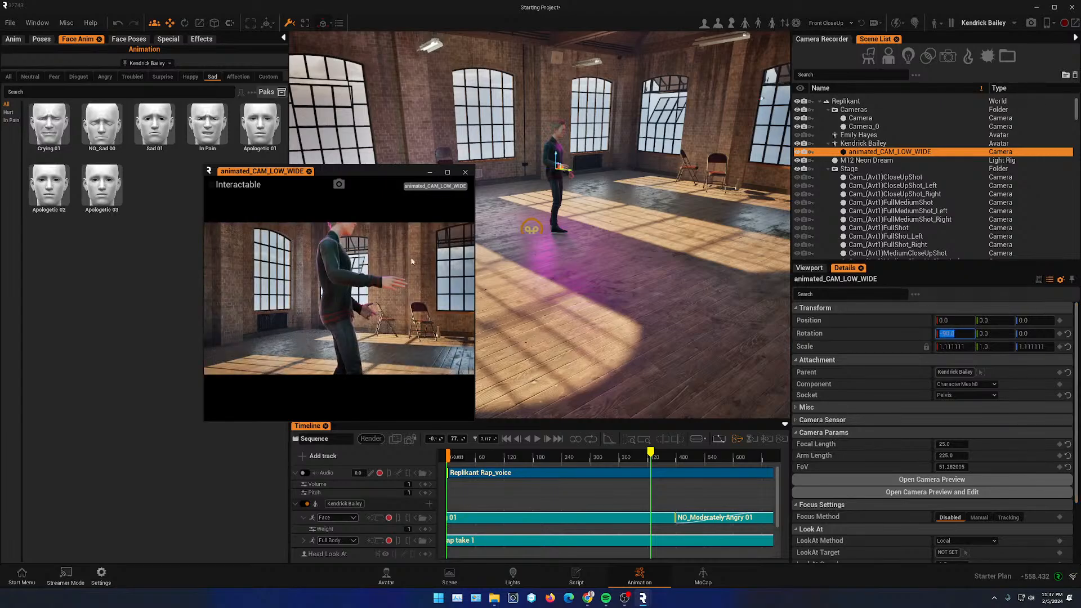
pyautogui.moveTo(651, 454); pyautogui.dragTo(549, 507)
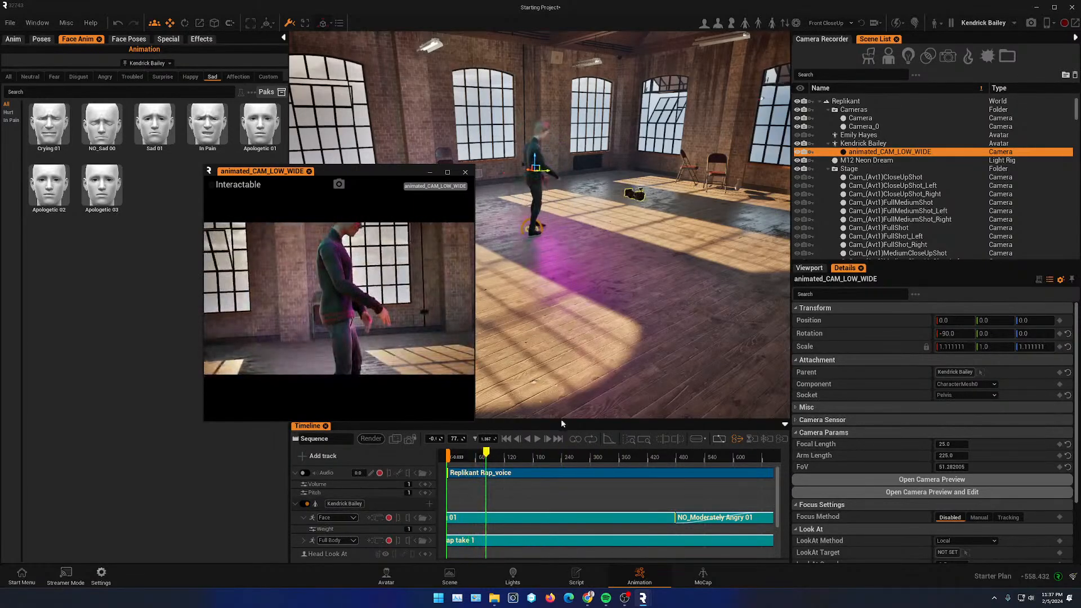
# - Trim the sequence's playback range to end at the Replikant Rap_voice clip and return to the start
pyautogui.moveTo(359, 175); pyautogui.dragTo(232, 156)
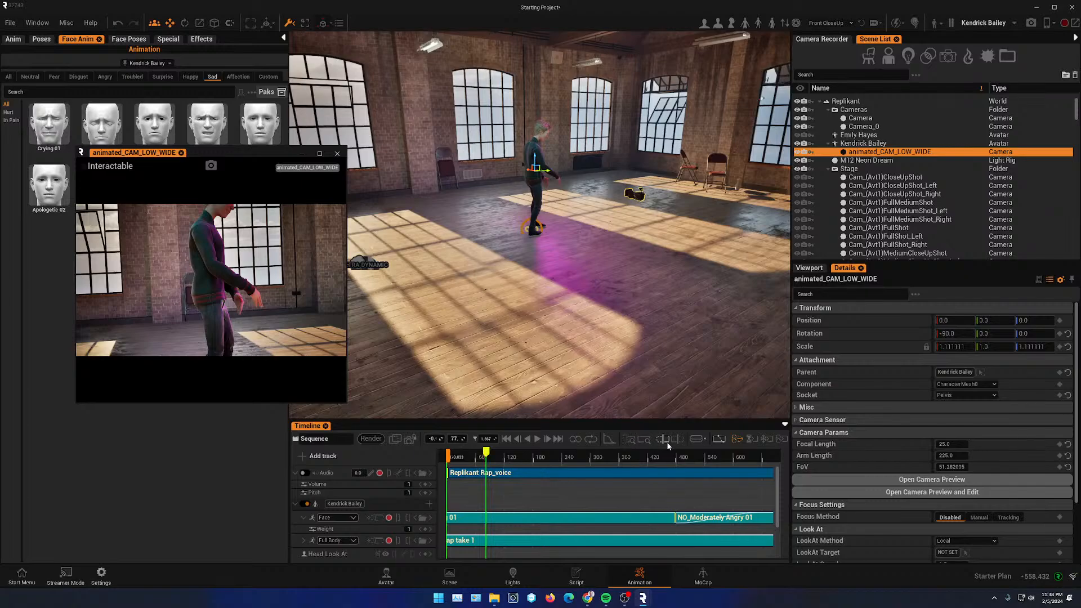
pyautogui.click(646, 441)
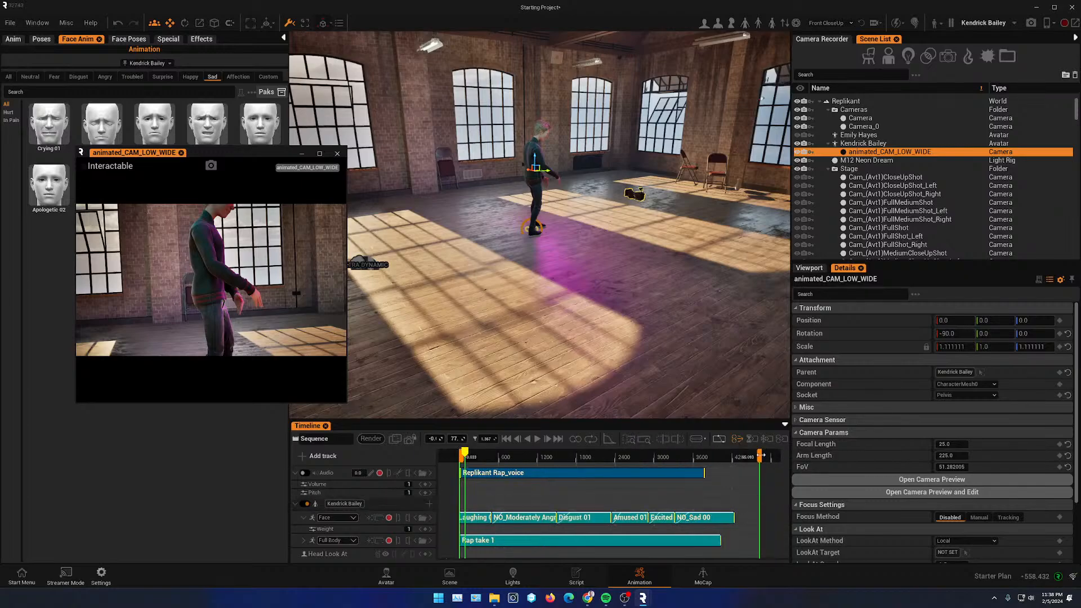
pyautogui.moveTo(760, 455); pyautogui.dragTo(710, 455)
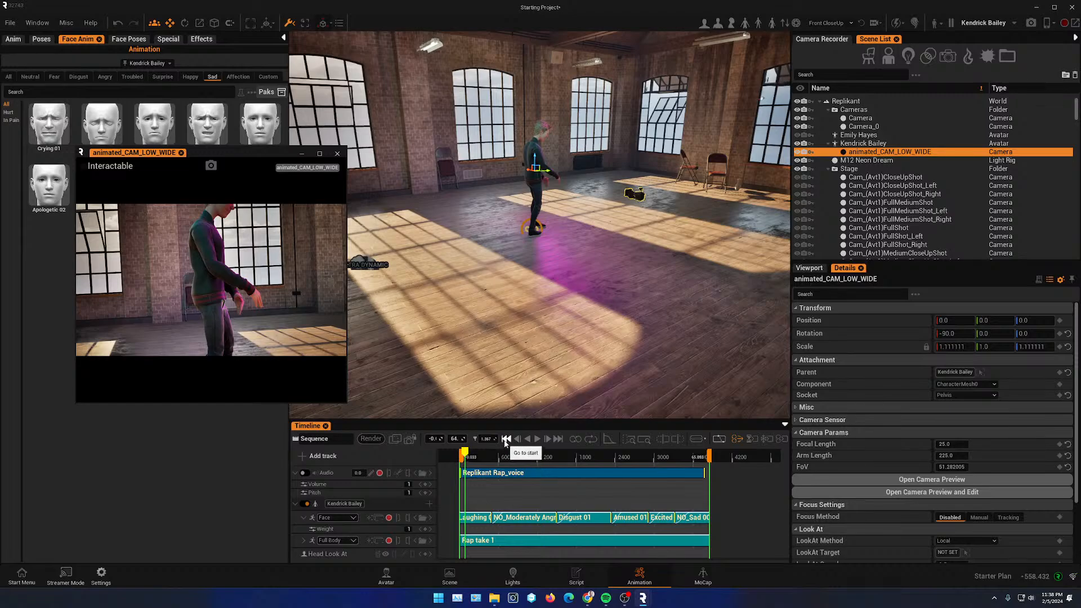
pyautogui.click(506, 439)
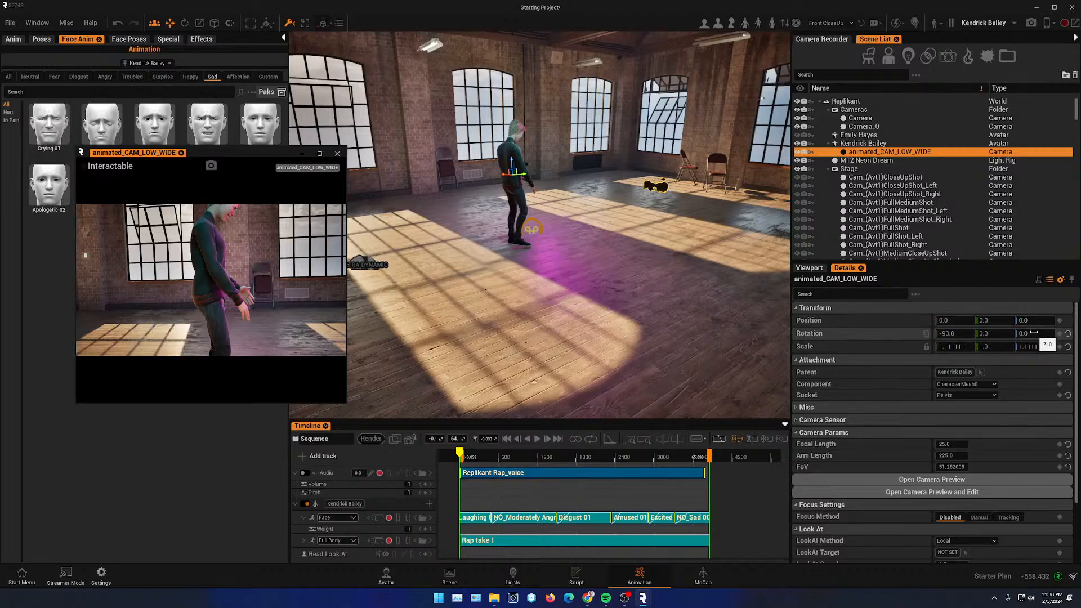
pyautogui.moveTo(1037, 333); pyautogui.dragTo(935, 333)
pyautogui.hotkey('ctrl', 'z')
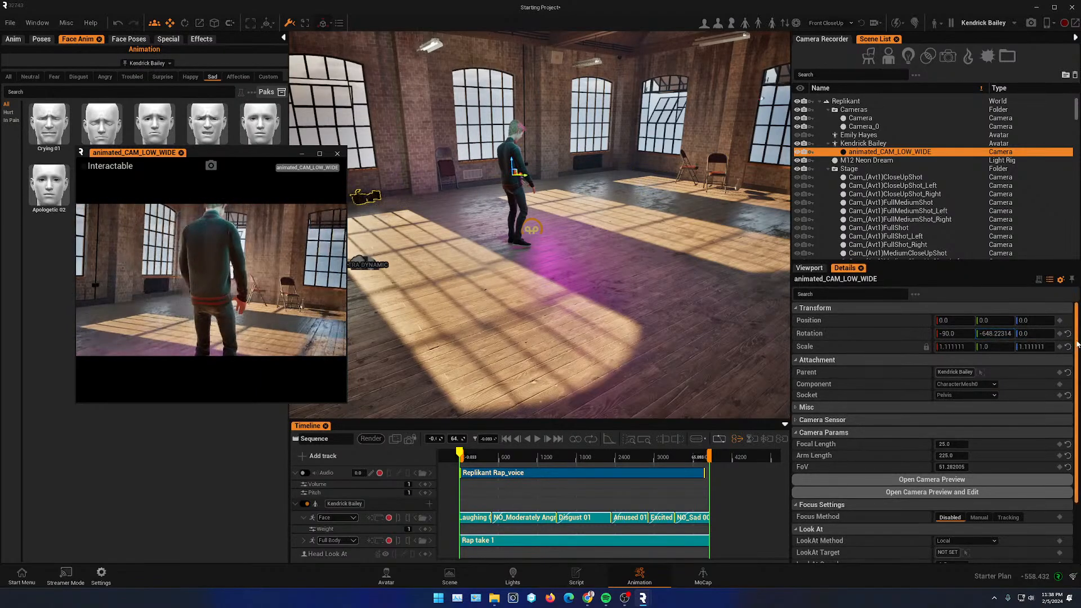
pyautogui.hotkey('ctrl', 'z')
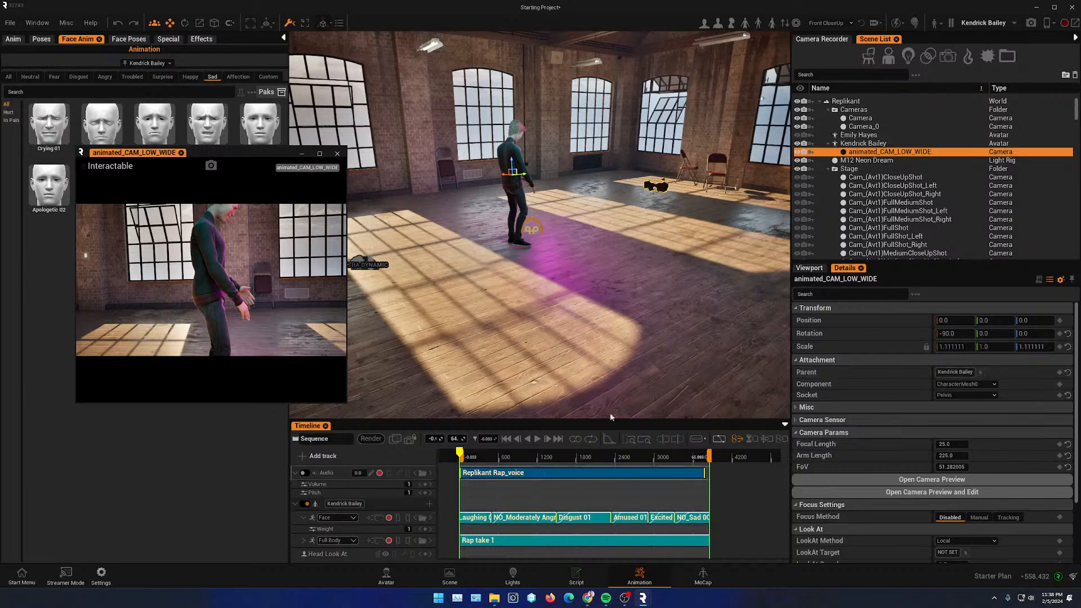
# - Key the camera's rotation at the sequence start, then set its Y rotation to about 1411.7 at the end
pyautogui.click(1060, 334)
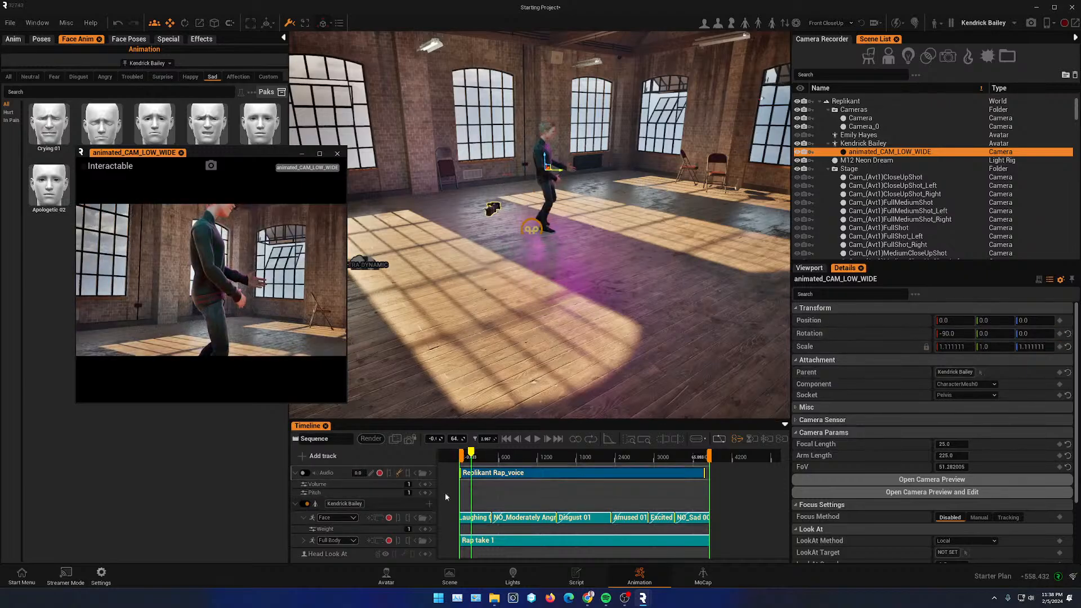
pyautogui.moveTo(475, 454); pyautogui.dragTo(701, 465)
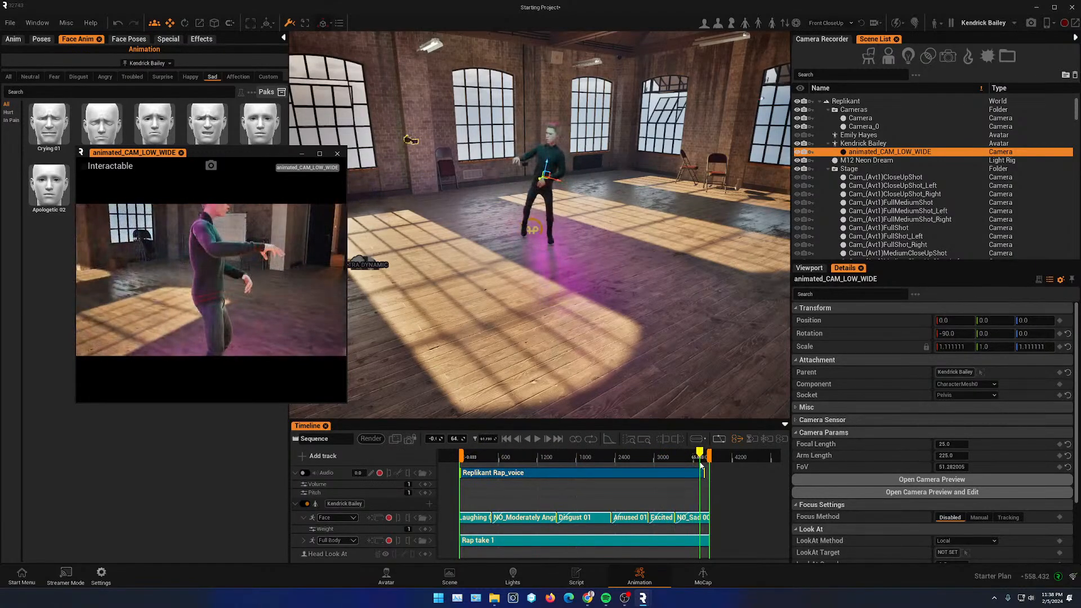
pyautogui.moveTo(994, 333)
pyautogui.mouseDown()
pyautogui.moveTo(1036, 333)
pyautogui.moveTo(976, 333)
pyautogui.mouseUp()
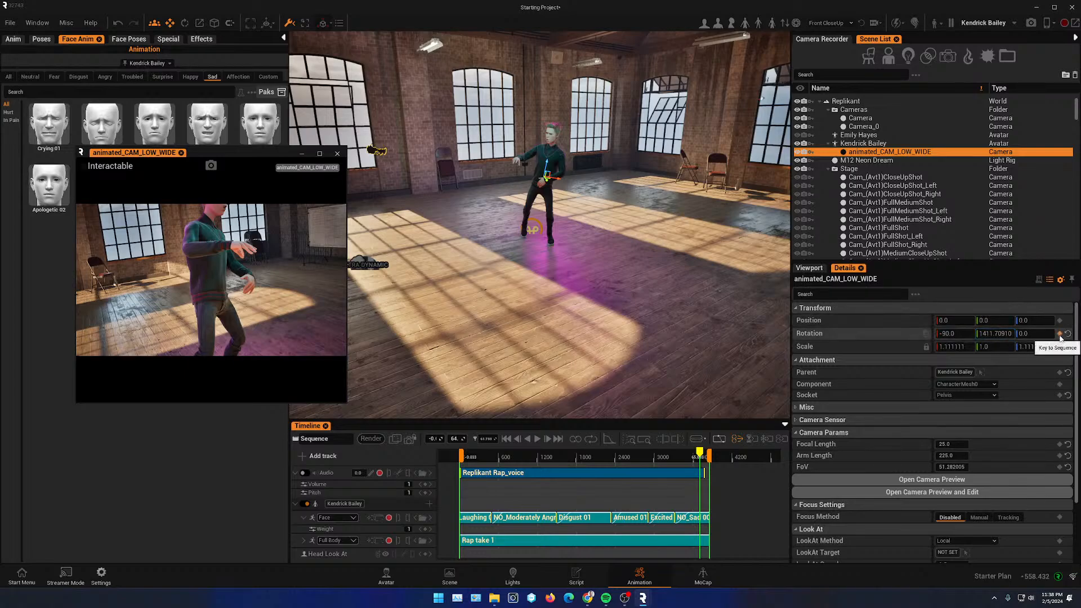
# - Return to the sequence start and key the camera's rotation there
pyautogui.moveTo(691, 456); pyautogui.dragTo(465, 458)
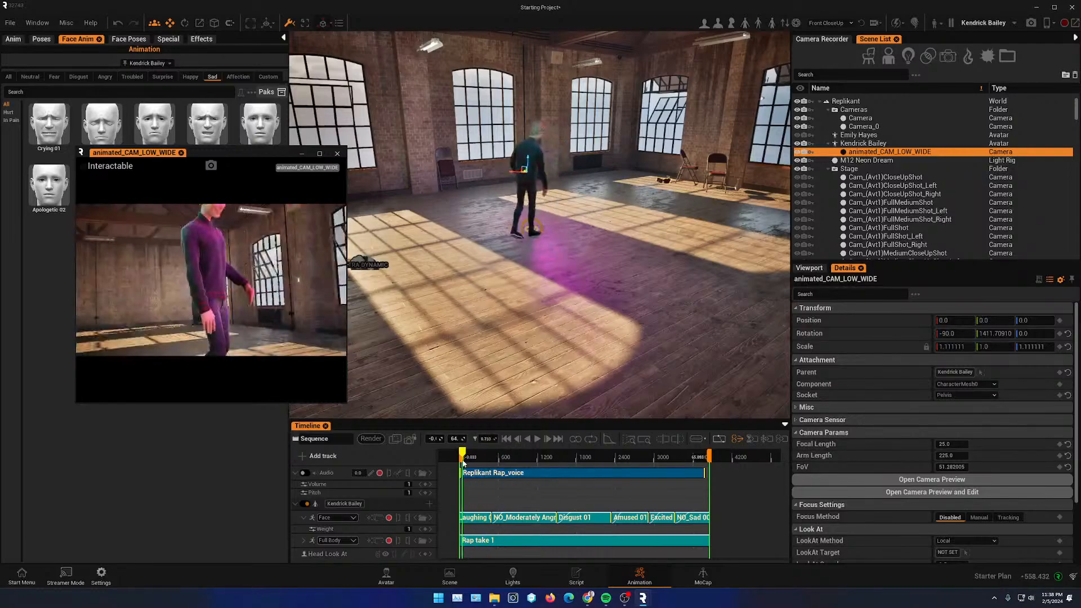
pyautogui.click(994, 334)
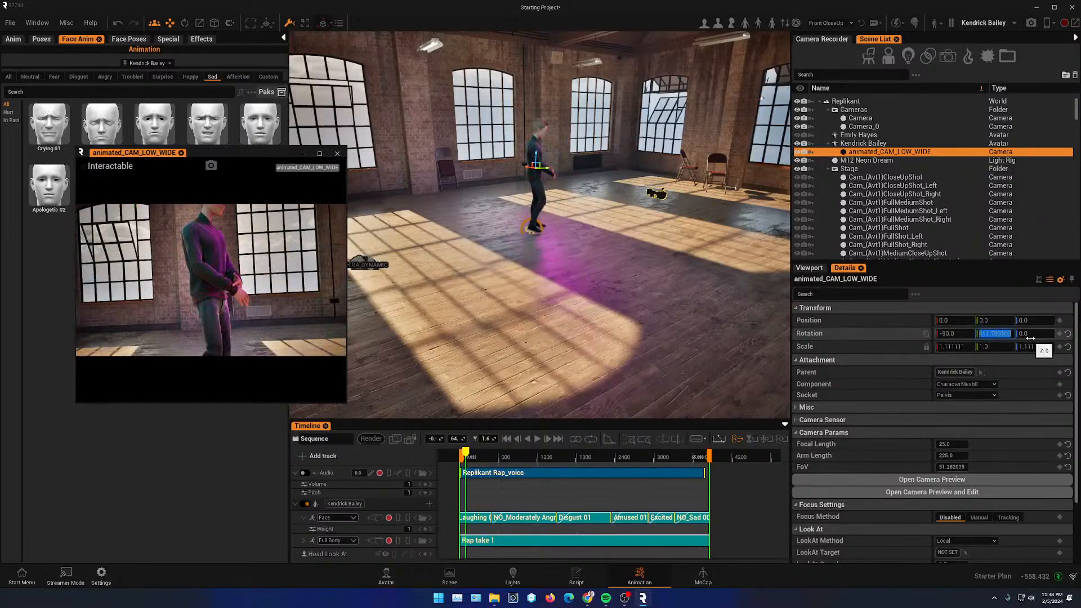
pyautogui.press('Return')
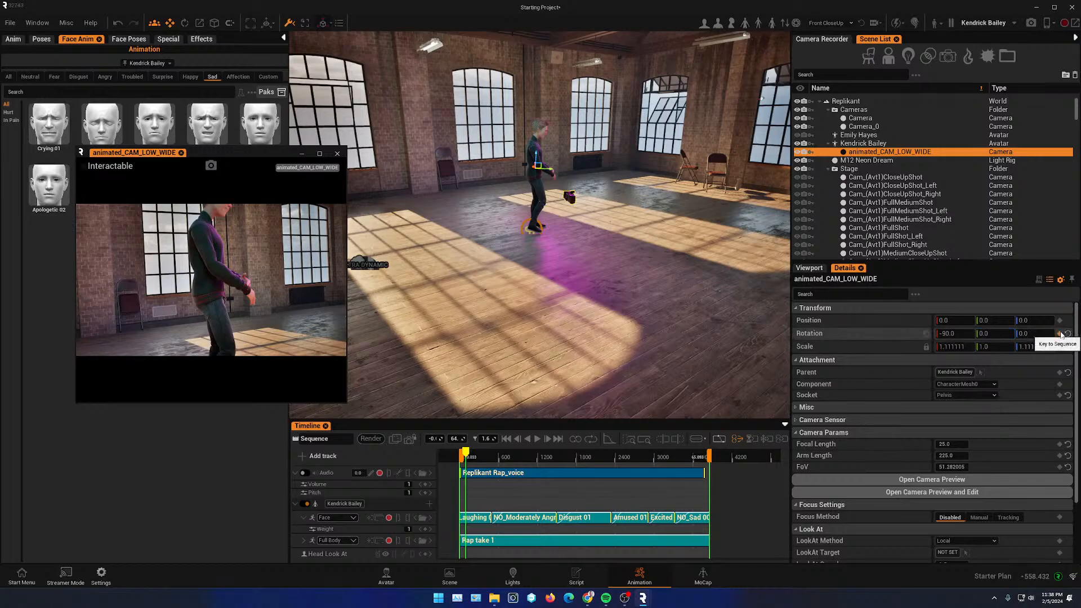
# - Play and scrub the sequence to review the camera's rotation animation
pyautogui.moveTo(467, 458)
pyautogui.mouseDown()
pyautogui.moveTo(552, 459)
pyautogui.moveTo(470, 456)
pyautogui.mouseUp()
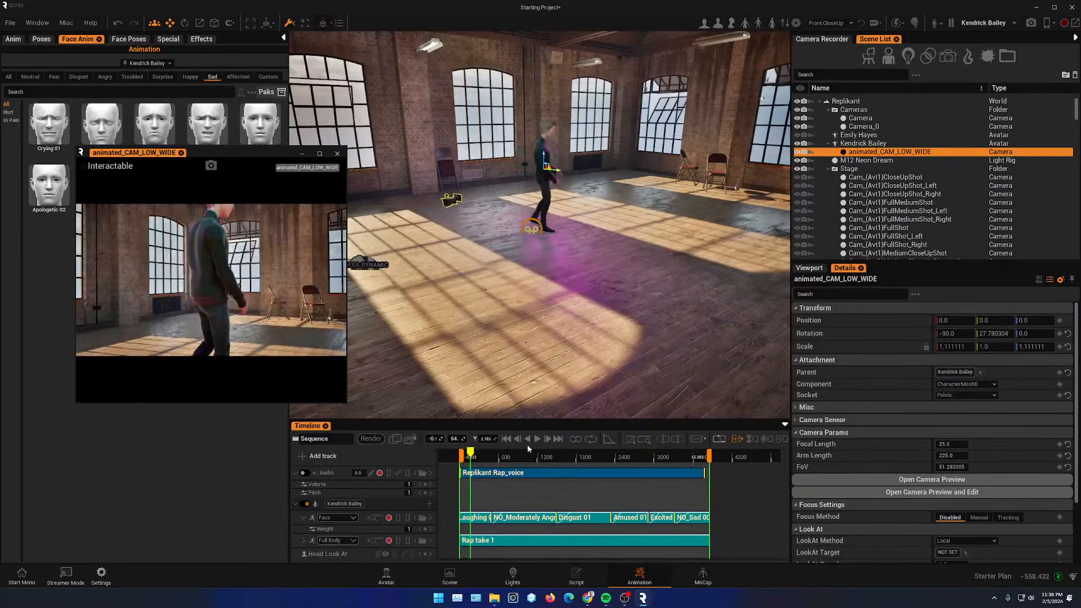
pyautogui.click(537, 439)
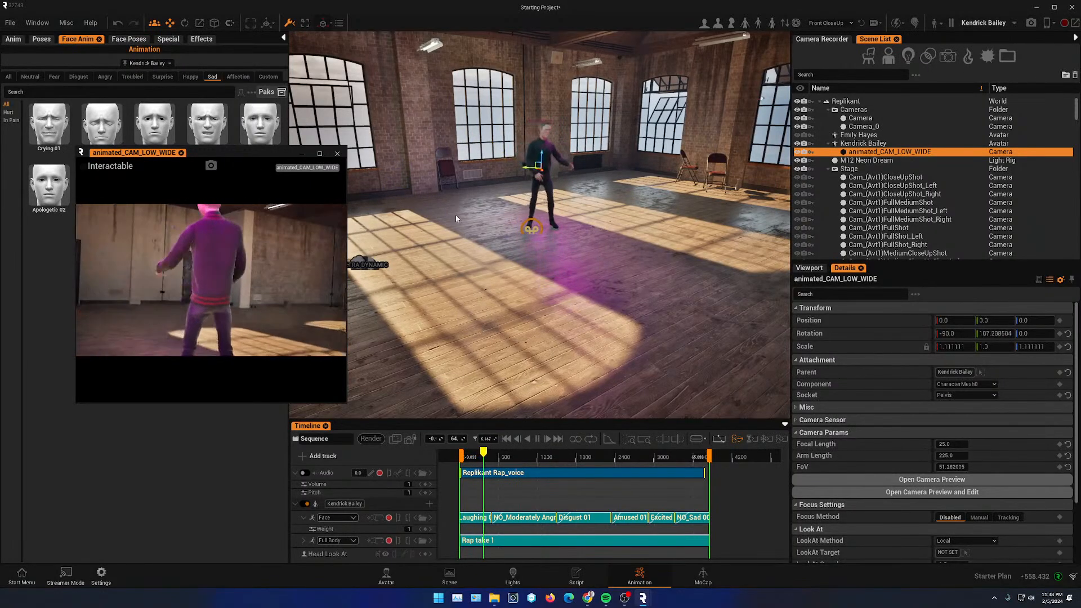
pyautogui.click(537, 439)
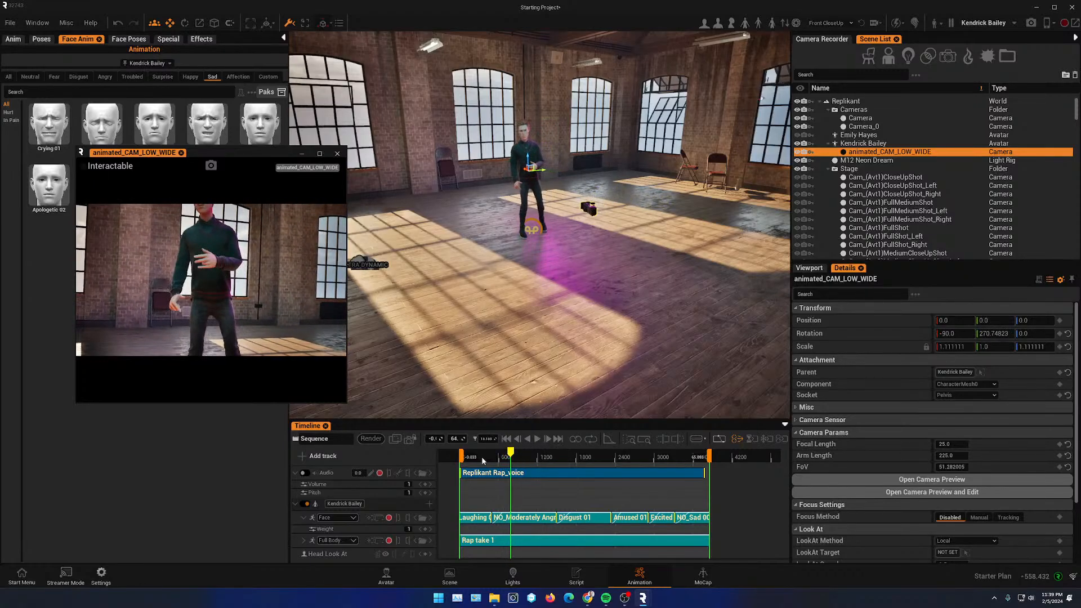
pyautogui.moveTo(482, 461); pyautogui.dragTo(574, 457)
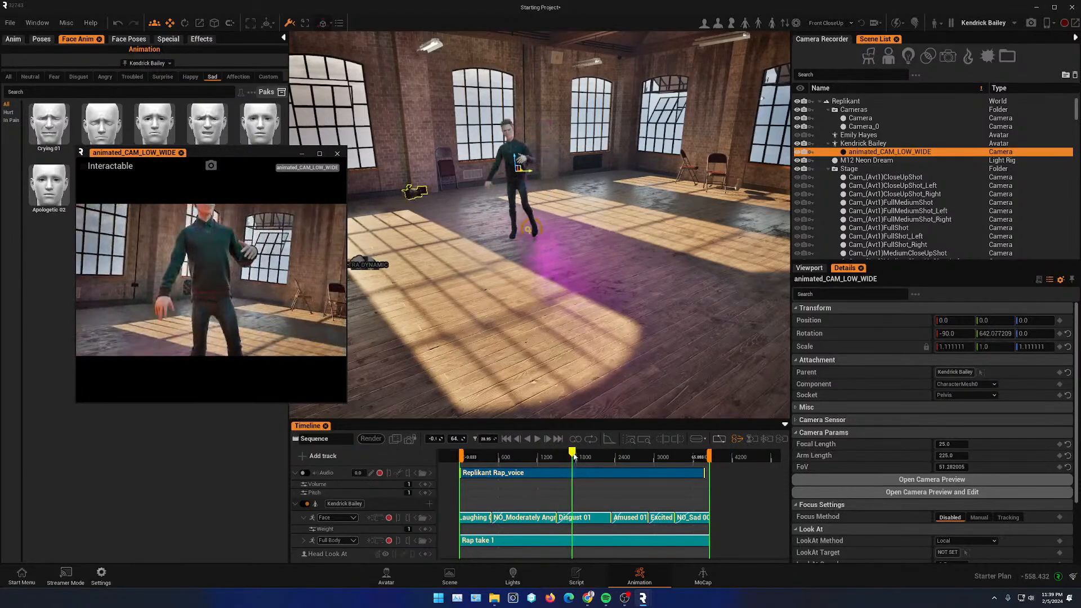
# - Examine the camera's Focus Settings and Look At options in the details
pyautogui.press('w')
pyautogui.moveTo(519, 248); pyautogui.dragTo(515, 238, button='right')
pyautogui.moveTo(515, 238); pyautogui.dragTo(508, 214, button='middle')
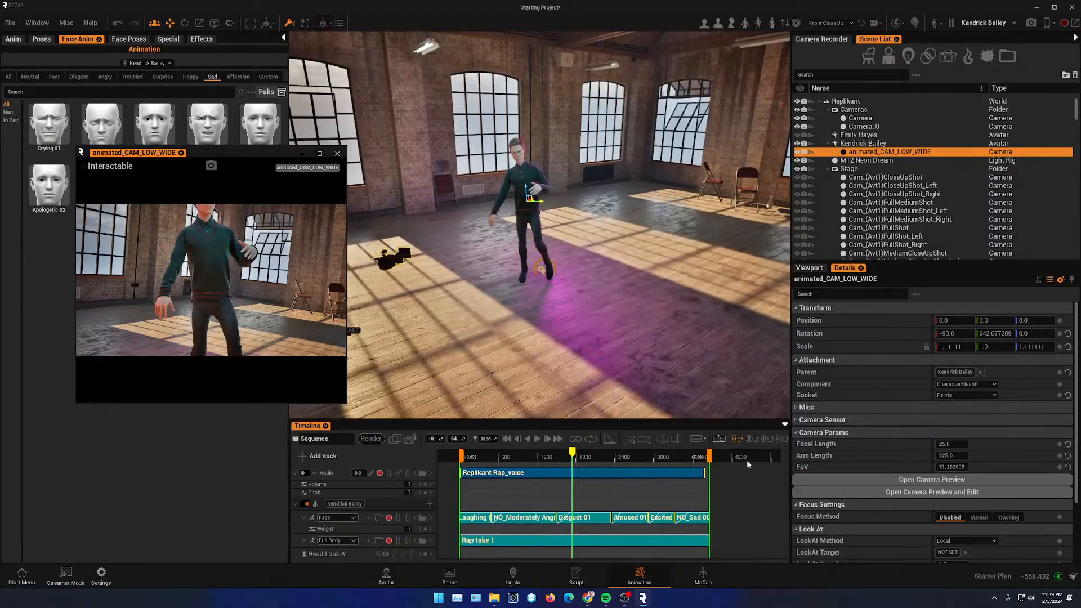
pyautogui.scroll(-3, 1002, 463)
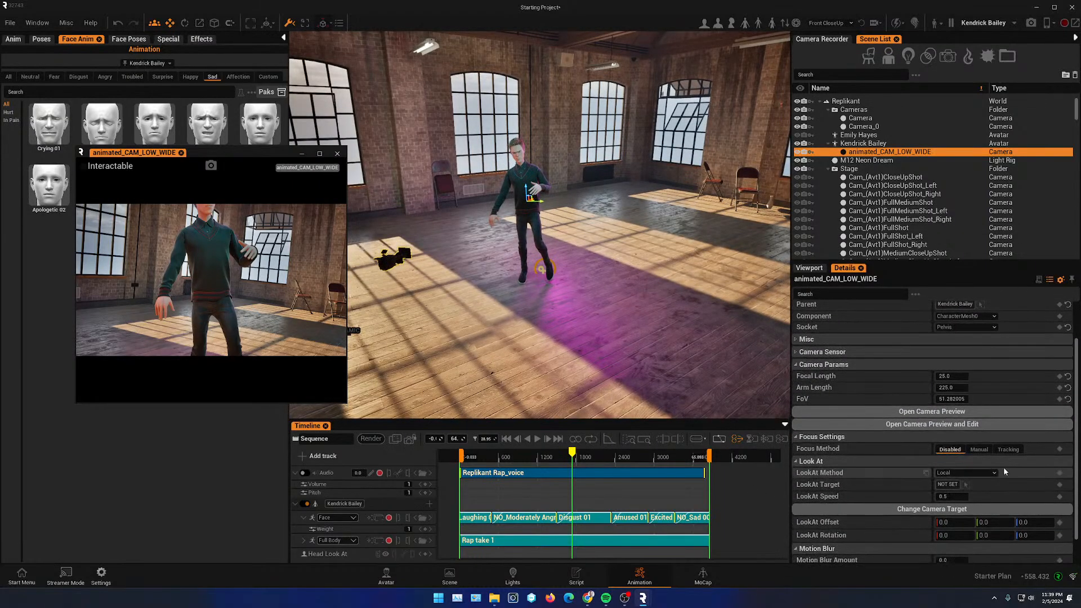
pyautogui.scroll(-2, 1026, 484)
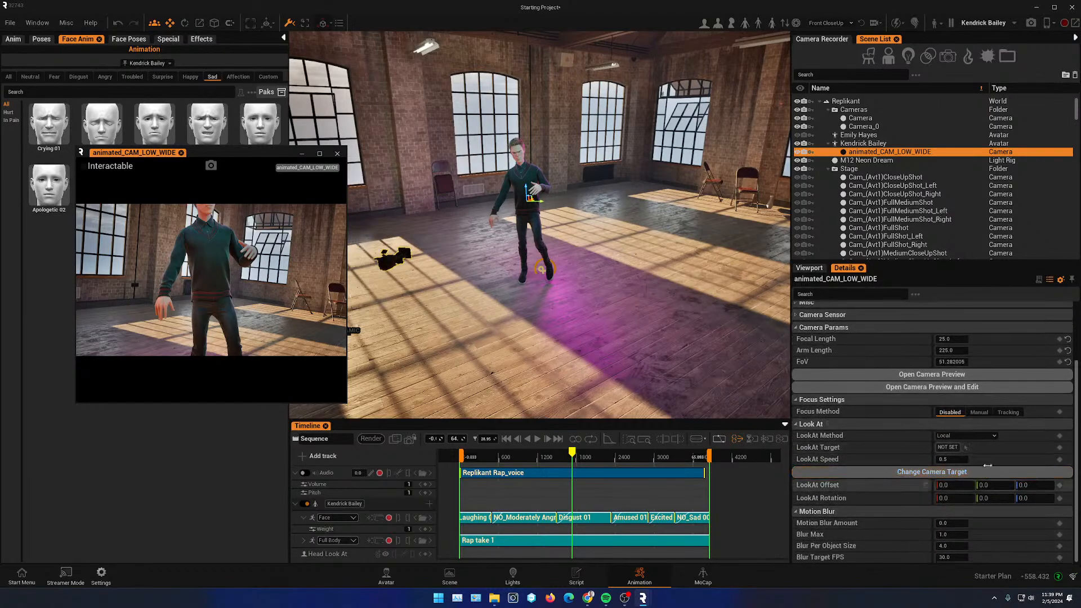
pyautogui.click(958, 471)
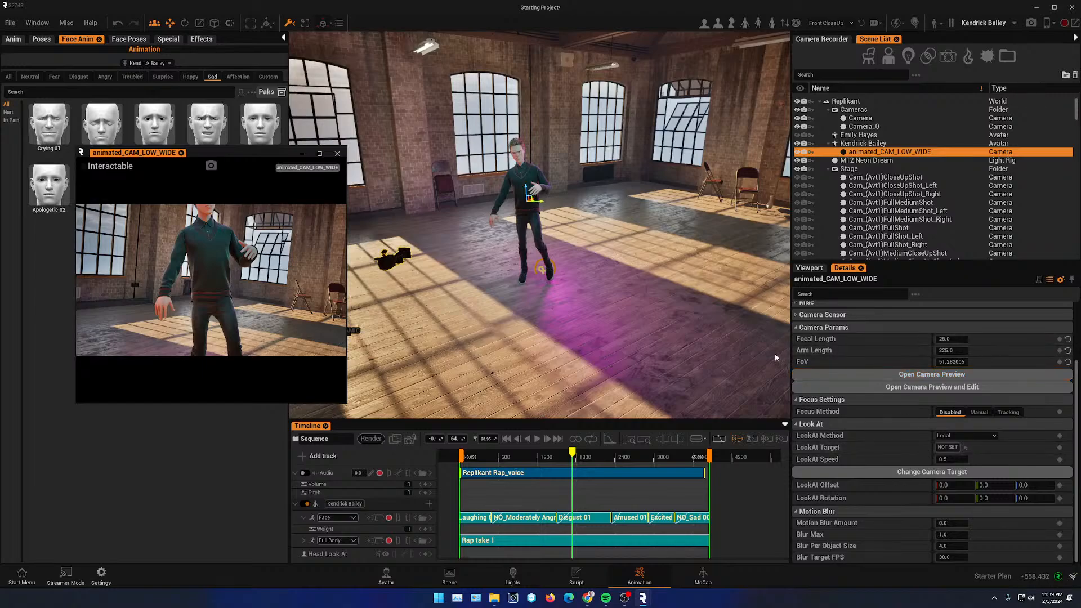
pyautogui.scroll(4, 890, 415)
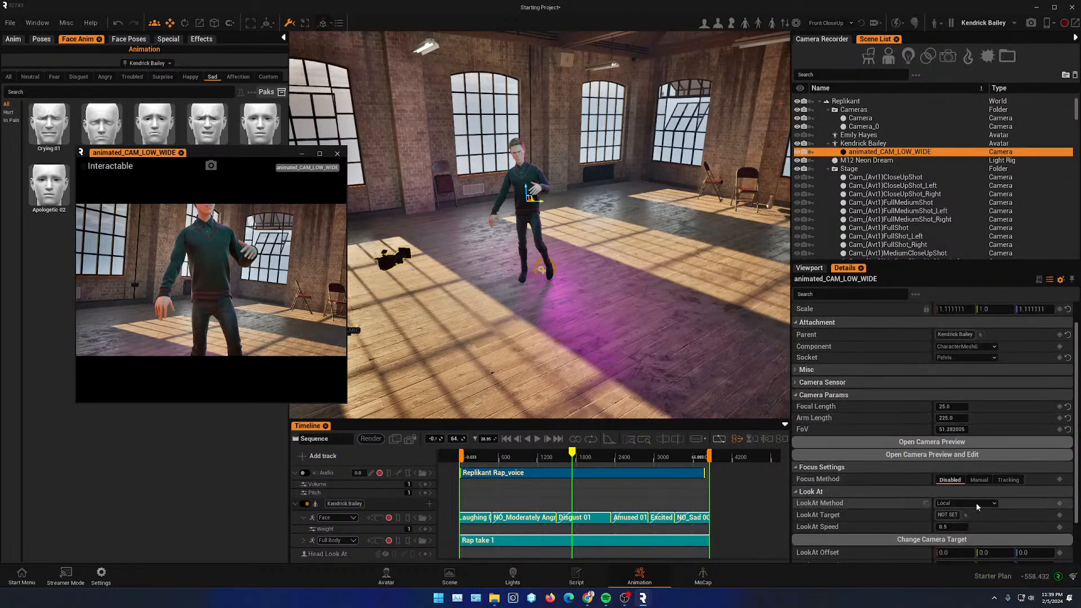
pyautogui.click(977, 507)
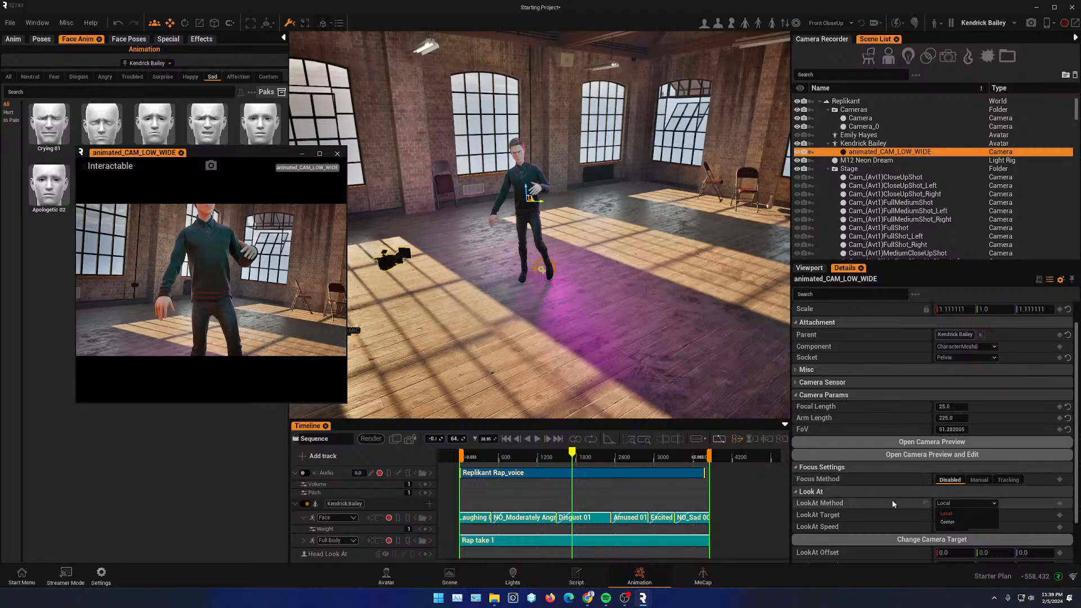
pyautogui.scroll(-3, 892, 499)
pyautogui.scroll(4, 892, 499)
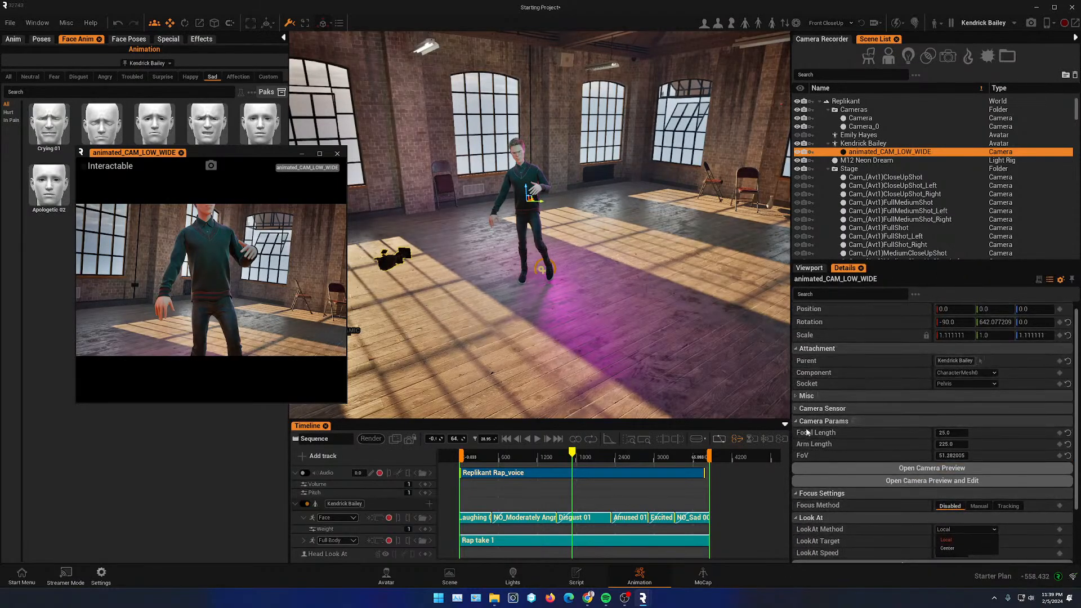
pyautogui.scroll(-3, 878, 467)
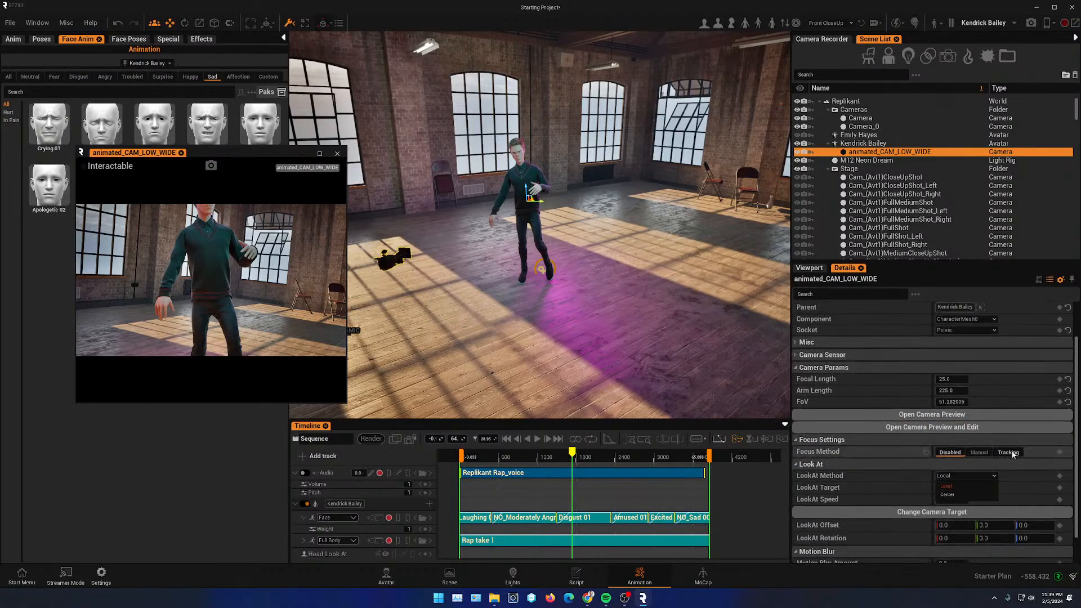
pyautogui.click(1011, 454)
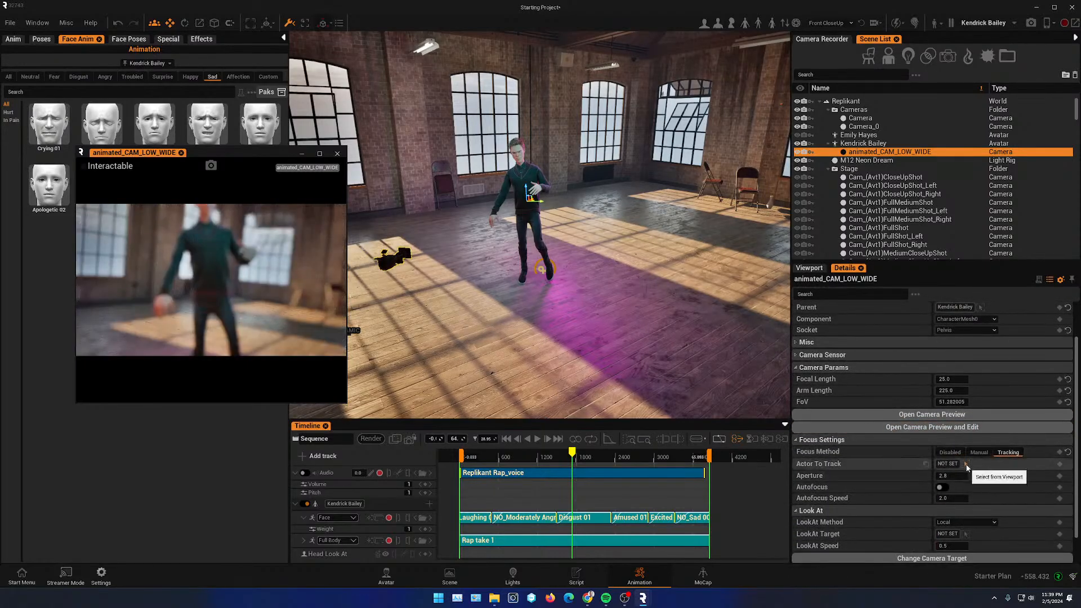
pyautogui.click(966, 465)
pyautogui.click(532, 177)
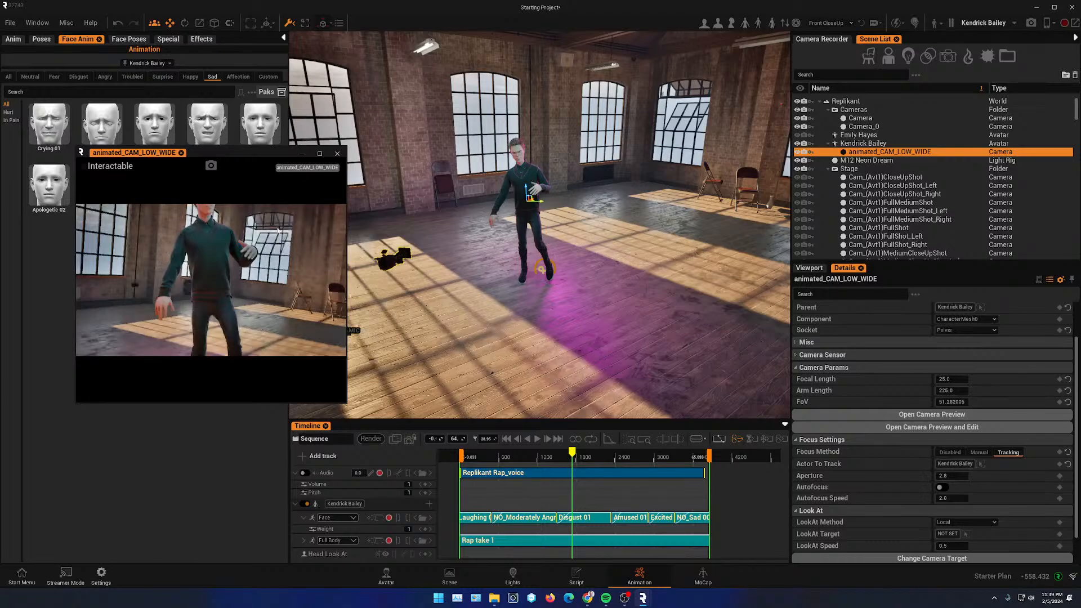
pyautogui.click(959, 477)
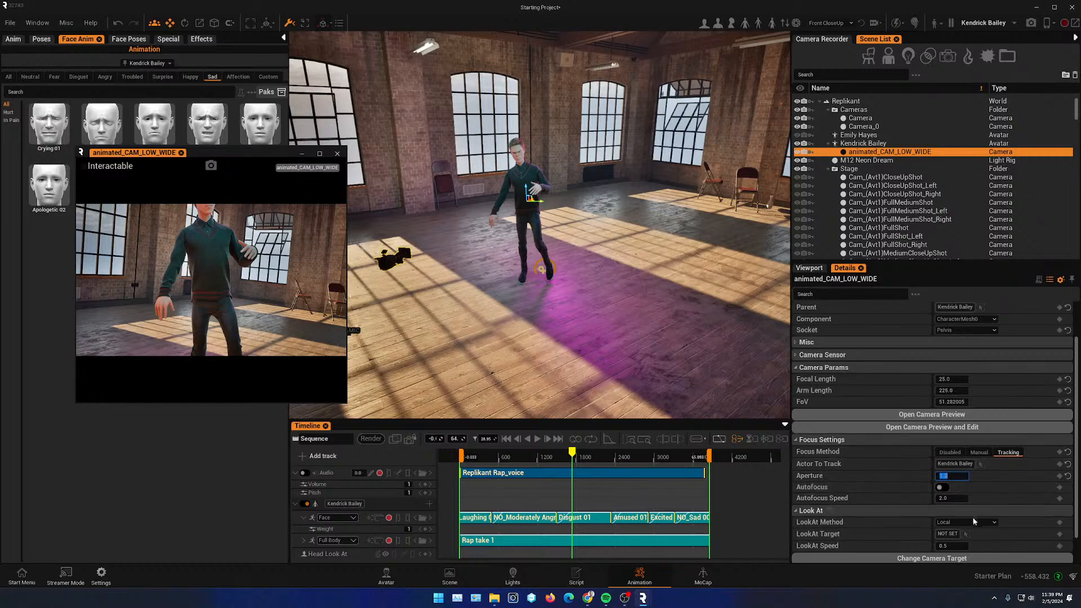
# - Try setting the camera's Look At target to Kendrick Bailey with the Local method
pyautogui.click(989, 522)
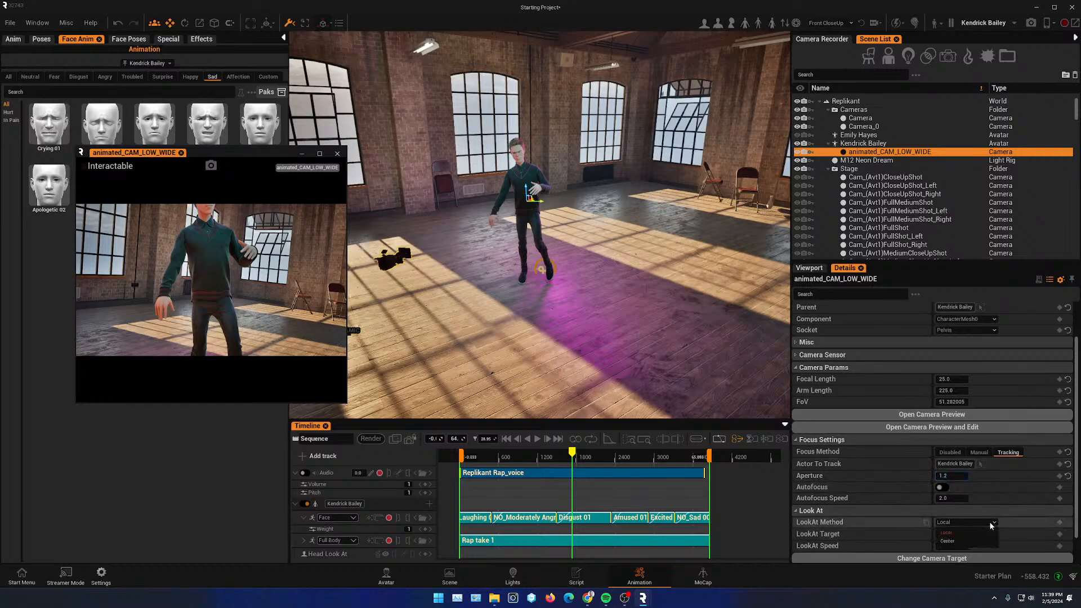
pyautogui.click(949, 532)
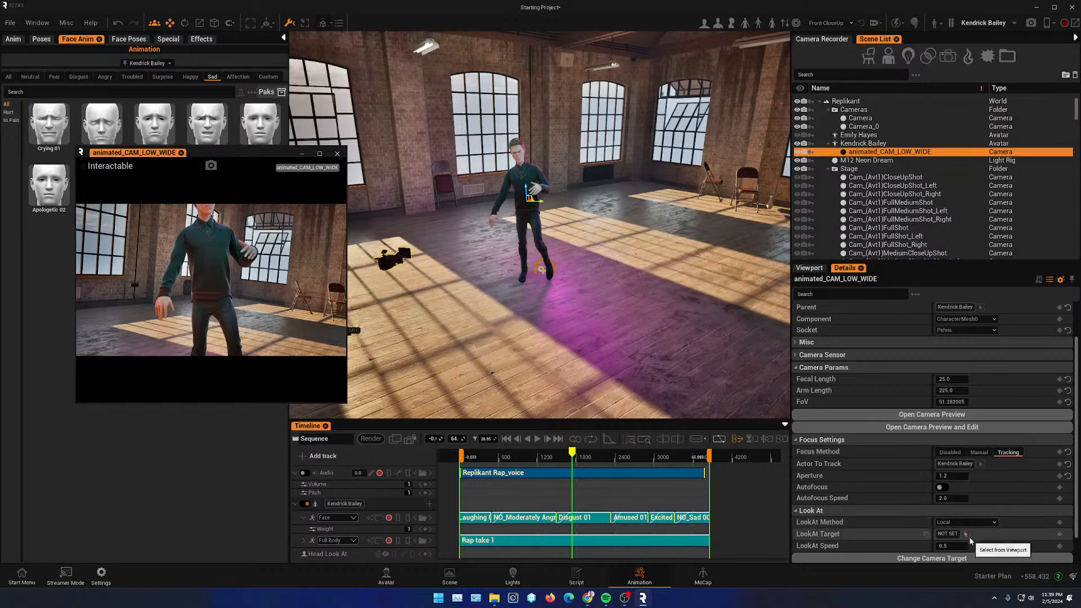
pyautogui.click(529, 175)
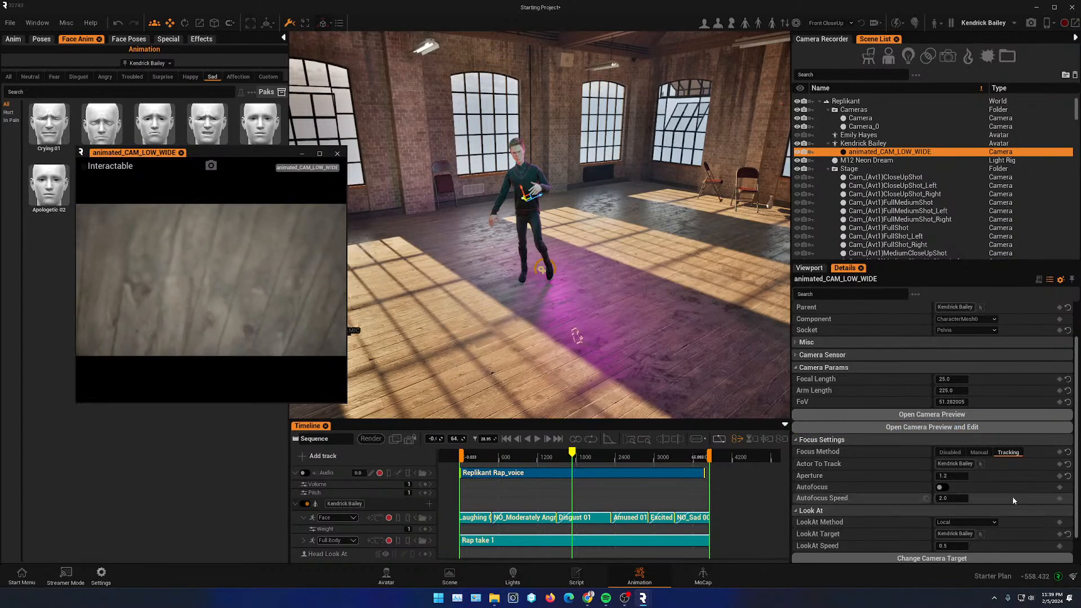
pyautogui.click(998, 454)
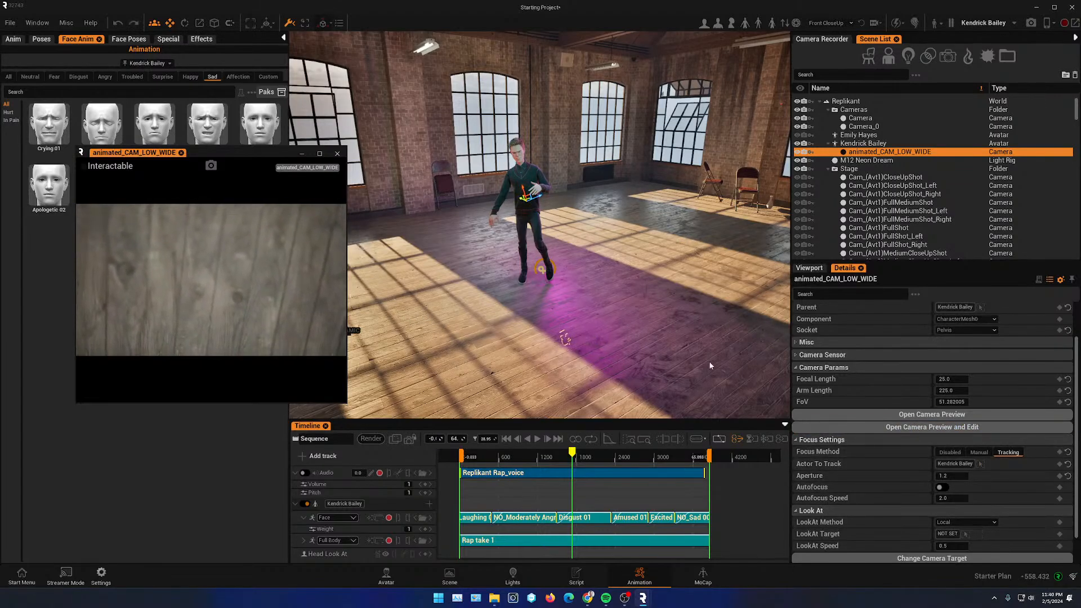
pyautogui.moveTo(533, 458); pyautogui.dragTo(574, 466)
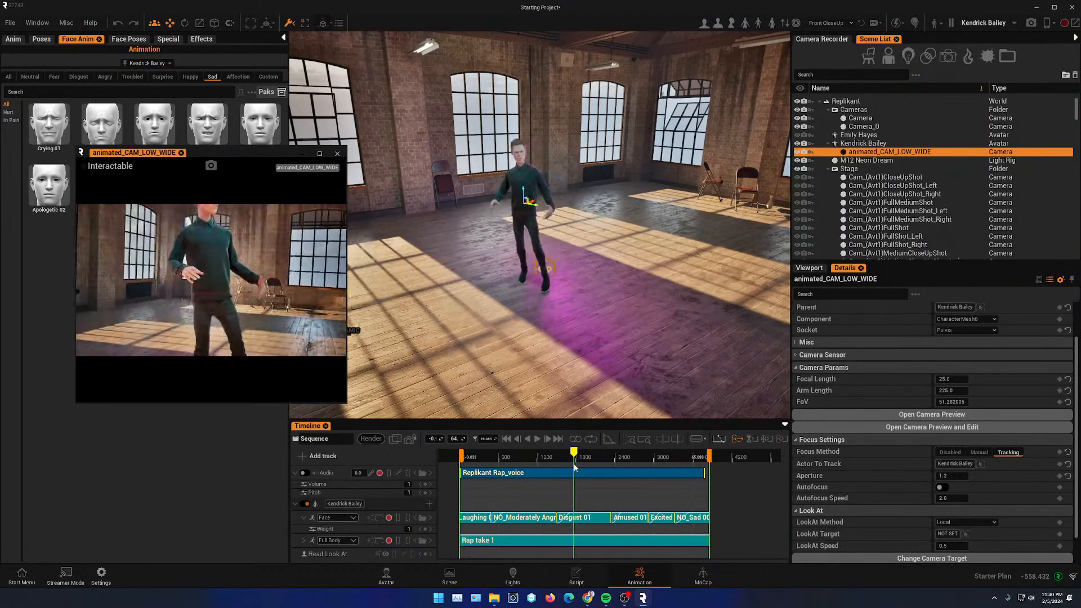
pyautogui.scroll(2, 846, 380)
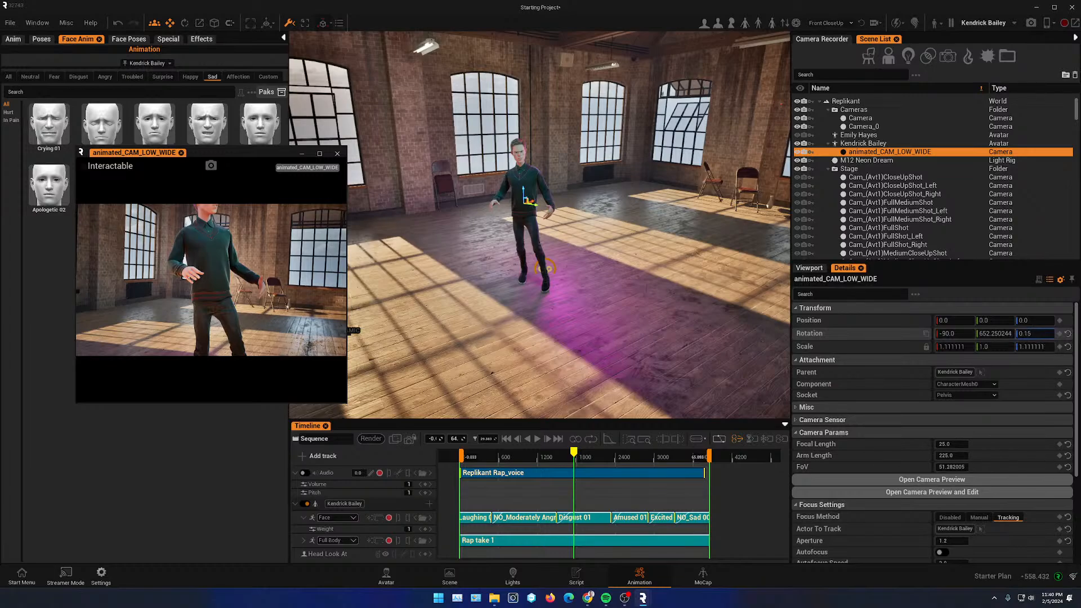
# - Undo the recent rotation edits on the animated_CAM_LOW_WIDE camera
pyautogui.hotkey('ctrl', 'z')
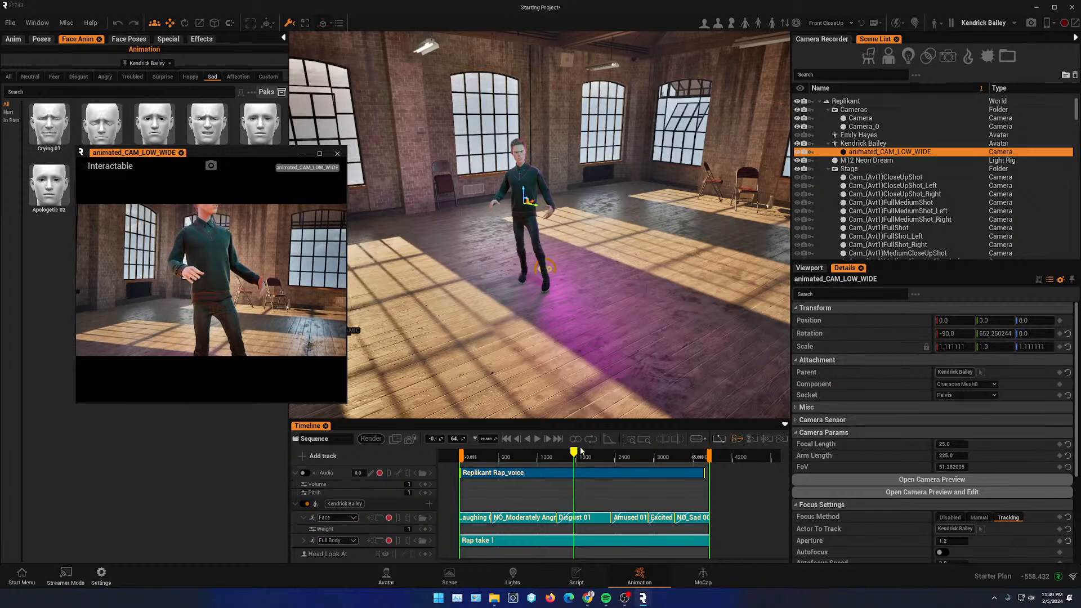
pyautogui.moveTo(582, 450)
pyautogui.mouseDown()
pyautogui.moveTo(551, 452)
pyautogui.moveTo(570, 450)
pyautogui.mouseUp()
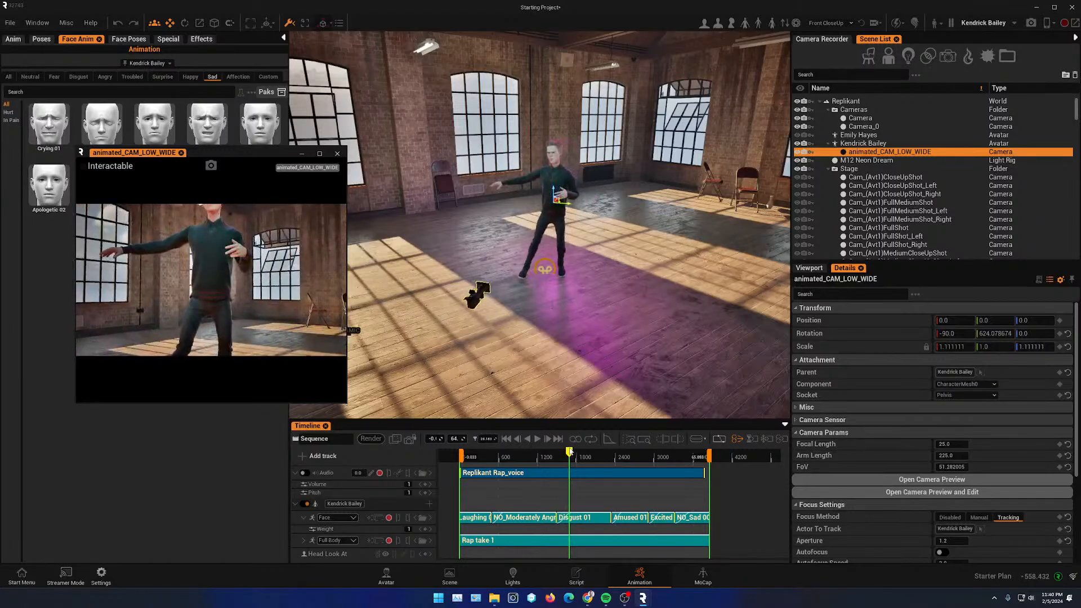
pyautogui.moveTo(1035, 333)
pyautogui.mouseDown()
pyautogui.moveTo(1048, 333)
pyautogui.moveTo(1013, 333)
pyautogui.moveTo(1047, 334)
pyautogui.mouseUp()
pyautogui.hotkey('ctrl', 'z')
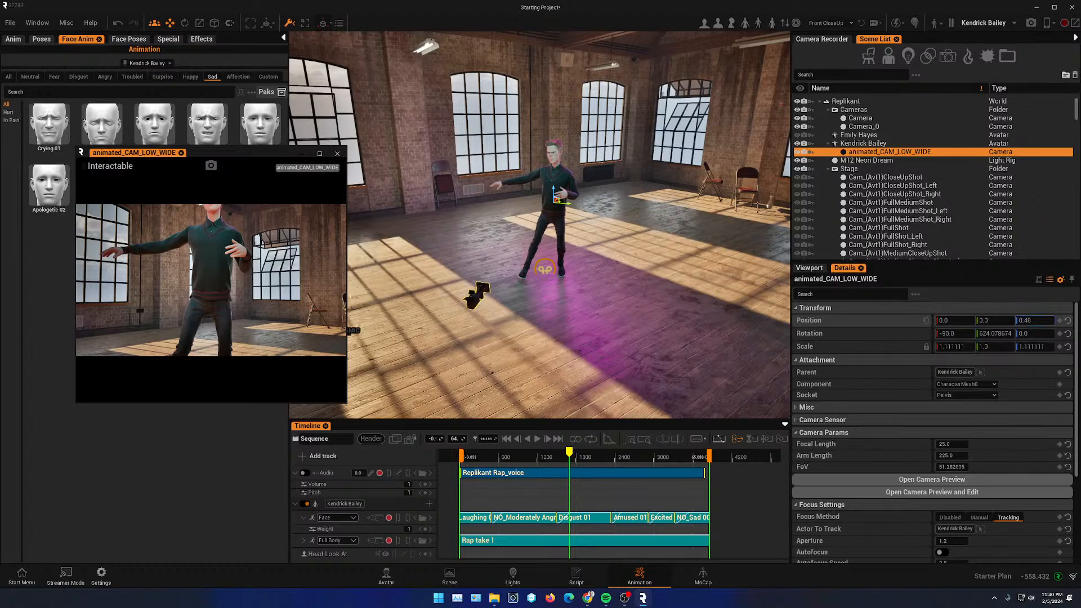
# - Offset the camera's position to about -34.6 Y and 118.4 Z, and play the sequence to check the shot
pyautogui.moveTo(1035, 320); pyautogui.dragTo(1070, 320)
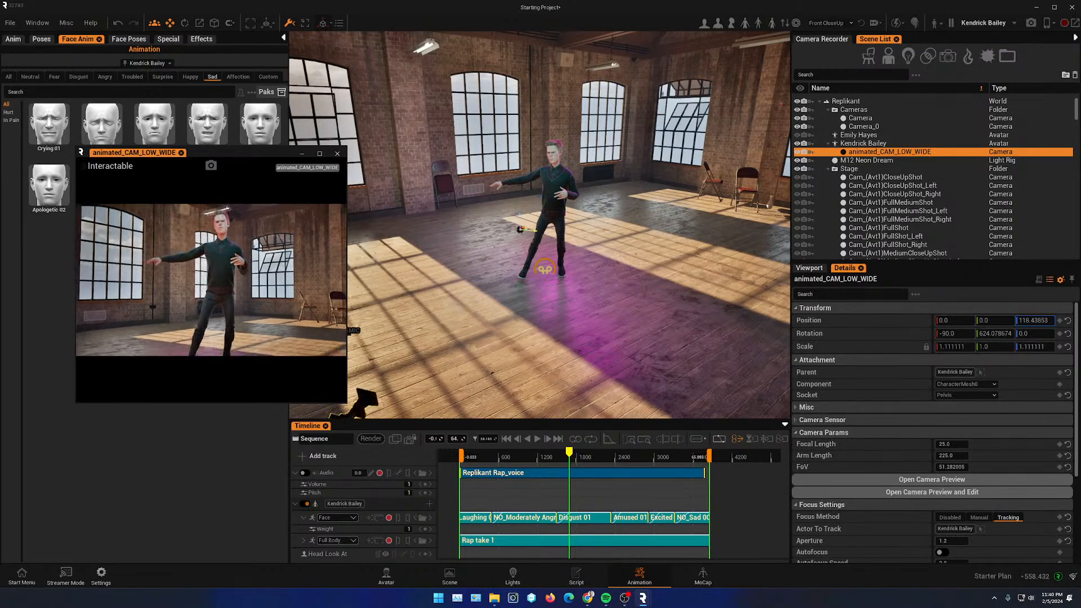
pyautogui.moveTo(998, 316); pyautogui.dragTo(981, 316)
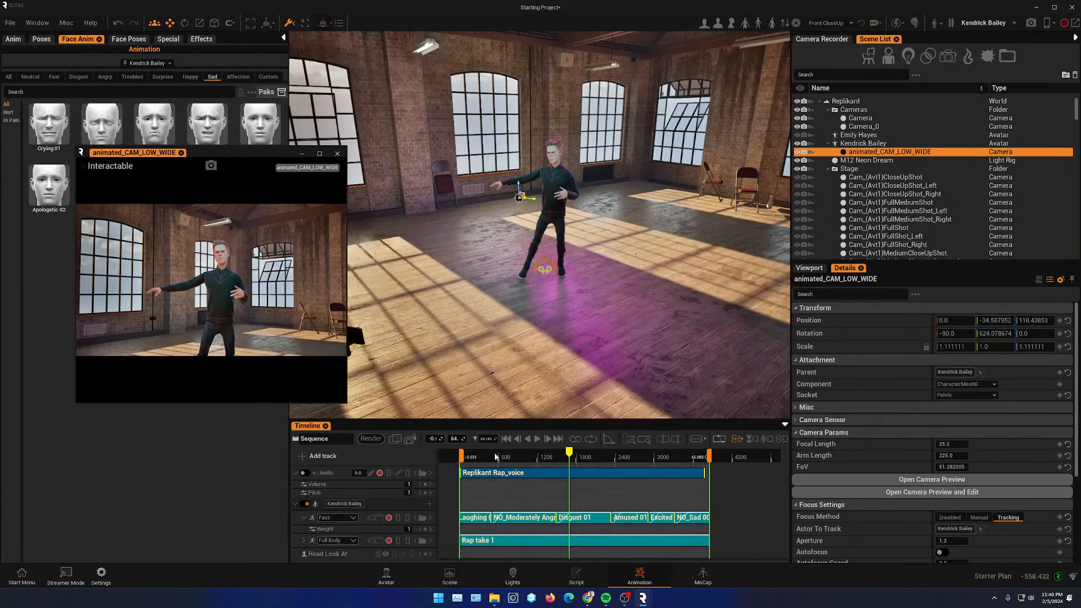
pyautogui.click(538, 439)
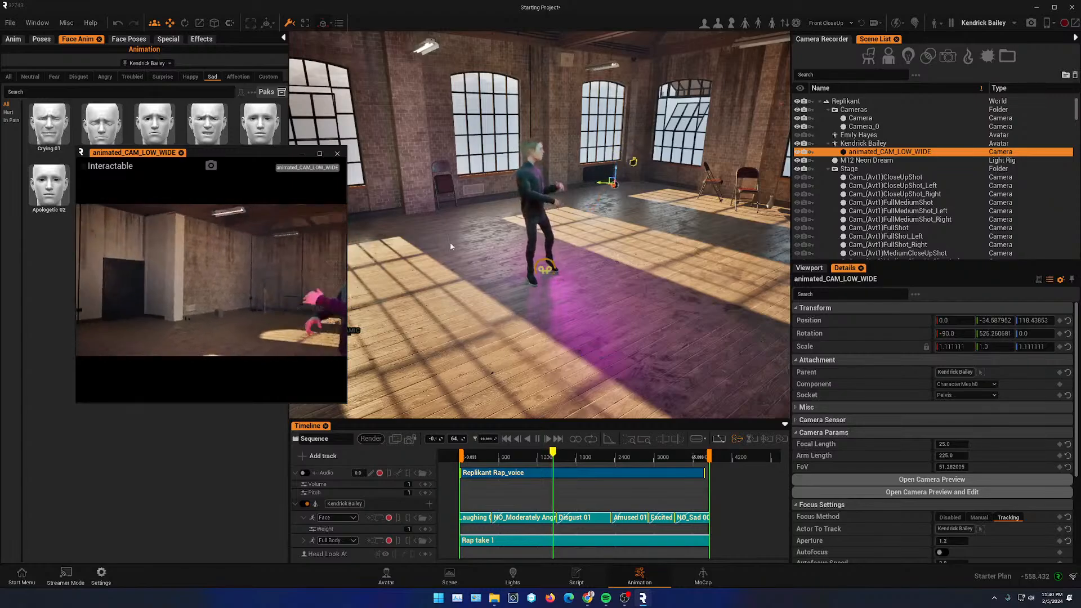
pyautogui.click(538, 440)
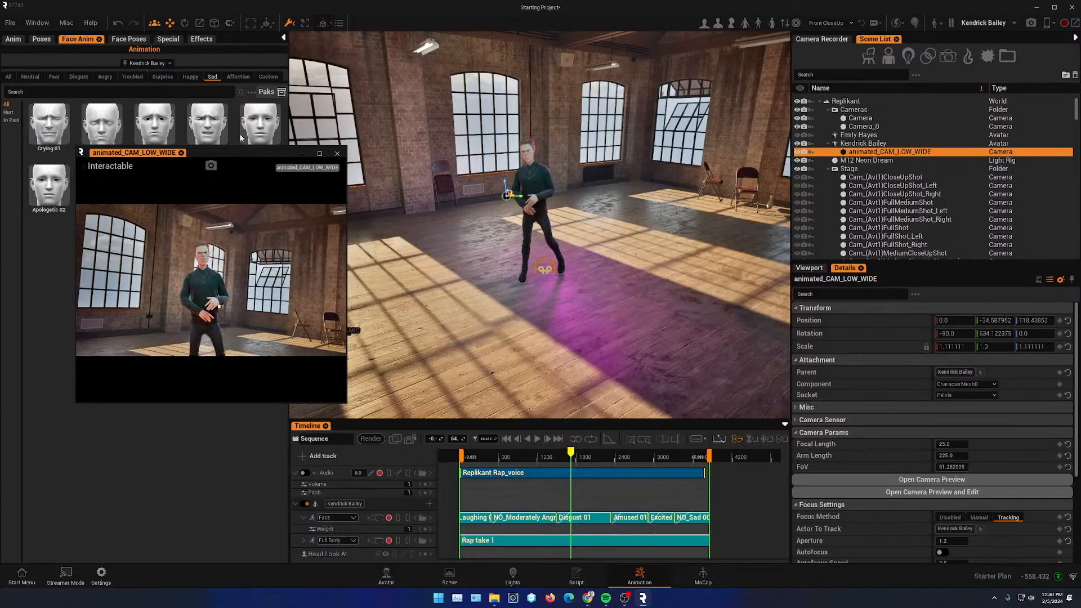
# - Close the camera preview window
pyautogui.moveTo(241, 154); pyautogui.dragTo(209, 163)
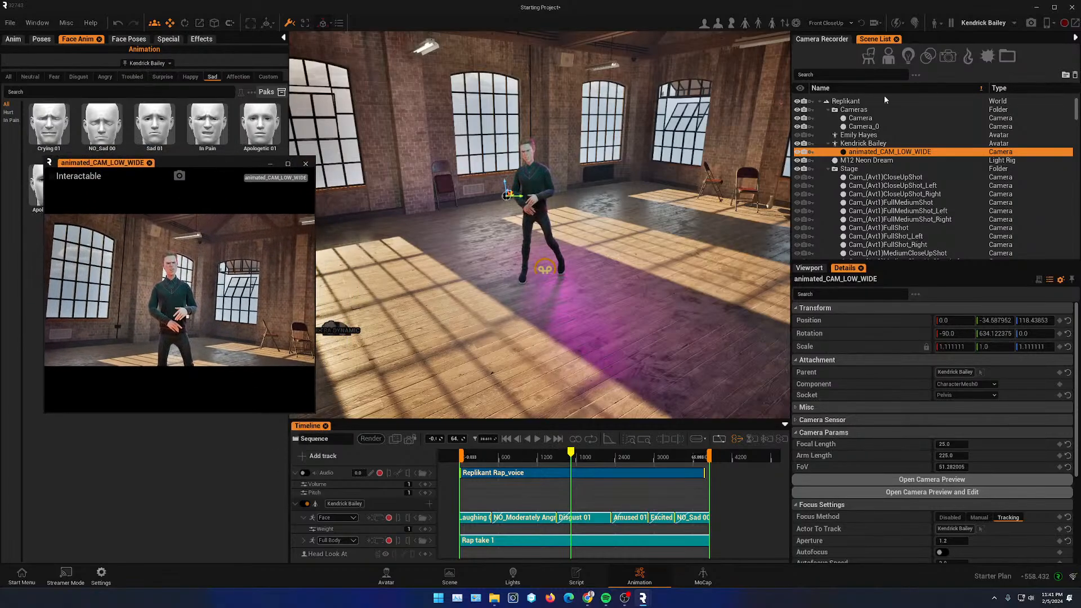
pyautogui.moveTo(560, 458); pyautogui.dragTo(517, 458)
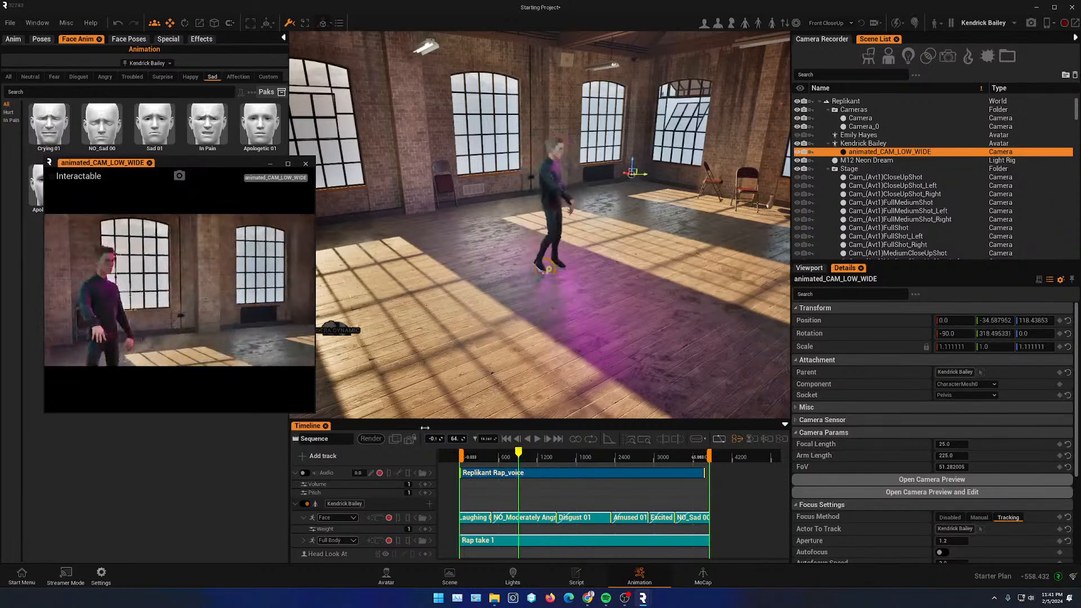
pyautogui.click(271, 166)
pyautogui.scroll(-5, 568, 296)
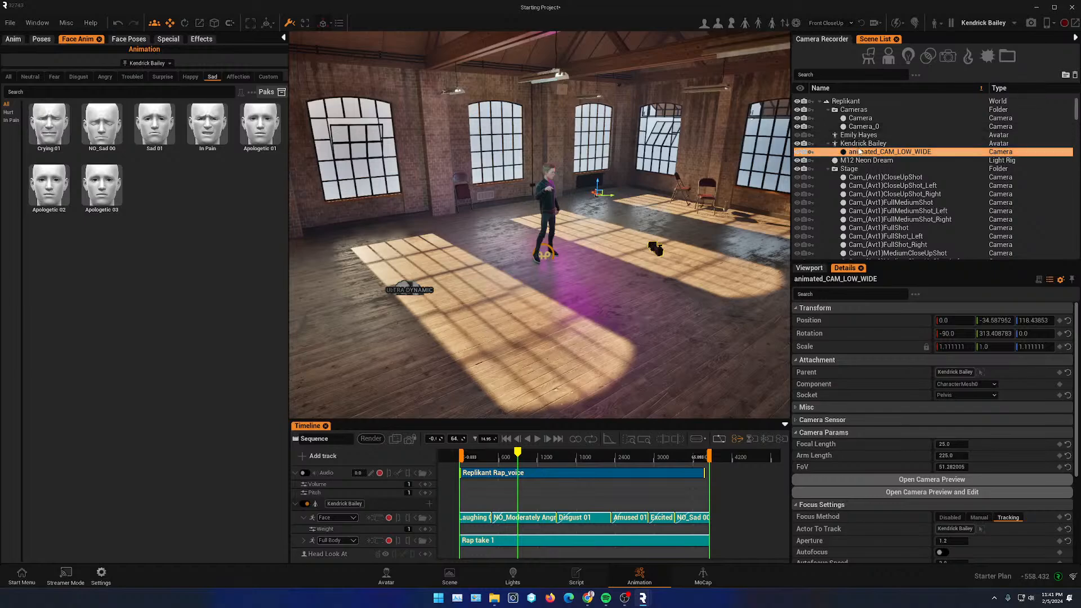
# - Create a new camera from the viewport, framed on Kendrick Bailey from the front near the sequence start
pyautogui.click(858, 145)
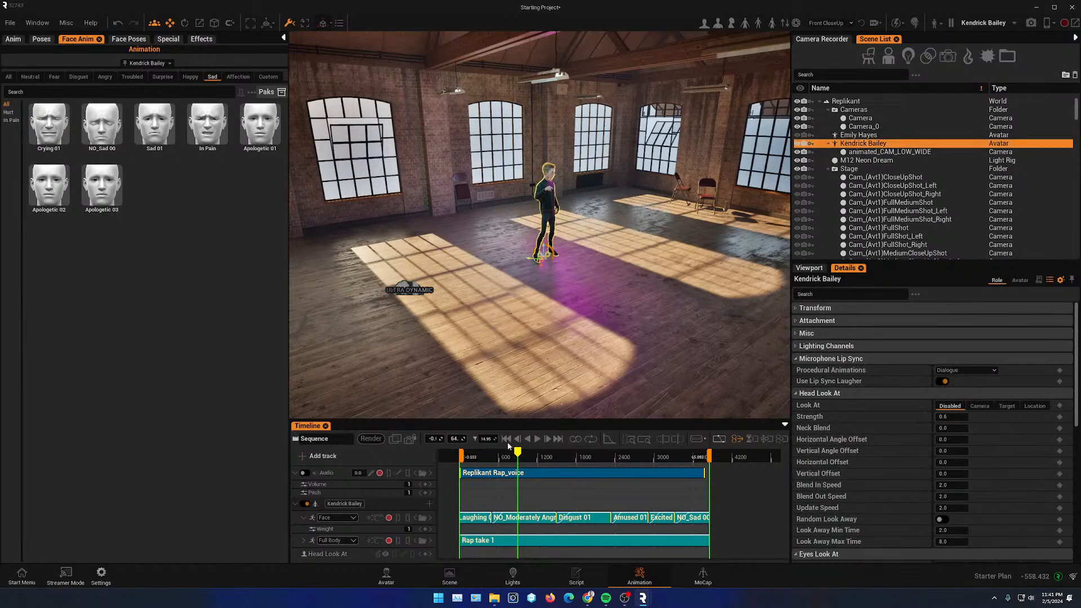
pyautogui.moveTo(524, 457)
pyautogui.mouseDown()
pyautogui.moveTo(448, 455)
pyautogui.moveTo(515, 454)
pyautogui.mouseUp()
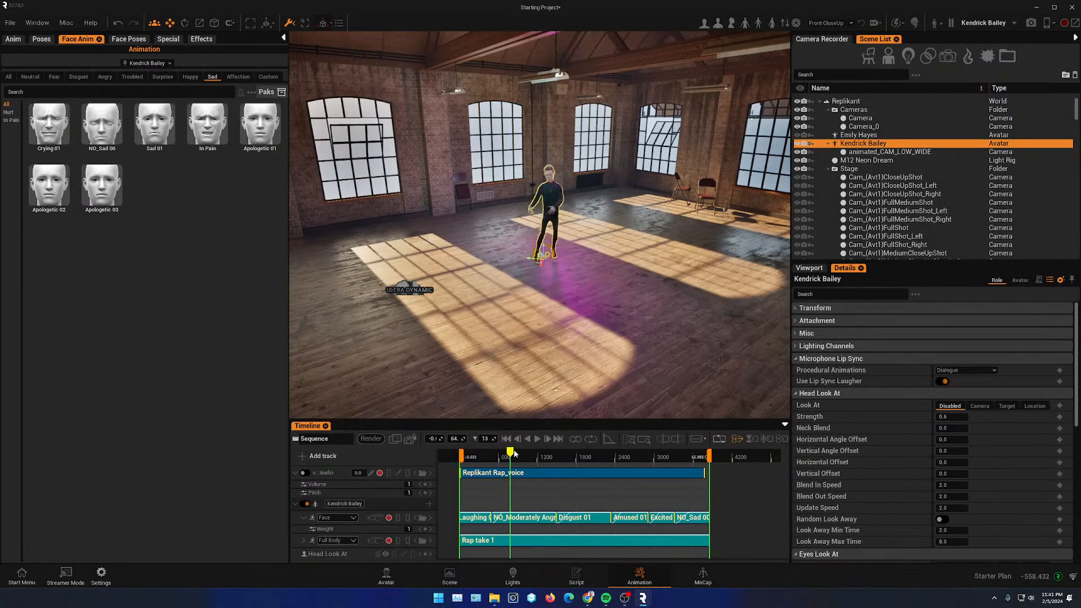
pyautogui.moveTo(580, 457); pyautogui.dragTo(478, 449)
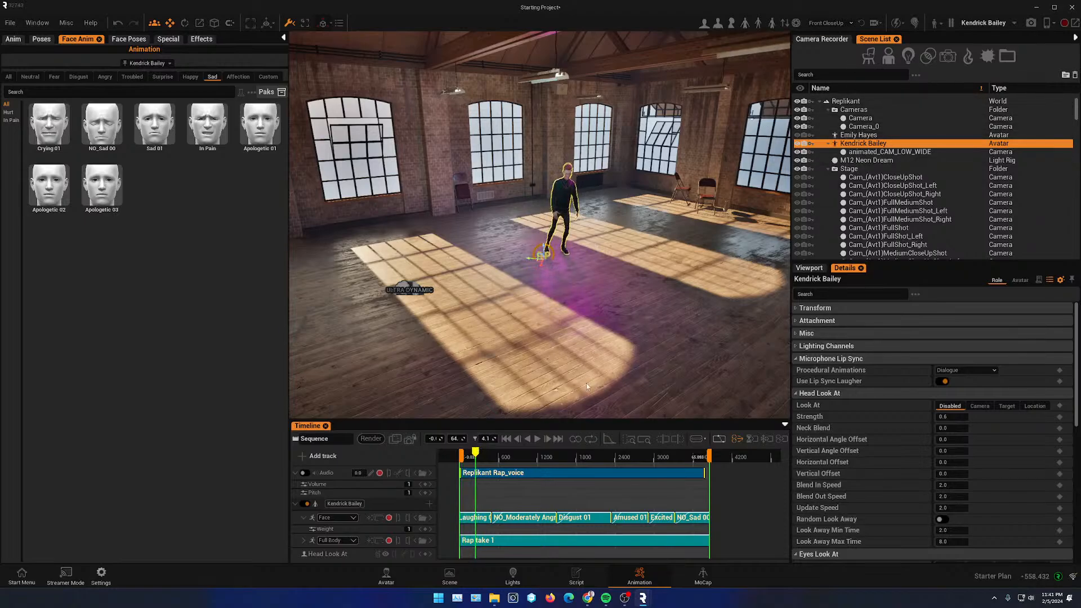
pyautogui.keyDown('alt'); pyautogui.moveTo(581, 315); pyautogui.dragTo(490, 284); pyautogui.keyUp('alt')
pyautogui.scroll(5, 582, 316)
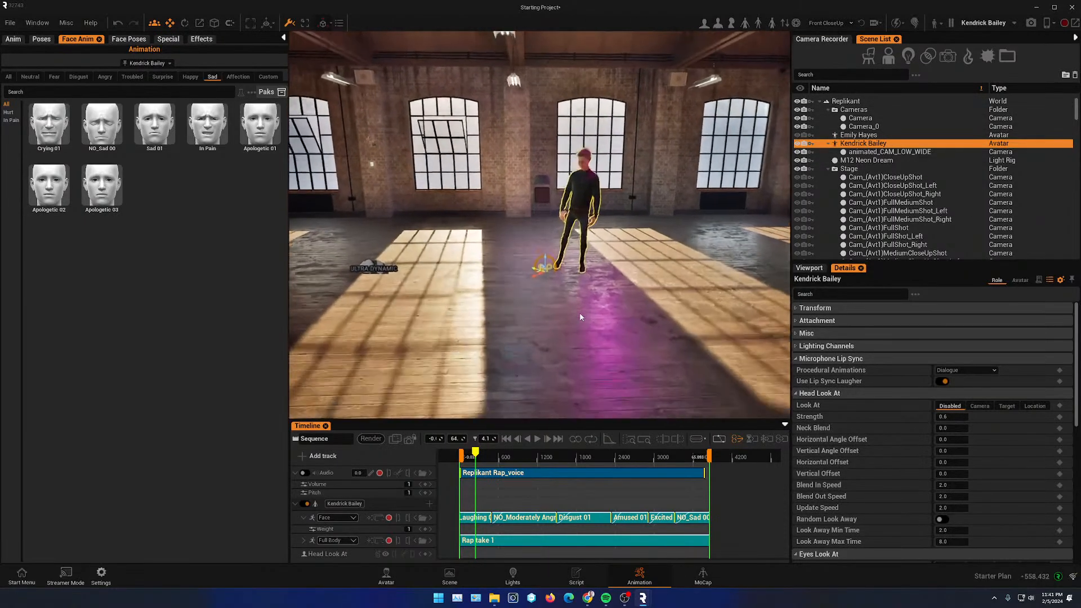
pyautogui.keyDown('alt'); pyautogui.moveTo(599, 314); pyautogui.dragTo(613, 304); pyautogui.keyUp('alt')
pyautogui.scroll(3, 606, 319)
pyautogui.moveTo(636, 332); pyautogui.dragTo(603, 318, button='middle')
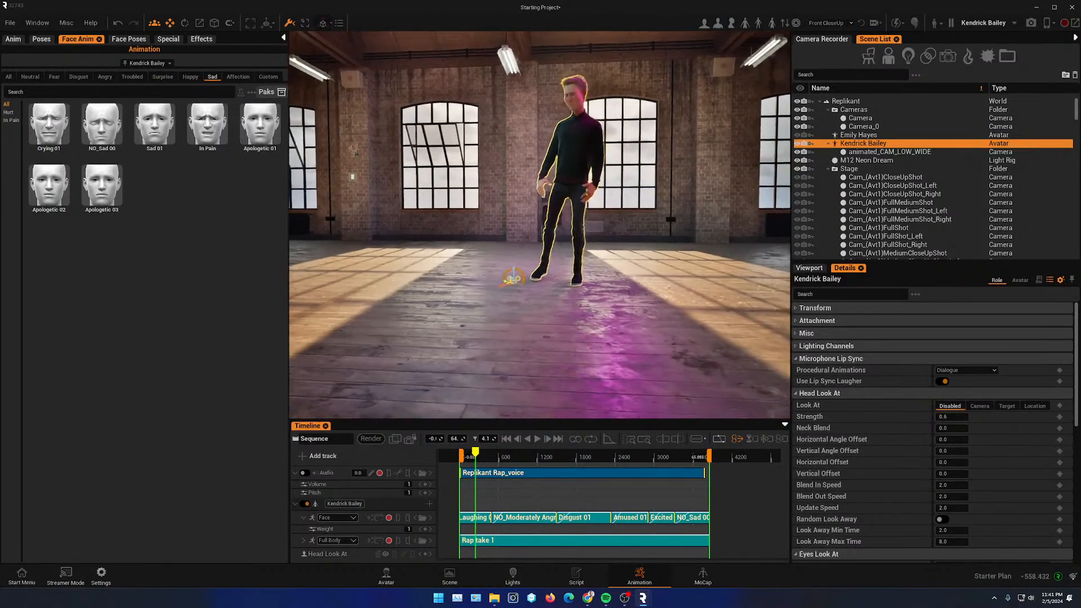
pyautogui.keyDown('alt'); pyautogui.moveTo(619, 329); pyautogui.dragTo(619, 322); pyautogui.keyUp('alt')
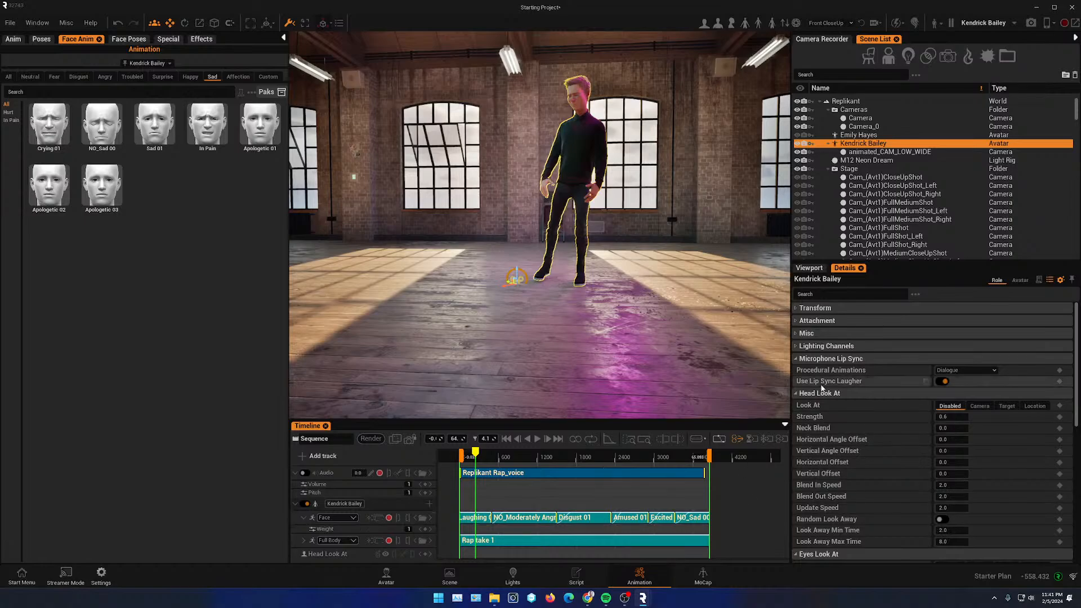
pyautogui.click(810, 268)
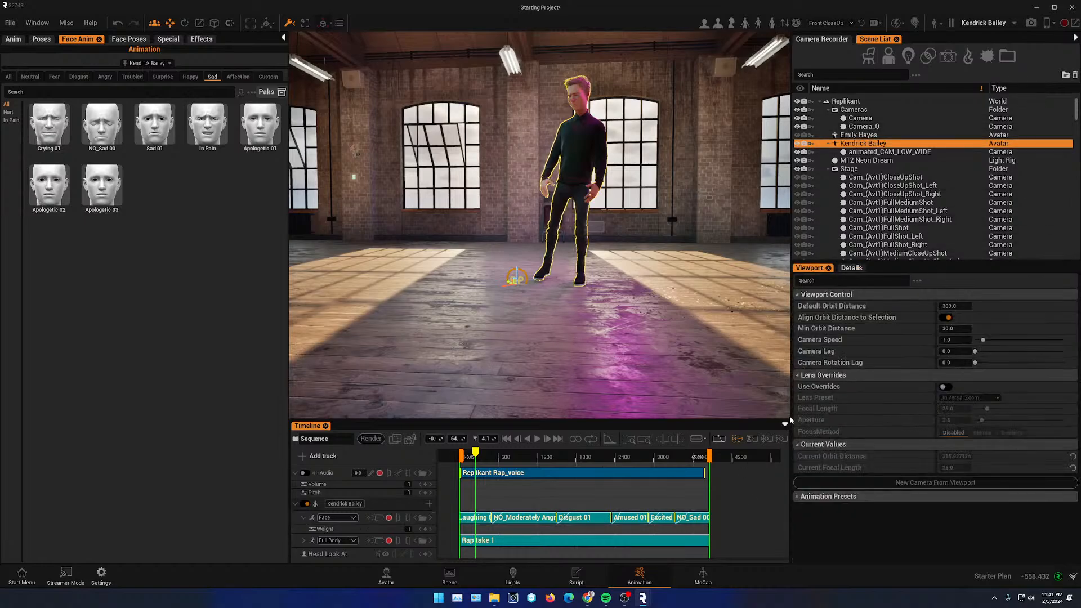
pyautogui.click(917, 482)
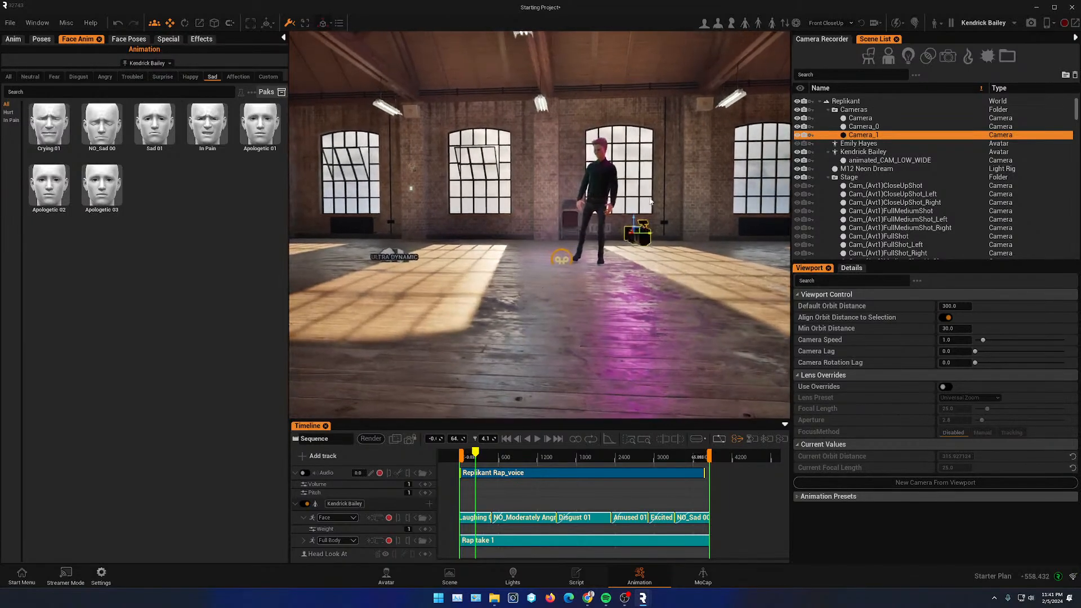
# - Reset the new camera's position to zero
pyautogui.moveTo(636, 223); pyautogui.dragTo(631, 319)
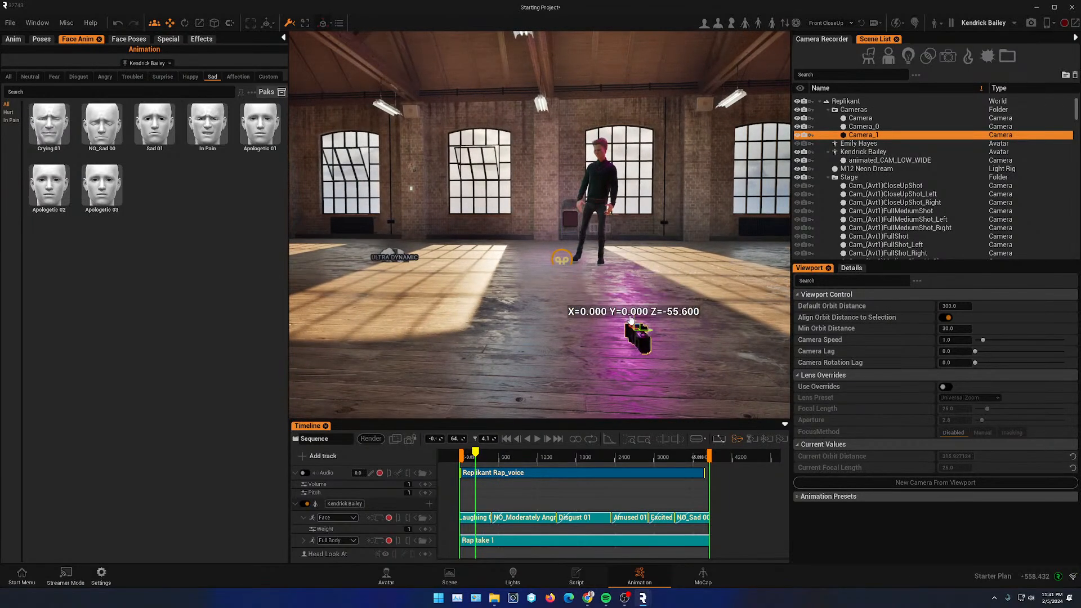
pyautogui.click(855, 269)
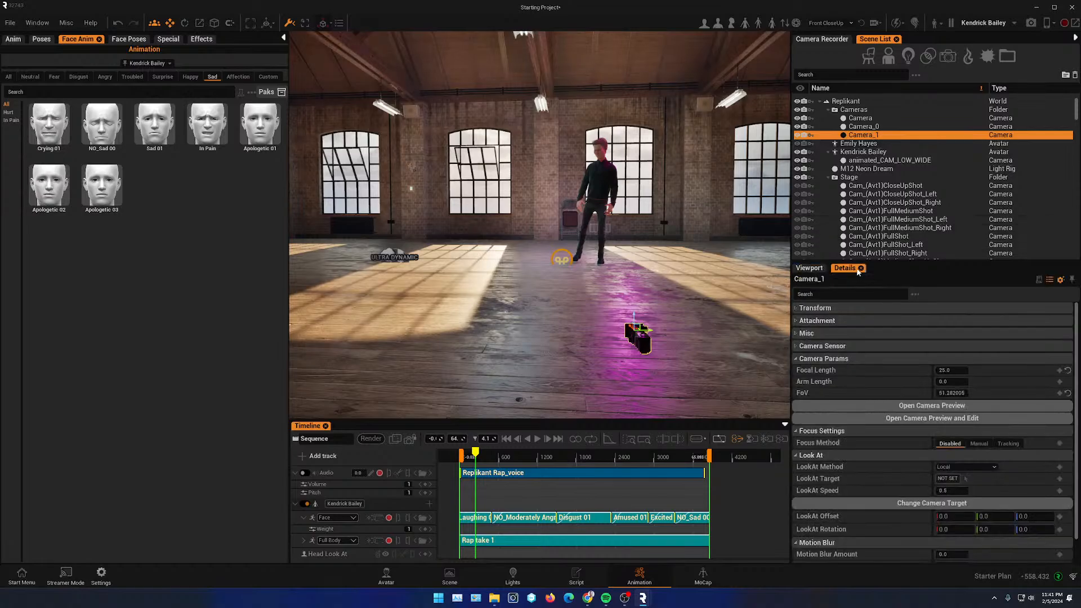
pyautogui.click(795, 308)
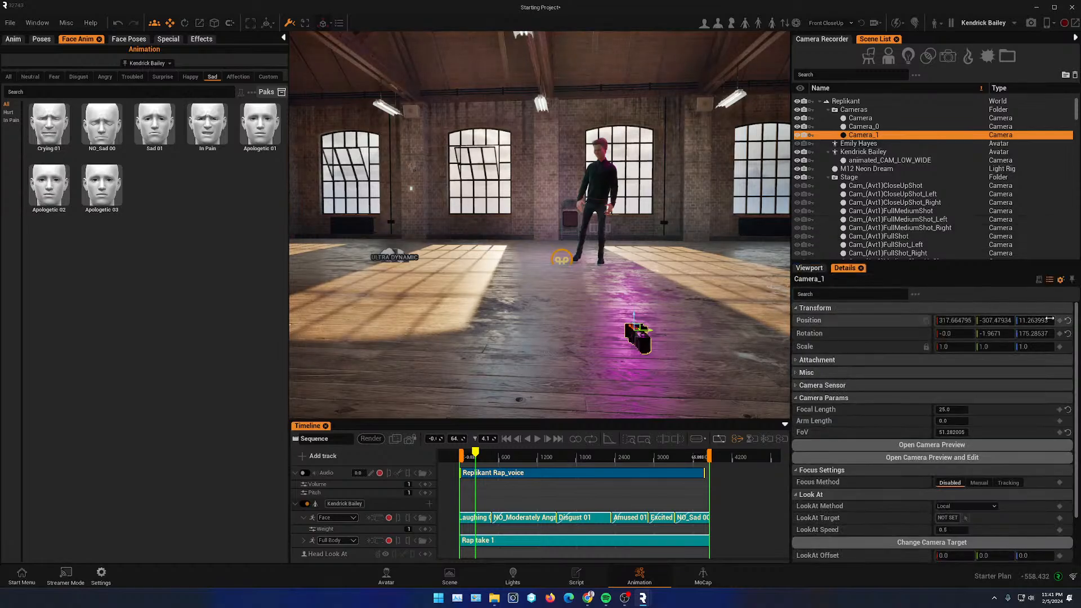
pyautogui.click(1070, 321)
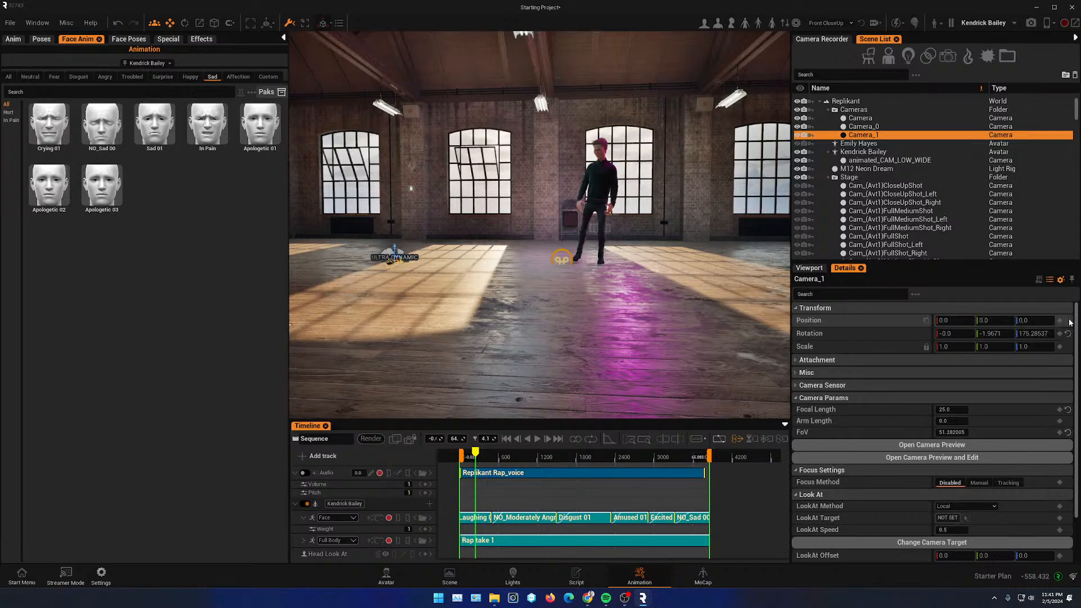
# - Raise the new camera to about 8 on Z and set its arm length to 223
pyautogui.moveTo(414, 264); pyautogui.dragTo(691, 317)
pyautogui.scroll(10, 637, 287)
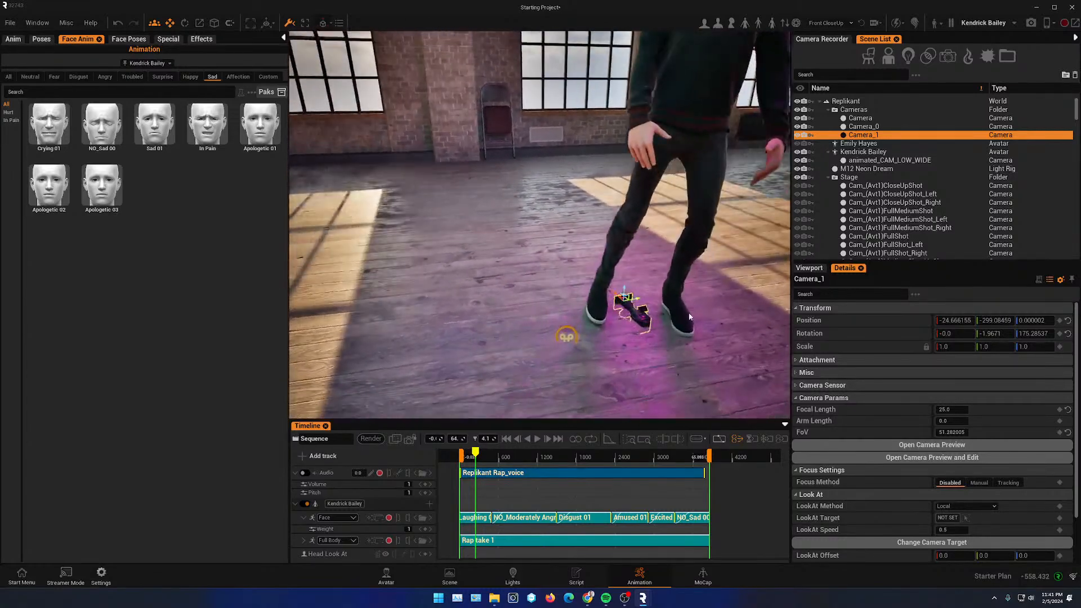
pyautogui.moveTo(625, 292); pyautogui.dragTo(619, 286)
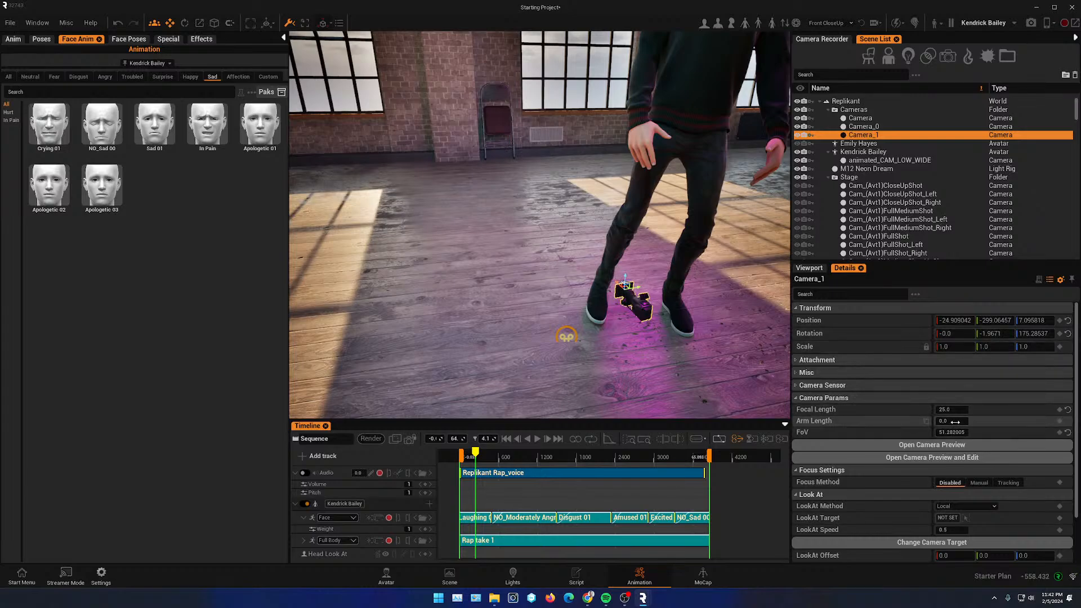
pyautogui.moveTo(955, 422); pyautogui.dragTo(992, 422)
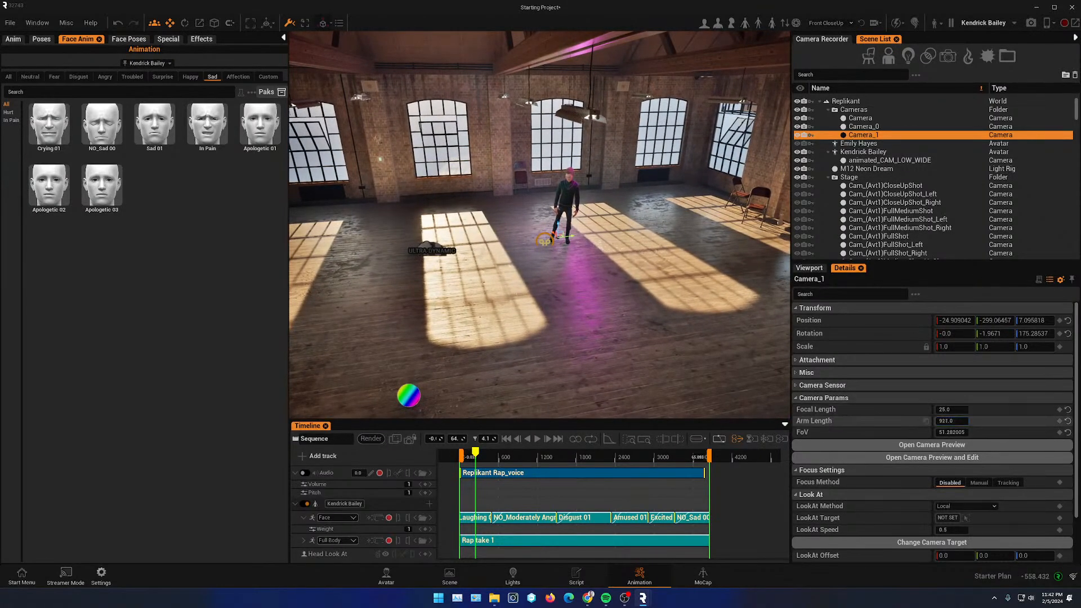
pyautogui.moveTo(926, 421); pyautogui.dragTo(645, 332)
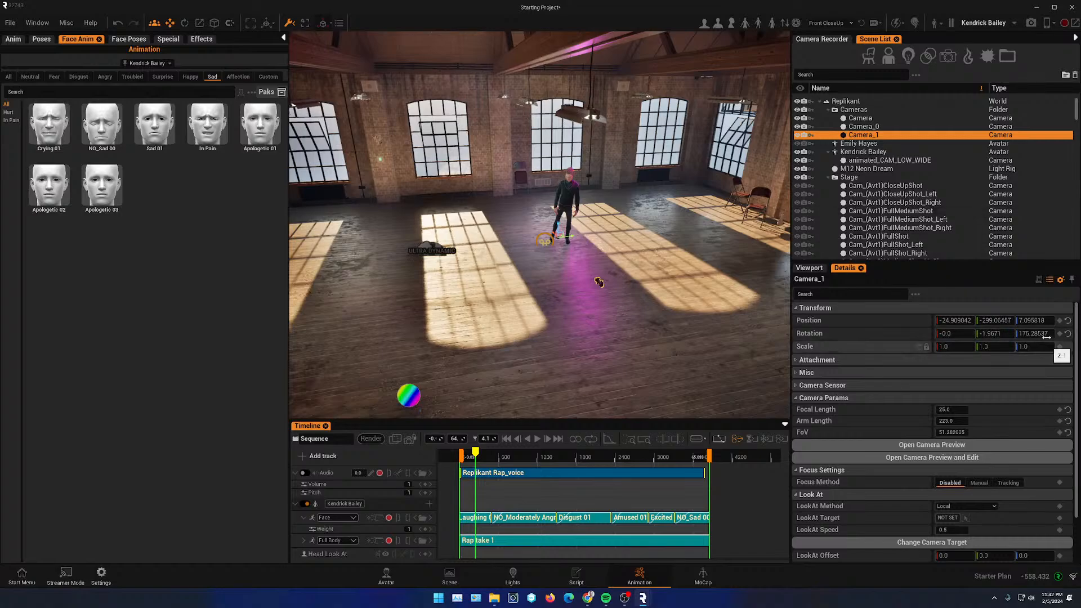
pyautogui.moveTo(995, 334); pyautogui.dragTo(1028, 334)
pyautogui.hotkey('ctrl', 'z')
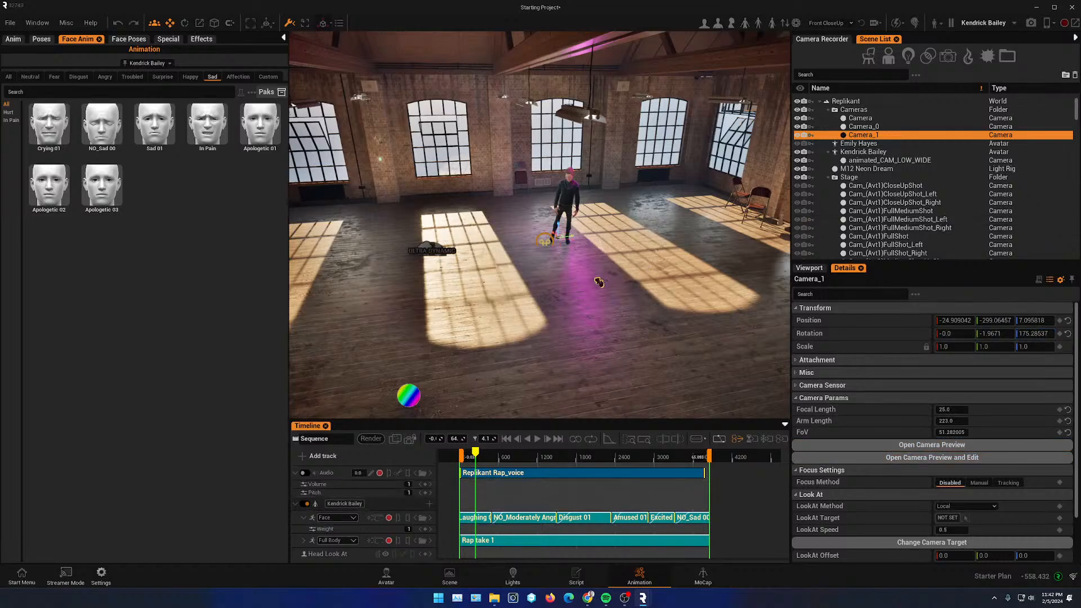
# - Rename the new camera to aRM_cAM_LOW
pyautogui.doubleClick(864, 135)
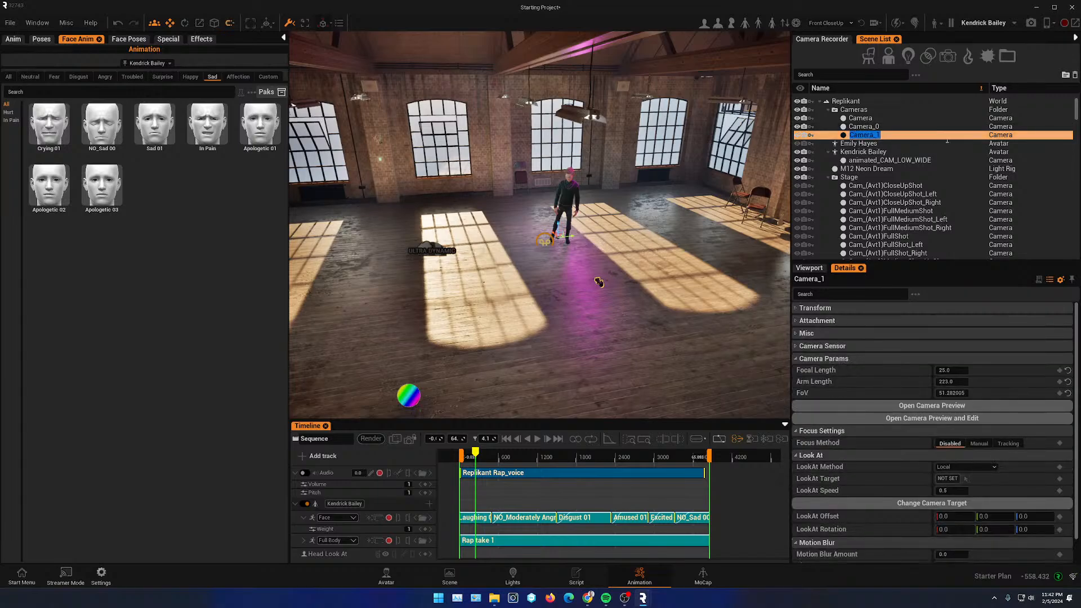
pyautogui.write('c')
pyautogui.write('a')
pyautogui.press('Return')
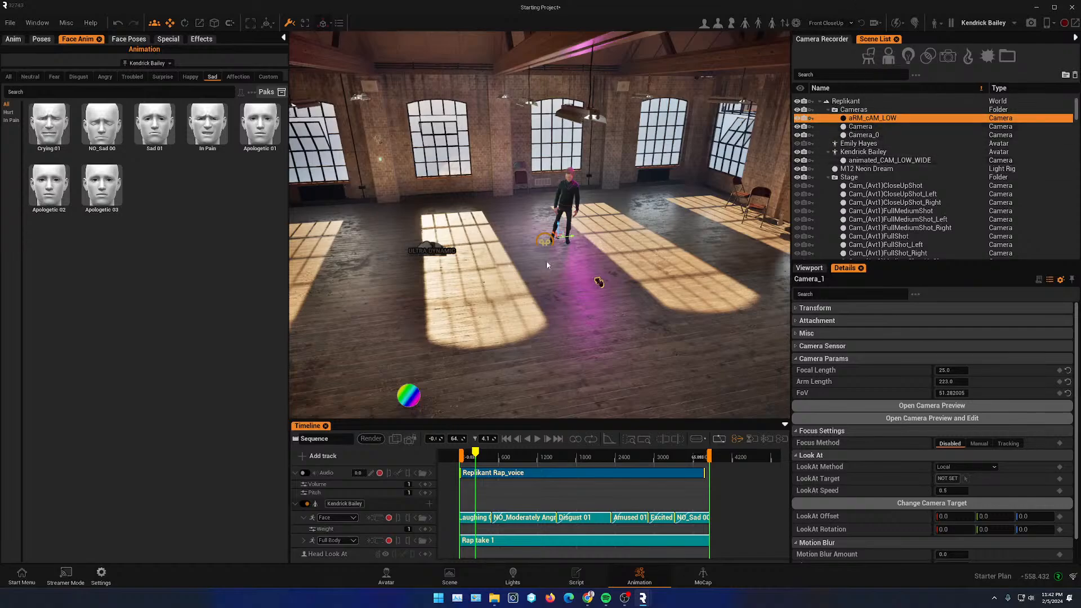
# - Extend the aRM_cAM_LOW camera clip across the whole sequence and move its track to the top of the timeline
pyautogui.click(304, 460)
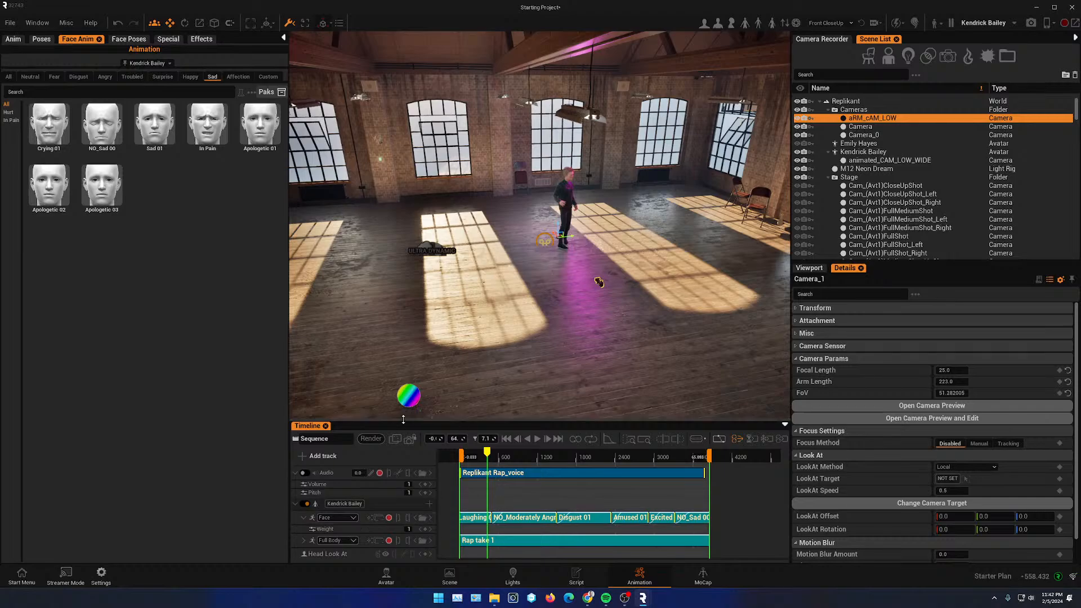
pyautogui.moveTo(401, 421); pyautogui.dragTo(404, 281)
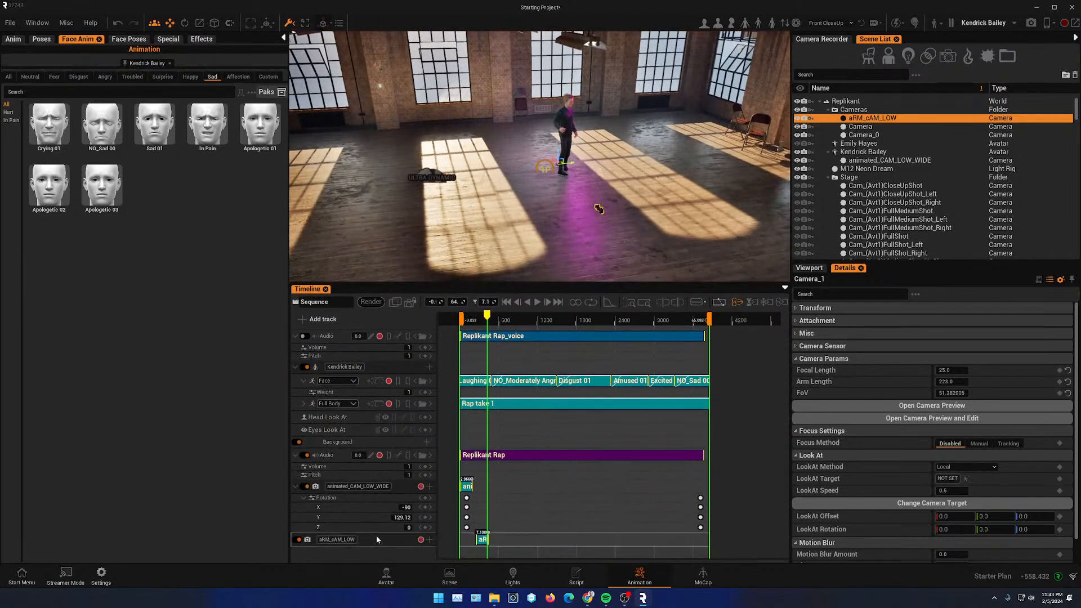
pyautogui.moveTo(488, 542); pyautogui.dragTo(693, 542)
pyautogui.moveTo(412, 360); pyautogui.dragTo(412, 342)
pyautogui.moveTo(489, 317); pyautogui.dragTo(450, 338)
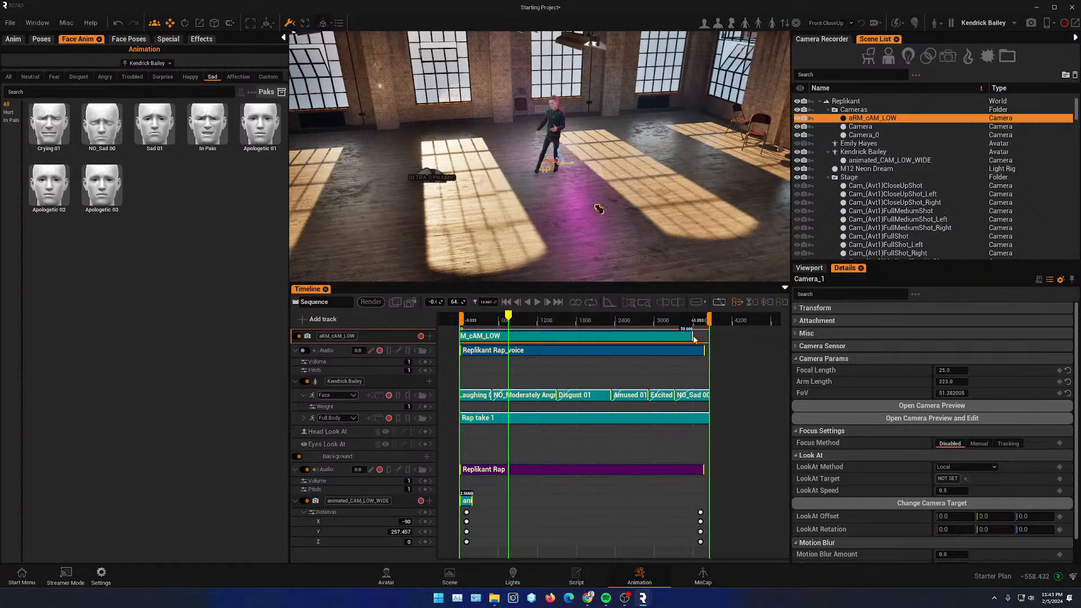
pyautogui.moveTo(694, 339); pyautogui.dragTo(709, 338)
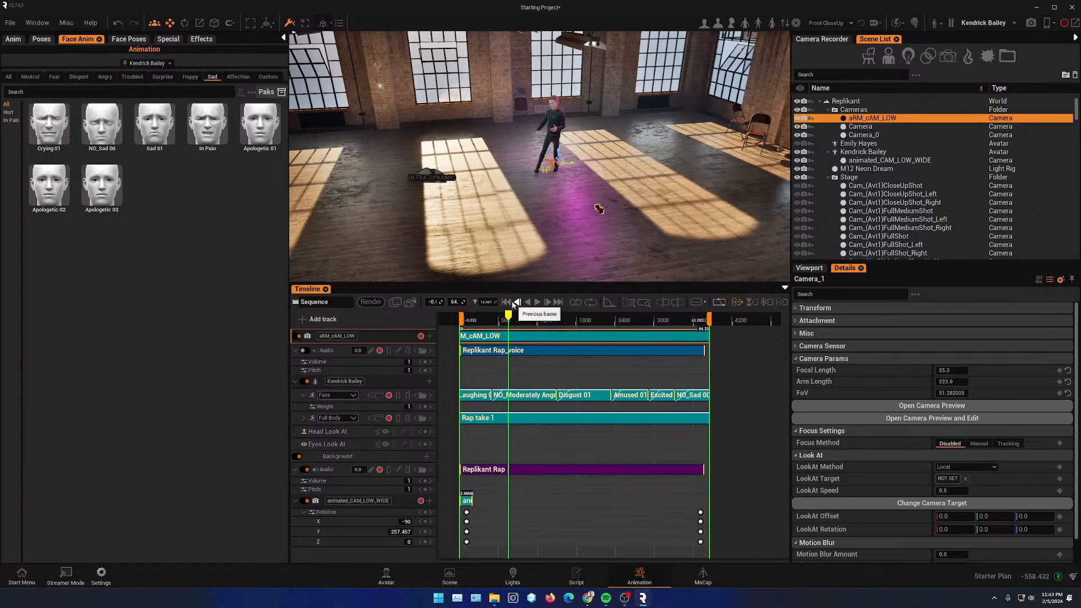
pyautogui.click(506, 303)
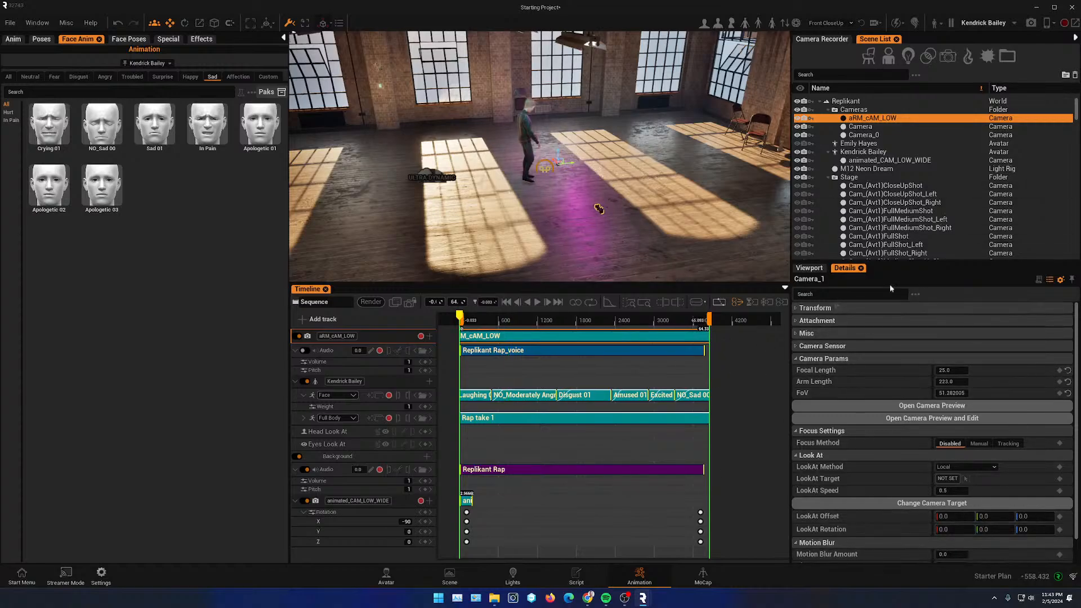
pyautogui.click(798, 308)
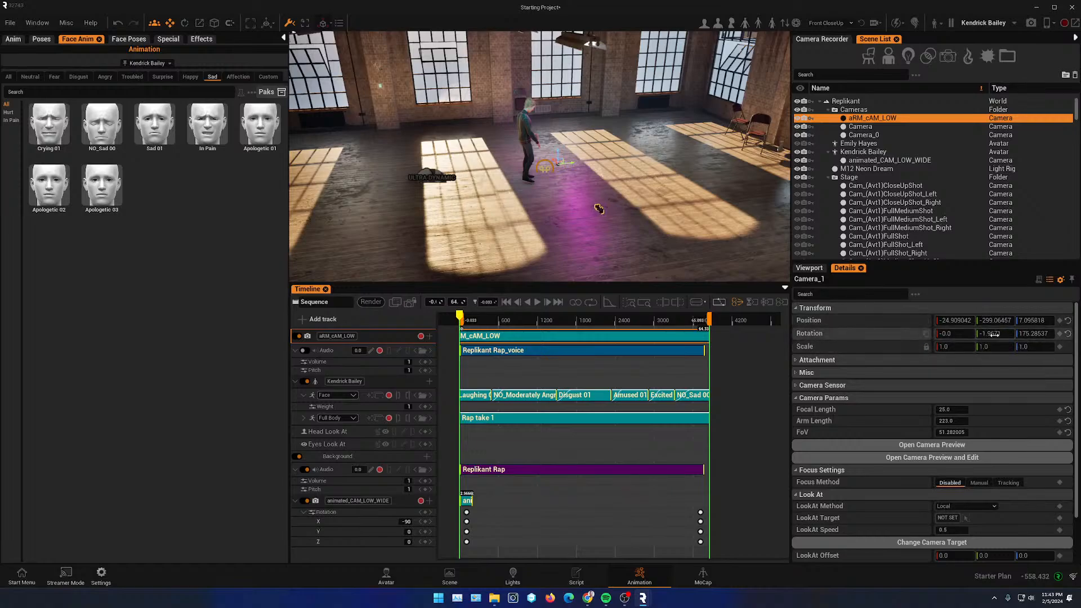
# - Set the aRM_cAM_LOW camera's Z rotation to about 1801 and key it at the end of the sequence
pyautogui.click(1035, 332)
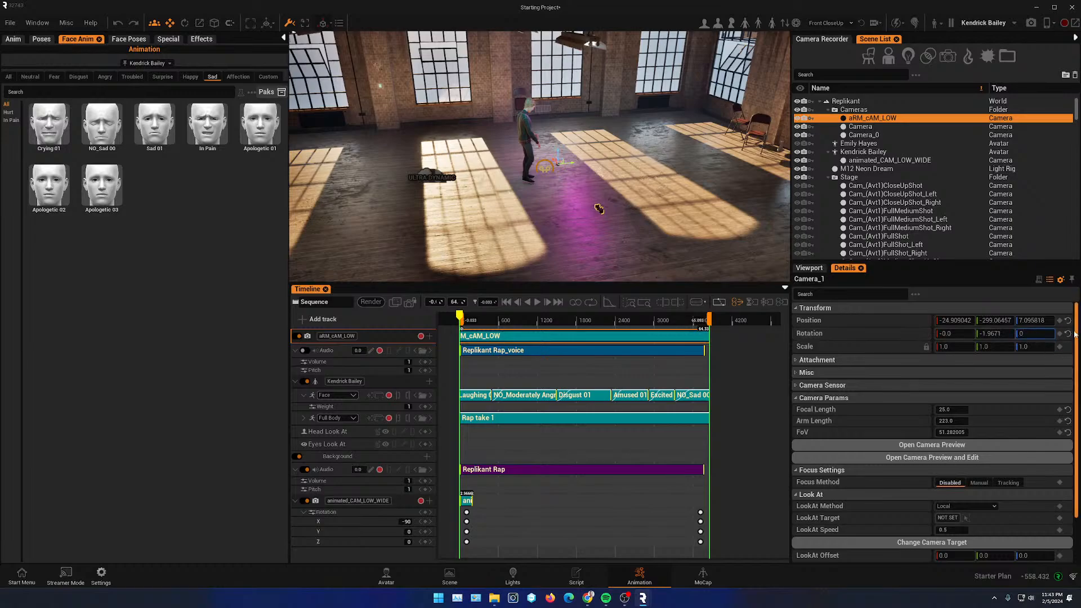
pyautogui.press('Return')
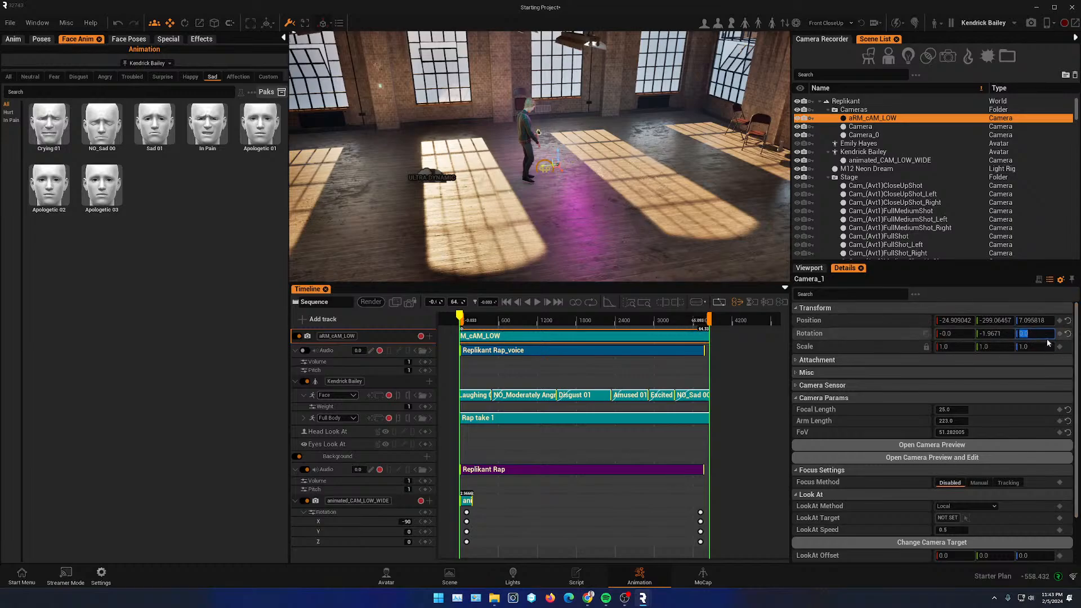
pyautogui.click(1061, 337)
pyautogui.moveTo(1034, 334); pyautogui.dragTo(1045, 334)
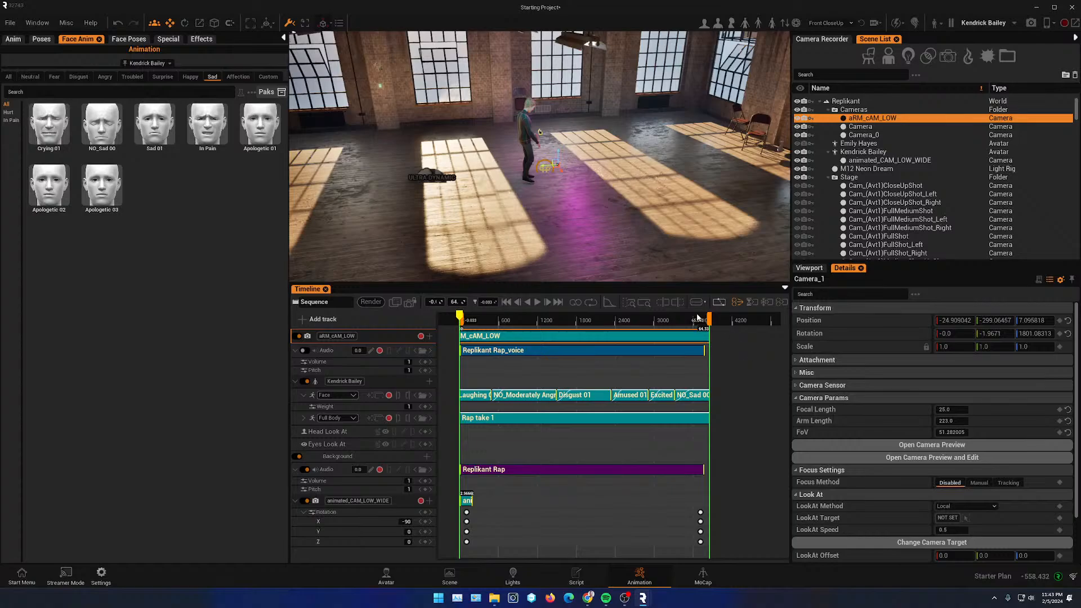
pyautogui.click(1033, 333)
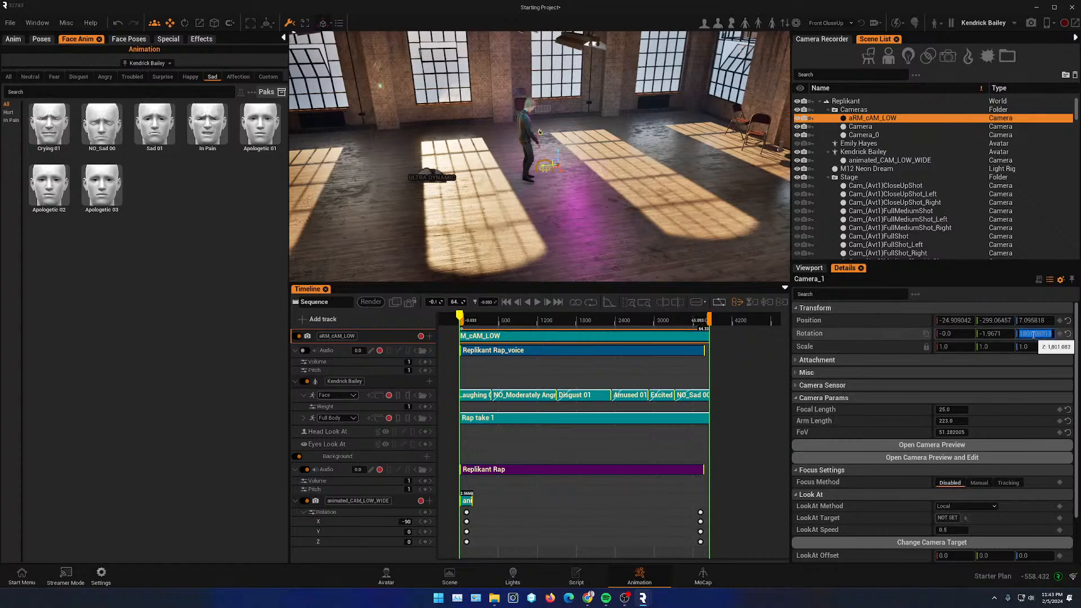
pyautogui.click(700, 322)
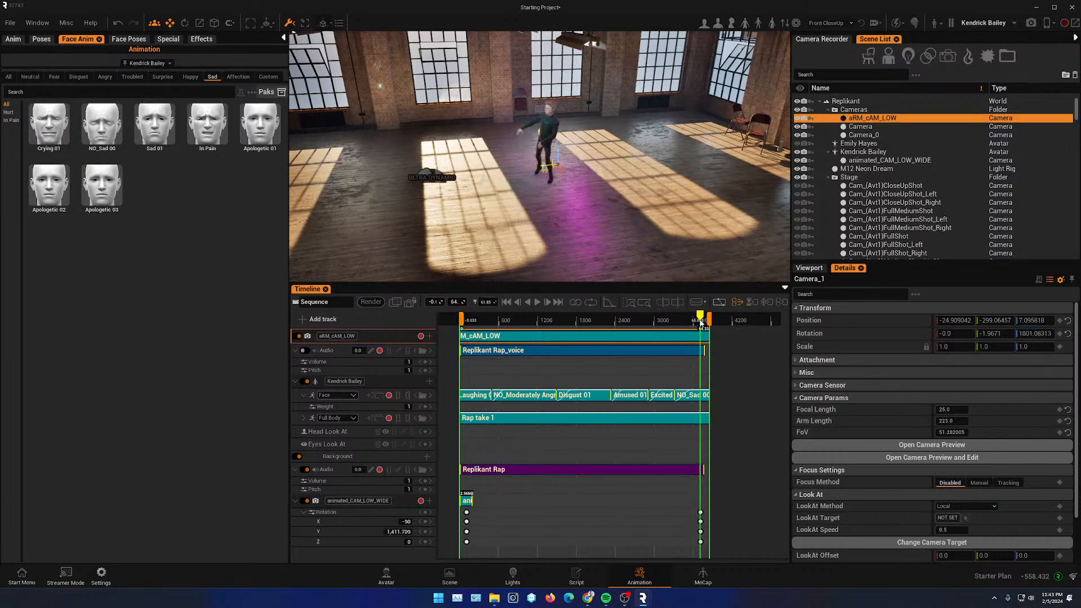
pyautogui.click(1060, 334)
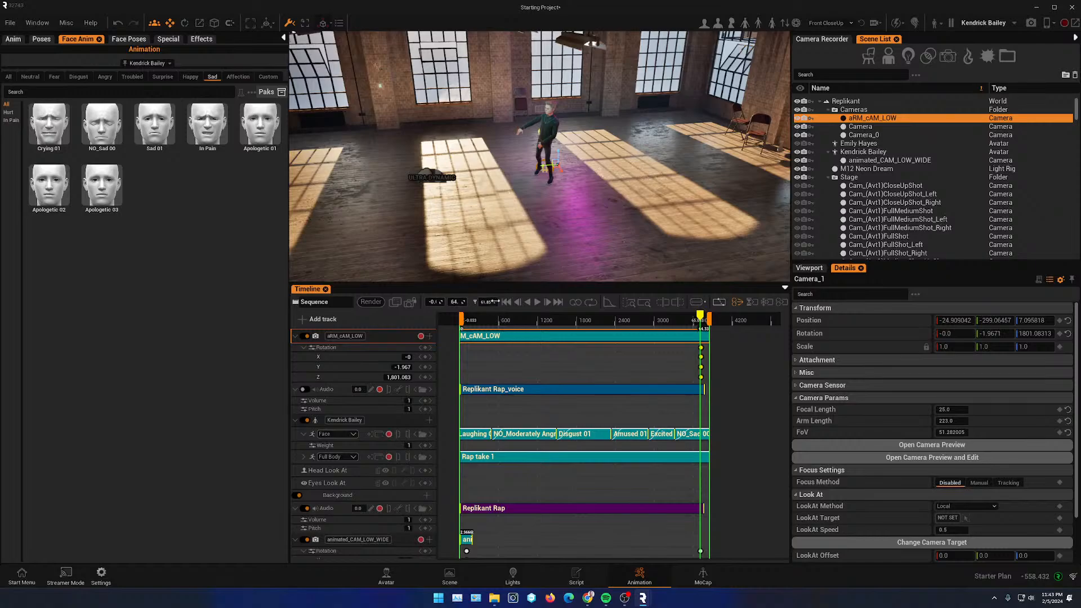
# - Key the camera's Z rotation at 0 at the start of the sequence
pyautogui.click(507, 301)
pyautogui.click(1035, 334)
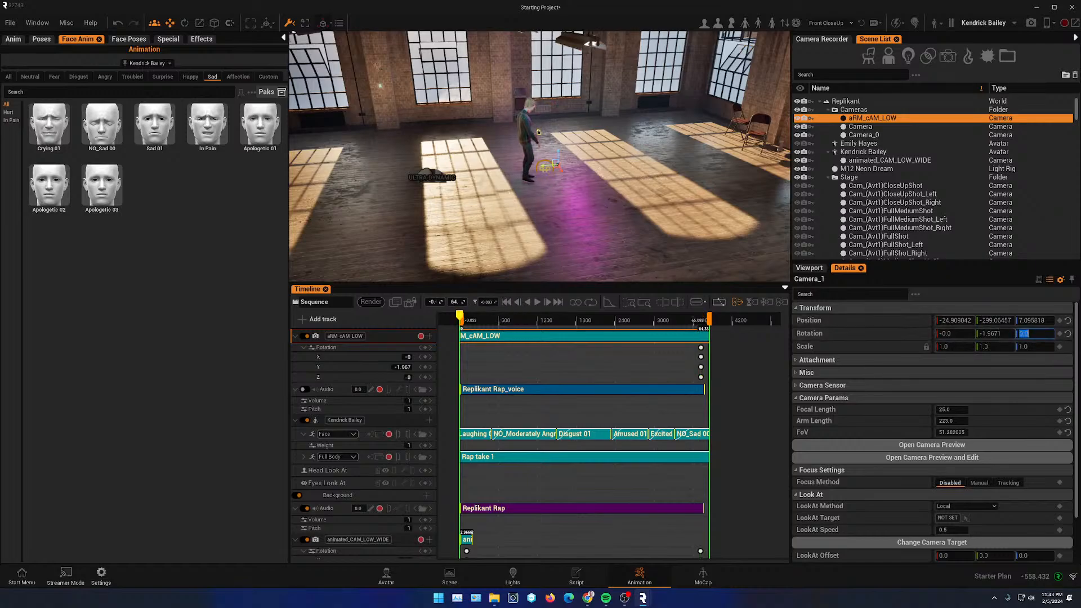
pyautogui.click(1059, 333)
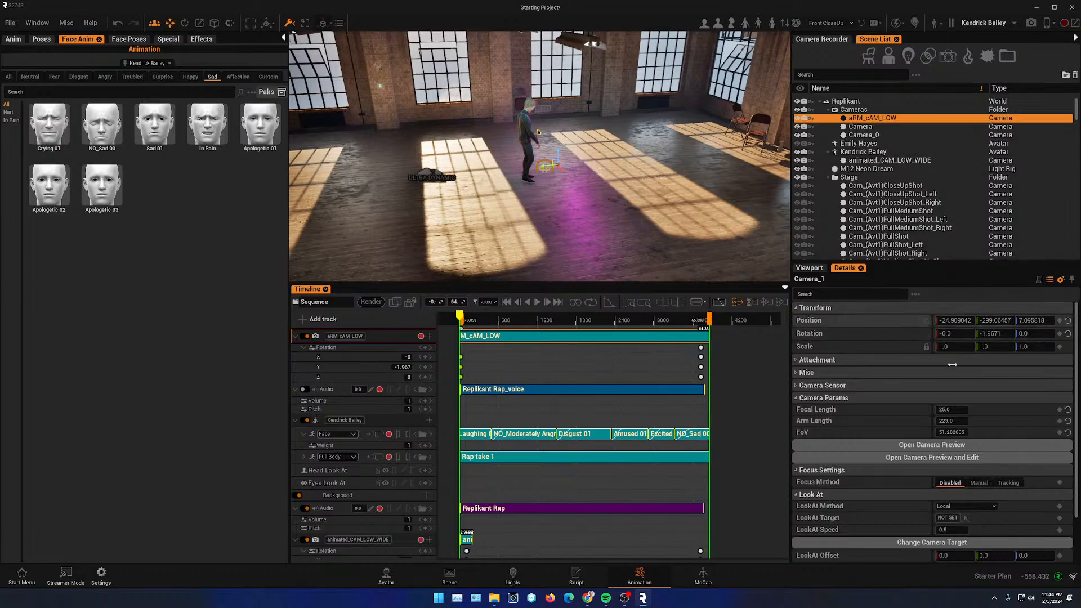
# - Open the camera preview and play back the spinning camera animation from the start
pyautogui.click(909, 446)
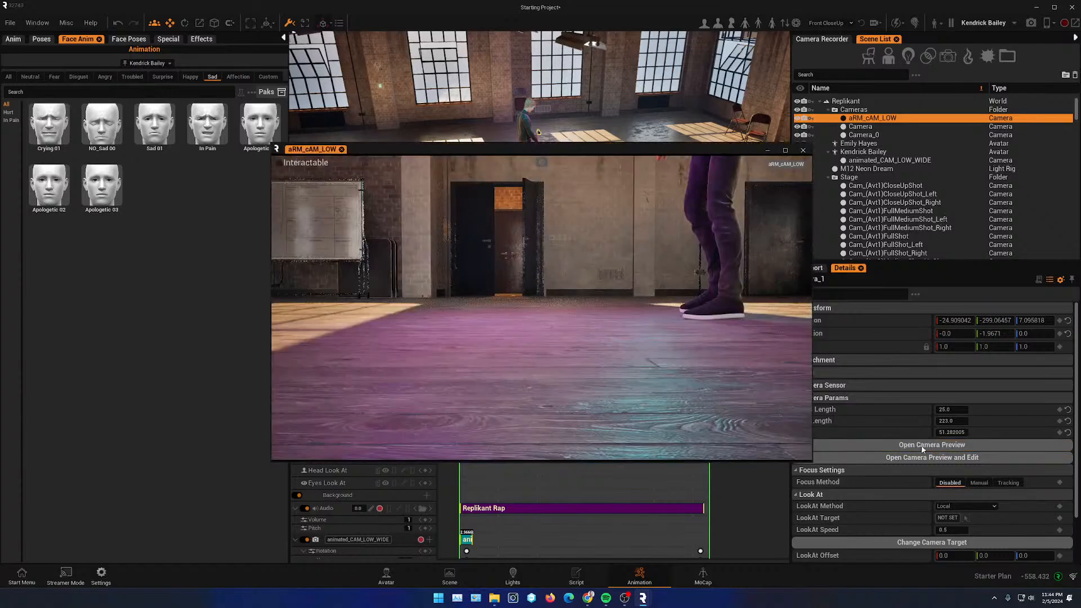
pyautogui.moveTo(483, 152); pyautogui.dragTo(163, 77)
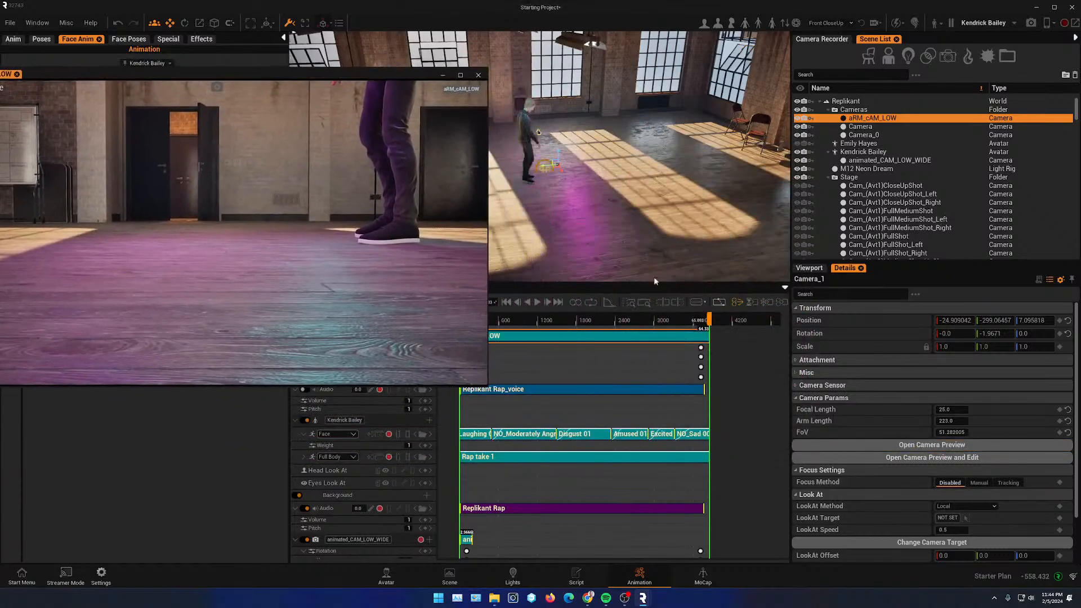
pyautogui.moveTo(698, 322); pyautogui.dragTo(482, 323)
pyautogui.click(538, 301)
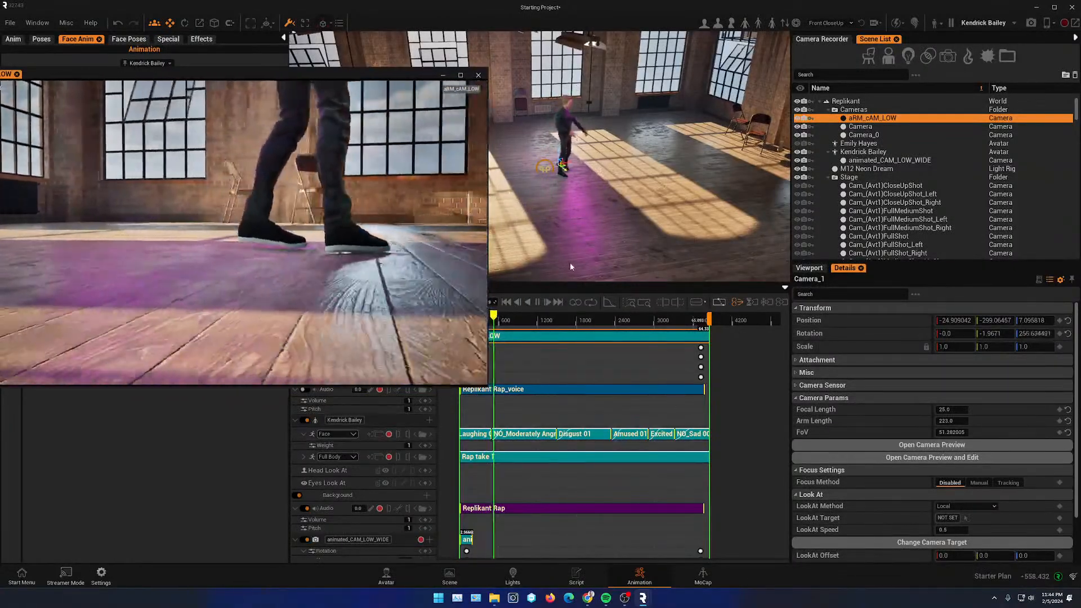
pyautogui.click(537, 302)
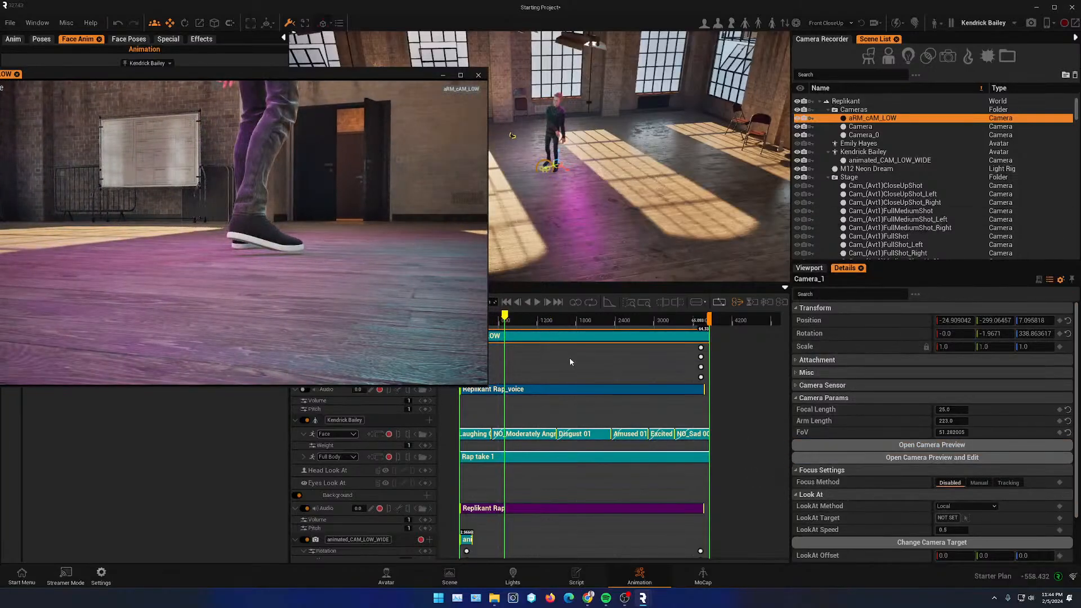
pyautogui.moveTo(401, 74); pyautogui.dragTo(304, 123)
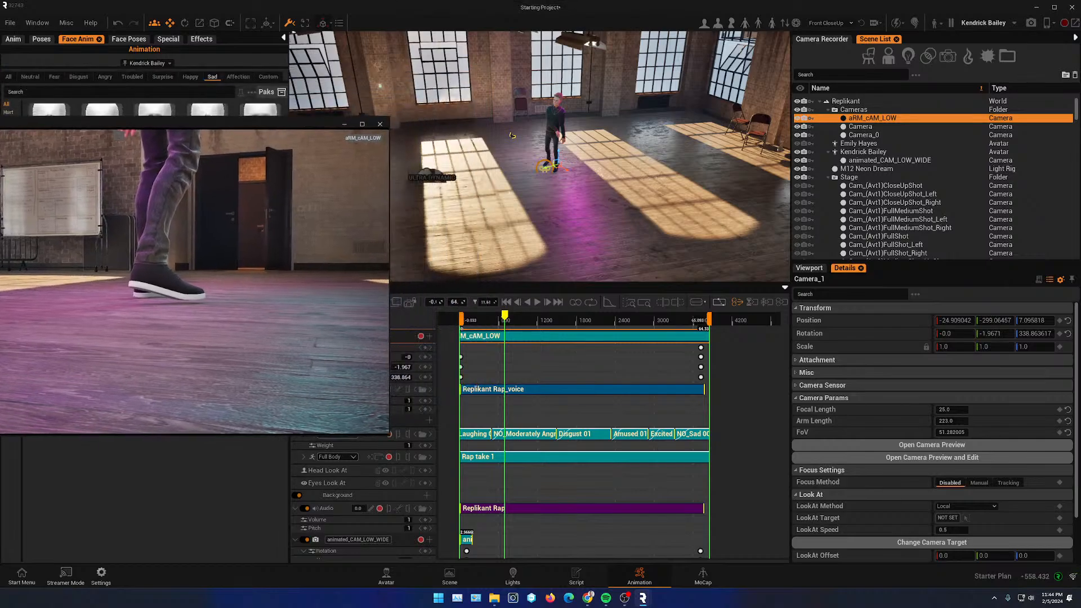
# - Set the camera's LookAt target to Kendrick Bailey by picking him in the viewport
pyautogui.scroll(-2, 995, 518)
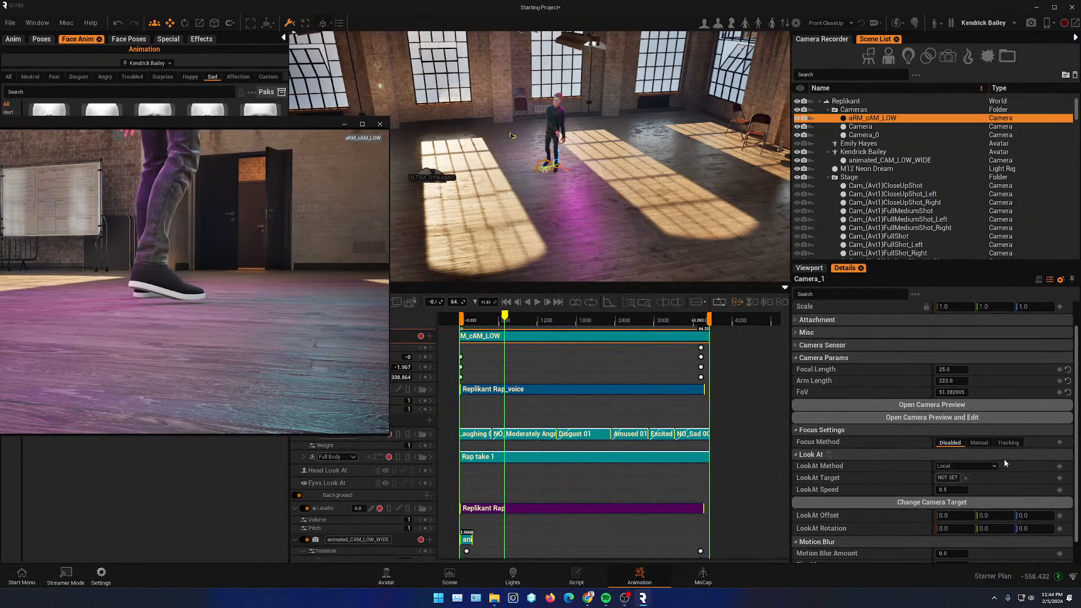
pyautogui.click(965, 477)
pyautogui.click(558, 116)
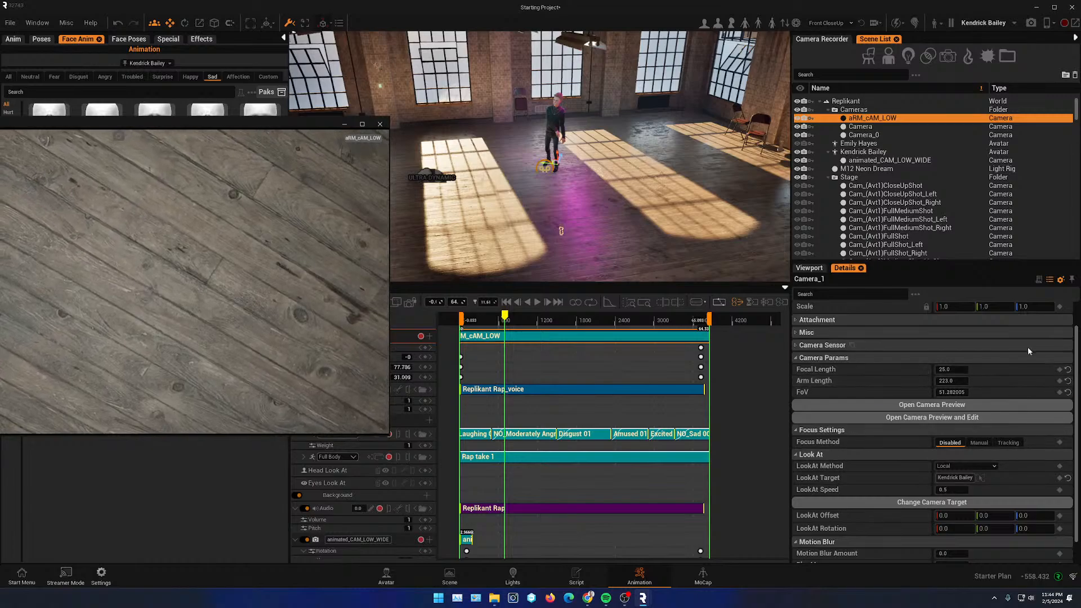
pyautogui.scroll(2, 1046, 465)
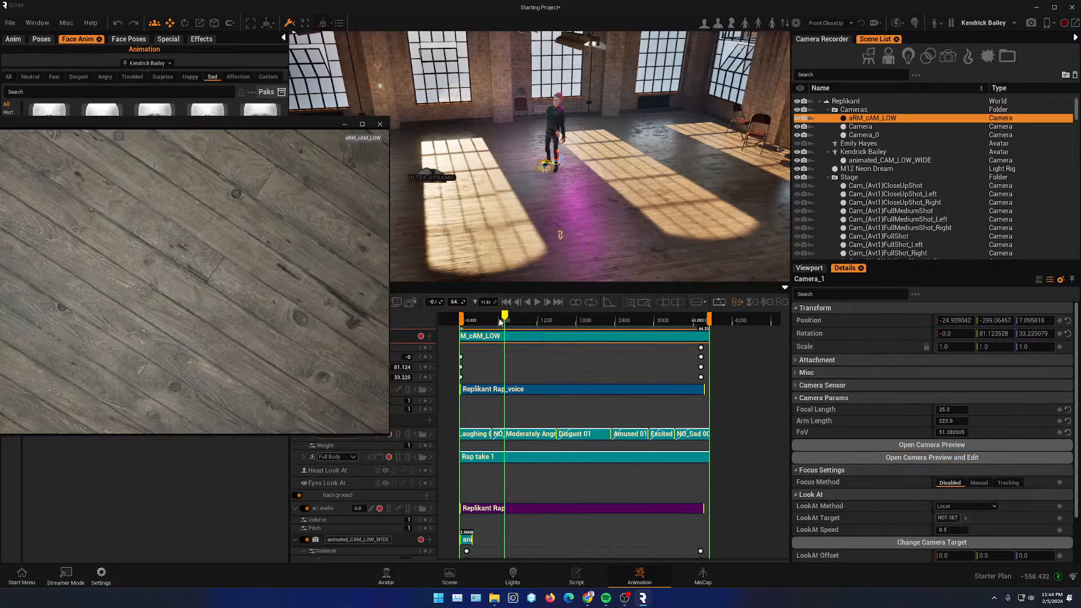
# - Set the camera's focus method to Tracking
pyautogui.moveTo(505, 320); pyautogui.dragTo(557, 330)
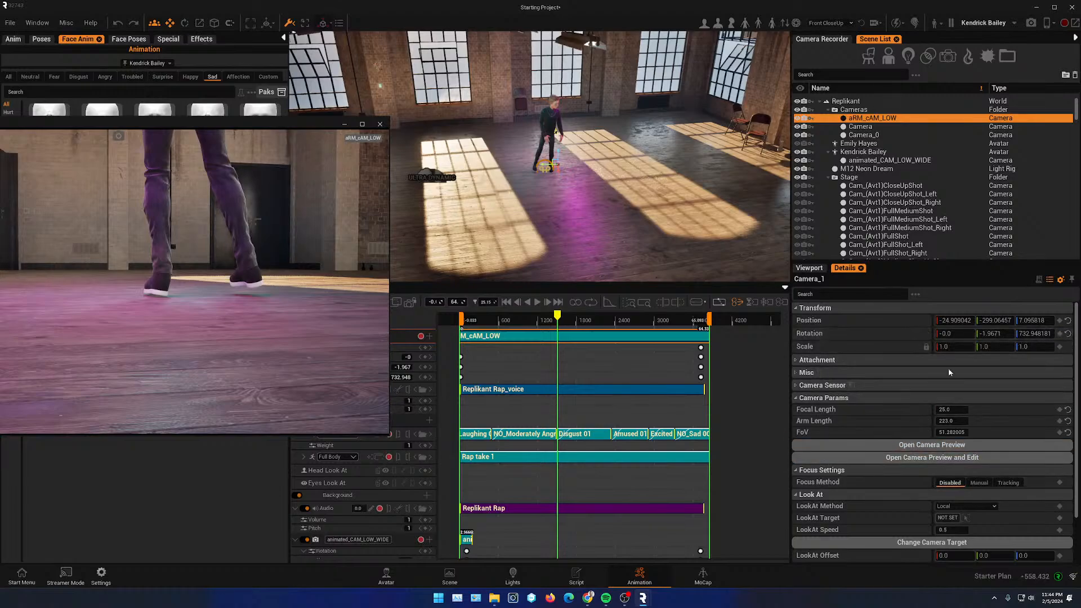
pyautogui.scroll(-1, 1031, 515)
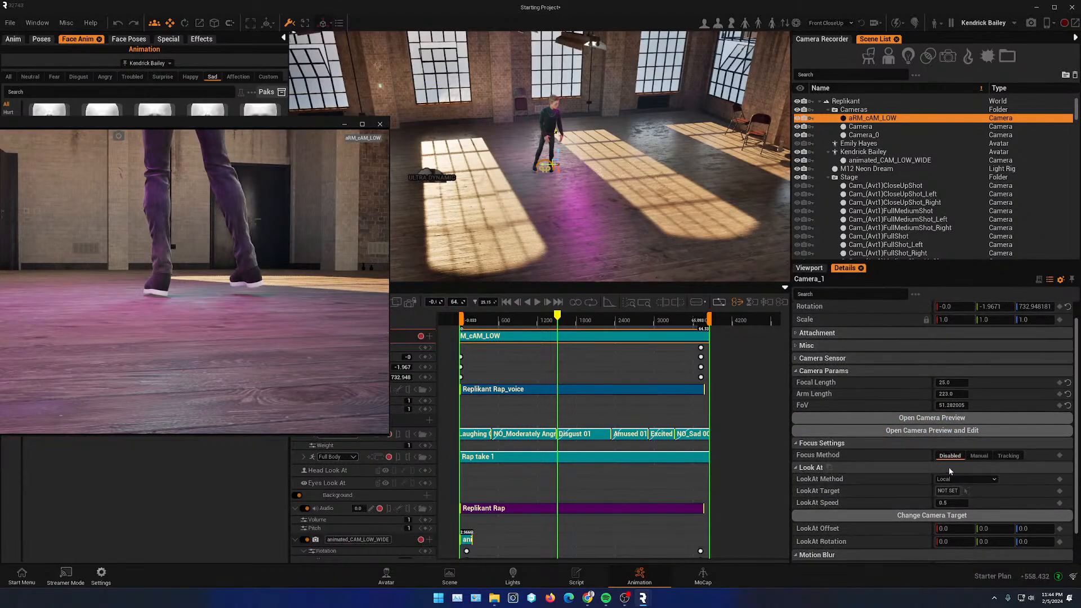
pyautogui.scroll(-2, 863, 463)
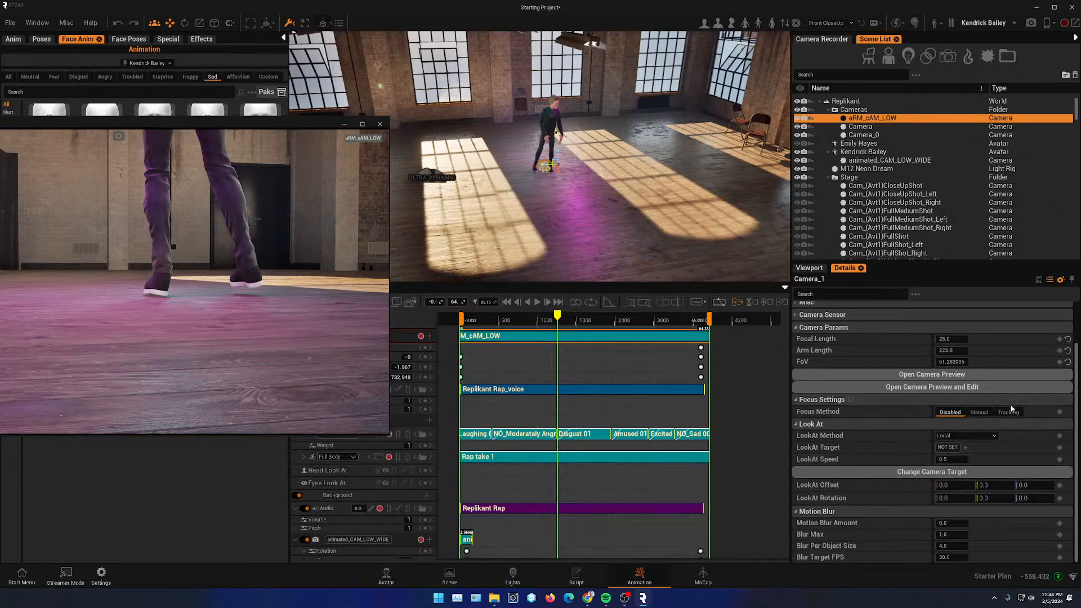
pyautogui.click(1008, 413)
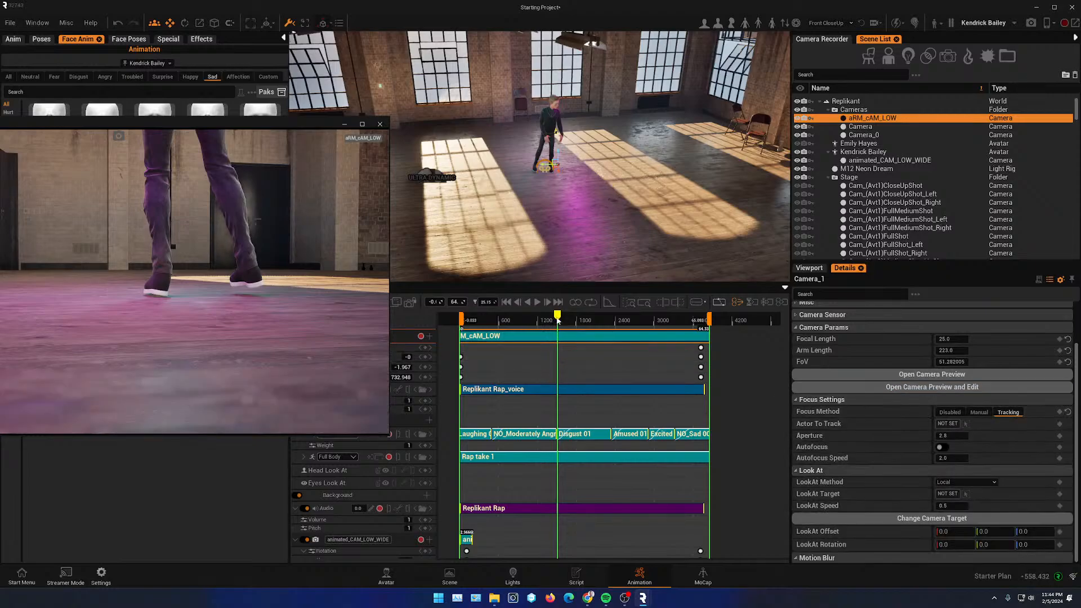
# - Set the camera's focal length to 12
pyautogui.moveTo(557, 319); pyautogui.dragTo(628, 320)
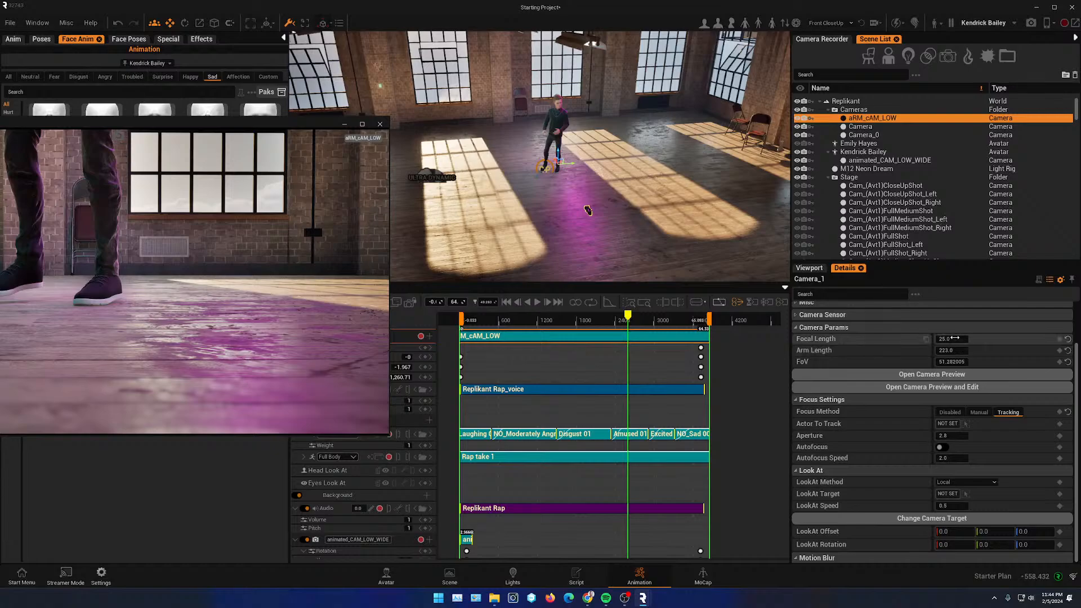
pyautogui.moveTo(952, 339); pyautogui.dragTo(942, 339)
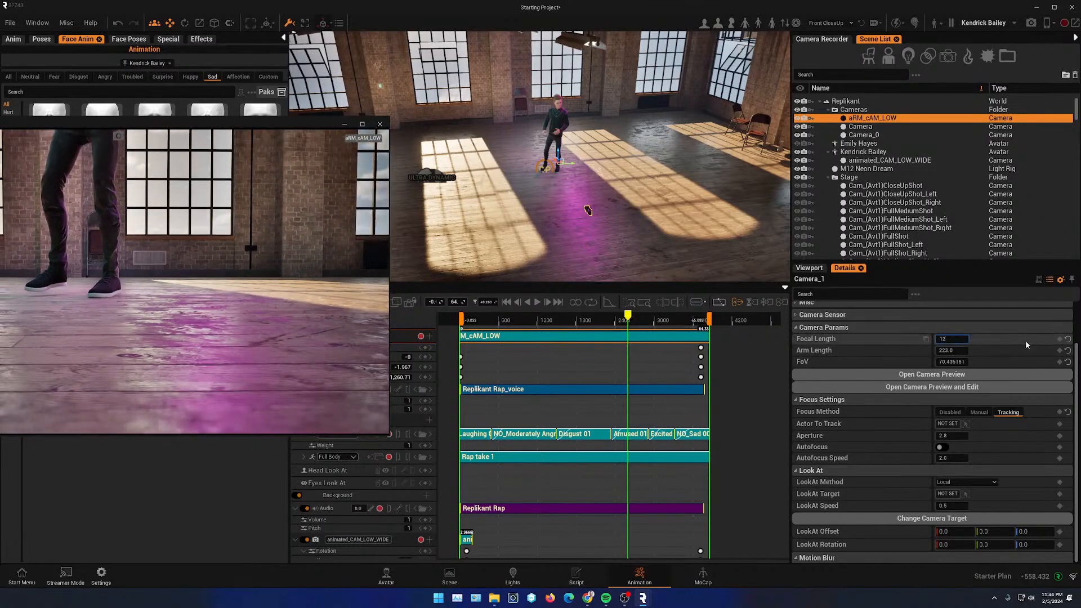
pyautogui.press('Return')
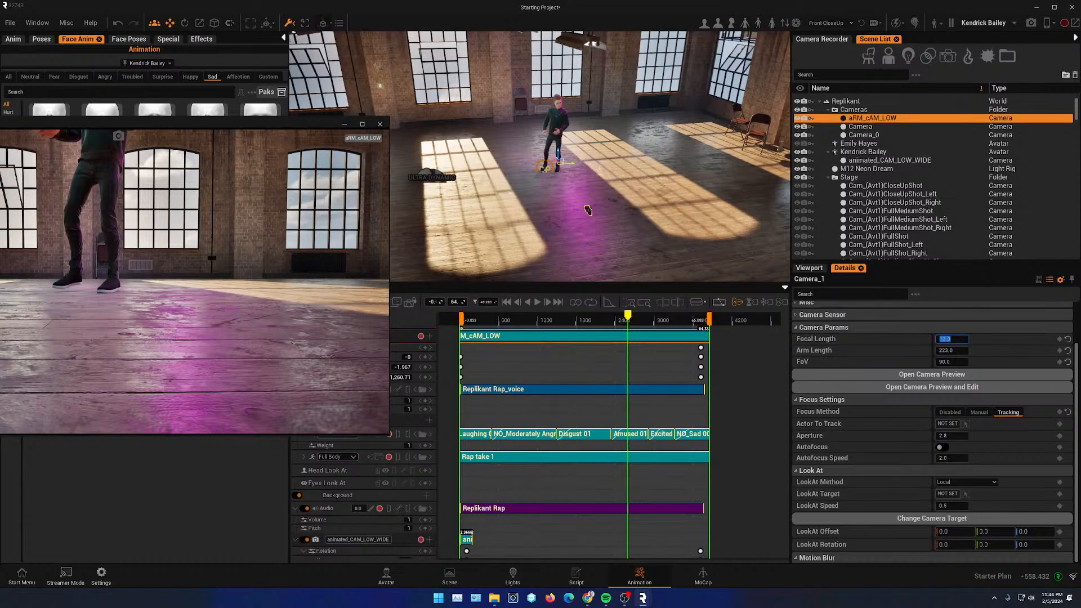
# - Reposition the camera to about X -99.5 and Z 146, with its Y rotation at about 14.5
pyautogui.scroll(3, 804, 313)
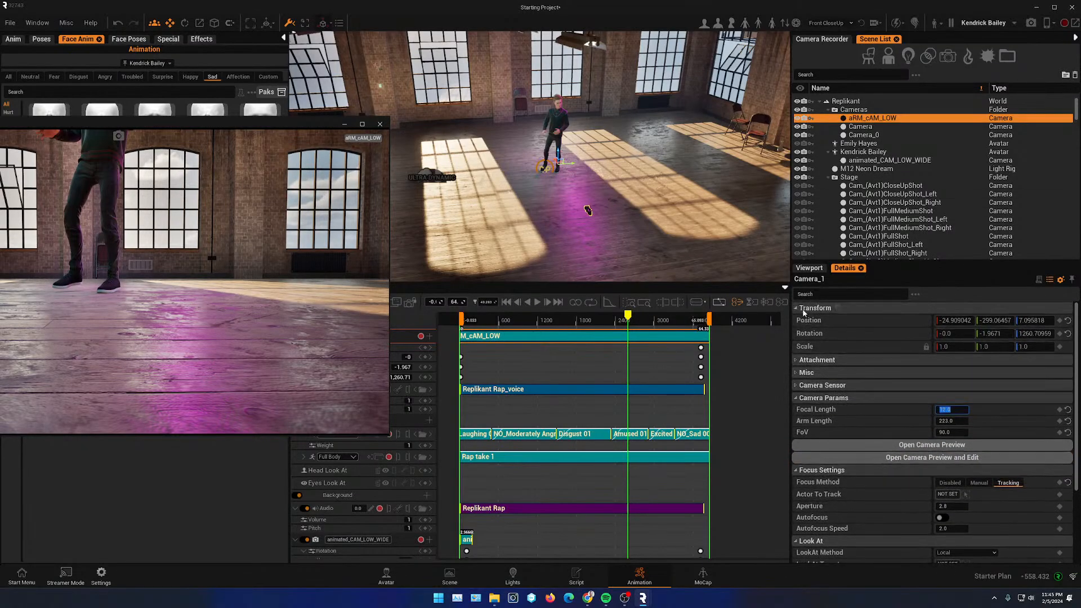
pyautogui.moveTo(1037, 320); pyautogui.dragTo(1050, 320)
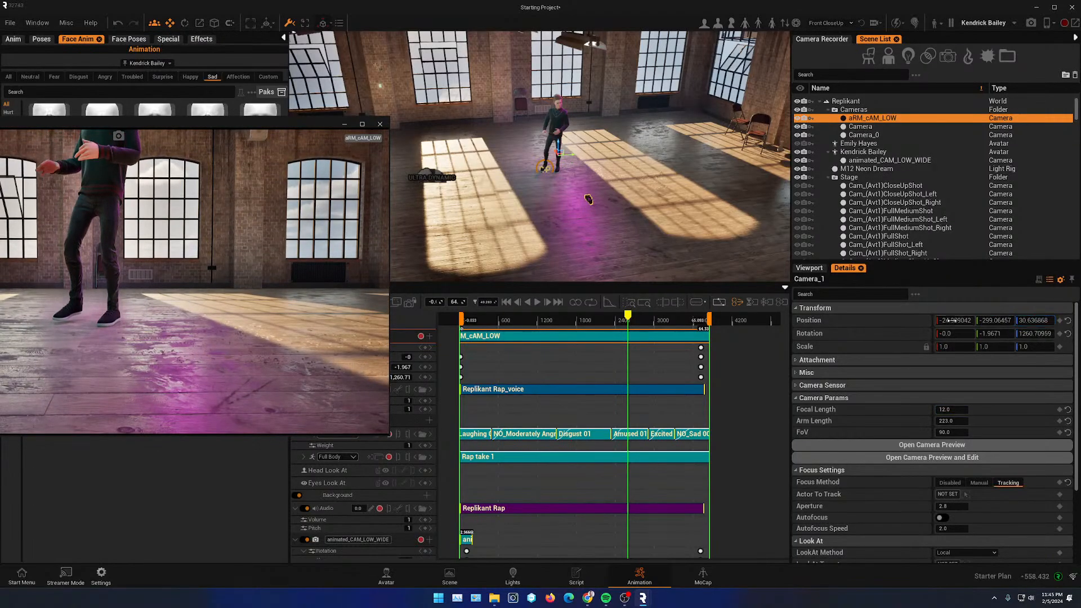
pyautogui.moveTo(952, 321); pyautogui.dragTo(926, 321)
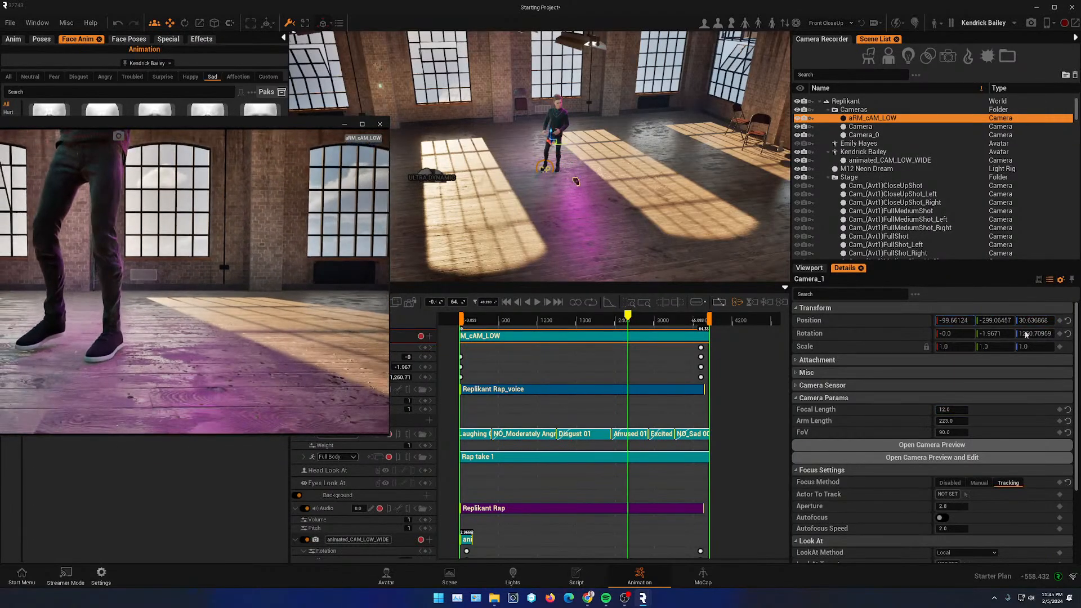
pyautogui.moveTo(998, 333)
pyautogui.mouseDown()
pyautogui.moveTo(985, 333)
pyautogui.moveTo(1004, 333)
pyautogui.mouseUp()
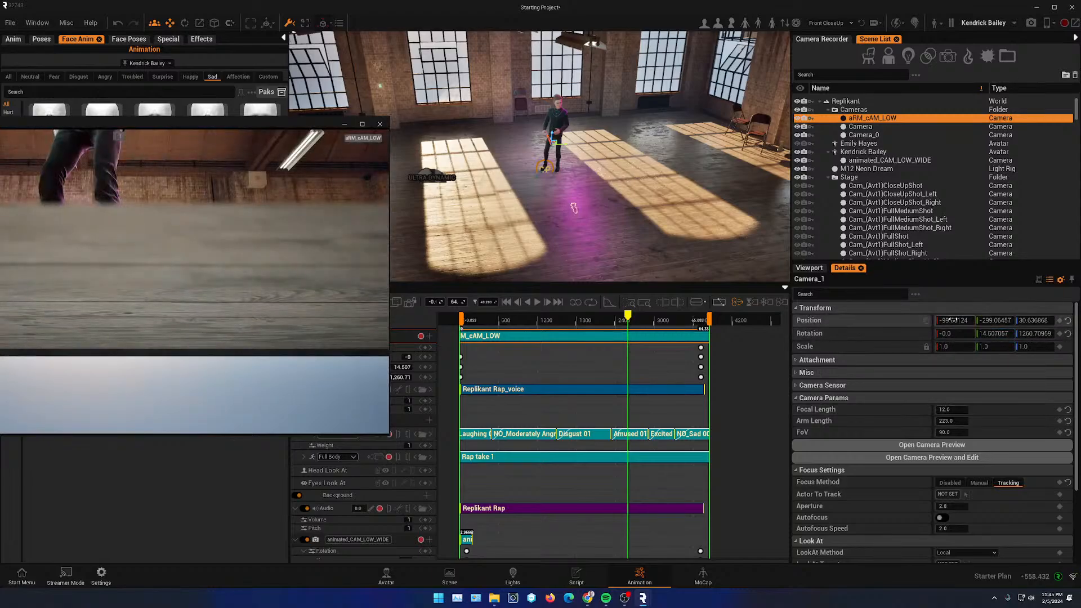
pyautogui.moveTo(953, 320); pyautogui.dragTo(960, 321)
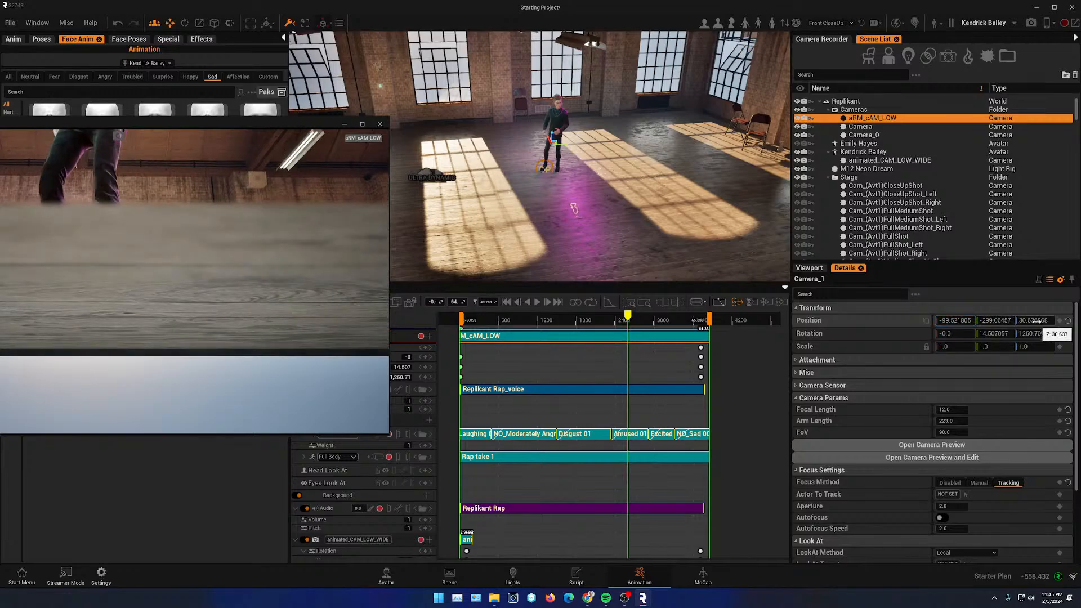
pyautogui.moveTo(1037, 321); pyautogui.dragTo(1063, 321)
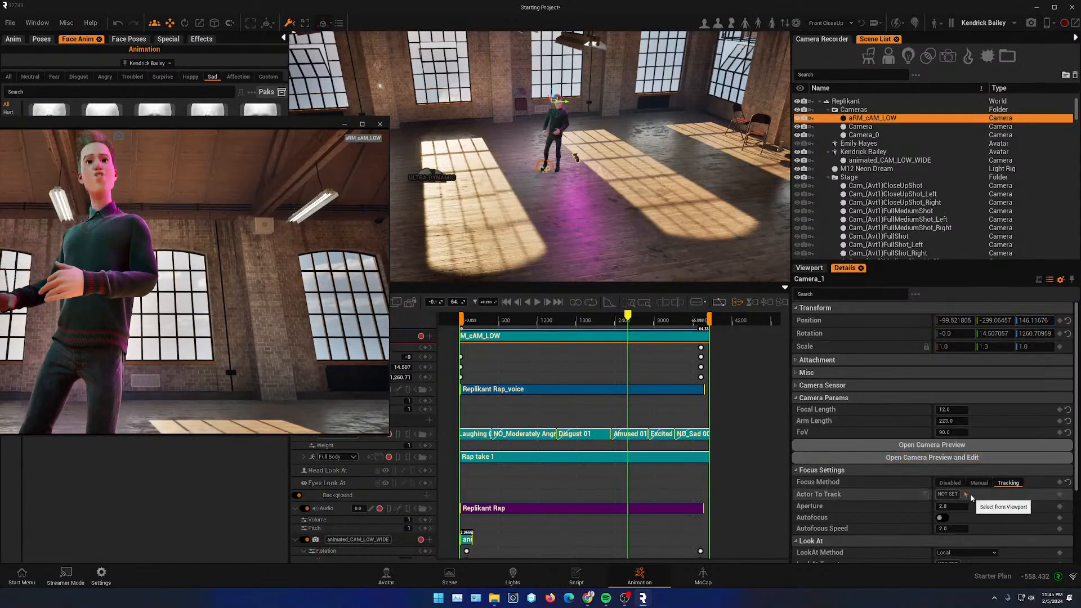
# - Set both the focus Actor To Track and the LookAt target to Kendrick Bailey
pyautogui.click(967, 495)
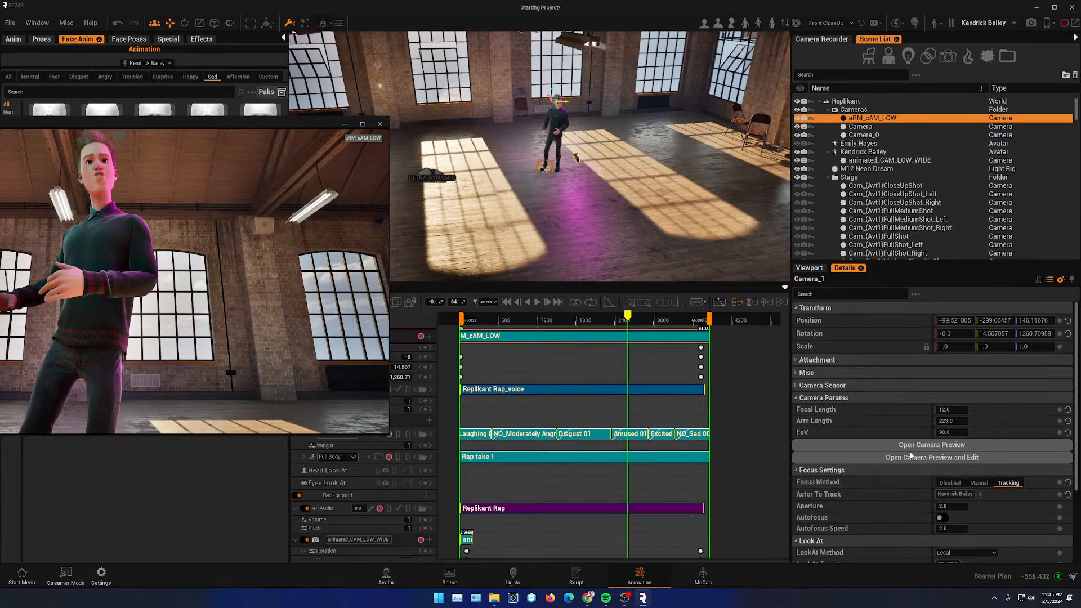
pyautogui.moveTo(629, 317); pyautogui.dragTo(490, 304)
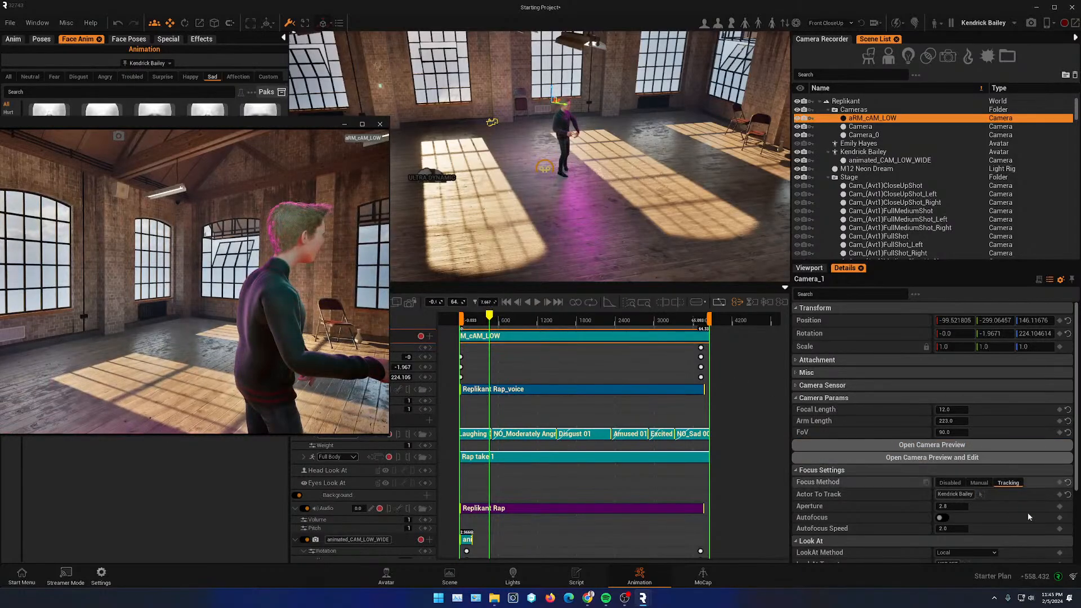
pyautogui.scroll(-2, 1015, 509)
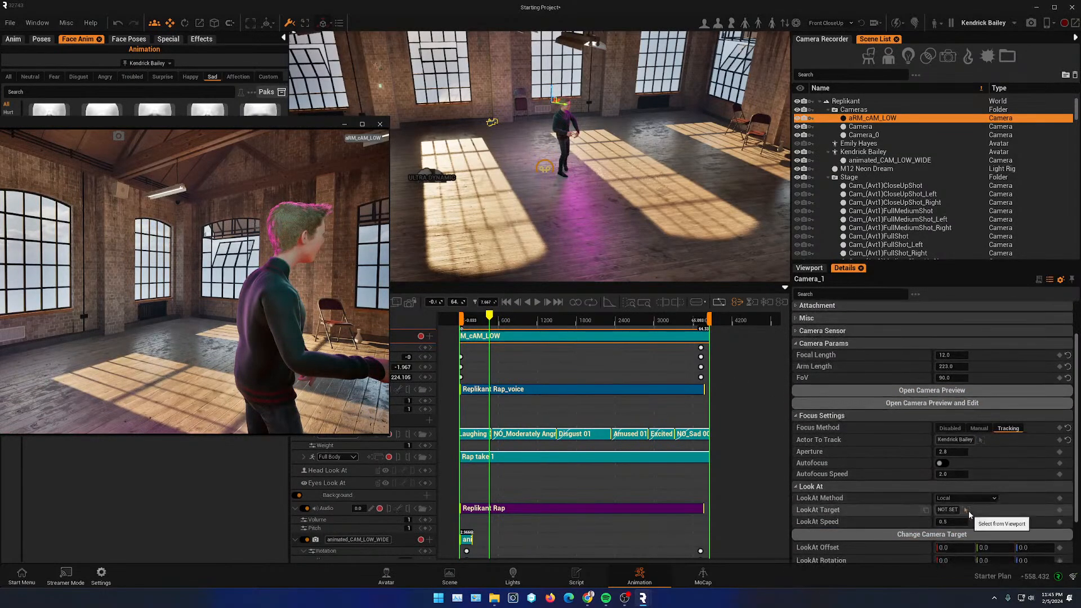
pyautogui.click(562, 121)
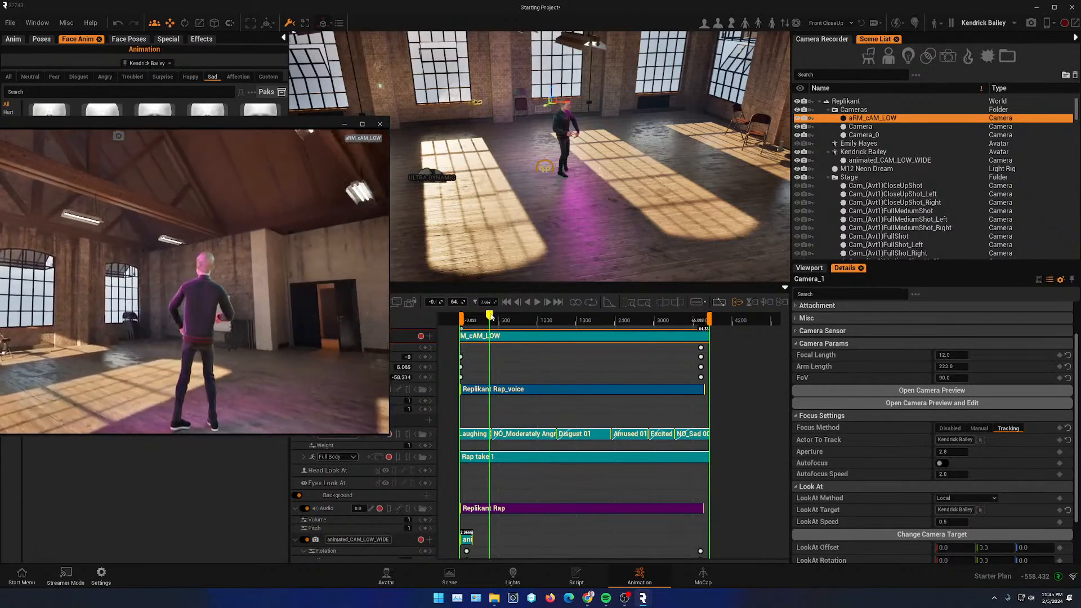
# - Play the sequence from the start and enlarge the camera preview window
pyautogui.moveTo(490, 316); pyautogui.dragTo(469, 317)
pyautogui.click(537, 302)
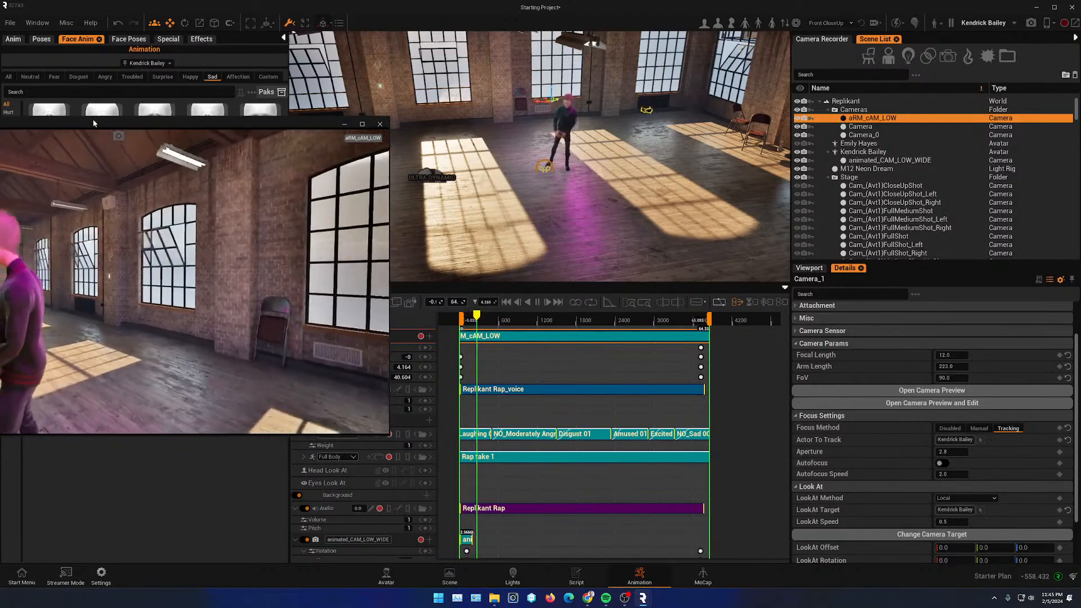
pyautogui.moveTo(88, 121); pyautogui.dragTo(238, 95)
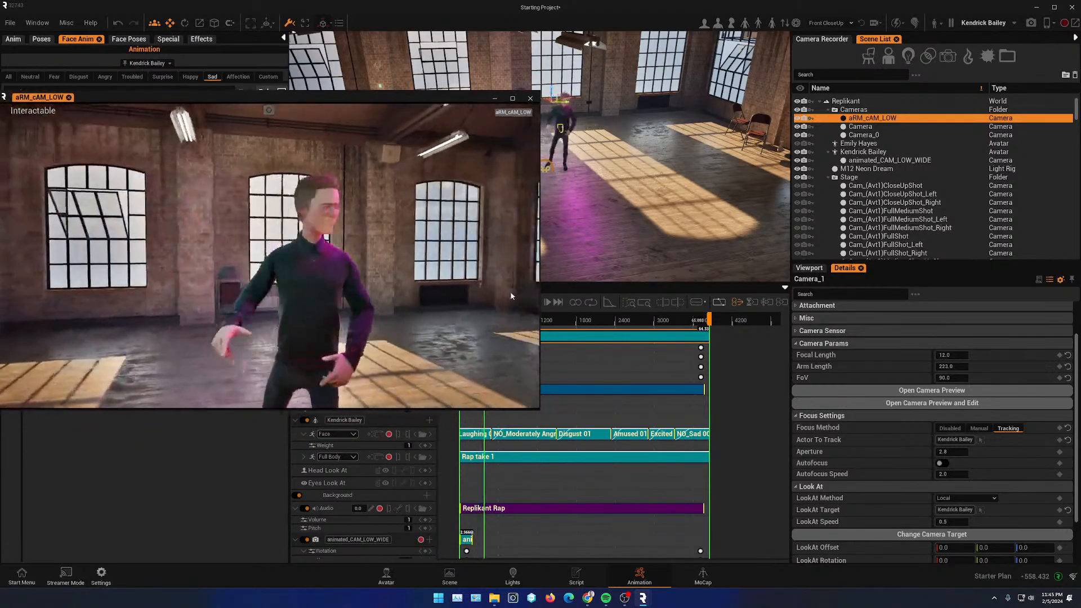
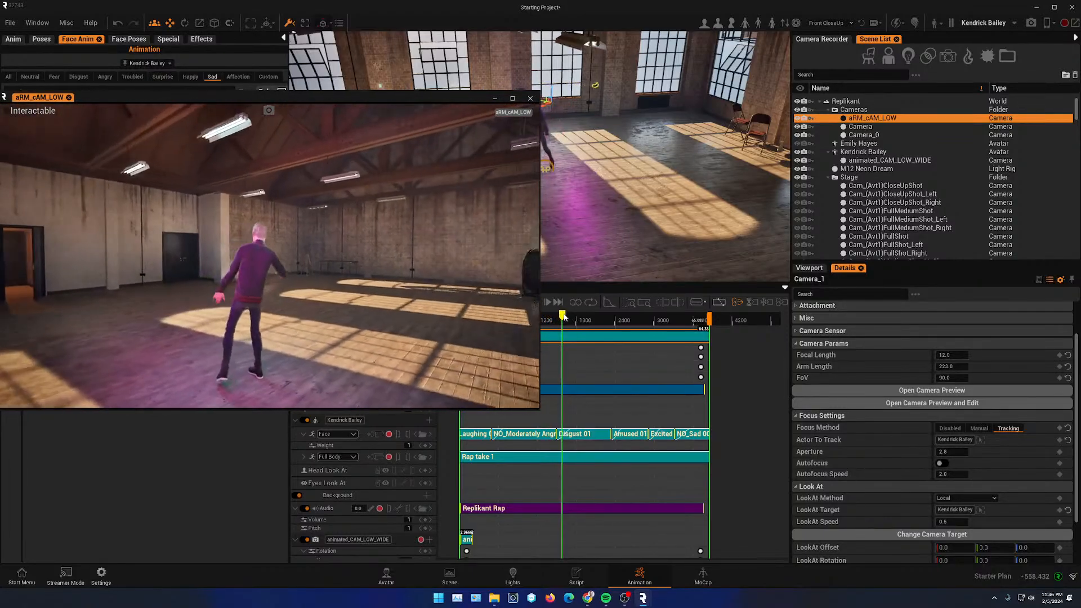
# - Scrub through the sequence in the camera preview window, then close the preview
pyautogui.moveTo(568, 316); pyautogui.dragTo(599, 317)
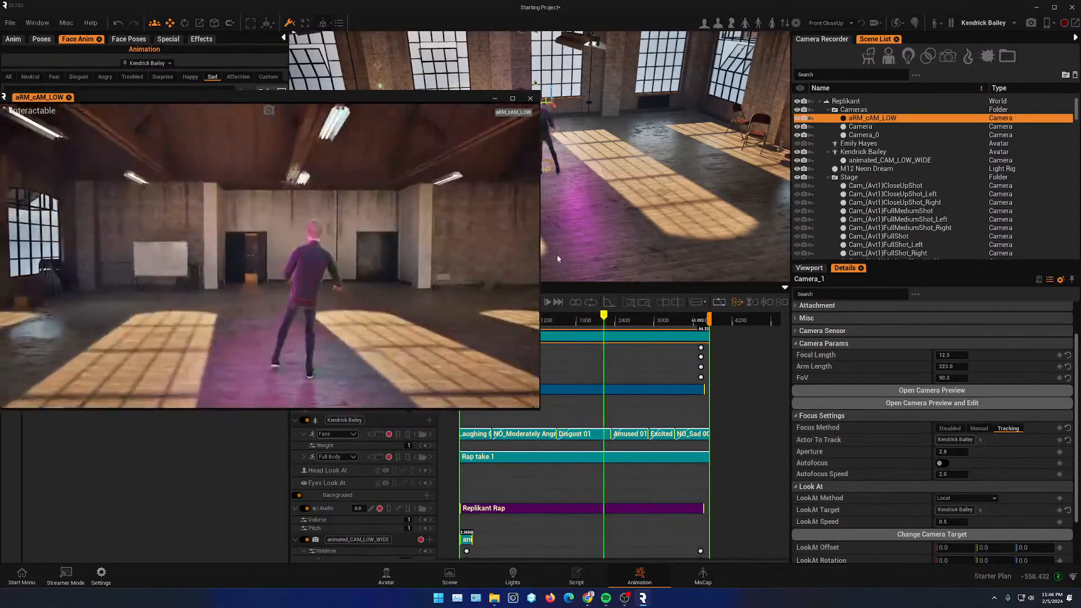
pyautogui.moveTo(458, 96); pyautogui.dragTo(216, 191)
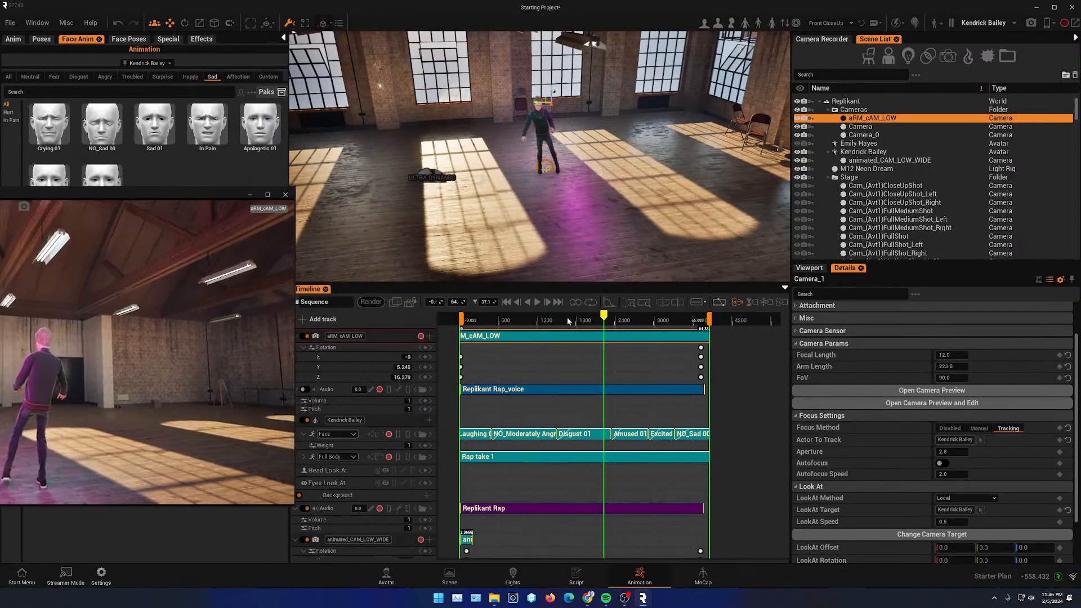
pyautogui.moveTo(463, 319); pyautogui.dragTo(485, 317)
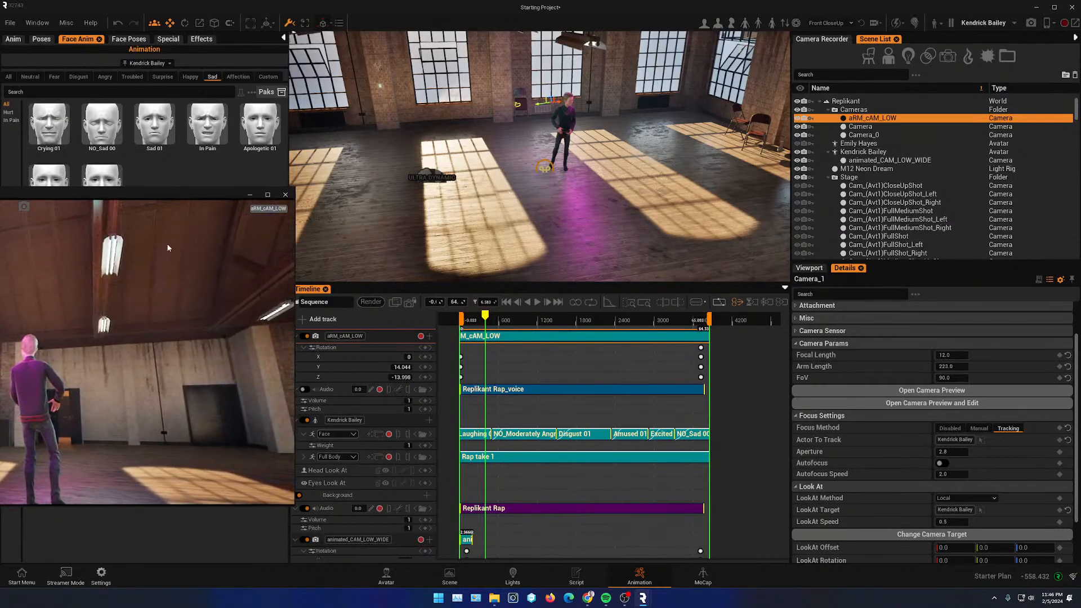
pyautogui.click(548, 303)
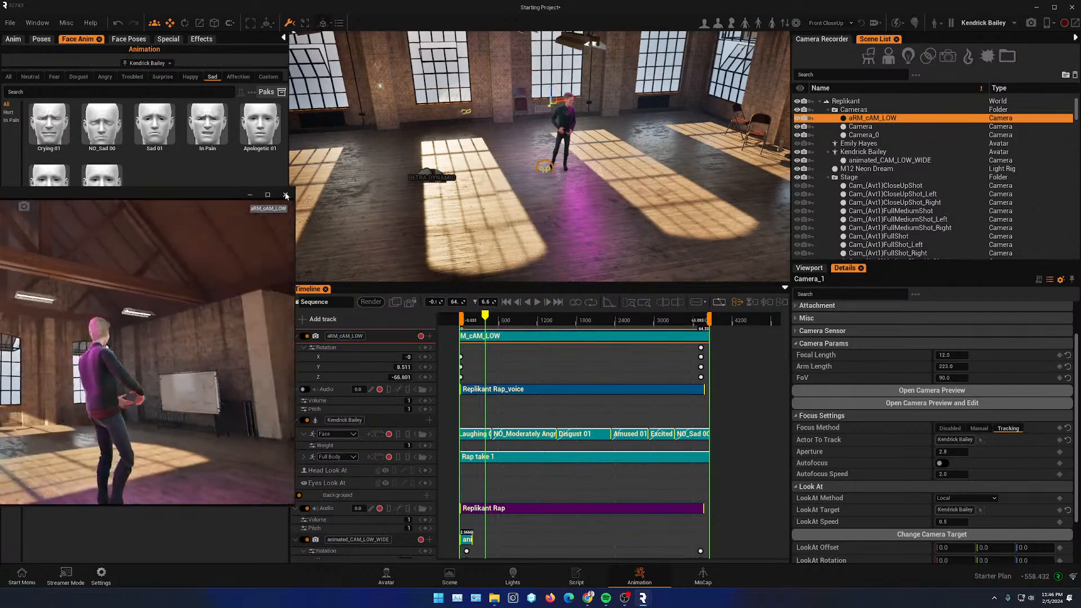
pyautogui.click(285, 194)
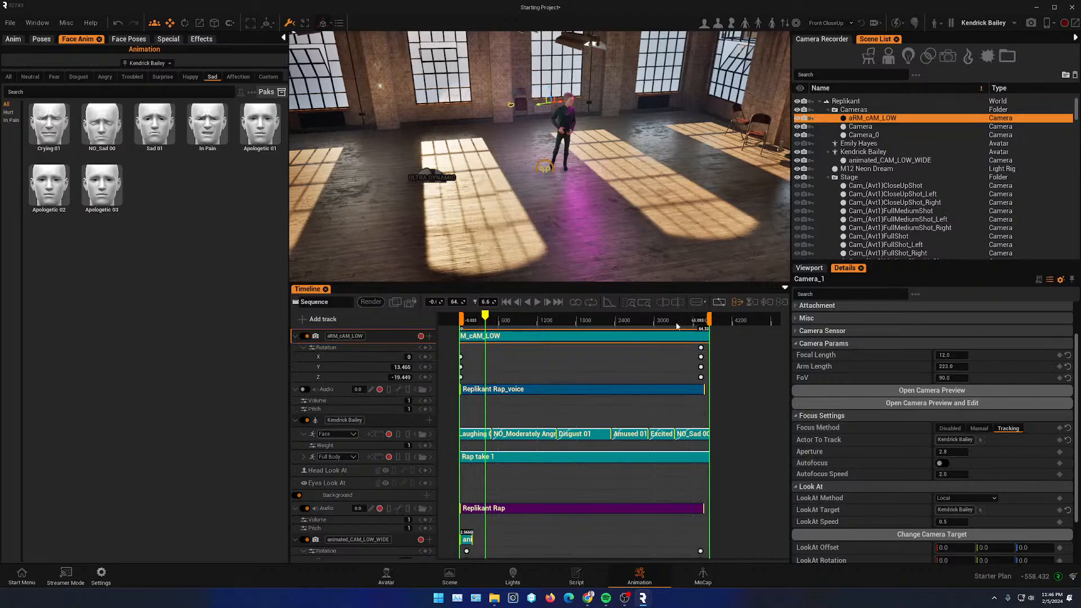
# - Jump to the camera's last rotation key and adjust its Z rotation
pyautogui.click(431, 348)
pyautogui.click(701, 348)
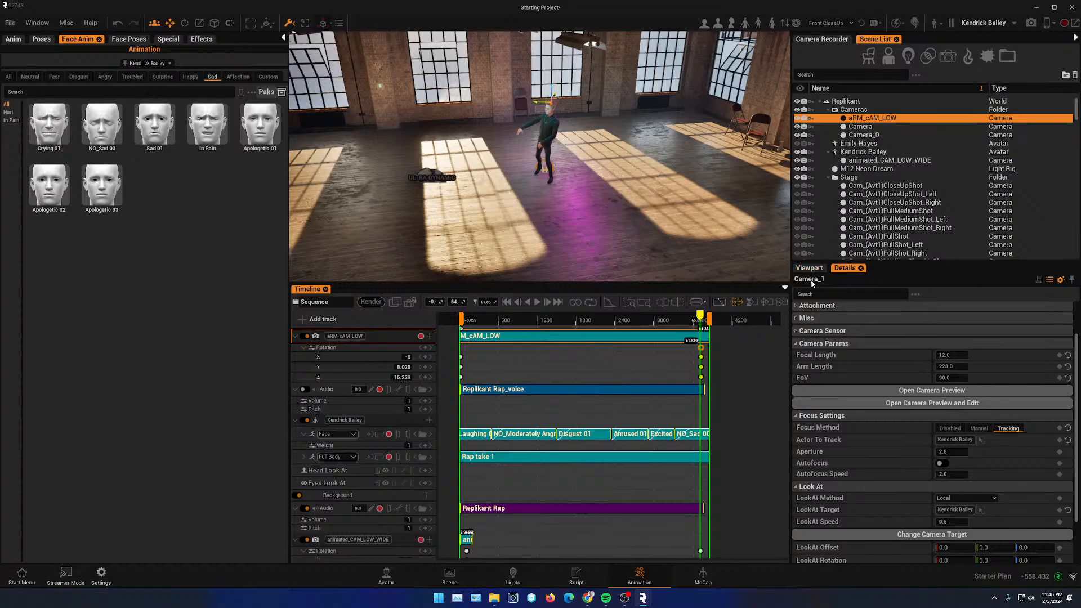
pyautogui.click(795, 305)
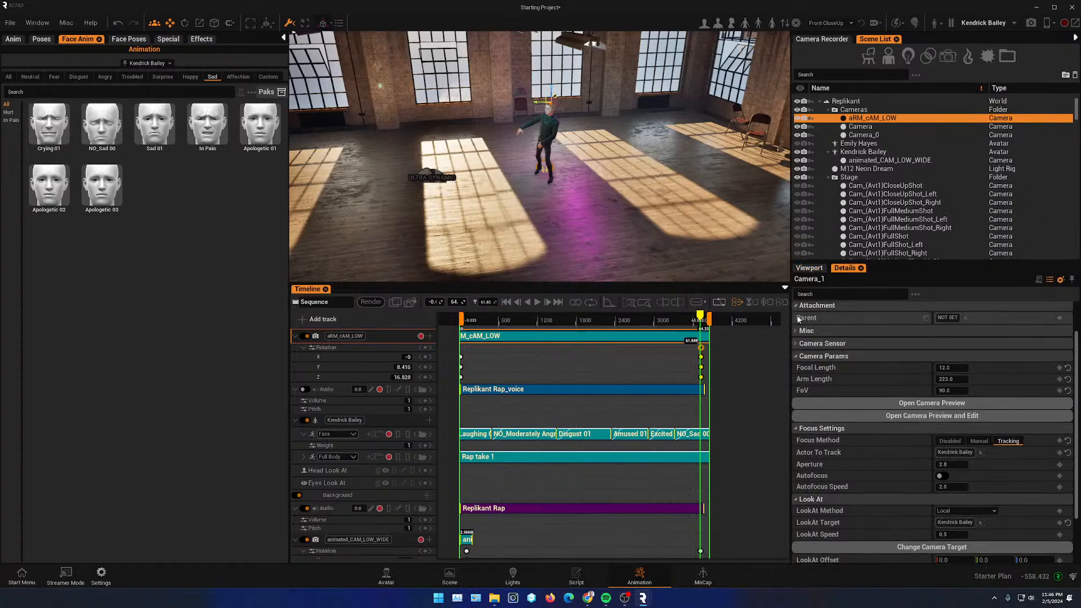
pyautogui.scroll(3, 827, 322)
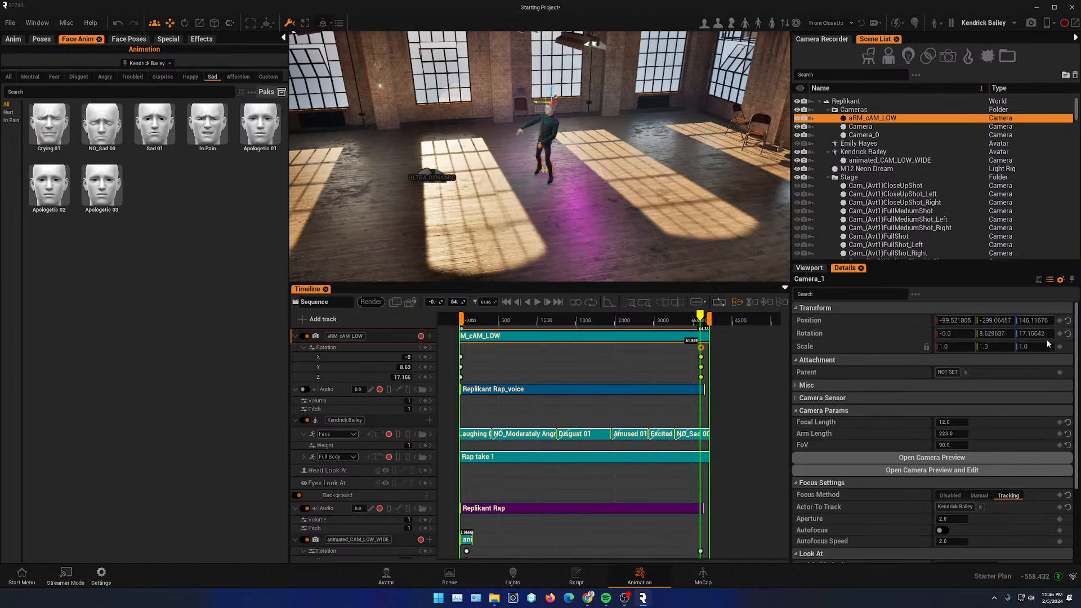
pyautogui.moveTo(651, 318); pyautogui.dragTo(701, 326)
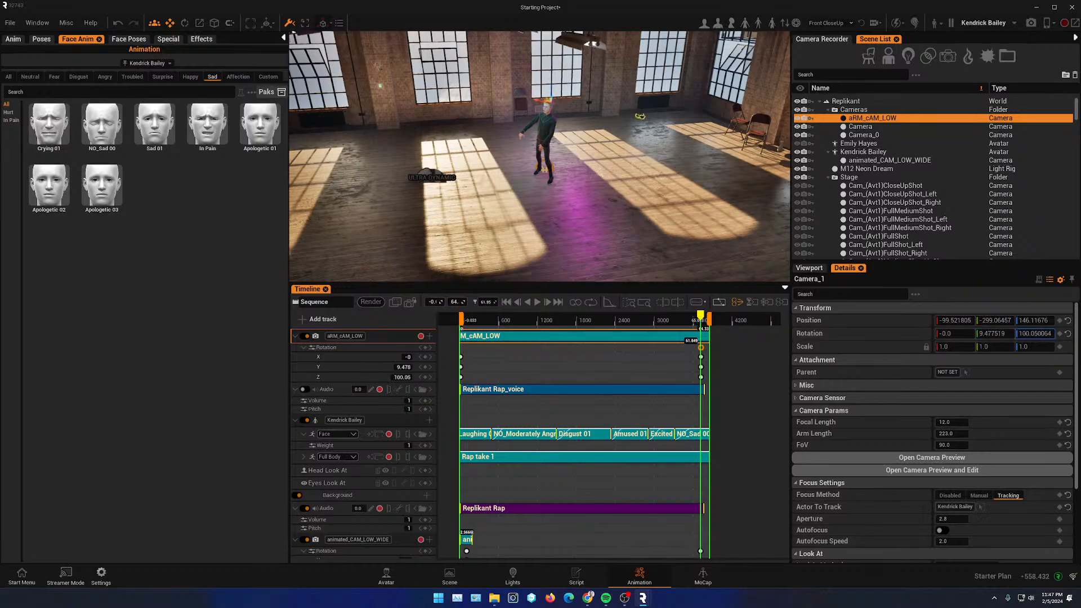
pyautogui.moveTo(1036, 333); pyautogui.dragTo(1025, 334)
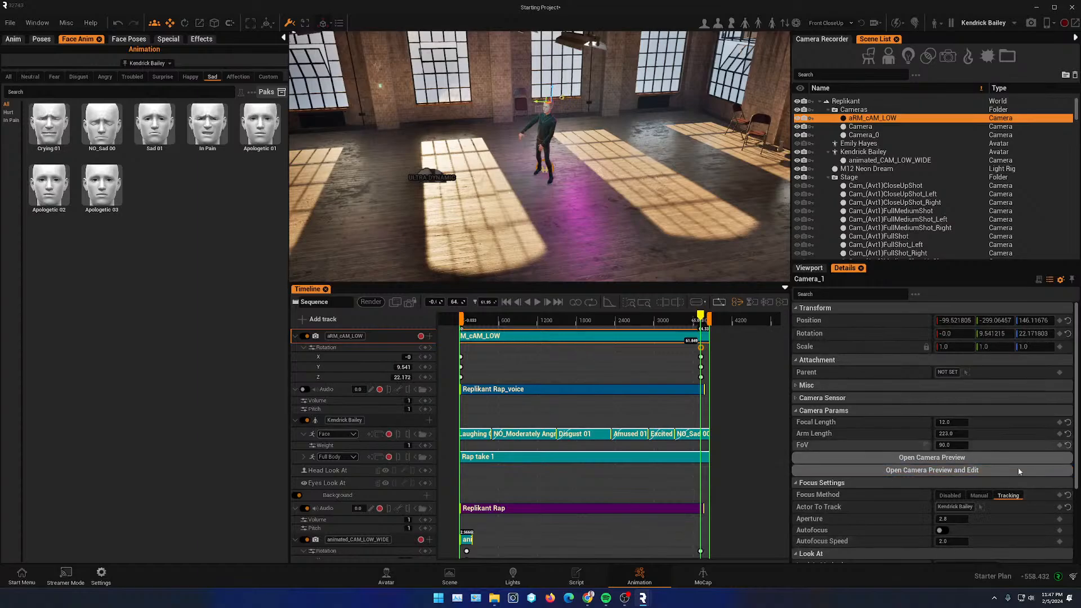
# - Disable the camera's focus tracking and clear its LookAt target
pyautogui.click(950, 496)
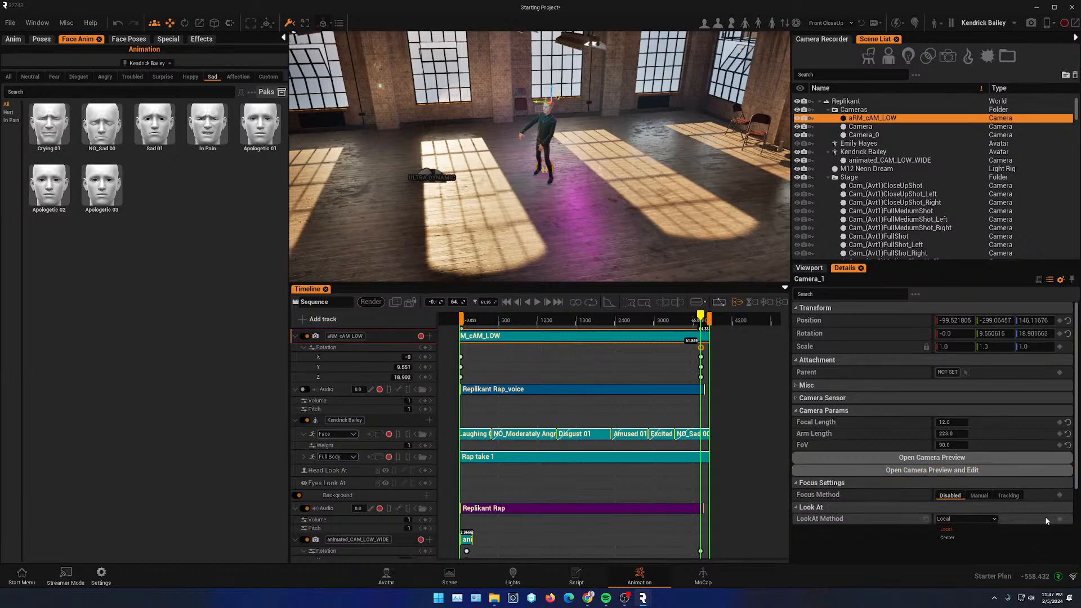
pyautogui.click(796, 507)
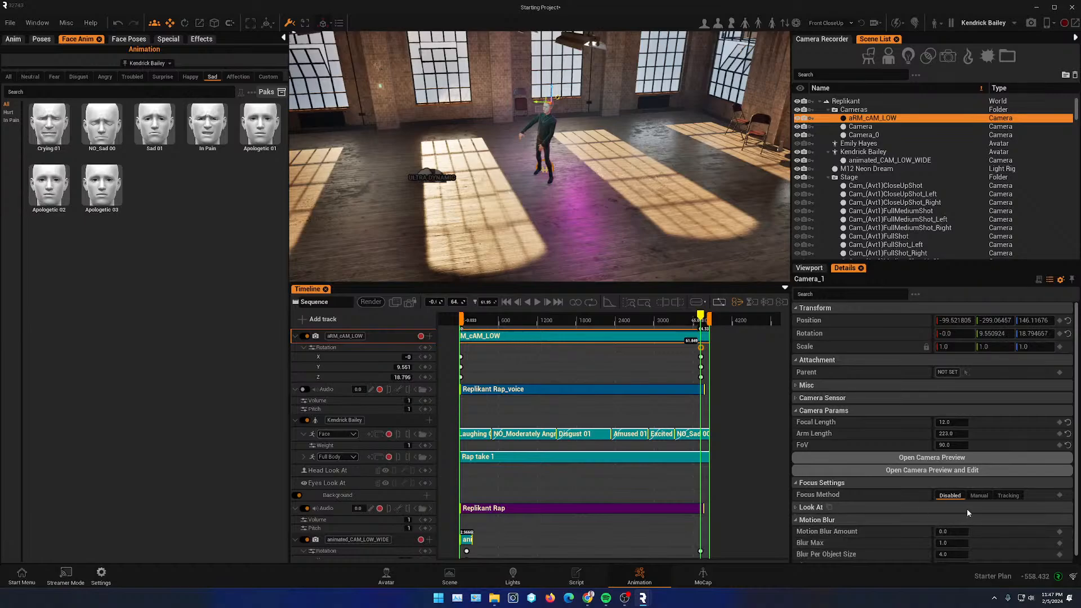
pyautogui.scroll(-1, 891, 522)
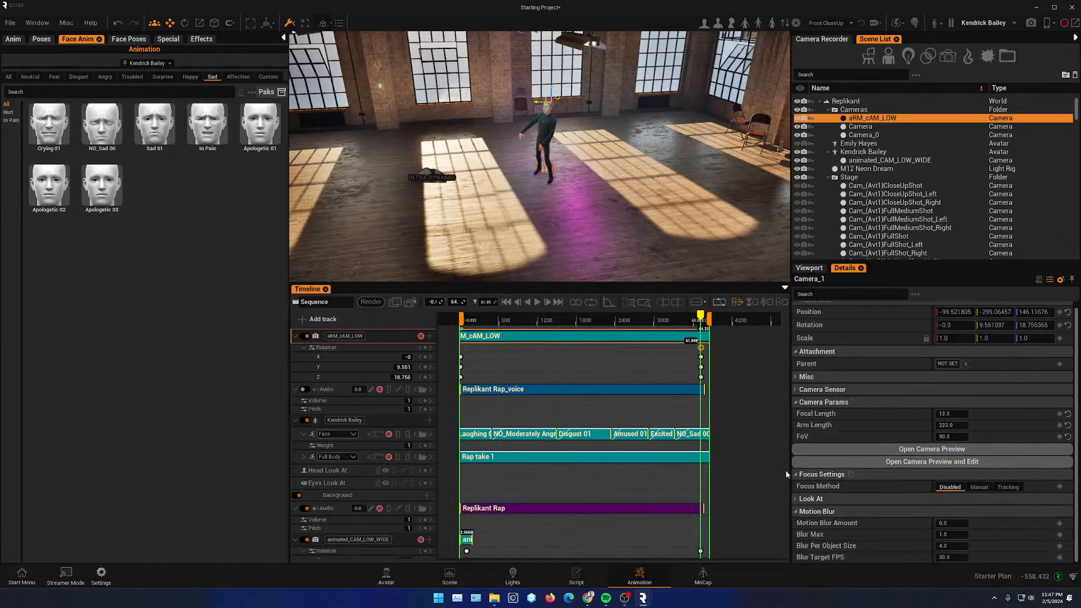
pyautogui.click(796, 499)
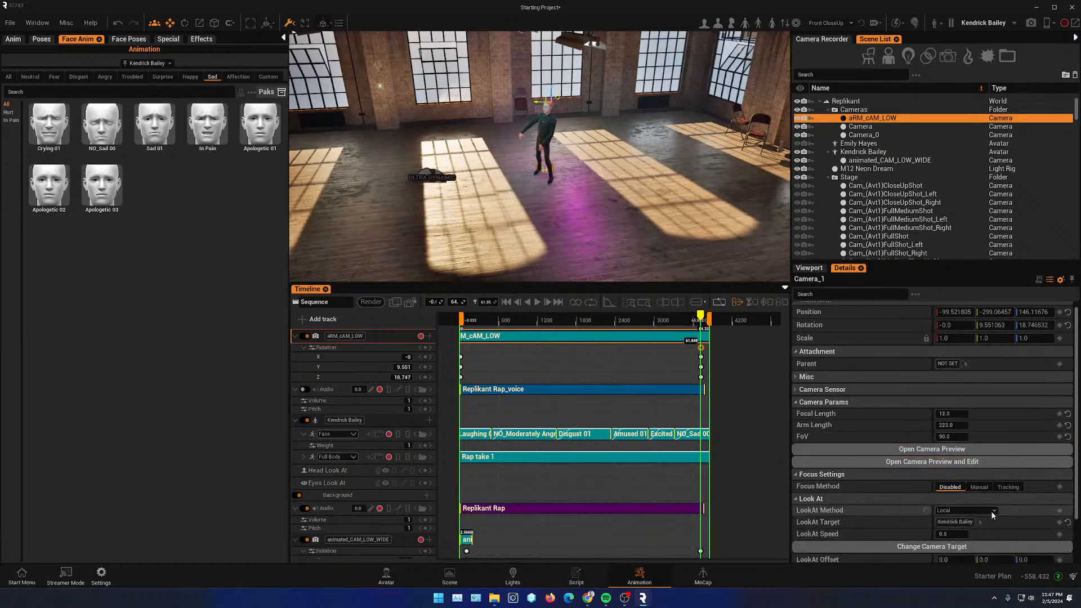
pyautogui.click(1068, 524)
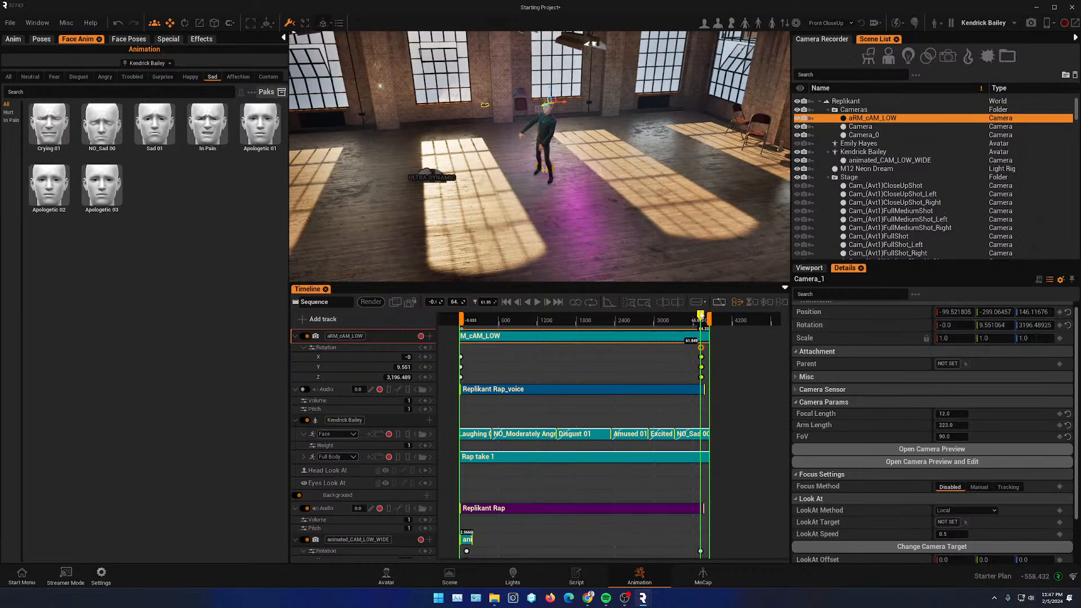
# - Scrub the sequence and preview the camera view to check the motion
pyautogui.moveTo(701, 316); pyautogui.dragTo(466, 327)
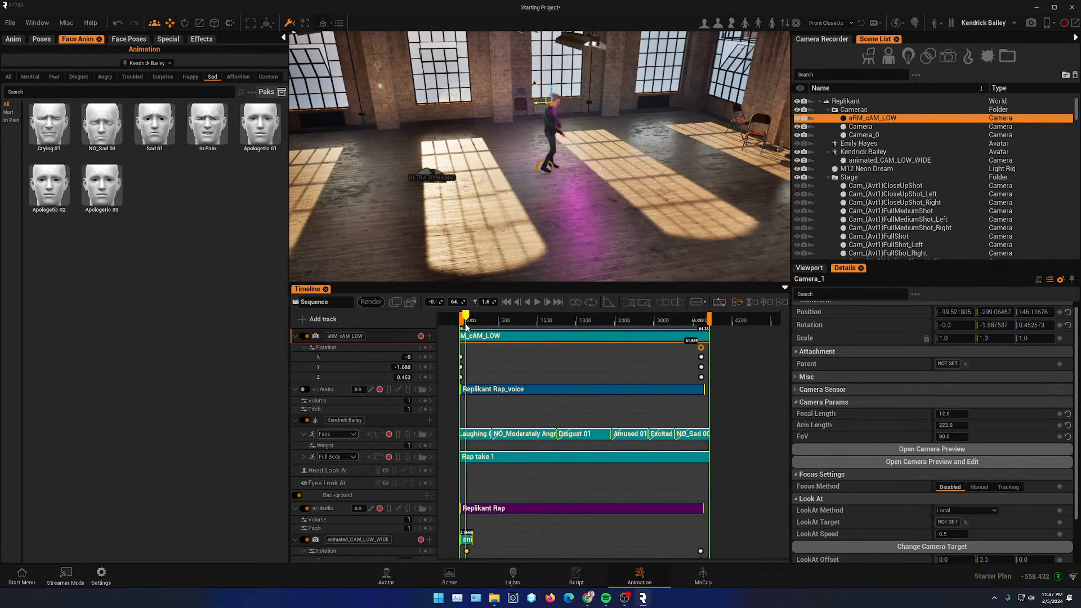
pyautogui.scroll(1, 849, 336)
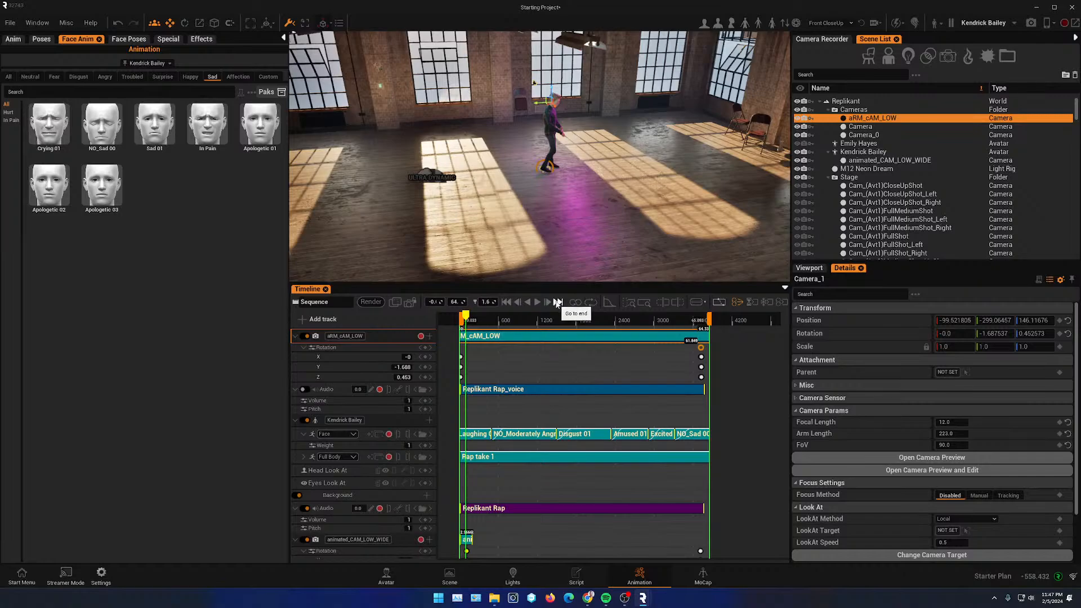
pyautogui.click(557, 303)
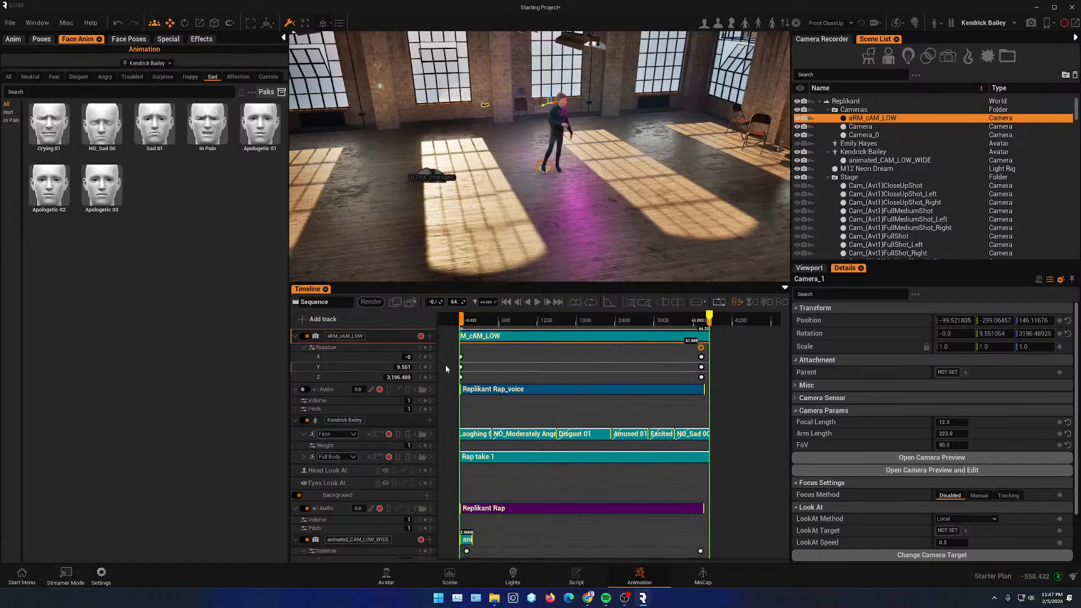
pyautogui.moveTo(709, 319); pyautogui.dragTo(501, 316)
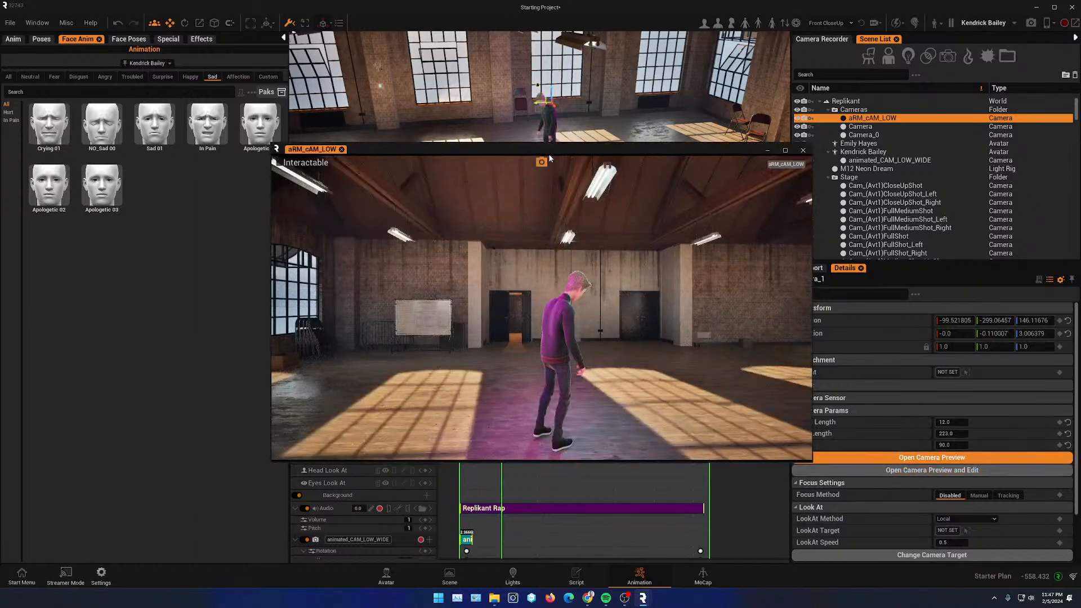
pyautogui.moveTo(550, 152); pyautogui.dragTo(221, 123)
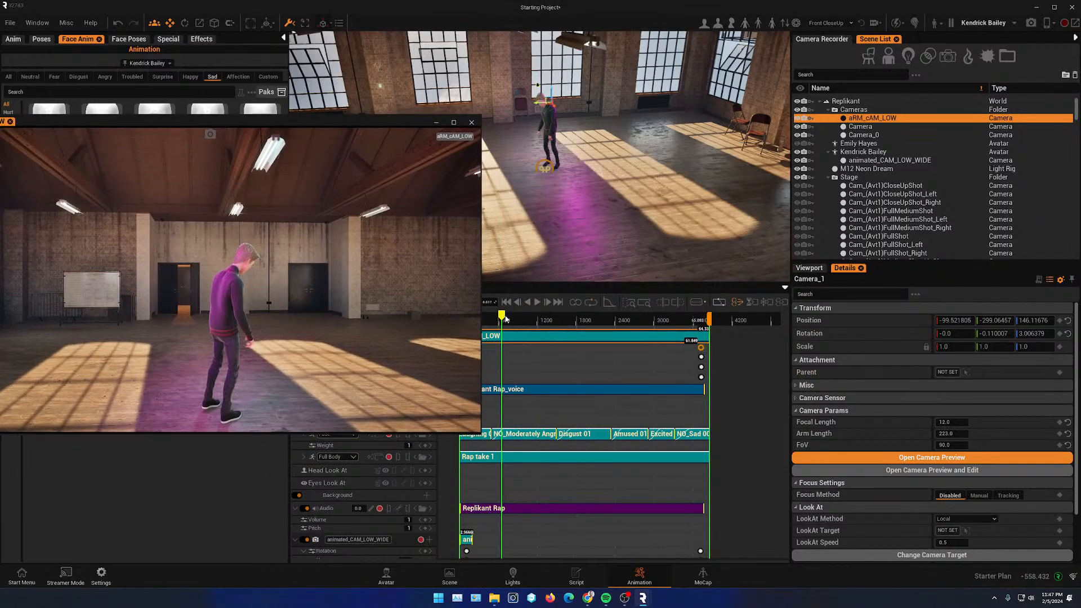
pyautogui.moveTo(505, 317); pyautogui.dragTo(580, 339)
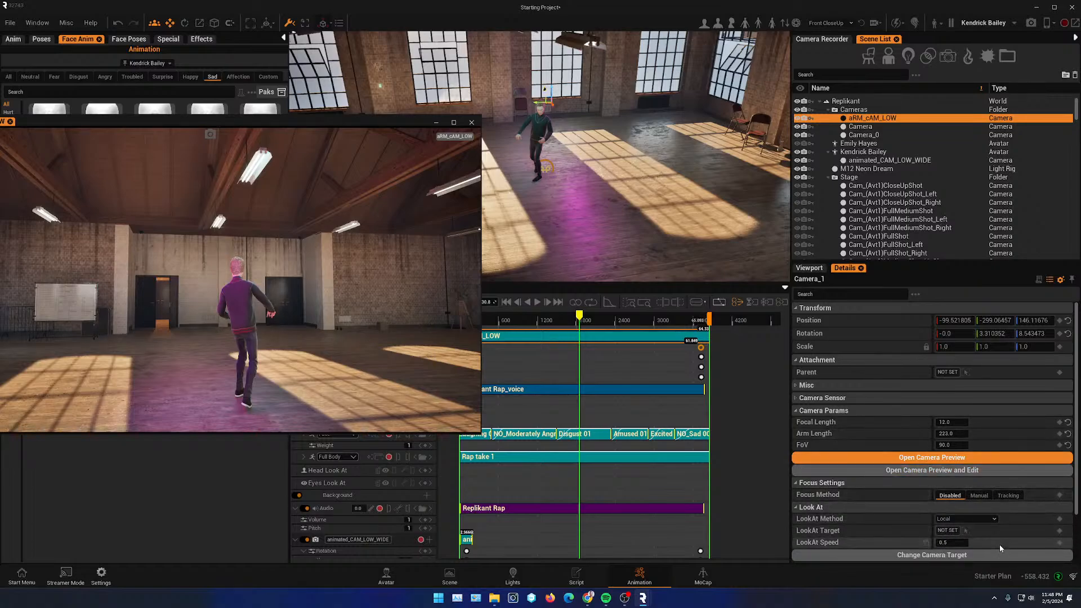
pyautogui.scroll(-3, 983, 437)
pyautogui.scroll(3, 985, 419)
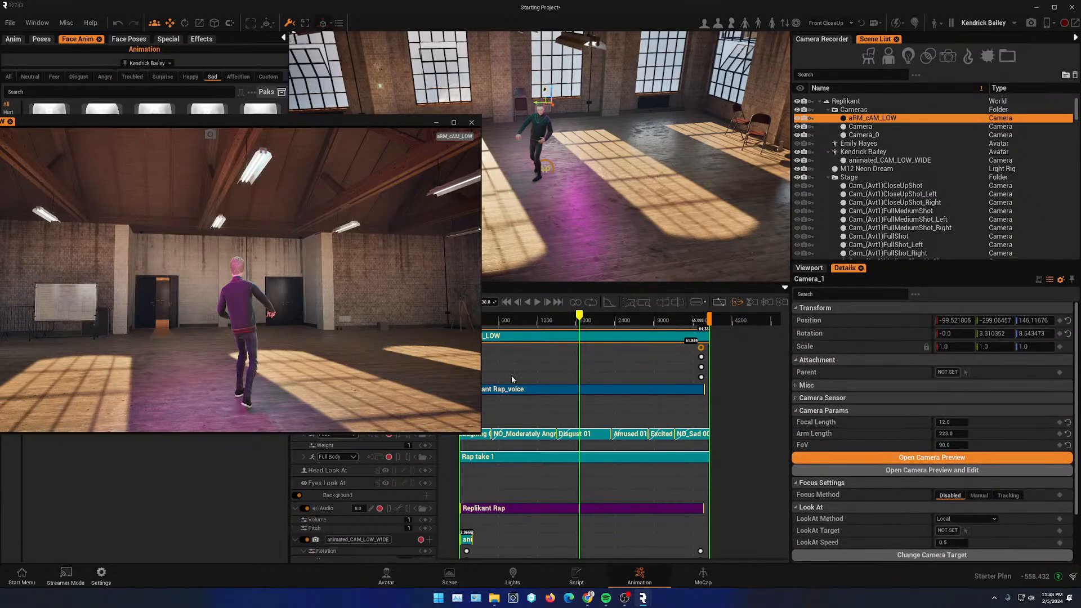
pyautogui.moveTo(415, 119); pyautogui.dragTo(274, 238)
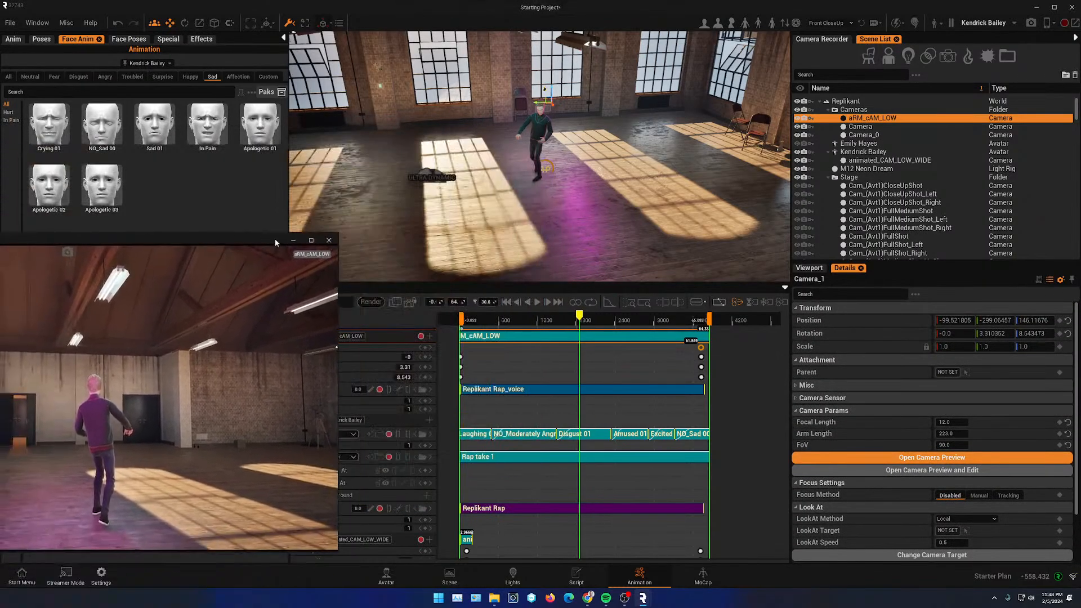
# - Delete all keyframes from the camera's rotation track
pyautogui.click(428, 346)
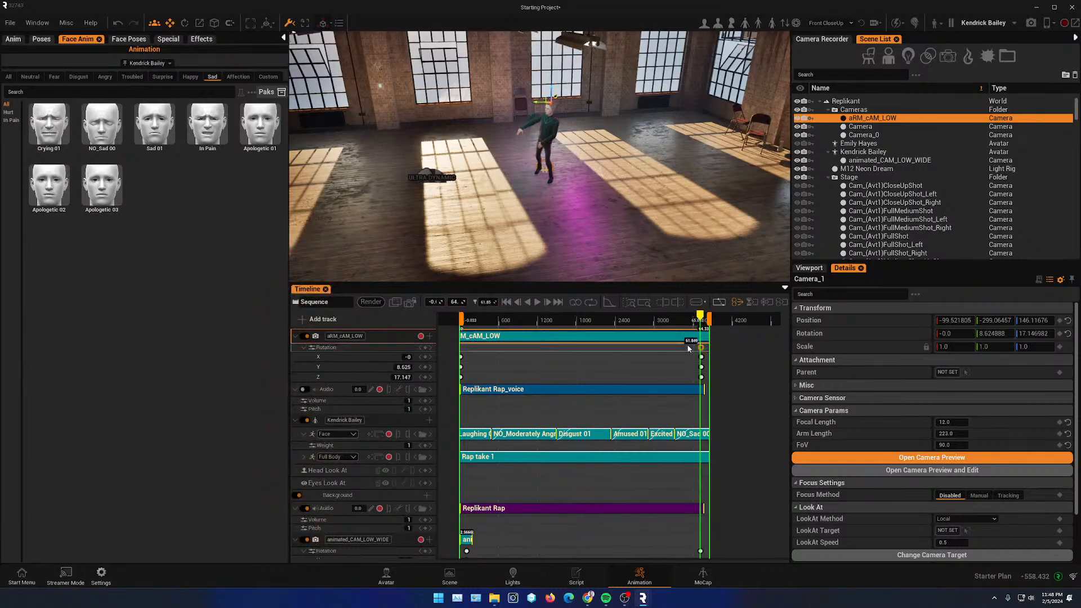
pyautogui.moveTo(687, 343); pyautogui.dragTo(710, 380)
pyautogui.press('Delete')
pyautogui.moveTo(478, 351); pyautogui.dragTo(460, 381)
pyautogui.press('Delete')
# - Return to the sequence start and reset the camera's position and rotation to zero
pyautogui.click(507, 302)
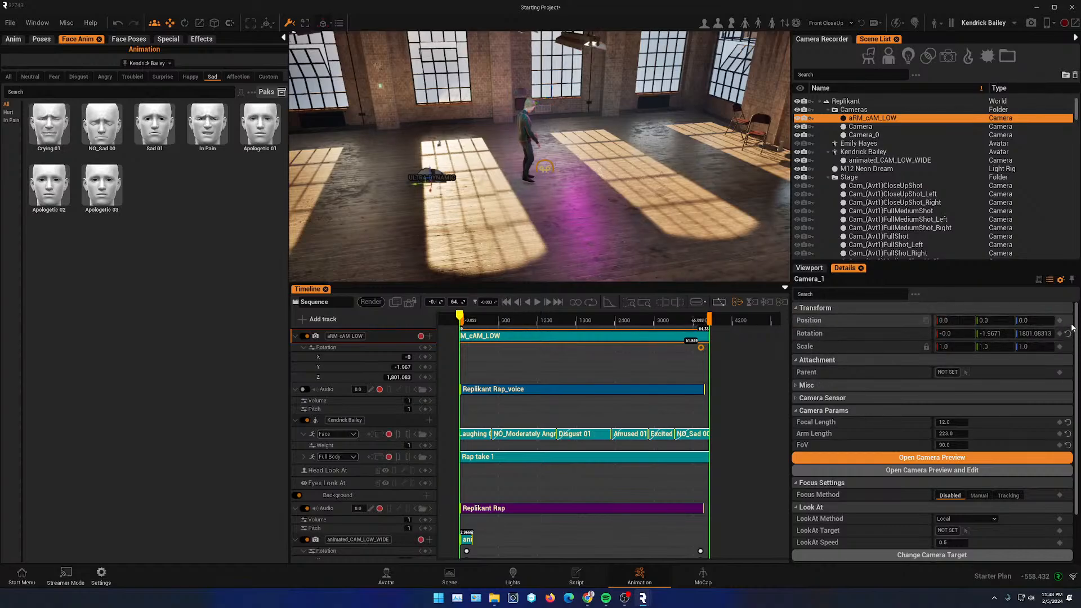
pyautogui.click(1068, 321)
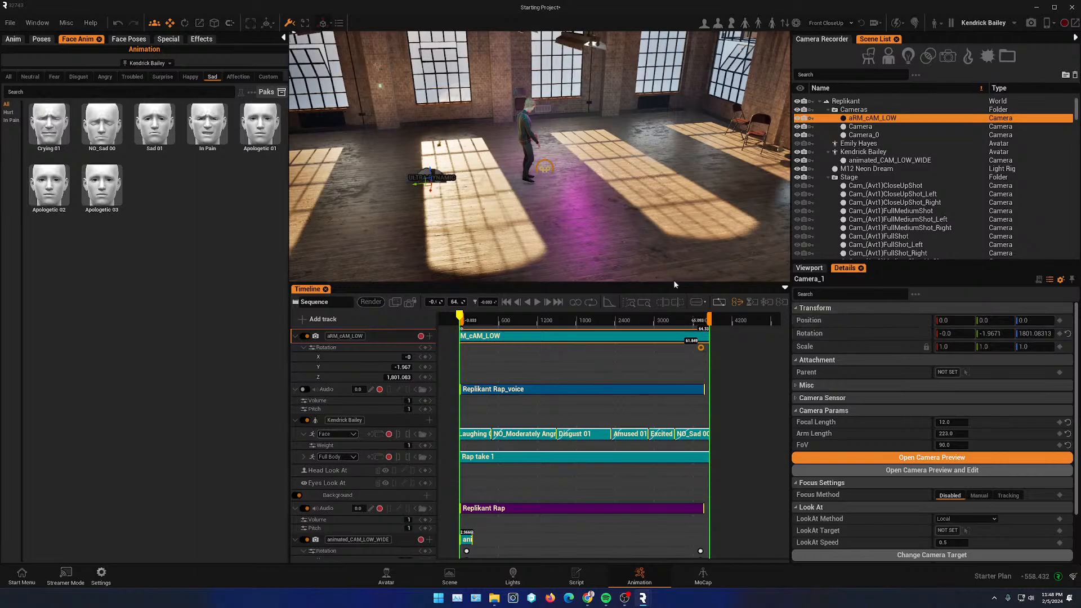
pyautogui.click(1068, 334)
# - Move the camera to about X 36.5, Y -244.9, Z 49.2 near Kendrick Bailey
pyautogui.scroll(-8, 431, 202)
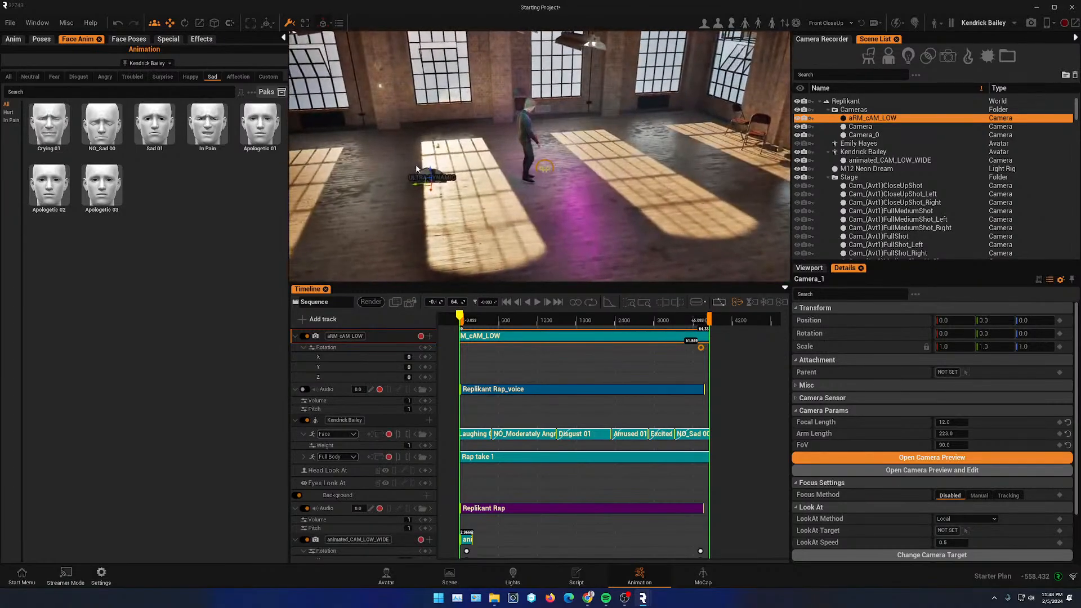
pyautogui.moveTo(431, 173)
pyautogui.mouseDown()
pyautogui.moveTo(419, 162)
pyautogui.moveTo(529, 175)
pyautogui.moveTo(544, 165)
pyautogui.moveTo(551, 177)
pyautogui.moveTo(411, 173)
pyautogui.mouseUp()
pyautogui.keyDown('alt'); pyautogui.moveTo(676, 176); pyautogui.dragTo(640, 182); pyautogui.keyUp('alt')
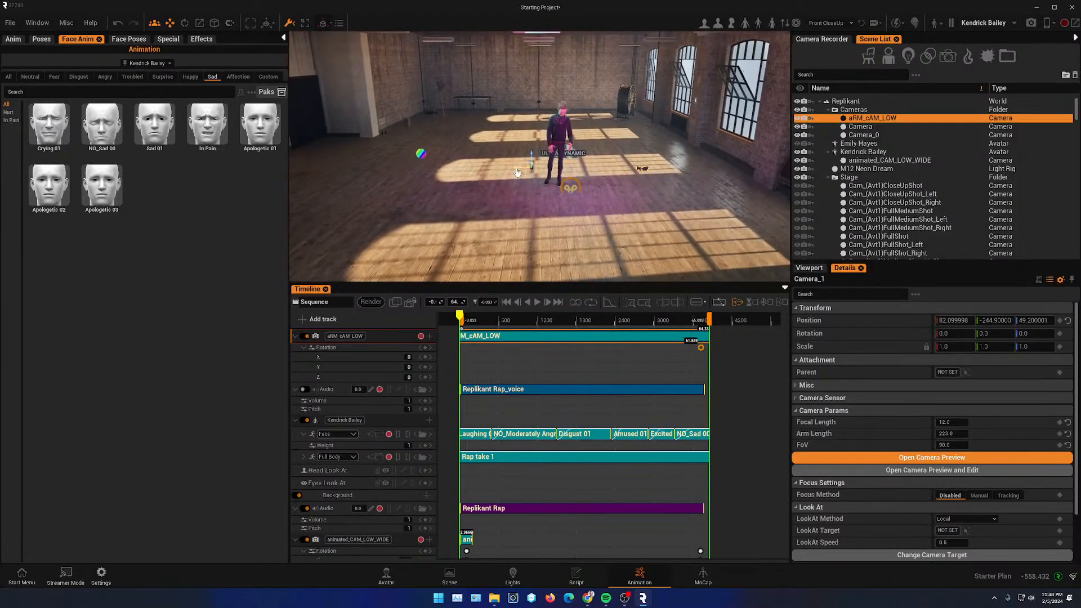
pyautogui.moveTo(516, 172); pyautogui.dragTo(541, 178)
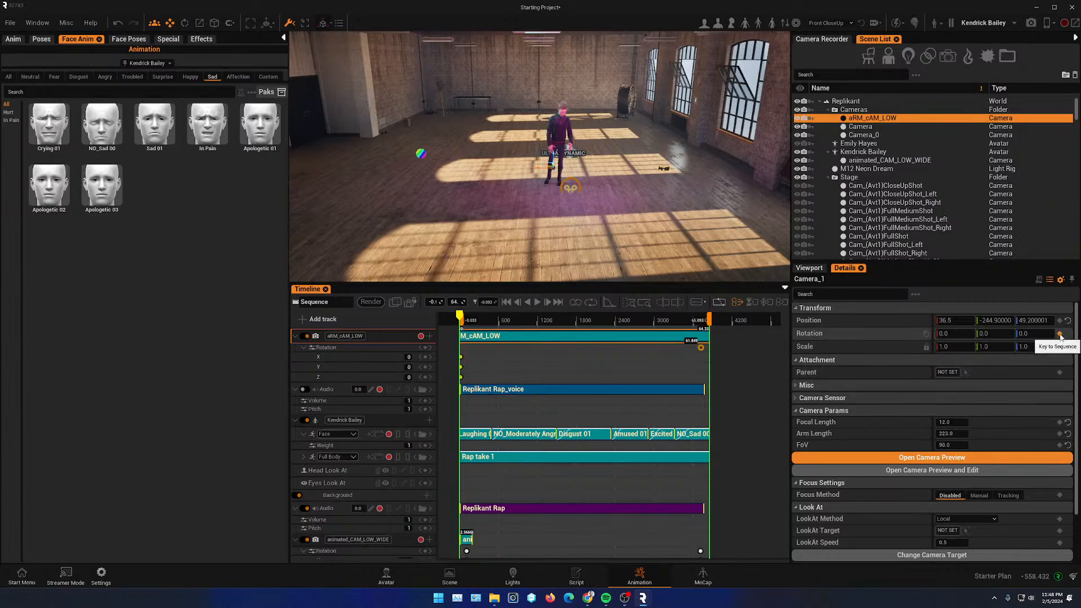
# - At the sequence end, set the camera's Z rotation to about 3372.6 and key it
pyautogui.moveTo(465, 320); pyautogui.dragTo(704, 319)
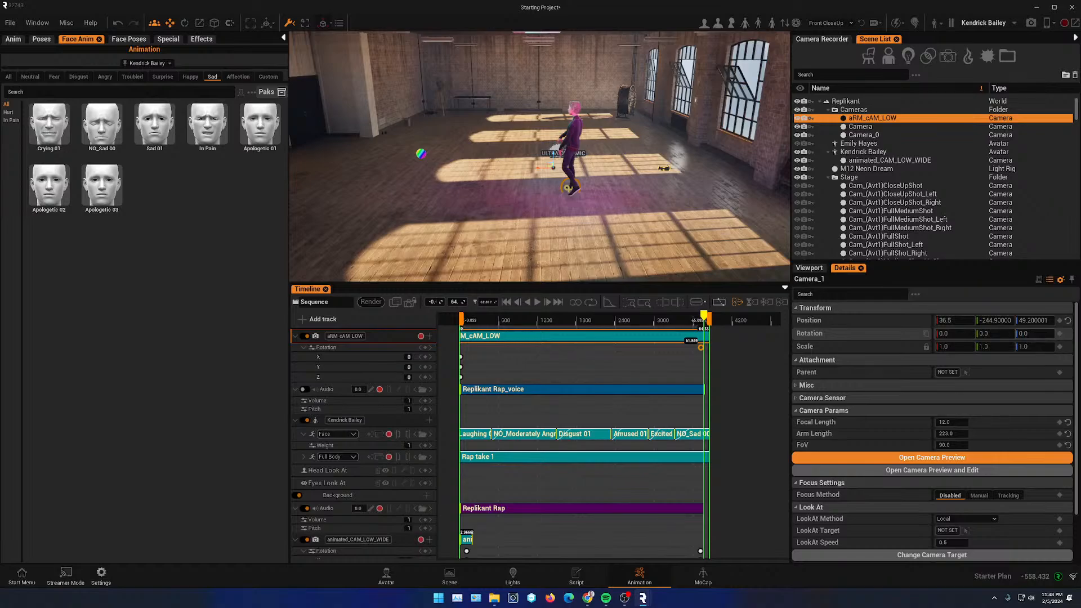
pyautogui.moveTo(1034, 334); pyautogui.dragTo(1041, 333)
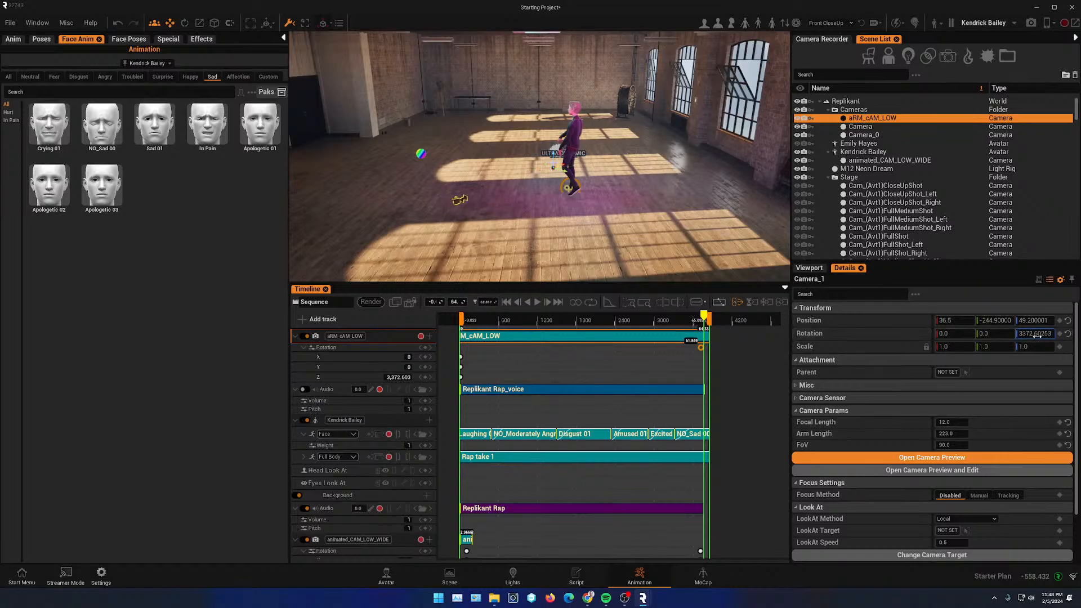
pyautogui.click(426, 377)
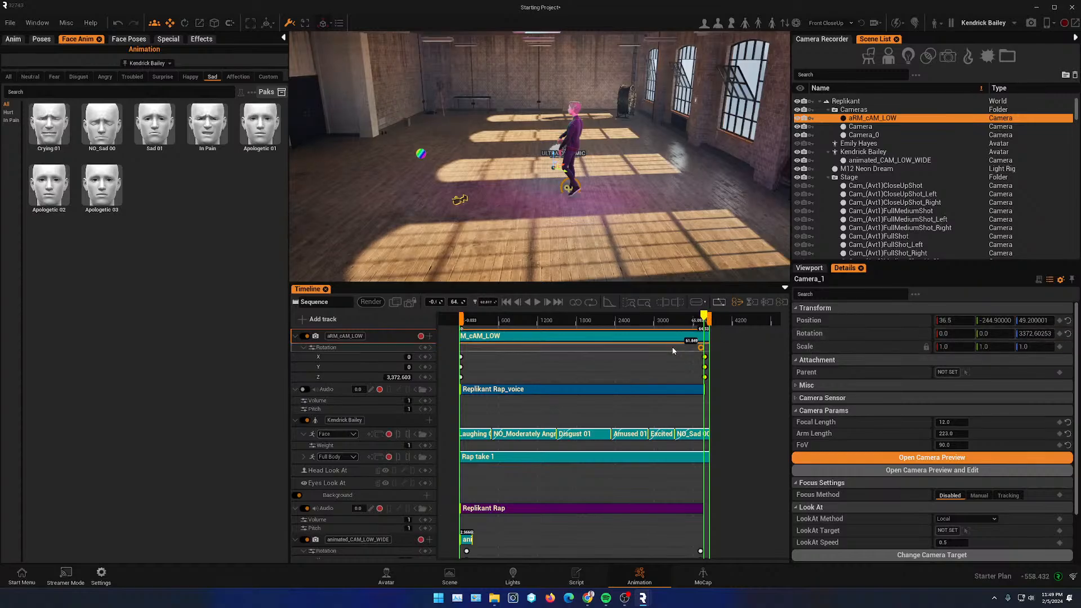
# - Play the sequence from near the start to preview the rotating camera
pyautogui.moveTo(705, 319); pyautogui.dragTo(485, 319)
pyautogui.click(409, 302)
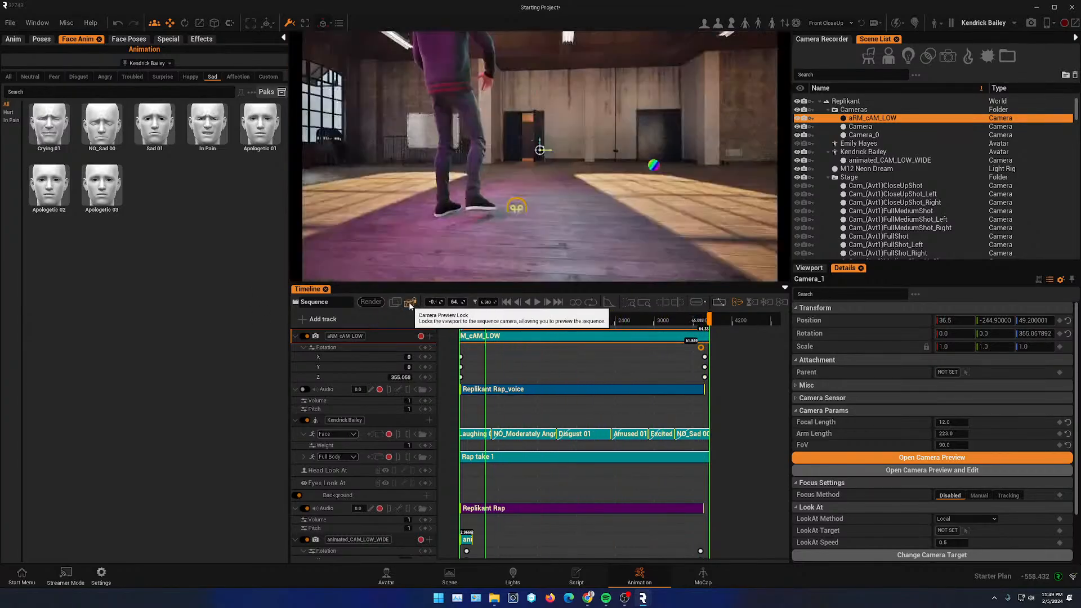
pyautogui.click(538, 302)
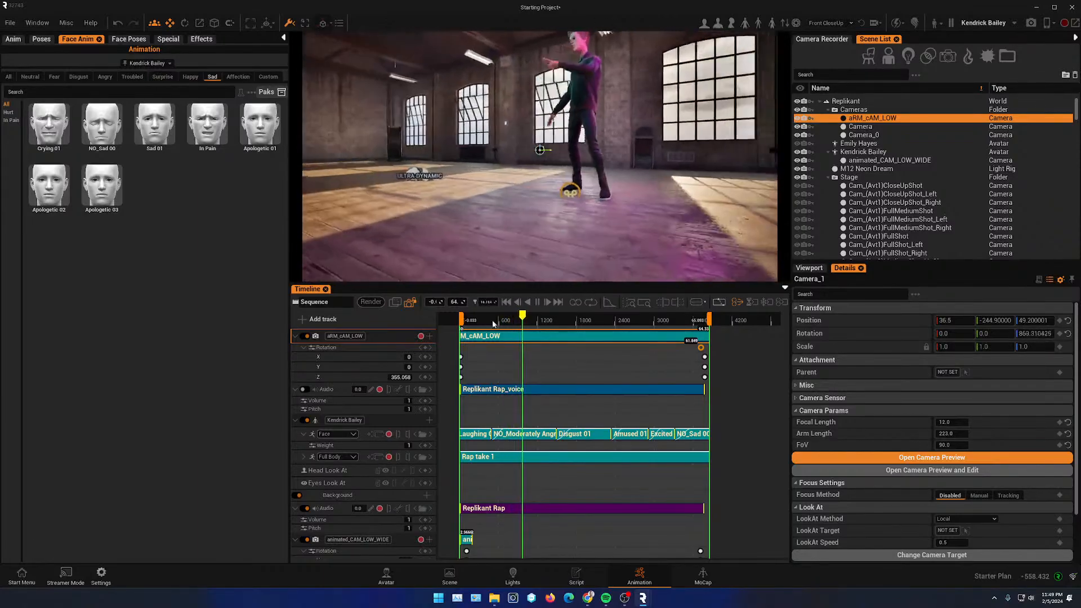
# - Stop playback and raise the camera's Z position to about 131.6
pyautogui.click(537, 303)
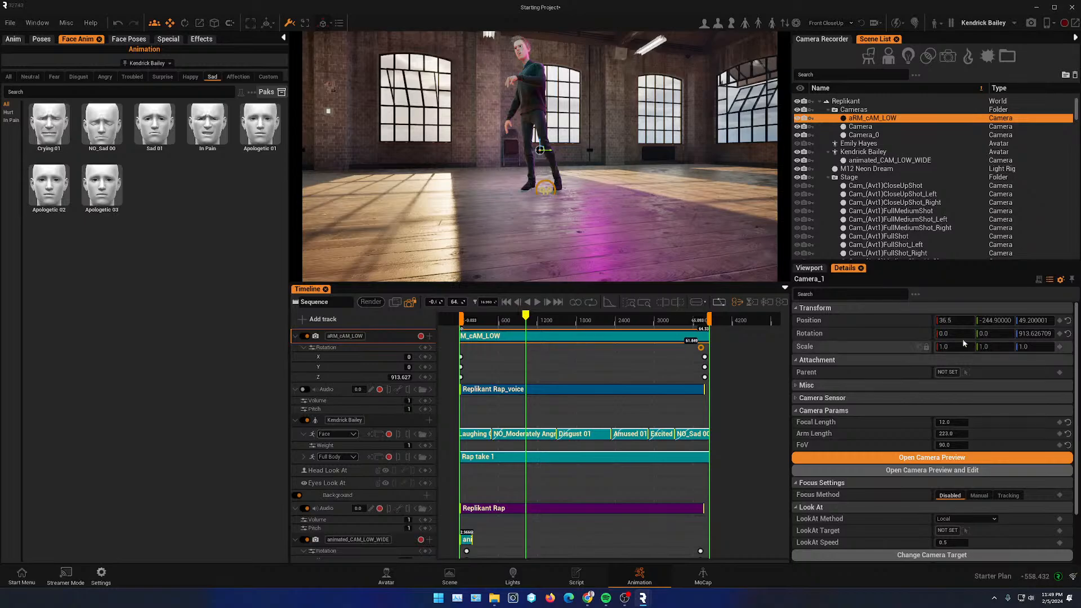
pyautogui.moveTo(1035, 320); pyautogui.dragTo(1062, 320)
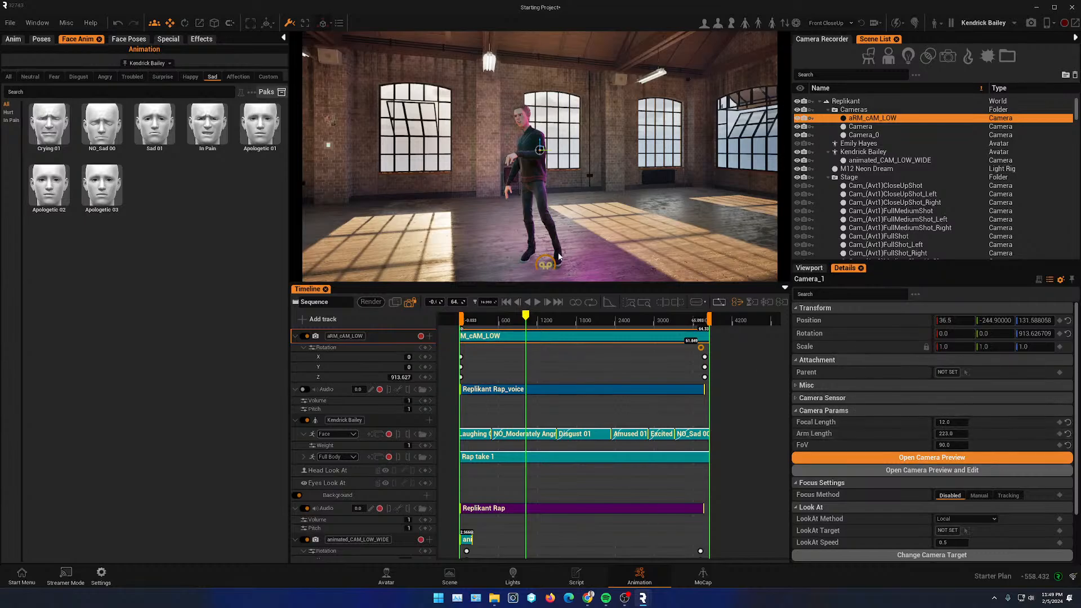
# - At the sequence start, set the camera's focal length to 5.0 and key it
pyautogui.moveTo(951, 422); pyautogui.dragTo(941, 421)
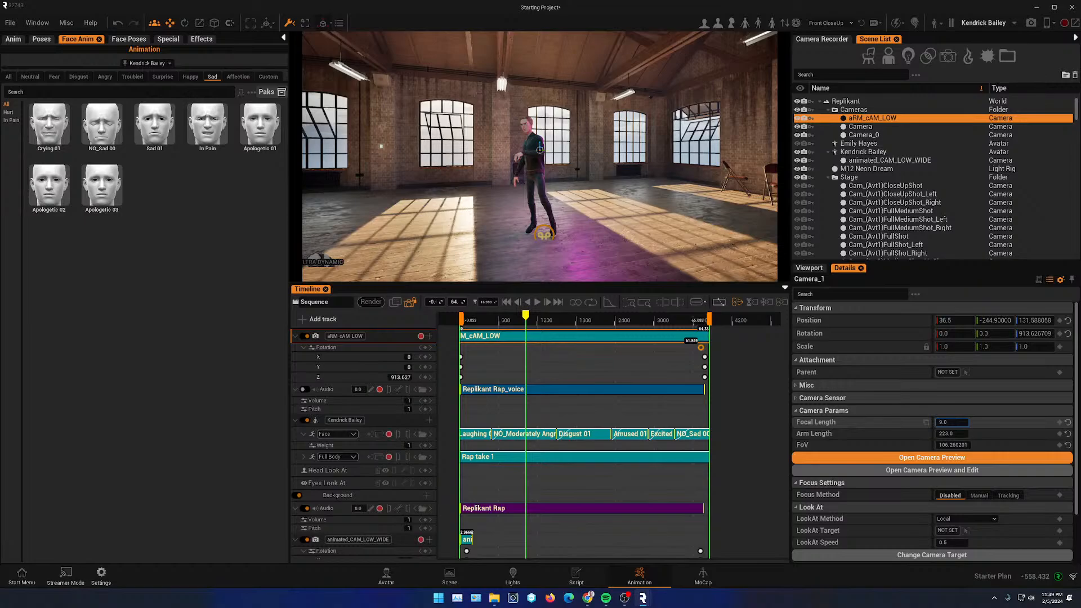
pyautogui.moveTo(527, 317); pyautogui.dragTo(462, 306)
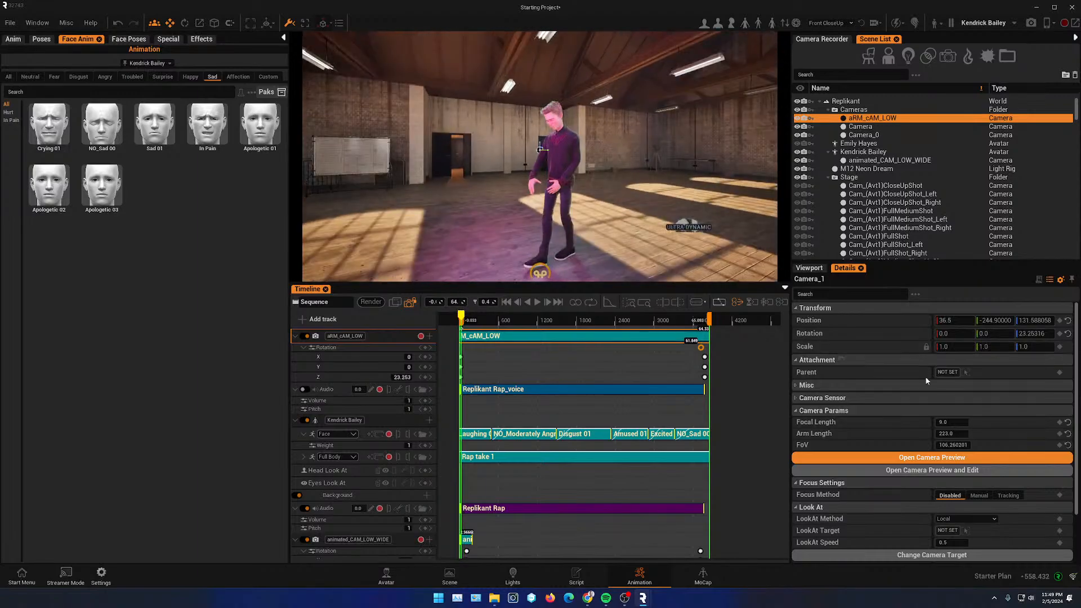
pyautogui.moveTo(953, 423); pyautogui.dragTo(931, 422)
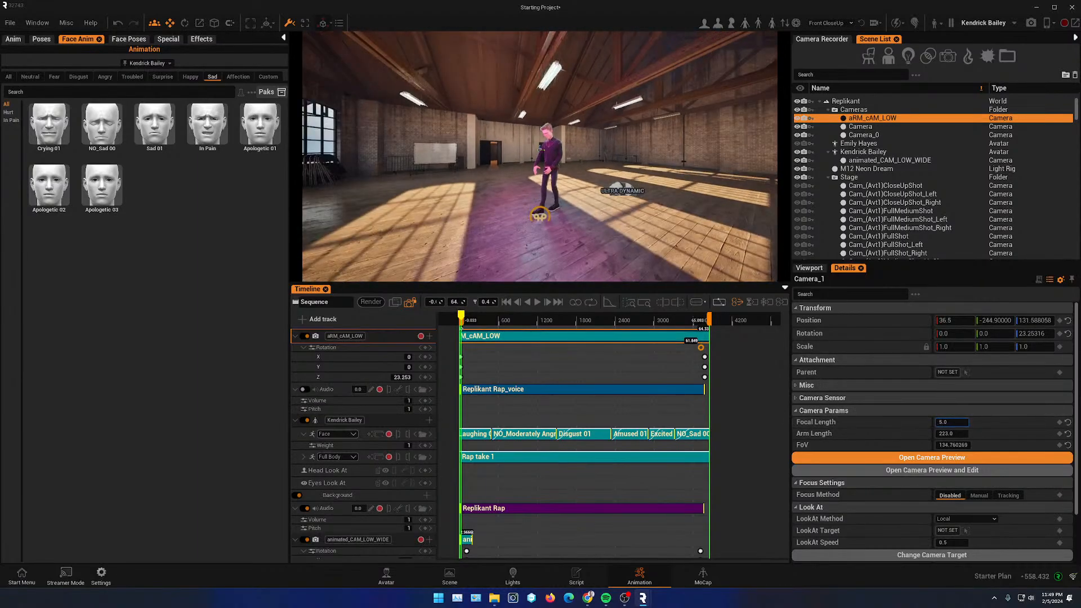
pyautogui.click(1060, 422)
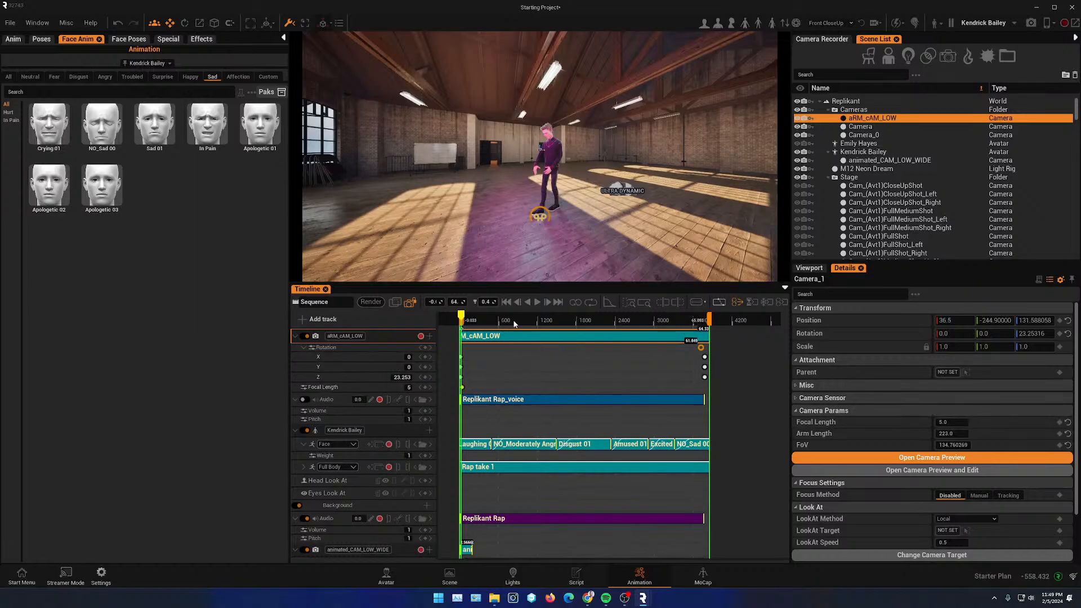
# - Around frame 1200, set the focal length to 24 and key it
pyautogui.click(560, 325)
pyautogui.click(952, 423)
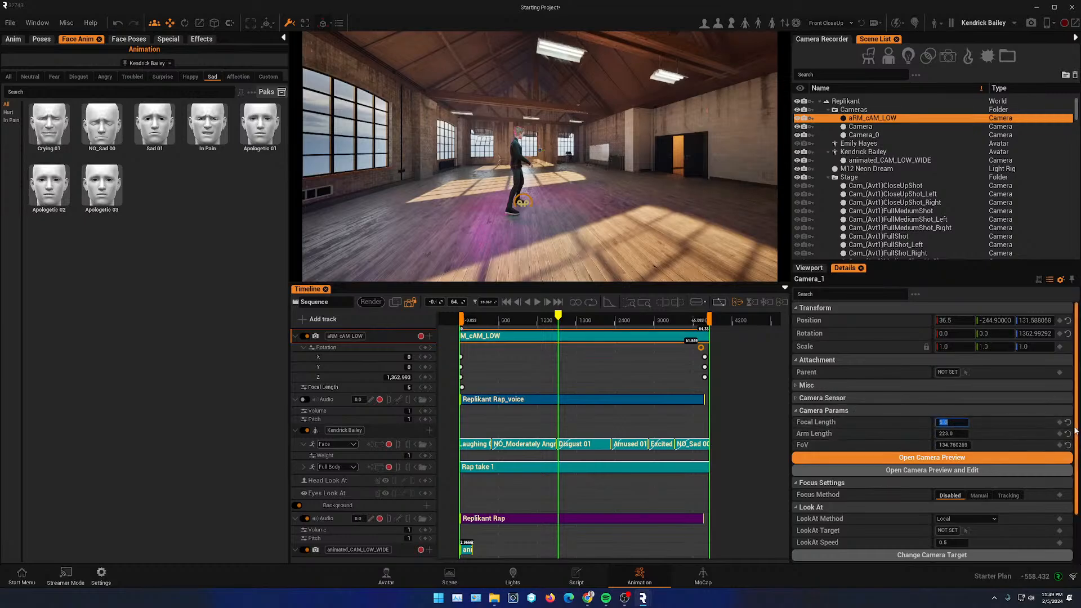
pyautogui.press('Return')
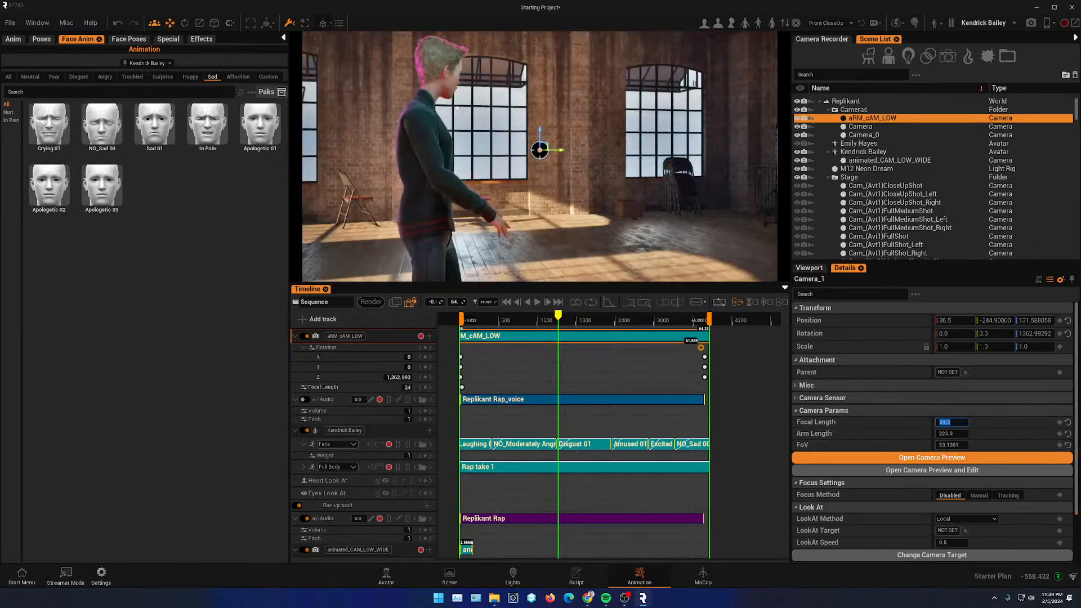
pyautogui.click(1059, 423)
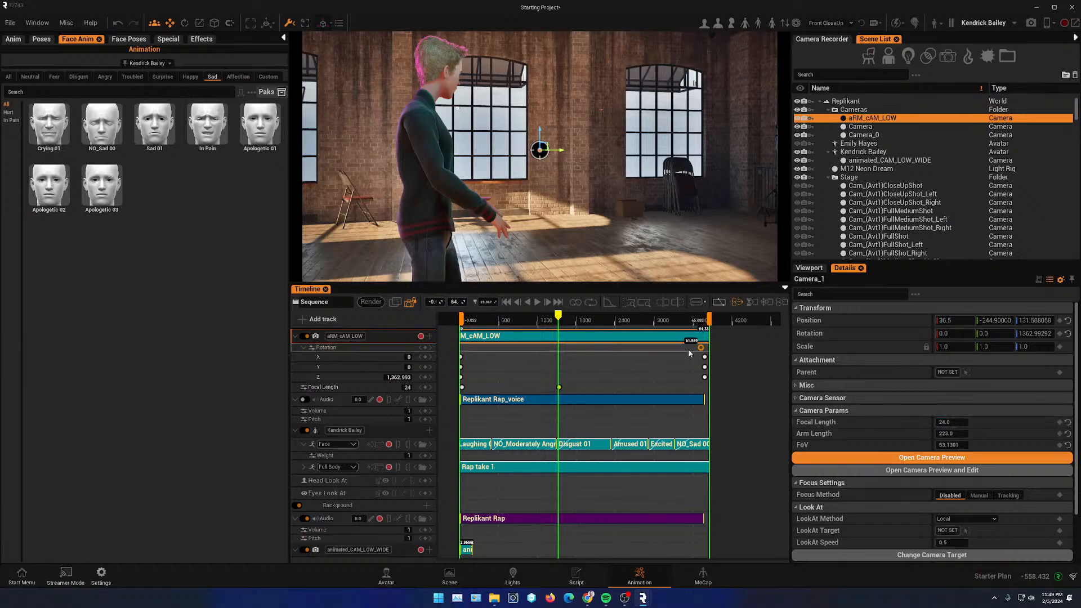
# - Further along the timeline near 2000, set the focal length to 5
pyautogui.moveTo(558, 318); pyautogui.dragTo(630, 328)
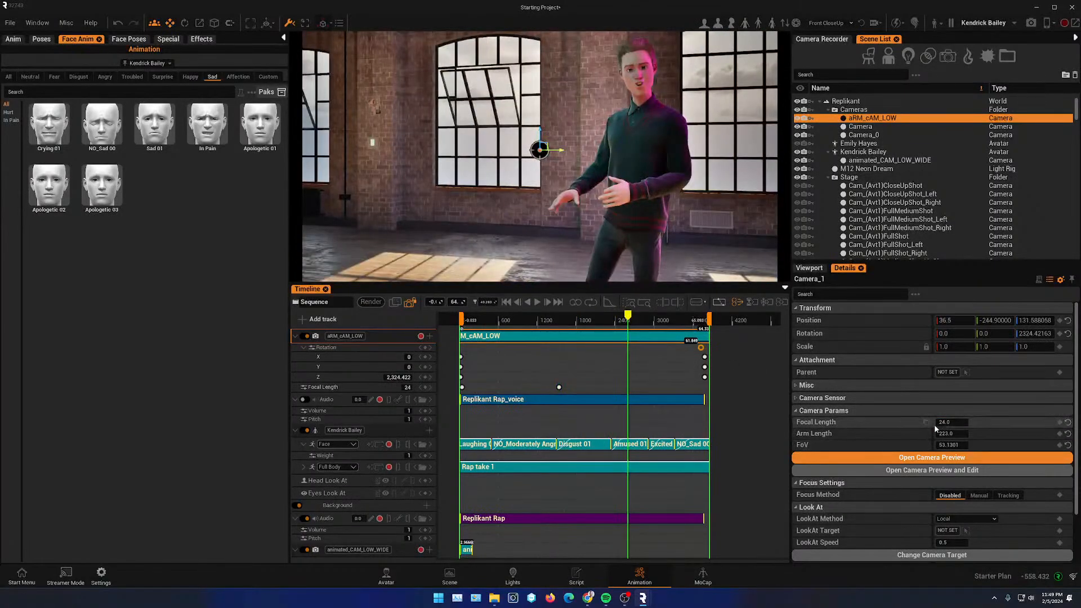
pyautogui.click(964, 421)
pyautogui.press('Return')
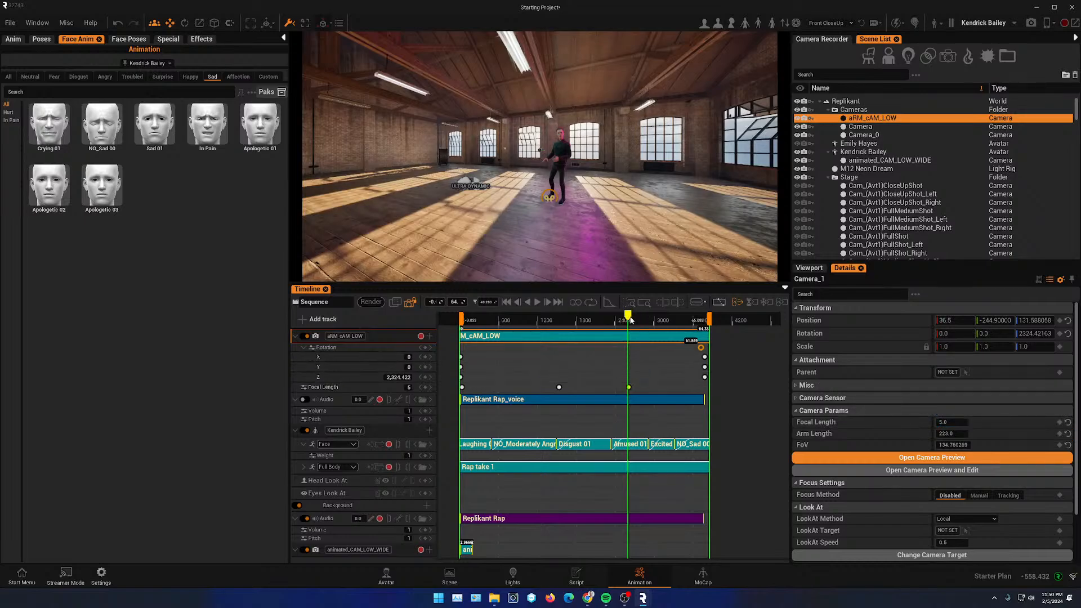
# - At the sequence end, set the focal length to 24
pyautogui.moveTo(630, 319); pyautogui.dragTo(704, 320)
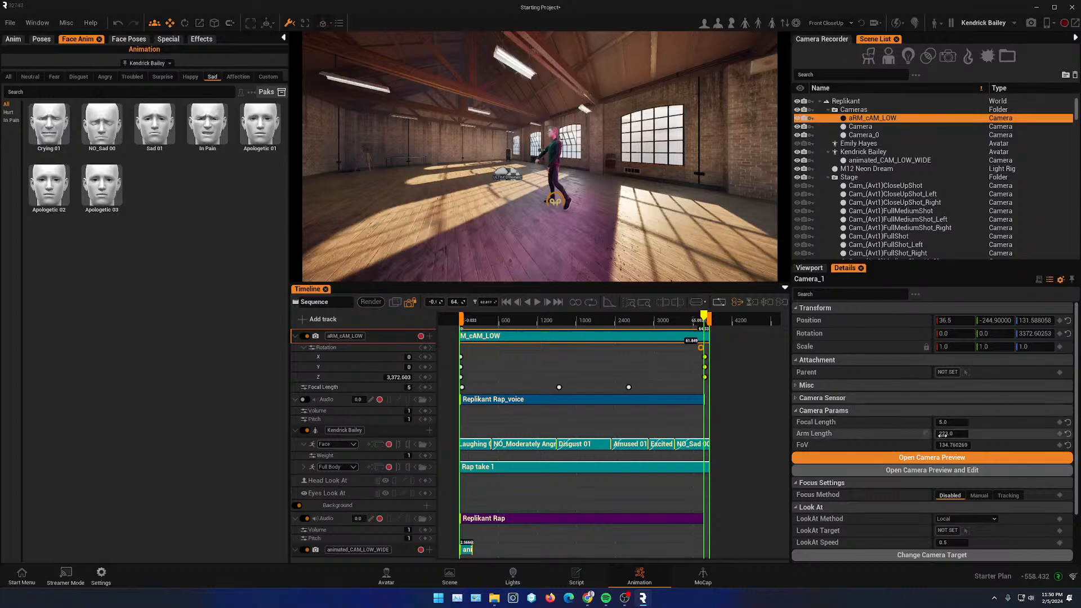
pyautogui.write('2')
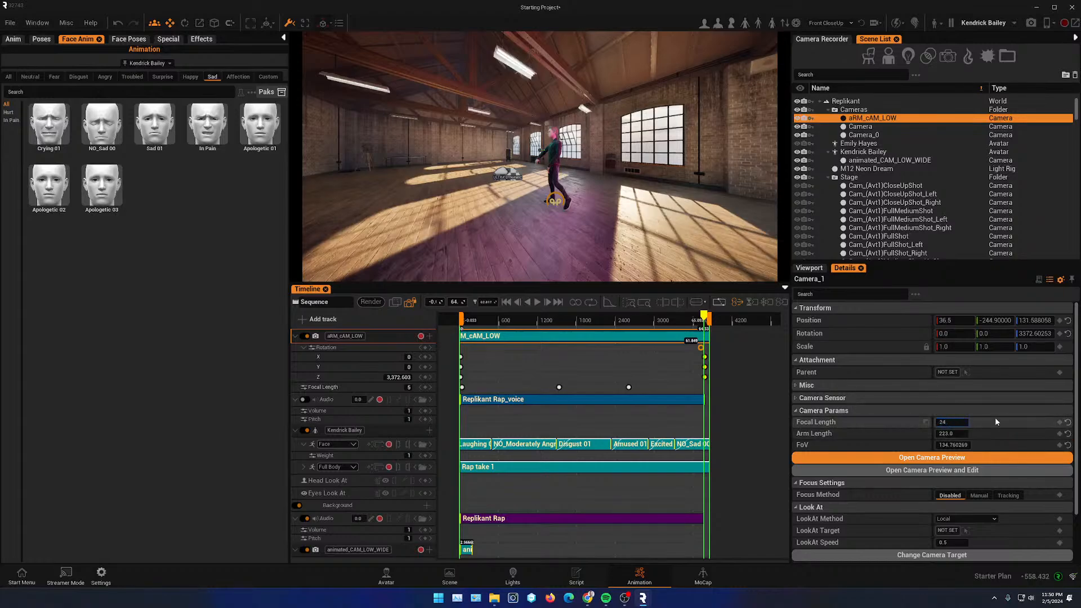
pyautogui.write('4')
pyautogui.press('Return')
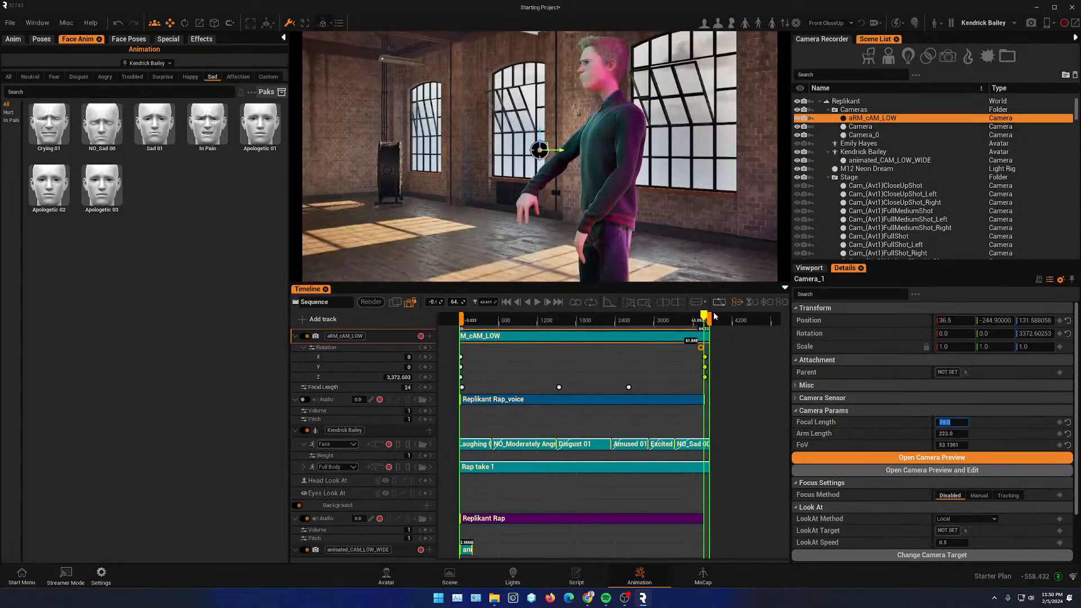
# - Play and scrub the sequence from the start to preview the focal length zooms
pyautogui.moveTo(704, 319); pyautogui.dragTo(473, 327)
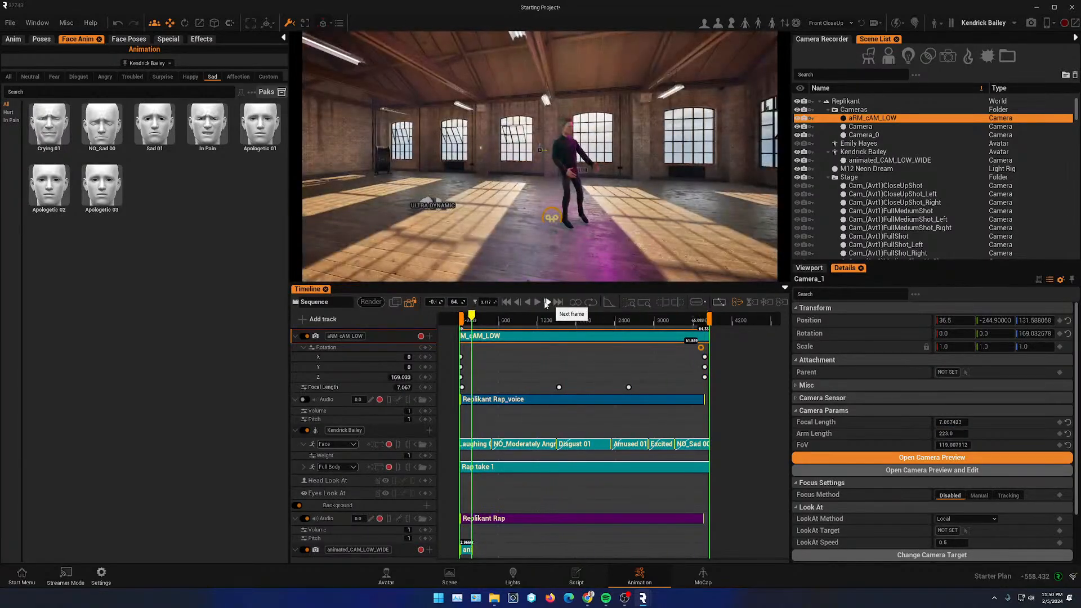
pyautogui.click(536, 302)
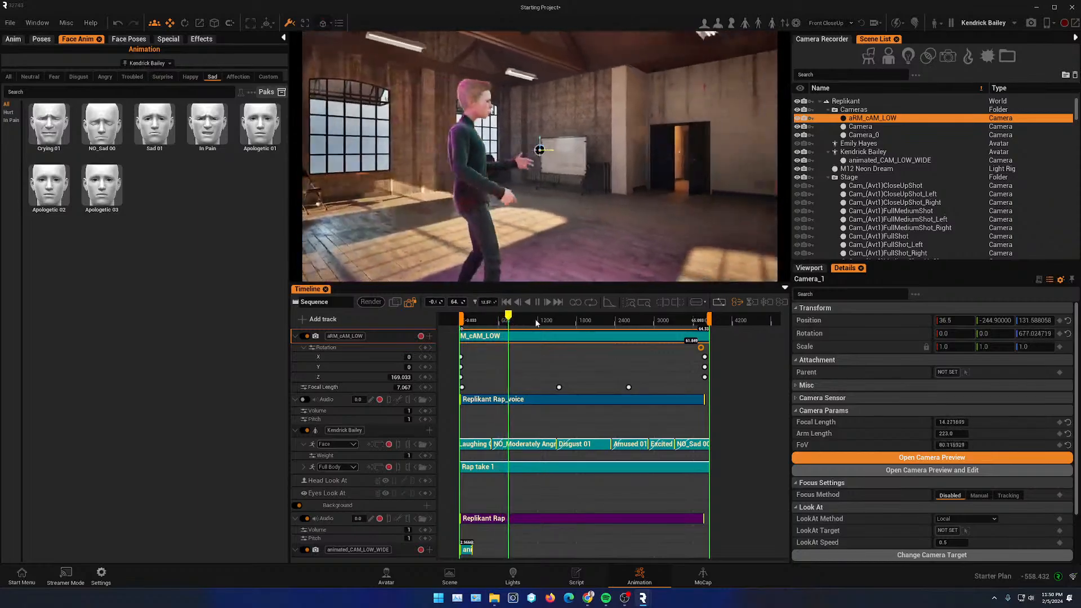
pyautogui.moveTo(510, 319); pyautogui.dragTo(534, 334)
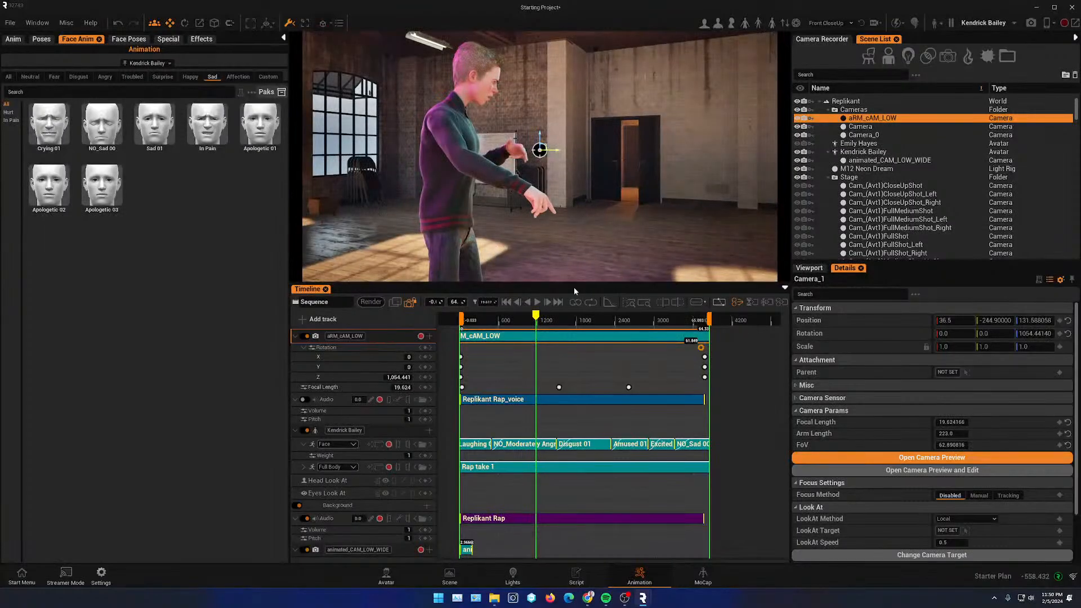
pyautogui.moveTo(538, 317); pyautogui.dragTo(496, 316)
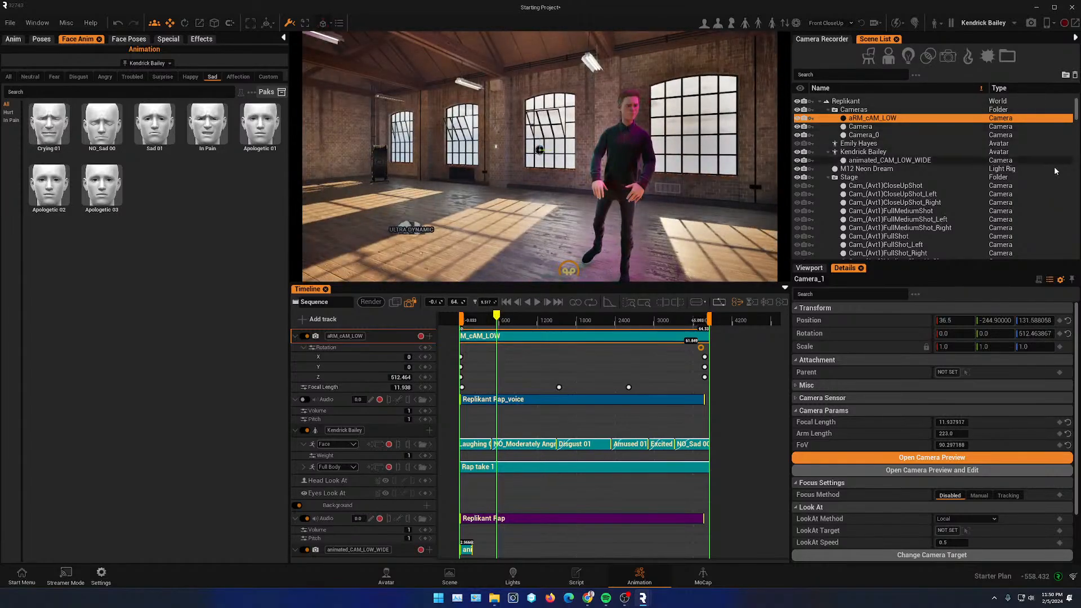
# - Collapse all expanded tracks in the sequence timeline, keeping the aRM_cAM_LOW track on top
pyautogui.click(829, 177)
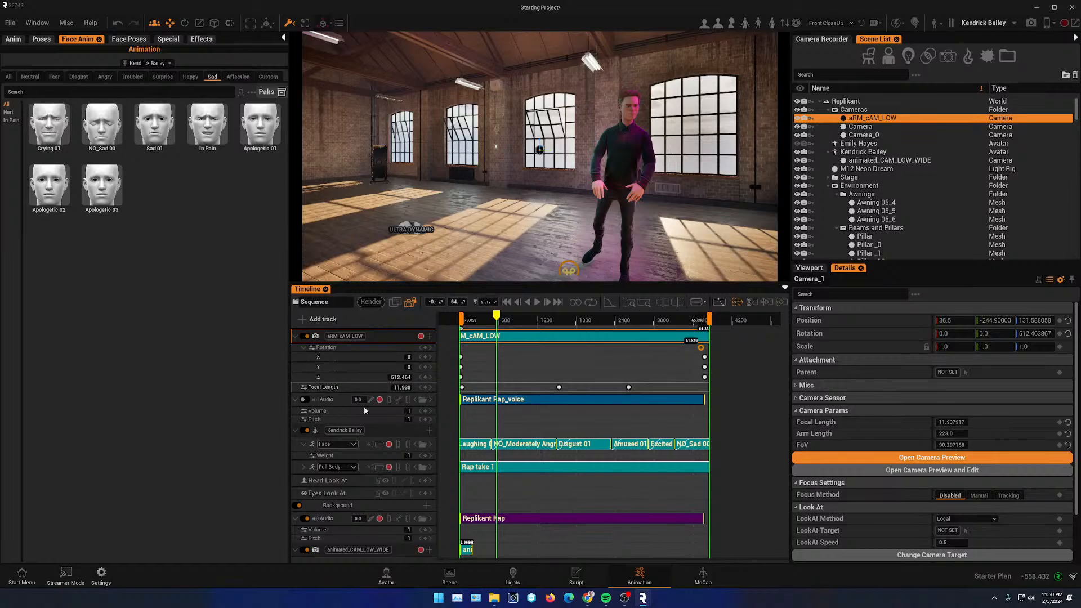
pyautogui.click(294, 336)
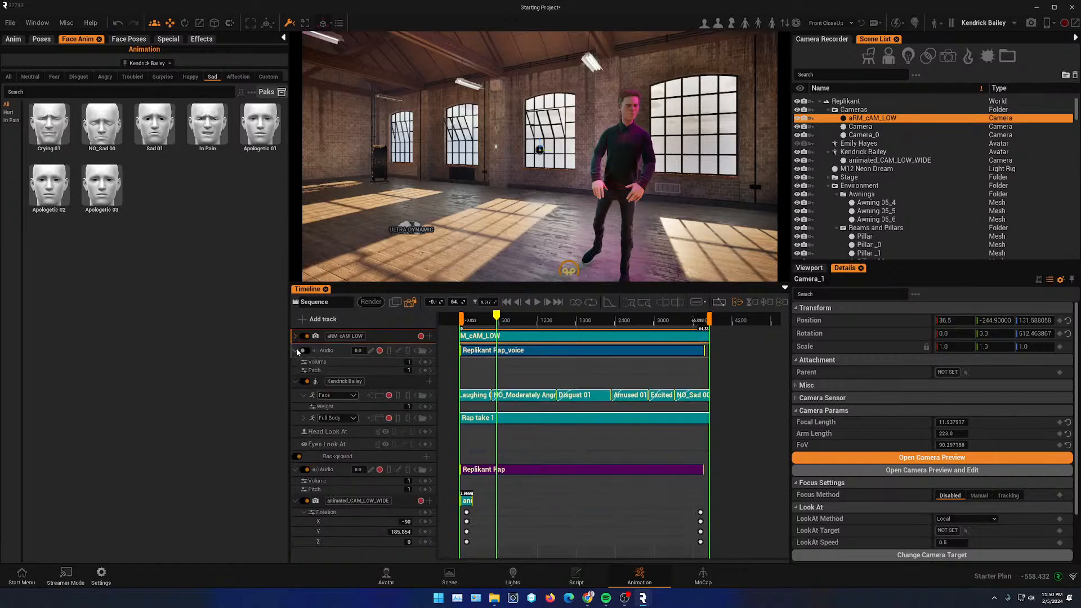
pyautogui.click(295, 351)
pyautogui.click(296, 365)
pyautogui.click(295, 391)
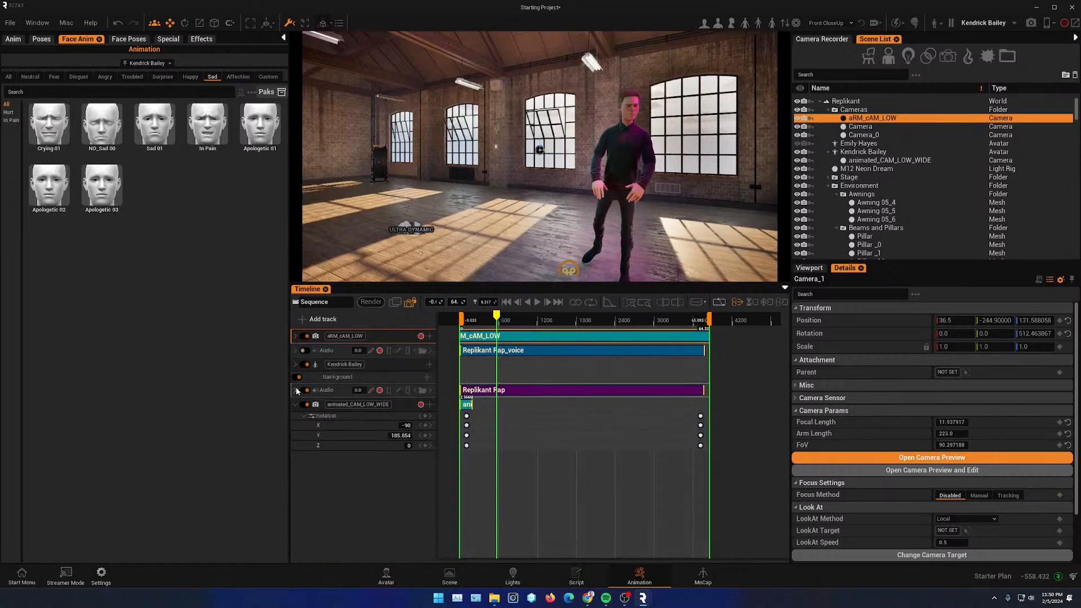
pyautogui.click(294, 405)
pyautogui.moveTo(397, 403); pyautogui.dragTo(394, 336)
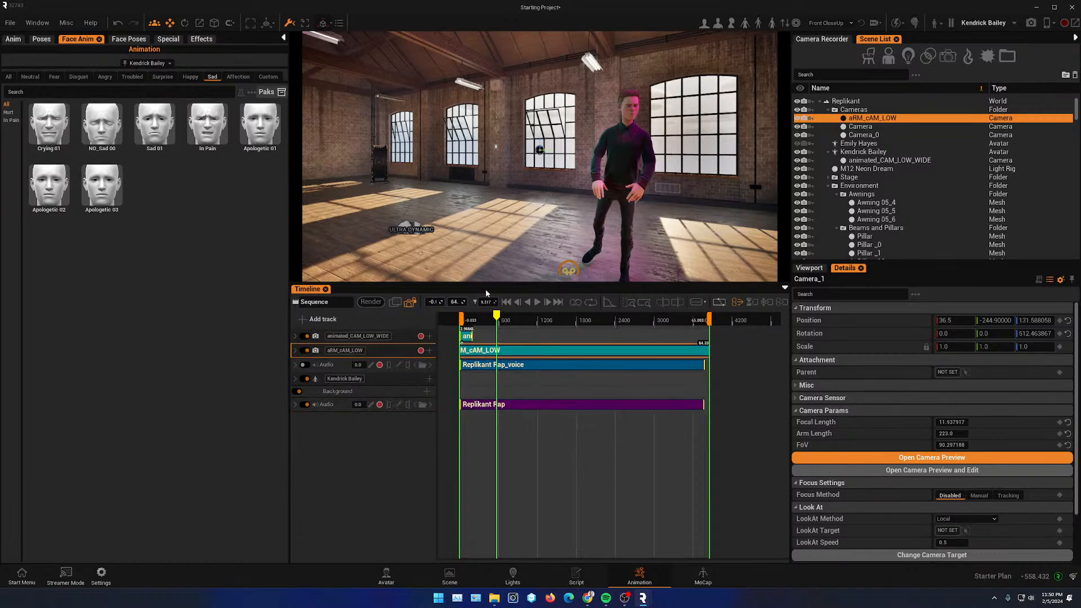
pyautogui.moveTo(401, 332); pyautogui.dragTo(394, 363)
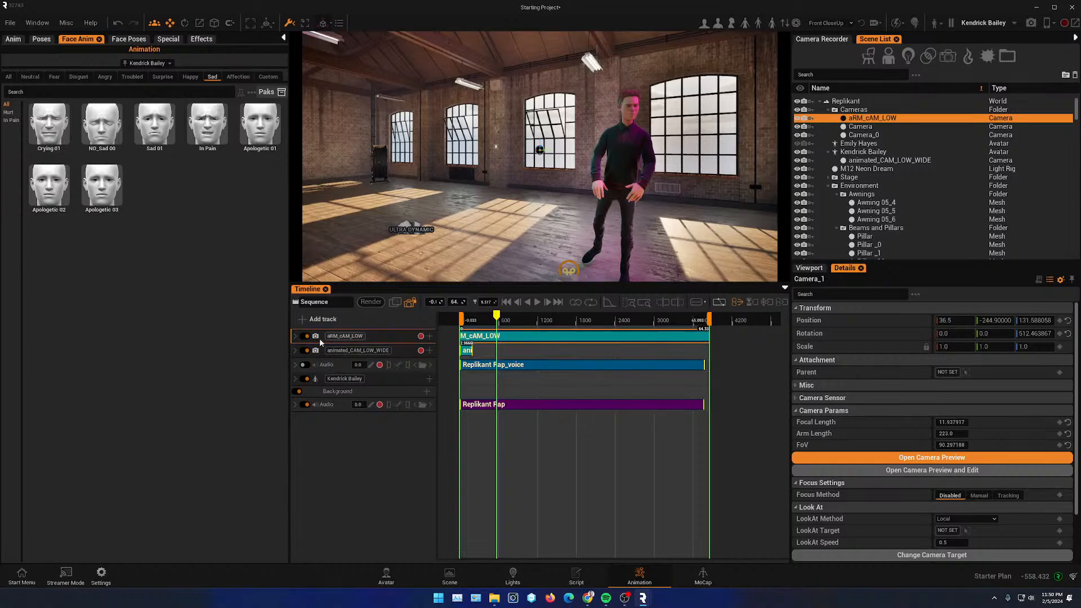
# - Play the sequence, pause it, and split the aRM_cAM_LOW clip at the playhead
pyautogui.moveTo(498, 317)
pyautogui.mouseDown()
pyautogui.moveTo(611, 318)
pyautogui.moveTo(459, 320)
pyautogui.moveTo(500, 329)
pyautogui.mouseUp()
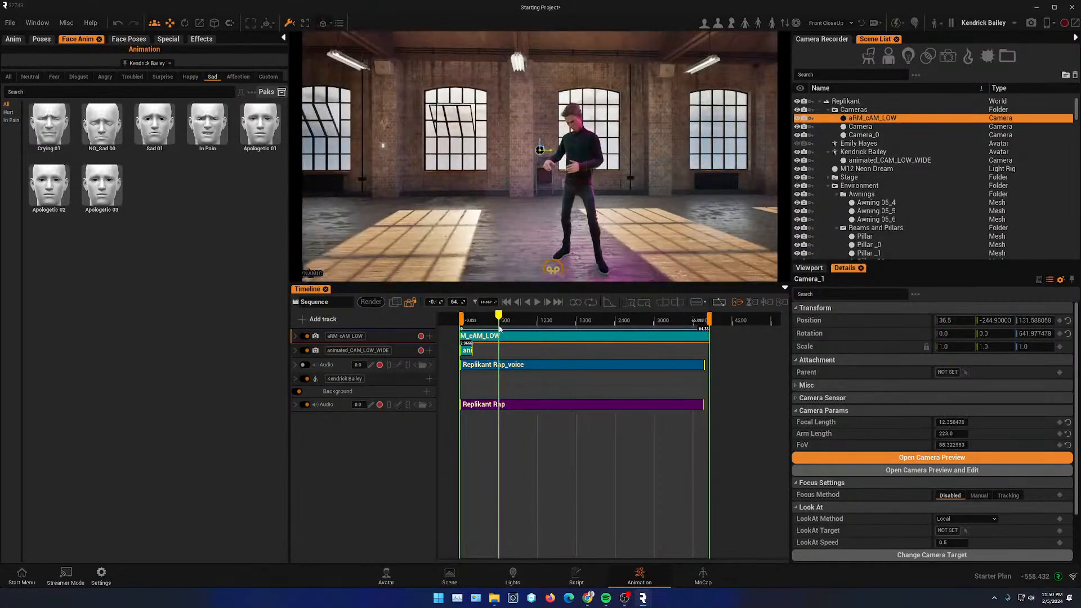
pyautogui.click(536, 303)
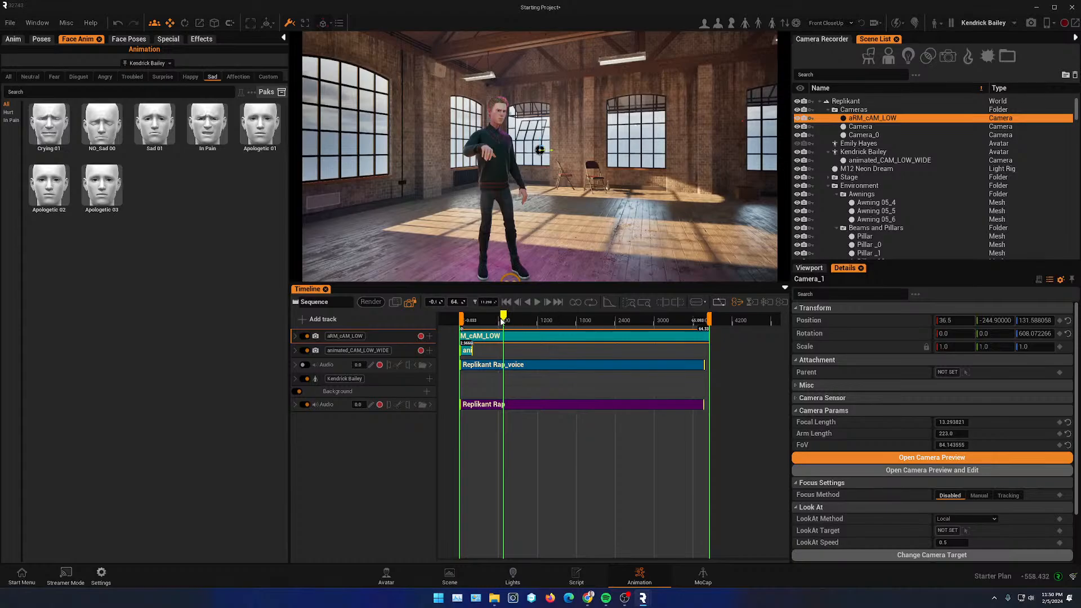
pyautogui.moveTo(502, 321); pyautogui.dragTo(503, 322)
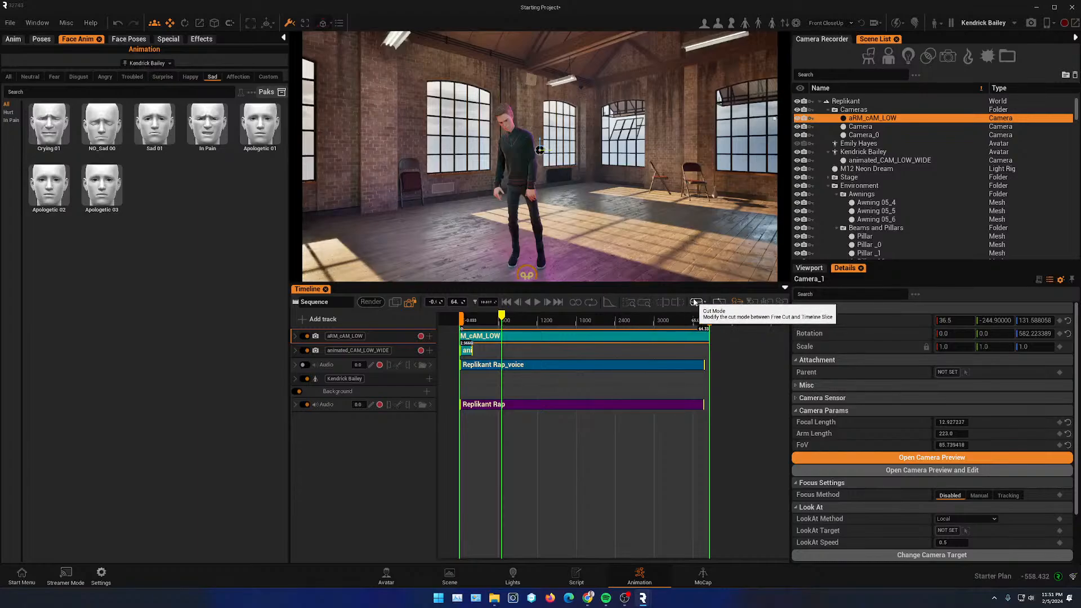
pyautogui.click(503, 336)
pyautogui.click(509, 320)
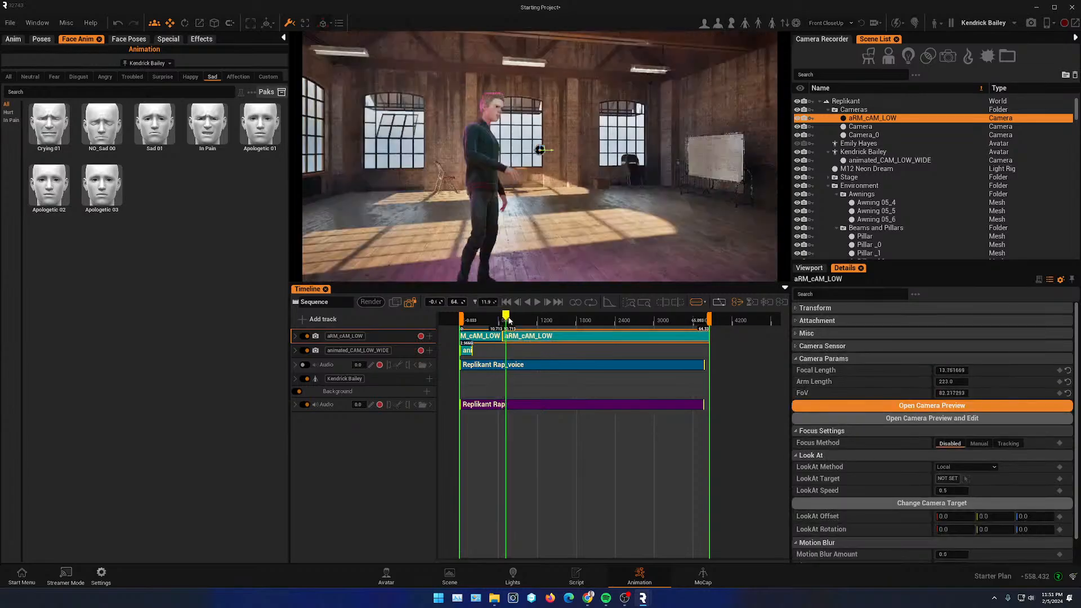
# - Split the aRM_cAM_LOW clip at several more points along the timeline
pyautogui.moveTo(511, 321); pyautogui.dragTo(520, 320)
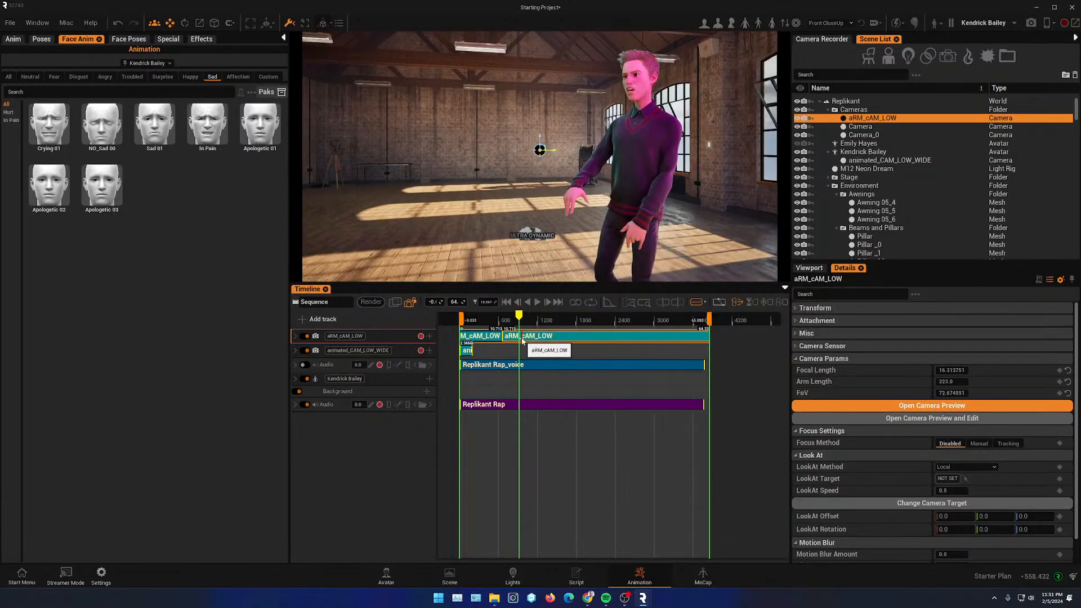
pyautogui.press('s')
pyautogui.moveTo(520, 321); pyautogui.dragTo(577, 321)
pyautogui.press('s')
pyautogui.press('s')
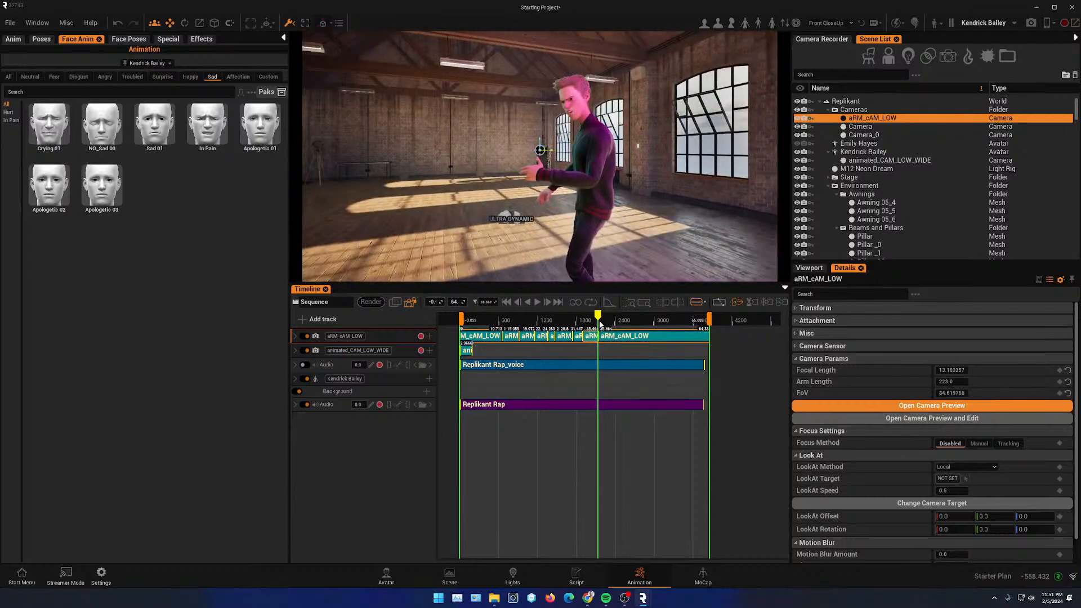
pyautogui.moveTo(615, 321); pyautogui.dragTo(660, 320)
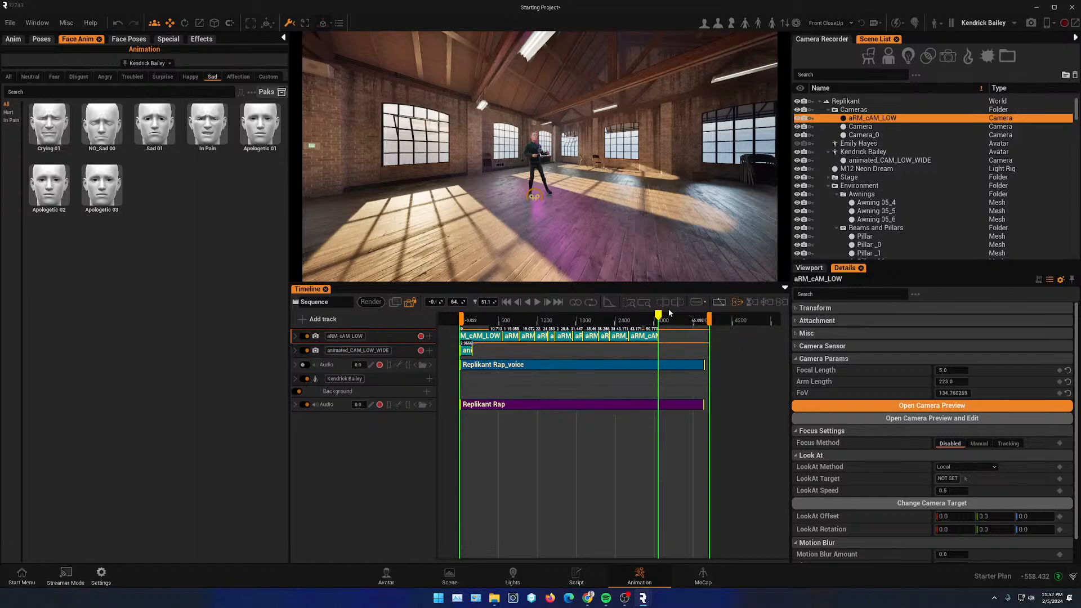
# - Remove alternating aRM_cAM_LOW segments and extend the animated_CAM_LOW_WIDE clip to the sequence end
pyautogui.moveTo(661, 320); pyautogui.dragTo(595, 326)
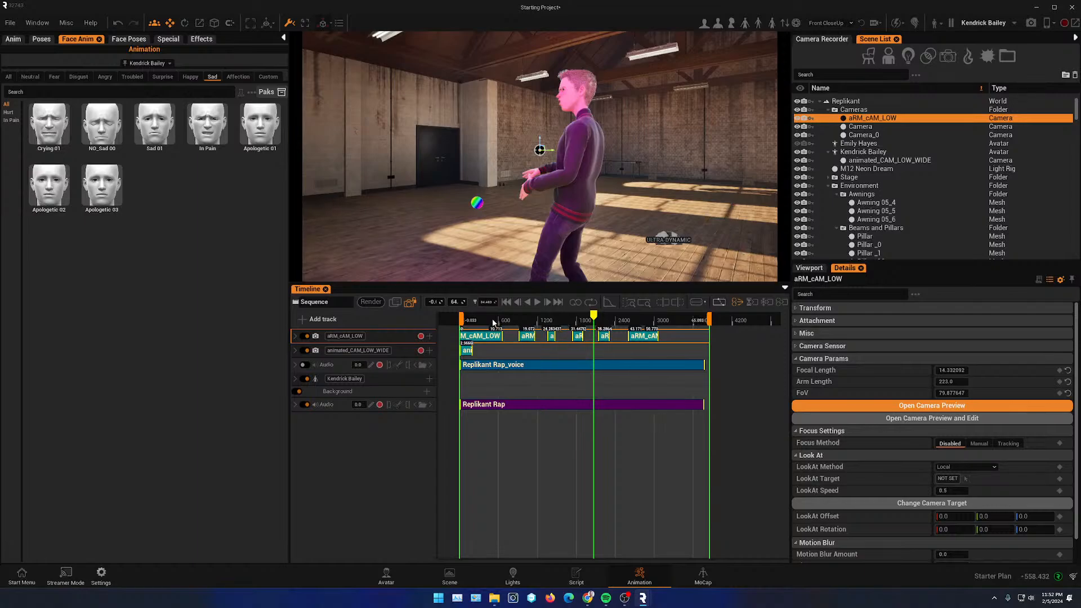
pyautogui.moveTo(493, 323)
pyautogui.mouseDown()
pyautogui.moveTo(467, 320)
pyautogui.moveTo(514, 325)
pyautogui.moveTo(472, 326)
pyautogui.mouseUp()
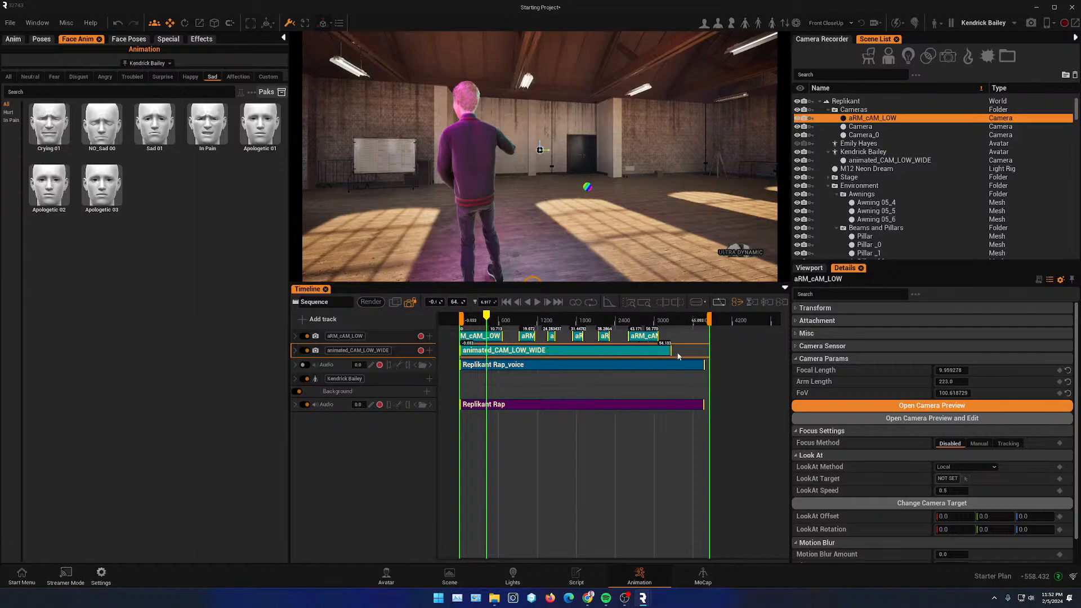
pyautogui.moveTo(489, 318)
pyautogui.mouseDown()
pyautogui.moveTo(513, 319)
pyautogui.moveTo(492, 318)
pyautogui.mouseUp()
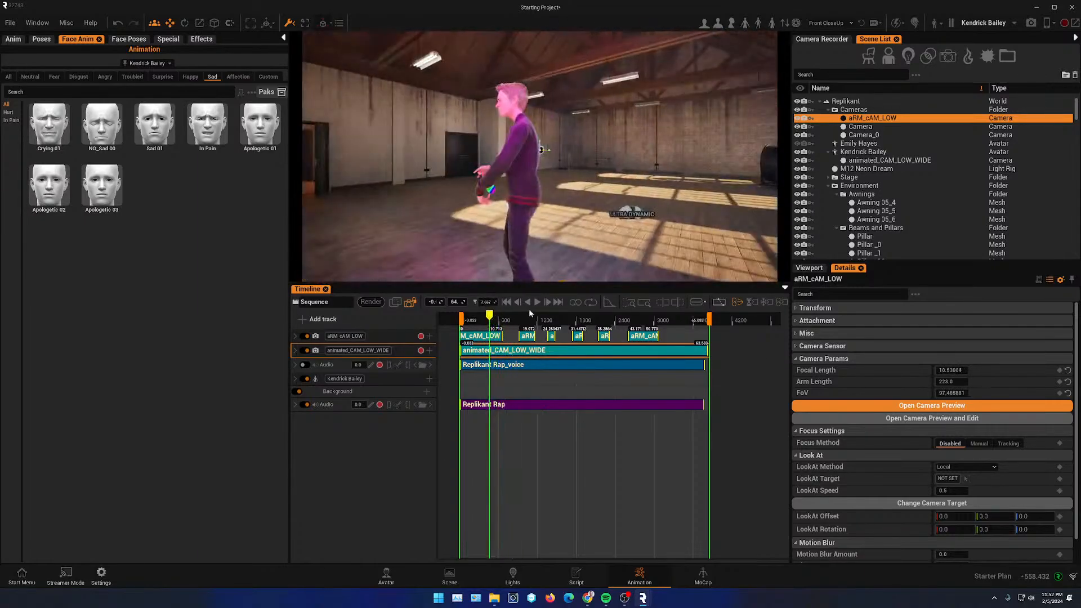
# - Play the sequence to preview the camera cuts, then pause
pyautogui.click(539, 303)
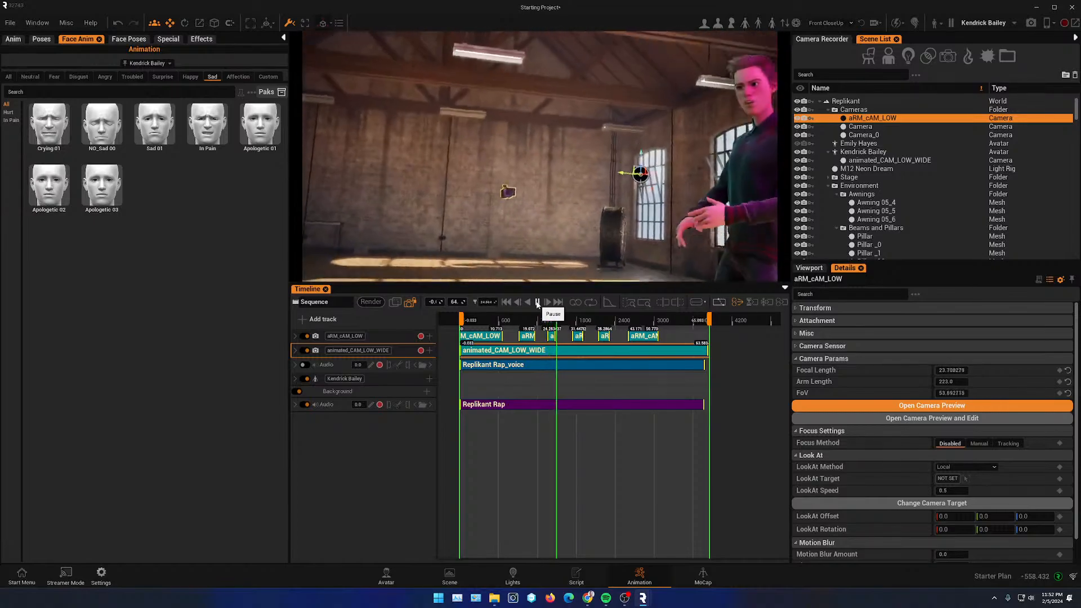
pyautogui.click(537, 303)
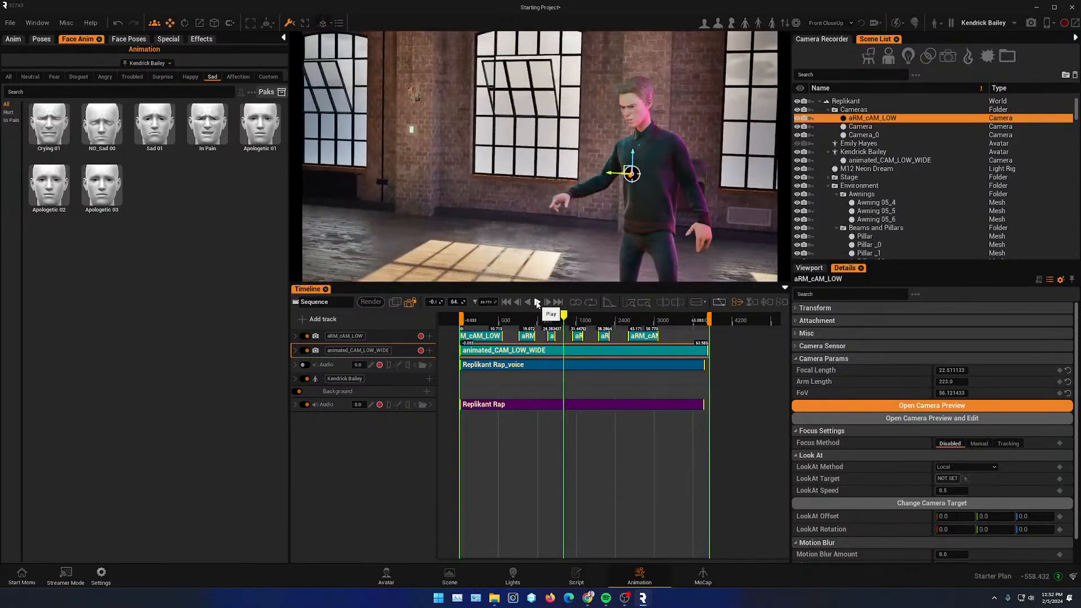
# - Select the animated_CAM_LOW_WIDE camera clip and set its focal length to about 92
pyautogui.moveTo(565, 321); pyautogui.dragTo(500, 341)
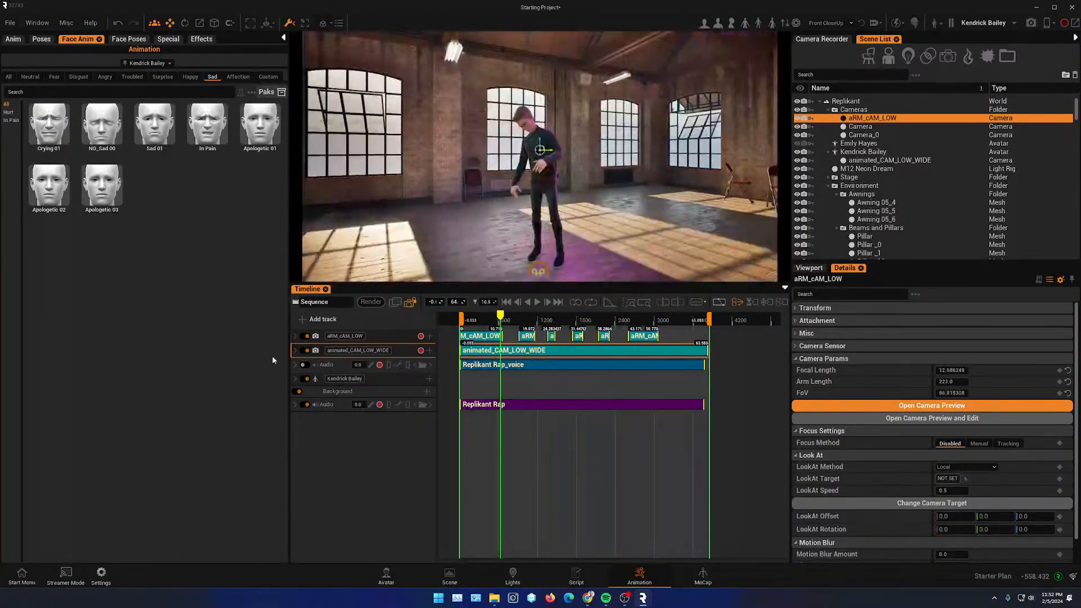
pyautogui.click(294, 351)
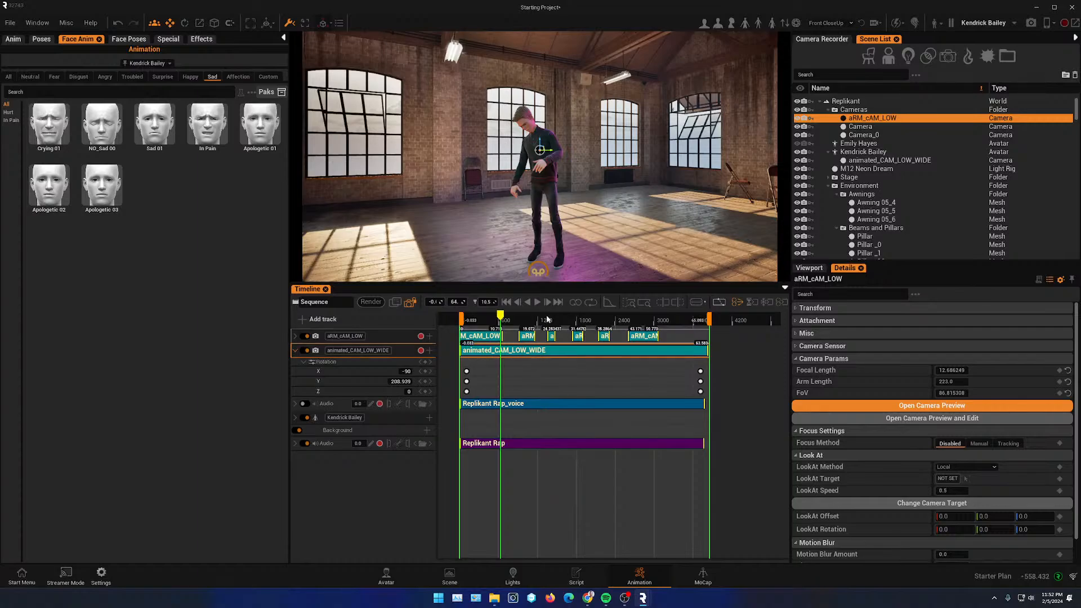
pyautogui.moveTo(500, 316); pyautogui.dragTo(509, 317)
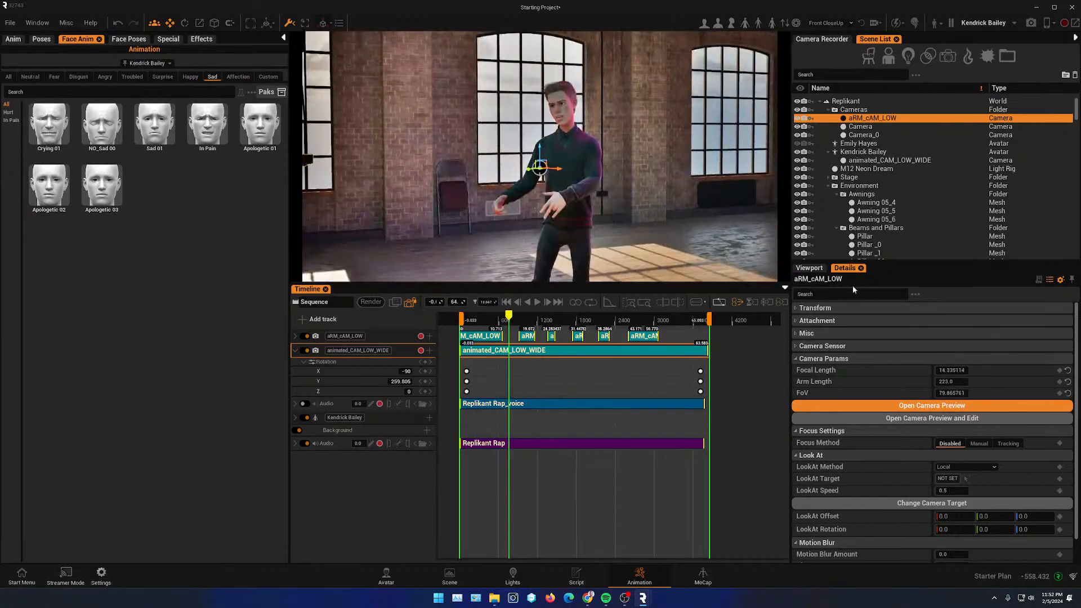
pyautogui.click(543, 351)
pyautogui.moveTo(953, 370); pyautogui.dragTo(1008, 370)
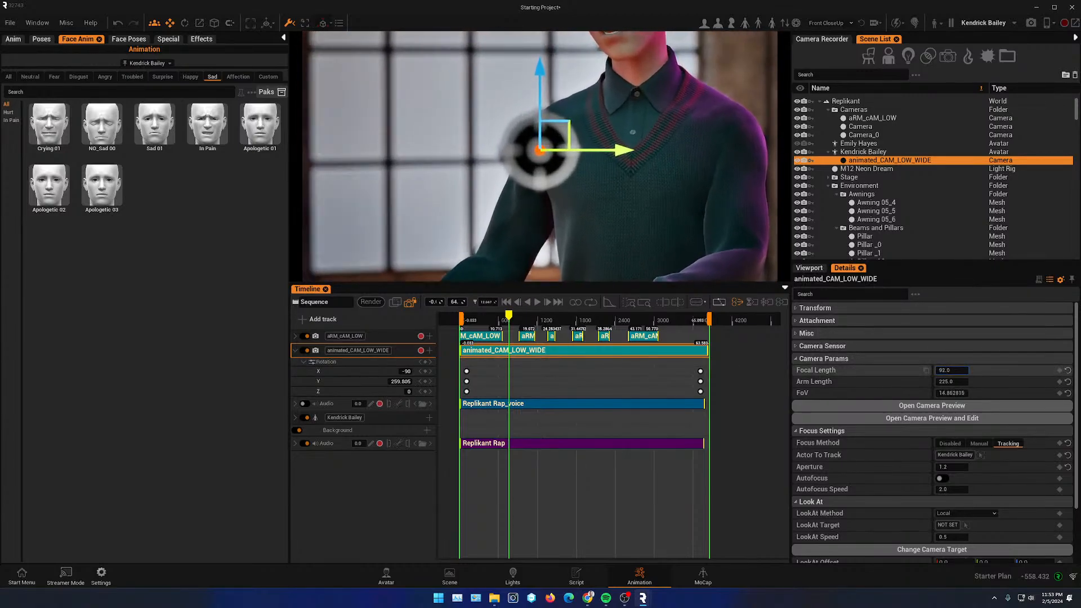
# - Set the animated_CAM_LOW_WIDE camera's look-at target to Kendrick Bailey and play the sequence to preview it
pyautogui.scroll(-2, 1034, 475)
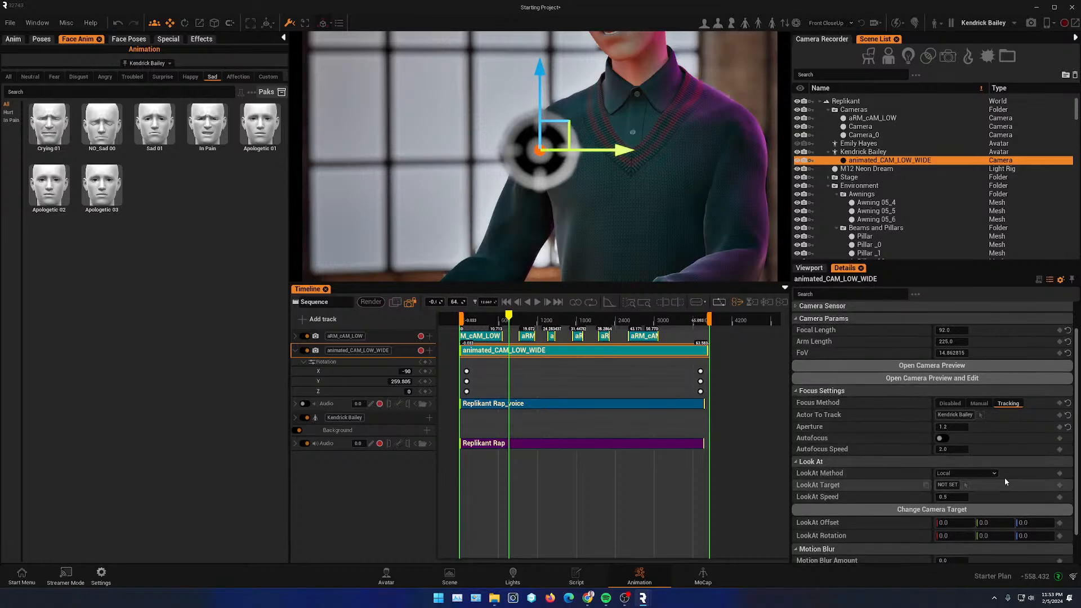
pyautogui.click(664, 98)
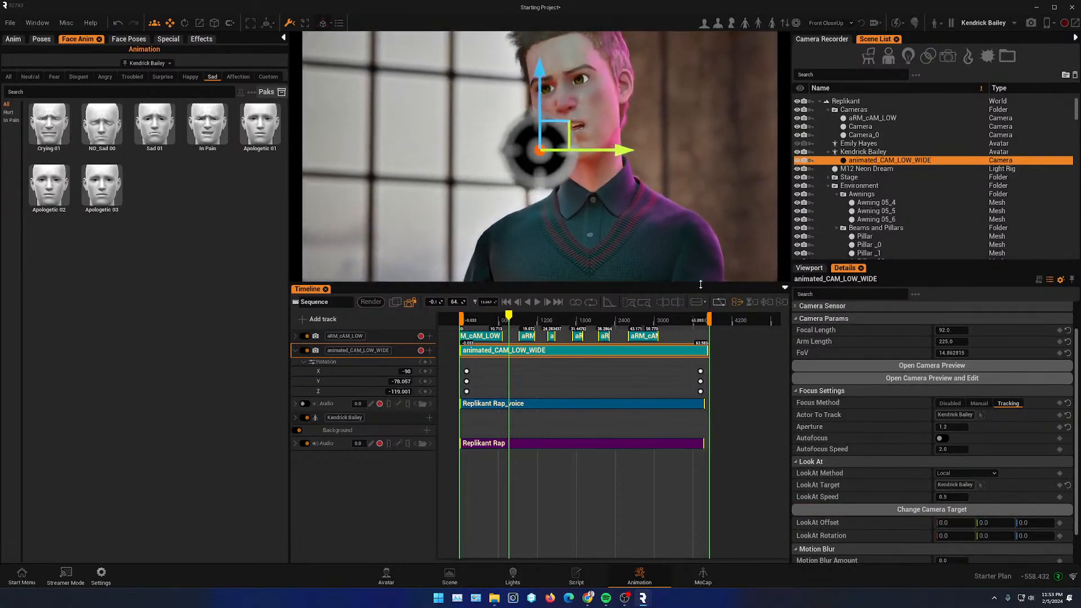
pyautogui.moveTo(519, 318); pyautogui.dragTo(538, 320)
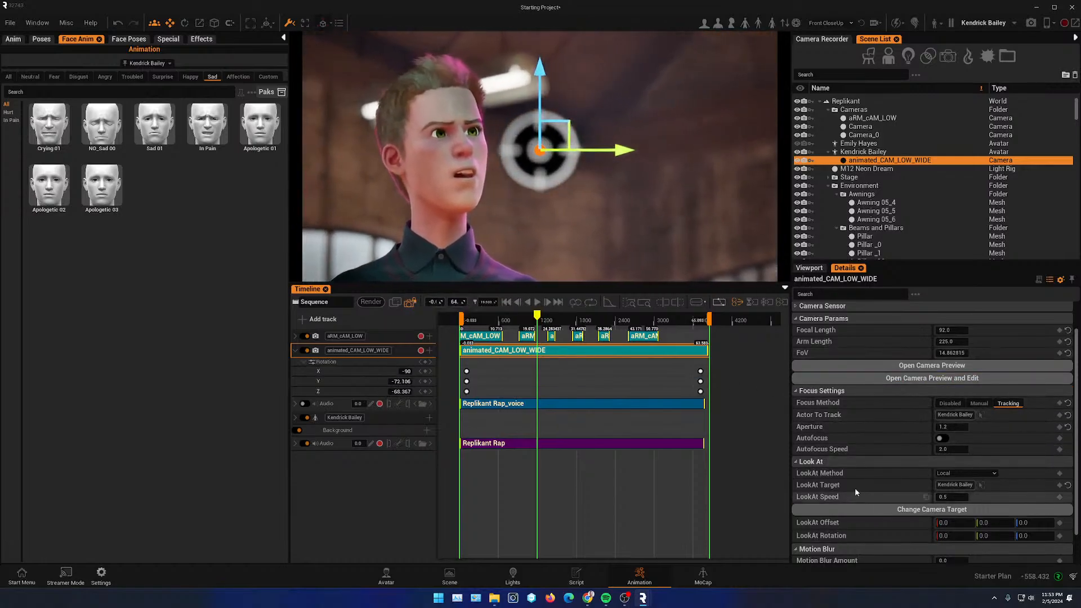
pyautogui.click(496, 322)
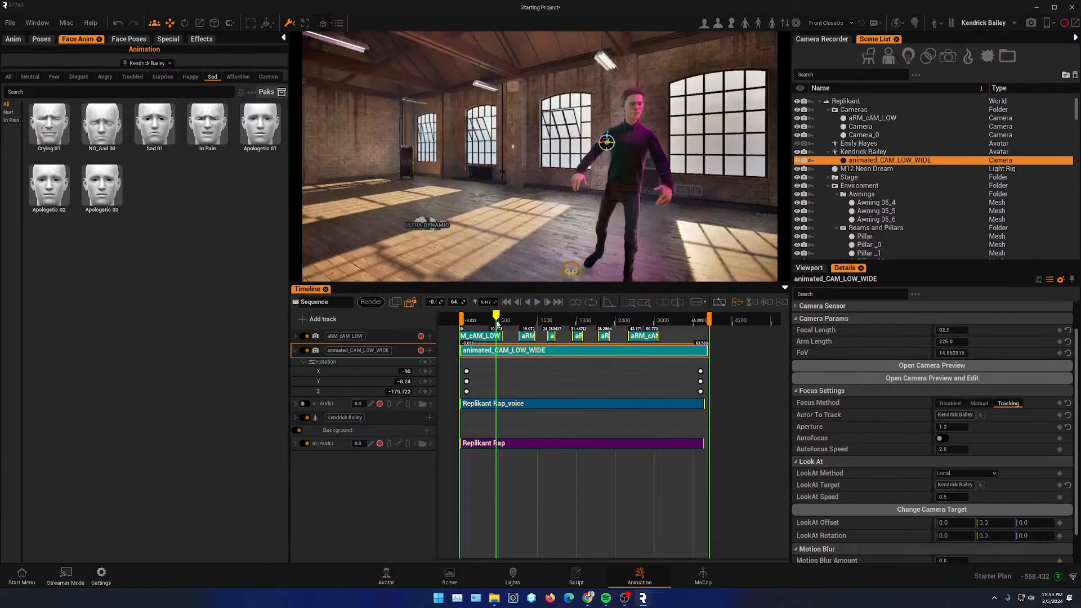
pyautogui.click(537, 303)
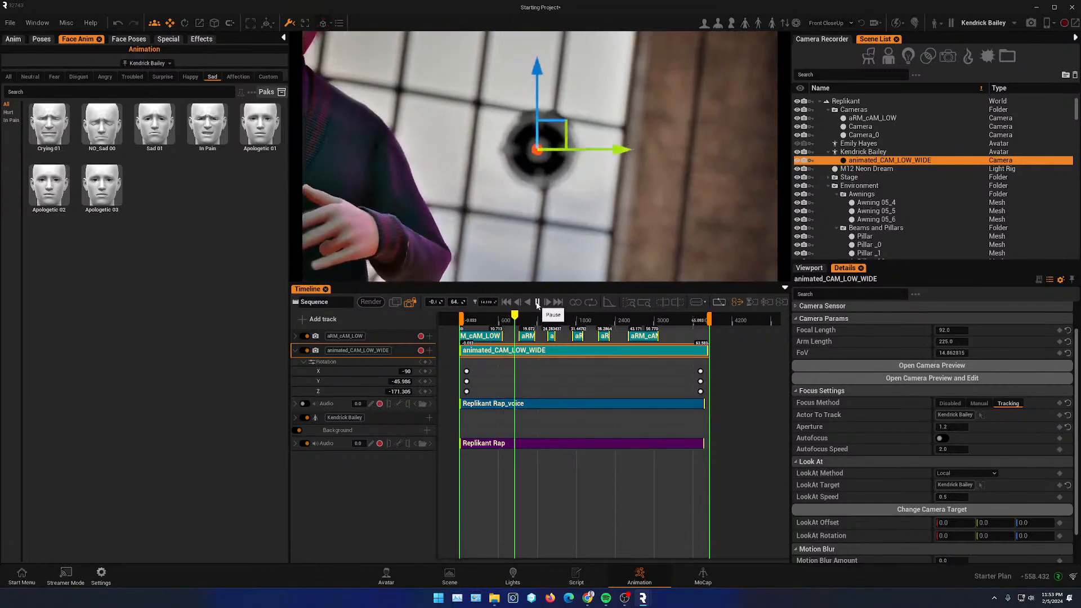
pyautogui.click(537, 303)
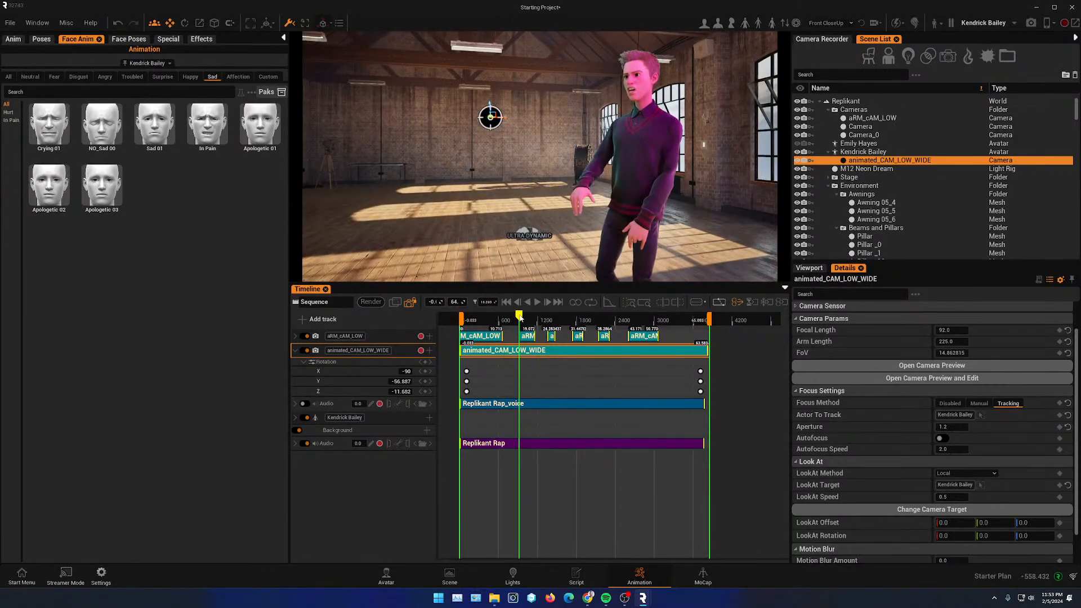
# - Set the camera's look-at speed to 13 and replay the sequence to check the tracking
pyautogui.moveTo(520, 319); pyautogui.dragTo(514, 320)
pyautogui.moveTo(952, 497); pyautogui.dragTo(989, 497)
pyautogui.click(496, 319)
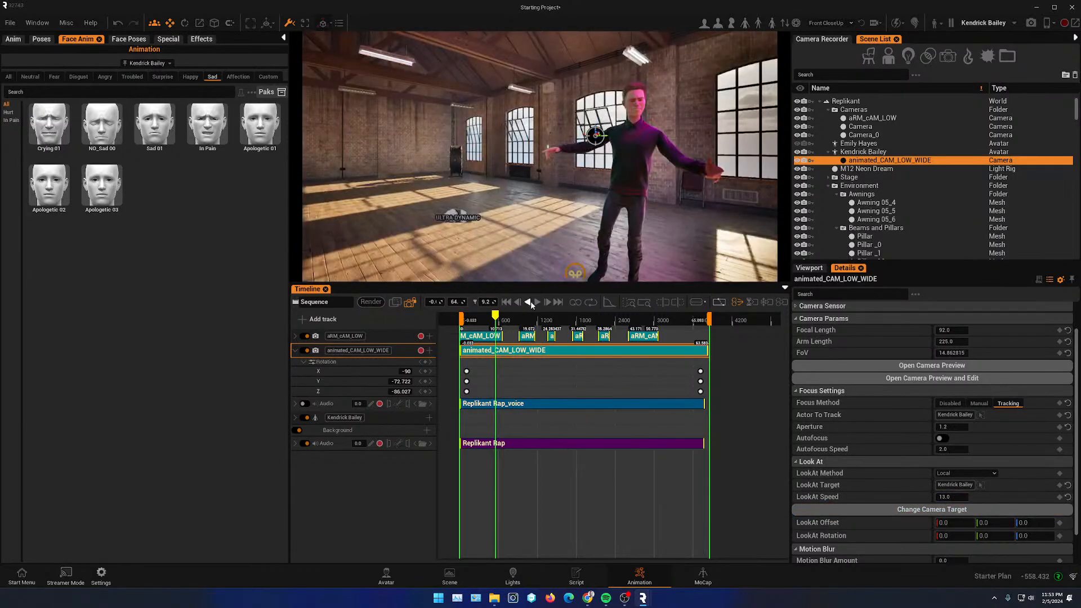
pyautogui.click(538, 302)
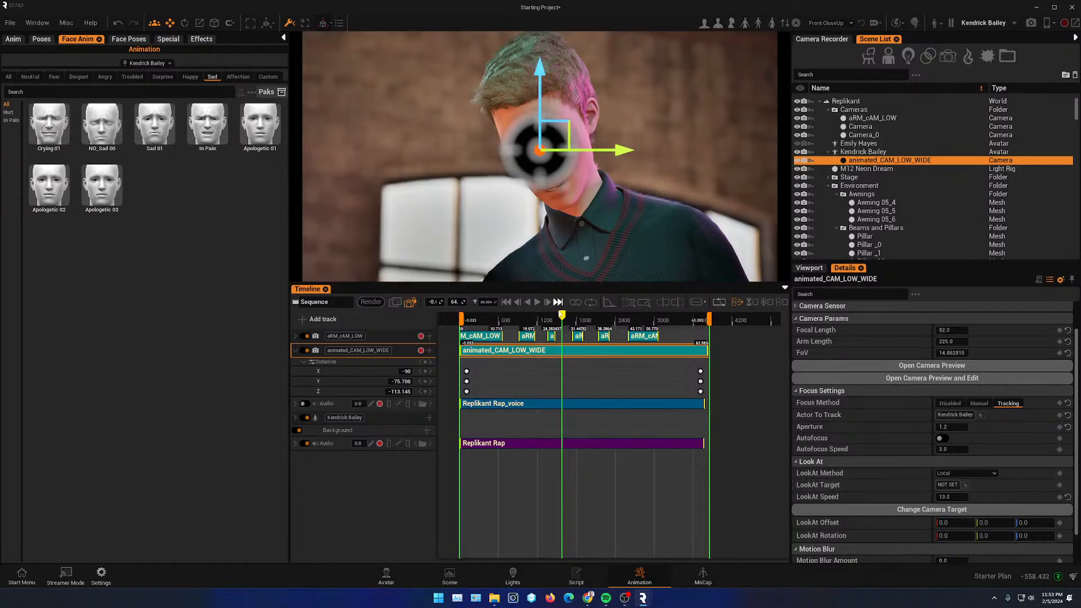
pyautogui.moveTo(565, 320); pyautogui.dragTo(496, 315)
pyautogui.click(538, 303)
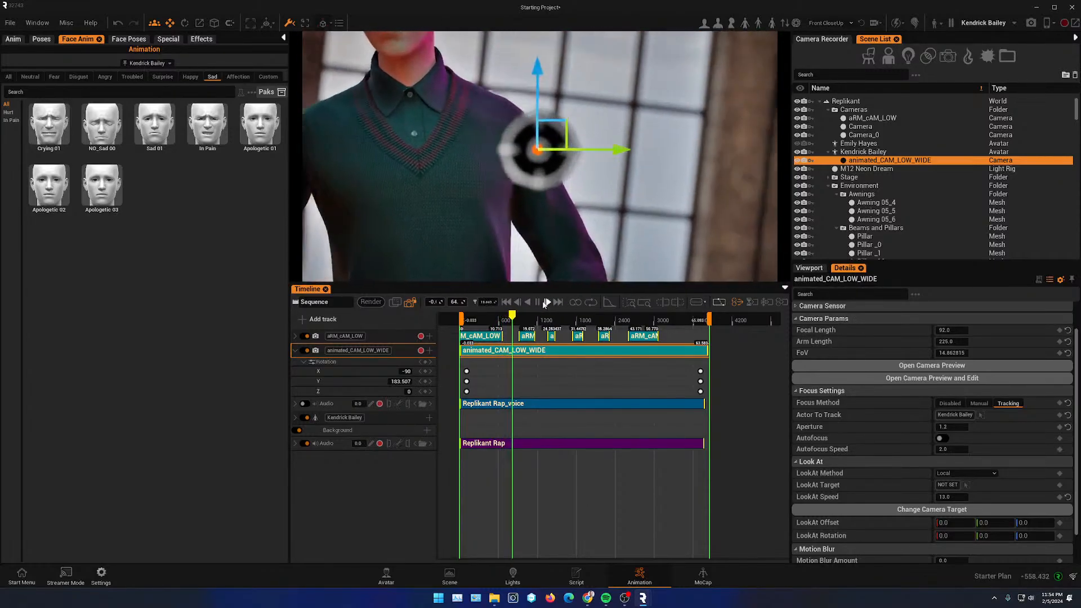
pyautogui.click(538, 302)
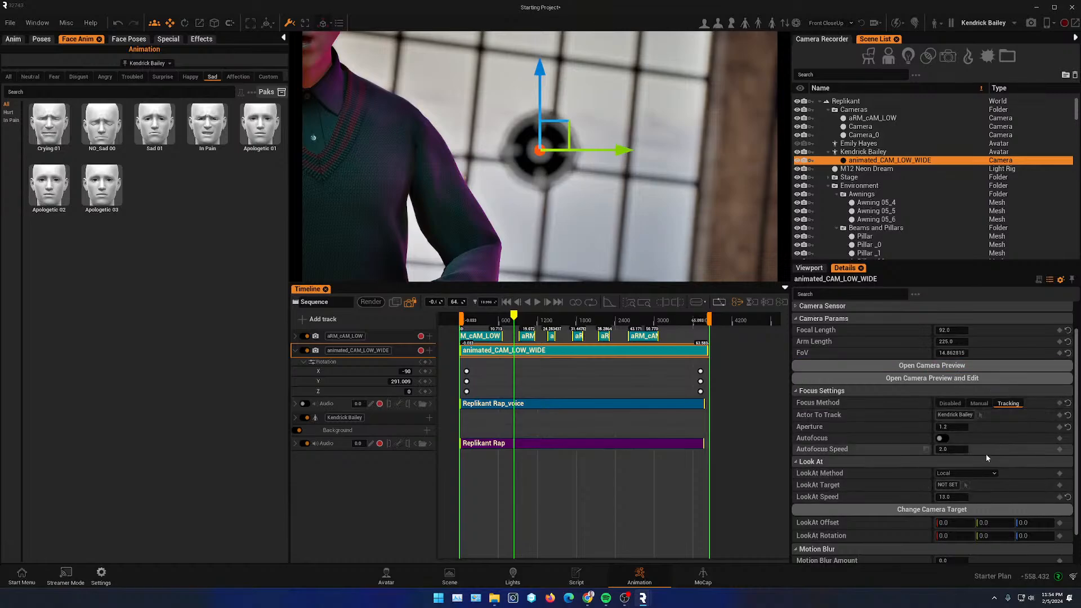
# - Set the animated_CAM_LOW_WIDE camera's focal length to about 57 and play the sequence to review it
pyautogui.scroll(3, 988, 444)
pyautogui.moveTo(956, 371); pyautogui.dragTo(937, 372)
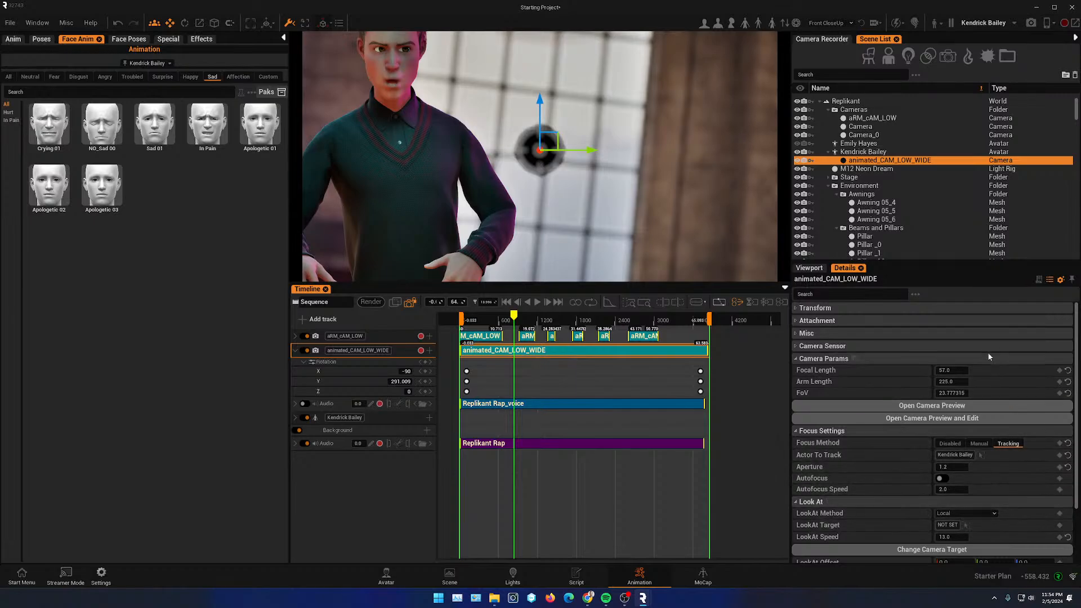
pyautogui.moveTo(514, 317); pyautogui.dragTo(538, 321)
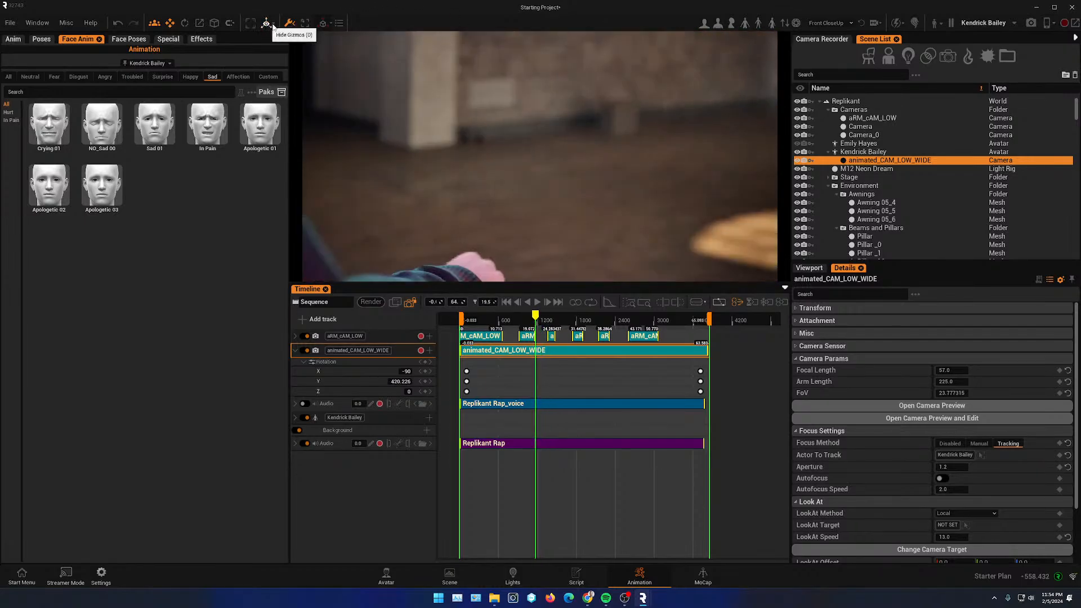
pyautogui.moveTo(535, 318); pyautogui.dragTo(499, 319)
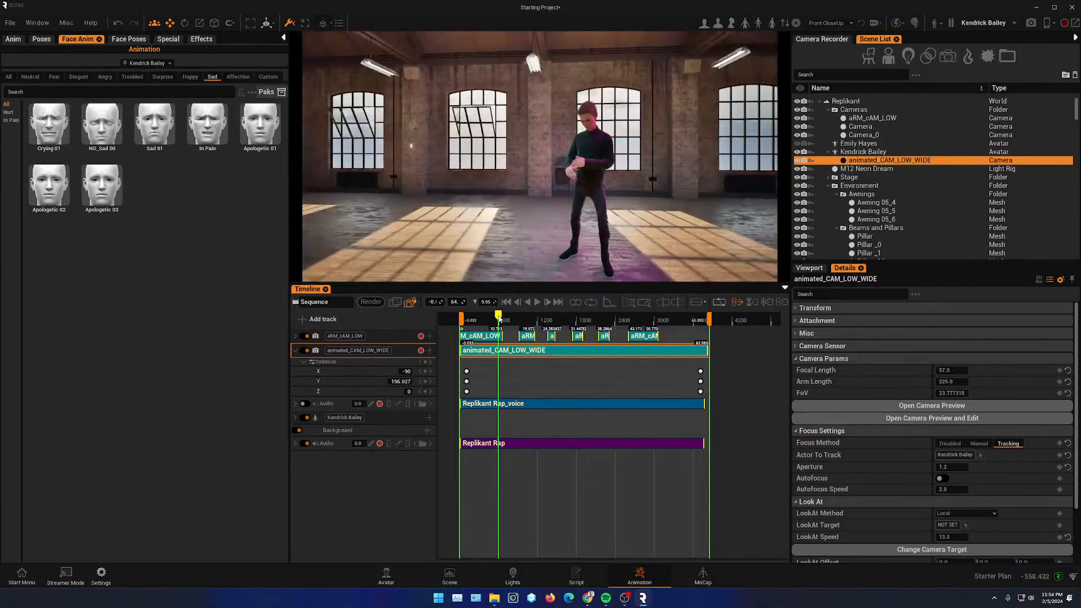
pyautogui.click(537, 302)
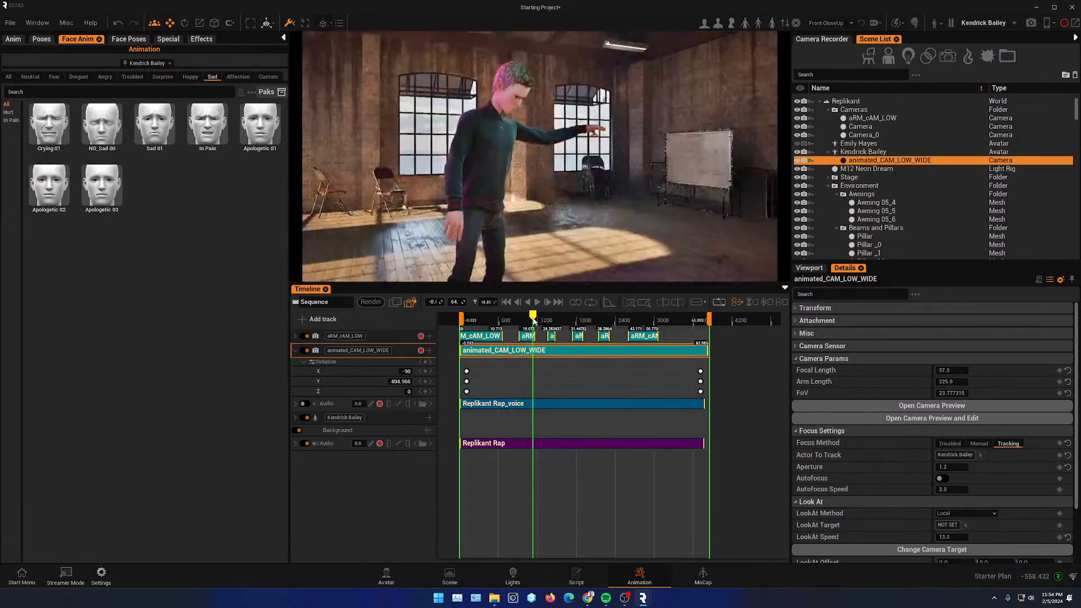
pyautogui.click(539, 301)
pyautogui.click(538, 302)
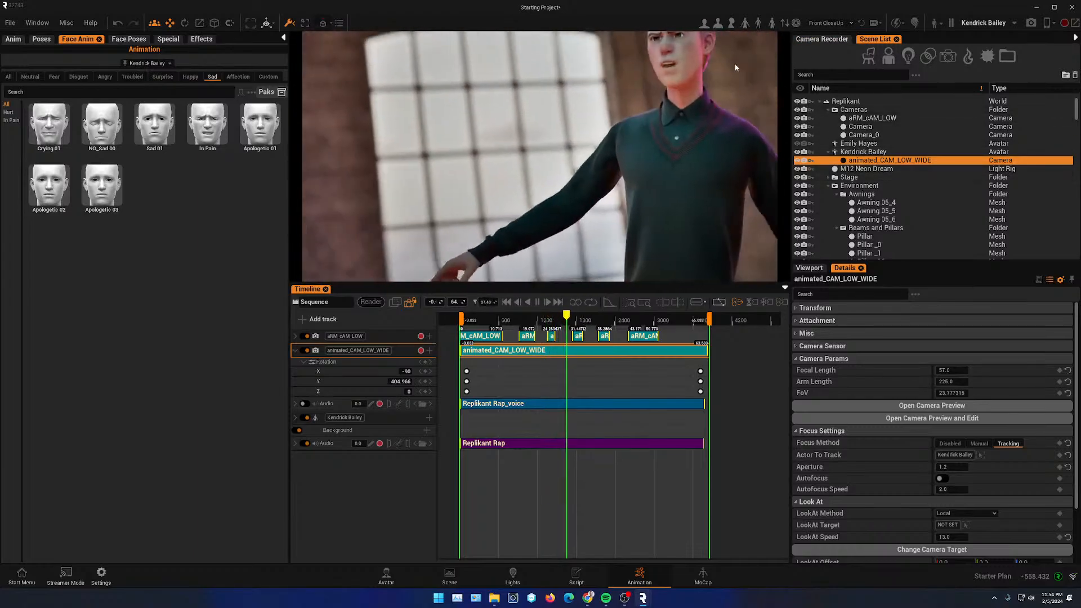
pyautogui.click(538, 304)
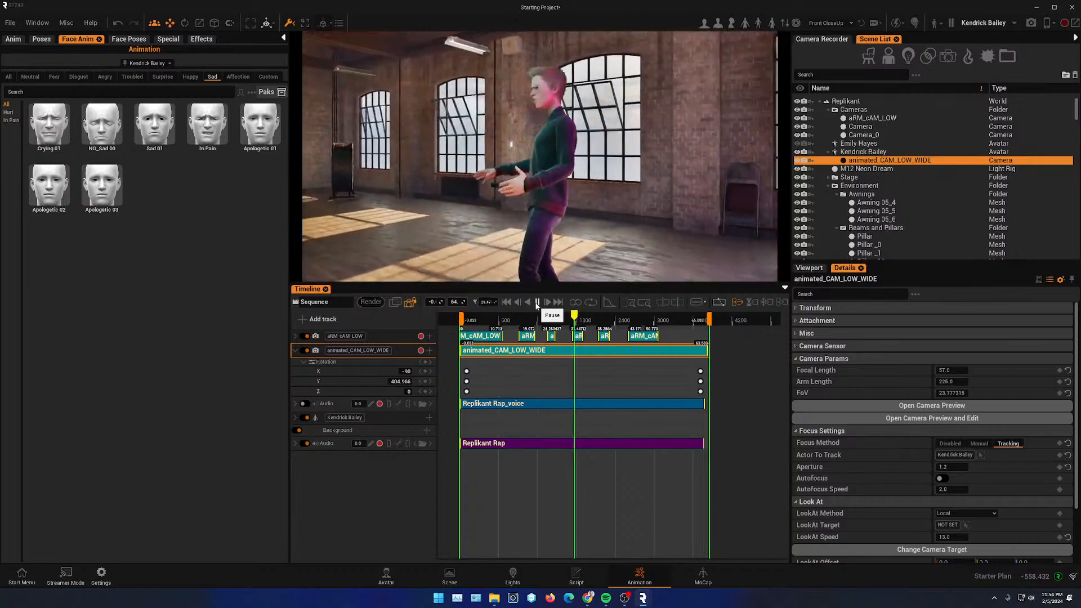
# - Leave the camera view, frame Kendrick full-body from the front, and create a new camera from the viewport
pyautogui.click(416, 303)
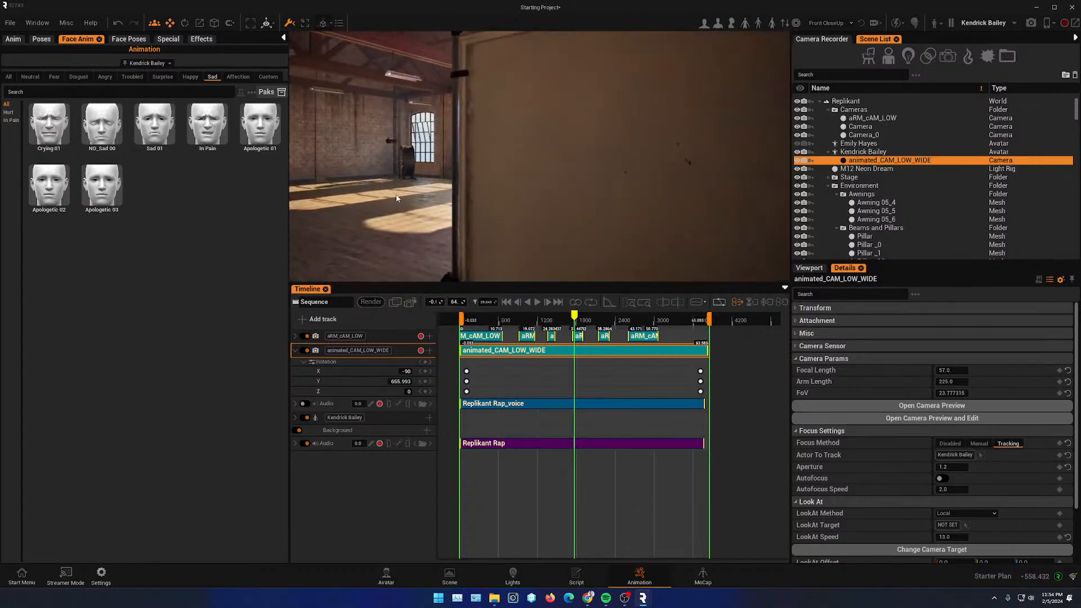
pyautogui.moveTo(445, 184); pyautogui.dragTo(555, 181, button='right')
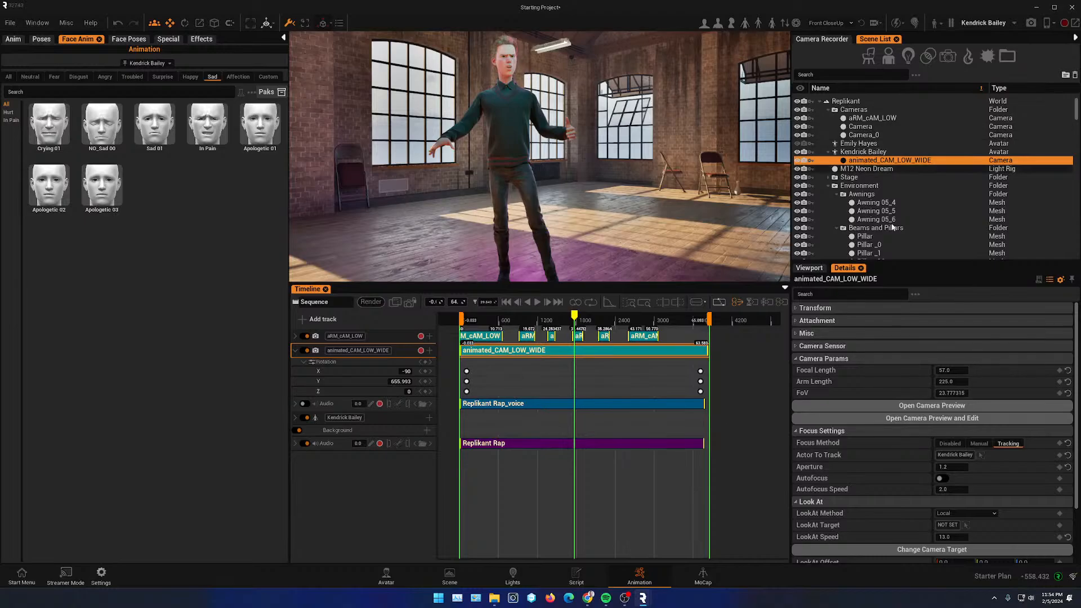
pyautogui.click(809, 268)
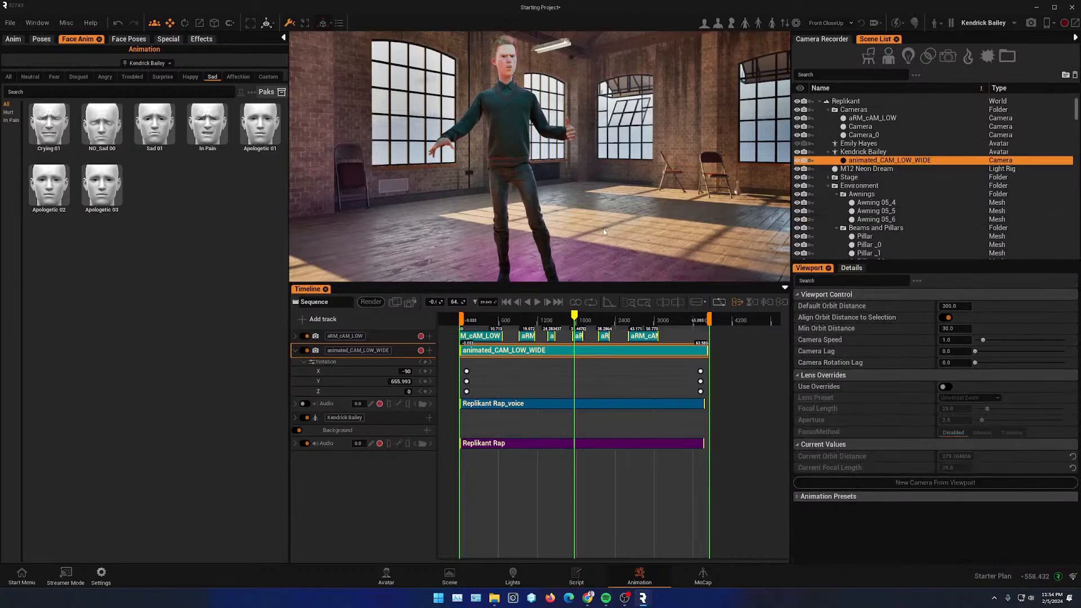
pyautogui.click(899, 482)
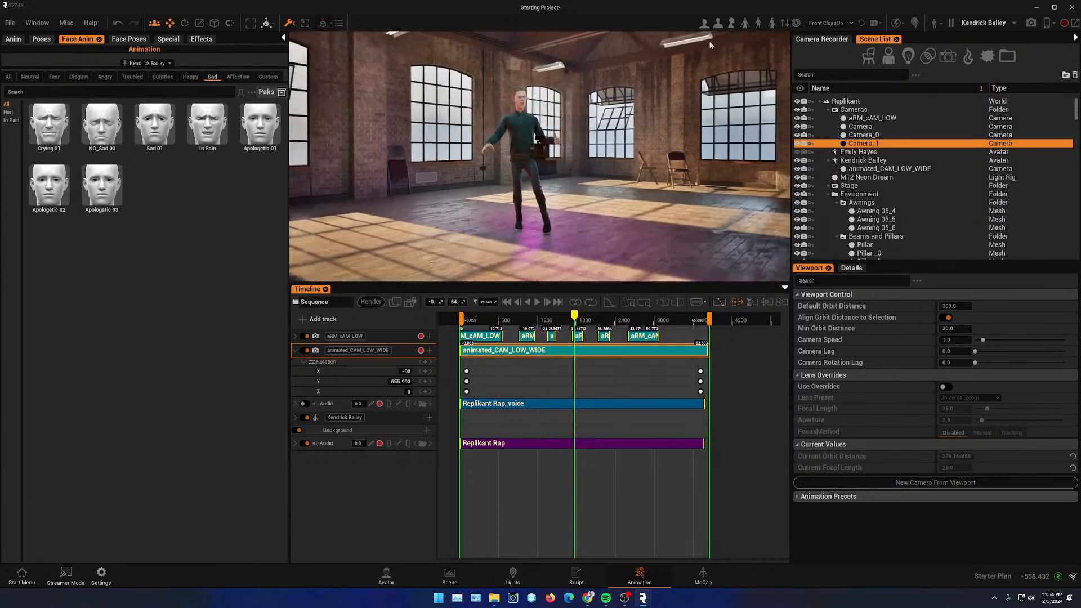
# - Rename the new camera Cu_cAM01
pyautogui.doubleClick(861, 144)
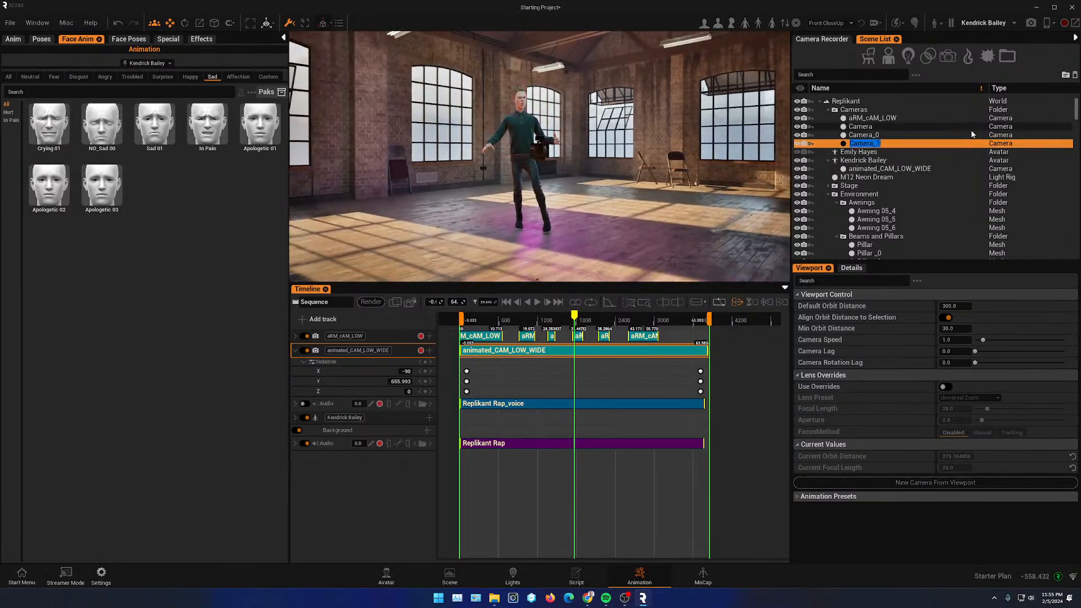
pyautogui.write('CLOSE')
pyautogui.press('BackSpace')
pyautogui.press('BackSpace')
pyautogui.press('BackSpace')
pyautogui.write('_')
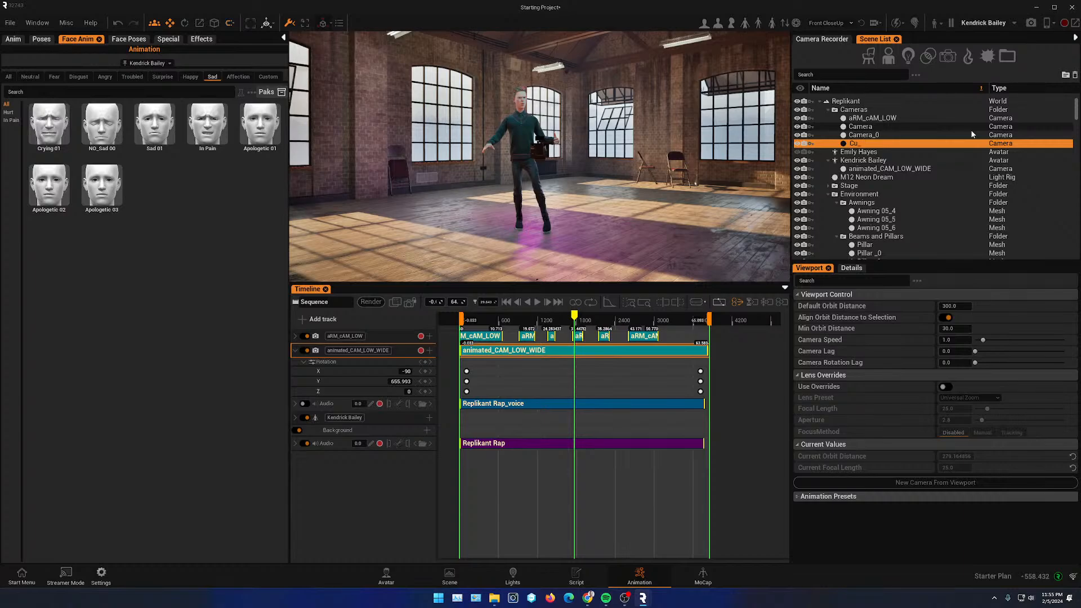
pyautogui.write('cAM01')
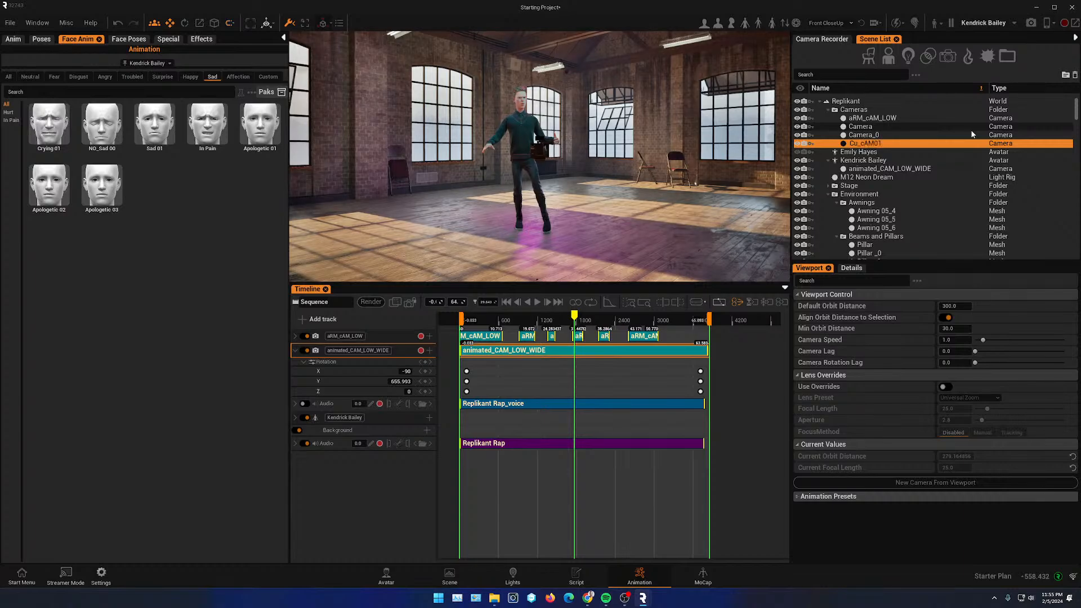
pyautogui.press('Return')
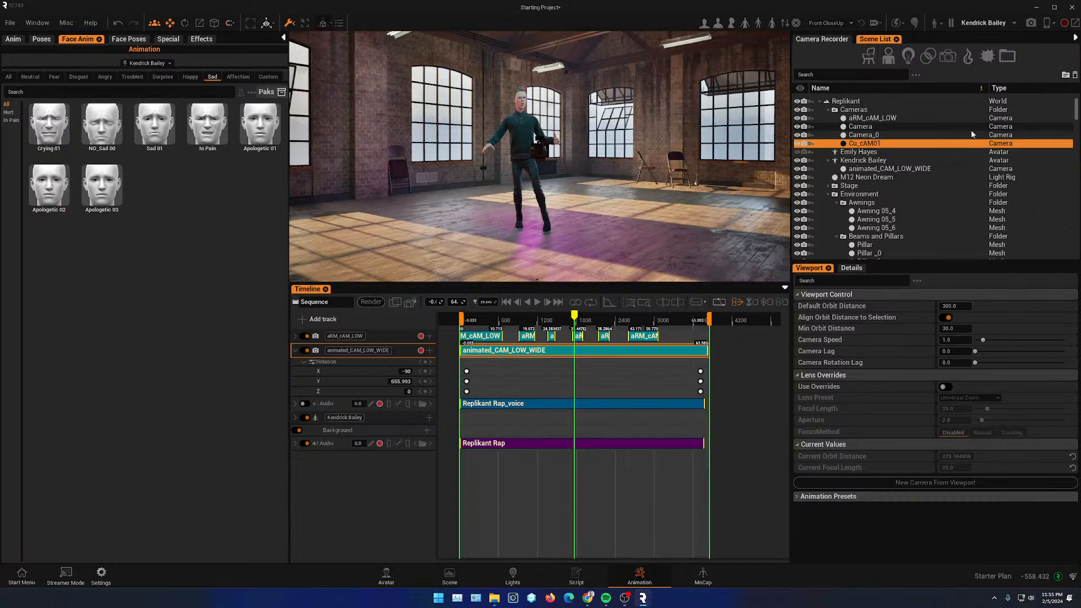
# - Create more cameras from the viewport, including one from a high overhead angle looking down on Kendrick
pyautogui.click(932, 483)
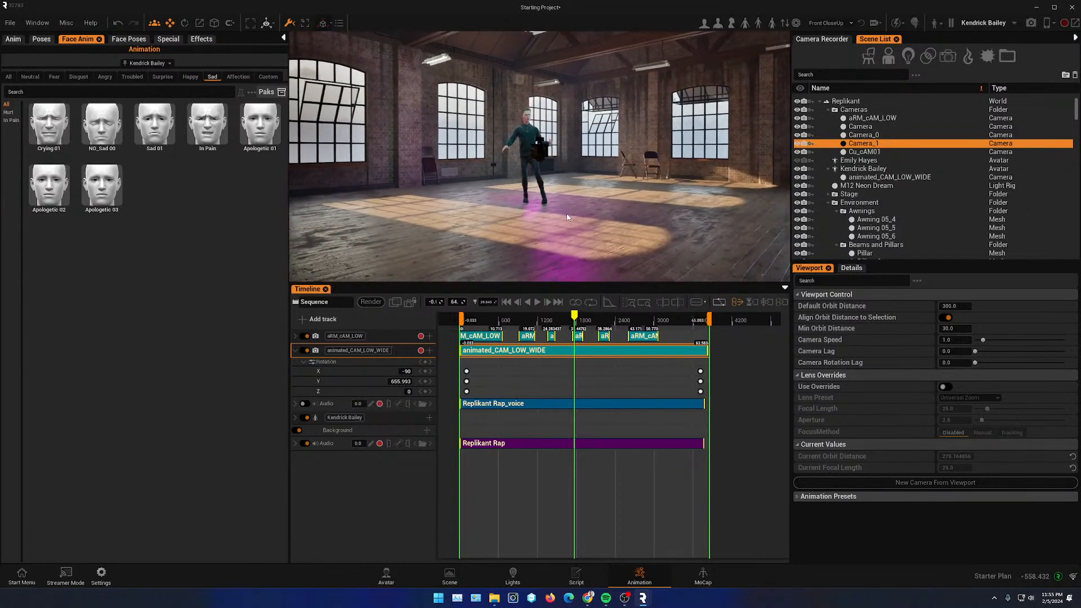
pyautogui.keyDown('alt'); pyautogui.moveTo(568, 218); pyautogui.dragTo(674, 26); pyautogui.keyUp('alt')
pyautogui.keyDown('alt'); pyautogui.moveTo(663, 68); pyautogui.dragTo(421, 118); pyautogui.keyUp('alt')
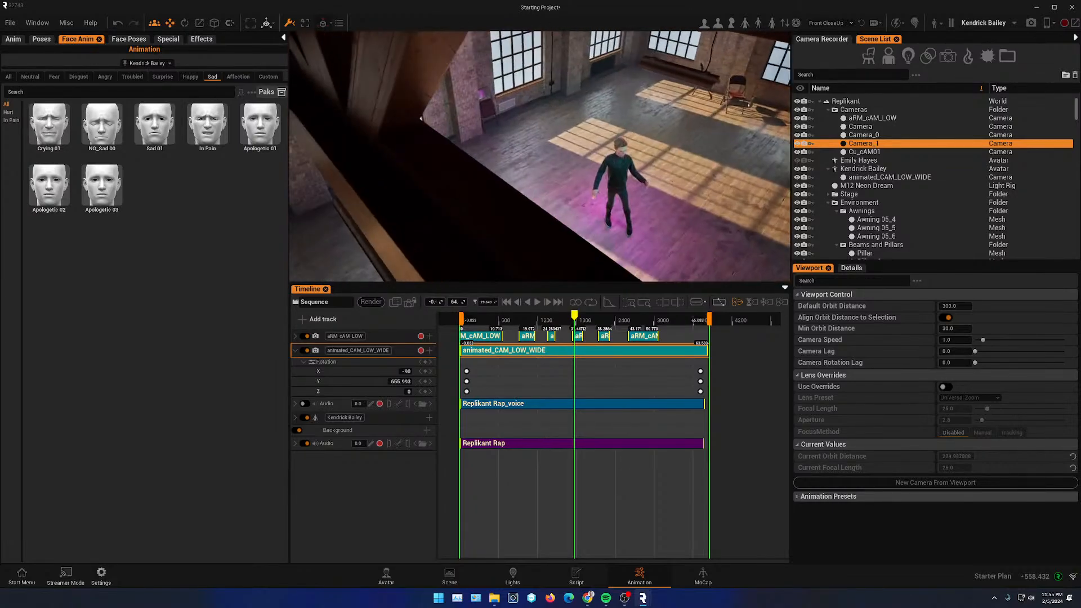
pyautogui.keyDown('alt'); pyautogui.moveTo(665, 112); pyautogui.dragTo(603, 73); pyautogui.keyUp('alt')
pyautogui.scroll(-7, 658, 99)
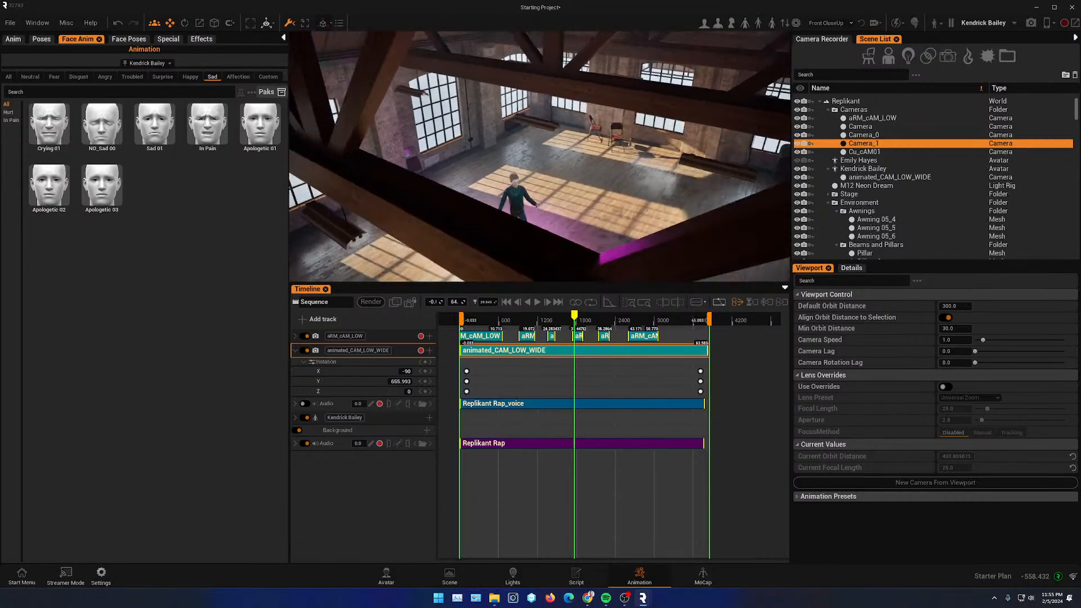
pyautogui.moveTo(576, 183)
pyautogui.keyDown('alt'); pyautogui.mouseDown()
pyautogui.moveTo(595, 193)
pyautogui.moveTo(577, 183)
pyautogui.mouseUp(); pyautogui.keyUp('alt')
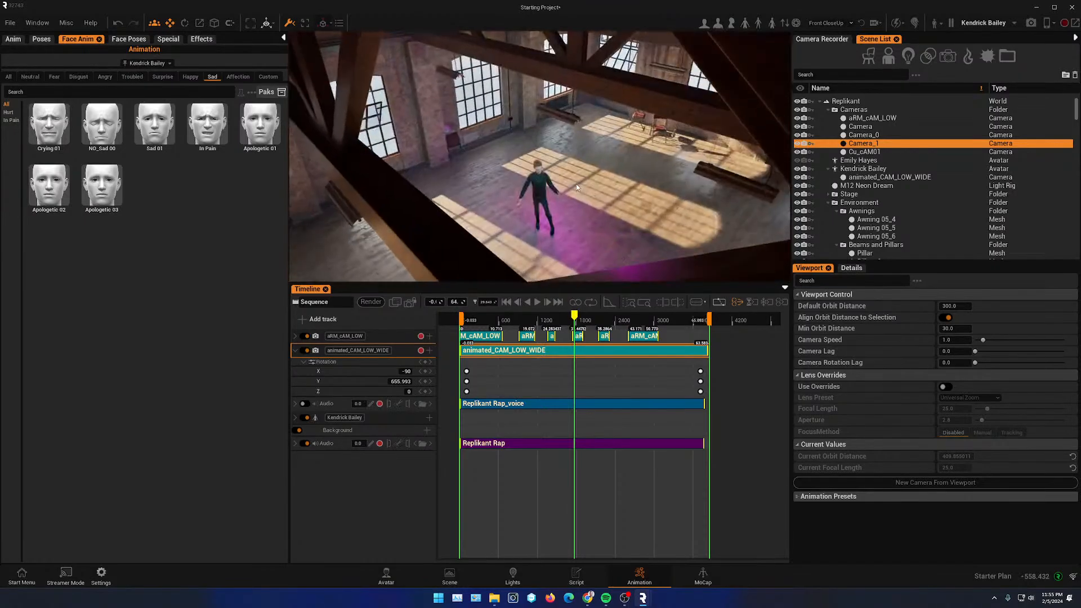
pyautogui.moveTo(576, 184); pyautogui.dragTo(592, 190, button='right')
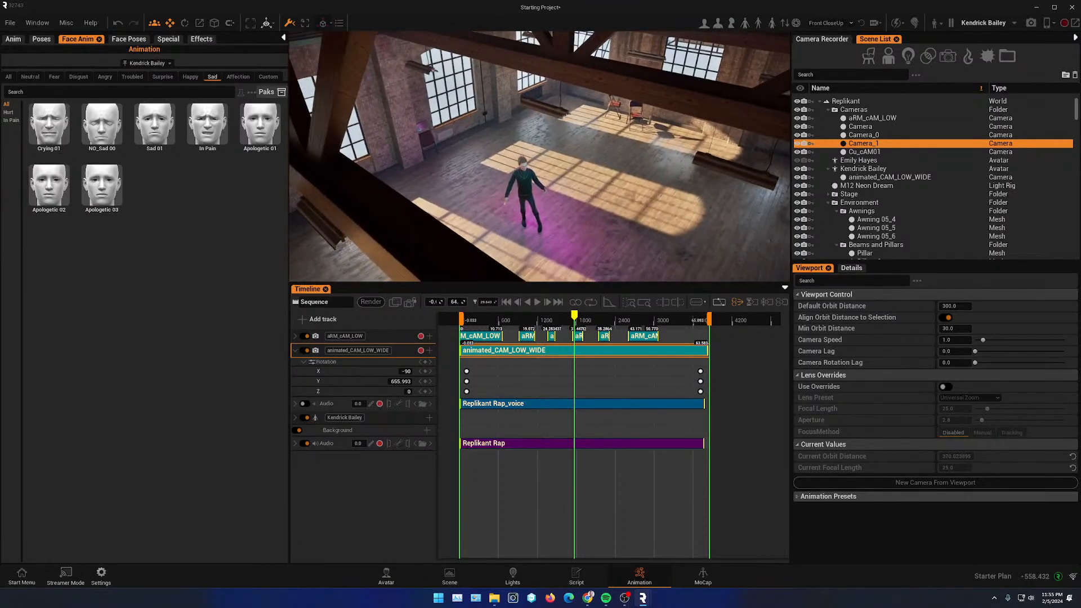
pyautogui.click(911, 484)
# - Rename the overhead camera CU_Top
pyautogui.click(852, 153)
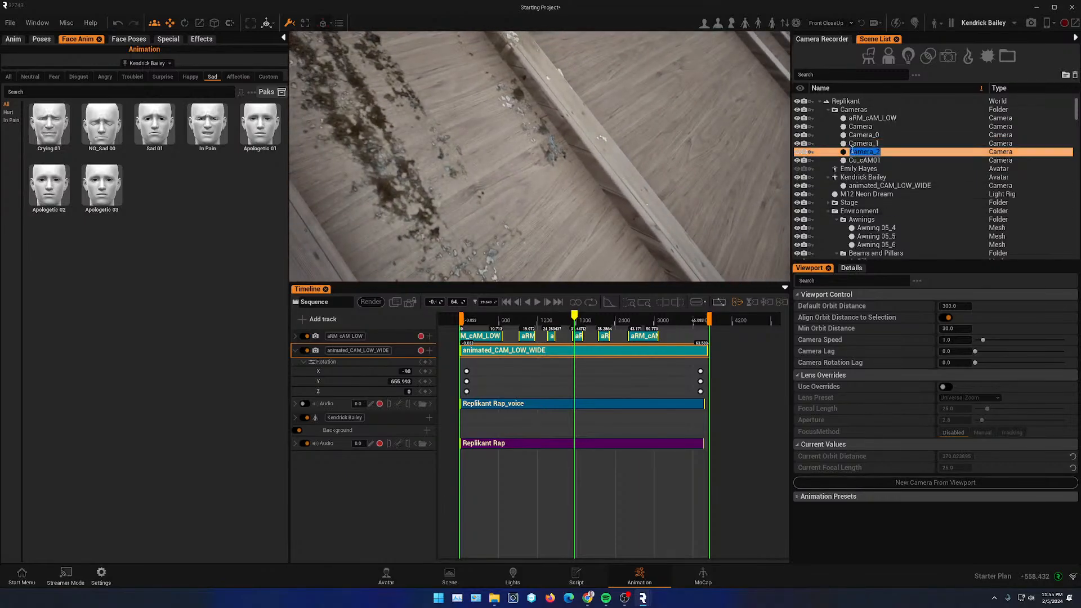
pyautogui.write('cU_Top')
pyautogui.press('Return')
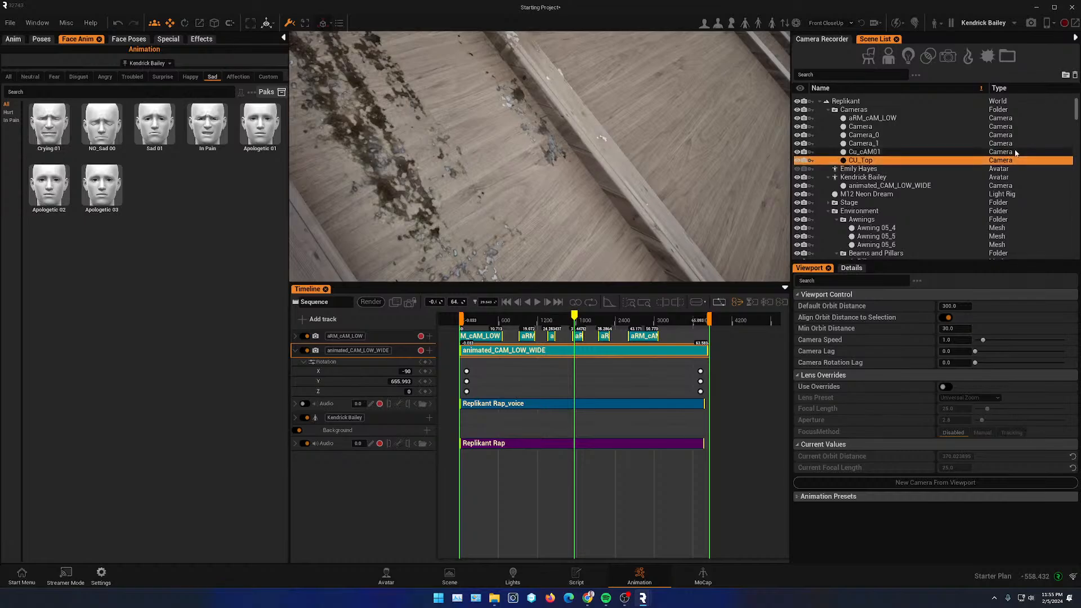
# - Rename the Cu_cAM01 camera to CU_Cam
pyautogui.doubleClick(870, 152)
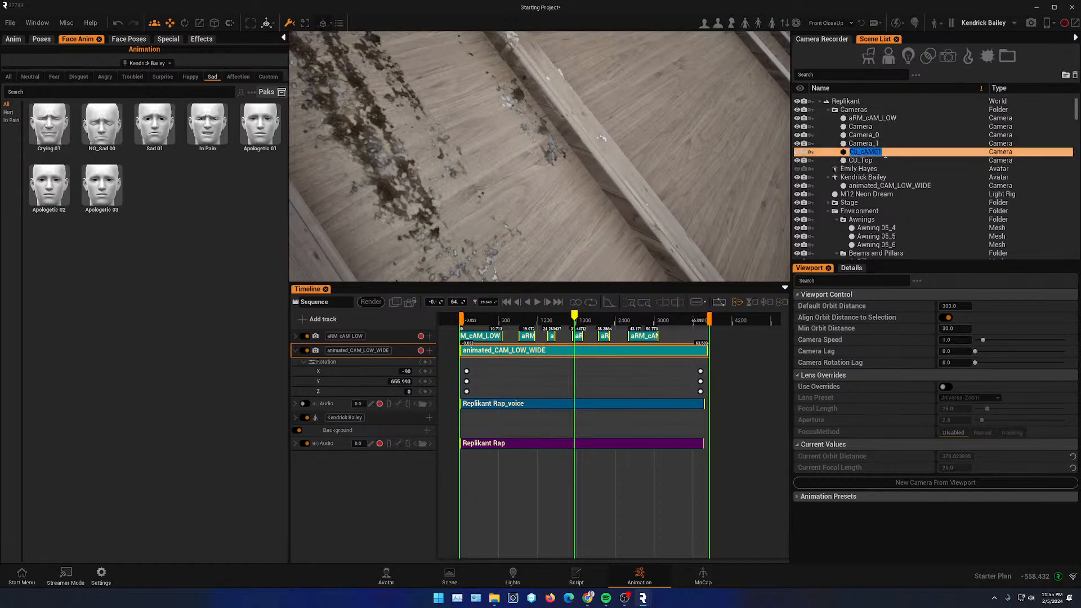
pyautogui.write('CU_Cam')
pyautogui.press('Return')
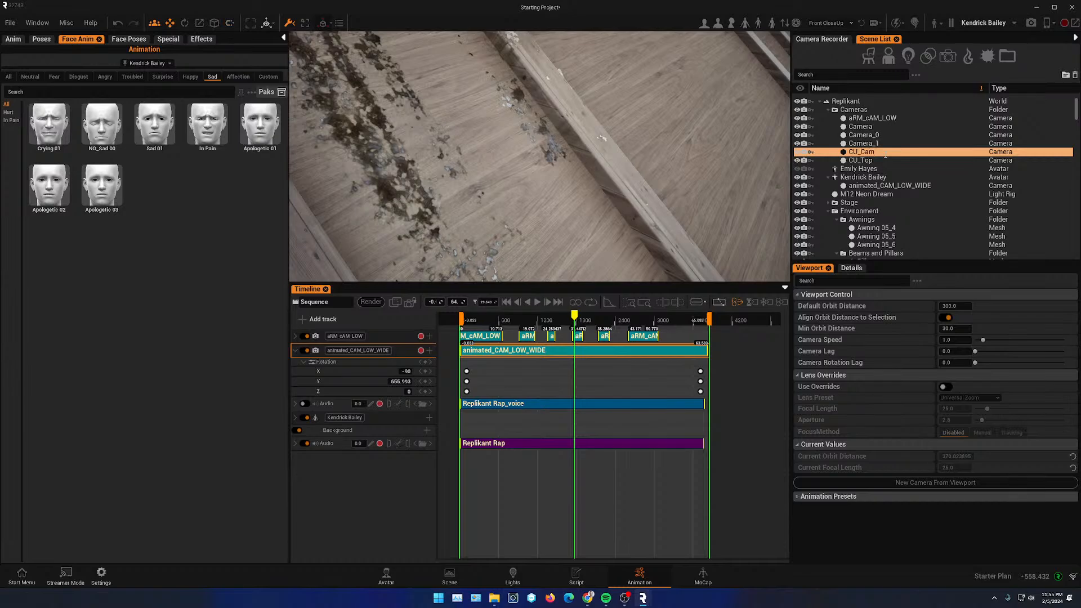
# - Rename the aRM_cAM_LOW camera to ARM_Cam
pyautogui.click(856, 120)
pyautogui.doubleClick(867, 119)
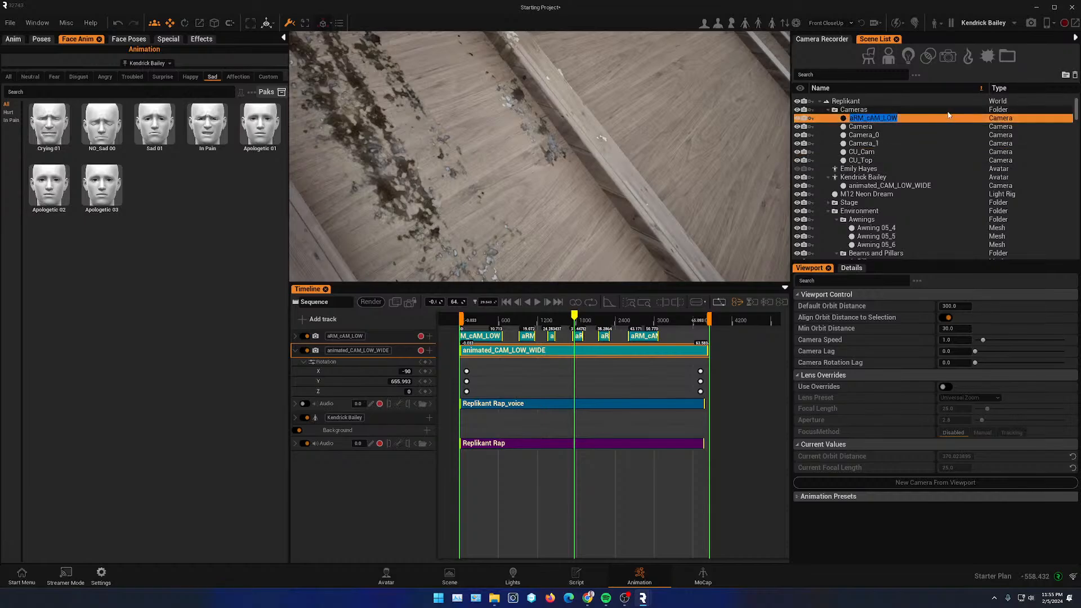
pyautogui.write('CAM')
pyautogui.press('BackSpace')
pyautogui.press('BackSpace')
pyautogui.press('BackSpace')
pyautogui.write('ARM')
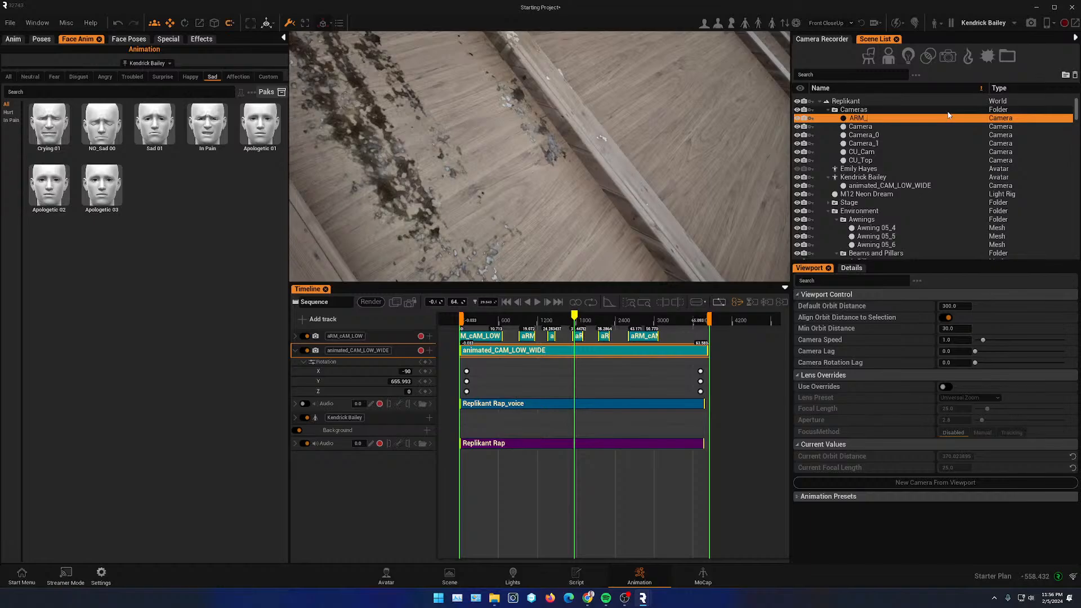
pyautogui.write('_Cam')
pyautogui.press('Return')
# - Add a camera track for the CU_Top camera to the timeline sequence
pyautogui.scroll(-6, 451, 196)
pyautogui.moveTo(448, 201); pyautogui.dragTo(401, 196, button='right')
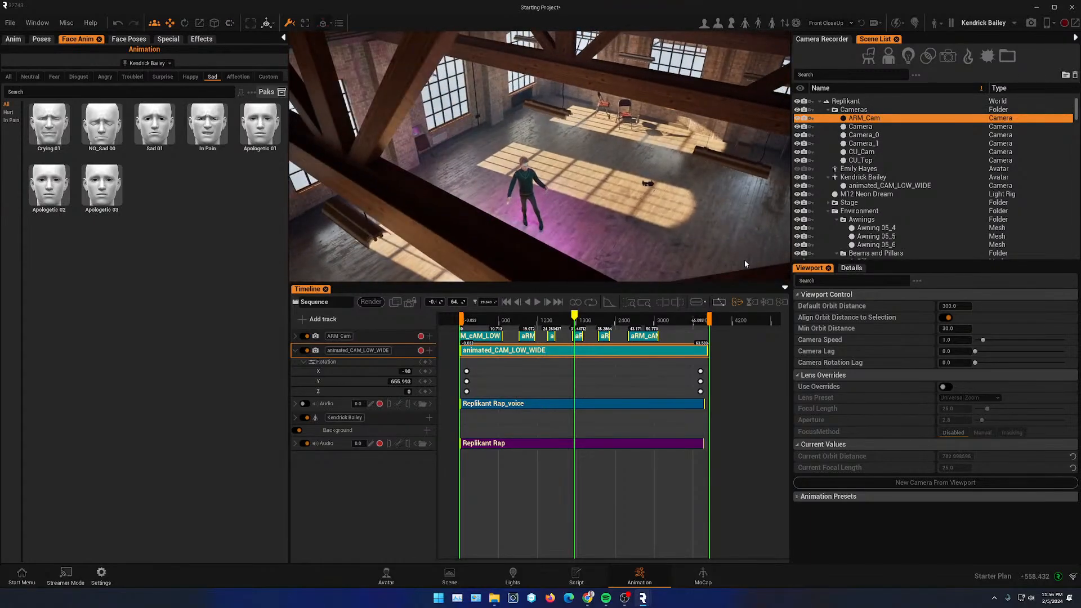
pyautogui.click(867, 161)
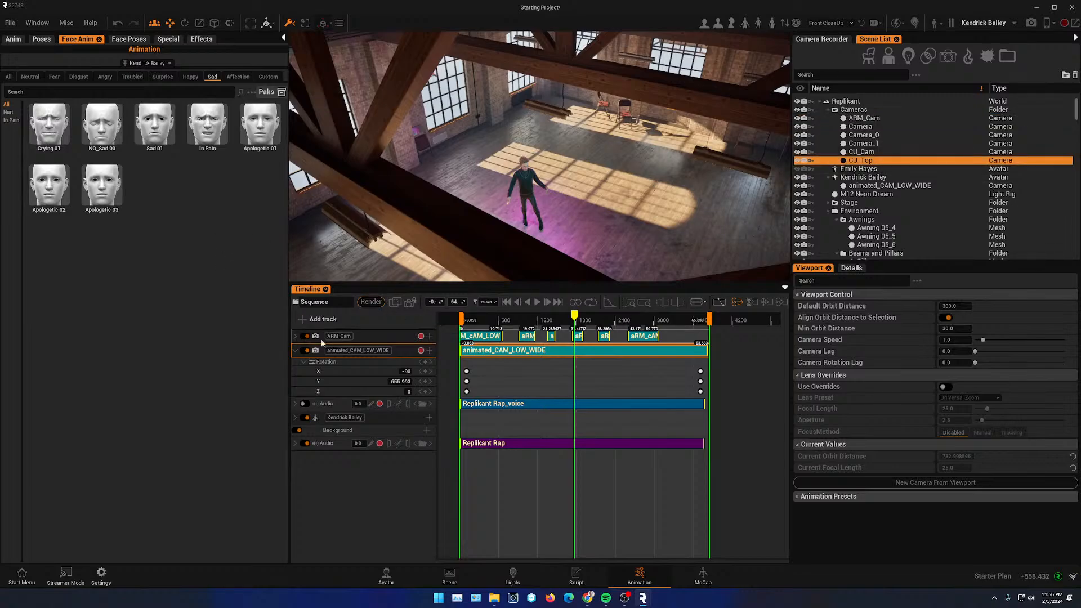
pyautogui.click(313, 318)
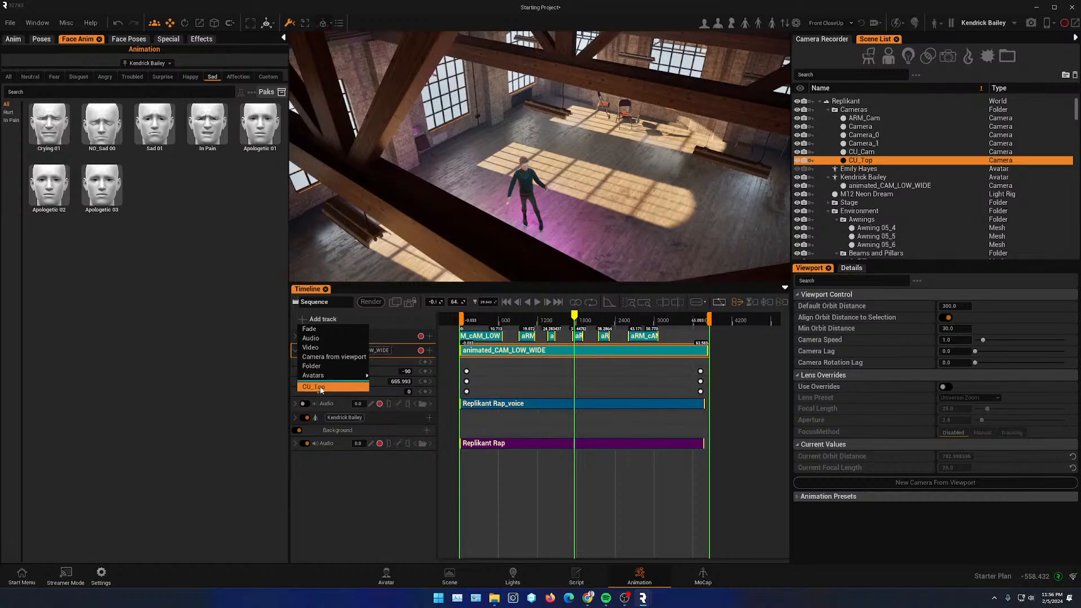
pyautogui.click(320, 387)
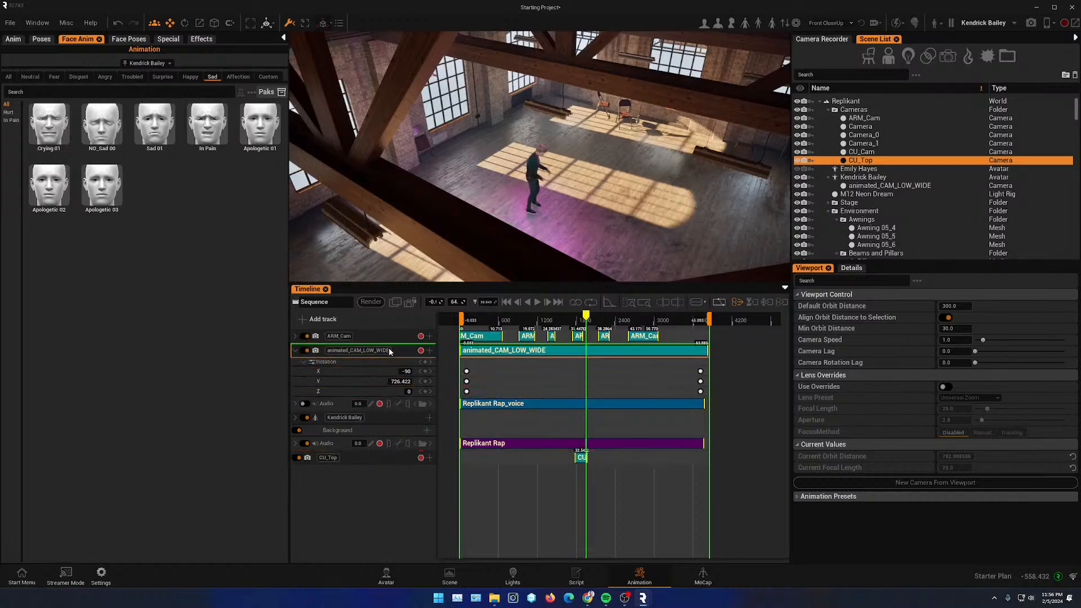
# - Move the CU_Top track to the top of the track list and extend its clip to the end of the sequence
pyautogui.moveTo(389, 351); pyautogui.dragTo(392, 335)
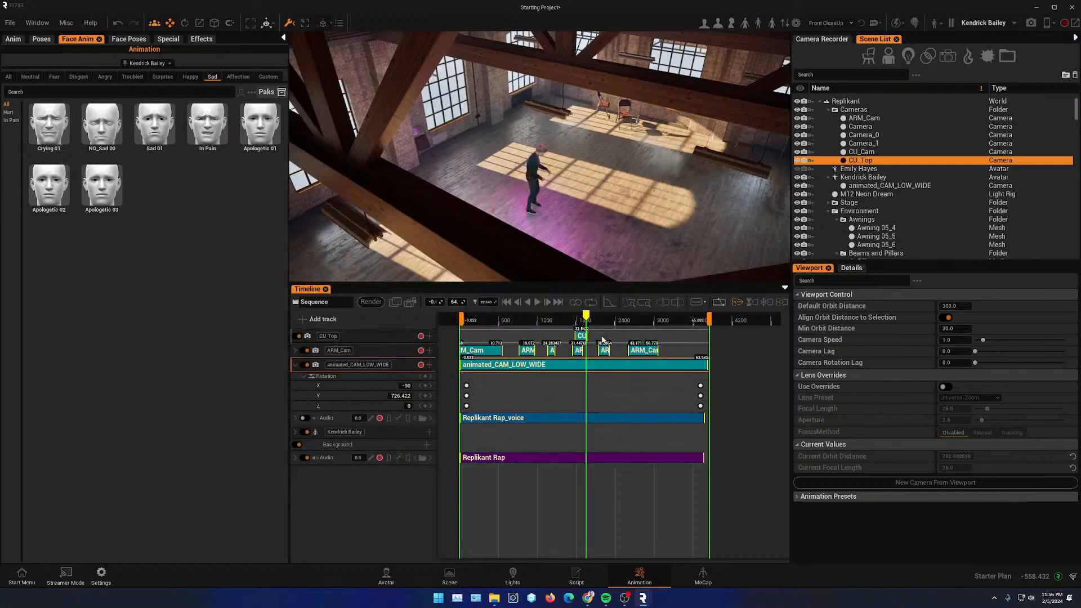
pyautogui.moveTo(588, 335); pyautogui.dragTo(721, 337)
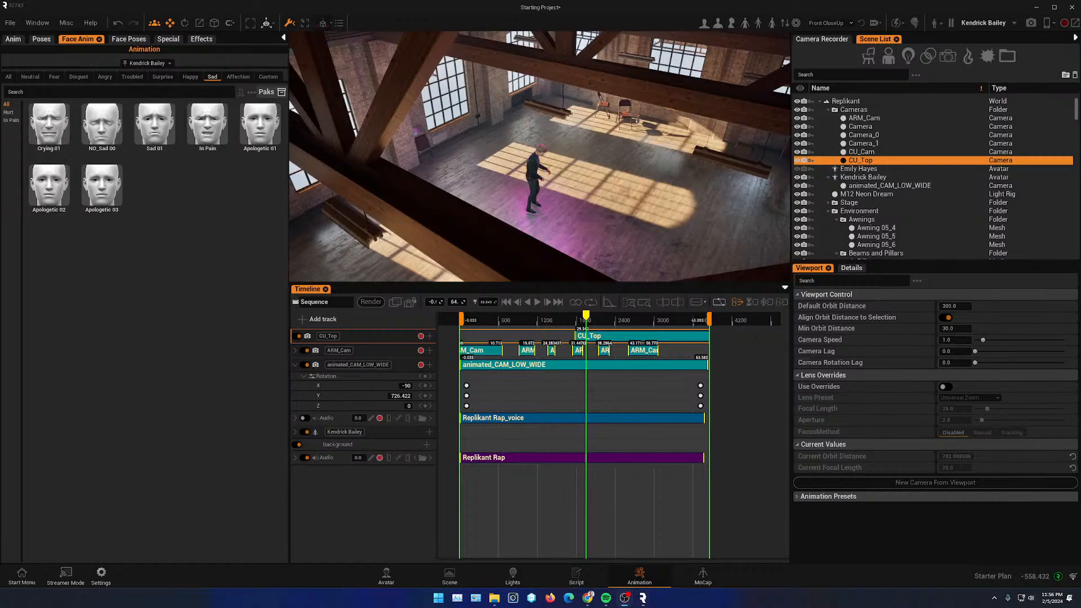
# - Reply "yes you can" in the live chat panel and move the chat out of the way
pyautogui.moveTo(1080, 214); pyautogui.dragTo(776, 253)
pyautogui.click(754, 503)
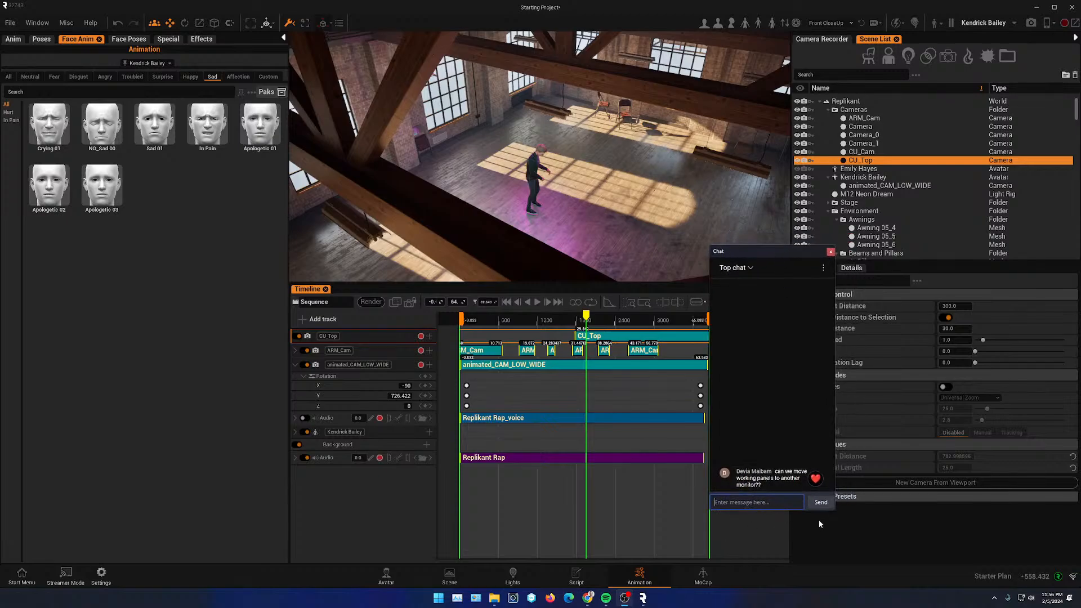
pyautogui.write('yes you can')
pyautogui.press('Return')
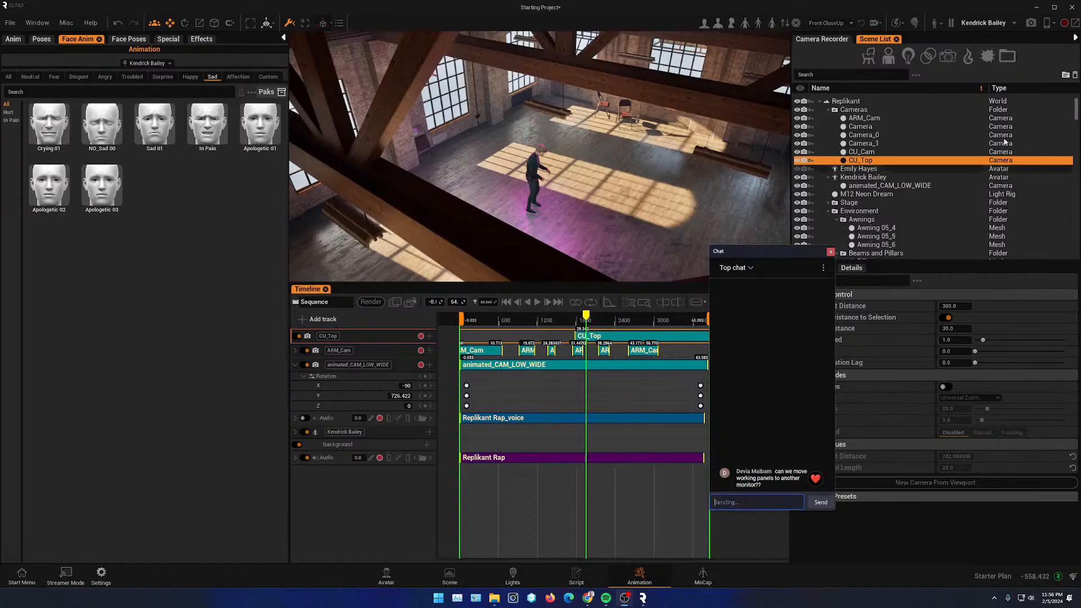
pyautogui.moveTo(752, 252); pyautogui.dragTo(1080, 252)
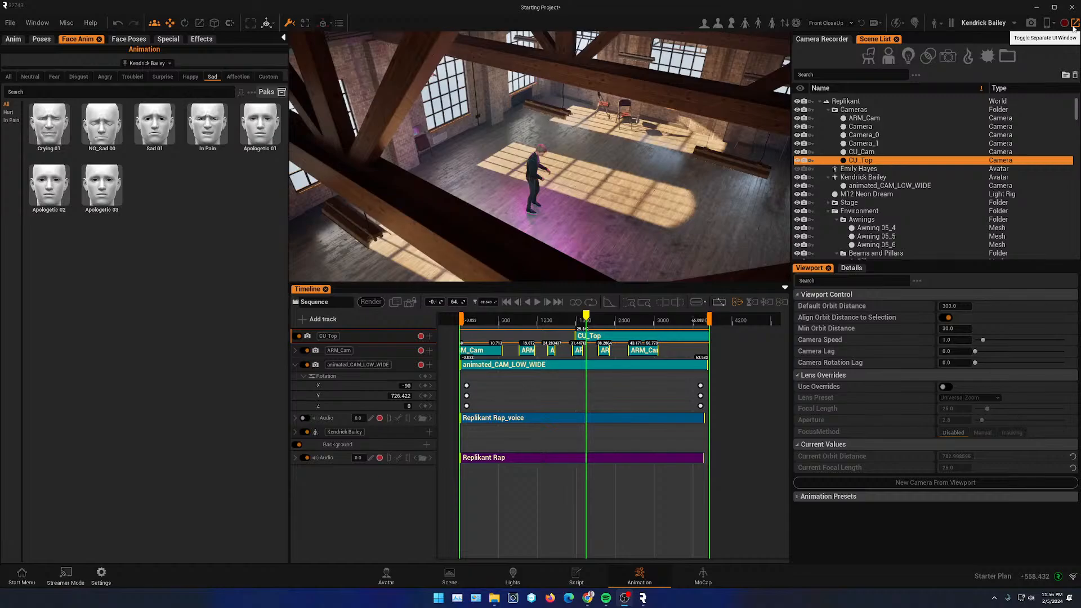
# - Detach the interface into a separate window, move it across screens, and reattach it
pyautogui.click(1074, 25)
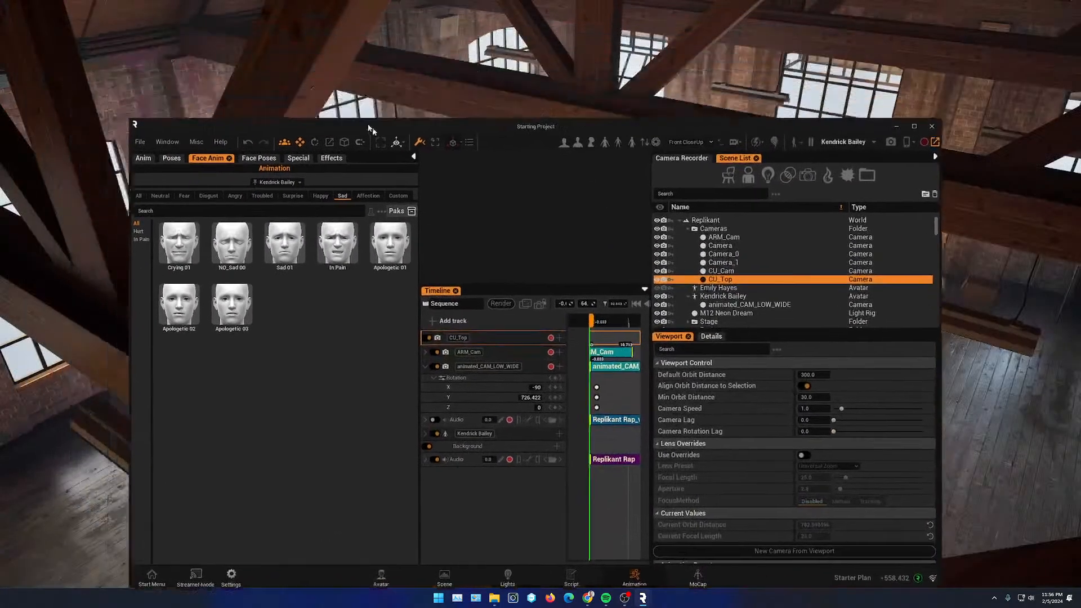
pyautogui.moveTo(373, 127); pyautogui.dragTo(1080, 203)
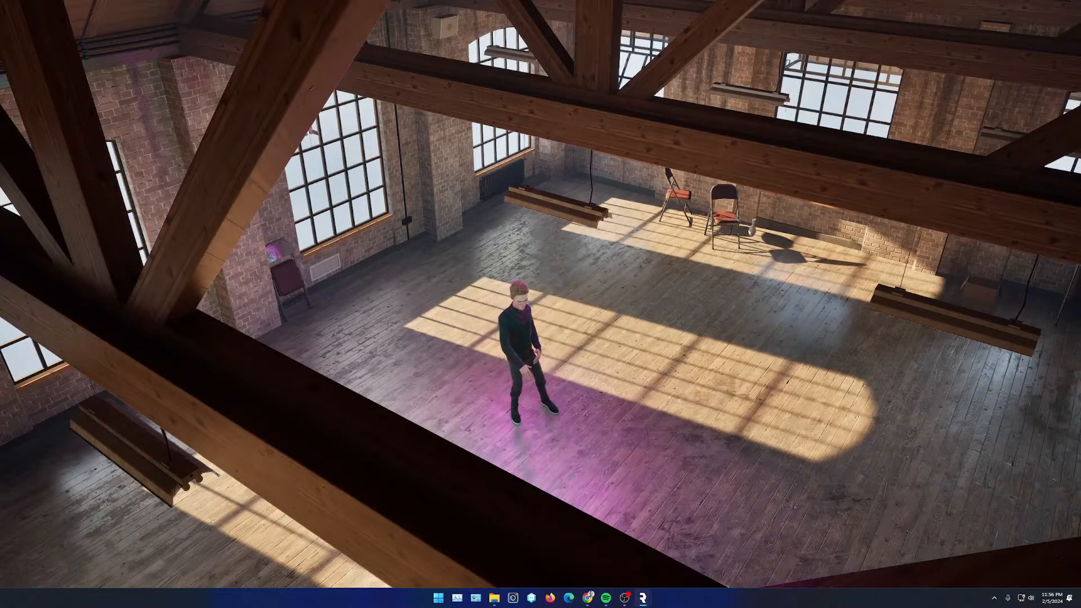
pyautogui.moveTo(1080, 225); pyautogui.dragTo(173, 113)
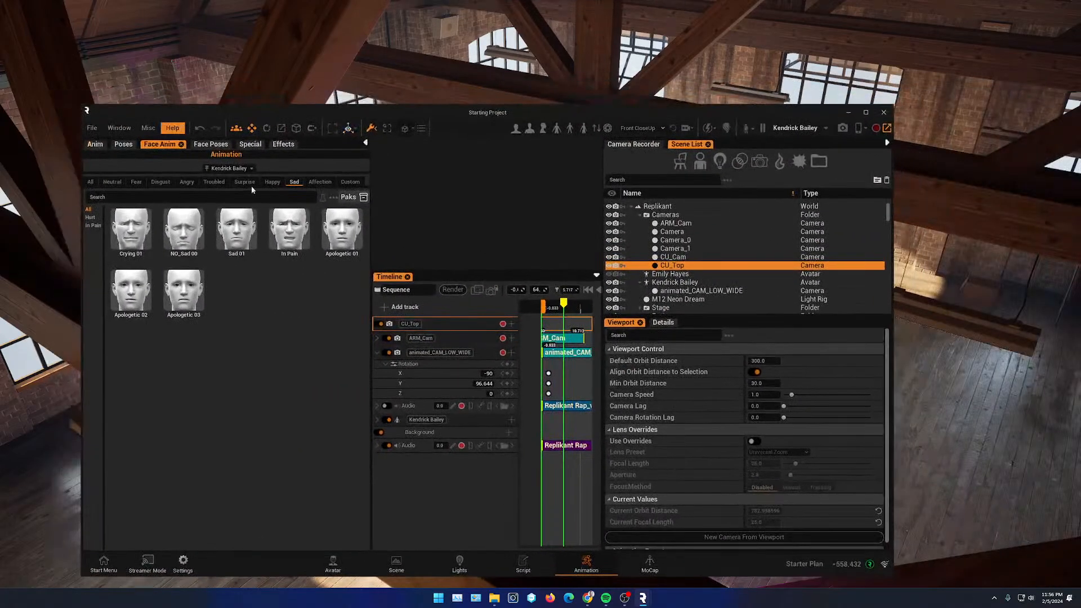
pyautogui.click(888, 128)
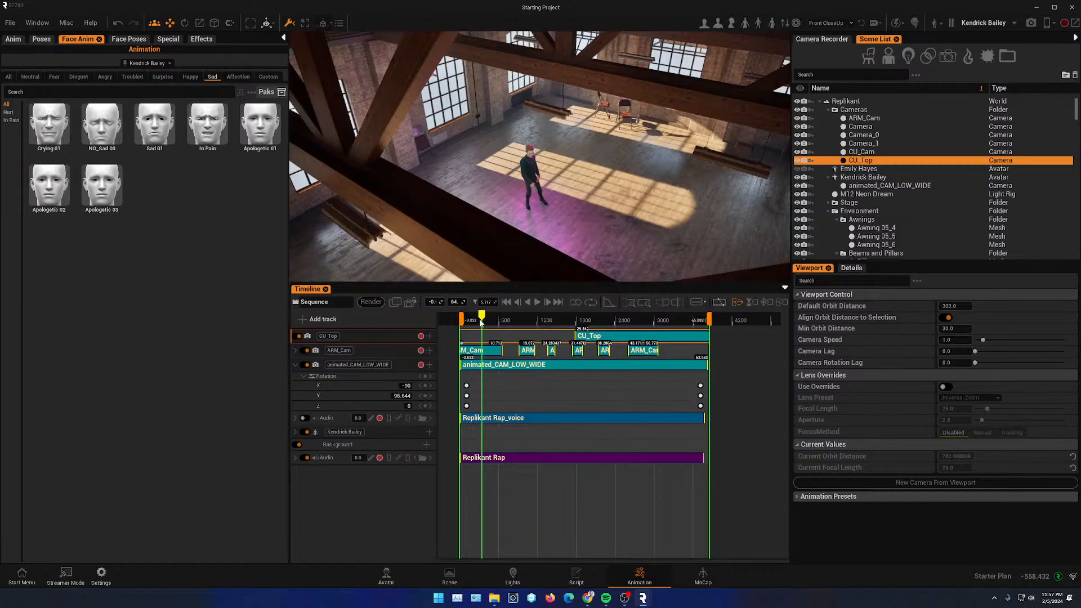
# - Open the Avatar Editor window and move it onto another monitor
pyautogui.click(19, 24)
pyautogui.click(37, 23)
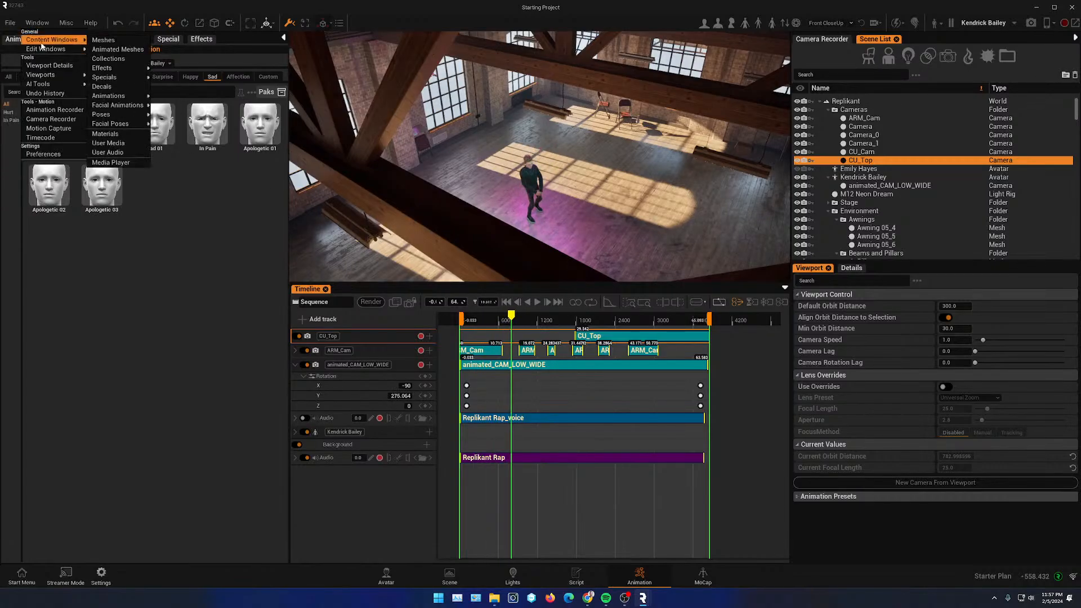
pyautogui.moveTo(49, 49)
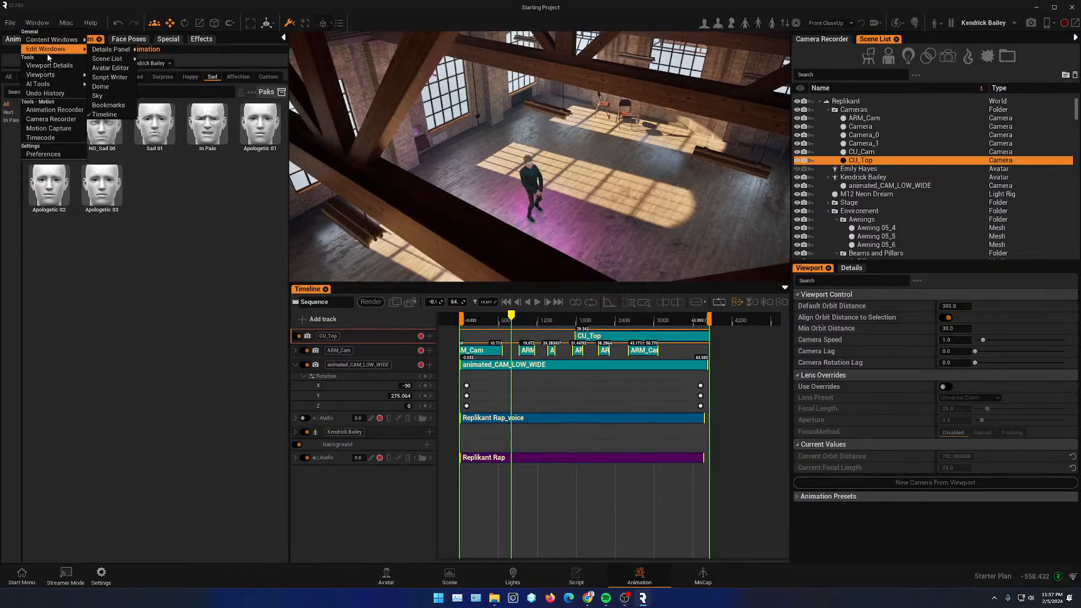
pyautogui.click(117, 69)
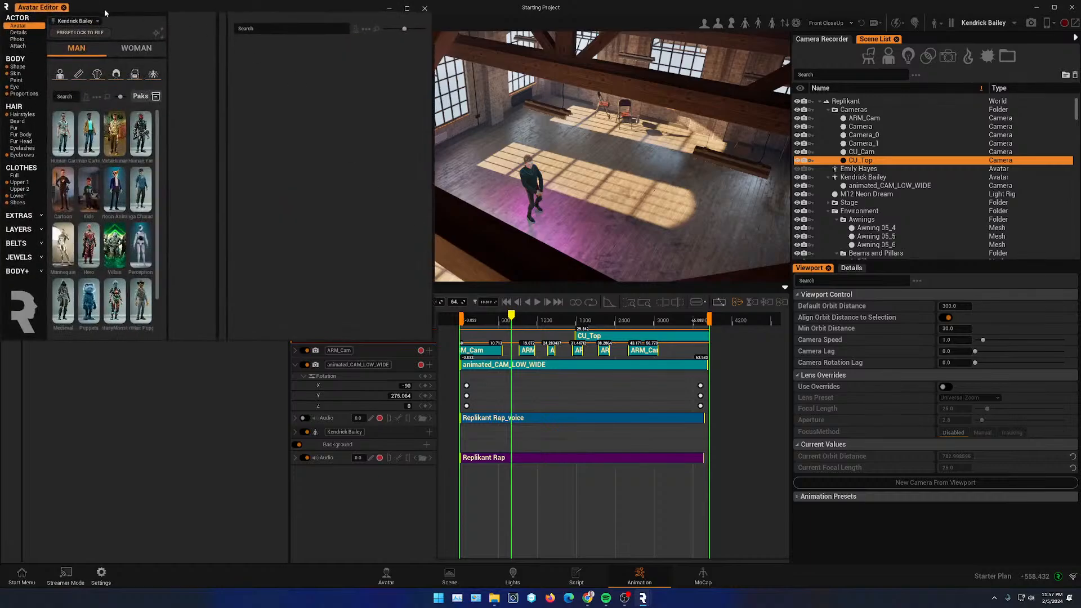
pyautogui.moveTo(104, 8); pyautogui.dragTo(1080, 210)
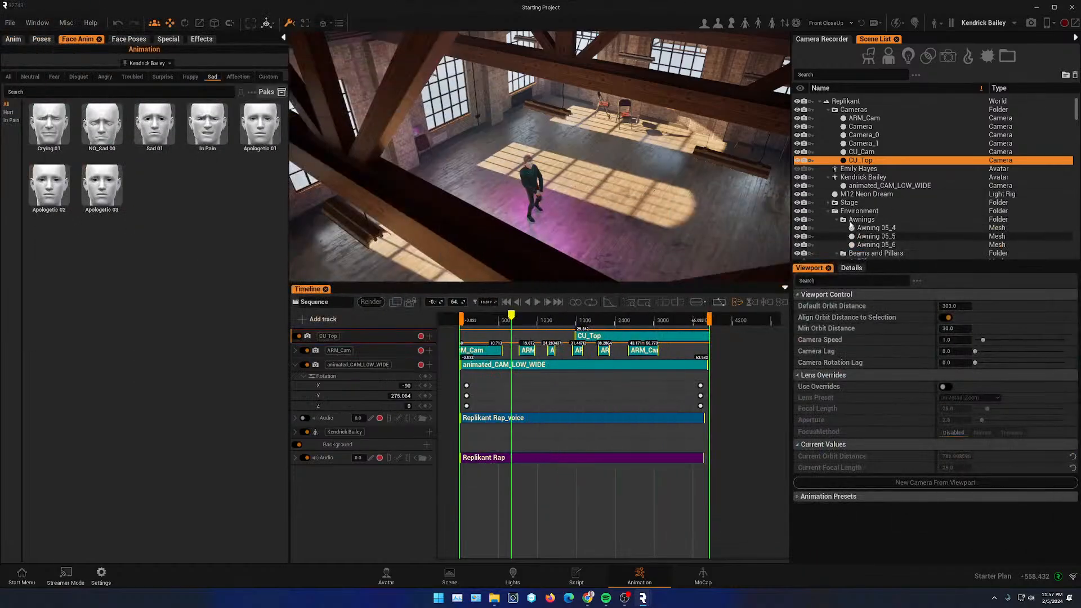
# - Detach the interface into a separate window and move it to another monitor to preview the viewport full-screen
pyautogui.click(1076, 24)
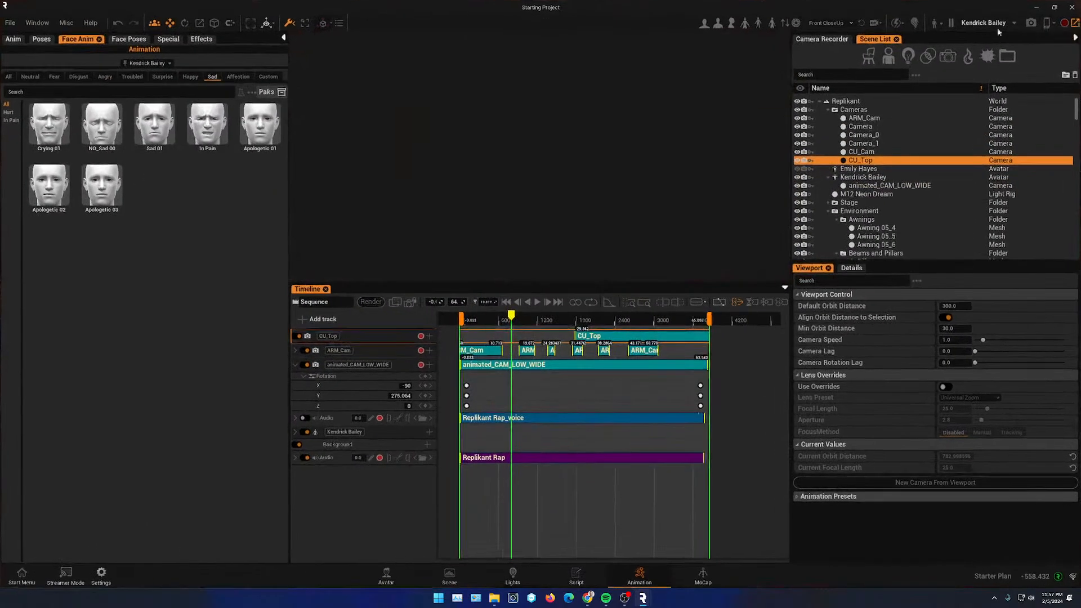
pyautogui.moveTo(65, 11); pyautogui.dragTo(116, 178)
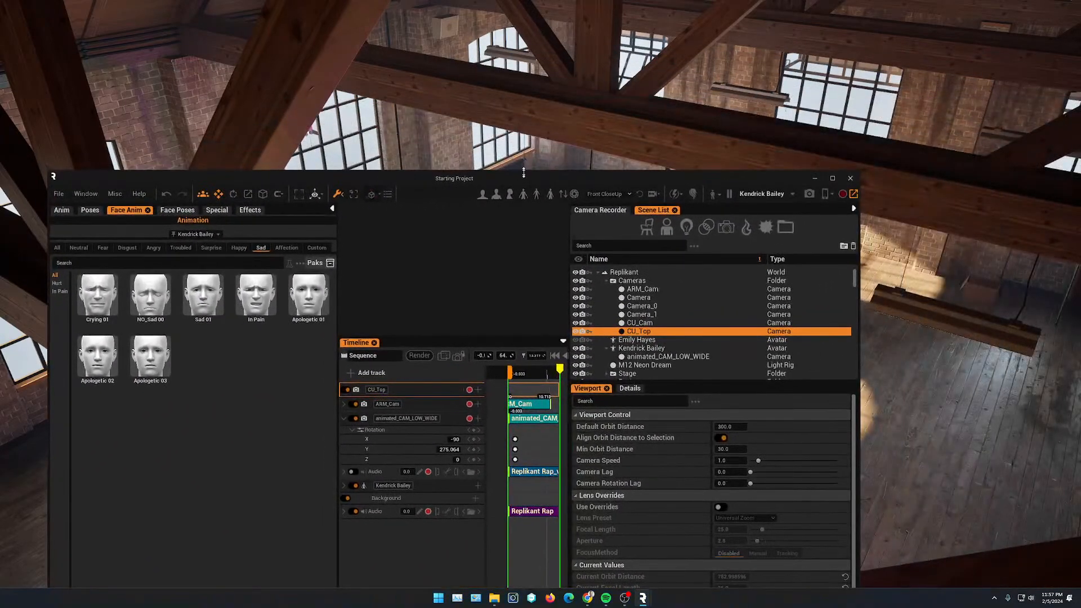
pyautogui.moveTo(523, 173); pyautogui.dragTo(259, 257)
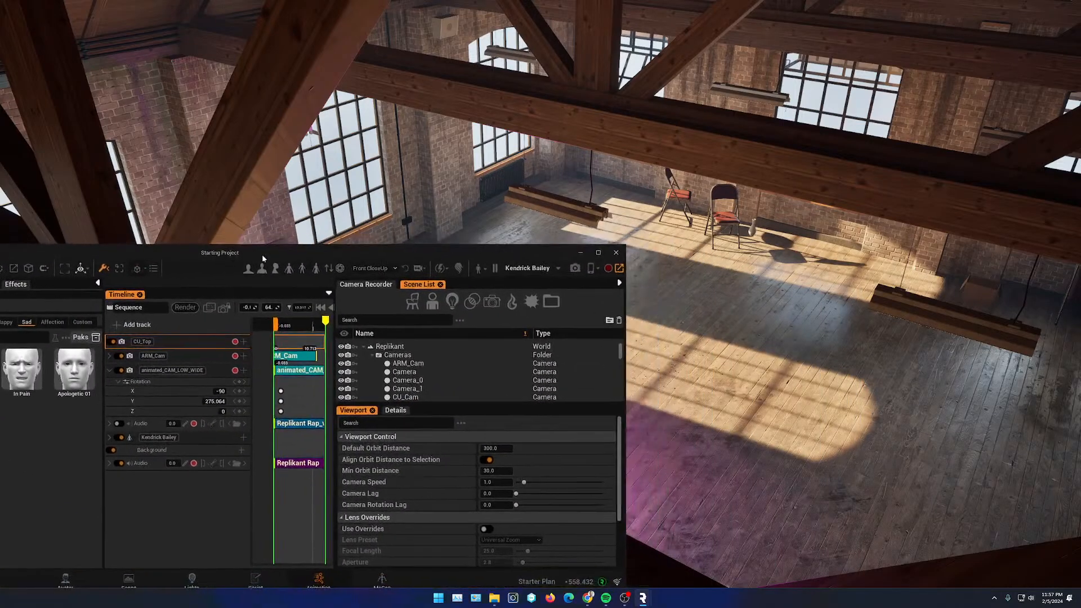
pyautogui.moveTo(625, 411); pyautogui.dragTo(789, 411)
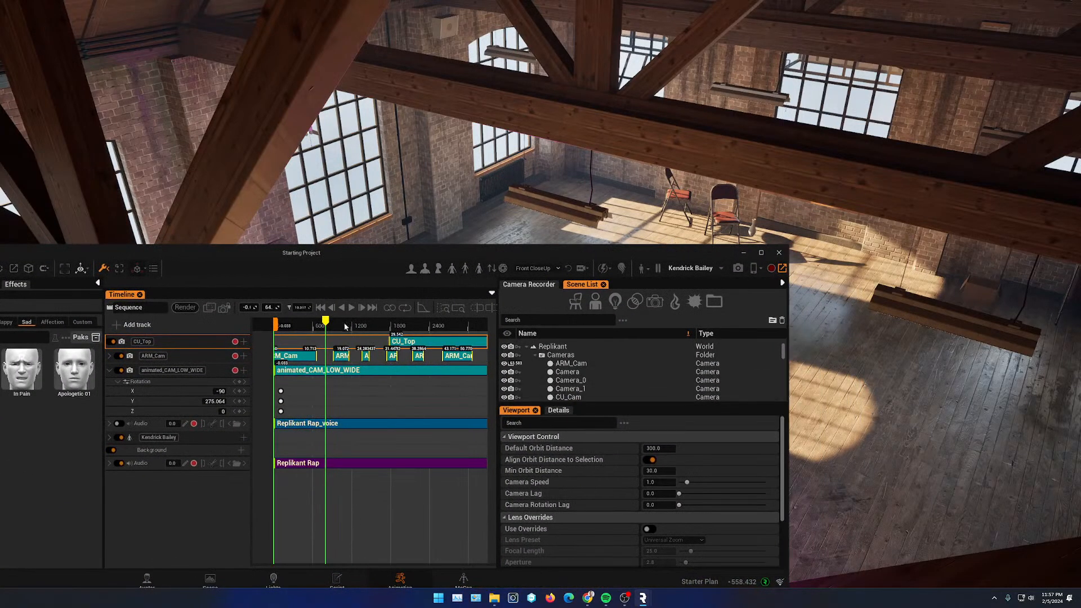
pyautogui.moveTo(325, 322); pyautogui.dragTo(345, 323)
pyautogui.moveTo(408, 252); pyautogui.dragTo(554, 408)
pyautogui.moveTo(490, 478)
pyautogui.mouseDown()
pyautogui.moveTo(532, 477)
pyautogui.moveTo(481, 478)
pyautogui.mouseUp()
pyautogui.moveTo(374, 409); pyautogui.dragTo(1080, 304)
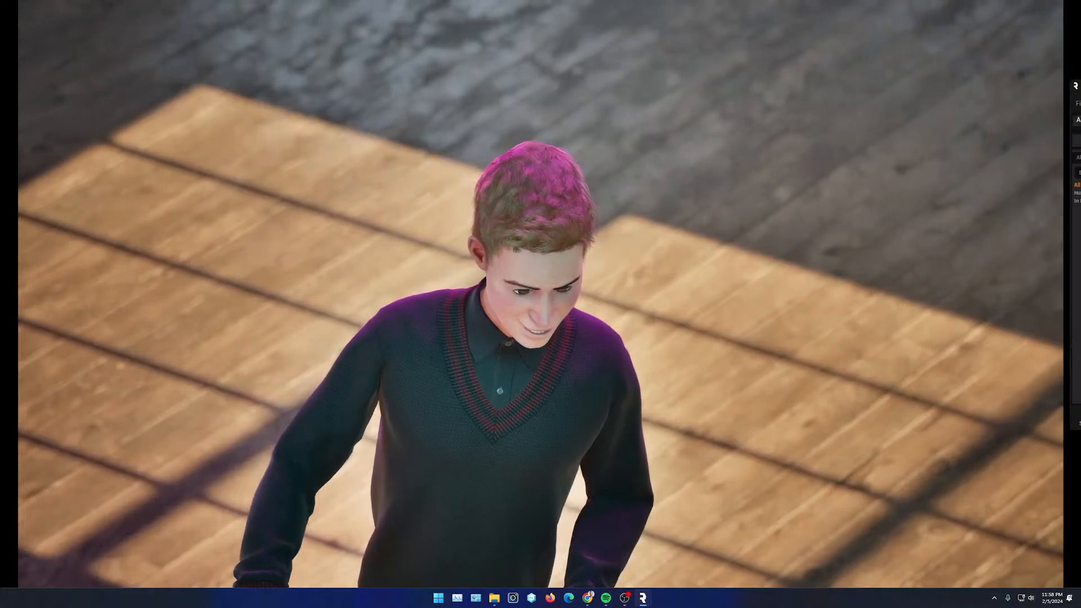
# - Bring the interface window back, scrub through the sequence, and reattach the interface to the main window
pyautogui.moveTo(1080, 88); pyautogui.dragTo(770, 213)
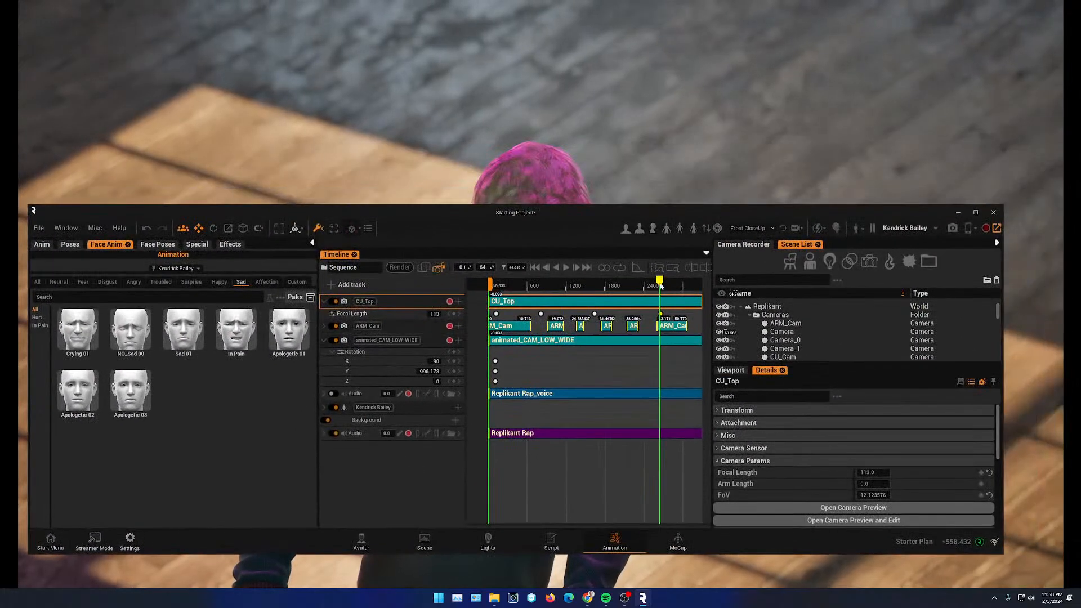
pyautogui.moveTo(660, 285); pyautogui.dragTo(500, 285)
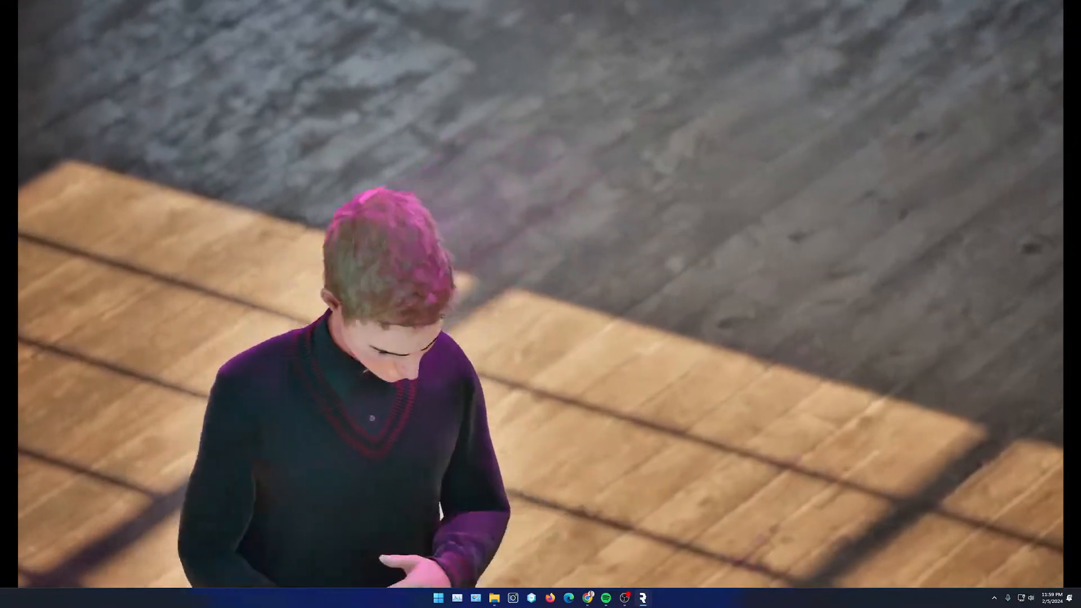
pyautogui.press('F11')
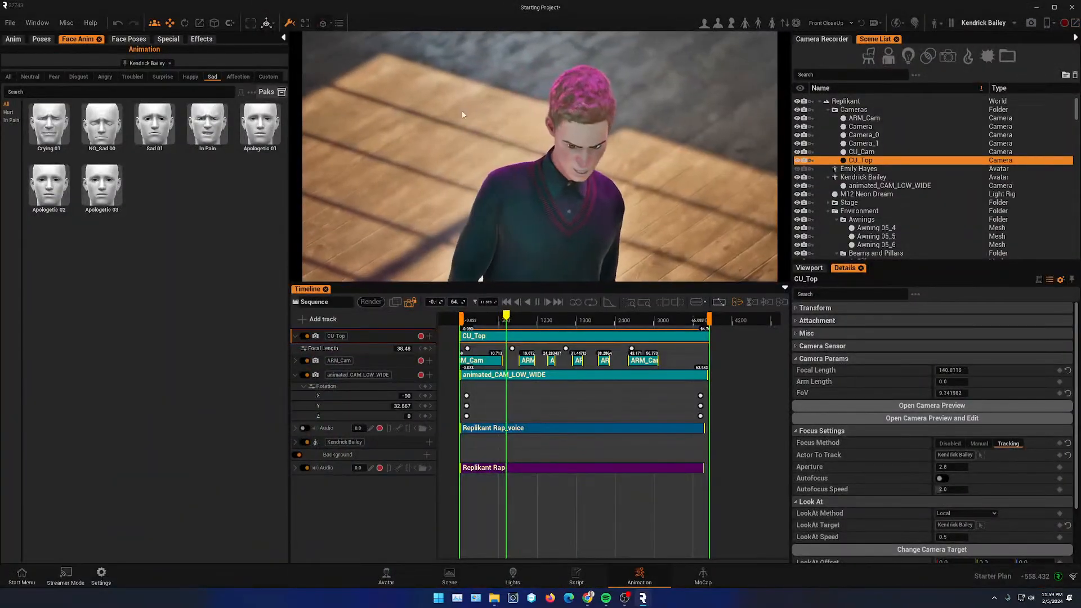
# - Add a camera track for the CU_Cam camera and move it to the top of the track list
pyautogui.moveTo(512, 317); pyautogui.dragTo(666, 350)
pyautogui.moveTo(476, 353); pyautogui.dragTo(561, 363)
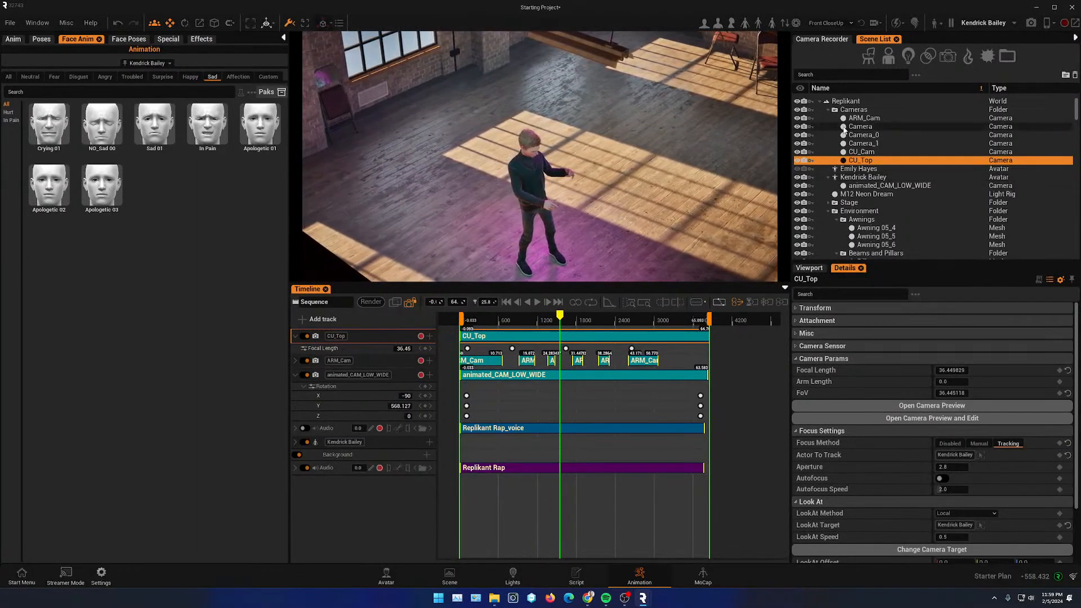
pyautogui.click(862, 152)
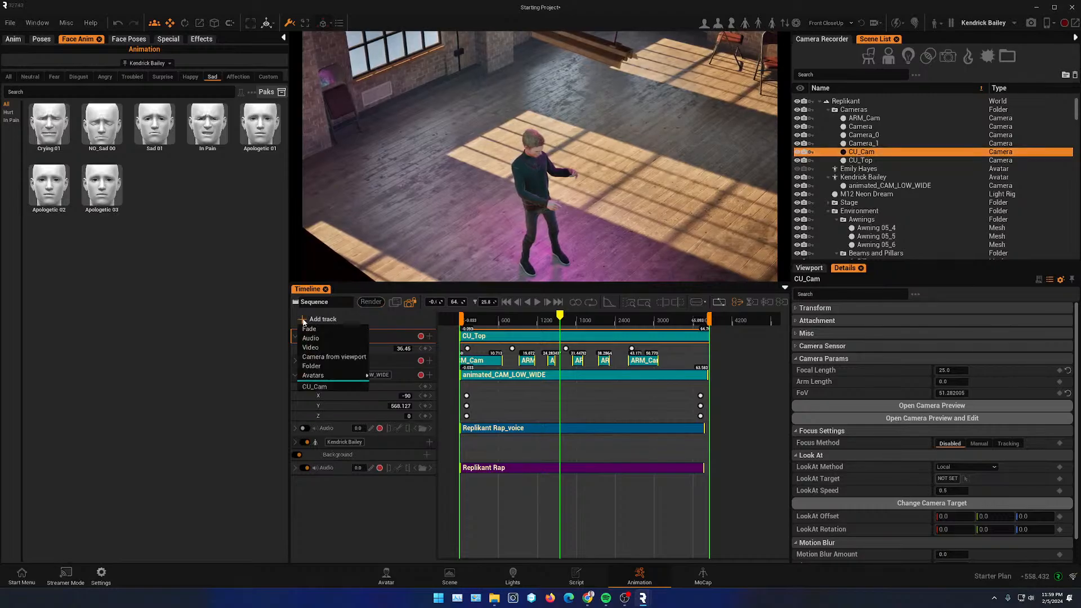
pyautogui.click(334, 387)
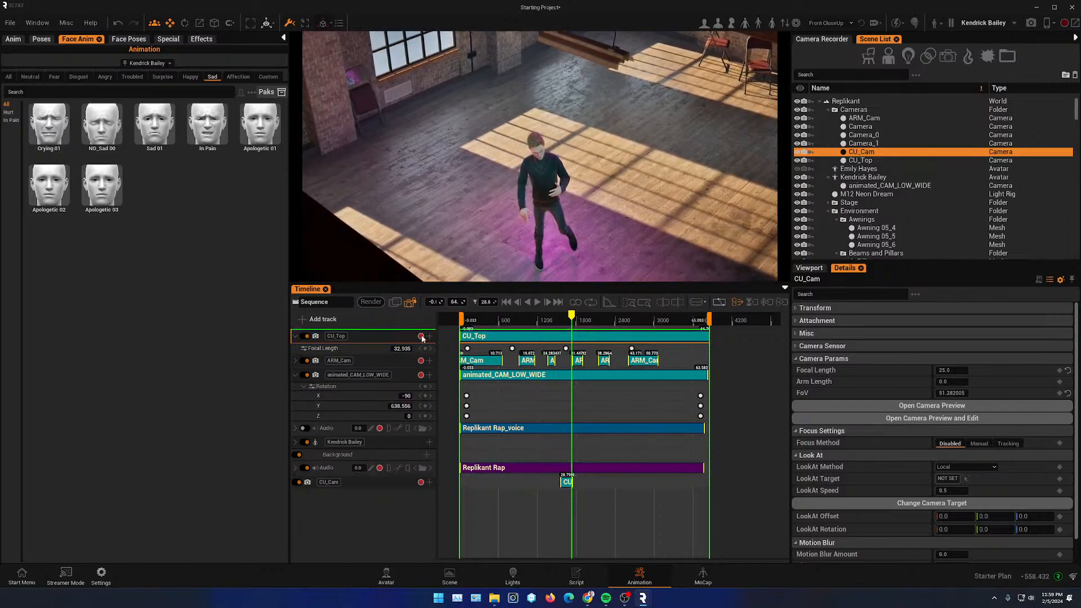
pyautogui.moveTo(422, 337); pyautogui.dragTo(422, 336)
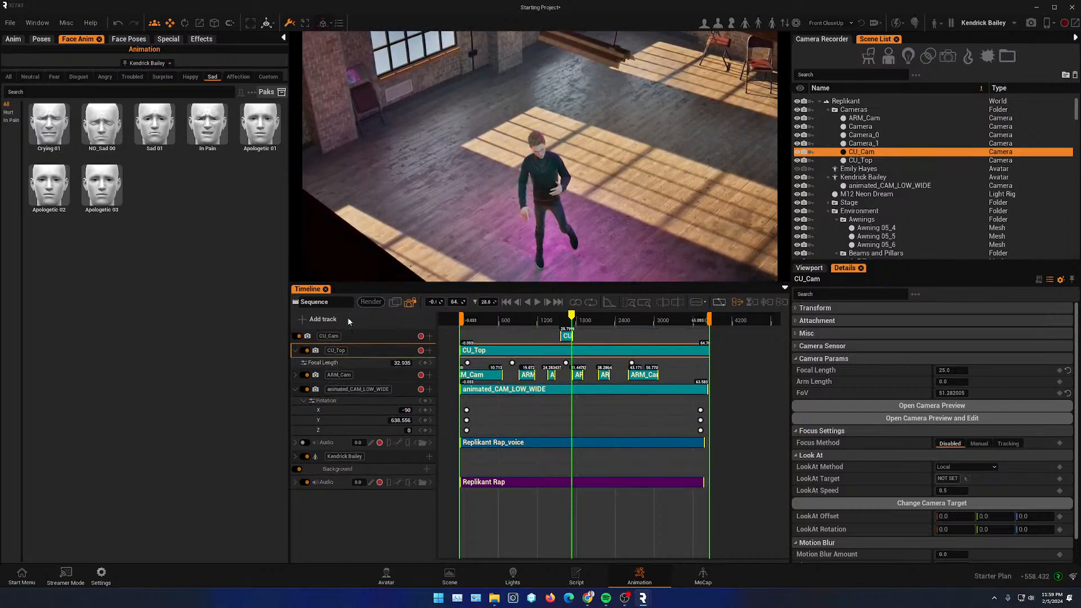
# - Open the CU_Cam camera preview for editing at the current playhead frame
pyautogui.moveTo(570, 315); pyautogui.dragTo(569, 319)
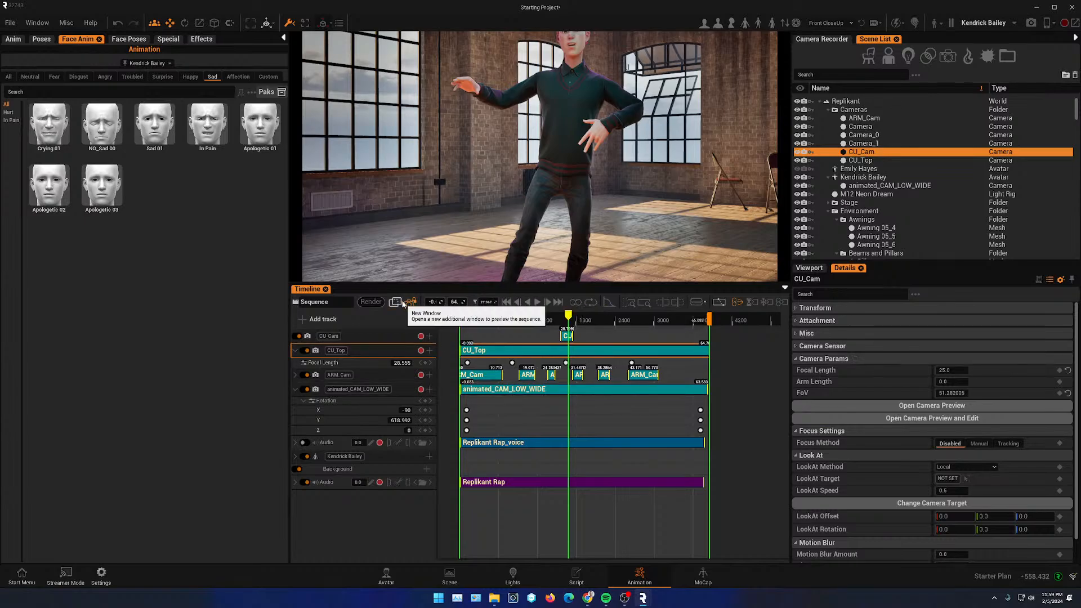
pyautogui.click(925, 419)
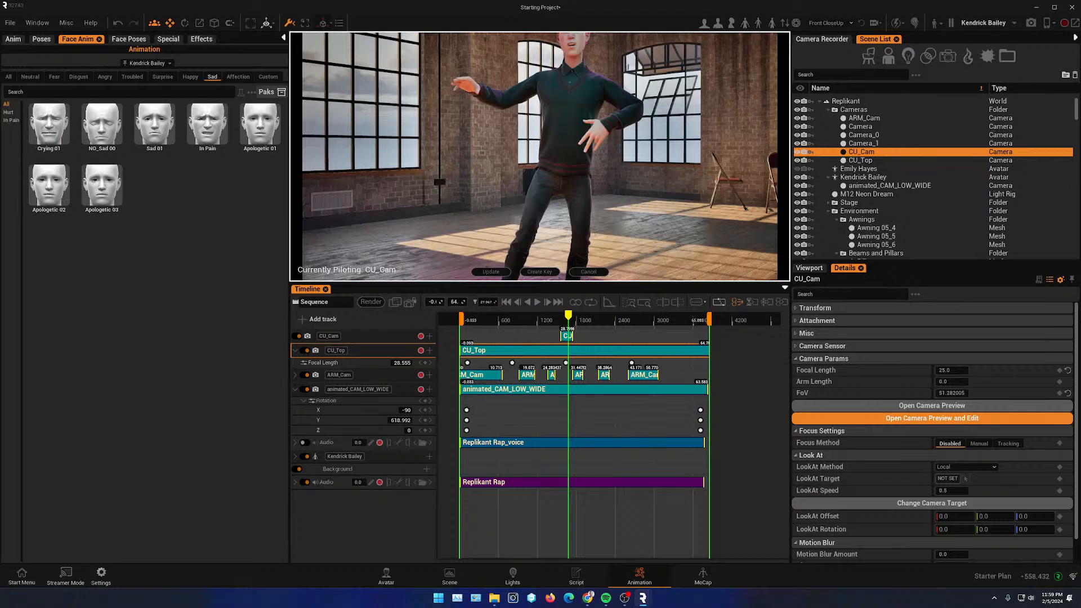
# - Pilot CU_Cam into a close-up framing of Kendrick's face and update the camera
pyautogui.moveTo(539, 156)
pyautogui.mouseDown(button='right')
pyautogui.moveTo(591, 155)
pyautogui.moveTo(530, 121)
pyautogui.moveTo(539, 134)
pyautogui.moveTo(508, 103)
pyautogui.moveTo(553, 147)
pyautogui.moveTo(541, 164)
pyautogui.mouseUp(button='right')
pyautogui.press('w')
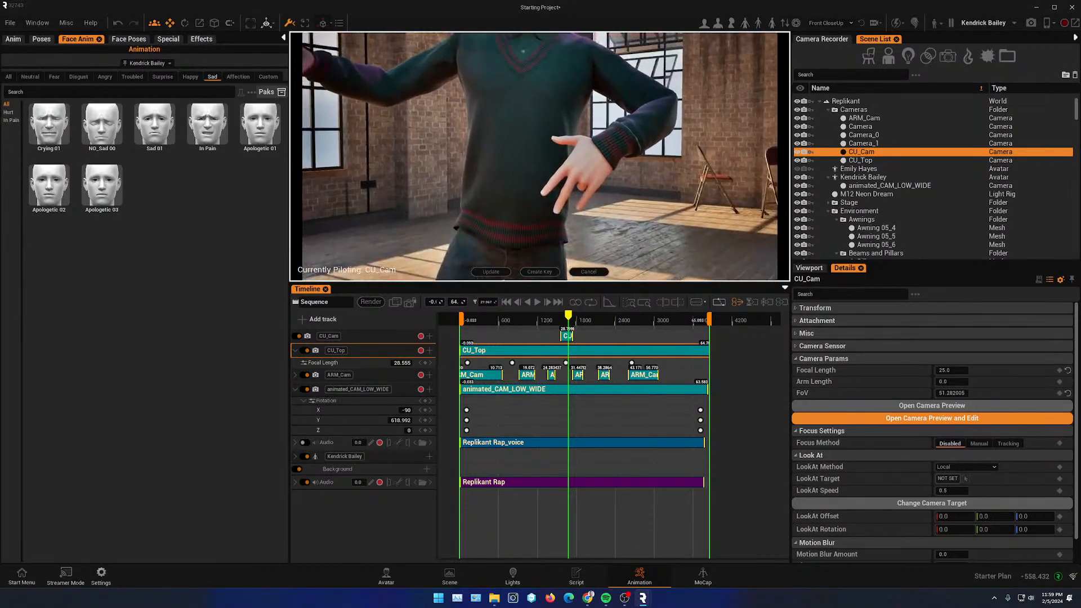
pyautogui.press('e')
pyautogui.press('q')
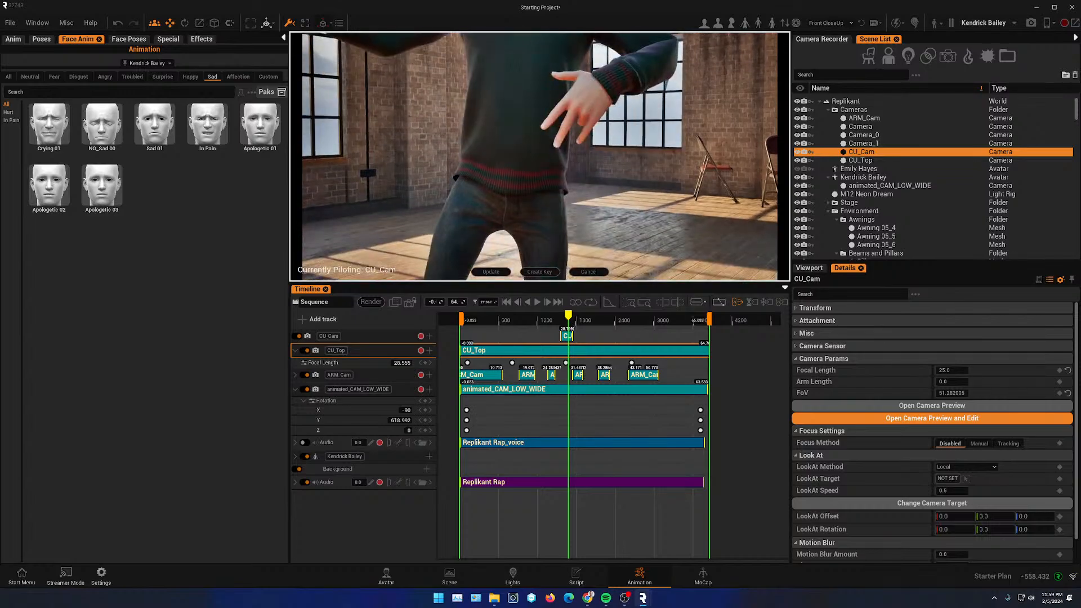
pyautogui.press('a')
pyautogui.press('w')
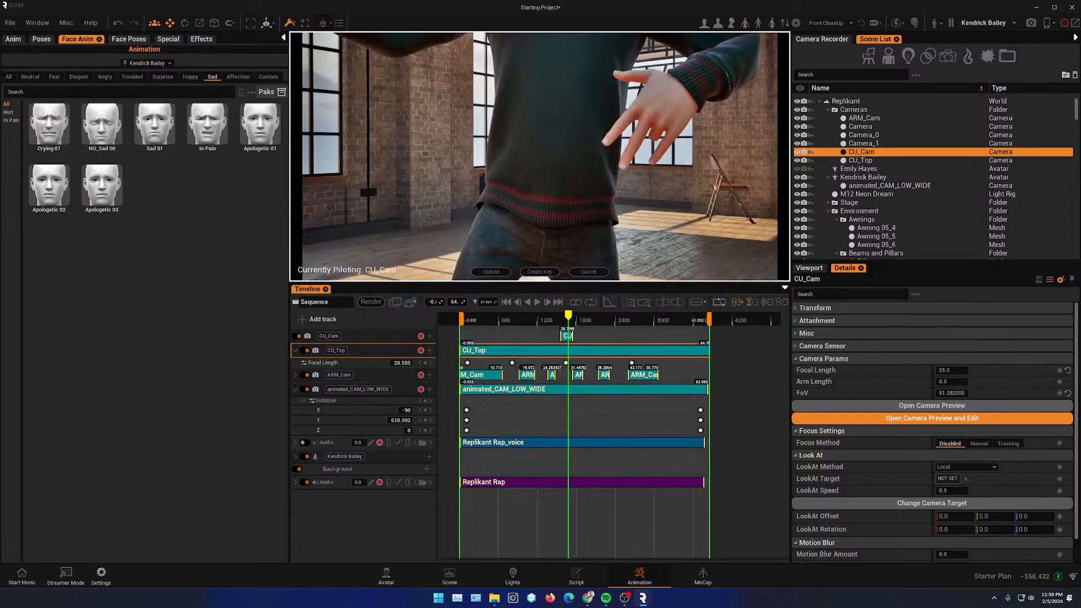
pyautogui.press('e')
pyautogui.press('e')
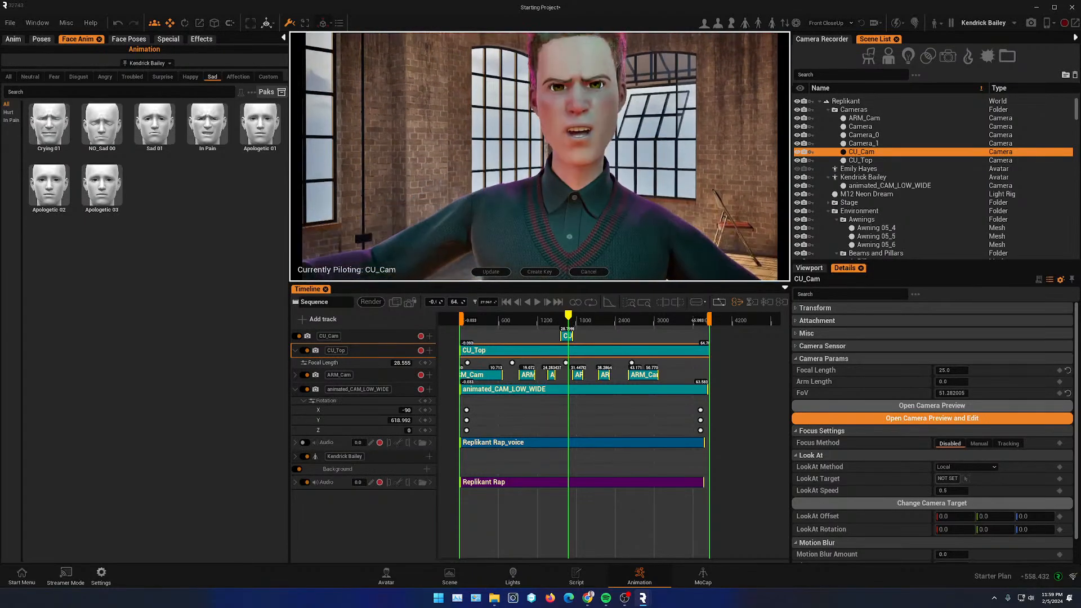
pyautogui.moveTo(405, 242); pyautogui.dragTo(427, 260, button='right')
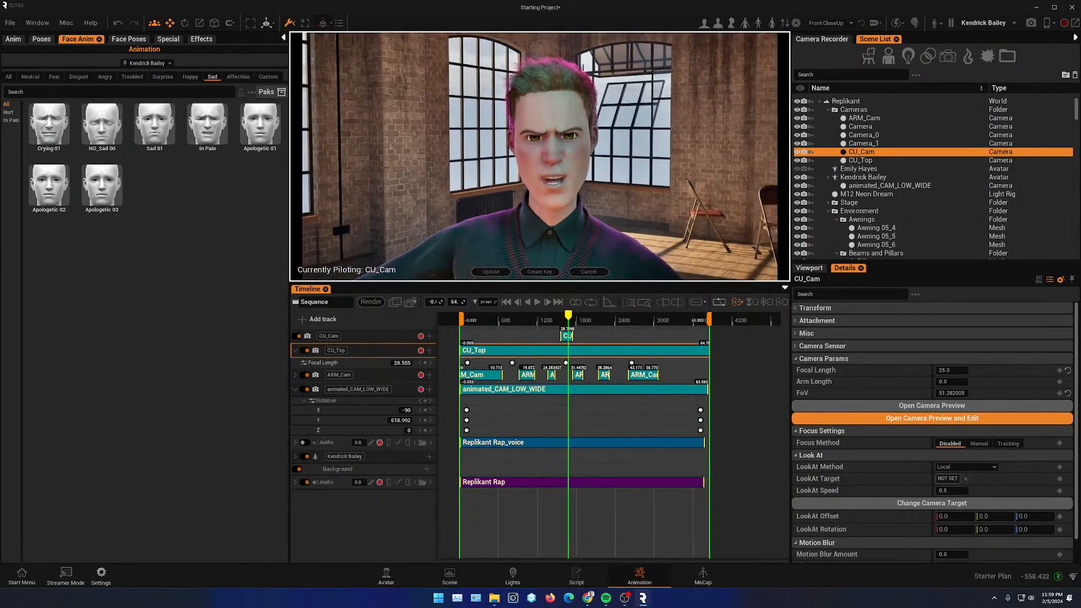
pyautogui.click(491, 273)
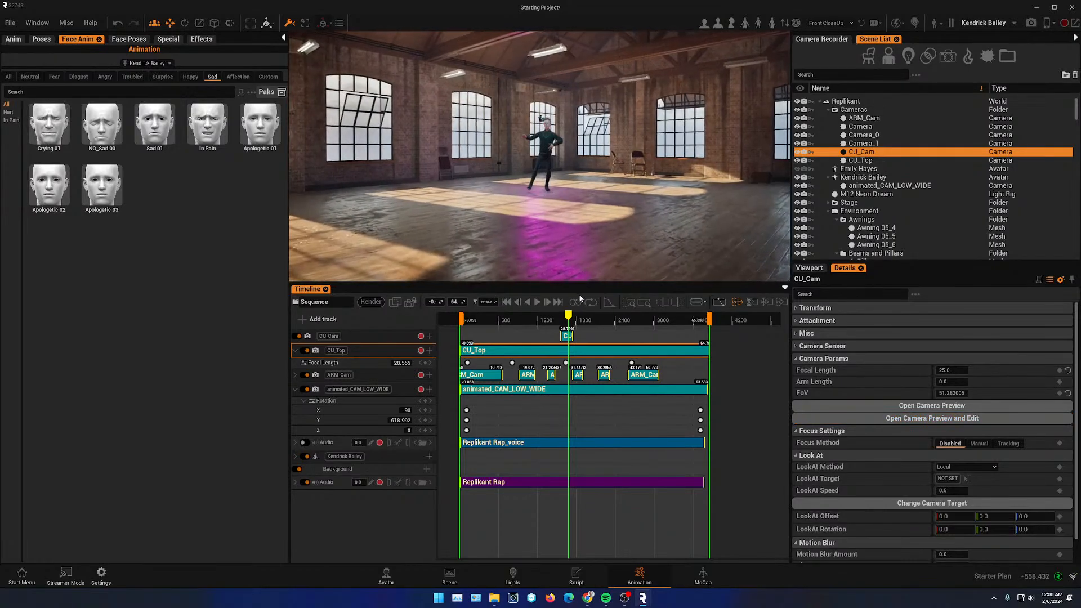
# - Lock the viewport to the sequence camera and set CU_Cam's LookAt target to Kendrick Bailey from the viewport
pyautogui.click(410, 303)
pyautogui.moveTo(572, 317); pyautogui.dragTo(566, 318)
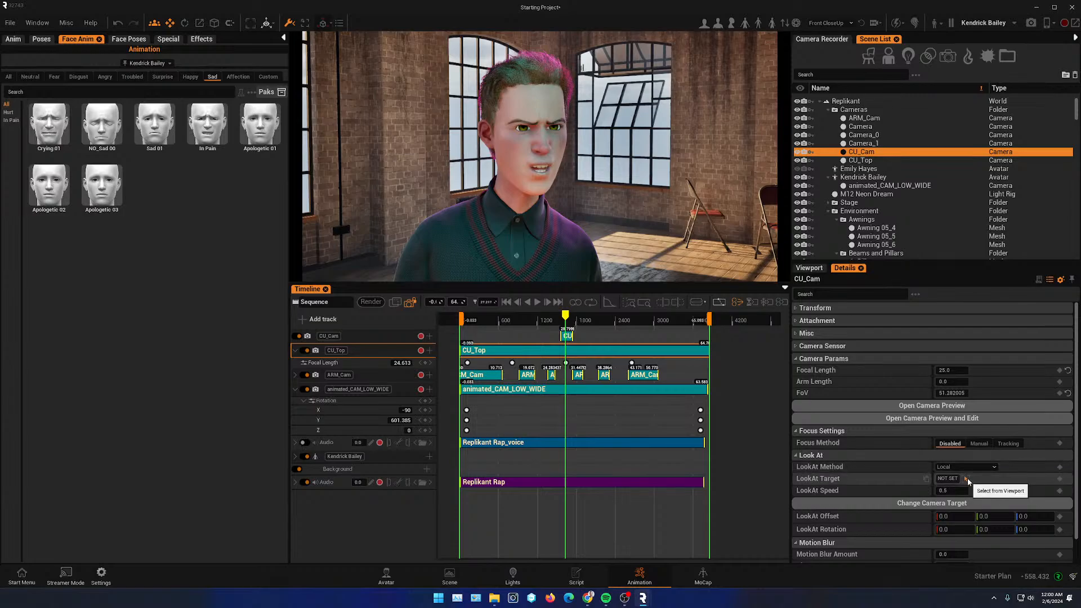
pyautogui.click(539, 161)
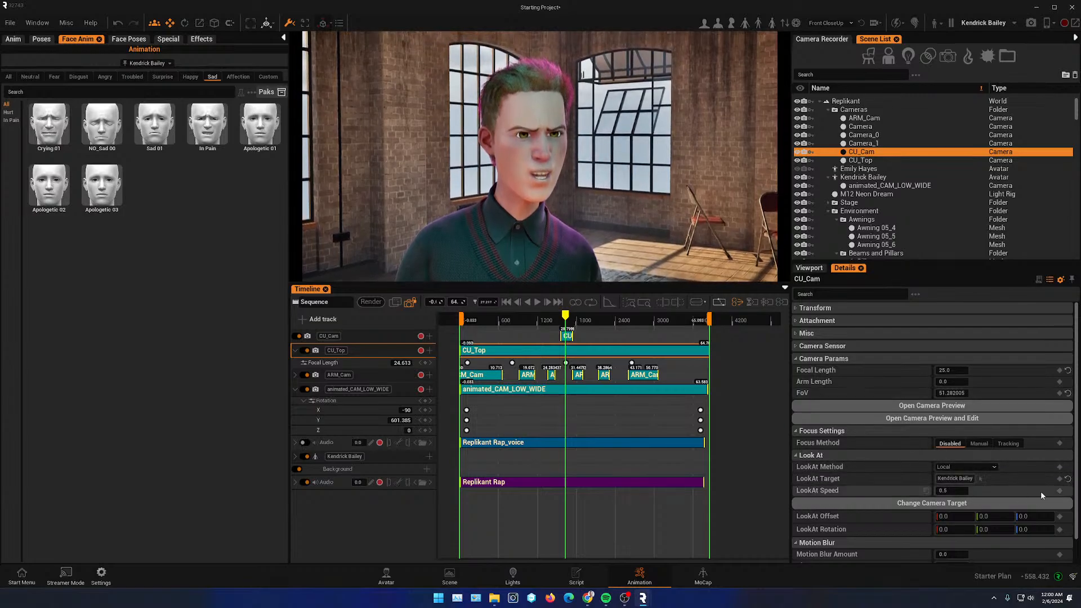
# - Set CU_Cam's focus method to Tracking with Kendrick Bailey as the actor to track
pyautogui.scroll(-1, 995, 465)
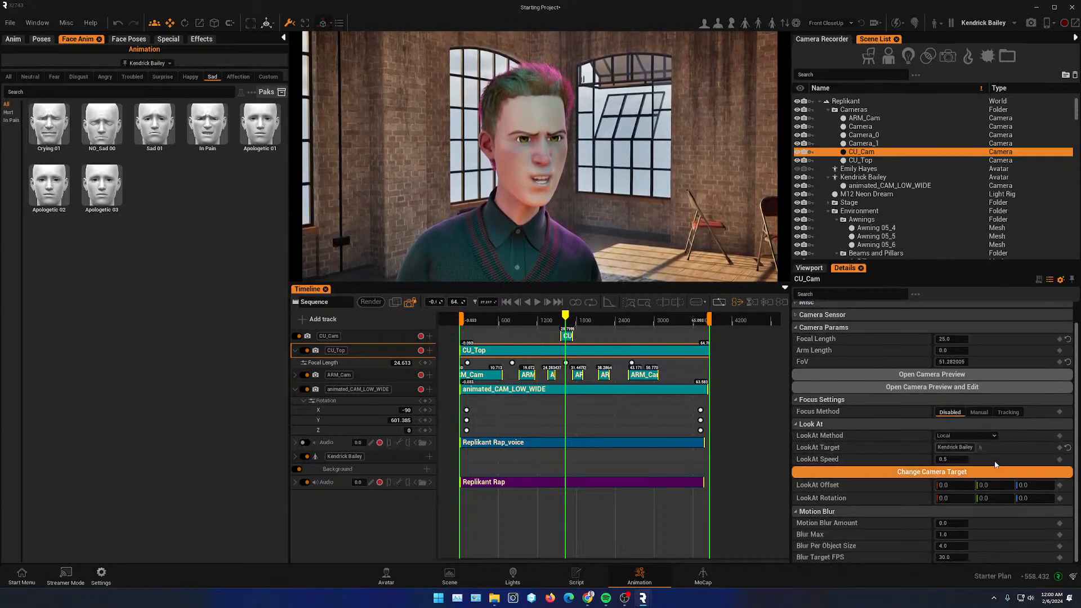
pyautogui.click(1009, 413)
pyautogui.click(966, 423)
pyautogui.click(535, 186)
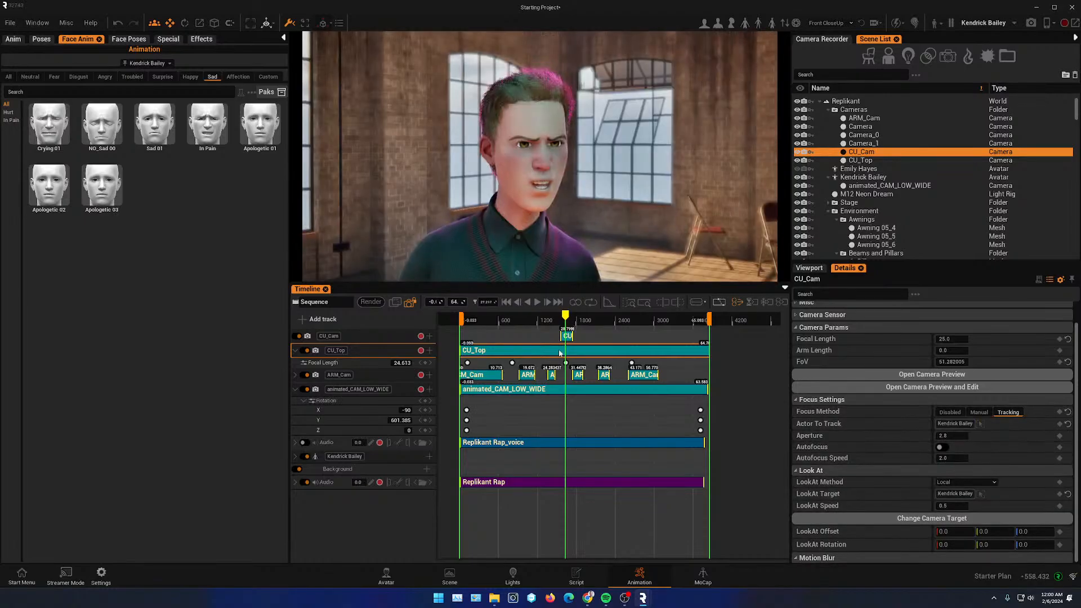
# - Split the CU_Cam track into several segments along the first part of the sequence
pyautogui.moveTo(564, 313); pyautogui.dragTo(463, 306)
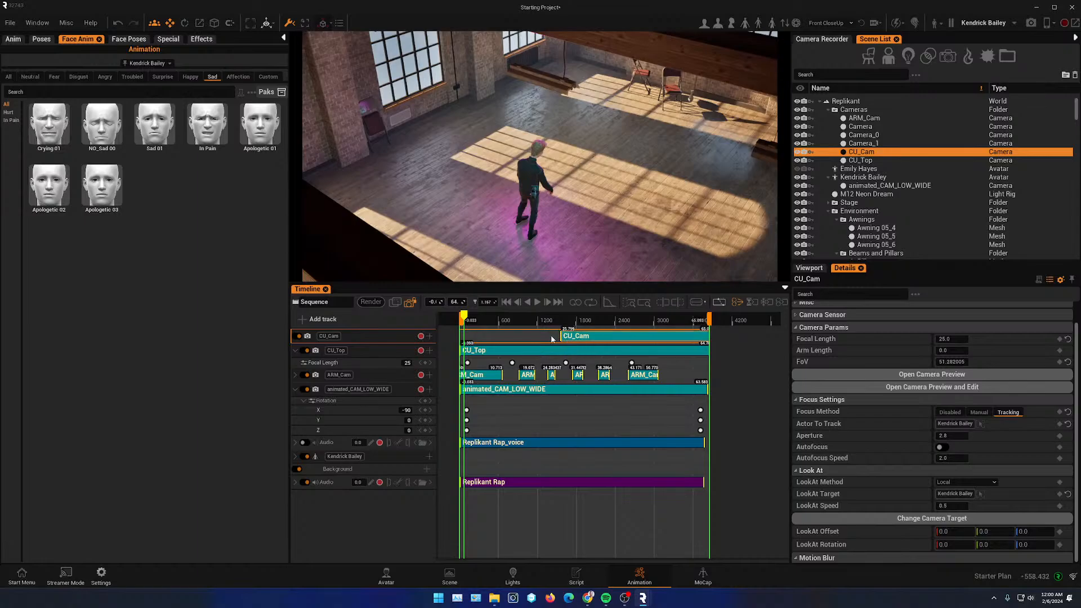
pyautogui.moveTo(466, 319); pyautogui.dragTo(499, 328)
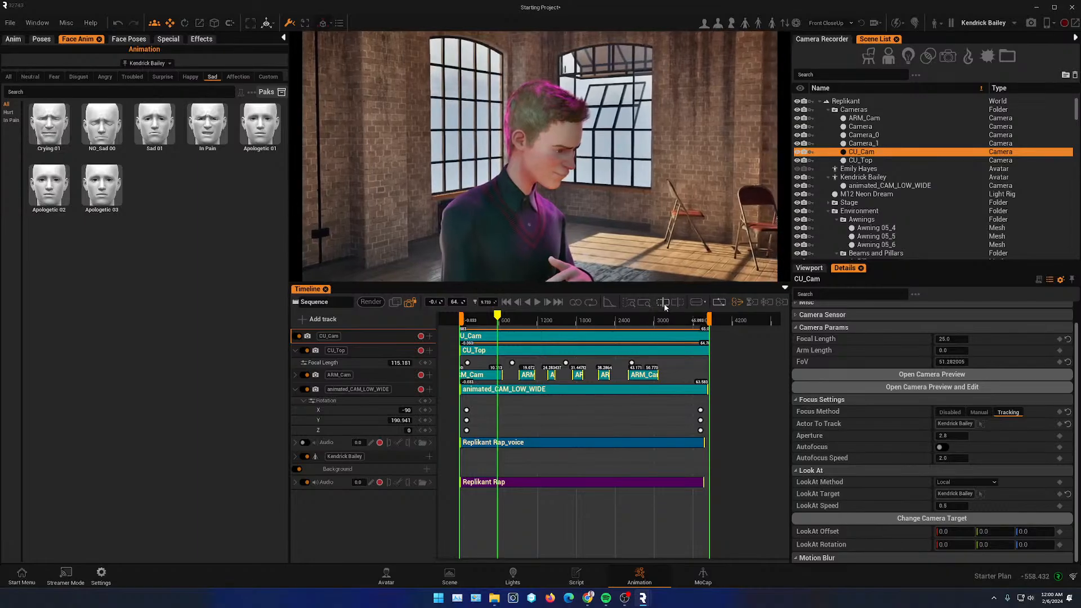
pyautogui.click(497, 336)
pyautogui.moveTo(498, 318); pyautogui.dragTo(562, 324)
pyautogui.click(513, 337)
pyautogui.click(535, 338)
pyautogui.click(559, 338)
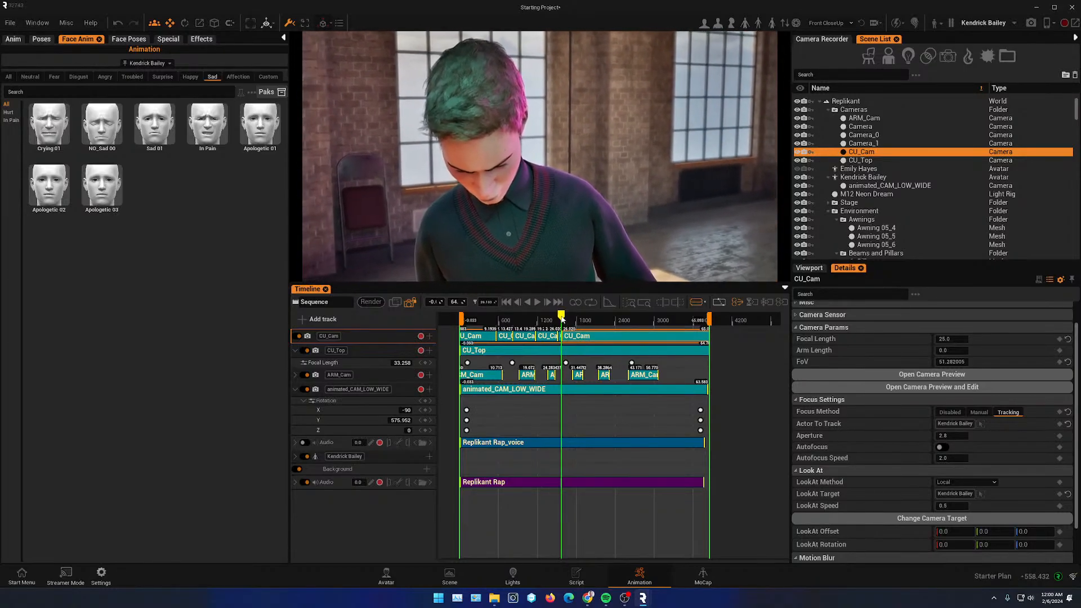
# - Delete CU_Cam segments around the middle of the sequence to leave gaps for other cameras
pyautogui.moveTo(561, 320); pyautogui.dragTo(692, 328)
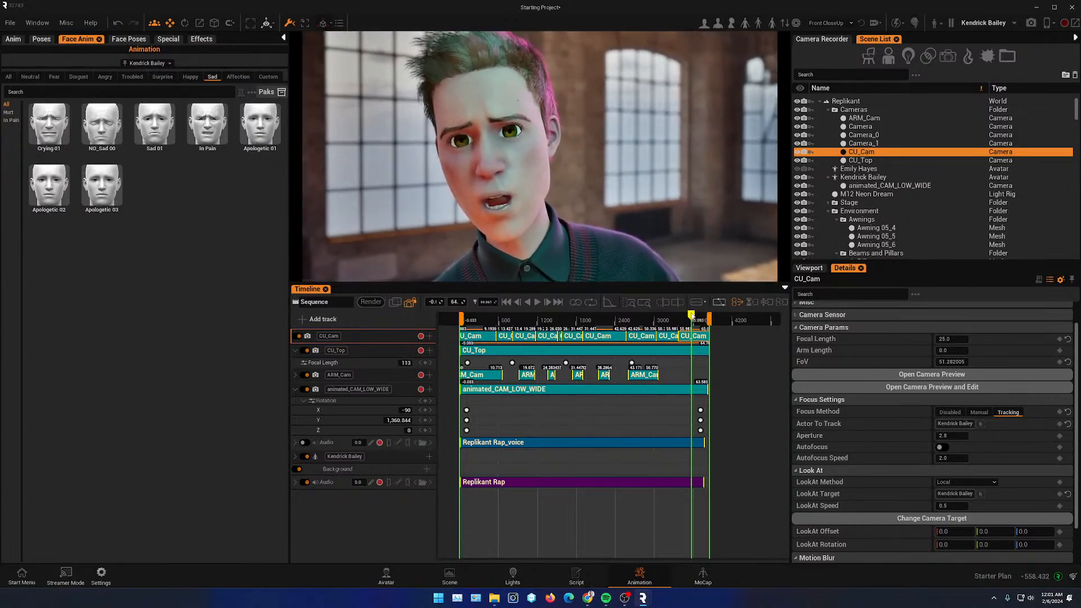
pyautogui.moveTo(692, 317); pyautogui.dragTo(562, 320)
pyautogui.press('Delete')
pyautogui.press('Delete')
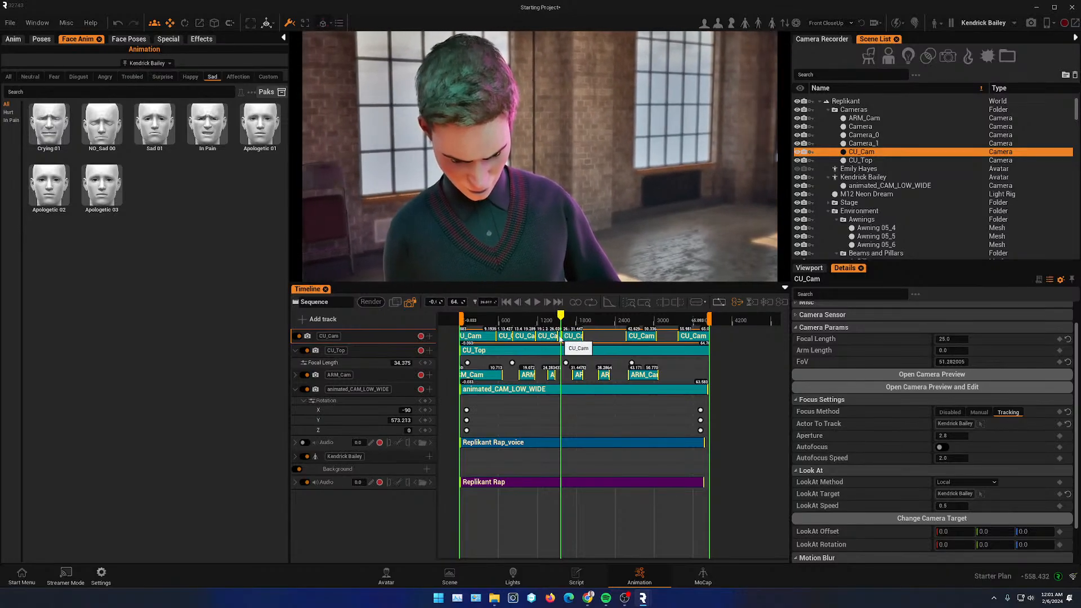
# - Scrub and play the sequence to review the CU_Cam cuts
pyautogui.click(546, 319)
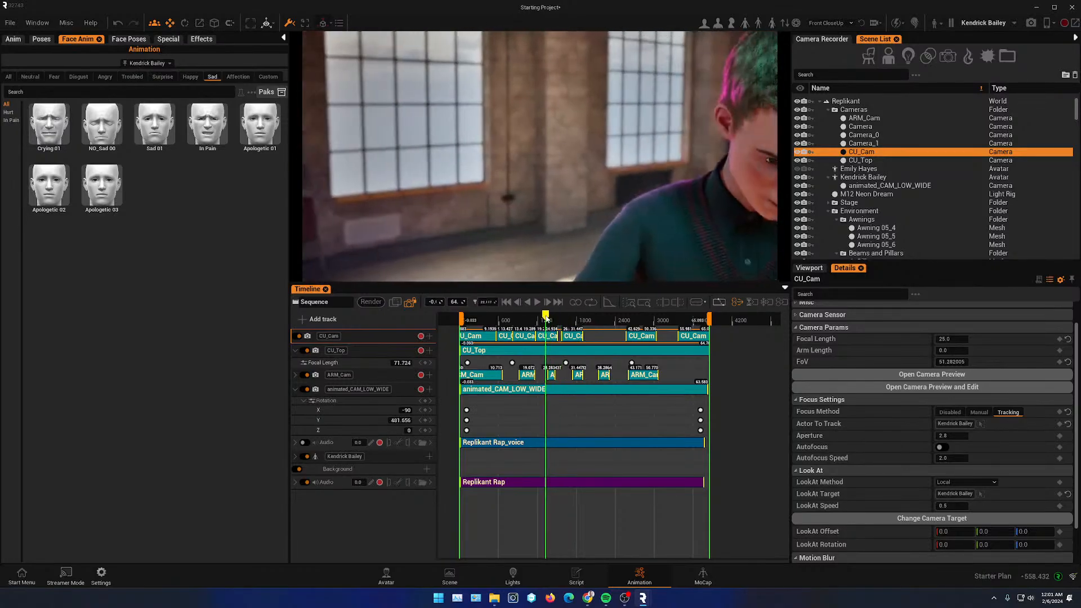
pyautogui.click(532, 319)
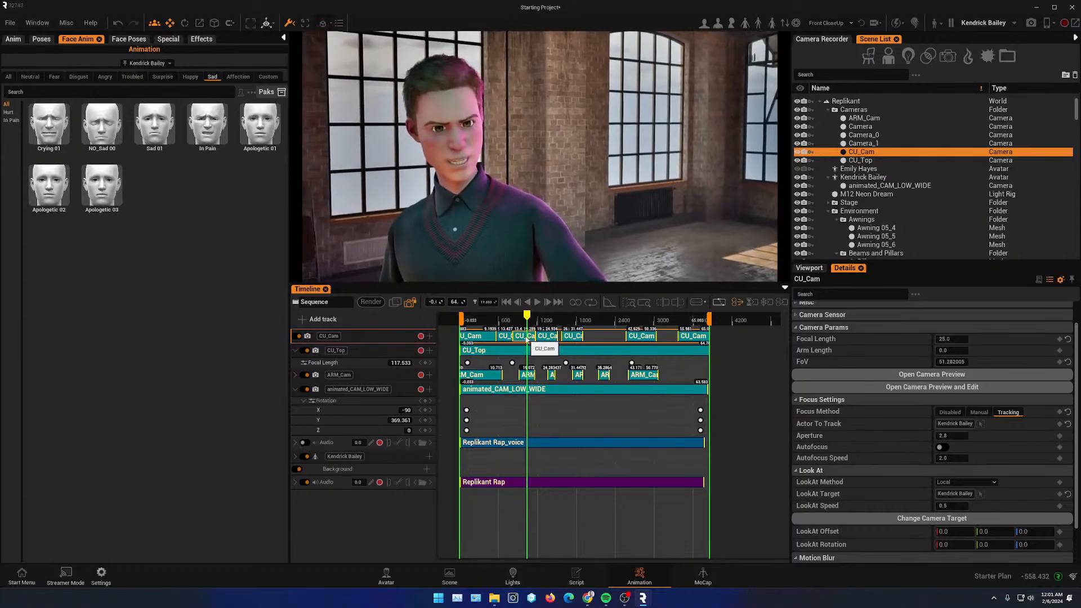
pyautogui.moveTo(527, 319); pyautogui.dragTo(500, 322)
pyautogui.press('space')
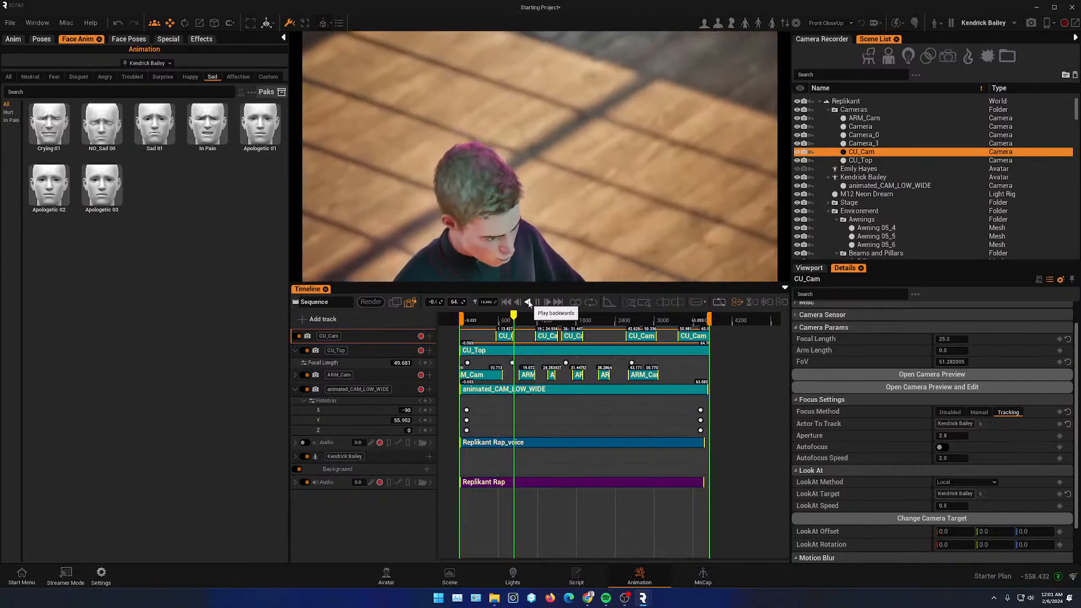
pyautogui.click(553, 322)
pyautogui.moveTo(555, 326)
pyautogui.mouseDown()
pyautogui.moveTo(570, 325)
pyautogui.moveTo(555, 325)
pyautogui.mouseUp()
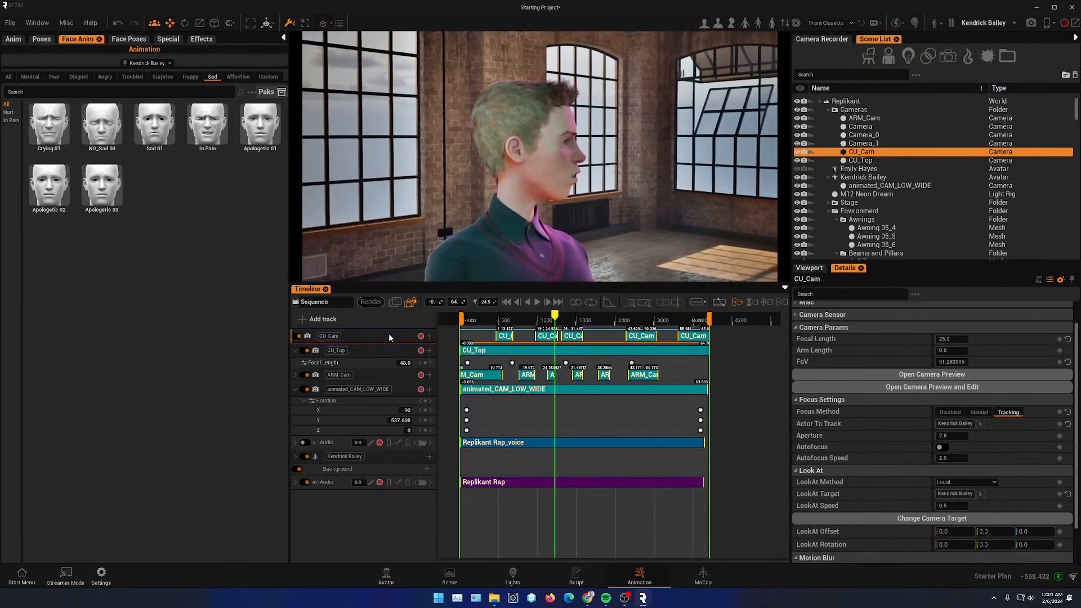
# - Move the ARM_Cam track directly beneath CU_Cam and split both tracks near the middle of the sequence
pyautogui.click(505, 353)
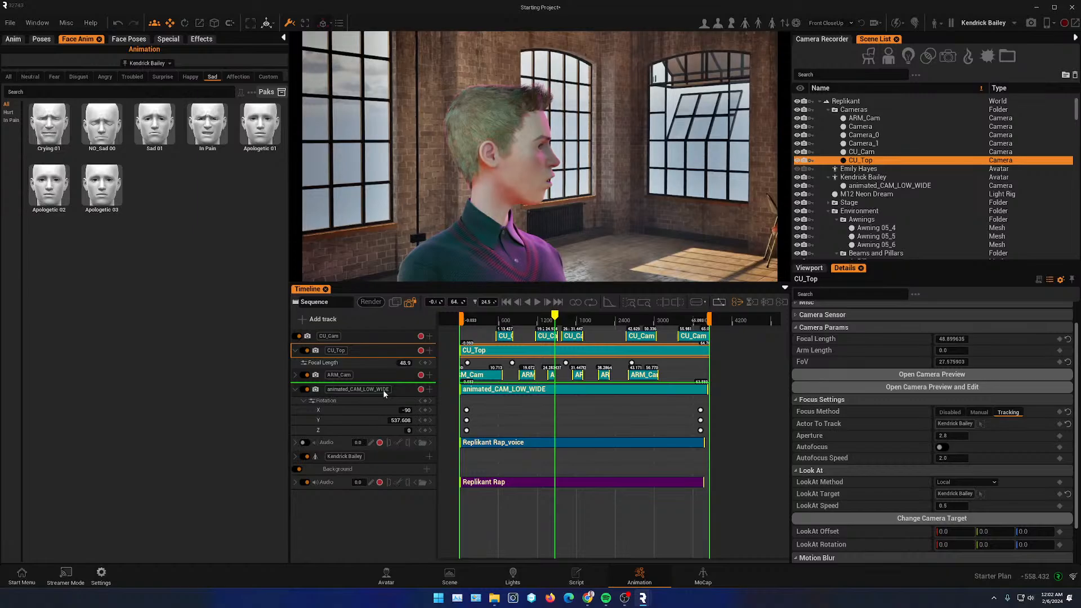
pyautogui.moveTo(385, 394); pyautogui.dragTo(385, 394)
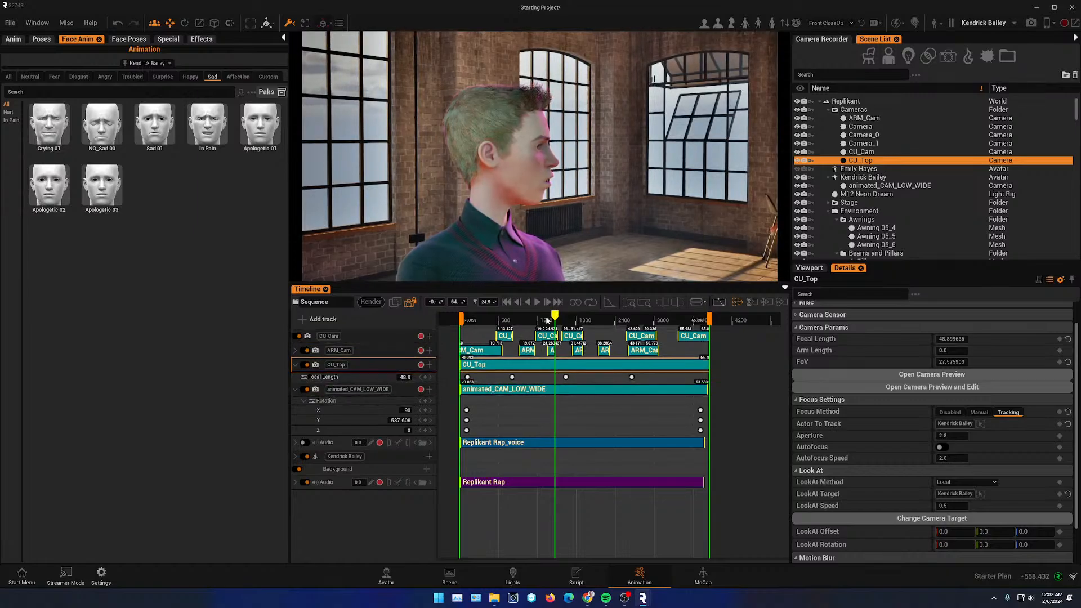
pyautogui.click(524, 320)
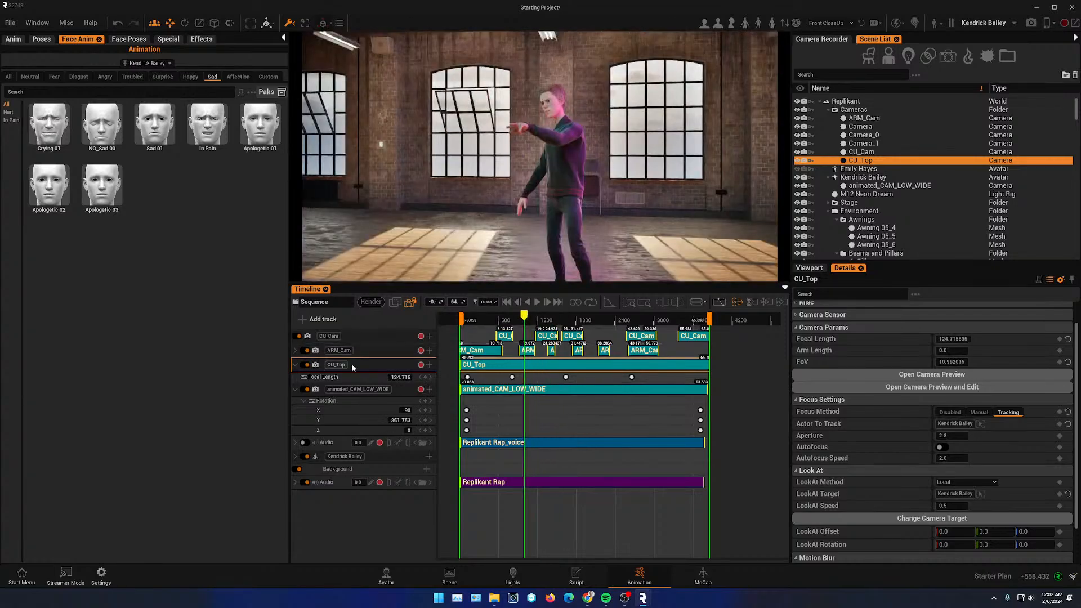
pyautogui.moveTo(526, 319); pyautogui.dragTo(554, 323)
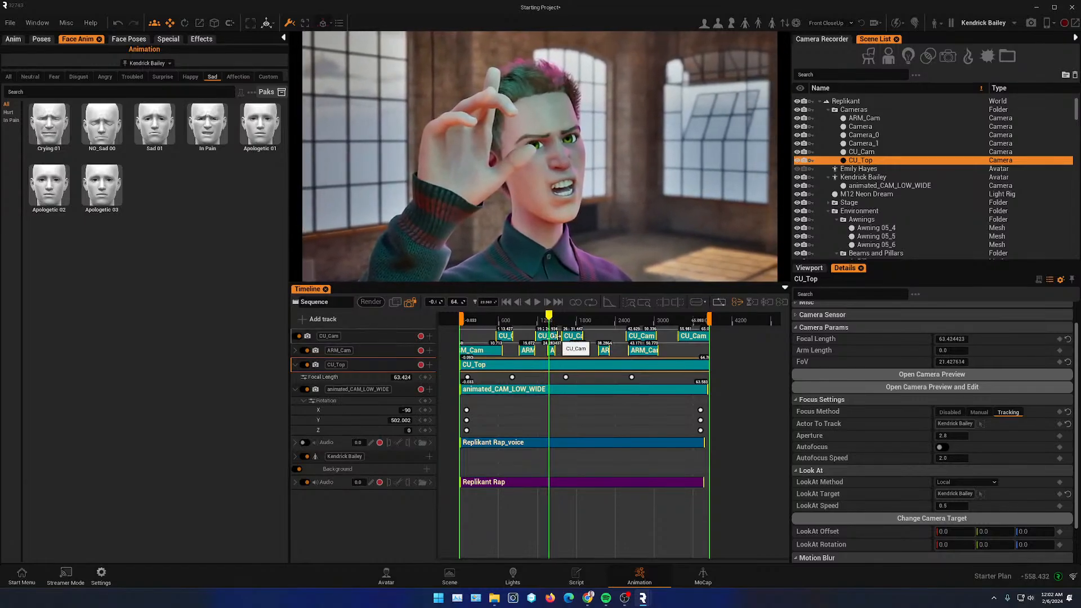
pyautogui.click(554, 336)
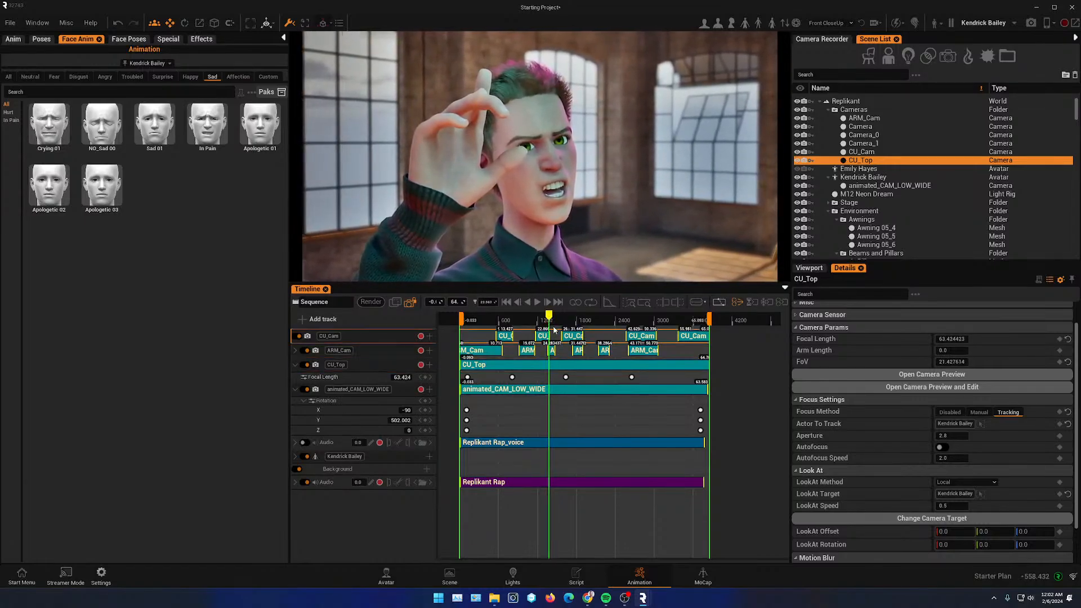
pyautogui.click(552, 351)
pyautogui.moveTo(554, 351); pyautogui.dragTo(556, 320)
pyautogui.click(558, 352)
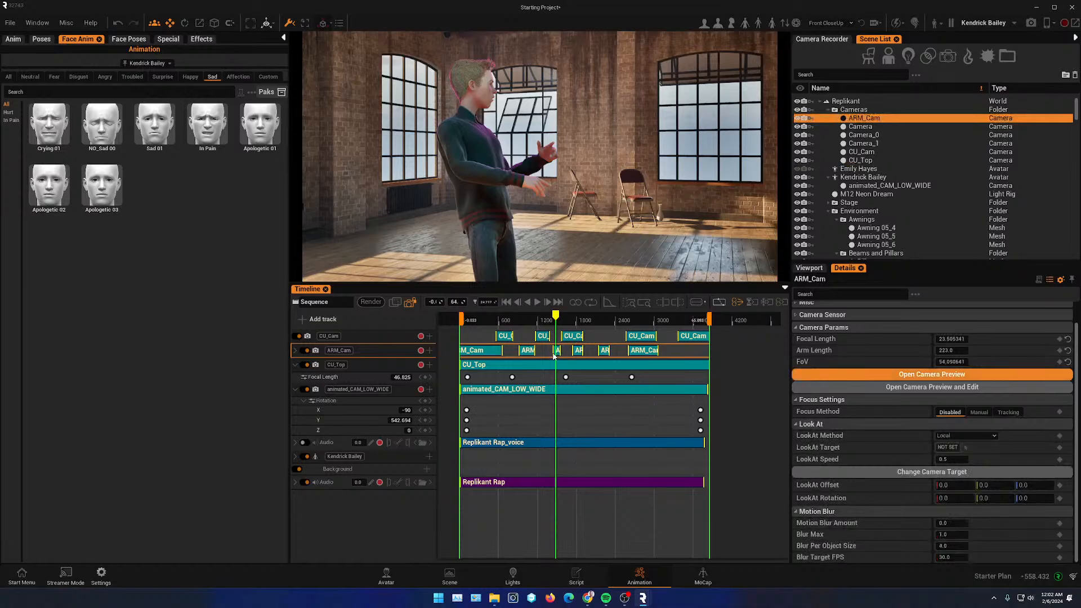
# - Zoom the timeline and play and scrub through the sequence to review the camera cuts
pyautogui.moveTo(556, 323); pyautogui.dragTo(501, 321)
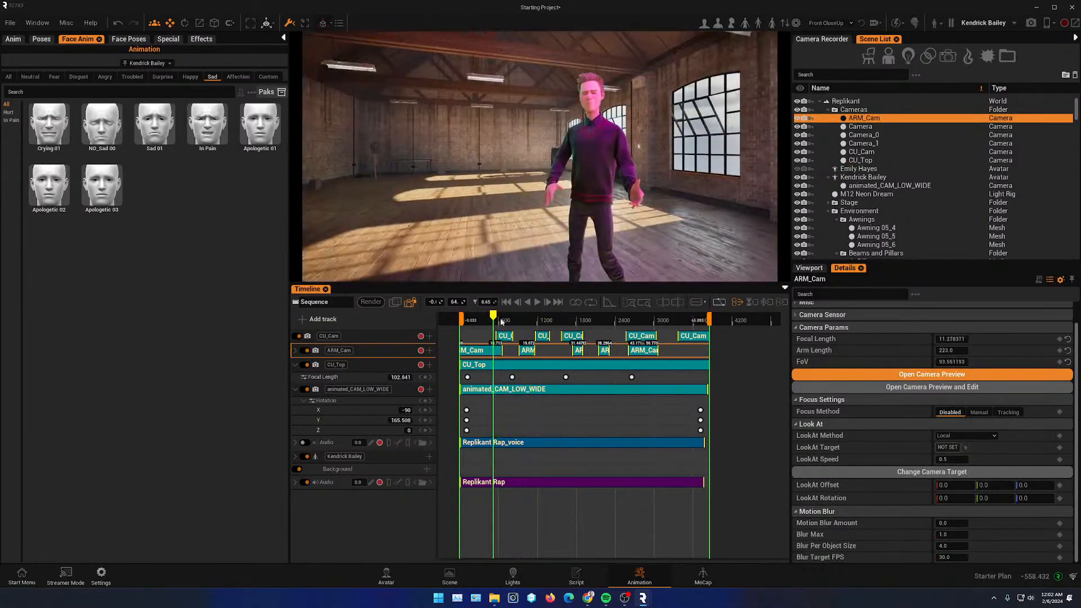
pyautogui.click(538, 303)
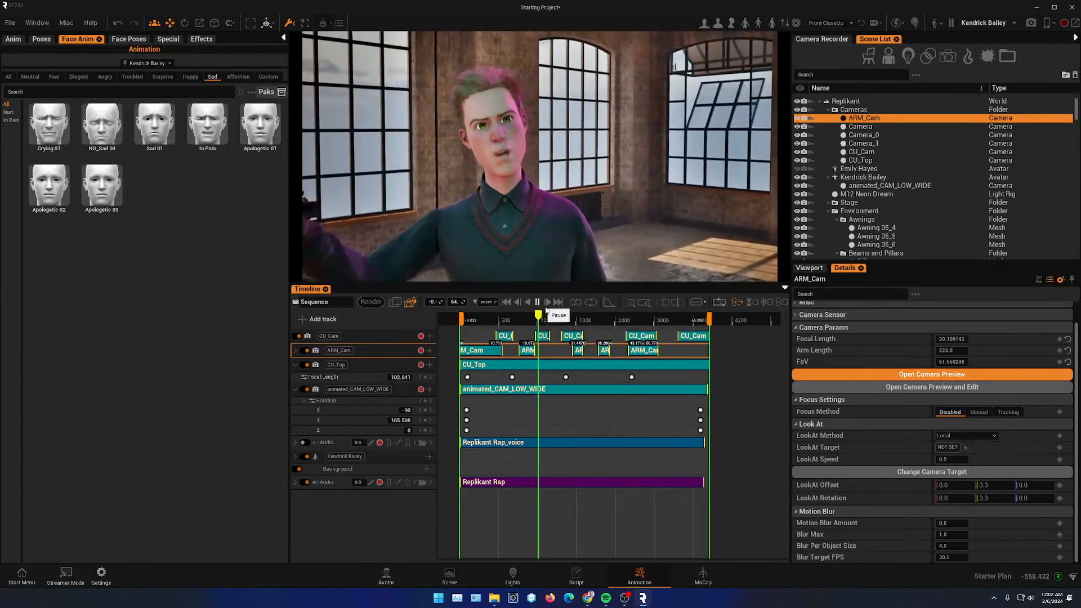
pyautogui.click(539, 303)
pyautogui.scroll(6, 533, 353)
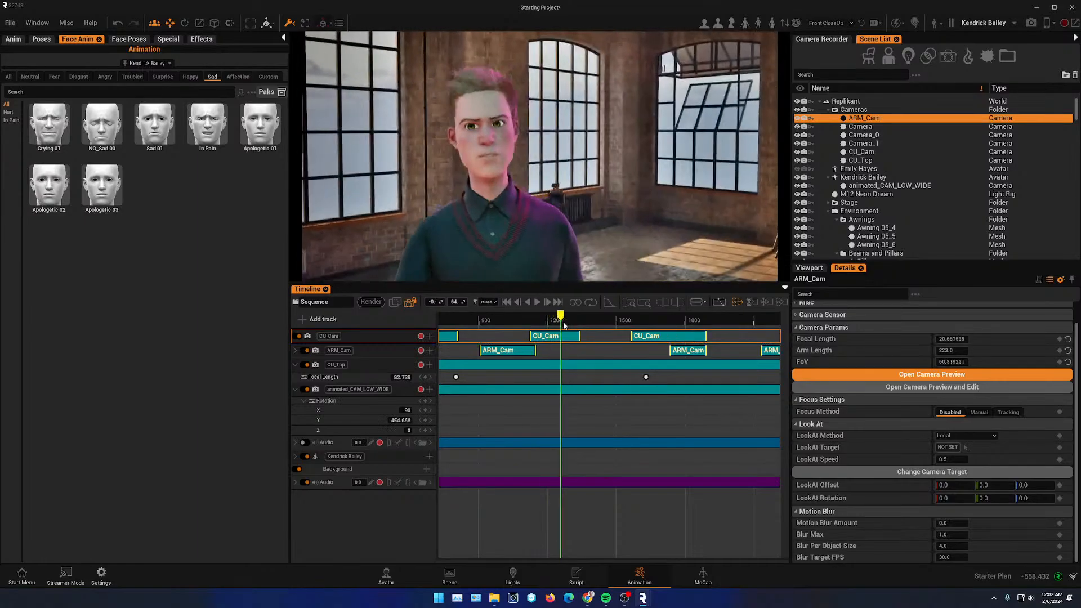
pyautogui.moveTo(564, 326); pyautogui.dragTo(630, 319)
pyautogui.scroll(-5, 589, 353)
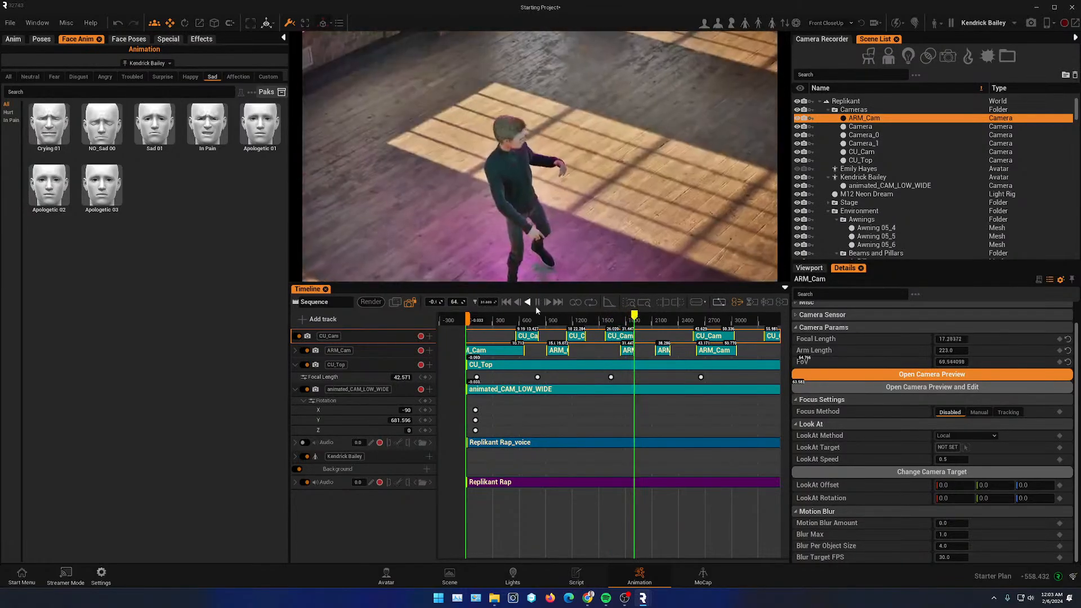
pyautogui.click(538, 303)
pyautogui.scroll(-4, 619, 352)
pyautogui.scroll(3, 615, 353)
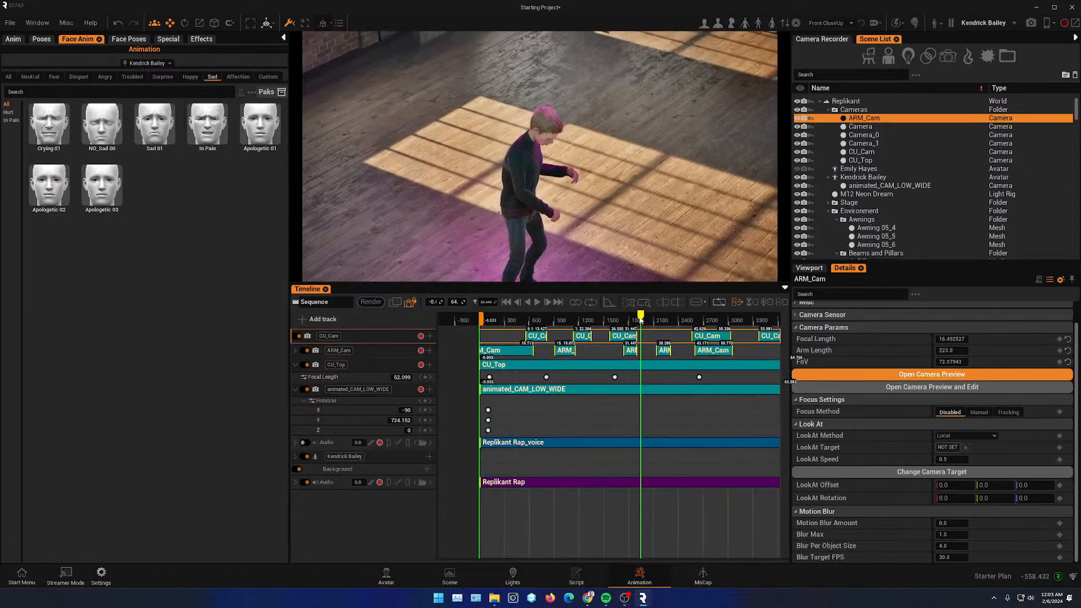
pyautogui.moveTo(641, 317); pyautogui.dragTo(707, 325)
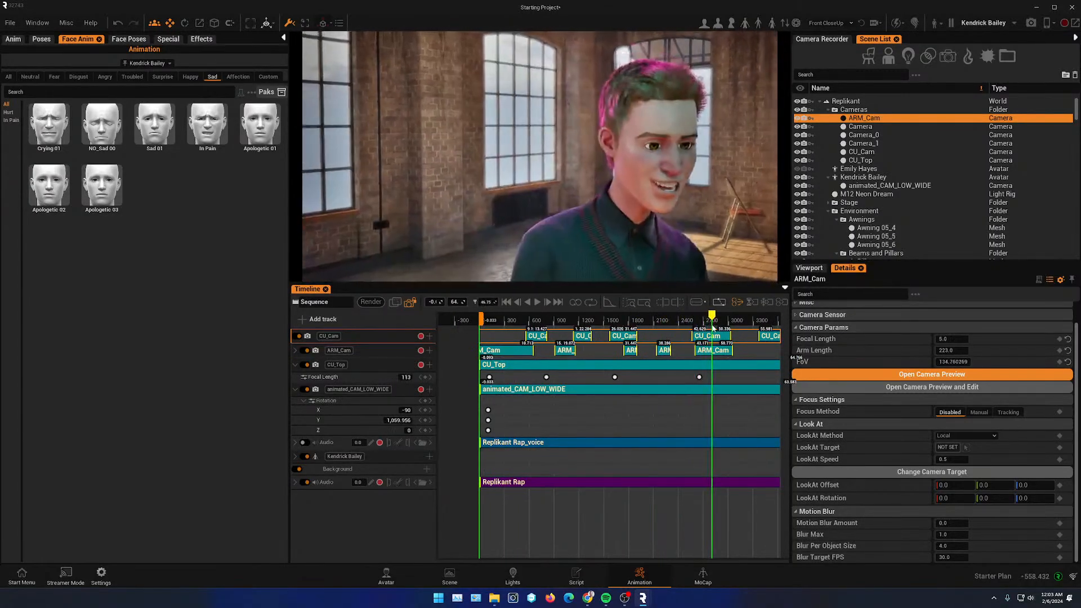
pyautogui.scroll(-3, 661, 370)
pyautogui.moveTo(672, 378); pyautogui.dragTo(589, 379, button='right')
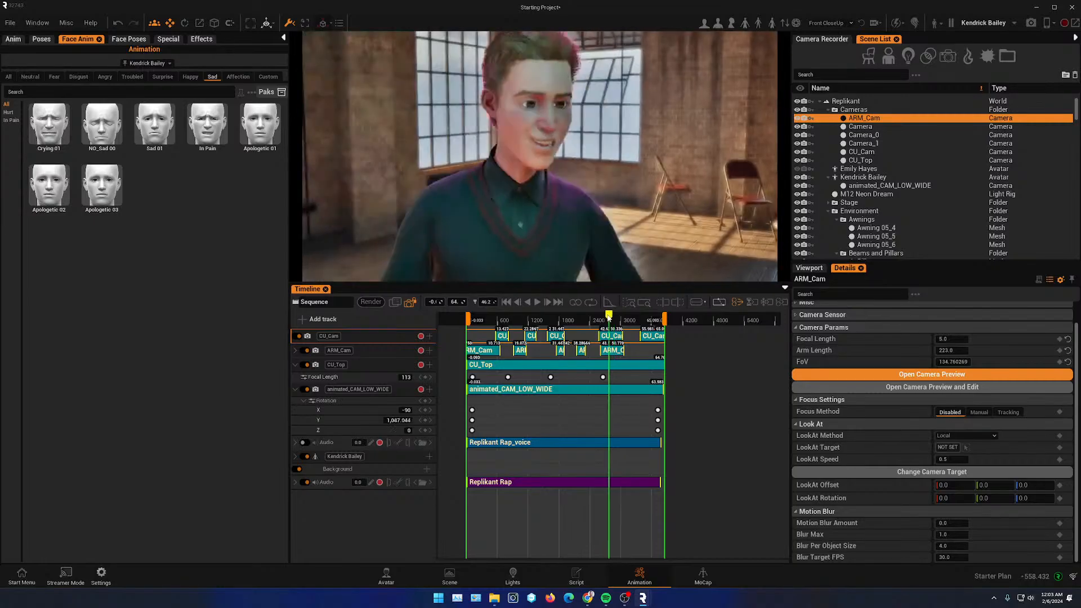
pyautogui.moveTo(609, 317); pyautogui.dragTo(521, 341)
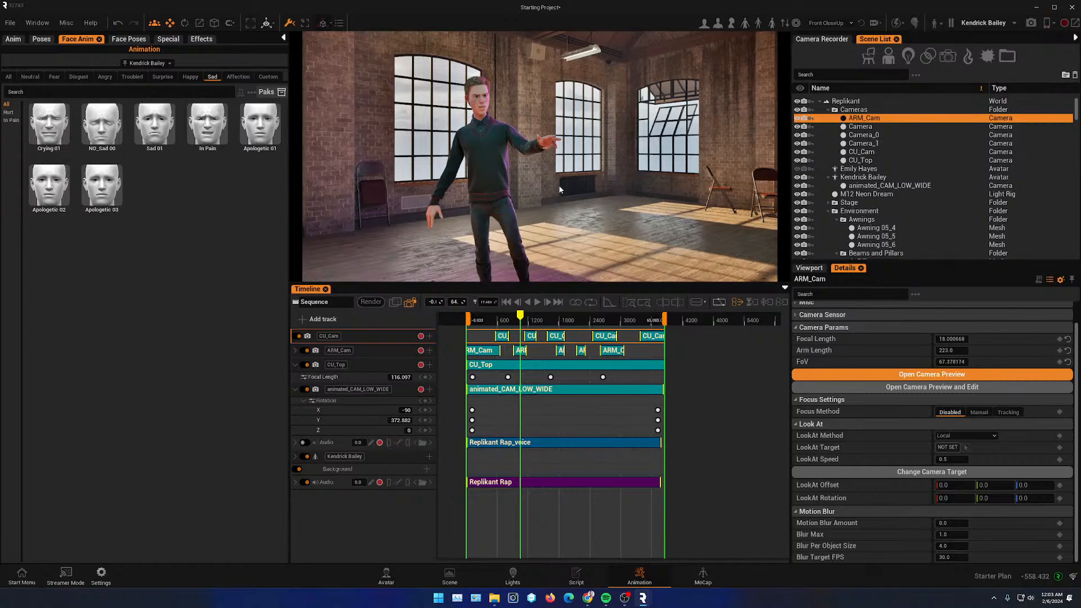
pyautogui.moveTo(492, 320); pyautogui.dragTo(476, 321)
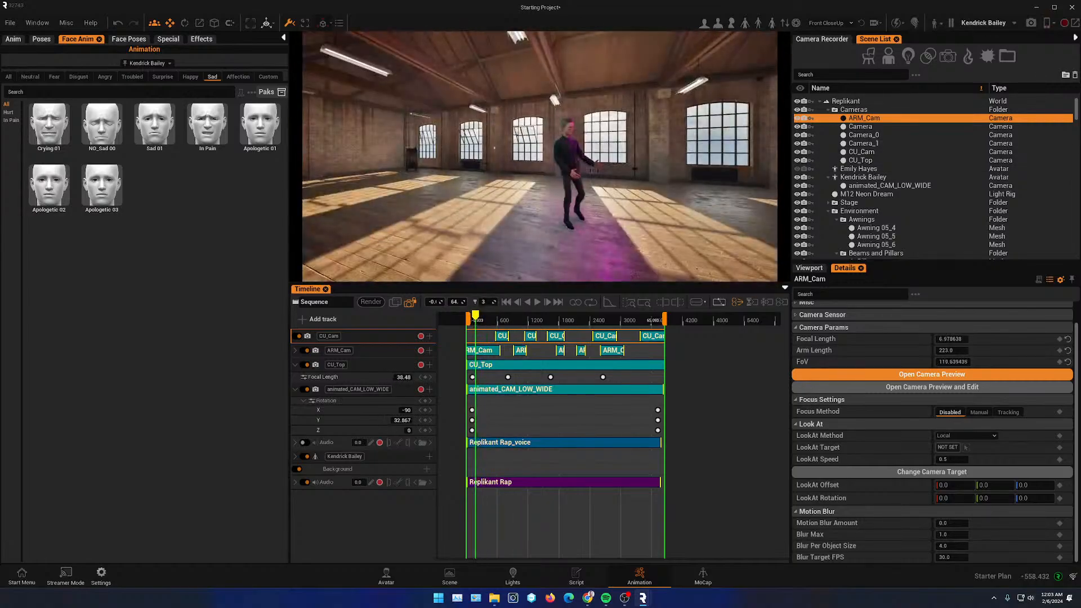
pyautogui.click(1048, 24)
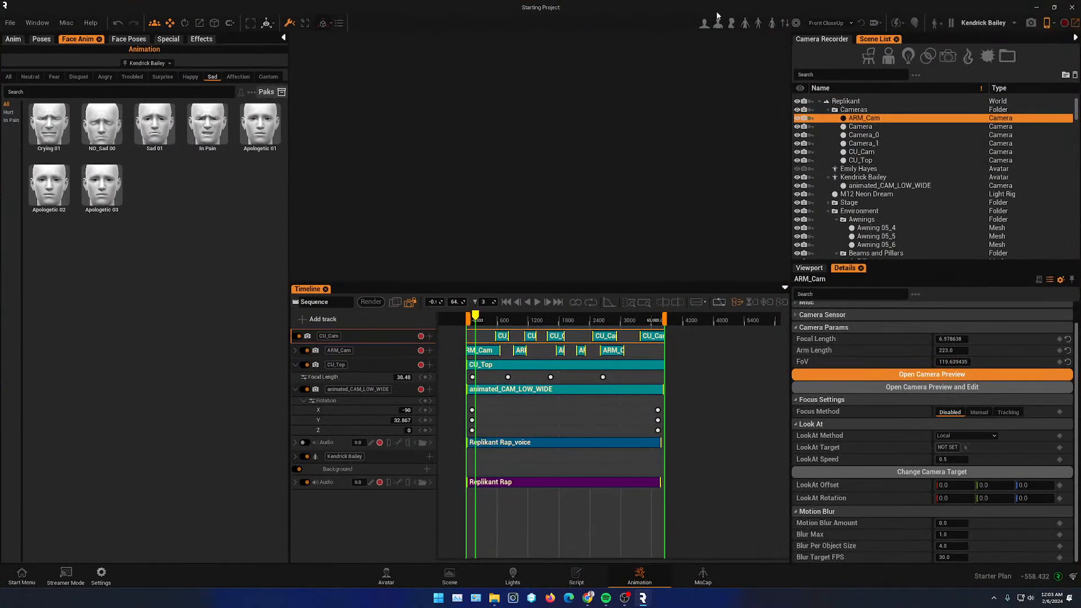
pyautogui.moveTo(168, 10); pyautogui.dragTo(373, 195)
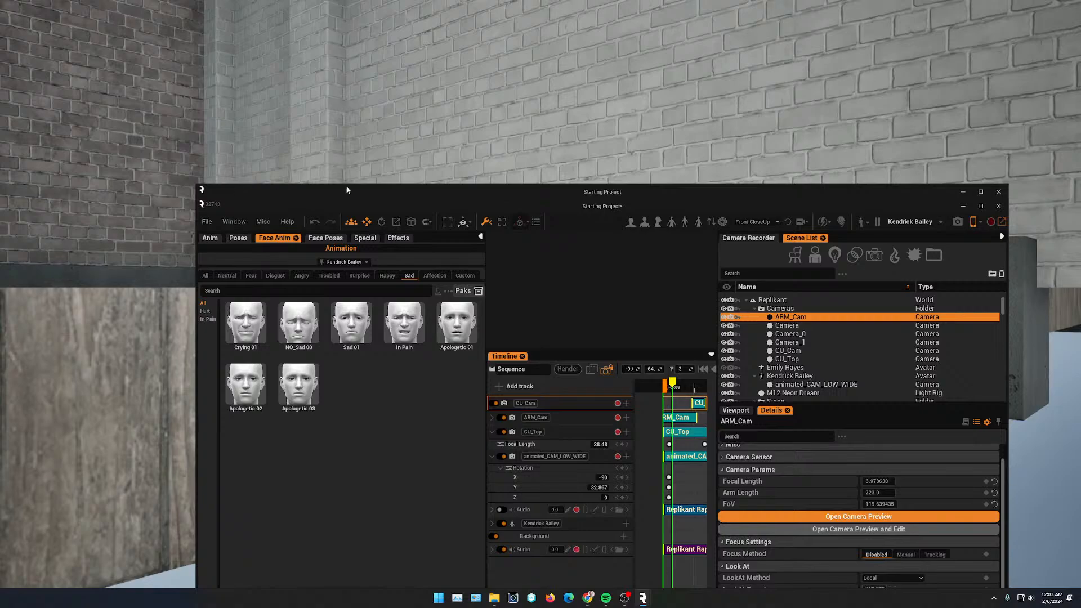
pyautogui.moveTo(347, 191); pyautogui.dragTo(1080, 327)
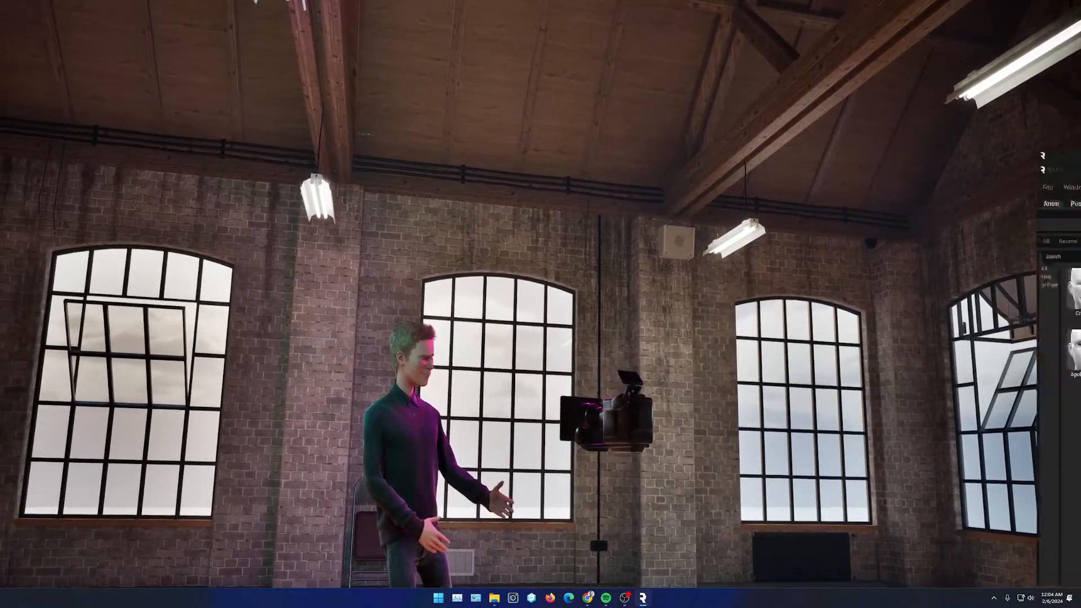
pyautogui.moveTo(1080, 160); pyautogui.dragTo(0, 125)
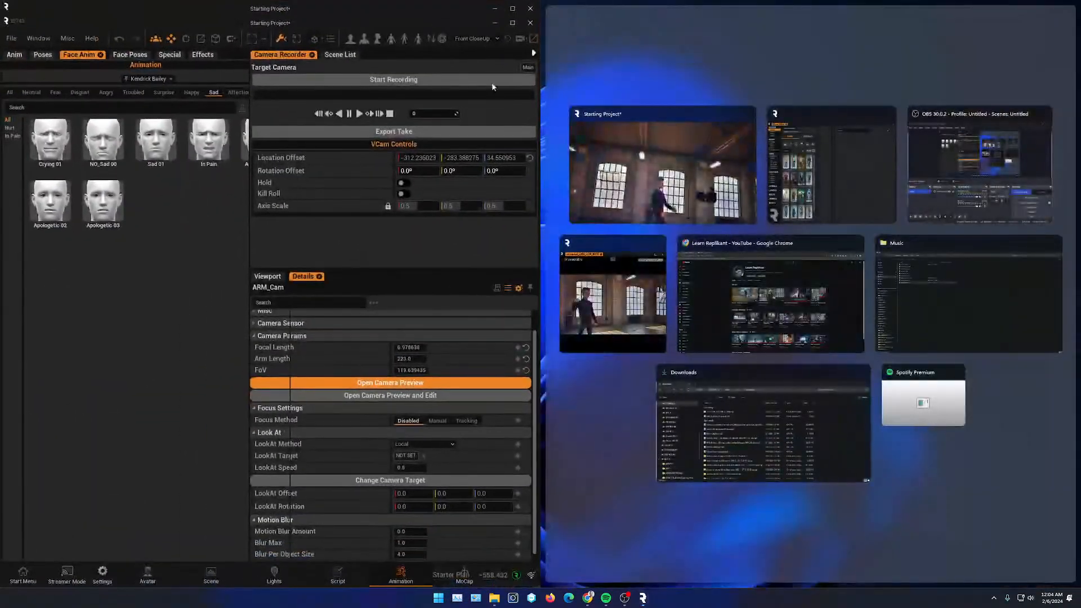
pyautogui.click(629, 163)
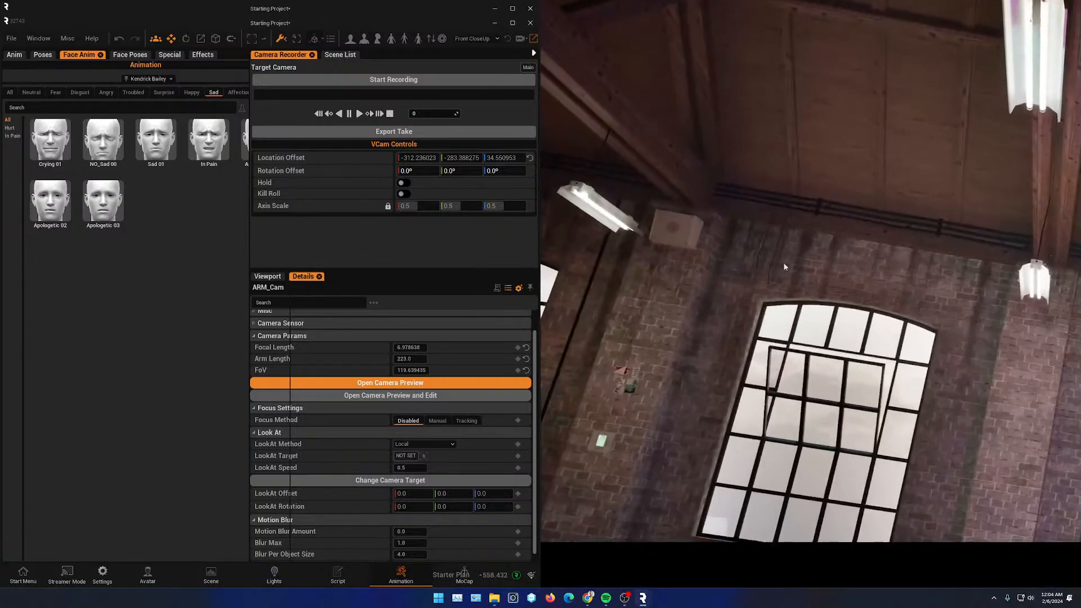
pyautogui.click(783, 286)
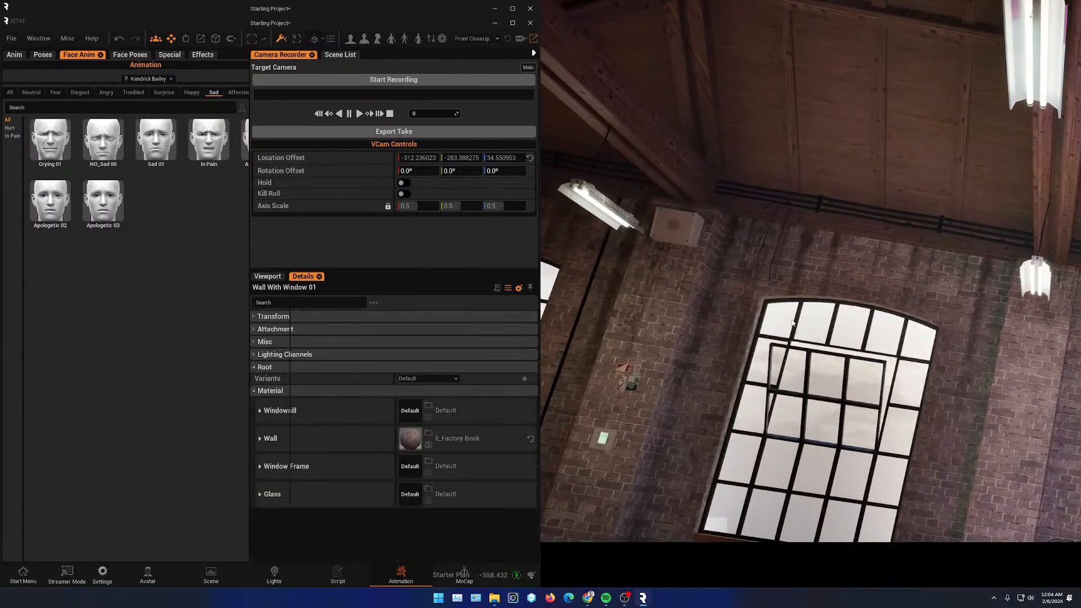
pyautogui.moveTo(644, 596)
pyautogui.moveTo(669, 530)
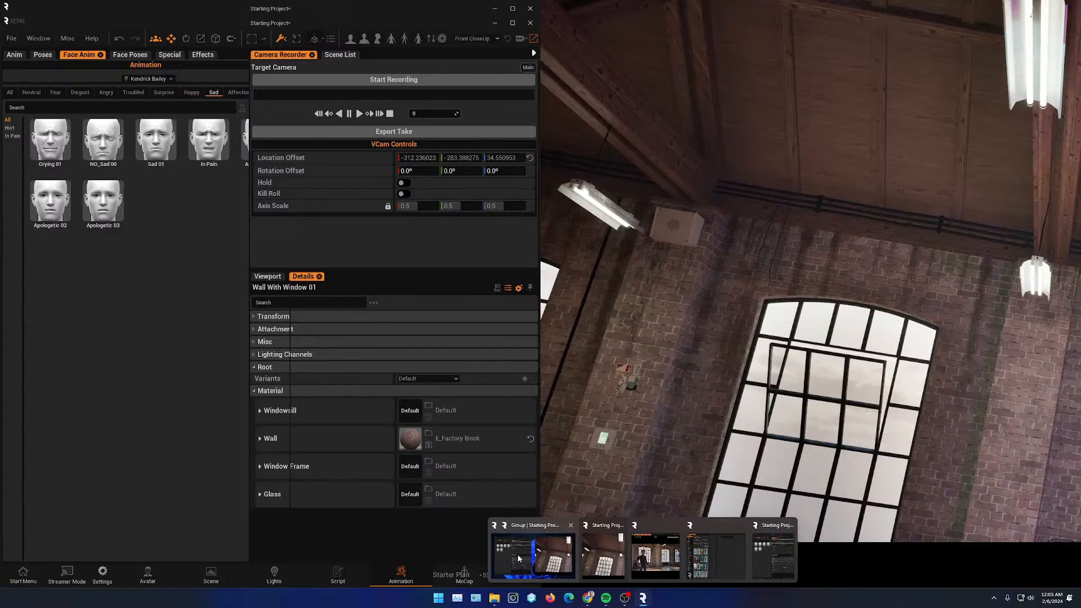
pyautogui.moveTo(714, 554)
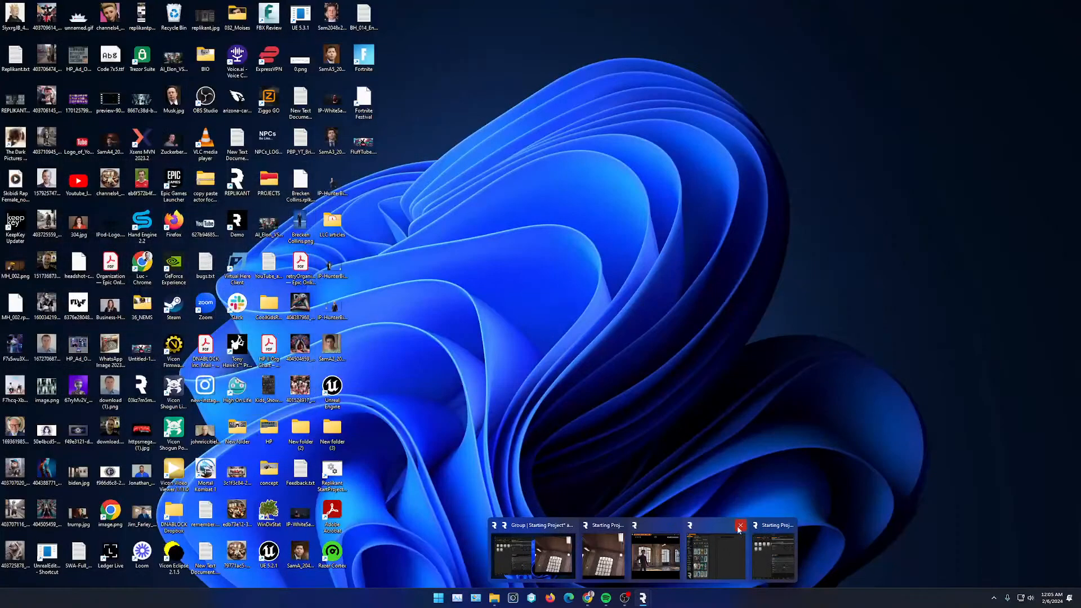
pyautogui.click(739, 528)
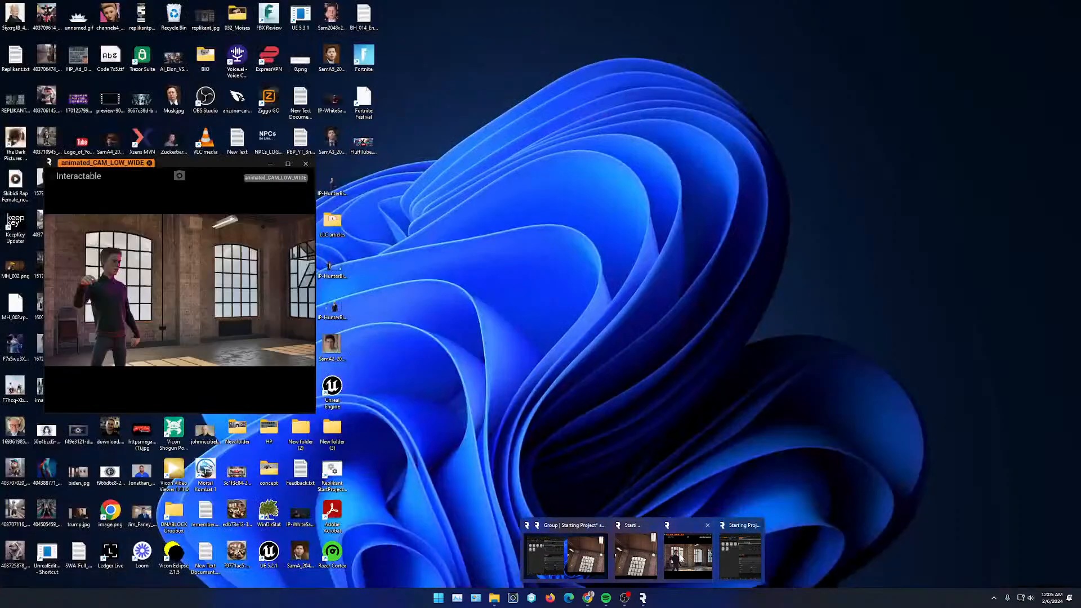
# - Bring up the animated_CAM_LOW_WIDE preview window and restore the main editor window to full screen
pyautogui.click(684, 558)
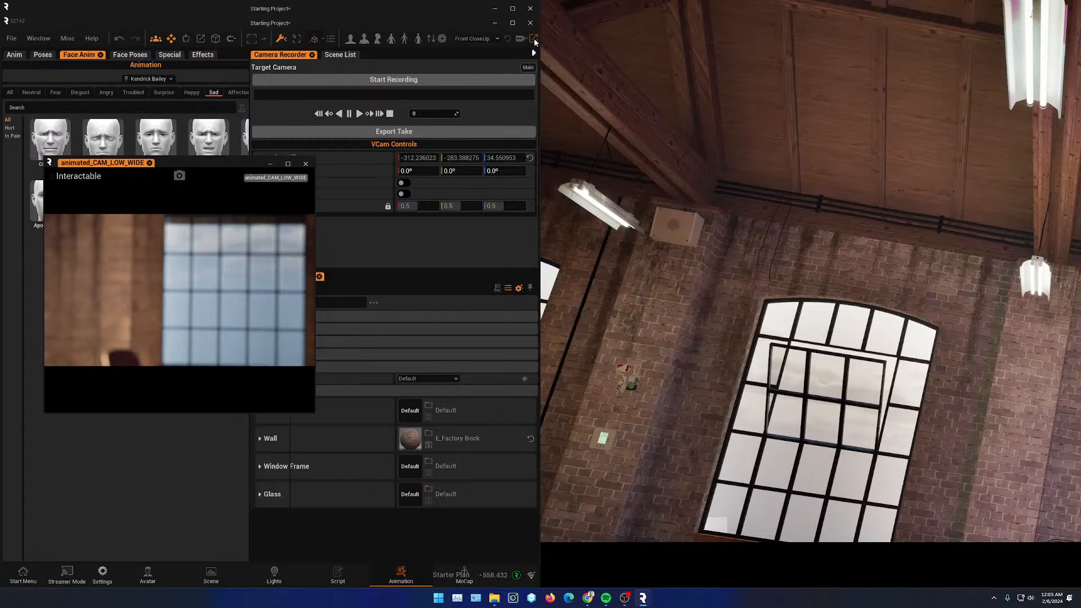
pyautogui.click(535, 41)
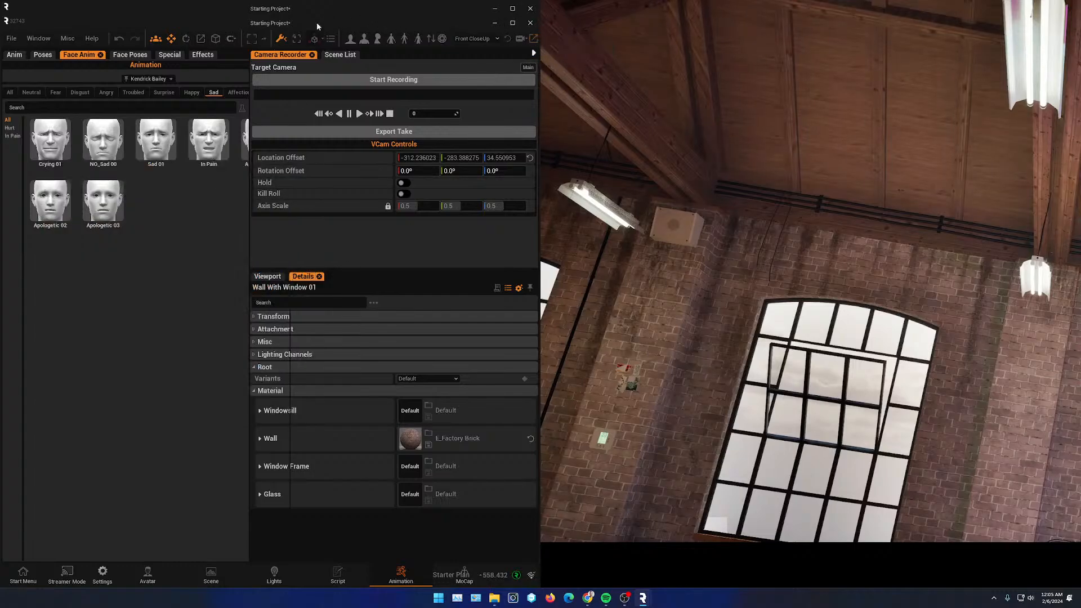
pyautogui.click(819, 390)
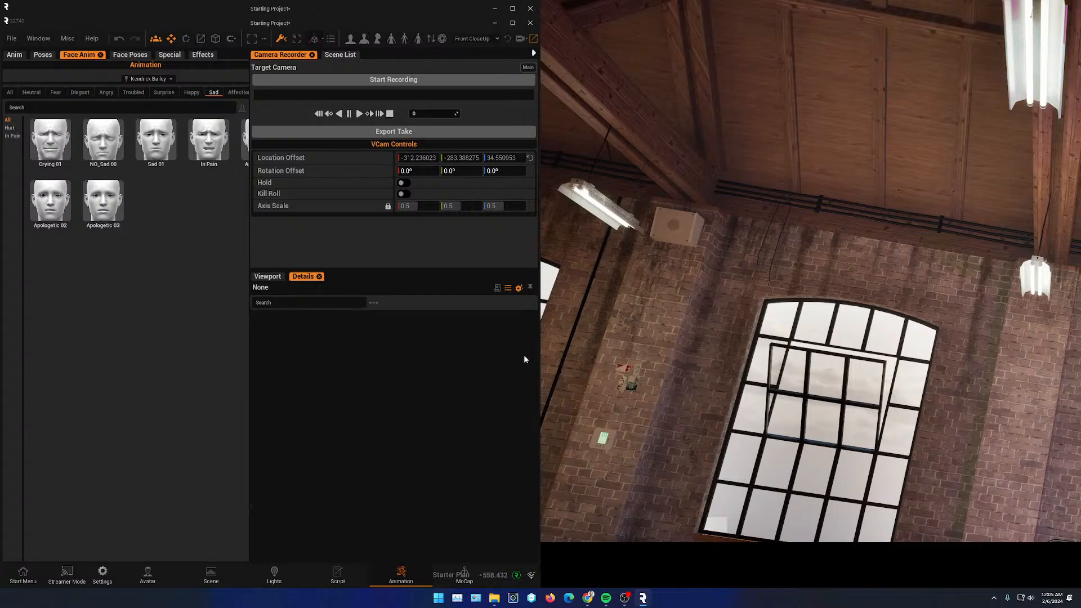
pyautogui.click(267, 276)
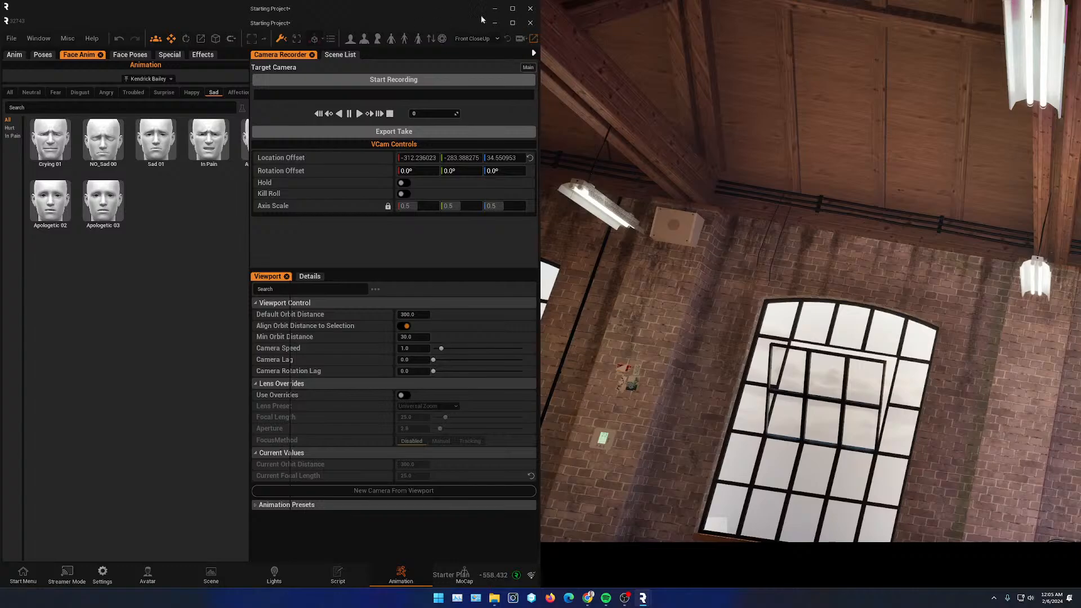
pyautogui.click(513, 26)
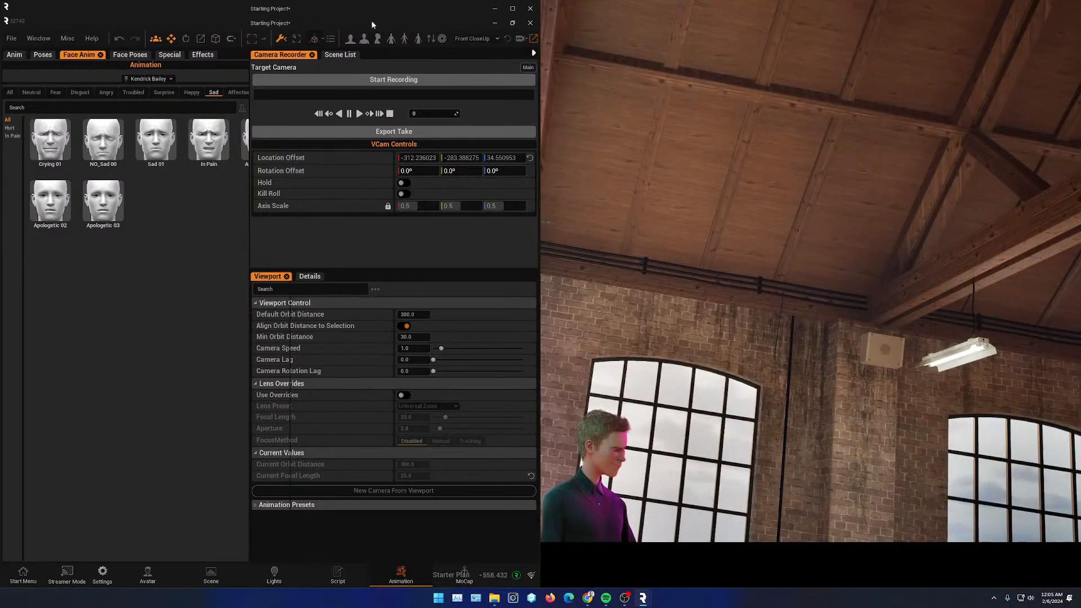
pyautogui.click(518, 13)
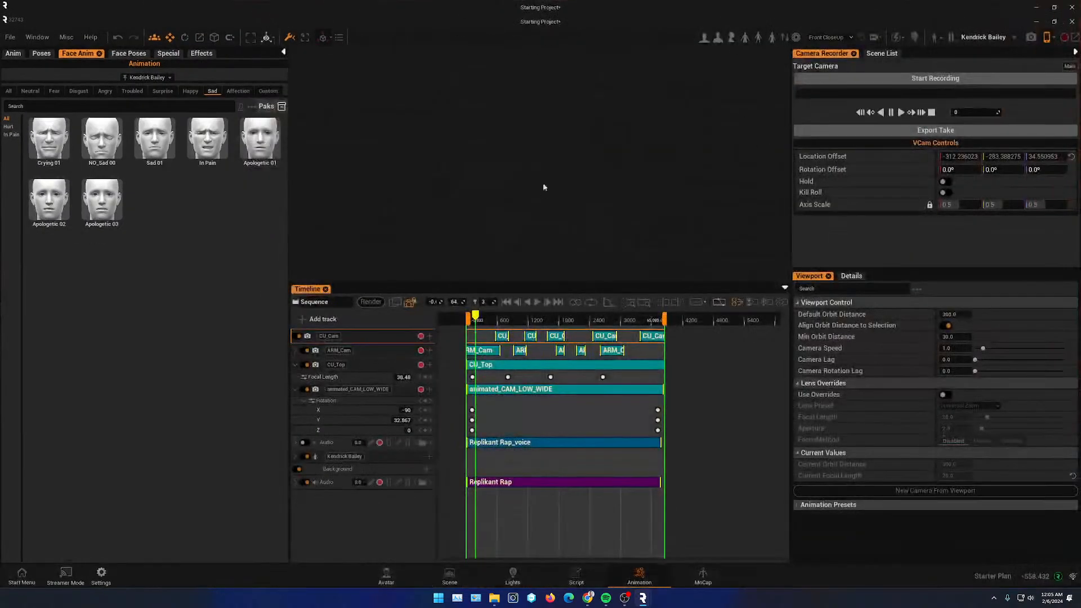
# - Activate VCam mode to stream the viewport to the phone and shrink the editor window
pyautogui.click(1049, 38)
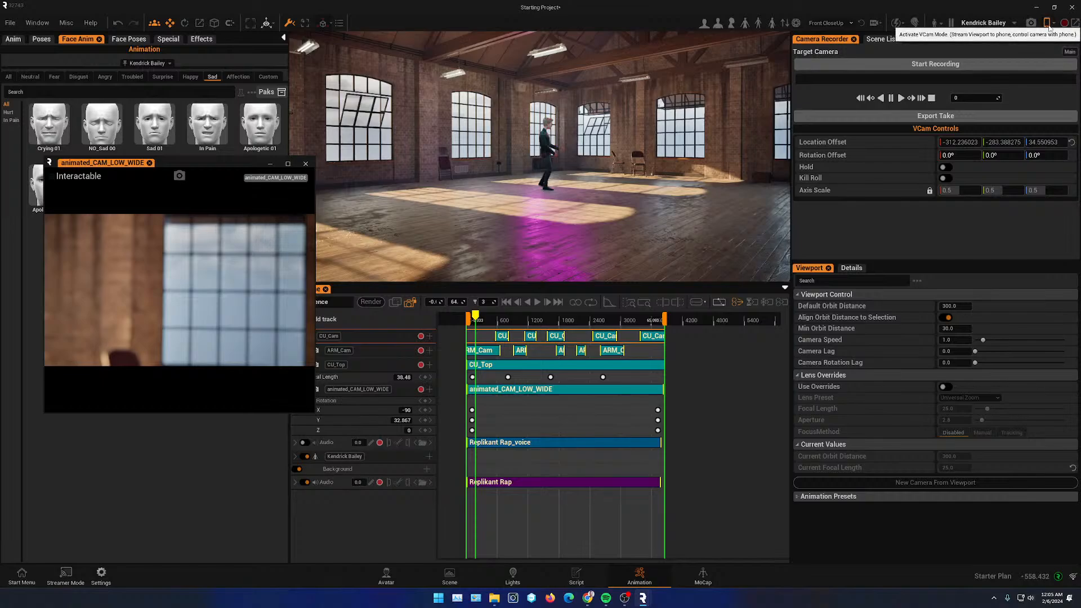
pyautogui.click(1048, 25)
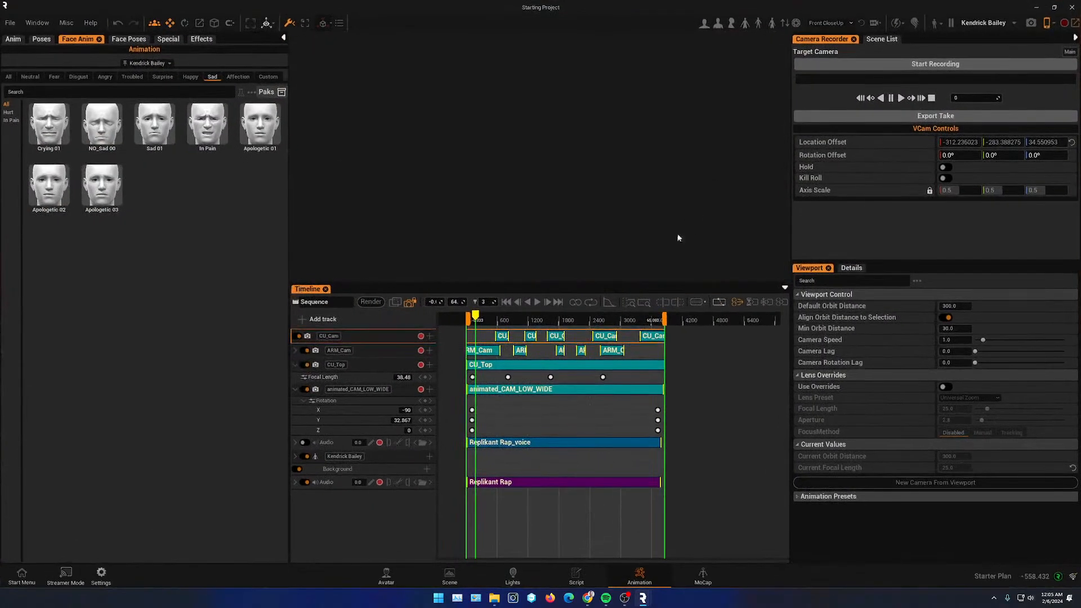
pyautogui.click(1055, 7)
pyautogui.click(1055, 7)
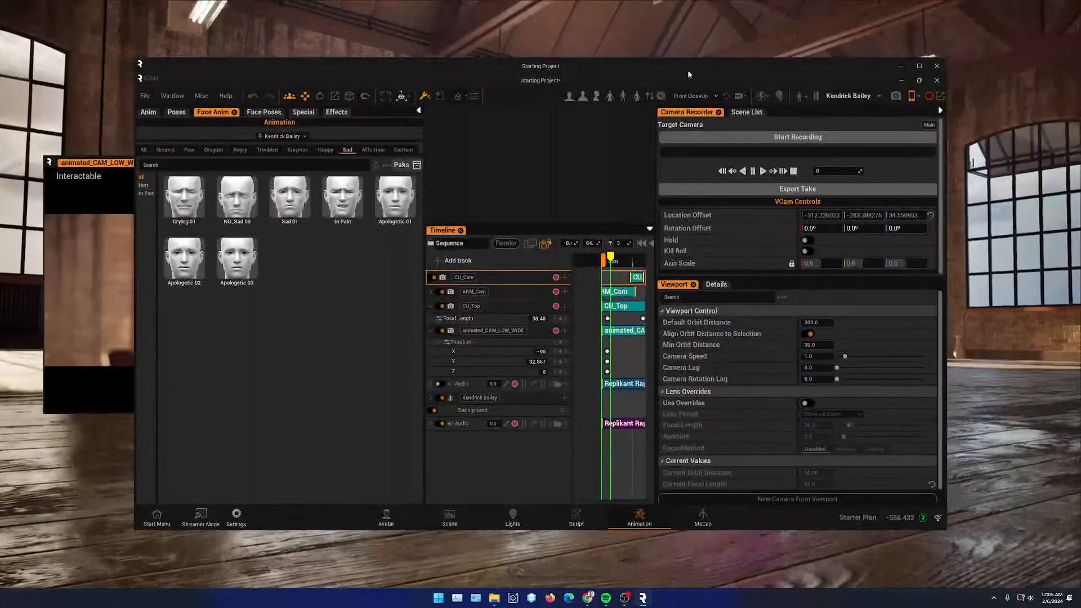
# - Record a virtual-camera take with the phone while playing the sequence, then end the recording
pyautogui.moveTo(688, 70); pyautogui.dragTo(863, 373)
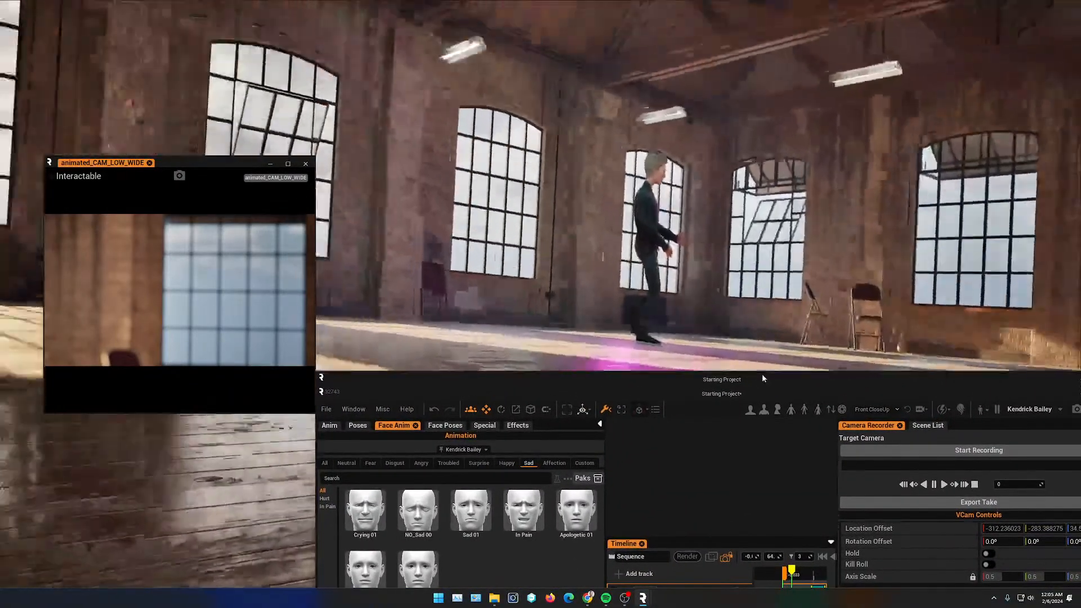
pyautogui.moveTo(762, 374); pyautogui.dragTo(678, 386)
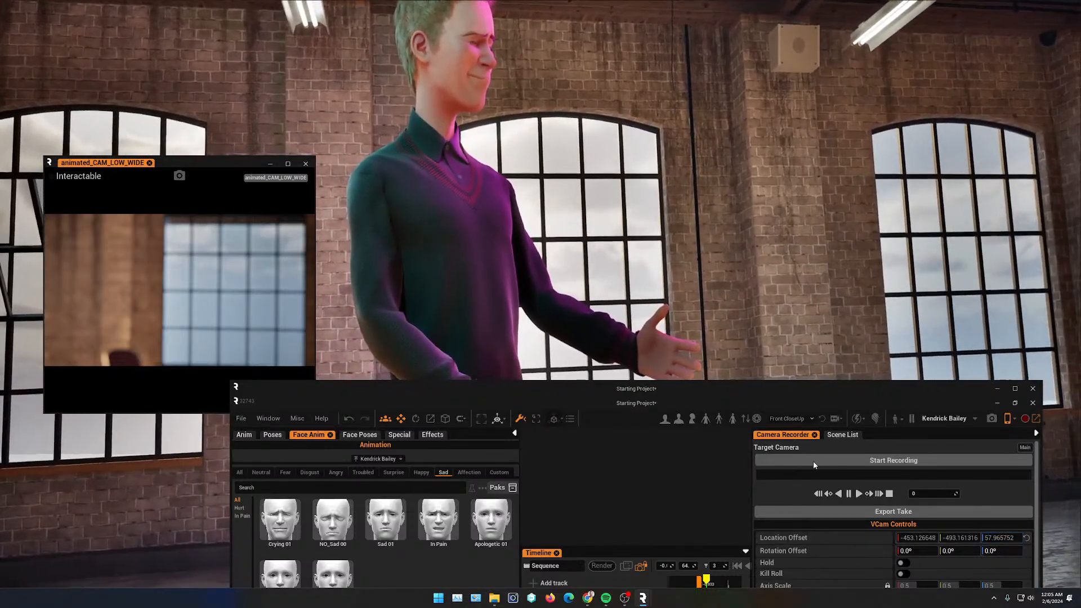
pyautogui.click(814, 461)
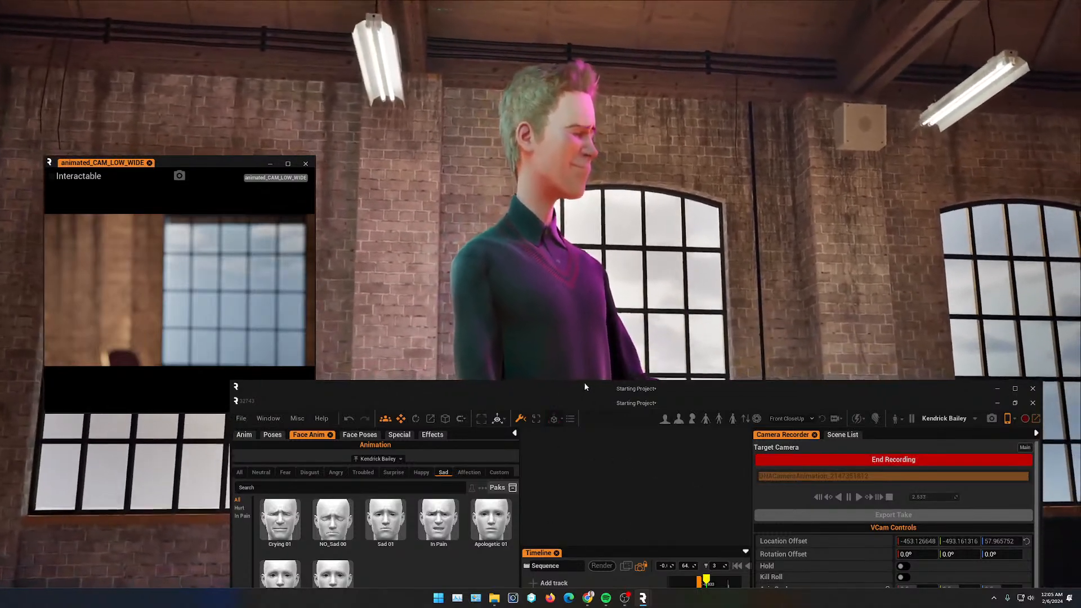
pyautogui.moveTo(587, 384); pyautogui.dragTo(580, 289)
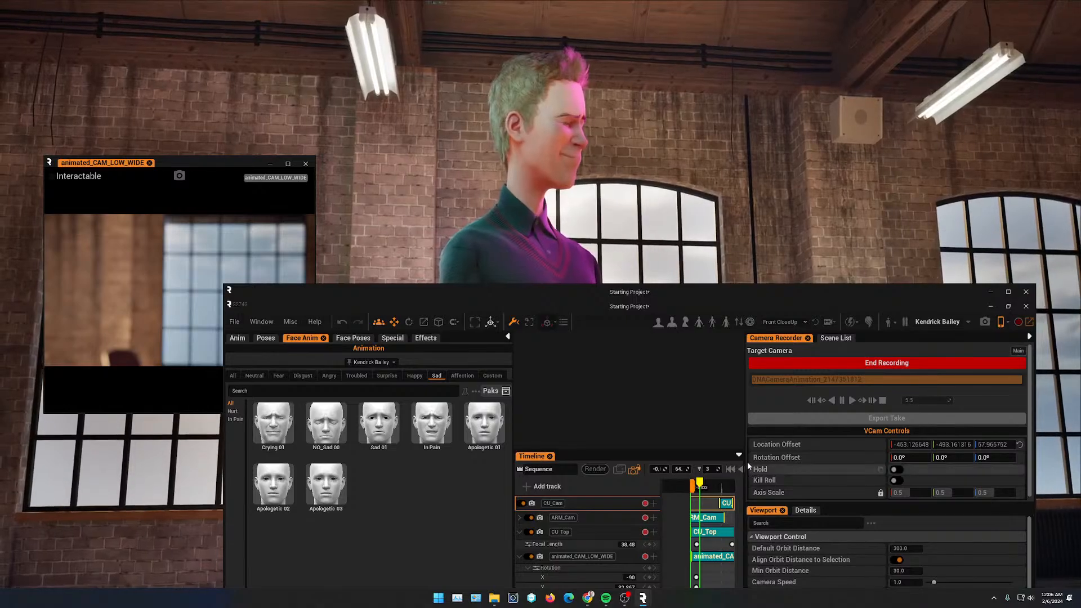
pyautogui.moveTo(746, 463); pyautogui.dragTo(800, 465)
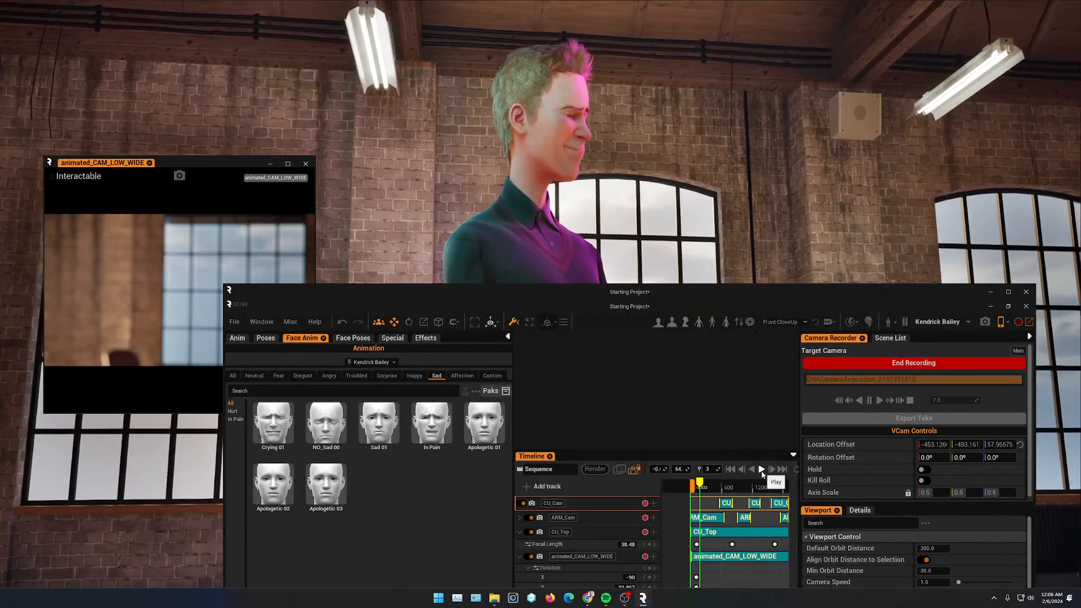
pyautogui.click(762, 469)
pyautogui.moveTo(712, 296); pyautogui.dragTo(703, 308)
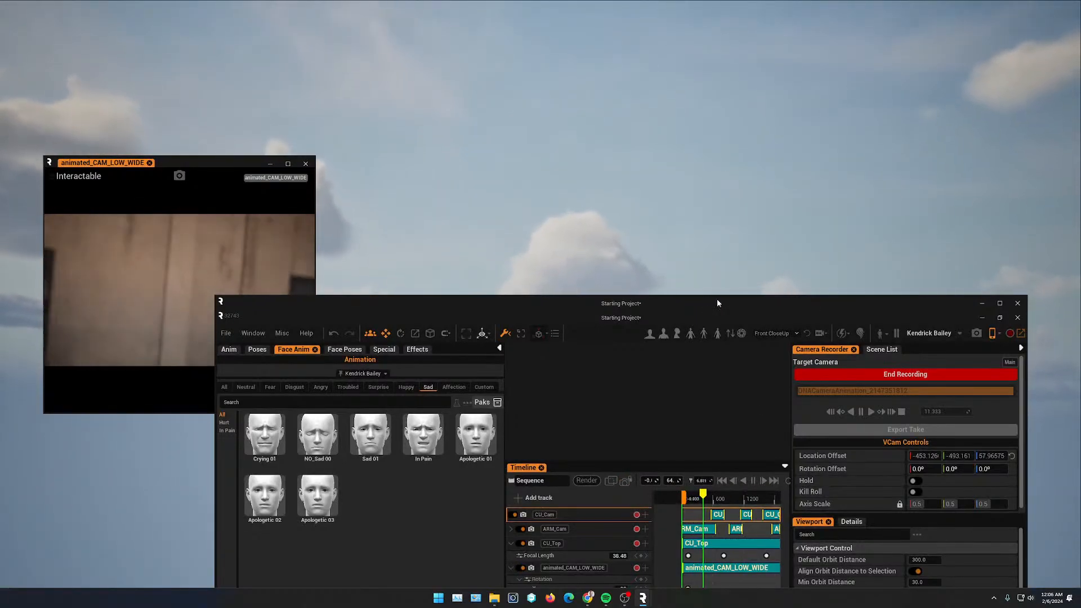
pyautogui.moveTo(718, 303); pyautogui.dragTo(790, 469)
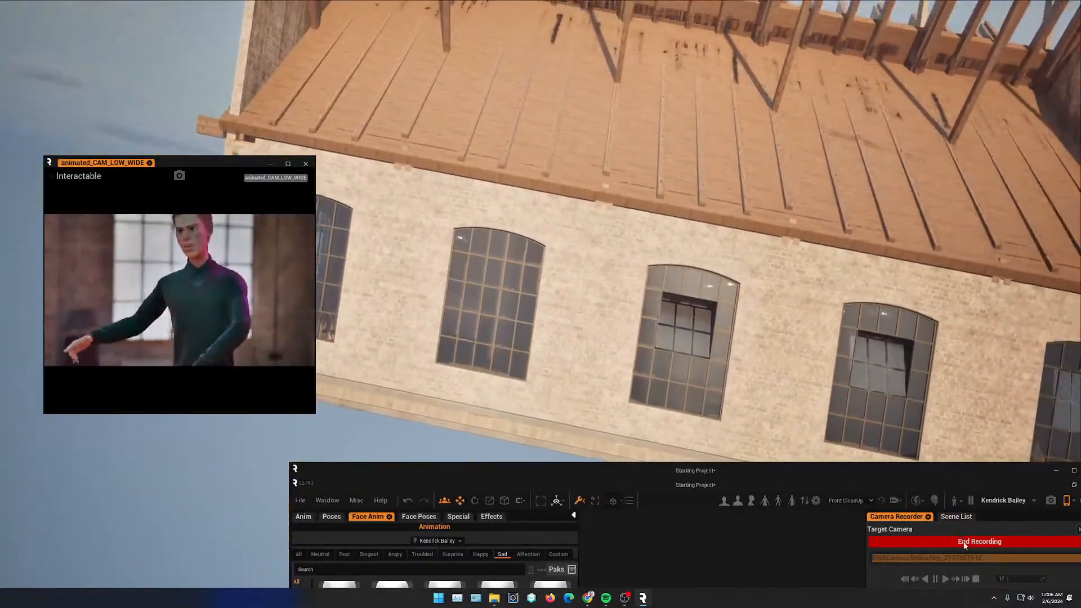
pyautogui.click(964, 541)
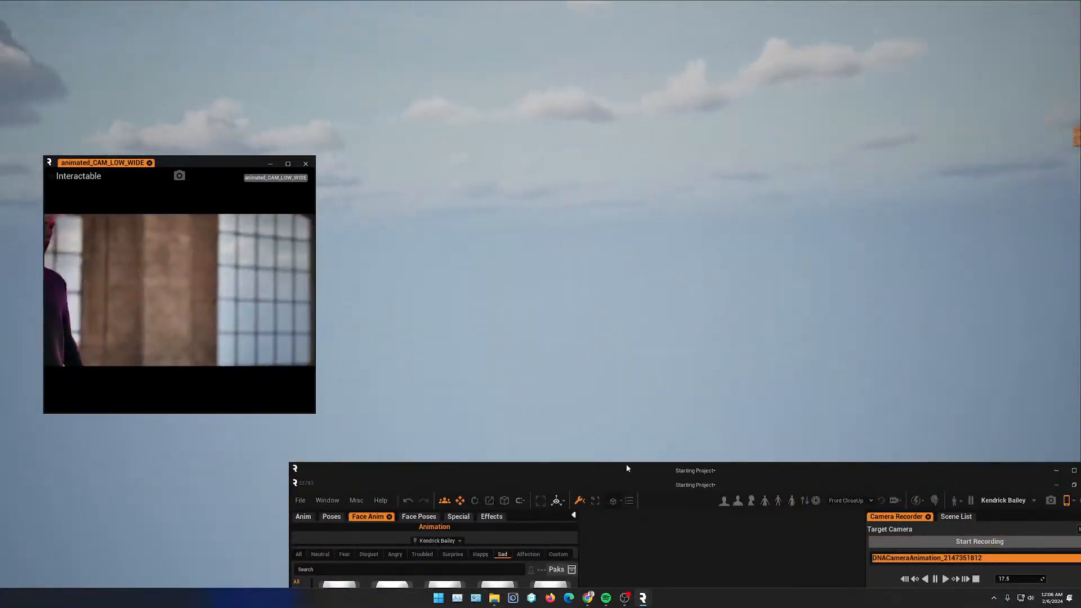
# - Turn off VCam mode and close the animated_CAM_LOW_WIDE preview window
pyautogui.moveTo(650, 471); pyautogui.dragTo(465, 193)
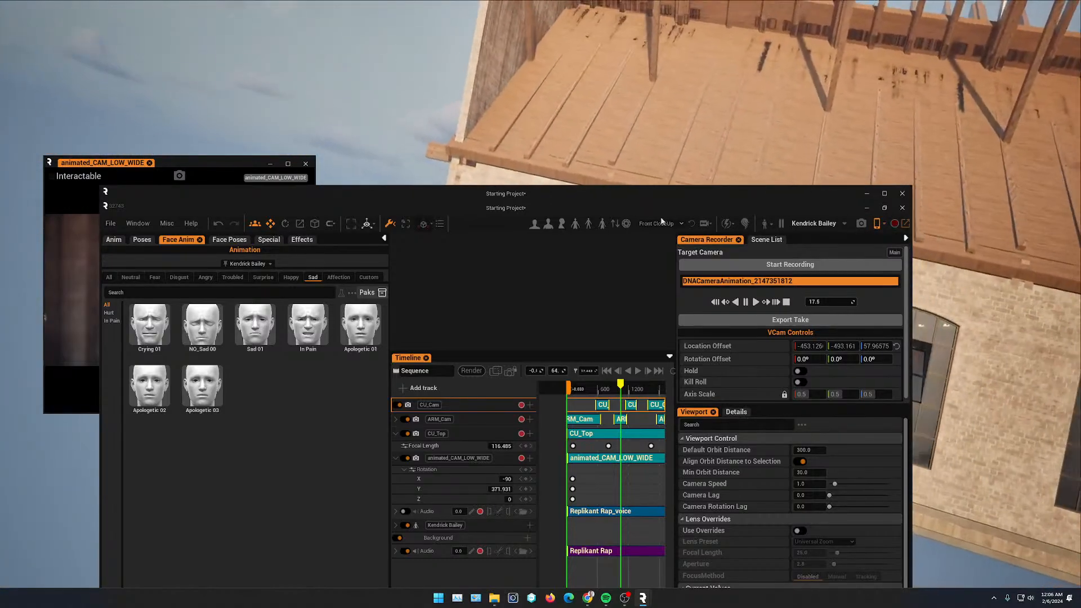
pyautogui.click(877, 226)
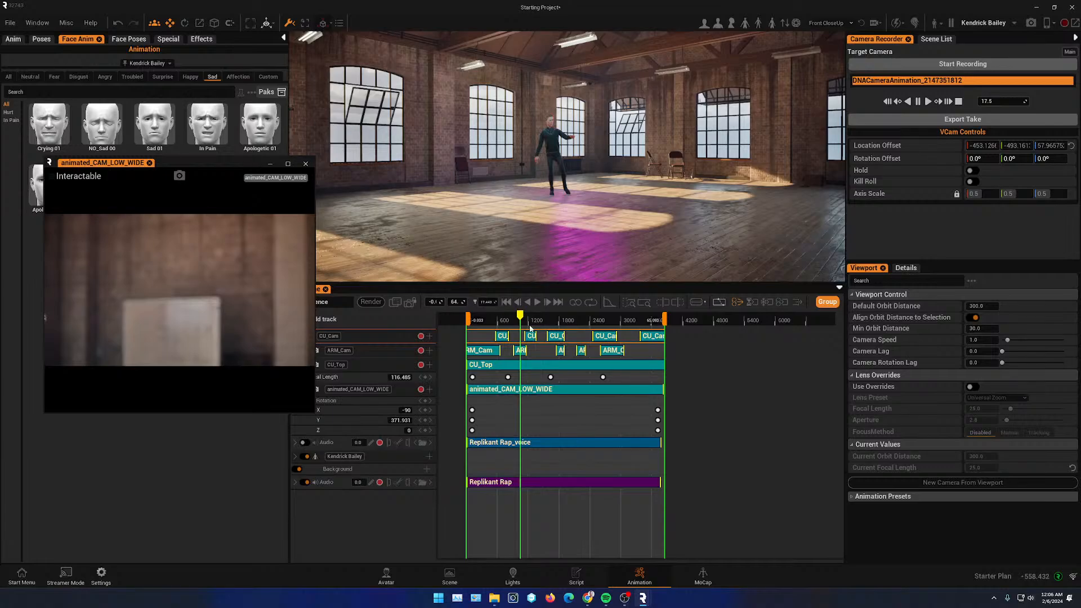
pyautogui.moveTo(522, 319); pyautogui.dragTo(486, 319)
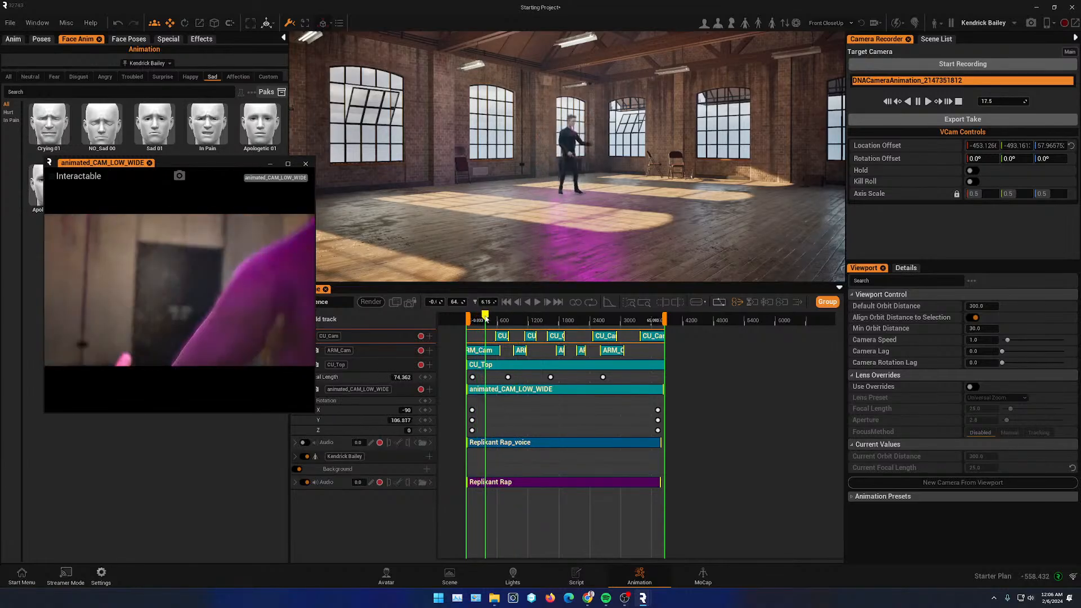
pyautogui.click(306, 165)
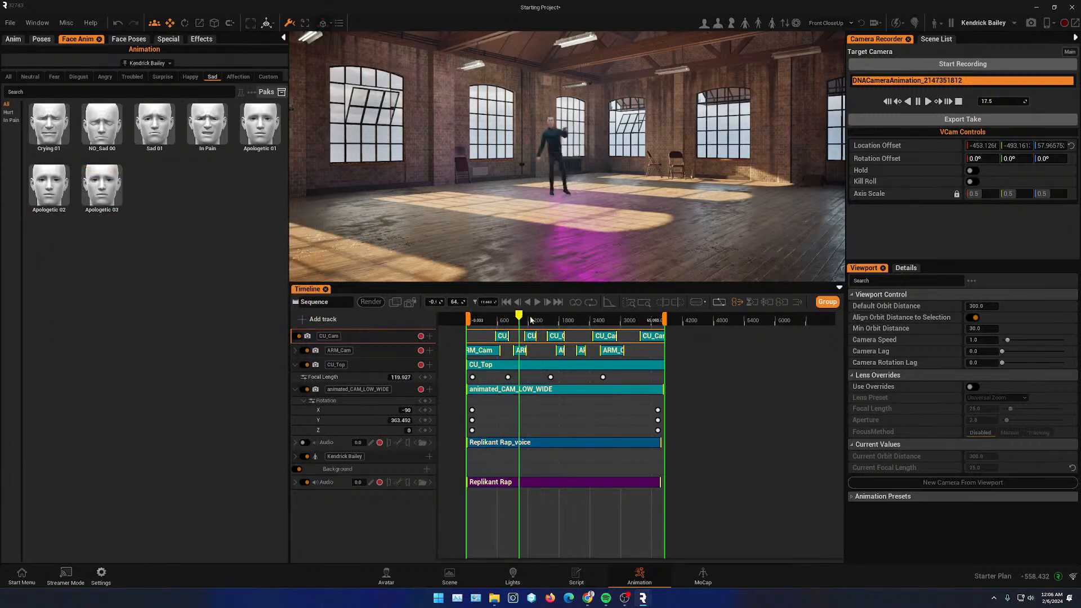
# - View the sequence through the cut cameras while scrubbing the timeline to review the shots
pyautogui.click(410, 302)
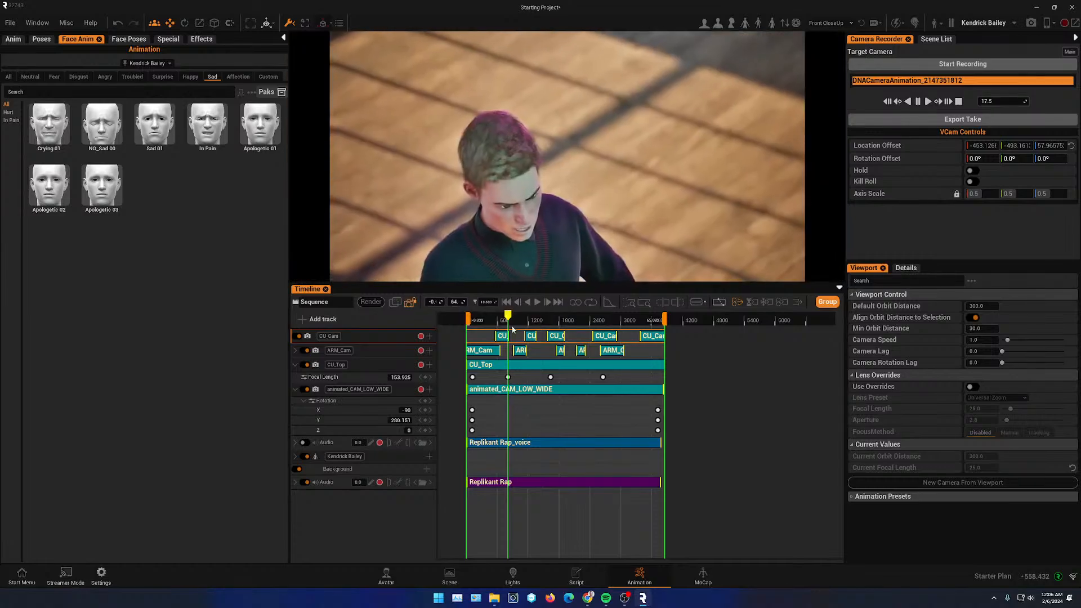
pyautogui.moveTo(508, 319)
pyautogui.mouseDown()
pyautogui.moveTo(455, 319)
pyautogui.moveTo(498, 319)
pyautogui.moveTo(501, 309)
pyautogui.mouseUp()
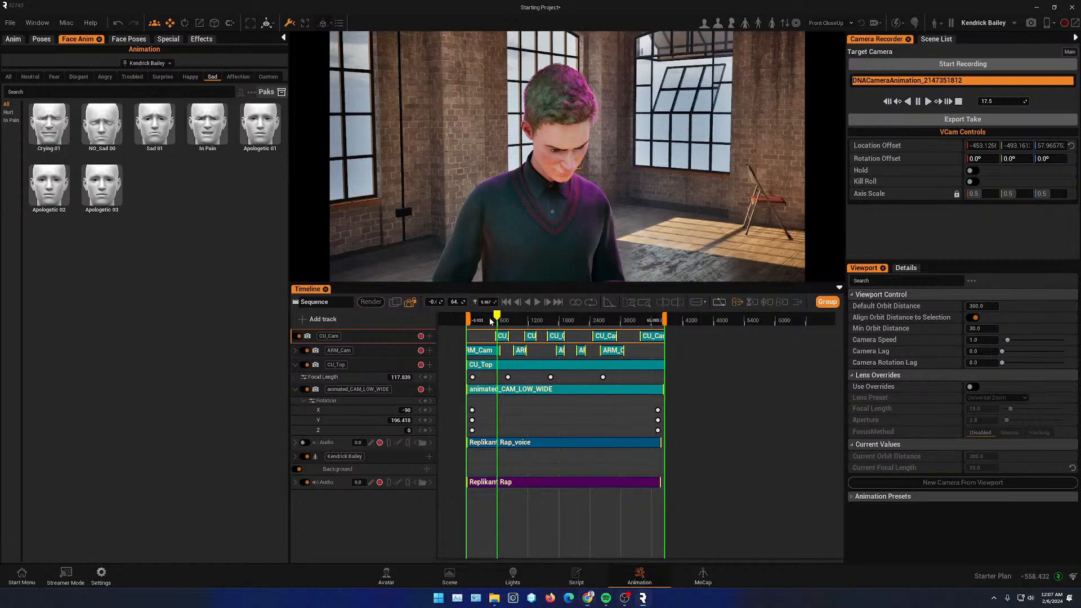
pyautogui.moveTo(491, 321); pyautogui.dragTo(647, 331)
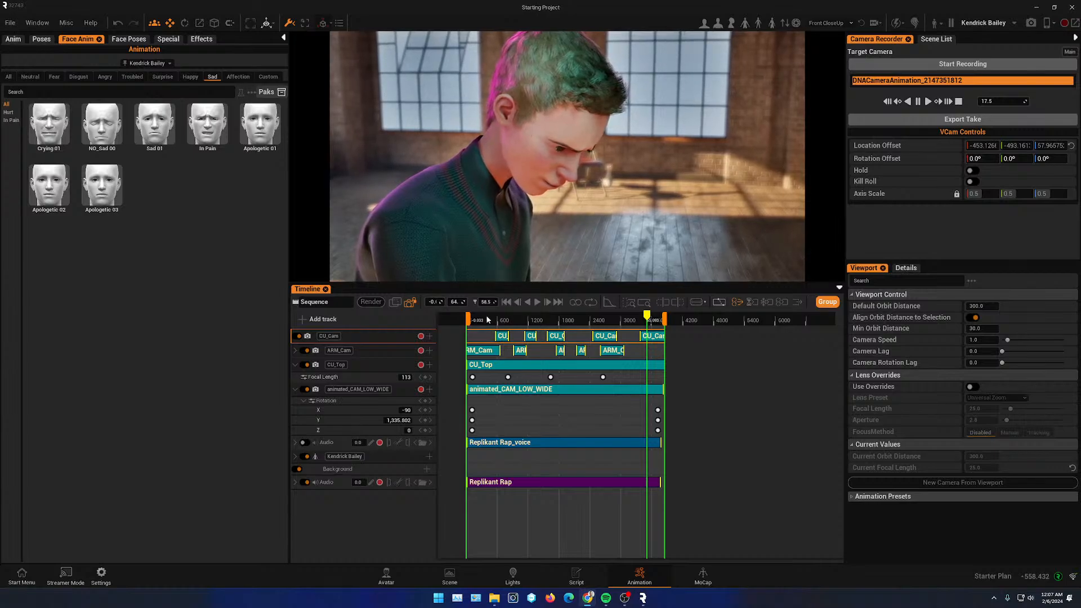
pyautogui.moveTo(488, 320); pyautogui.dragTo(586, 320)
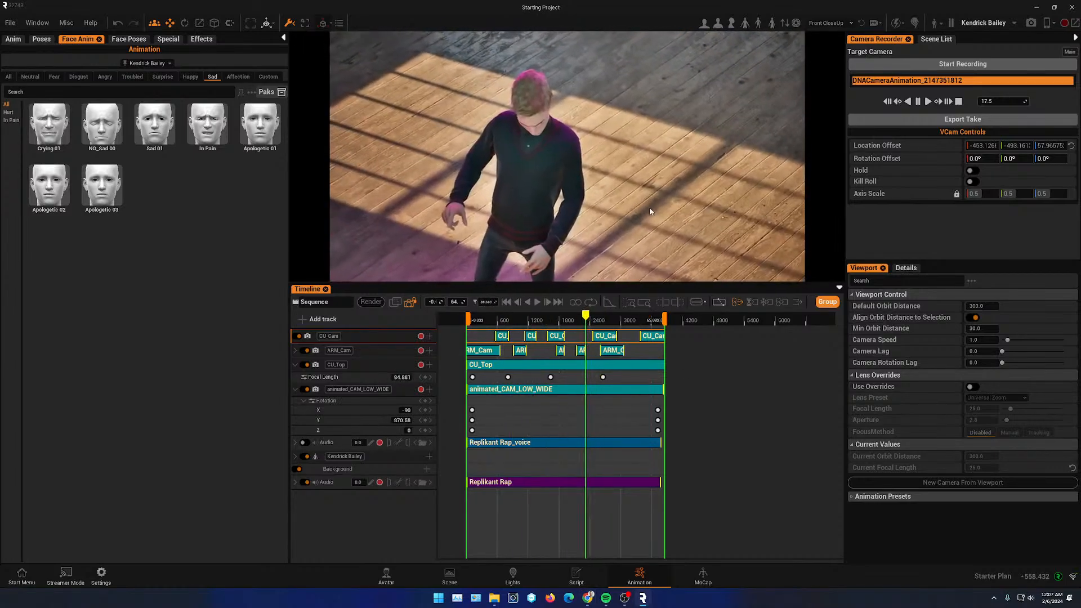
pyautogui.click(410, 303)
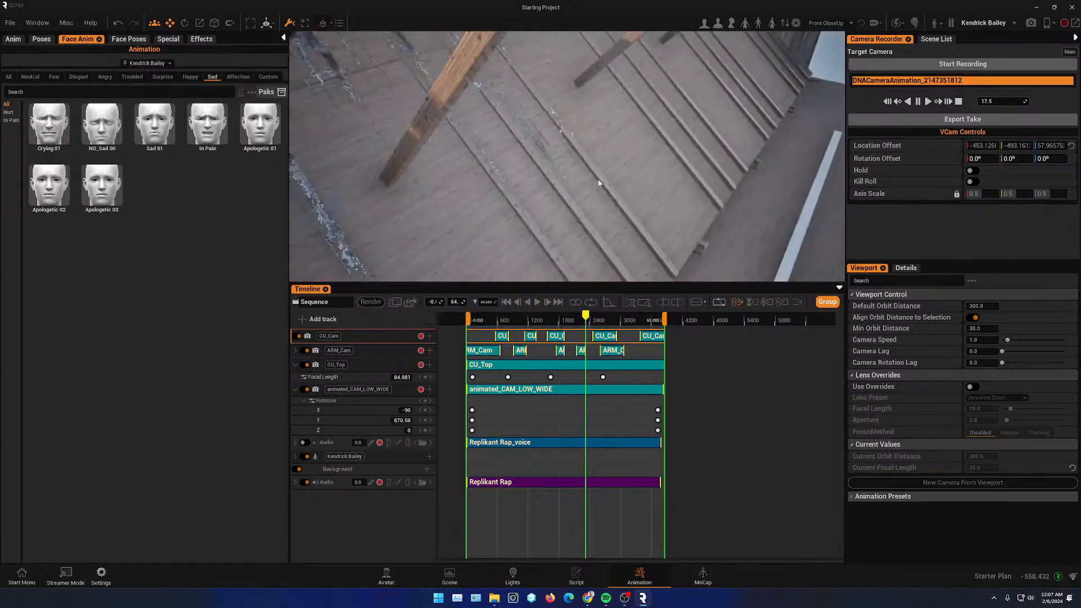
pyautogui.press('w')
pyautogui.moveTo(600, 183); pyautogui.dragTo(500, 211, button='right')
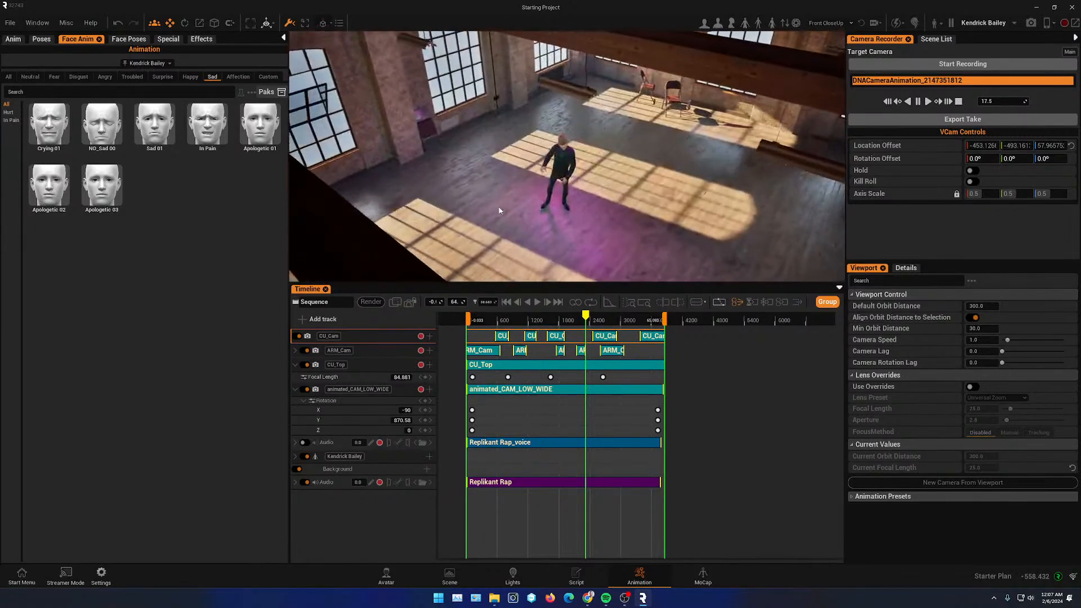
# - Lock the viewport to the sequence camera and scrub the timeline to preview the camera shots
pyautogui.keyDown('alt'); pyautogui.moveTo(498, 211); pyautogui.dragTo(505, 162); pyautogui.keyUp('alt')
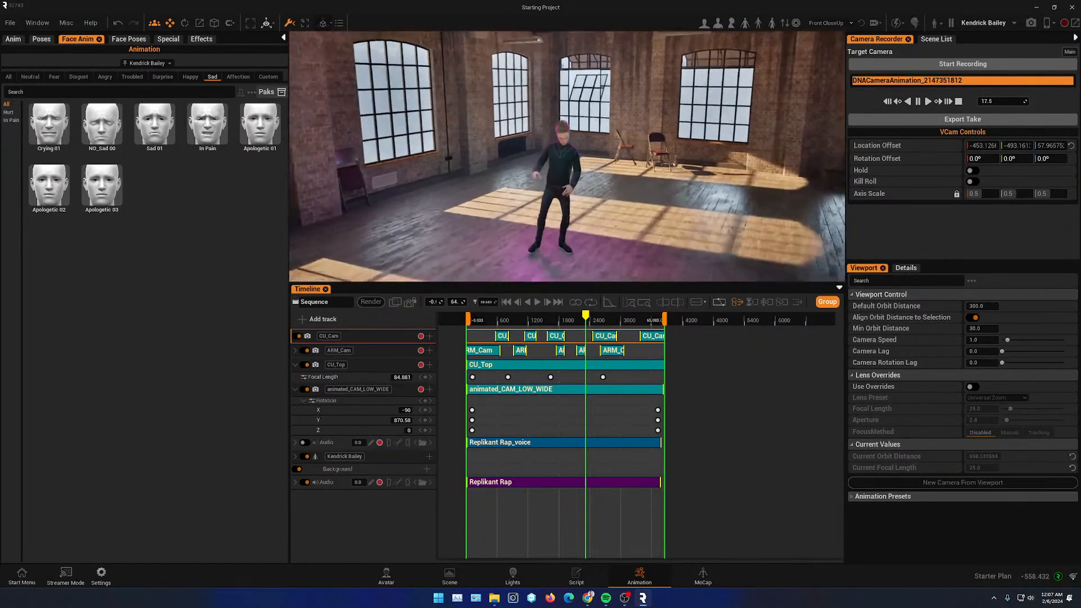
pyautogui.keyDown('alt'); pyautogui.moveTo(600, 184); pyautogui.dragTo(627, 203, button='right'); pyautogui.keyUp('alt')
pyautogui.keyDown('alt'); pyautogui.moveTo(626, 202); pyautogui.dragTo(630, 215); pyautogui.keyUp('alt')
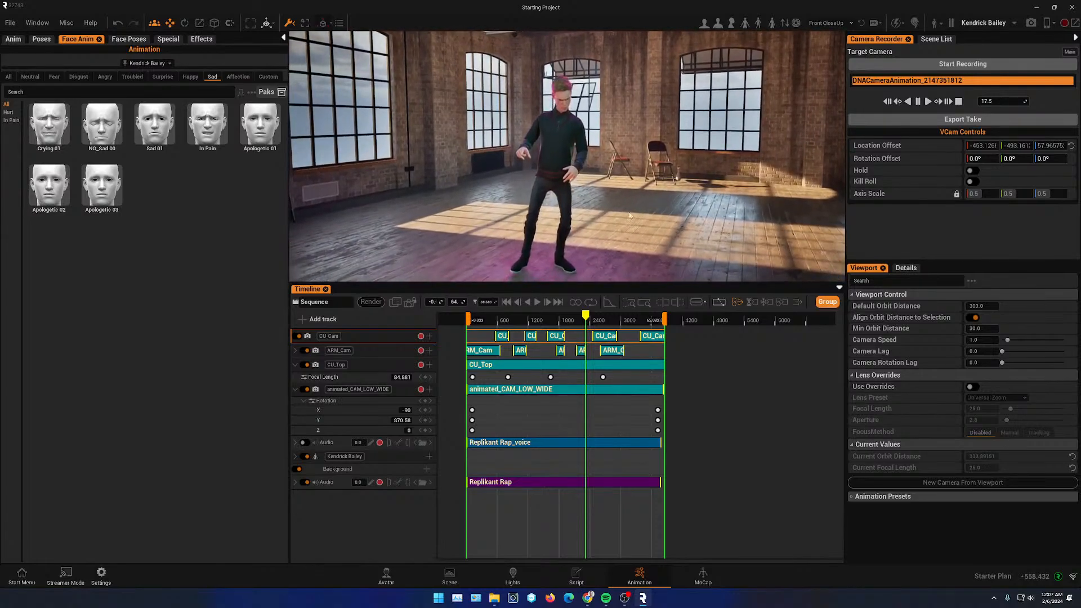
pyautogui.moveTo(589, 320); pyautogui.dragTo(505, 321)
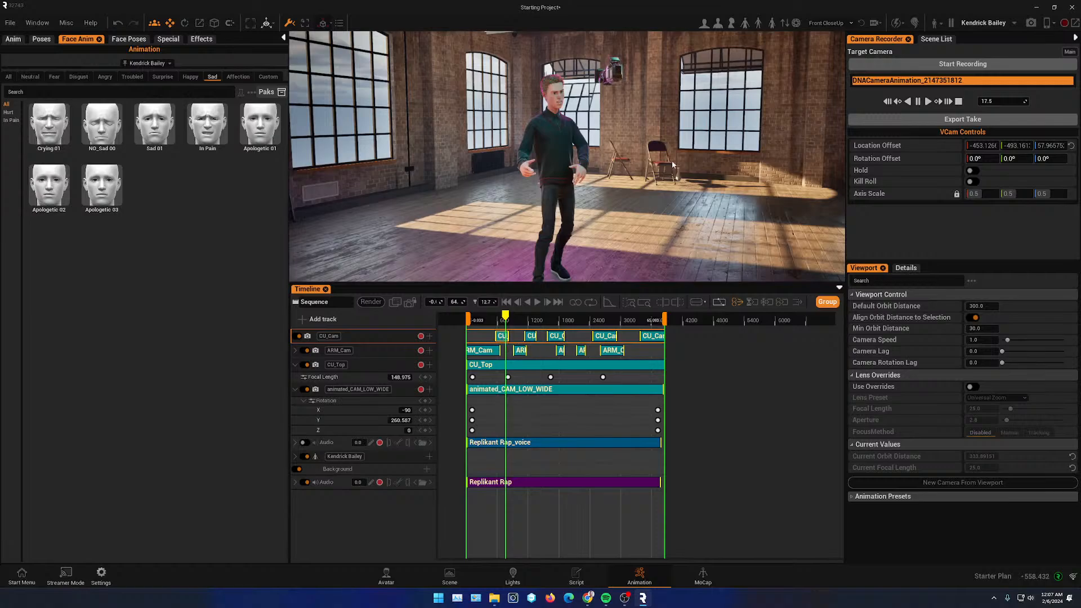
pyautogui.click(410, 303)
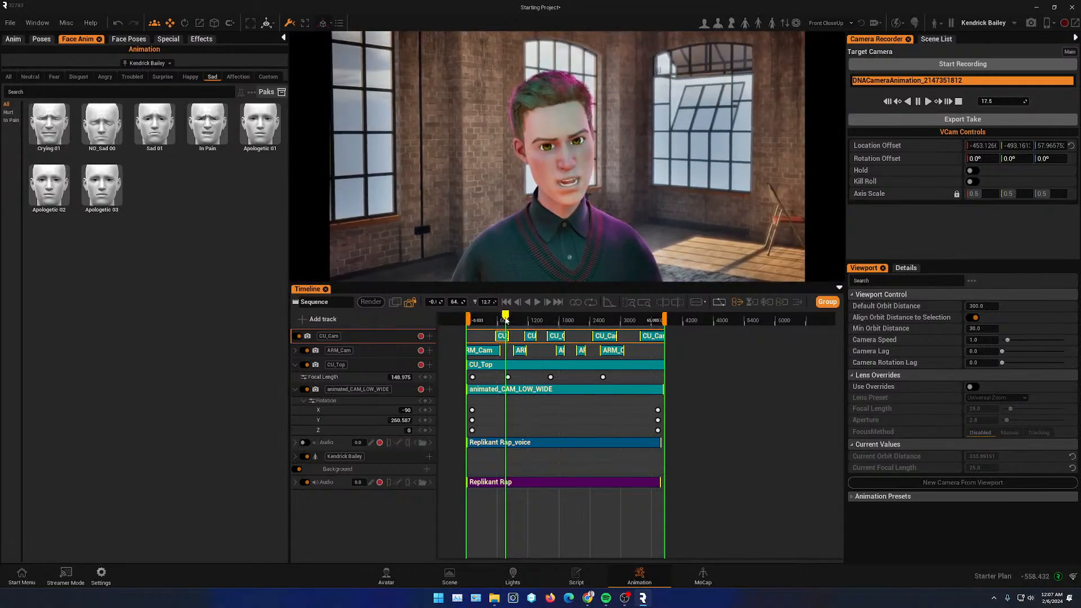
pyautogui.moveTo(490, 319); pyautogui.dragTo(502, 317)
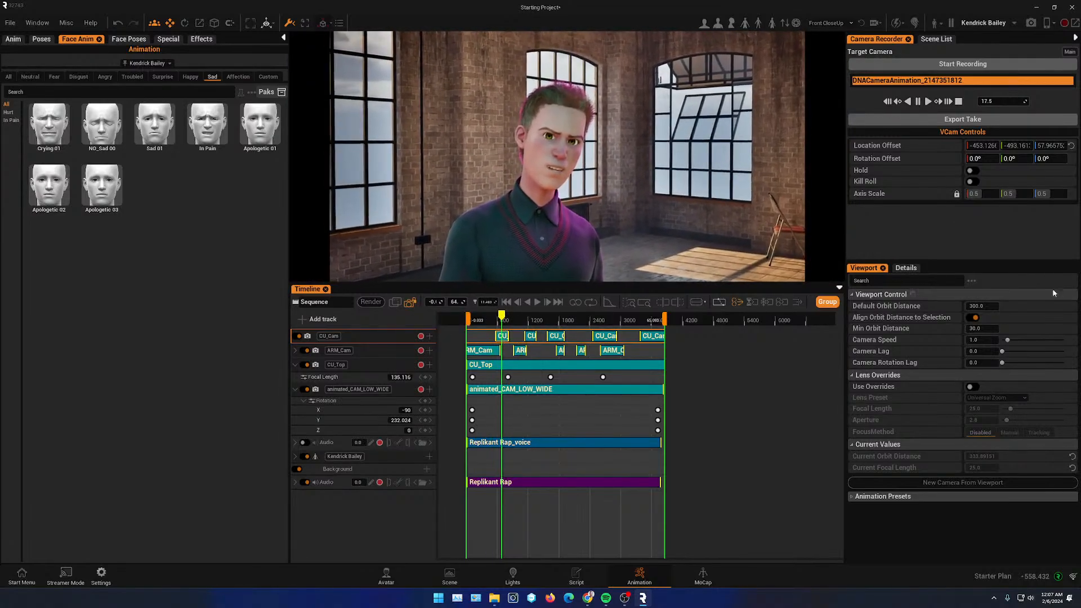
# - Open the CU_Cam camera's details and set its focal length to 36
pyautogui.click(939, 40)
pyautogui.click(904, 269)
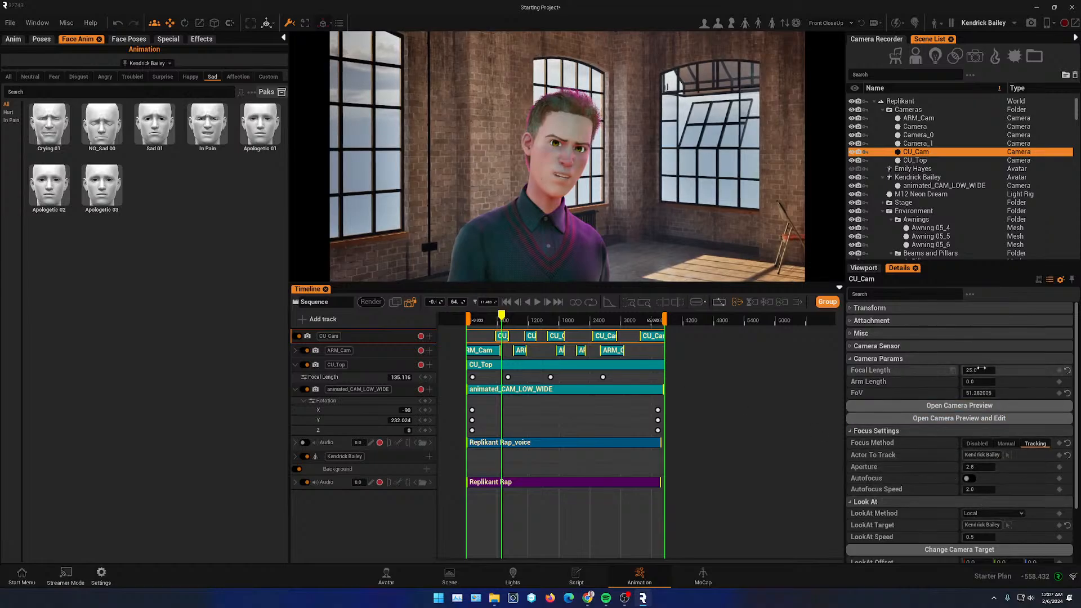
pyautogui.moveTo(986, 370); pyautogui.dragTo(983, 381)
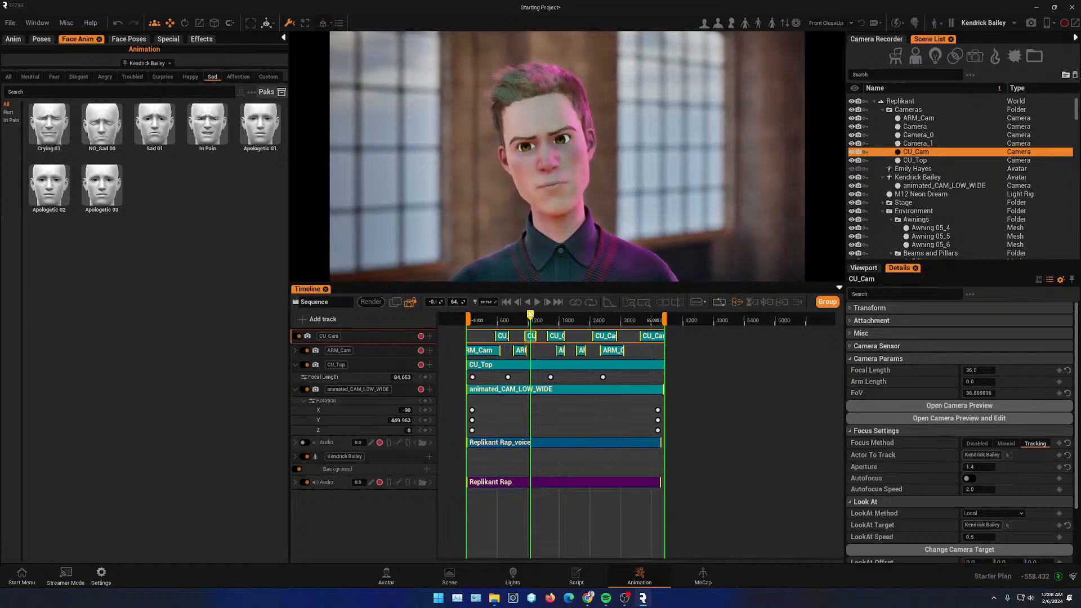
pyautogui.moveTo(550, 322); pyautogui.dragTo(563, 322)
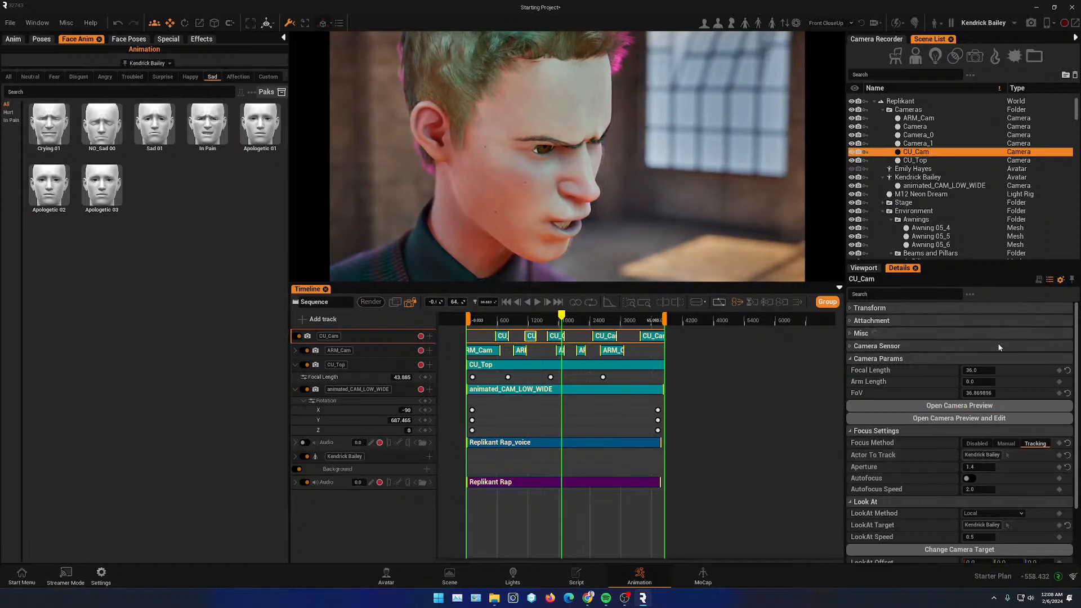
# - Lower the CU_Cam camera's aperture to 1.0 and raise its focal length to 49
pyautogui.moveTo(981, 467); pyautogui.dragTo(964, 467)
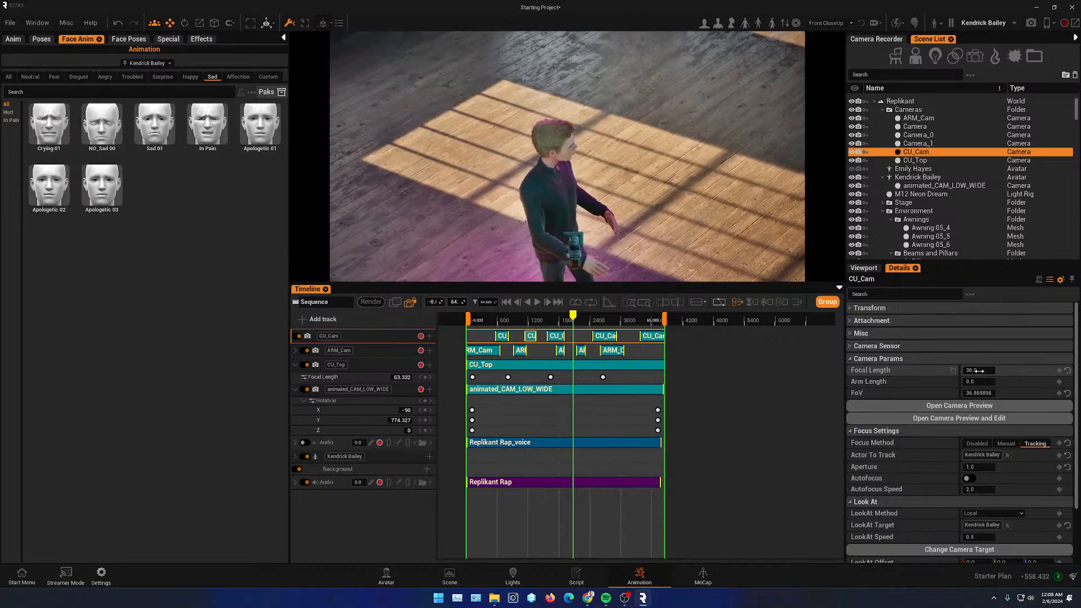
pyautogui.moveTo(979, 370); pyautogui.dragTo(992, 371)
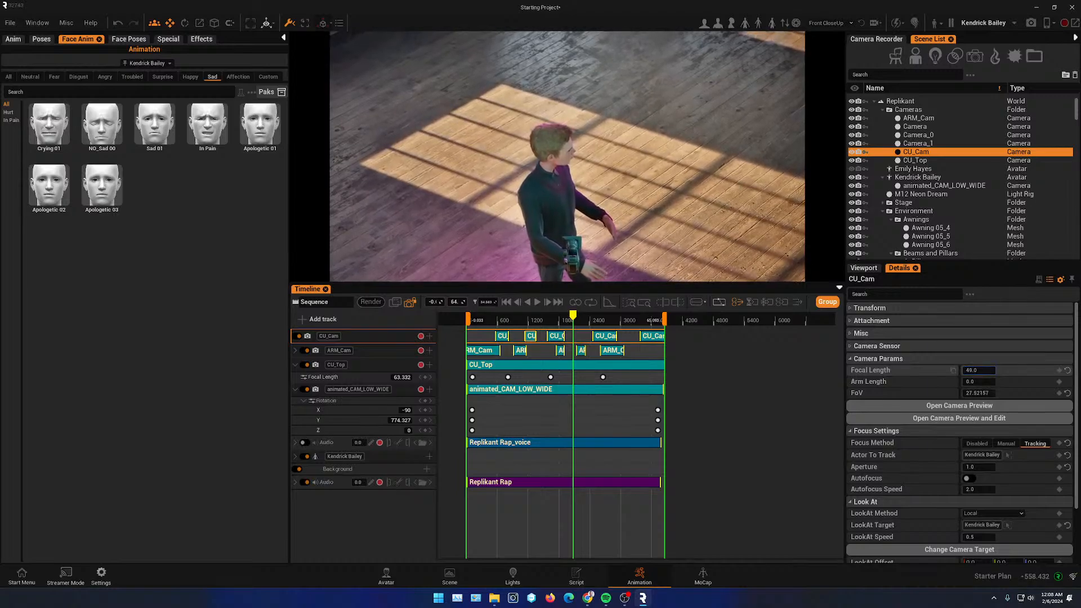
pyautogui.moveTo(574, 318); pyautogui.dragTo(489, 325)
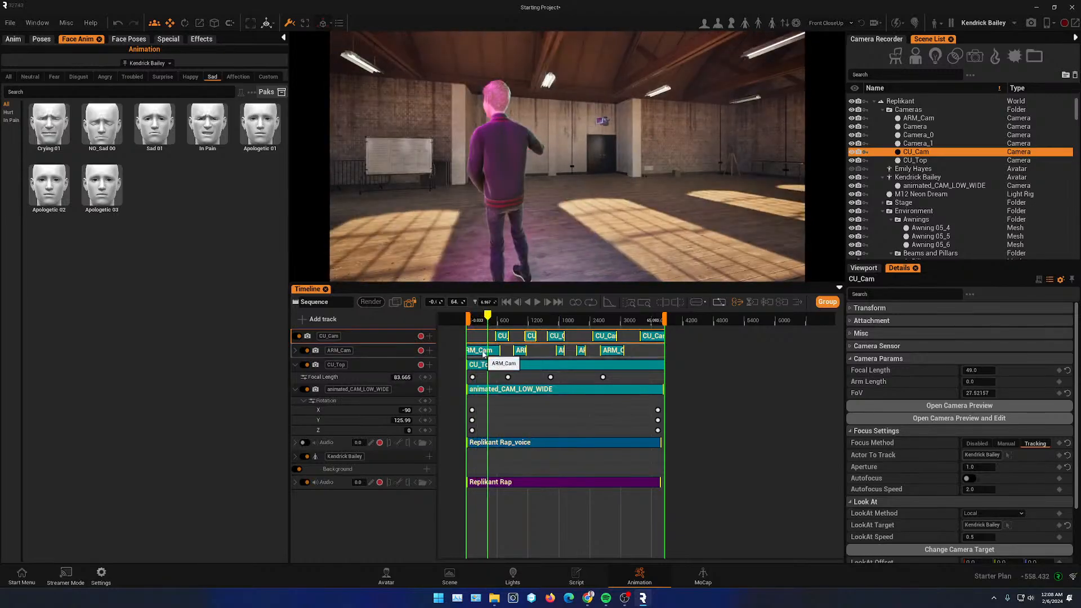
# - Select the ARM_Cam shot and scrub through the timeline to review it
pyautogui.click(483, 351)
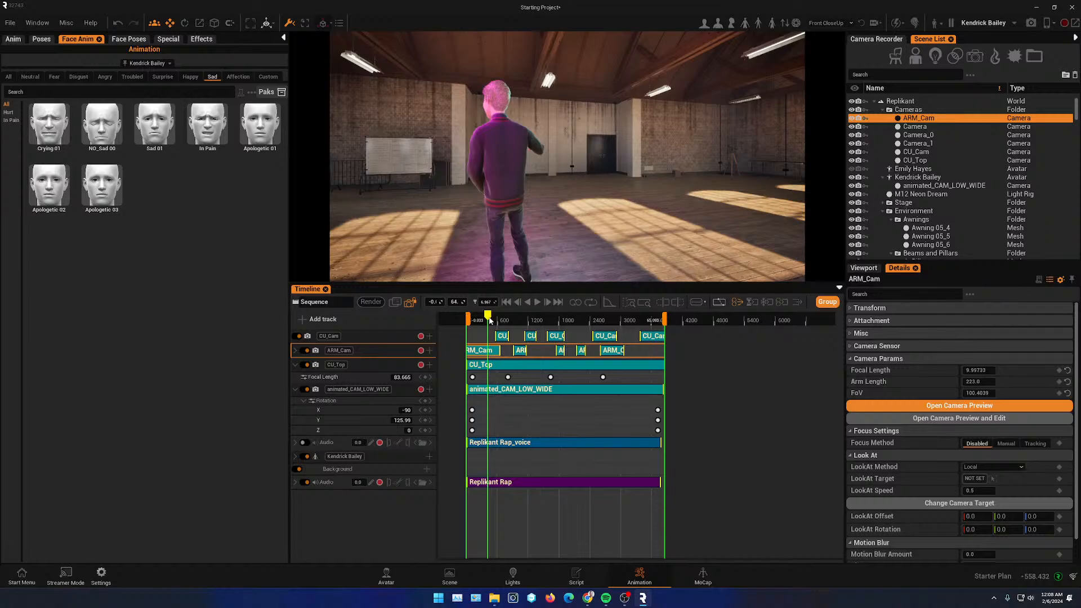
pyautogui.moveTo(490, 321); pyautogui.dragTo(520, 320)
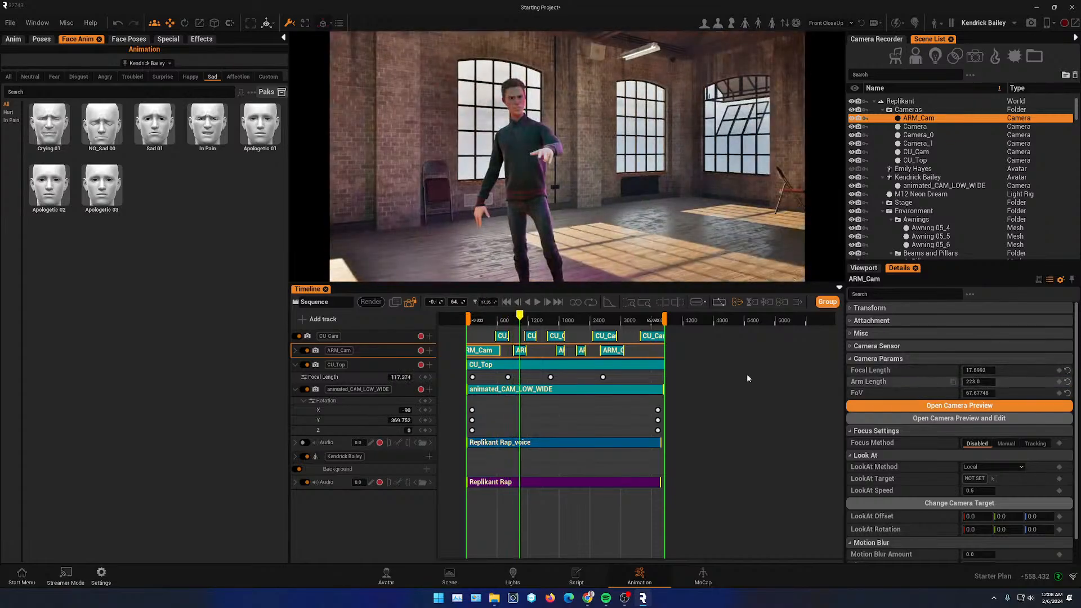
pyautogui.moveTo(523, 321); pyautogui.dragTo(562, 335)
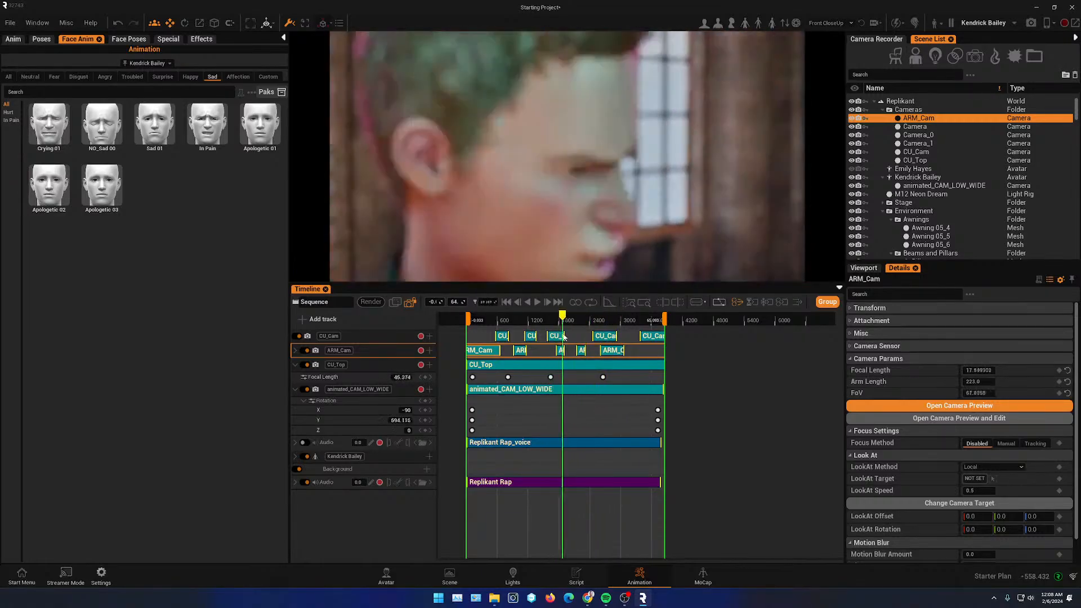
pyautogui.scroll(-1, 930, 483)
pyautogui.scroll(-1, 929, 481)
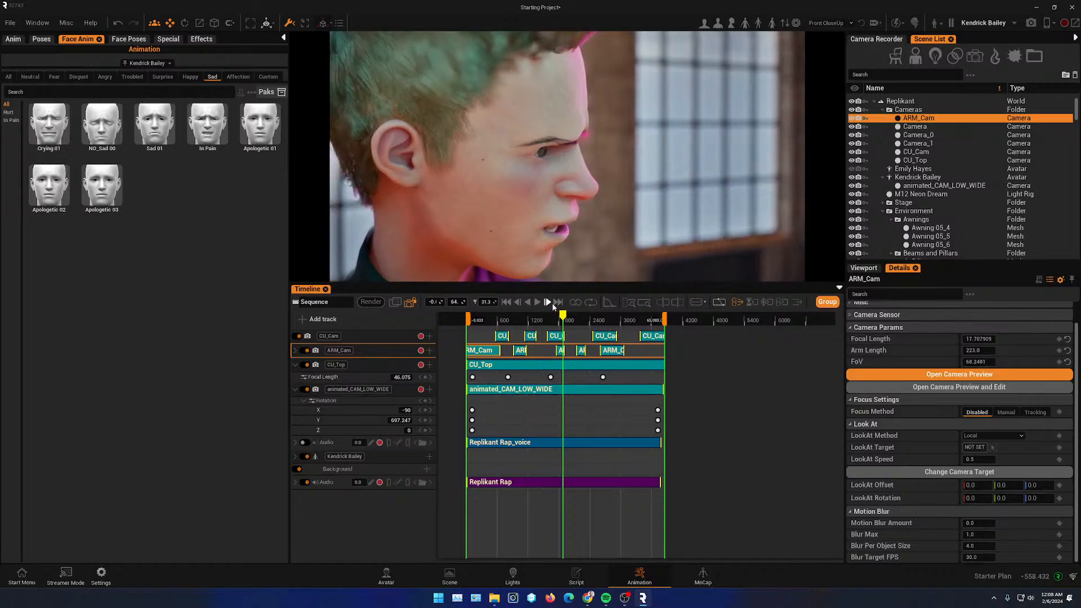
pyautogui.click(556, 320)
pyautogui.moveTo(556, 320); pyautogui.dragTo(547, 320)
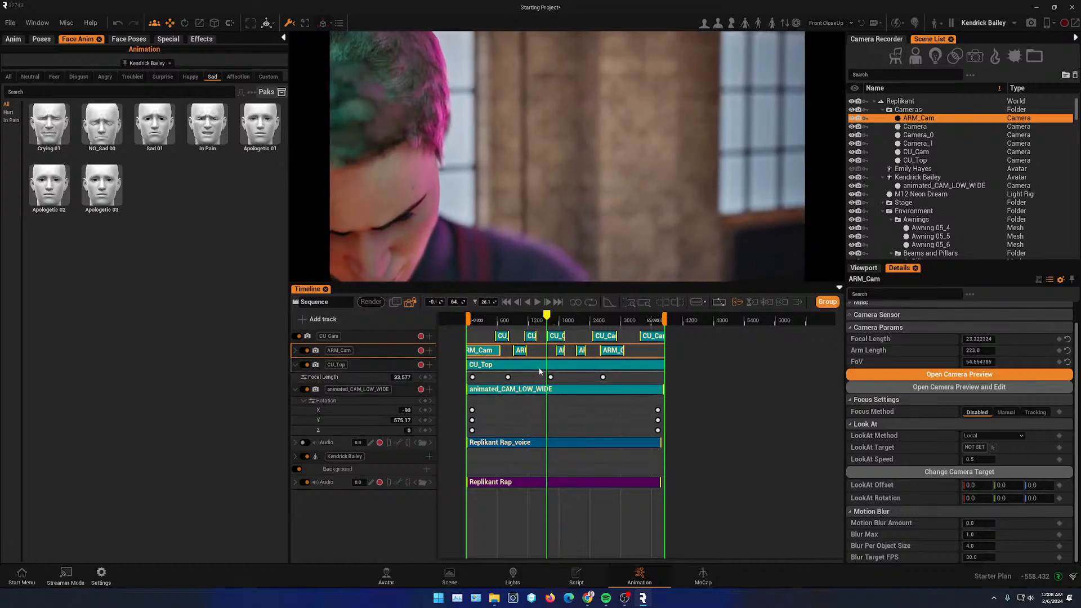
# - Select the CU_Top shot and set its camera aperture to 1.2
pyautogui.click(539, 367)
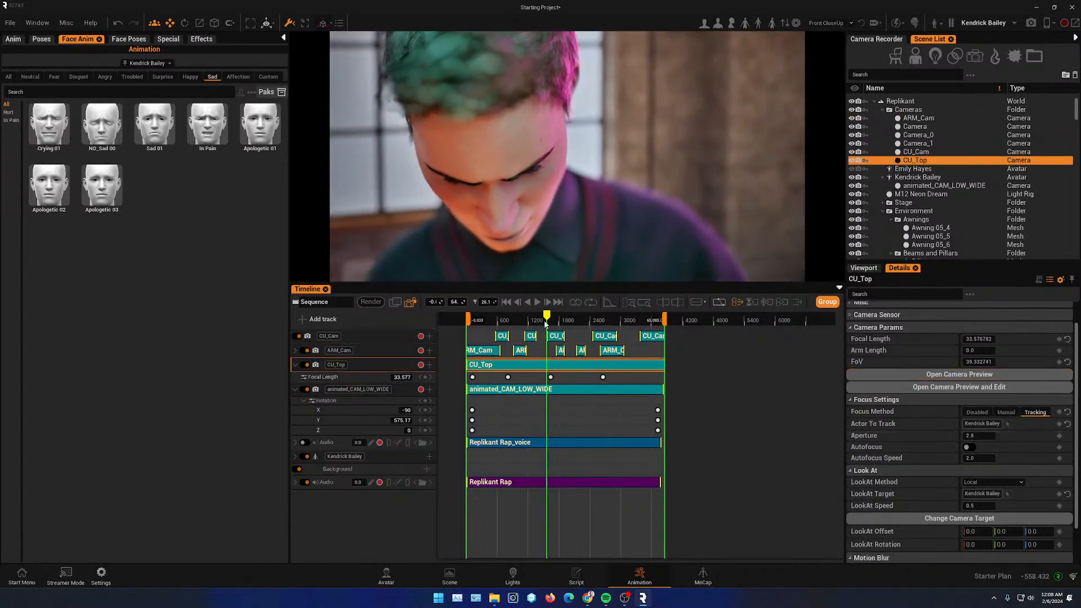
pyautogui.click(995, 436)
pyautogui.write('1.2')
pyautogui.press('Return')
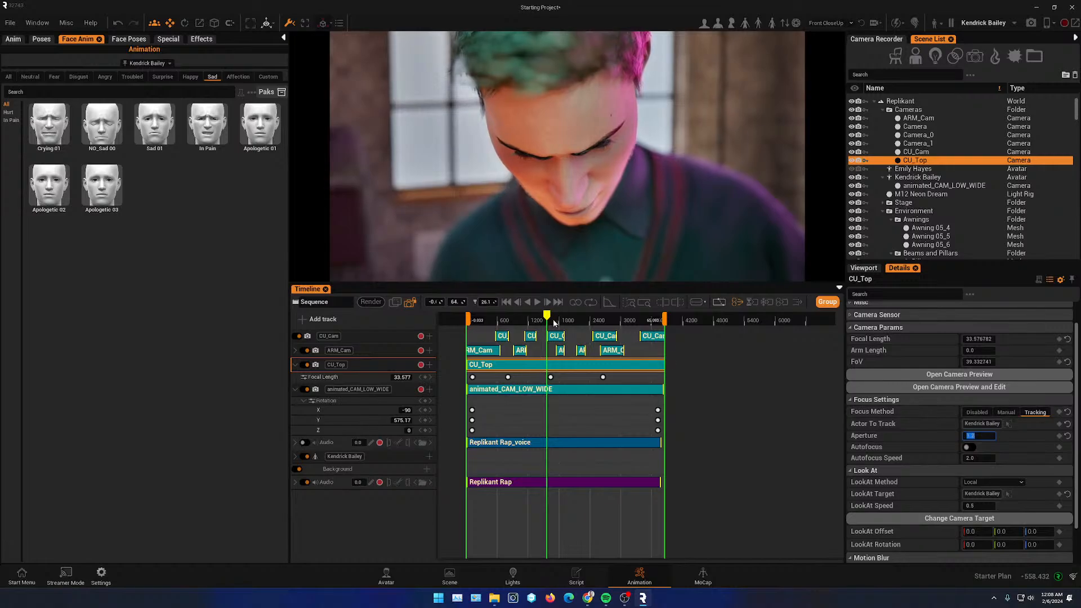
pyautogui.moveTo(547, 320); pyautogui.dragTo(529, 320)
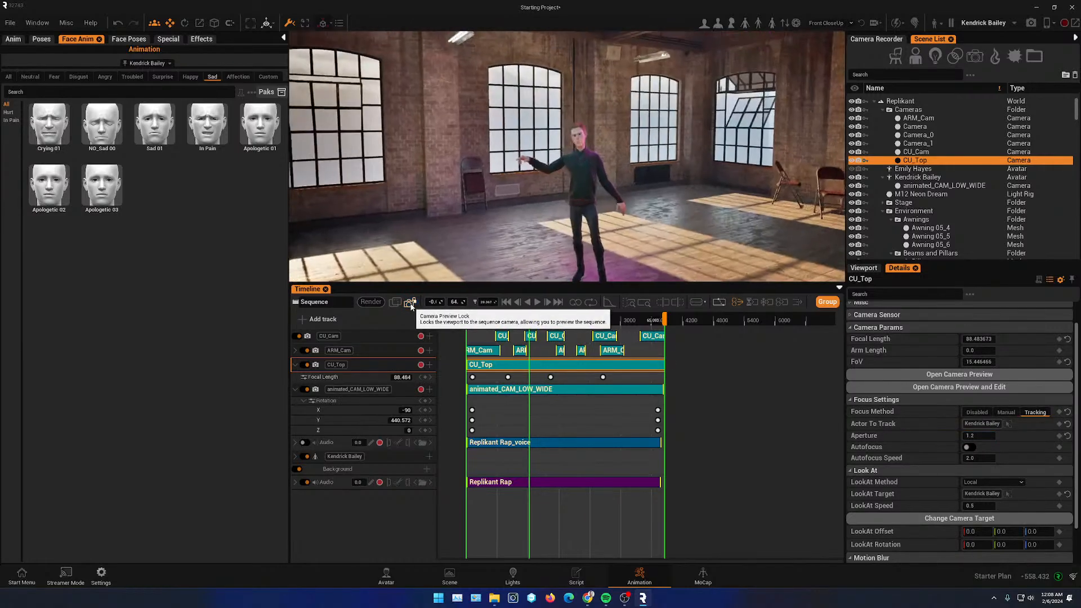
# - Open the Sky settings window
pyautogui.moveTo(436, 183); pyautogui.dragTo(509, 221, button='right')
pyautogui.press('s')
pyautogui.press('s')
pyautogui.moveTo(445, 129); pyautogui.dragTo(501, 128, button='right')
pyautogui.press('w')
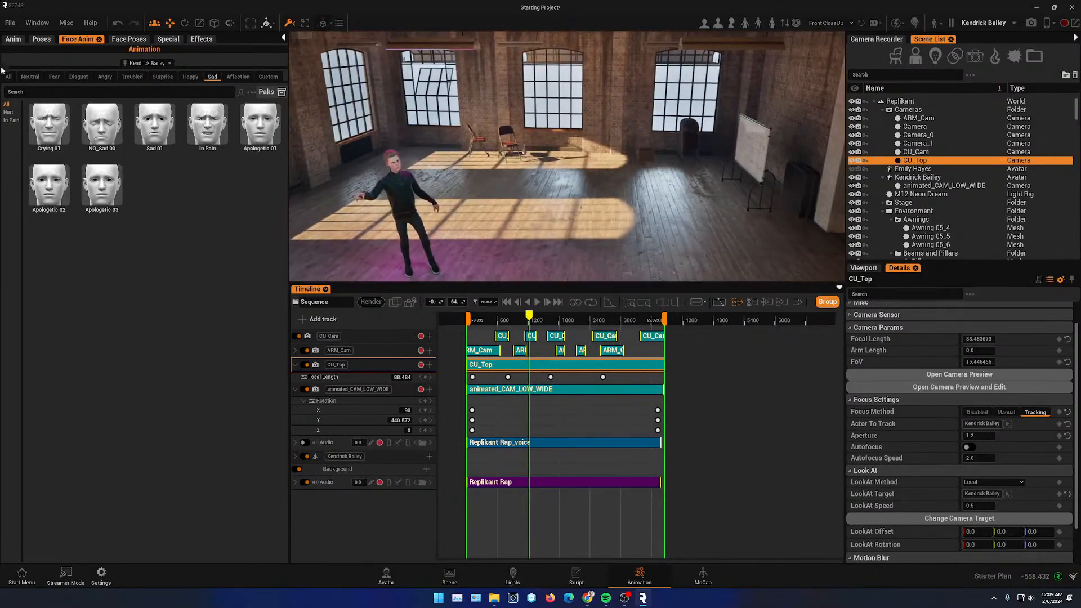
pyautogui.click(35, 23)
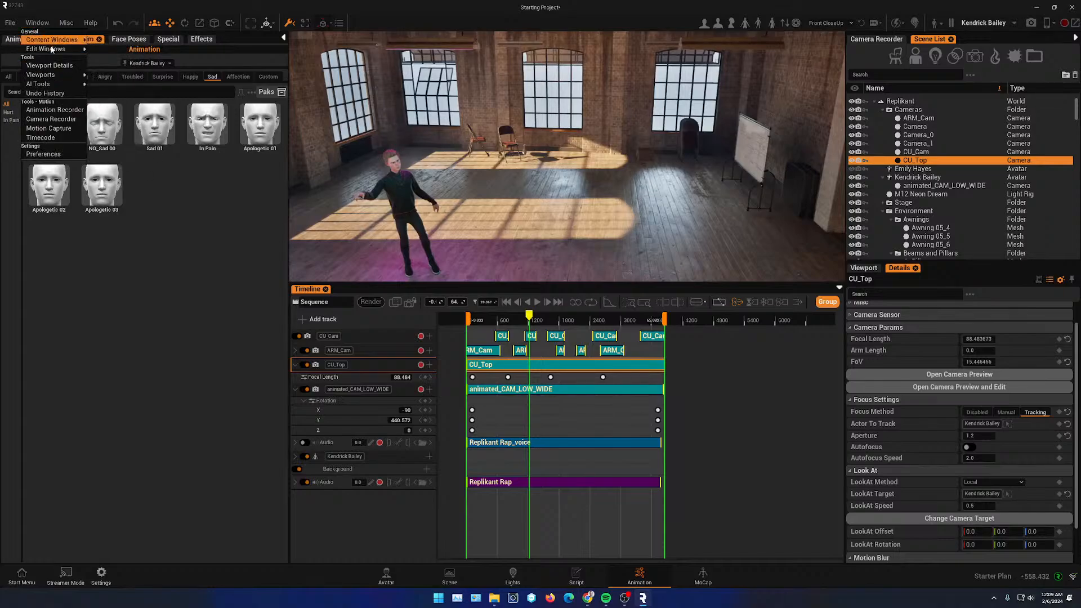
pyautogui.moveTo(51, 49)
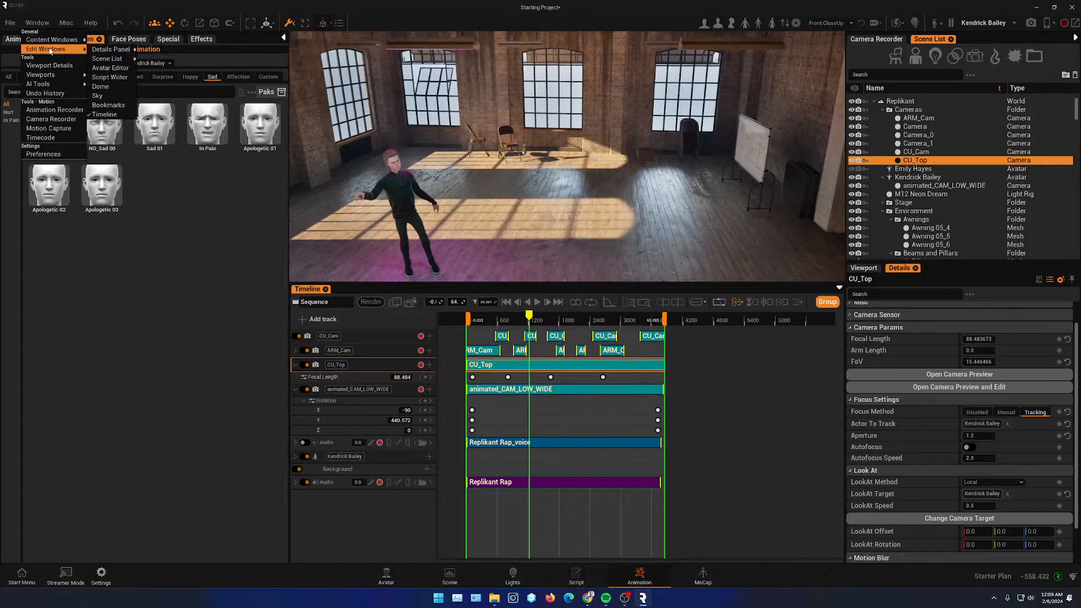
pyautogui.click(111, 97)
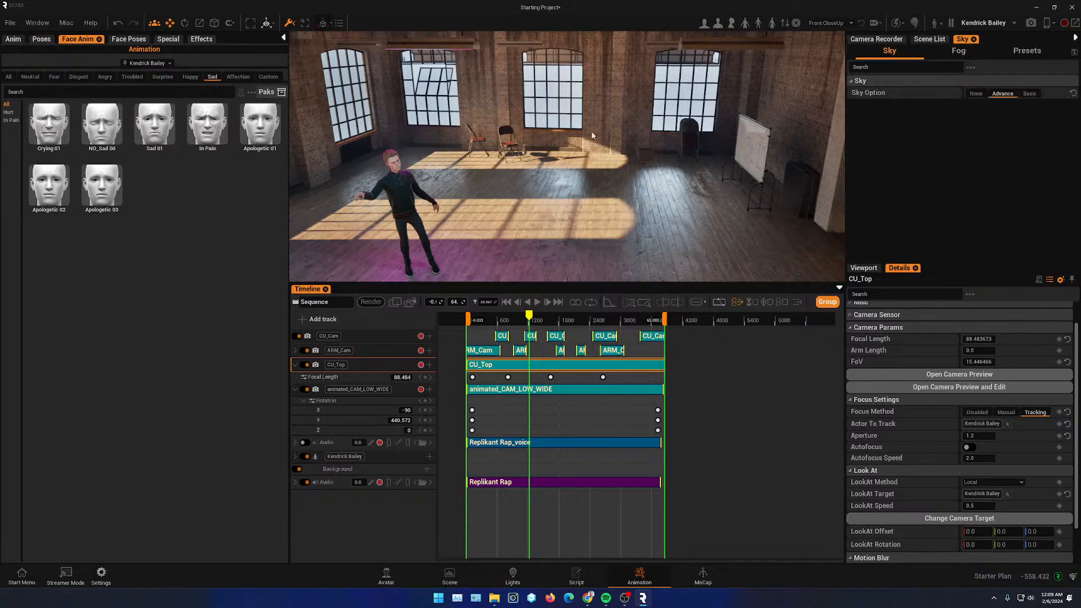
# - Try the Basic and None sky options, then return to Advance
pyautogui.click(1033, 95)
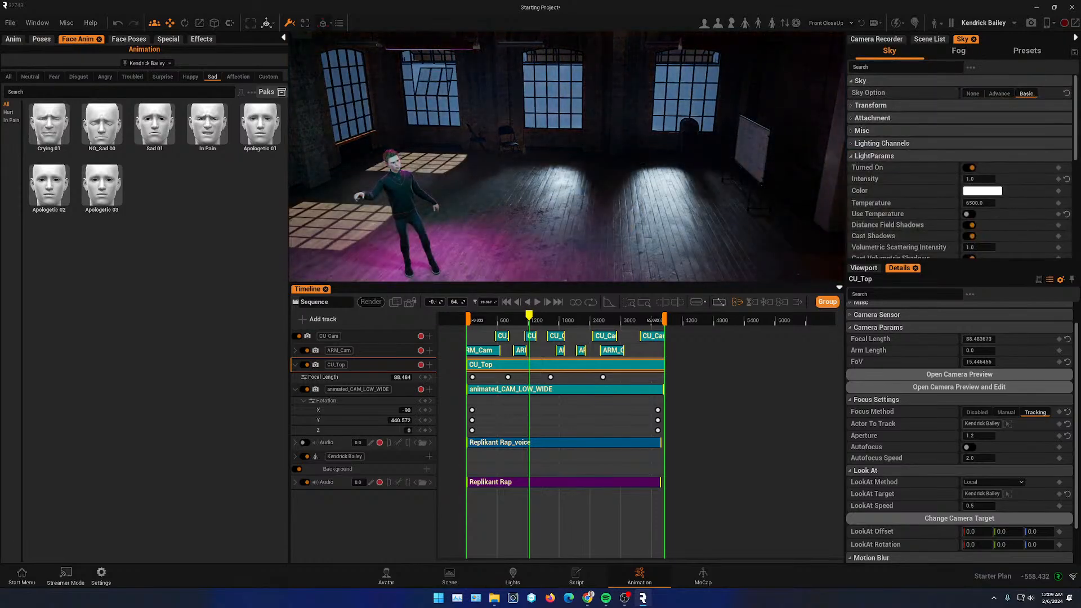
pyautogui.moveTo(567, 158); pyautogui.dragTo(440, 158, button='right')
pyautogui.click(974, 93)
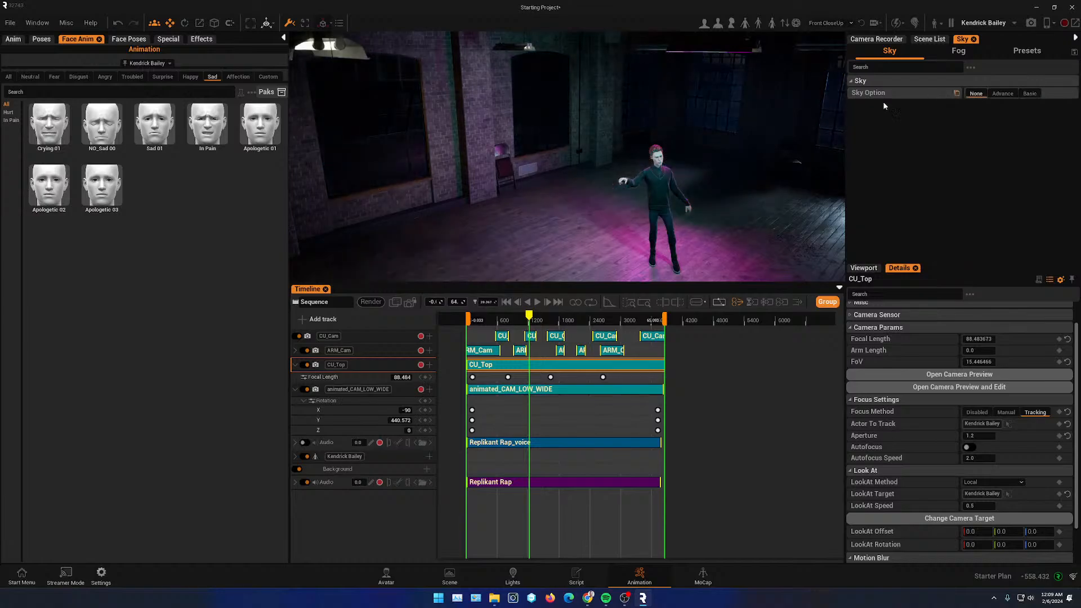
pyautogui.moveTo(568, 158); pyautogui.dragTo(681, 227, button='right')
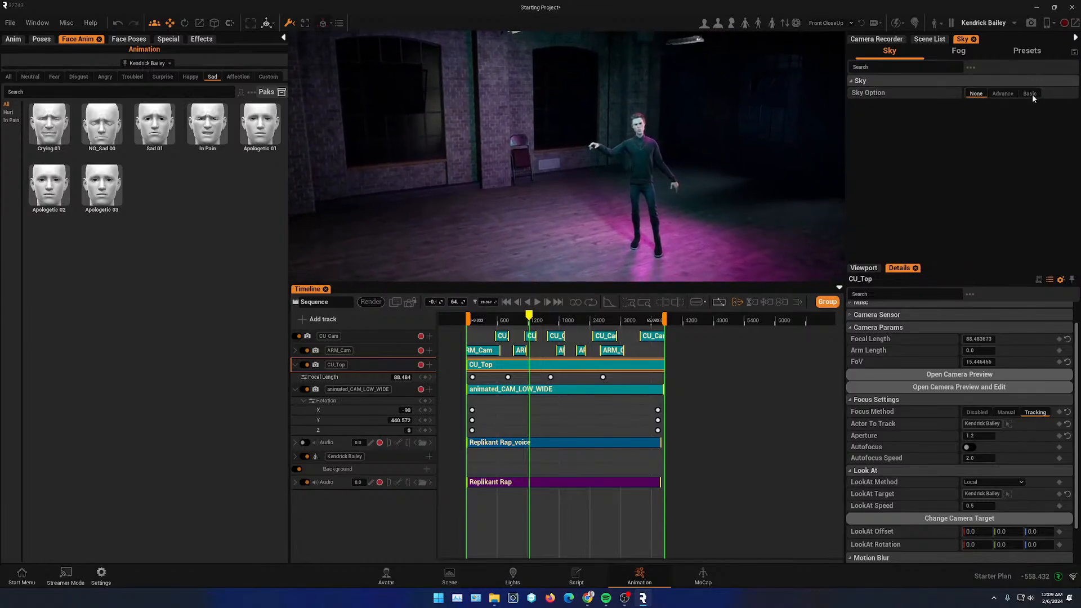
pyautogui.click(1003, 94)
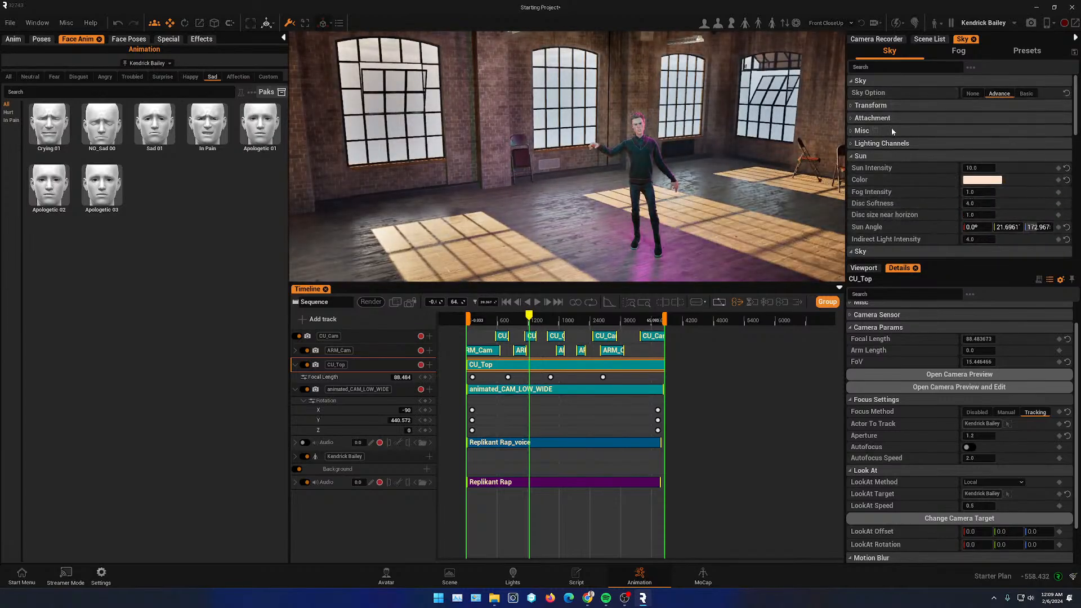
# - Open the sky presets and preview the Sunset, Low Mist, Mist and Sunny Day skies
pyautogui.click(1034, 54)
pyautogui.click(1036, 120)
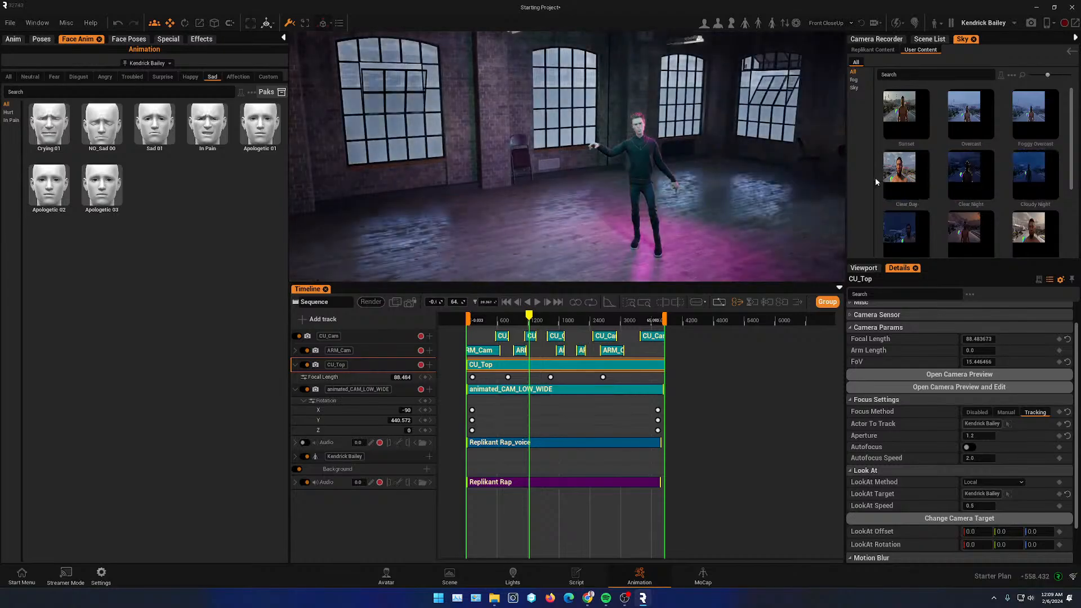
pyautogui.click(907, 114)
pyautogui.scroll(-4, 979, 200)
pyautogui.click(989, 183)
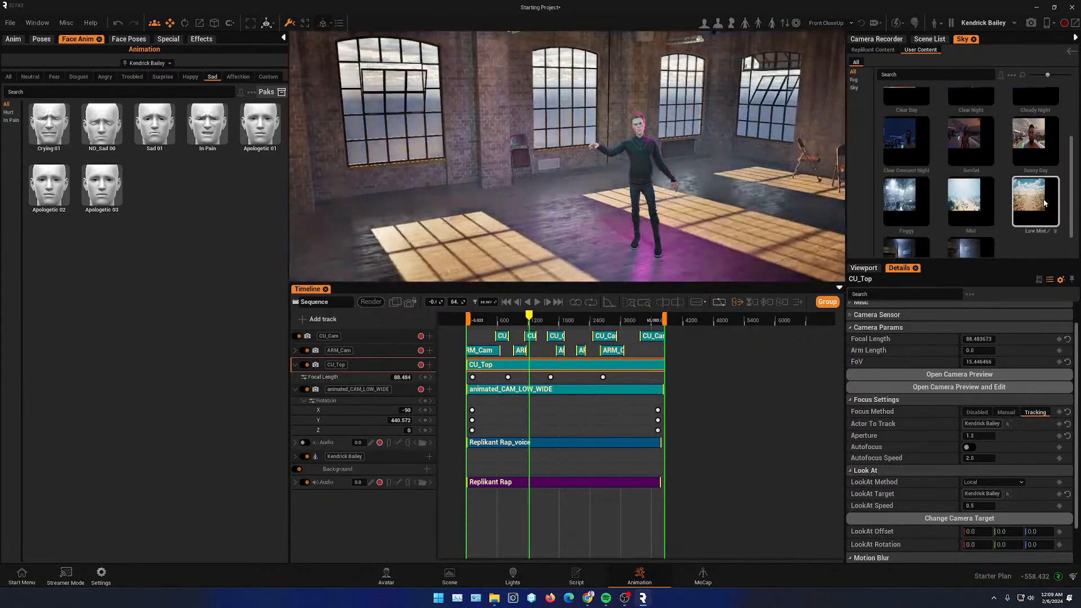
pyautogui.click(962, 186)
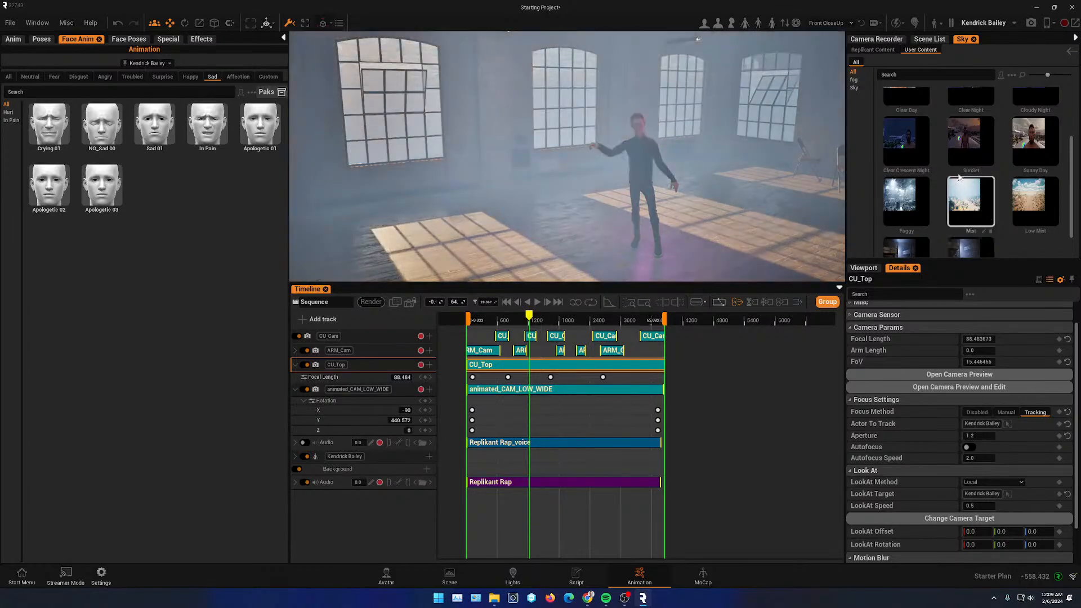
pyautogui.click(971, 141)
pyautogui.click(1035, 148)
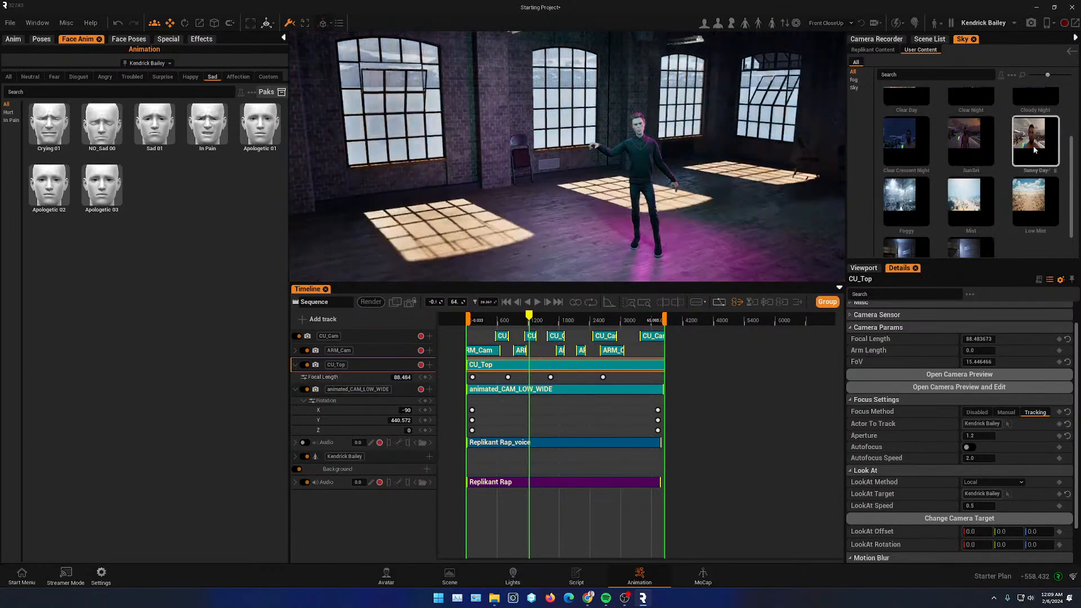
# - Apply the Low Mist sky preset to the scene
pyautogui.click(972, 141)
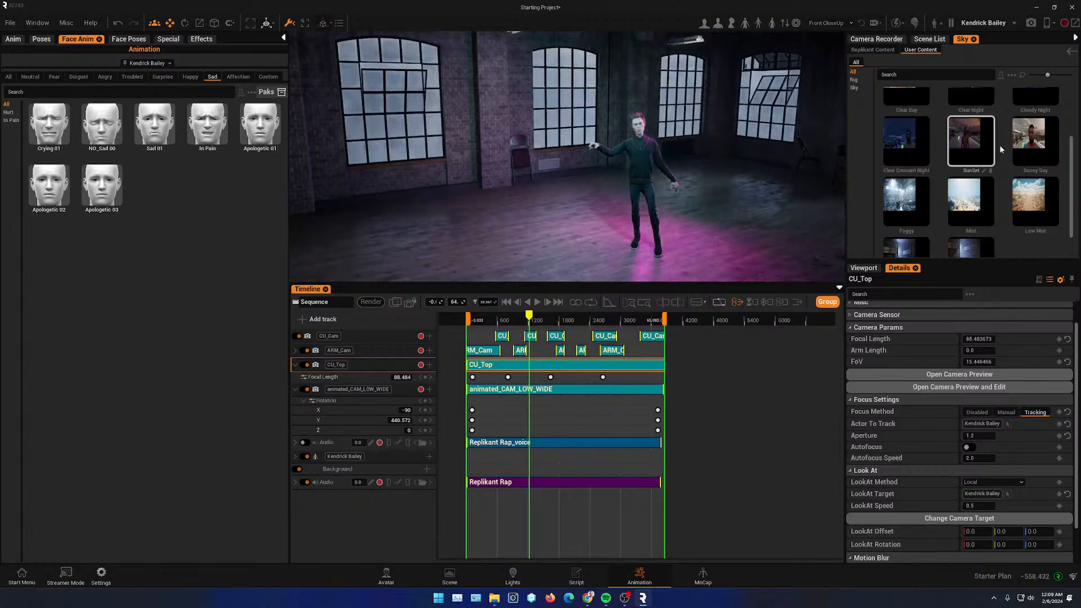
pyautogui.click(1028, 142)
pyautogui.click(1021, 193)
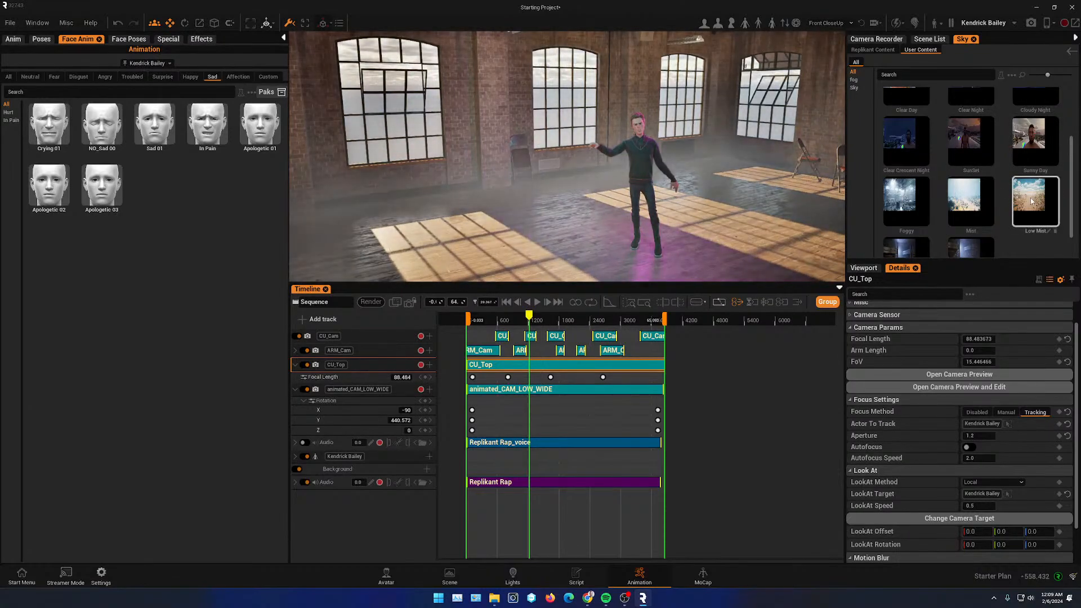
pyautogui.doubleClick(1031, 197)
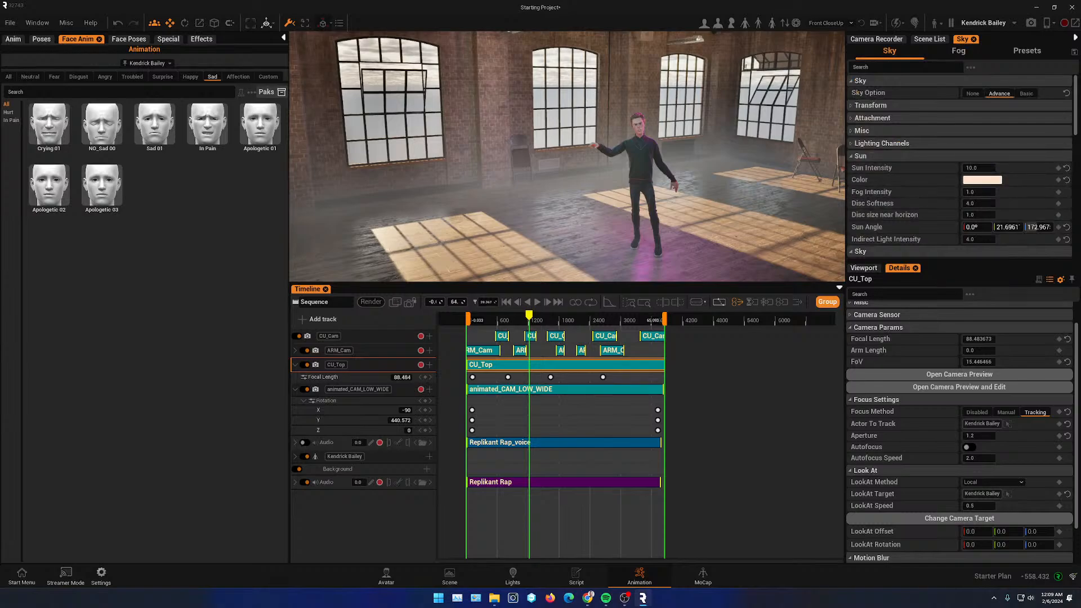
pyautogui.moveTo(567, 156); pyautogui.dragTo(648, 169, button='right')
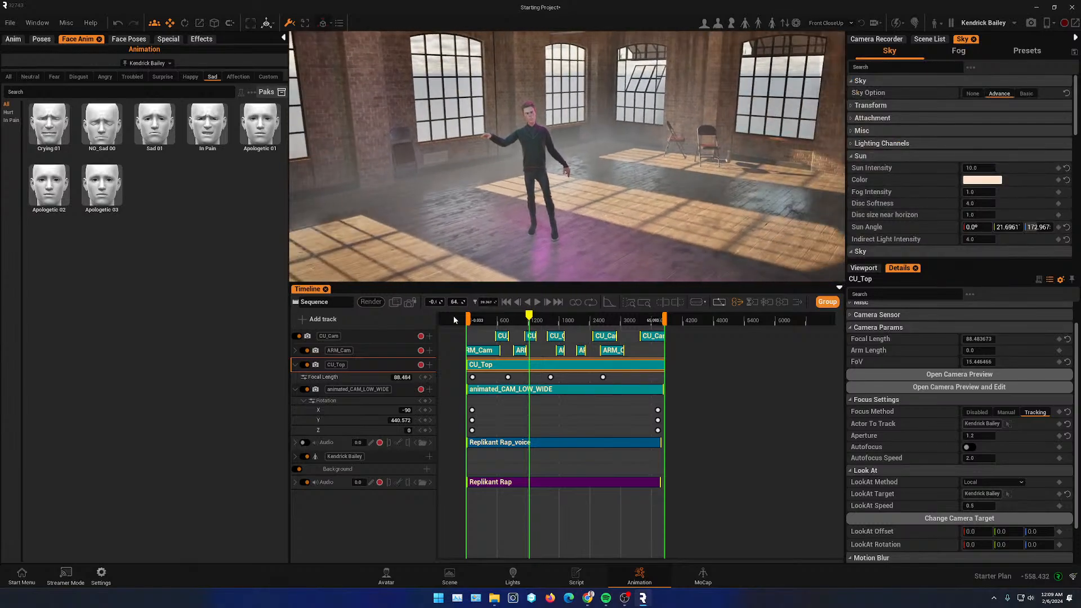
# - Key the sun angle at the start of the sequence, then set its Z angle to 0° at a later frame
pyautogui.click(506, 303)
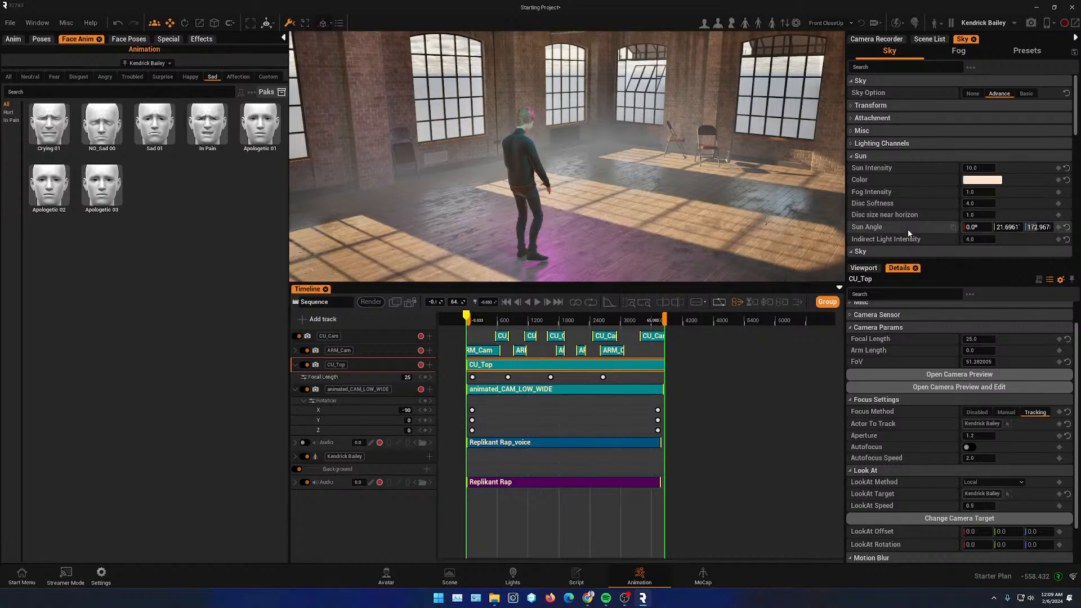
pyautogui.click(1059, 228)
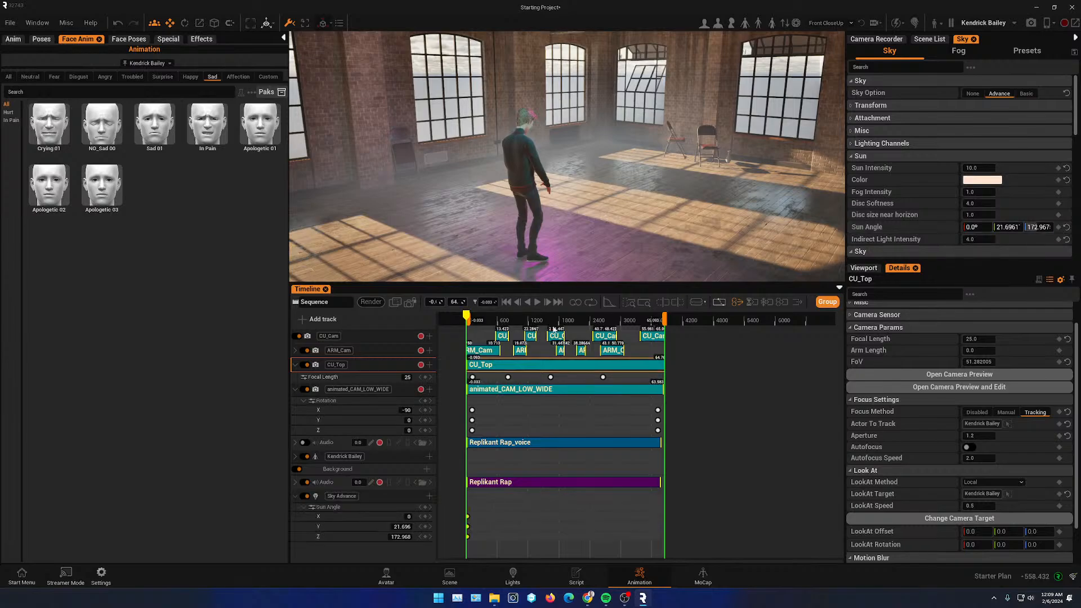
pyautogui.moveTo(489, 320); pyautogui.dragTo(537, 321)
pyautogui.moveTo(1037, 227); pyautogui.dragTo(985, 227)
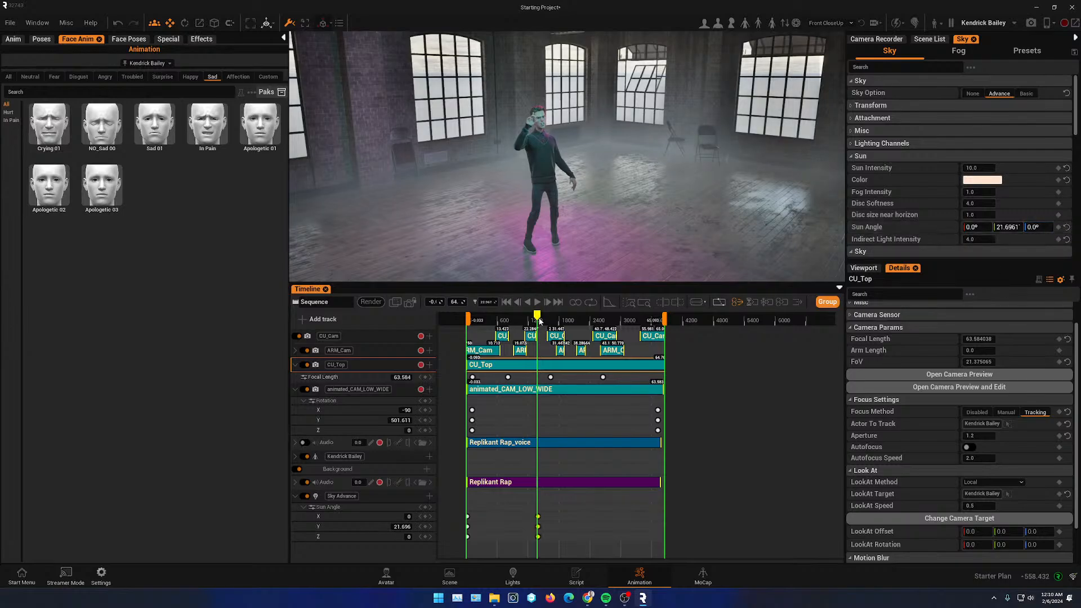
# - Key the sun angle's Z value to 273.599 further along the timeline and play back the sun animation
pyautogui.moveTo(539, 321); pyautogui.dragTo(458, 320)
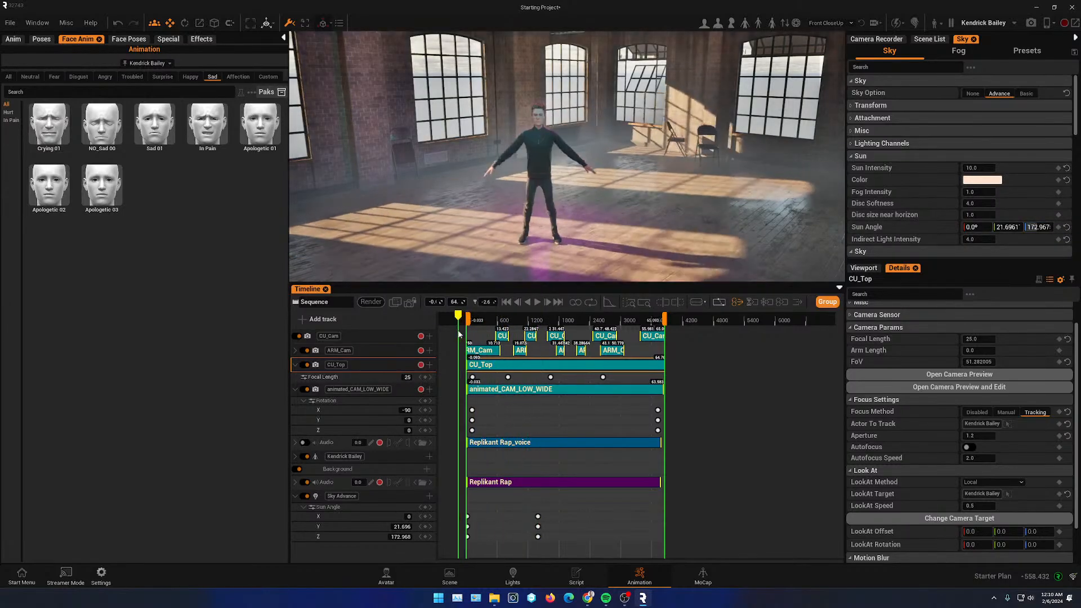
pyautogui.click(538, 303)
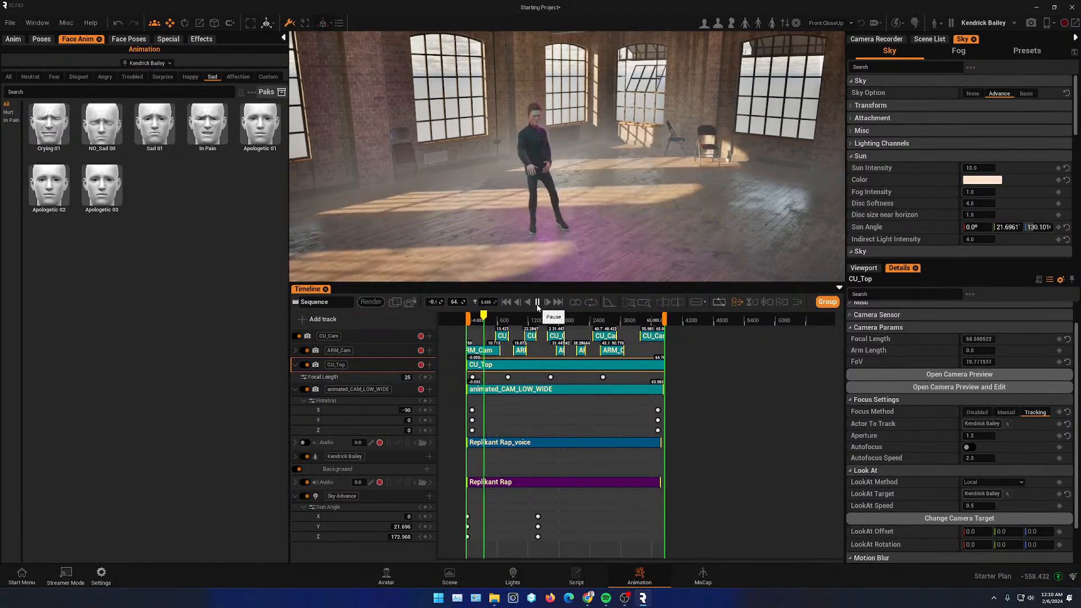
pyautogui.click(538, 305)
pyautogui.moveTo(485, 315); pyautogui.dragTo(610, 329)
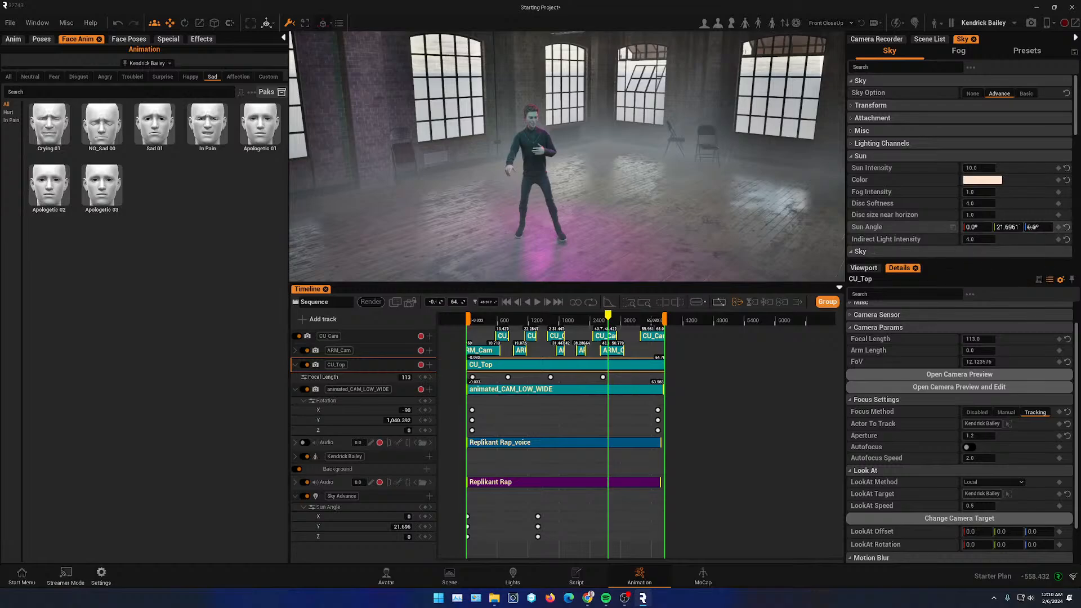
pyautogui.moveTo(1032, 227); pyautogui.dragTo(1046, 227)
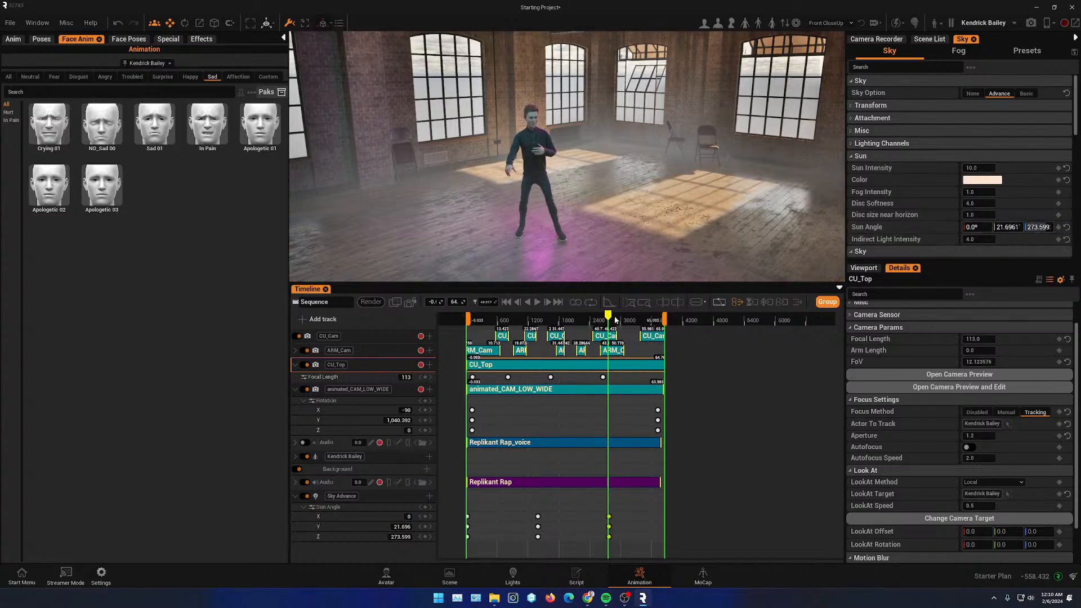
pyautogui.moveTo(609, 316); pyautogui.dragTo(472, 317)
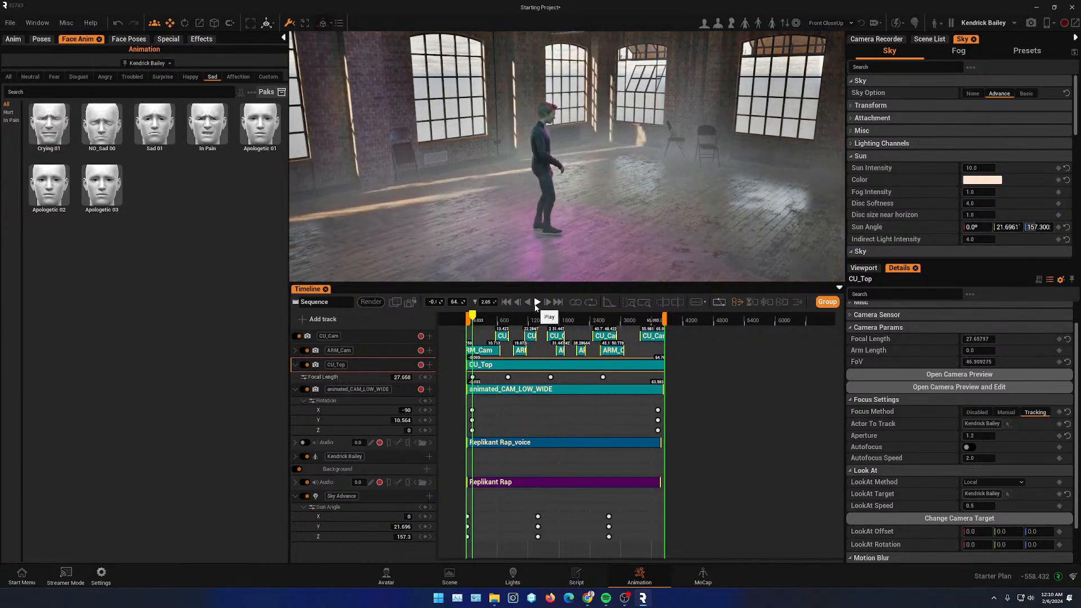
pyautogui.click(537, 302)
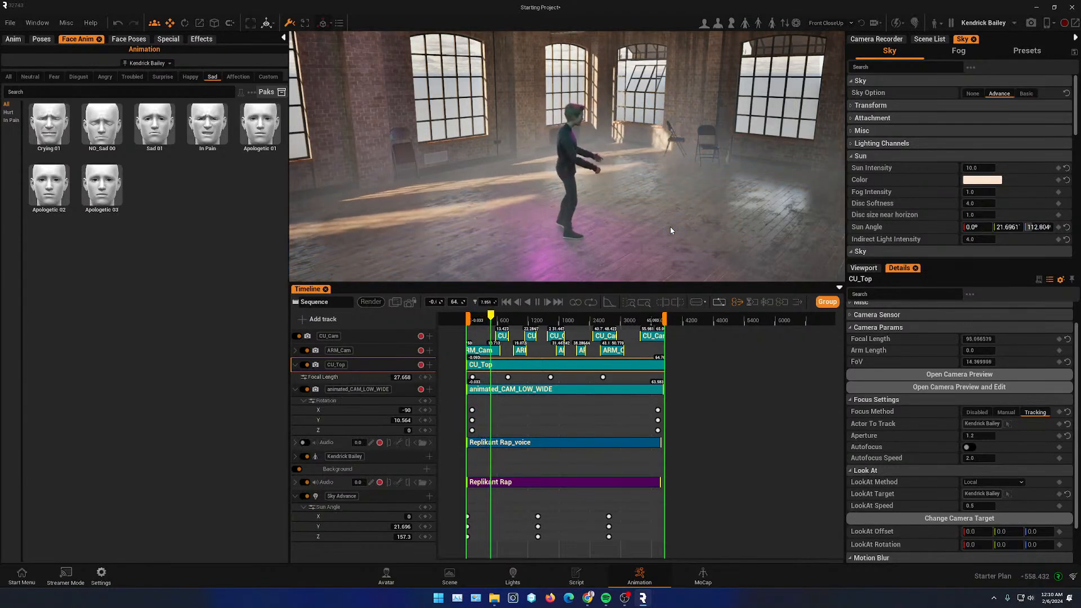
pyautogui.click(538, 303)
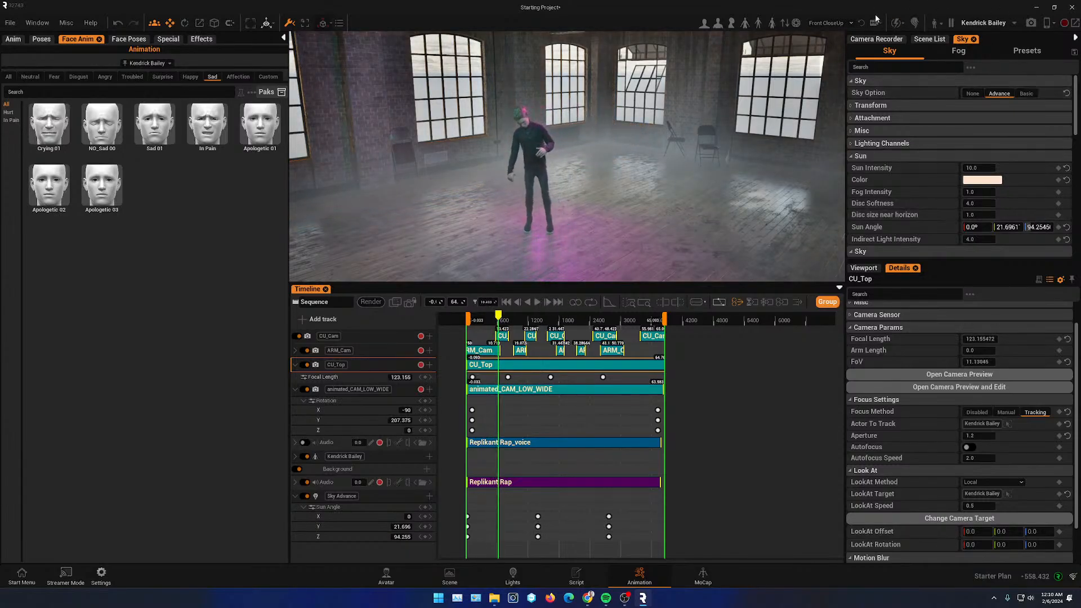
# - Select the M12 Neon Dream light rig and raise it to a height of about 1.9
pyautogui.click(930, 40)
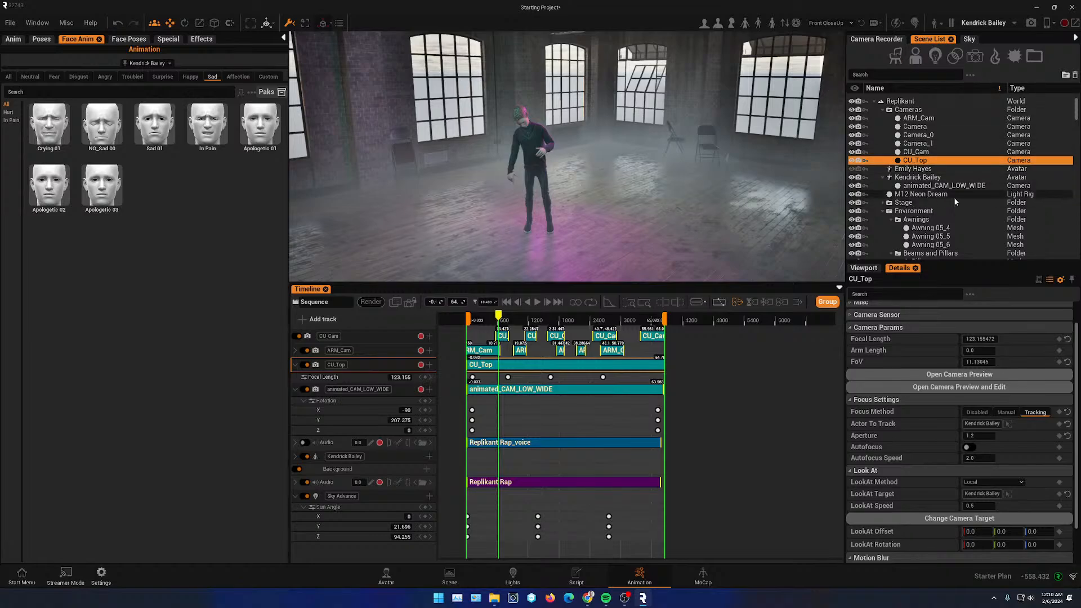
pyautogui.click(920, 195)
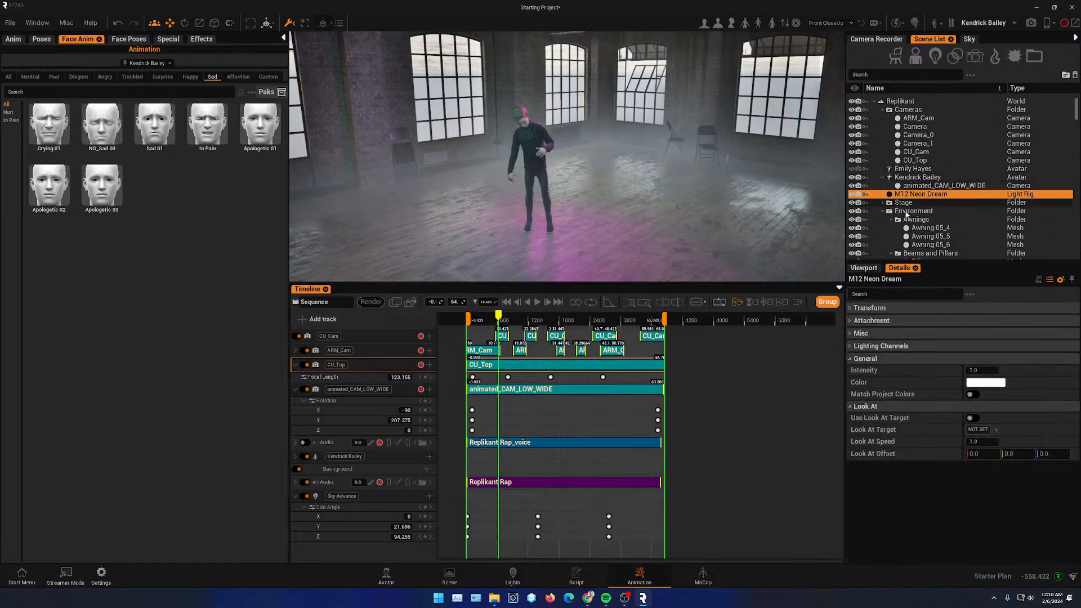
pyautogui.moveTo(588, 202); pyautogui.dragTo(433, 176, button='middle')
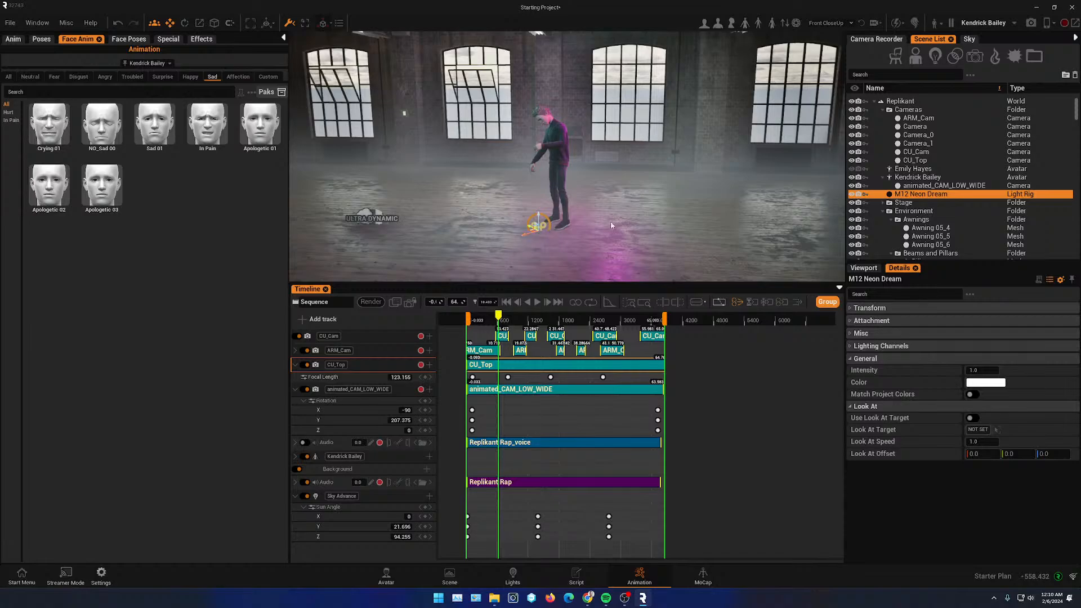
pyautogui.click(853, 309)
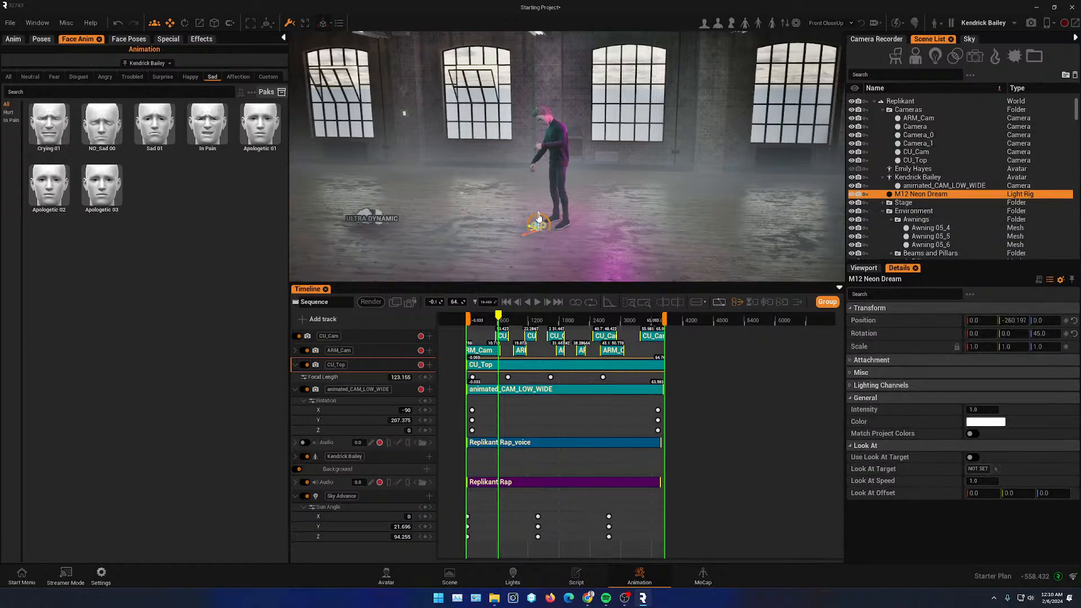
pyautogui.moveTo(541, 219); pyautogui.dragTo(548, 203)
pyautogui.moveTo(548, 204); pyautogui.dragTo(622, 234, button='right')
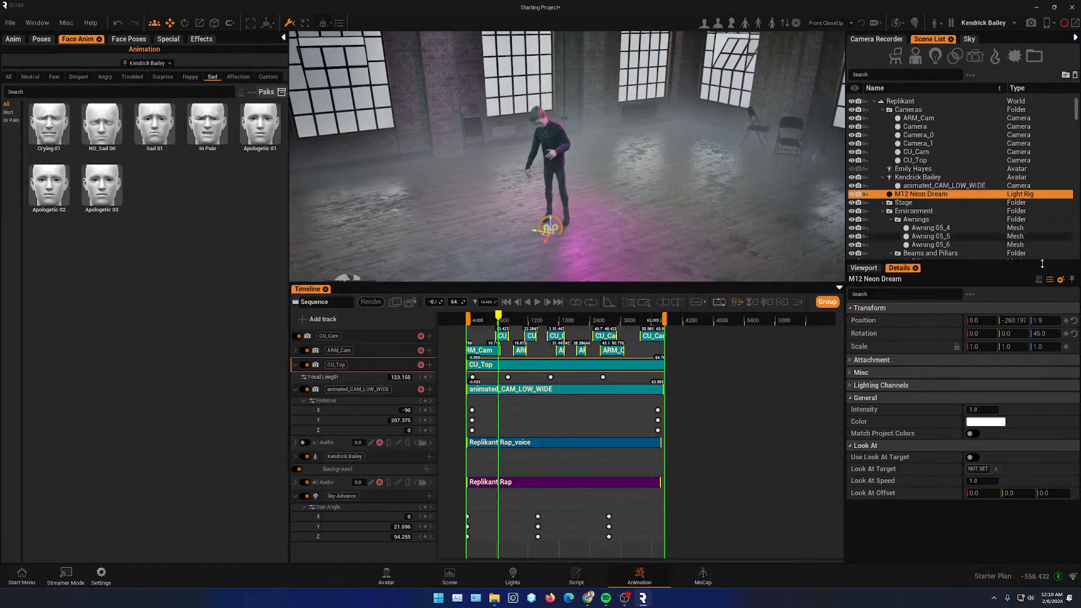
# - Set the M12 Neon Dream light rig's intensity to 1.4
pyautogui.click(520, 583)
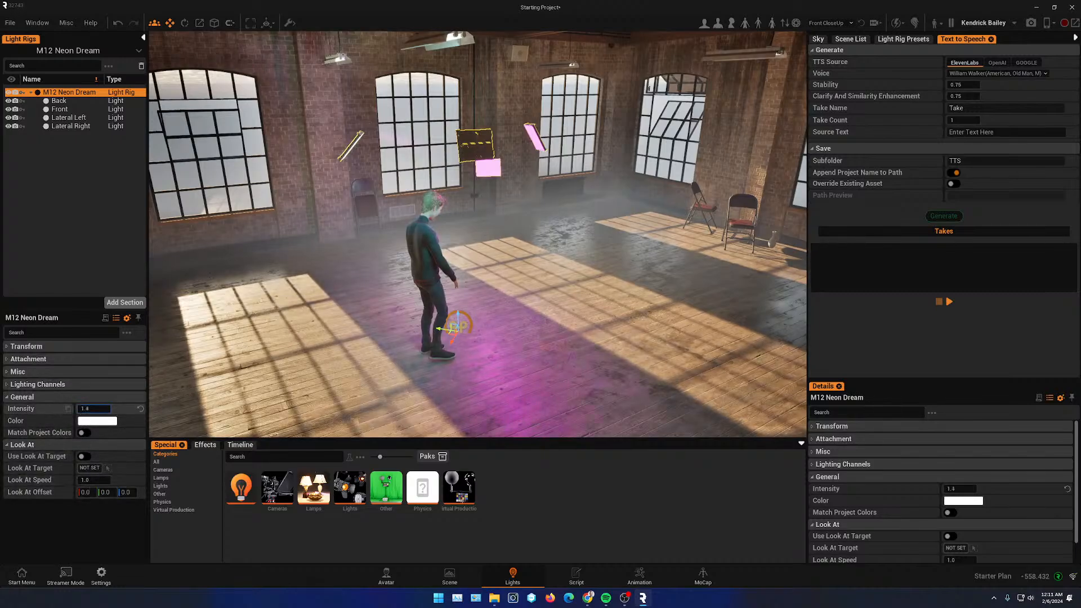
pyautogui.moveTo(94, 409); pyautogui.dragTo(90, 409)
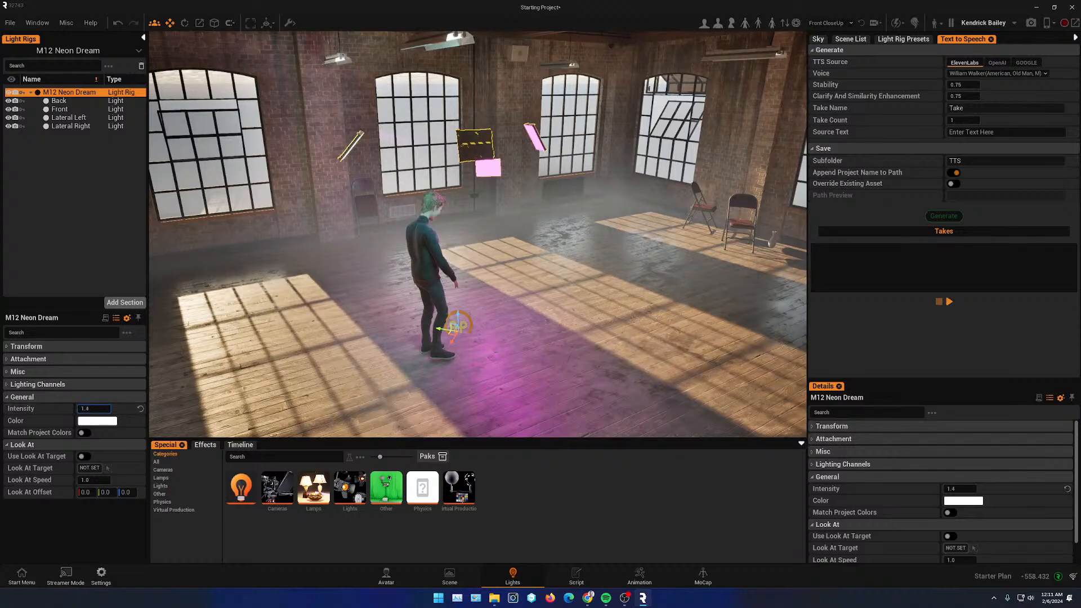
pyautogui.click(640, 576)
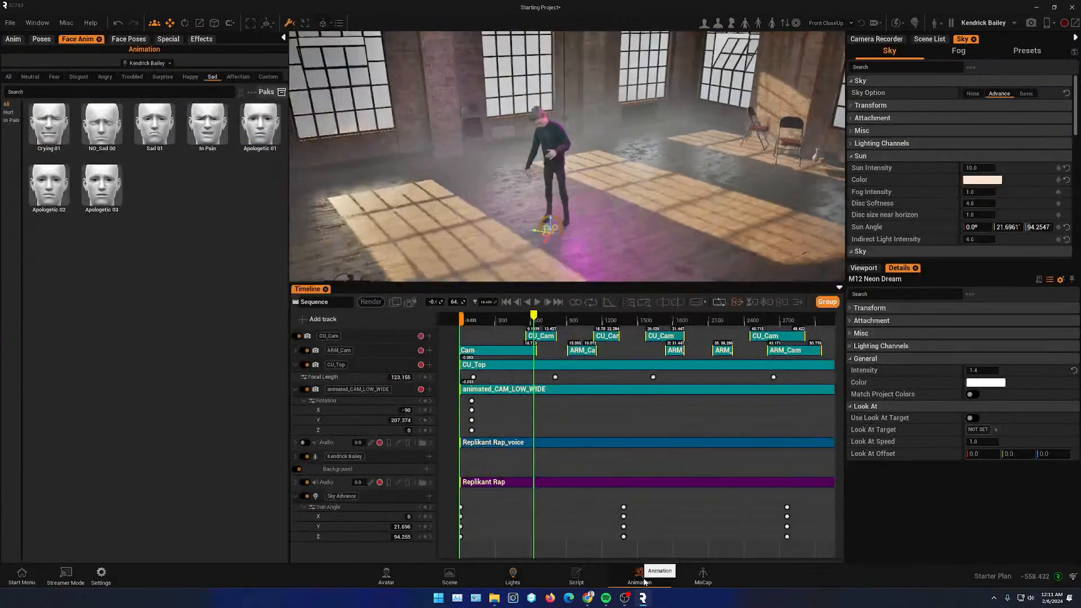
# - Add a timeline track for the M12 Neon Dream light rig and move it to the top of the track list
pyautogui.click(506, 303)
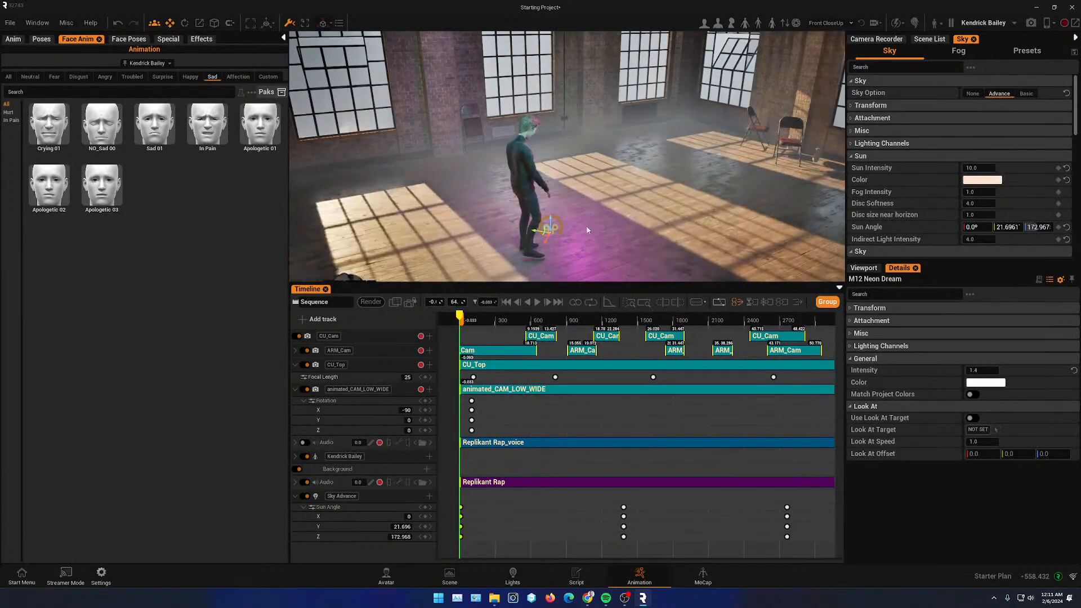
pyautogui.click(928, 40)
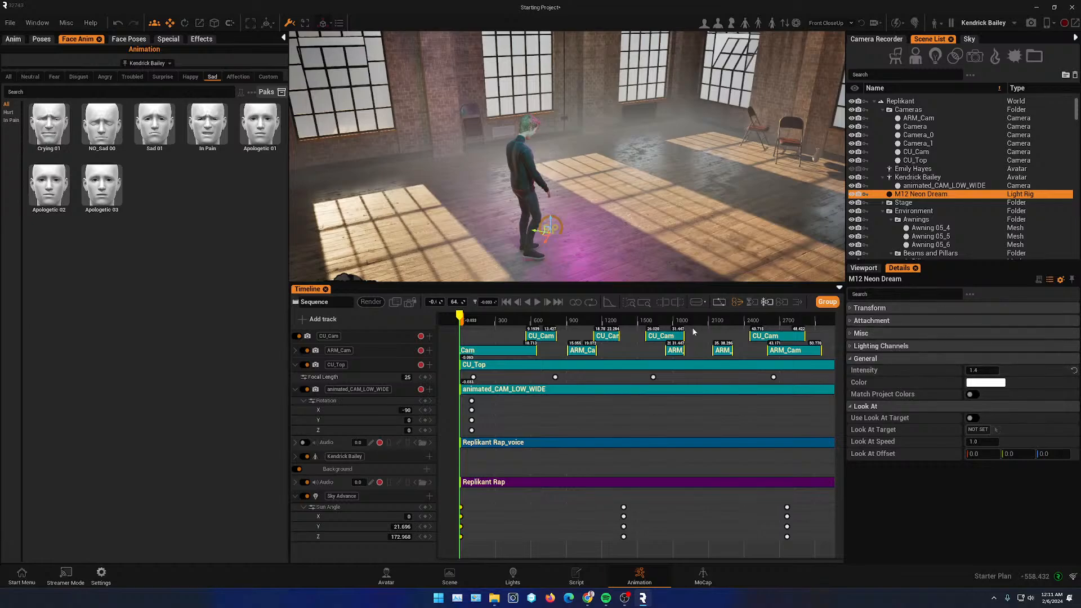
pyautogui.click(307, 320)
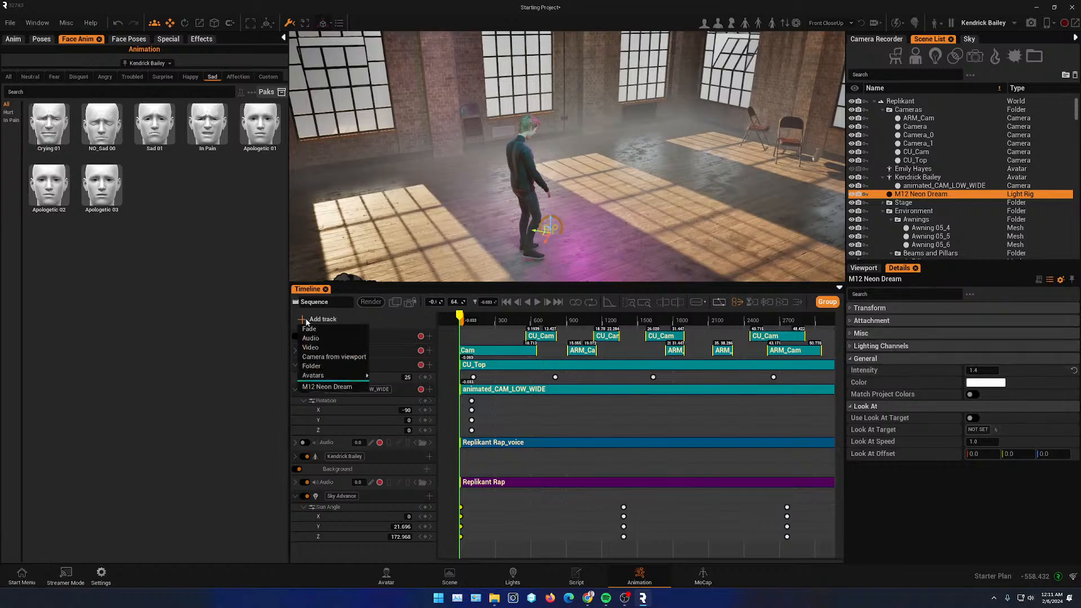
pyautogui.click(338, 386)
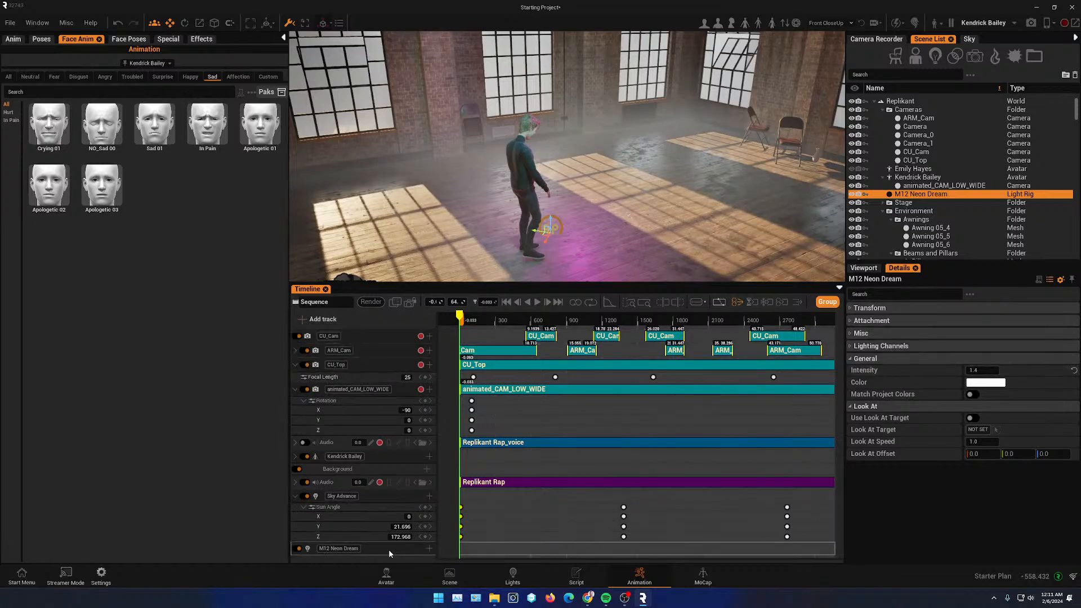
pyautogui.moveTo(396, 438); pyautogui.dragTo(377, 333)
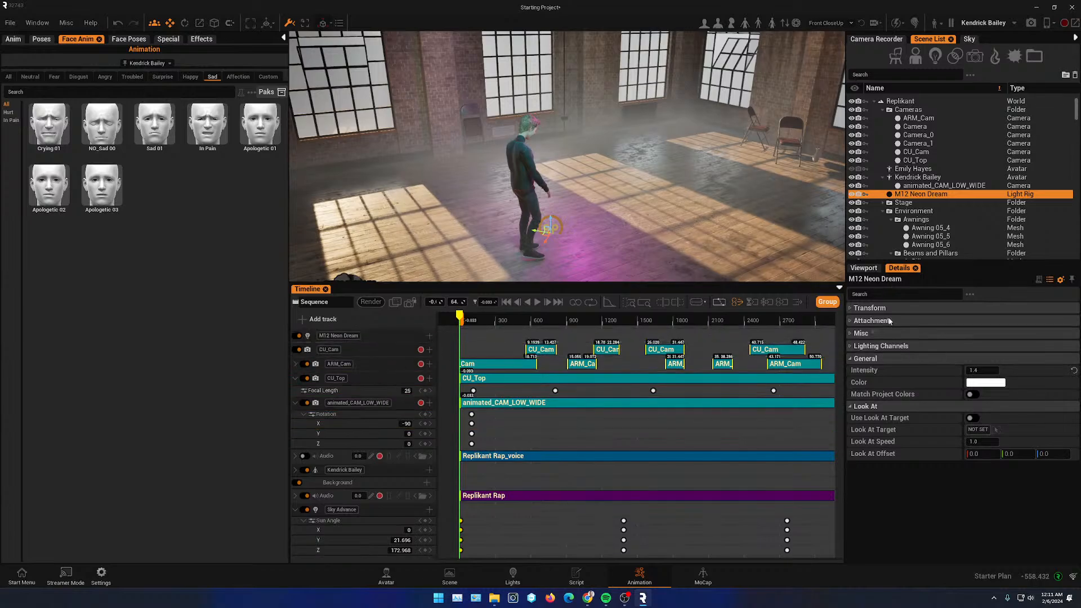
# - Key the light rig's rotation at the start, set its Z rotation to -95305.3 at the sequence end, and play it back
pyautogui.click(851, 309)
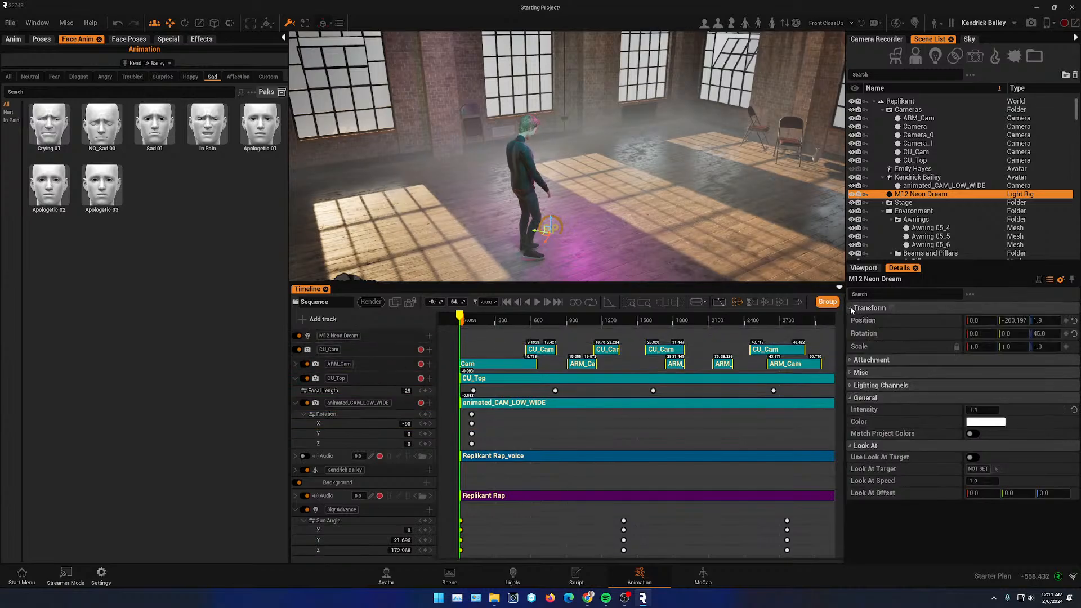
pyautogui.click(1066, 333)
pyautogui.moveTo(501, 319); pyautogui.dragTo(823, 352)
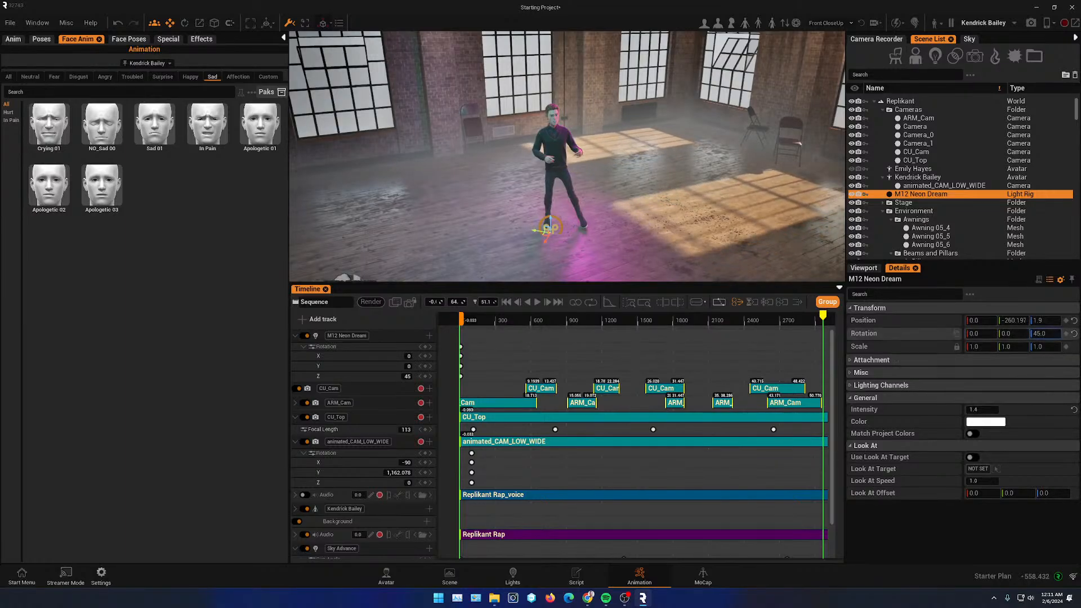
pyautogui.moveTo(1046, 334); pyautogui.dragTo(1046, 333)
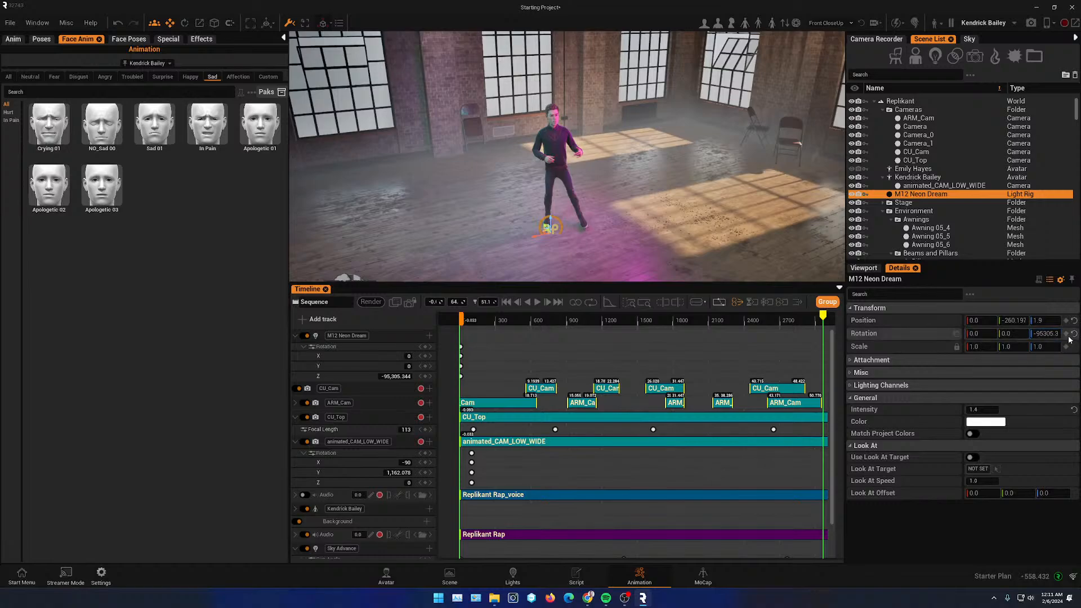
pyautogui.moveTo(811, 313); pyautogui.dragTo(491, 334)
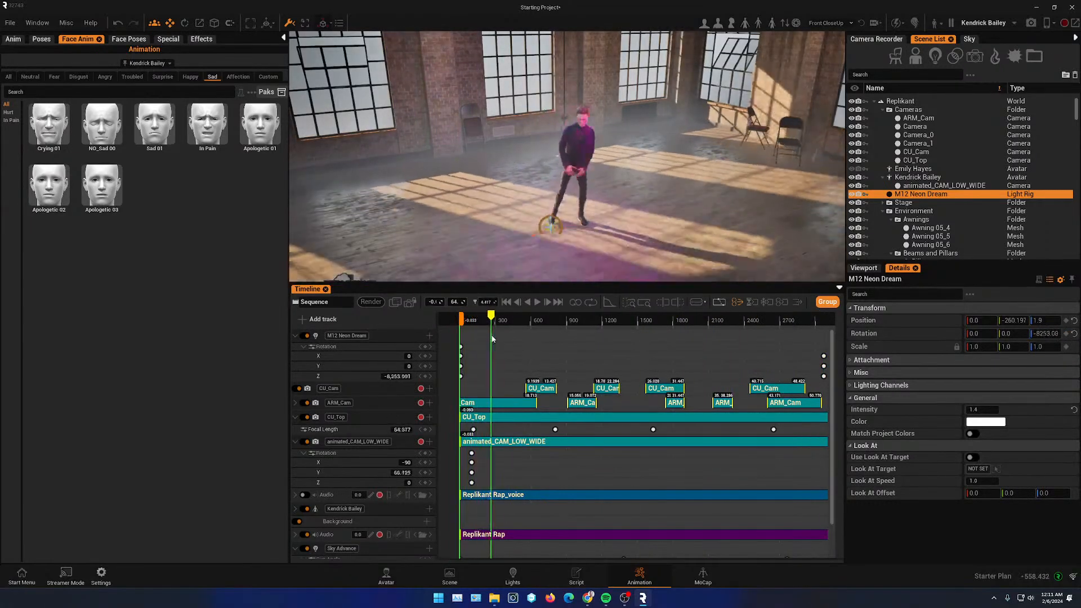
pyautogui.click(538, 303)
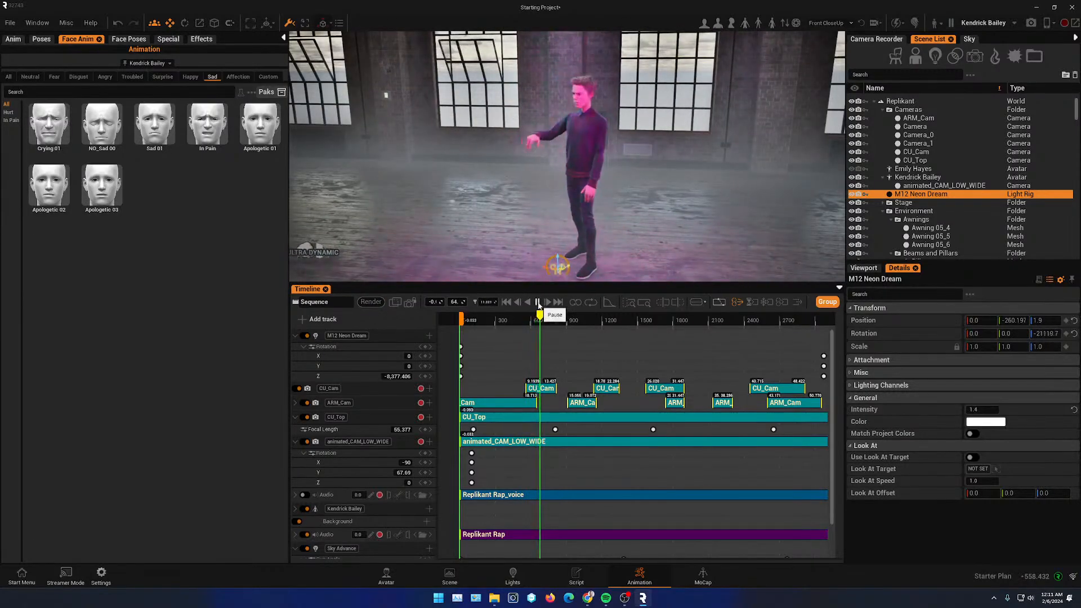
pyautogui.press('space')
# - Select Kendrick Bailey and apply a long, shoulder-length Groom hairstyle to him in the avatar editor
pyautogui.click(591, 146)
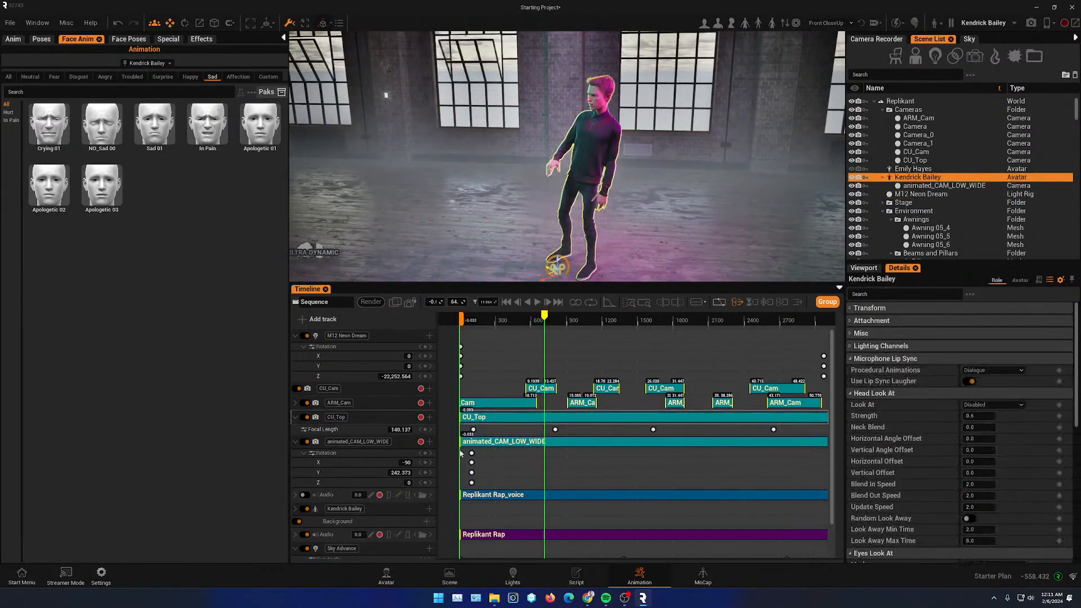
pyautogui.click(386, 577)
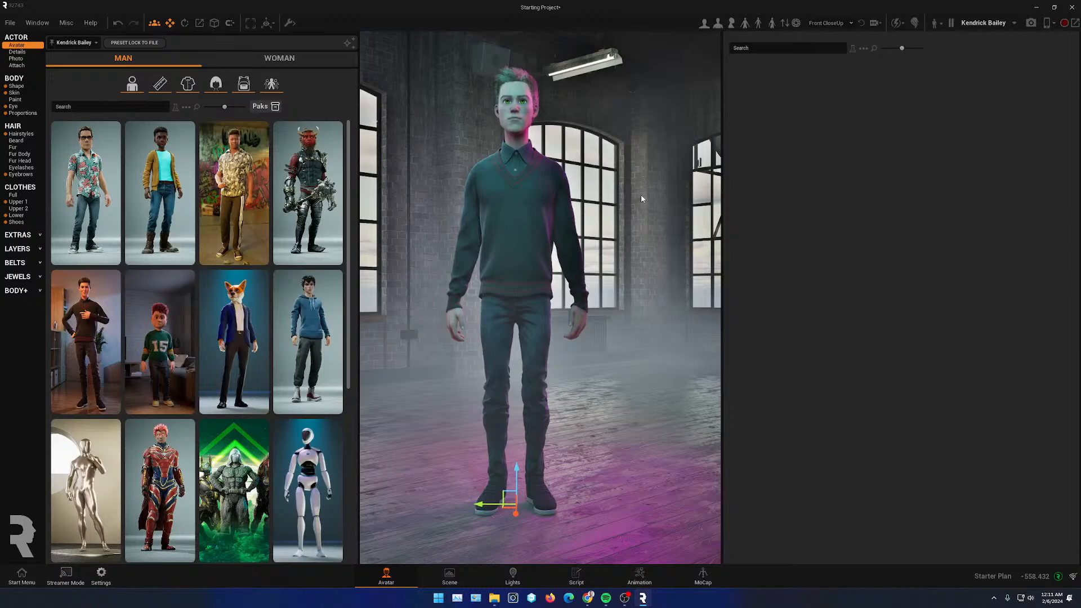
pyautogui.scroll(-4, 455, 272)
pyautogui.moveTo(455, 272); pyautogui.dragTo(484, 279, button='right')
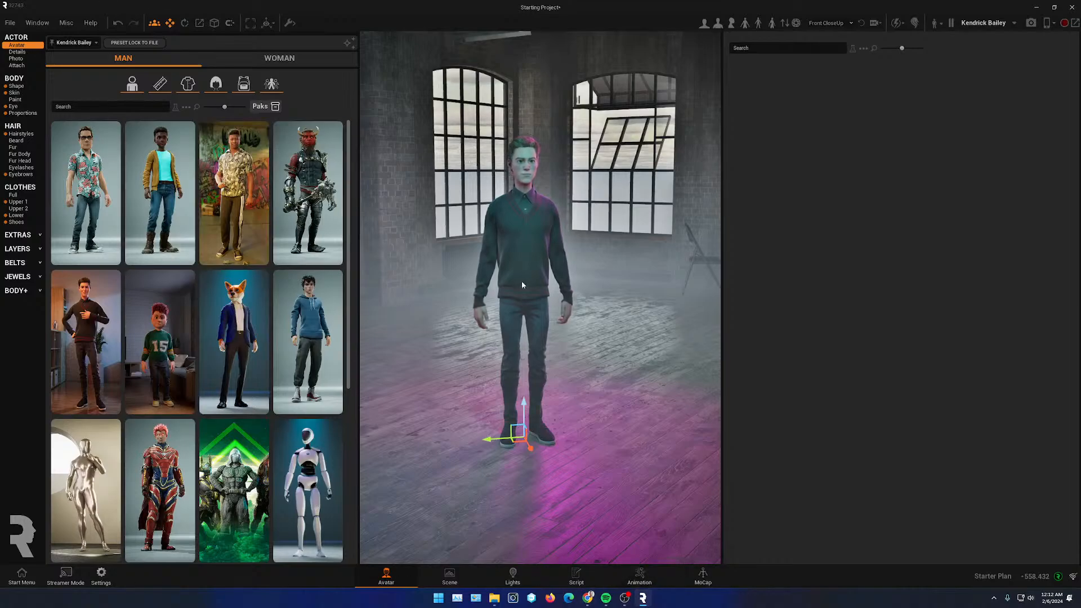
pyautogui.click(26, 134)
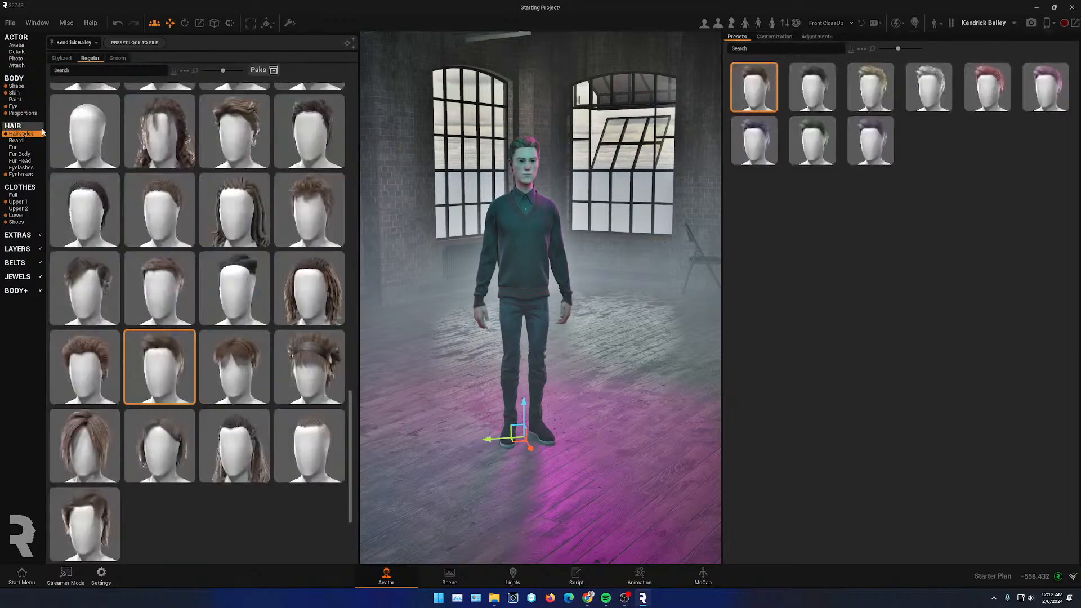
pyautogui.click(117, 58)
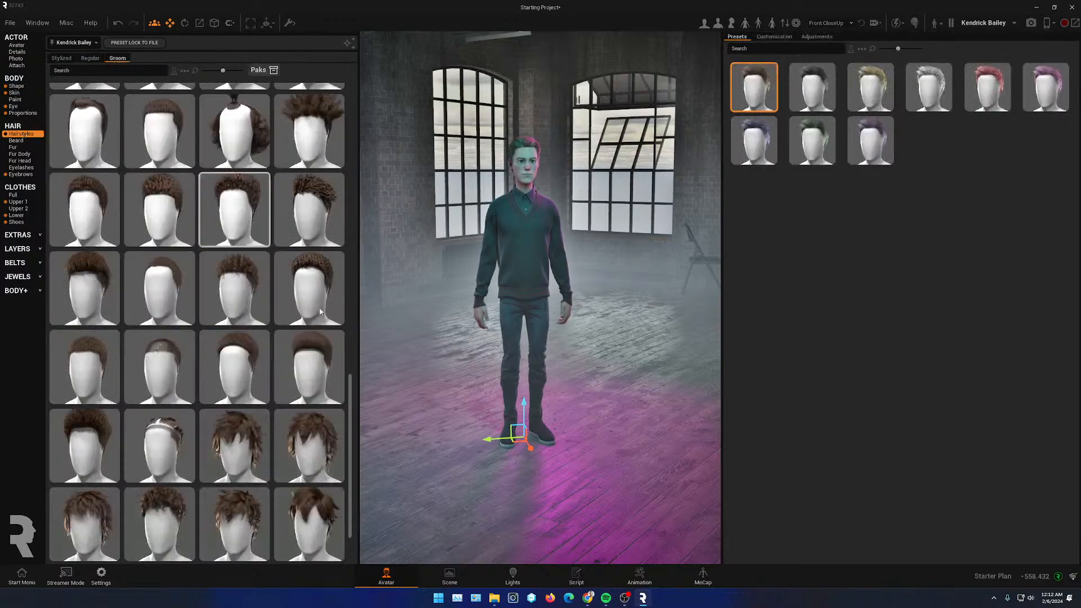
pyautogui.scroll(10, 130, 438)
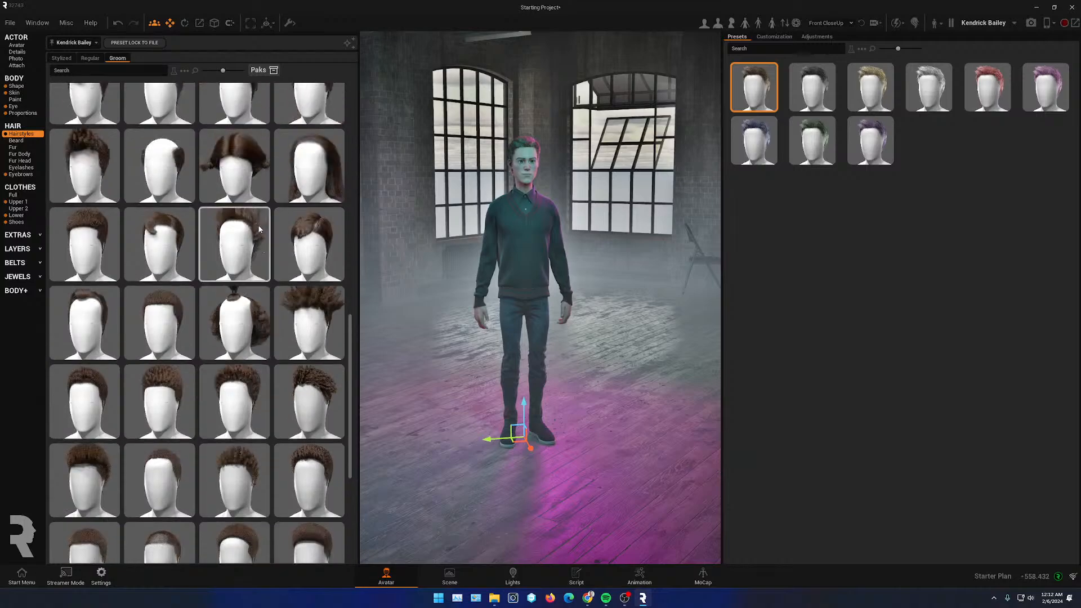
pyautogui.click(317, 310)
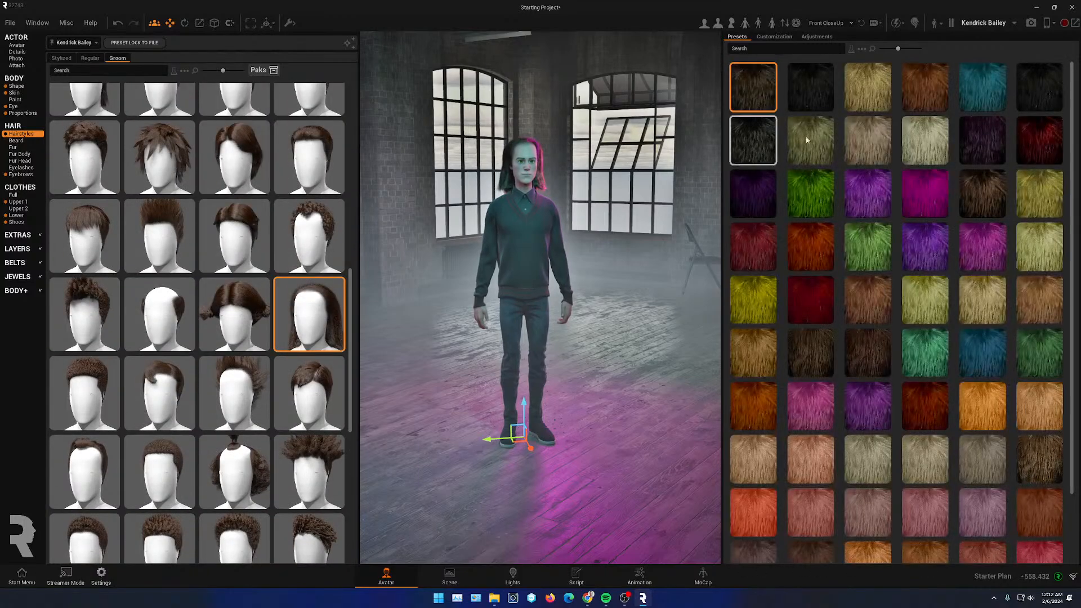
# - Enable simulation for Kendrick Bailey's Groom hairstyle in its adjustment settings
pyautogui.click(815, 37)
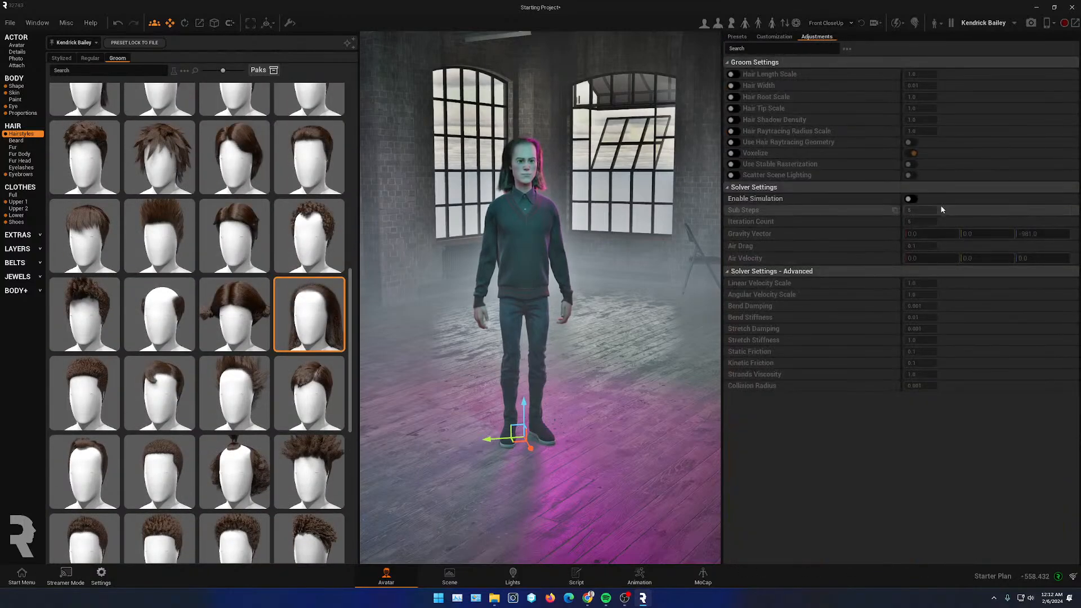
pyautogui.click(911, 199)
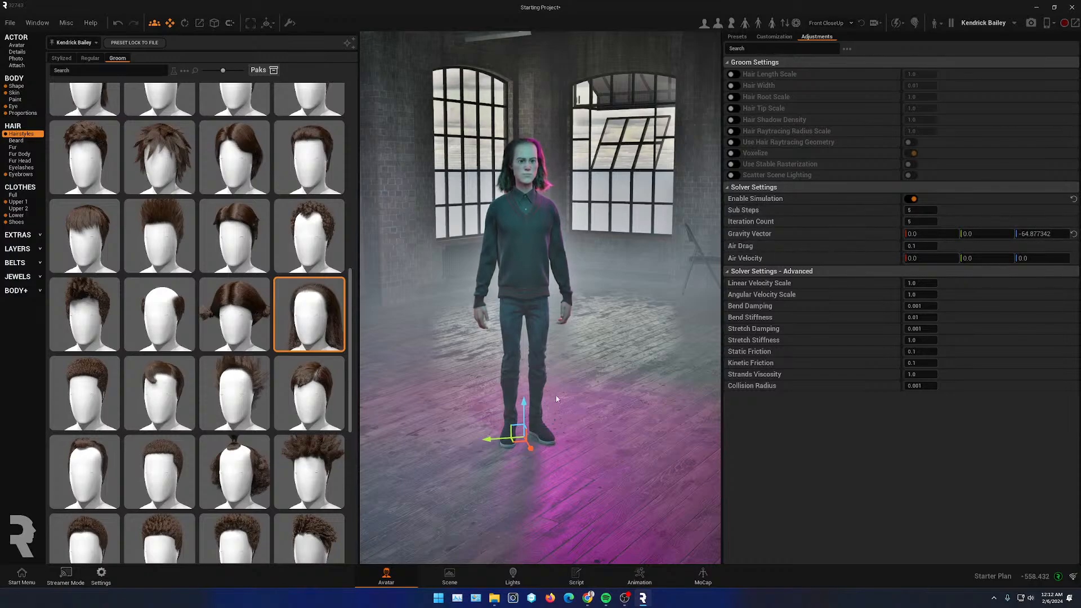
# - Play back the animation from near the start, toggling full-screen view, to review the simulated hair
pyautogui.click(639, 582)
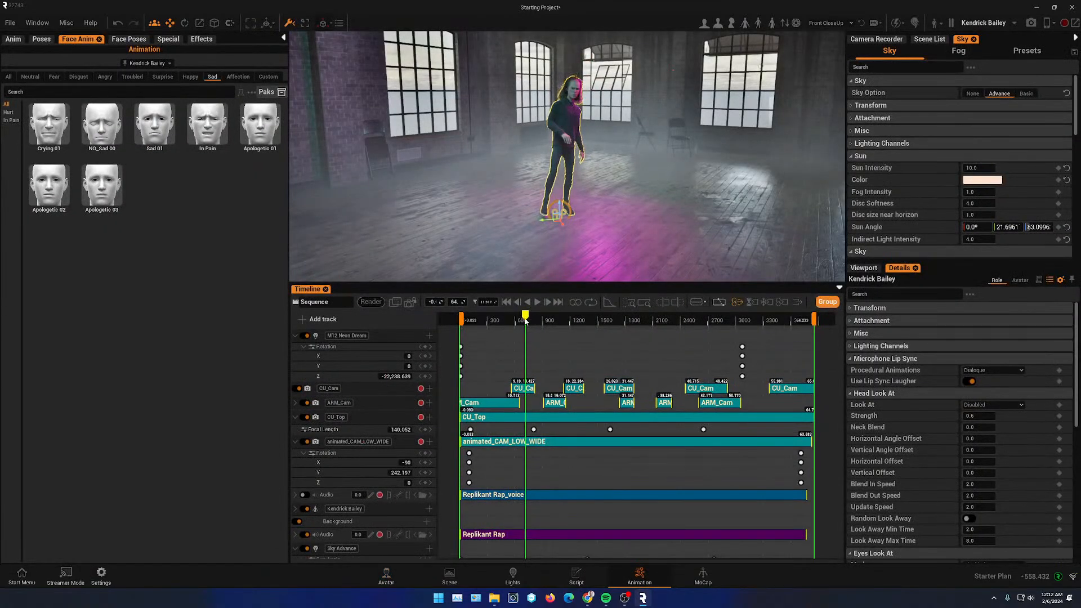
pyautogui.moveTo(524, 320); pyautogui.dragTo(476, 319)
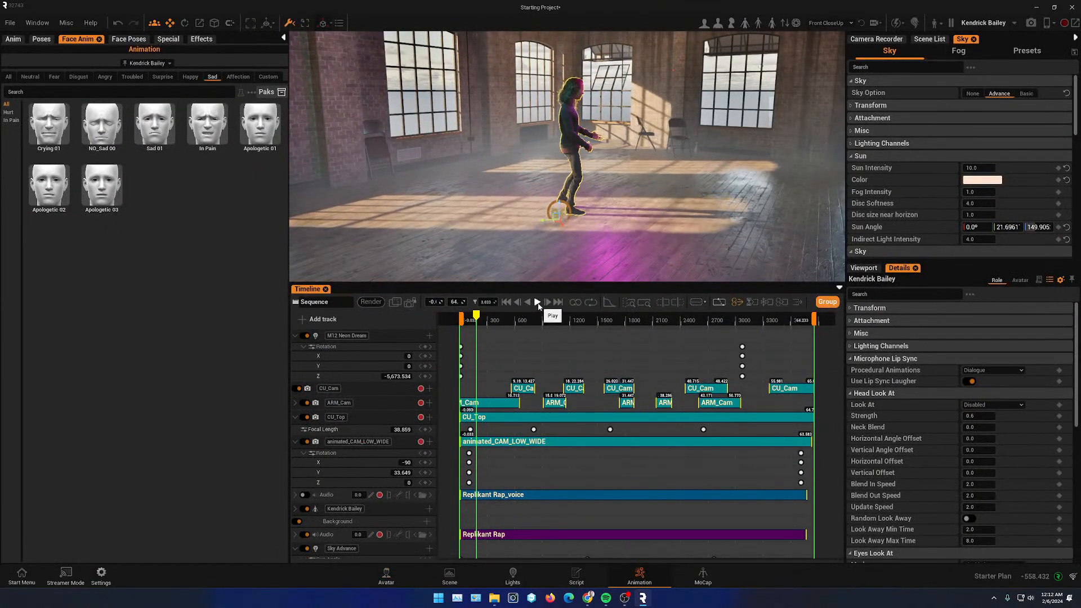
pyautogui.click(537, 304)
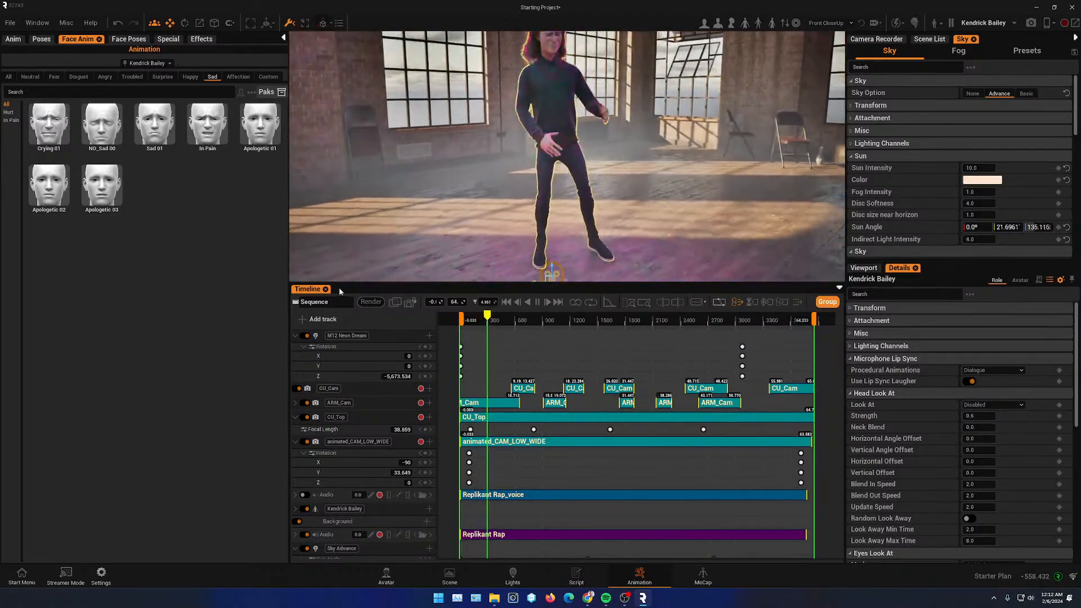
pyautogui.click(410, 302)
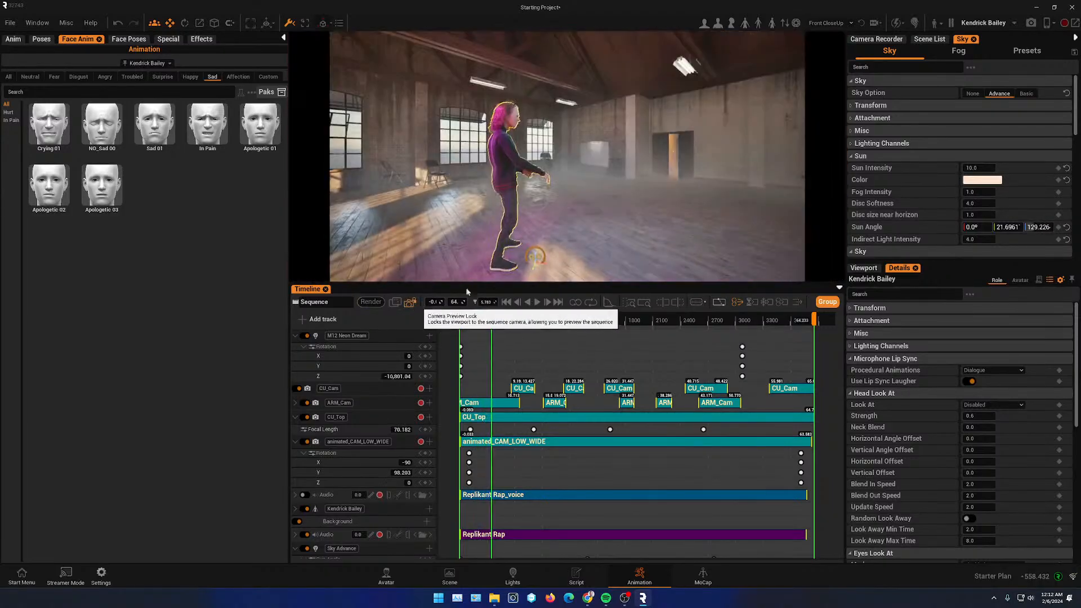
pyautogui.click(537, 303)
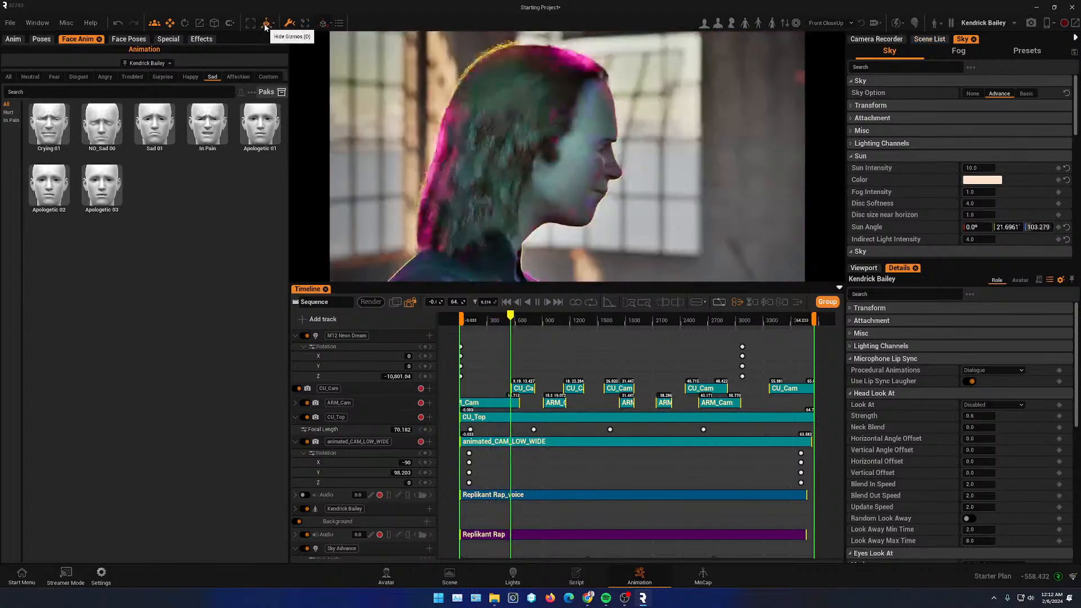
pyautogui.press('Tab')
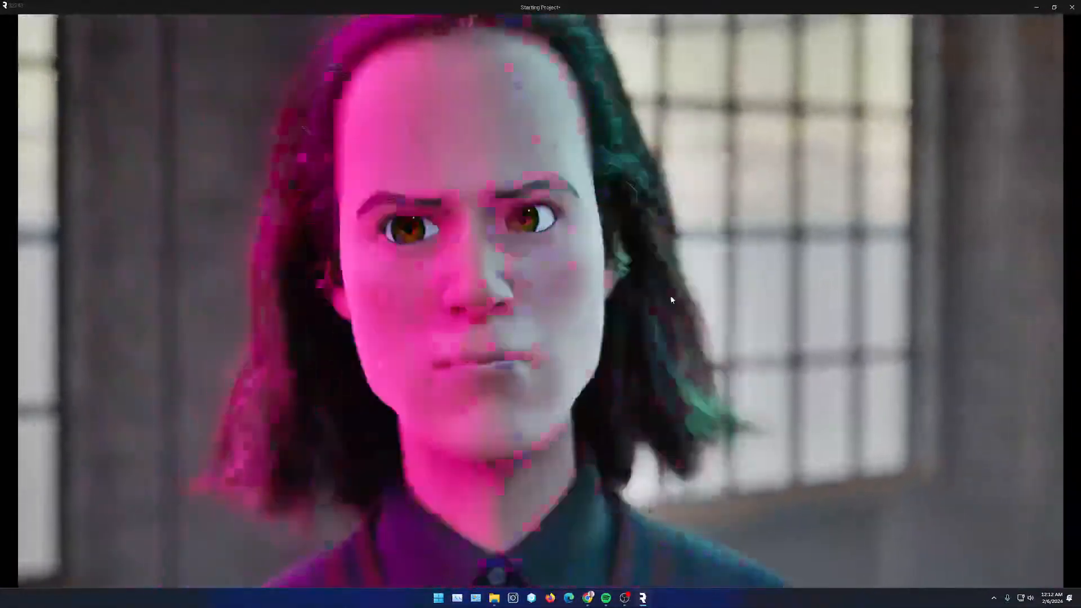
pyautogui.press('Tab')
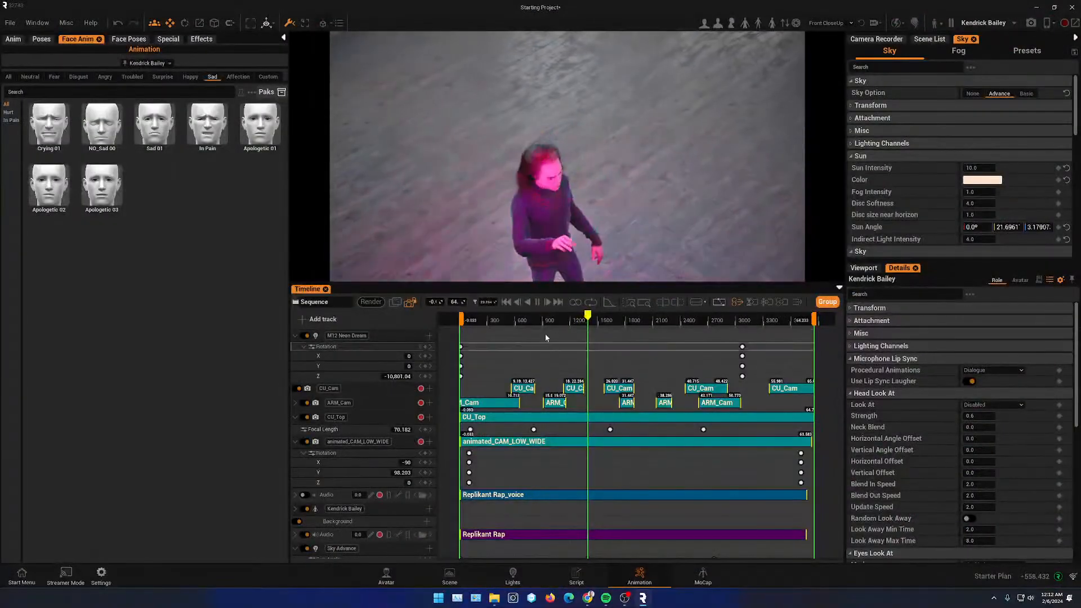
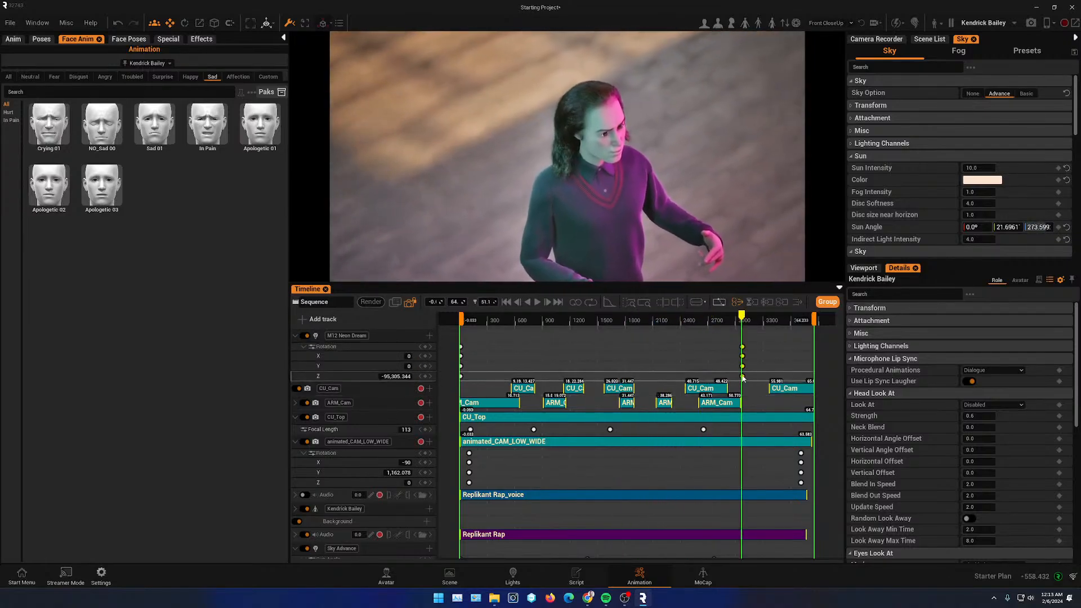
# - Set the light rig's Z rotation to -40 at the sequence-end key
pyautogui.click(395, 377)
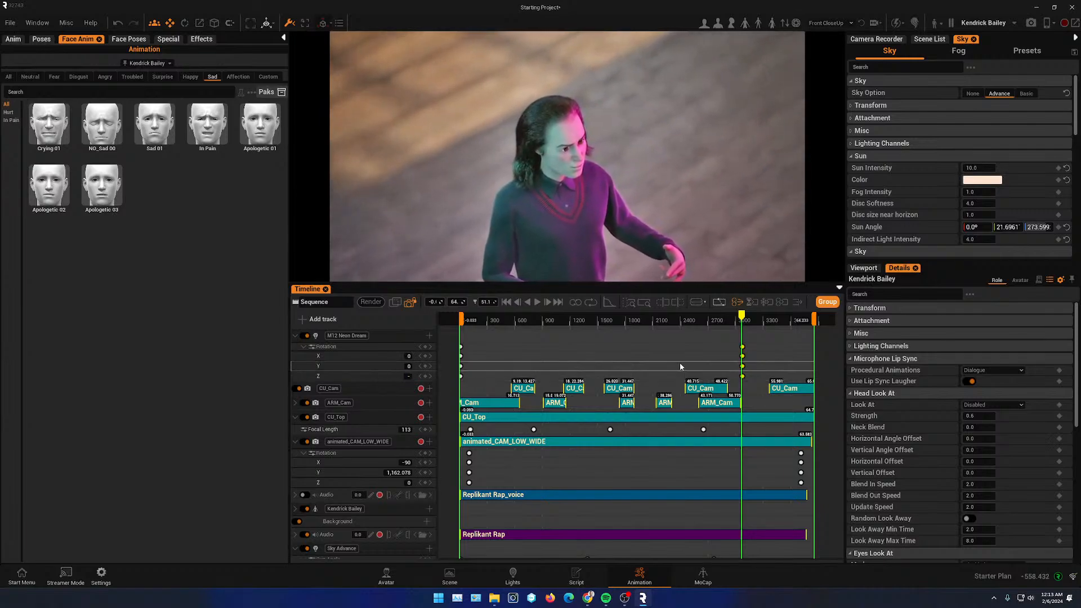
pyautogui.write('-40')
pyautogui.press('Return')
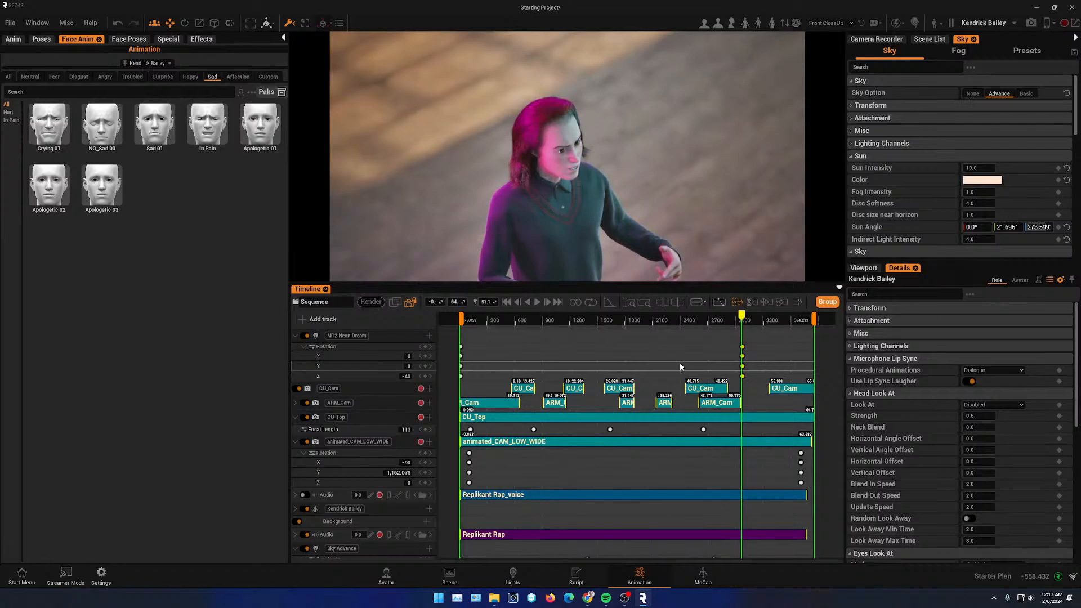
# - Scrub and play back the sequence from near the start to review the new light rotation
pyautogui.click(639, 320)
pyautogui.moveTo(629, 321); pyautogui.dragTo(592, 319)
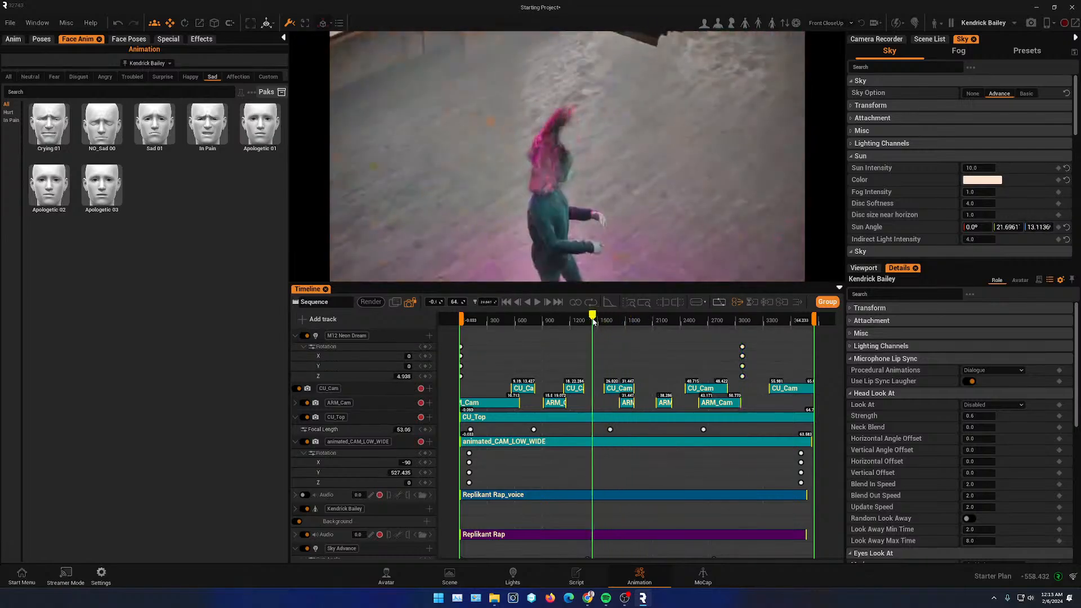
pyautogui.click(535, 302)
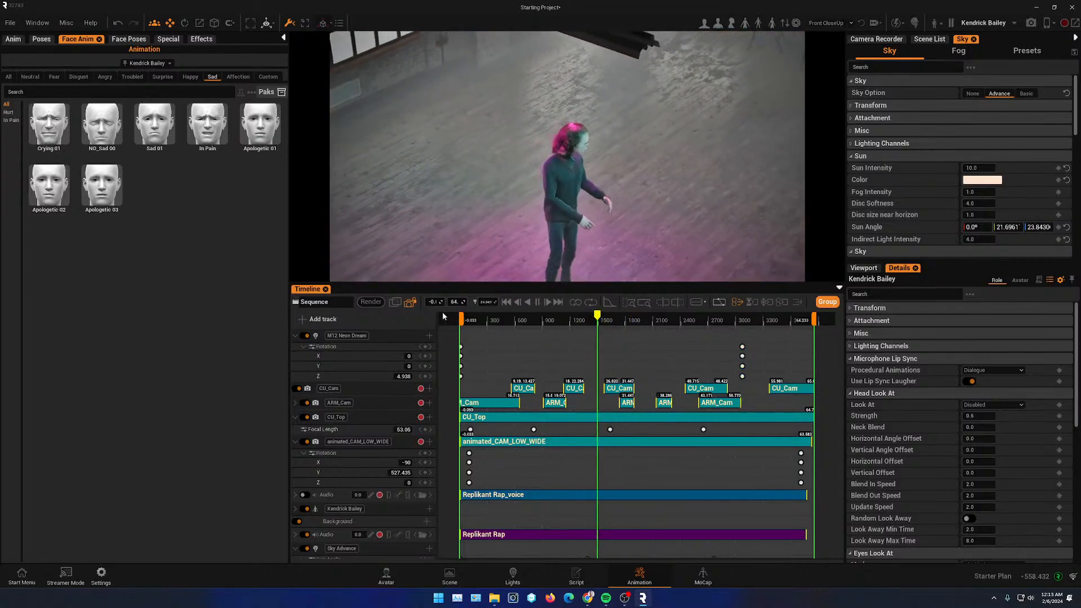
pyautogui.click(485, 320)
pyautogui.click(537, 303)
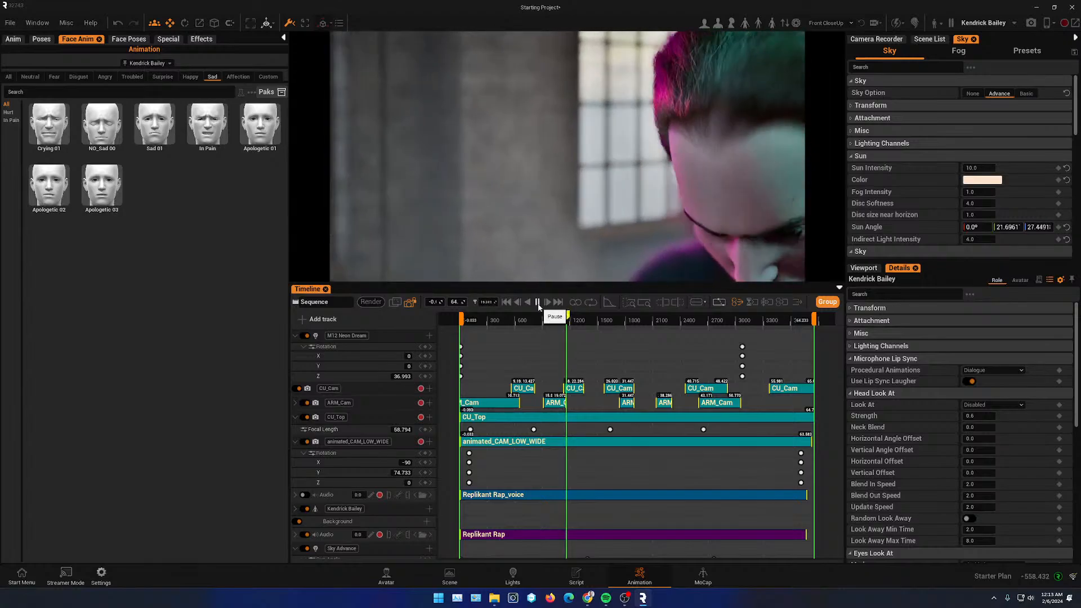
pyautogui.click(537, 306)
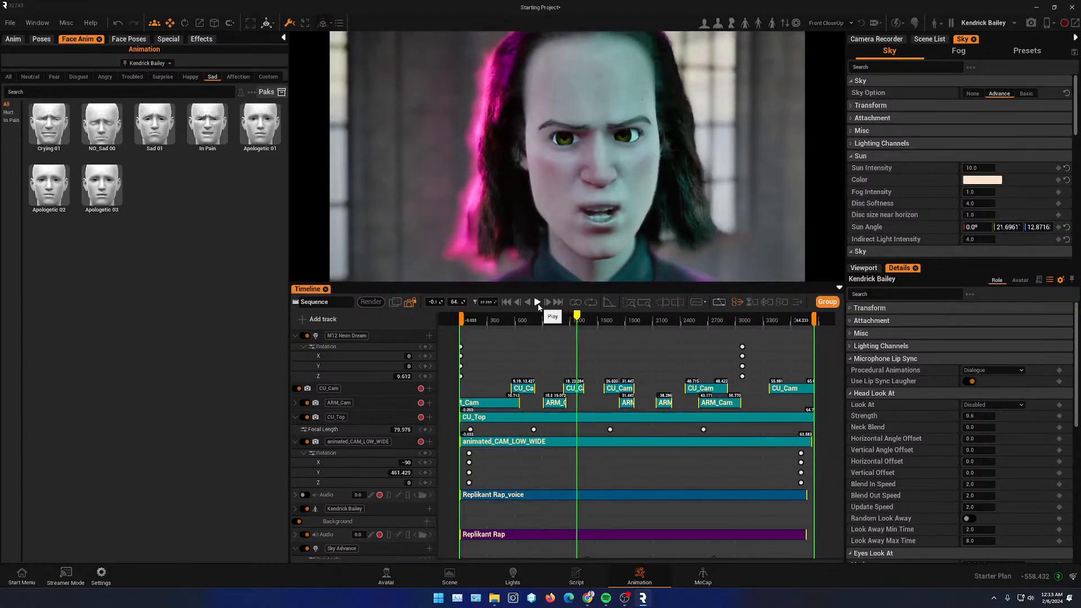
pyautogui.moveTo(577, 318)
pyautogui.mouseDown()
pyautogui.moveTo(553, 320)
pyautogui.moveTo(569, 320)
pyautogui.mouseUp()
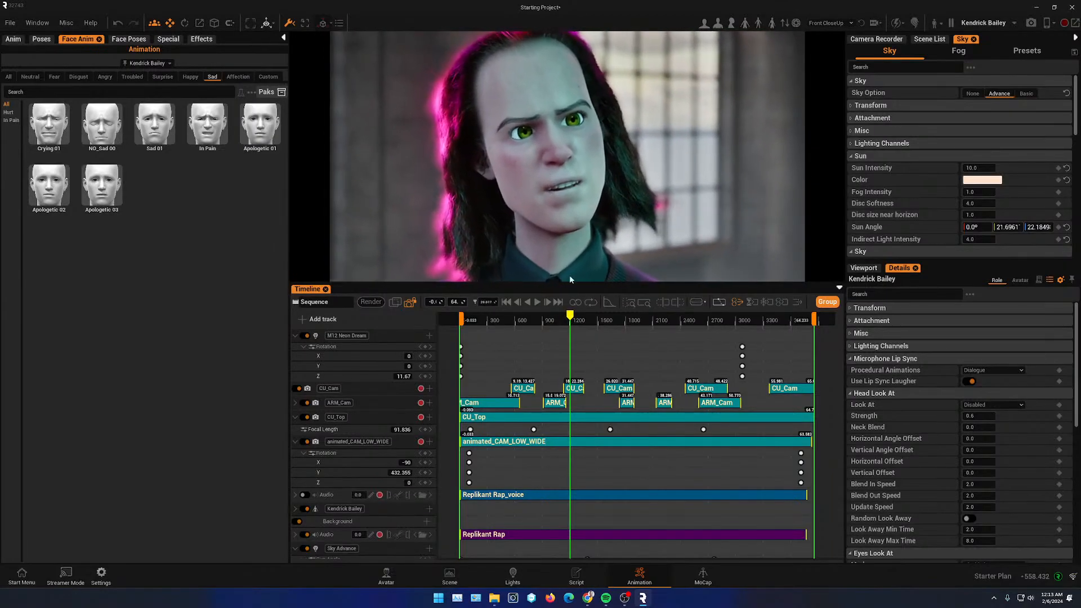
pyautogui.click(386, 577)
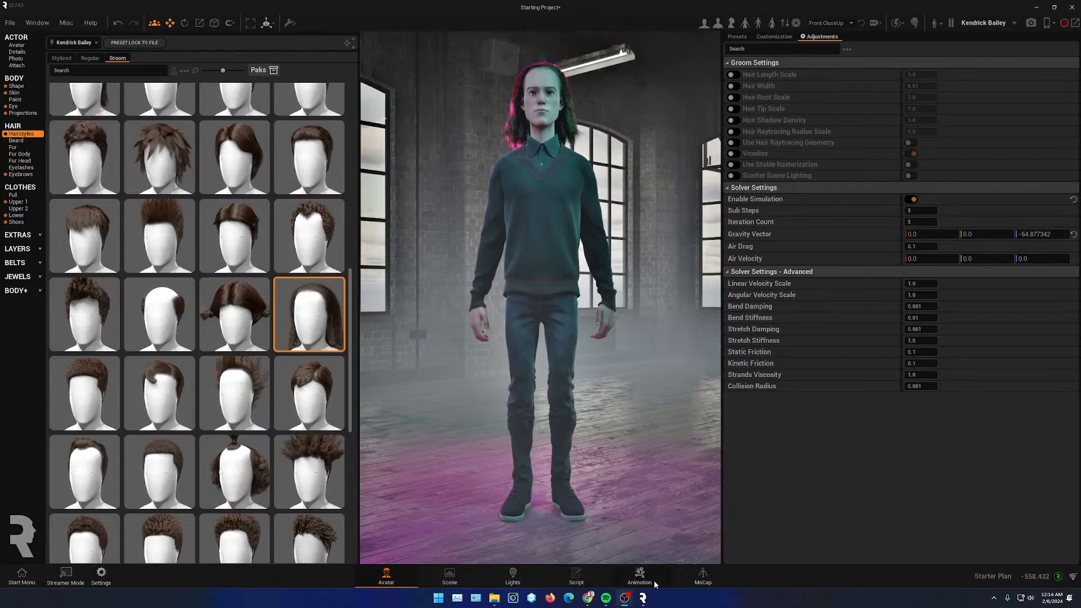
pyautogui.click(640, 577)
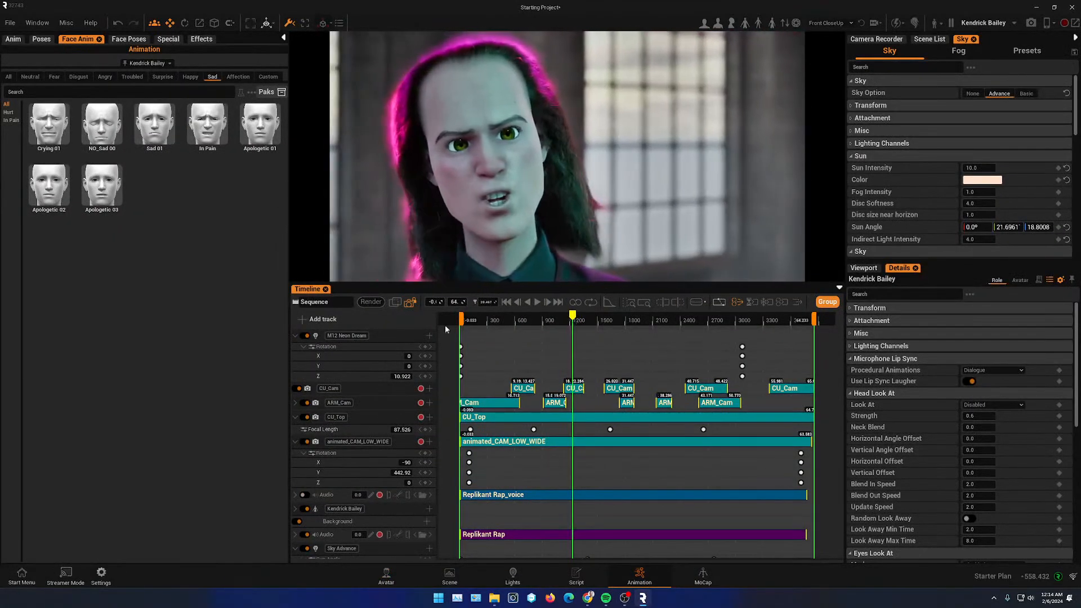
pyautogui.click(387, 575)
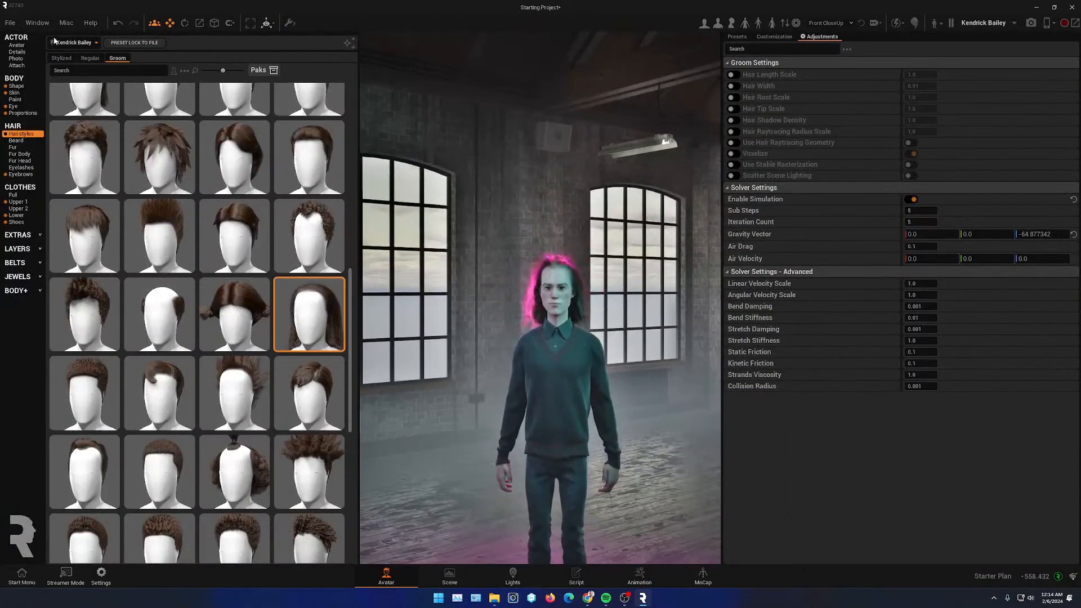
pyautogui.click(16, 52)
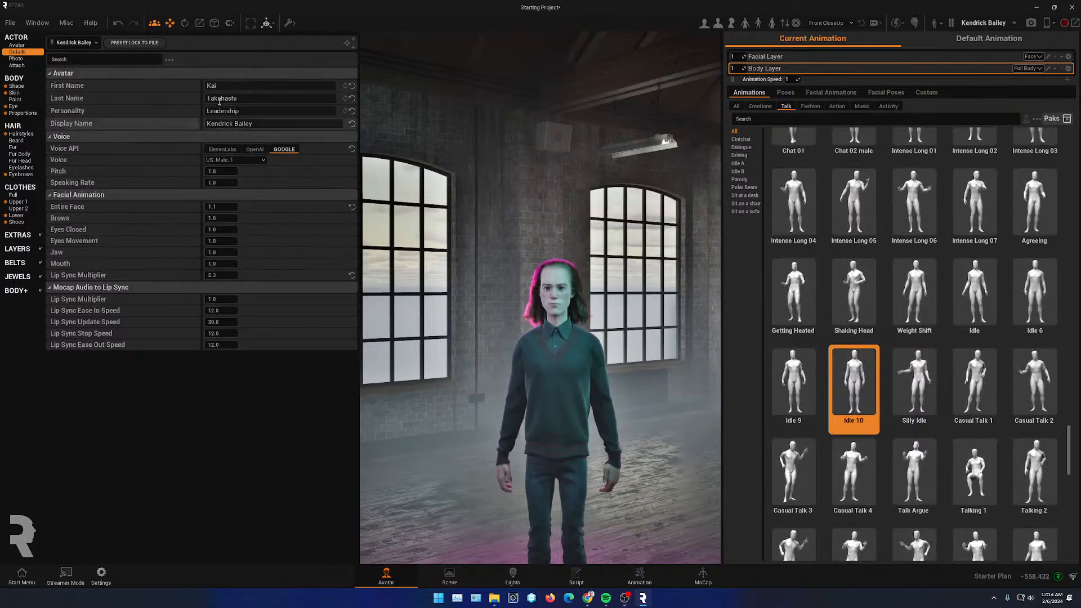
pyautogui.click(641, 578)
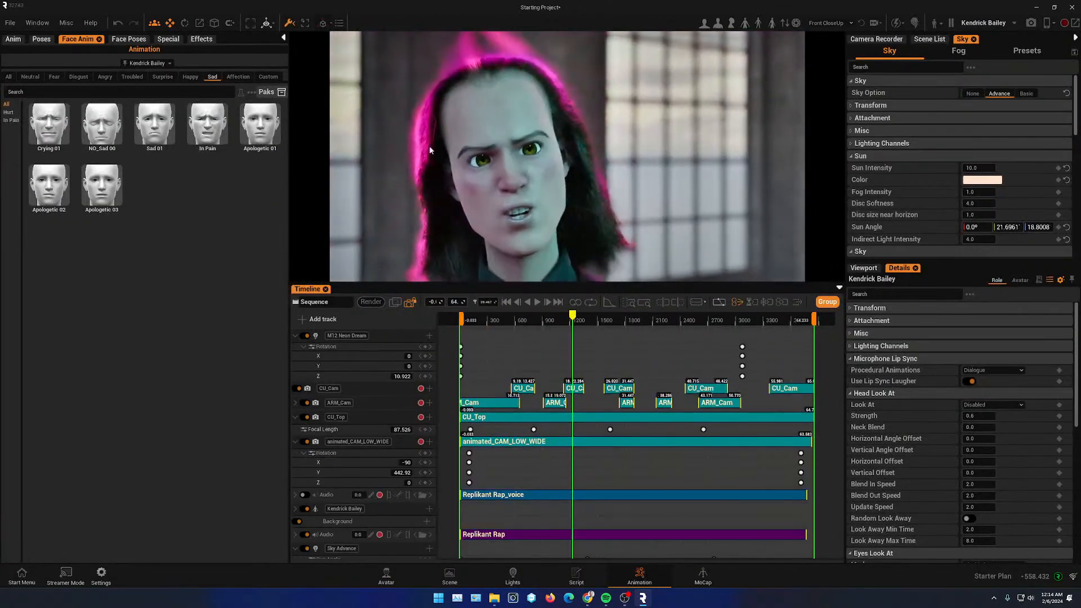
# - Open the Avatar Editor as a floating window over the animation workspace and show Kendrick Bailey's details
pyautogui.click(36, 23)
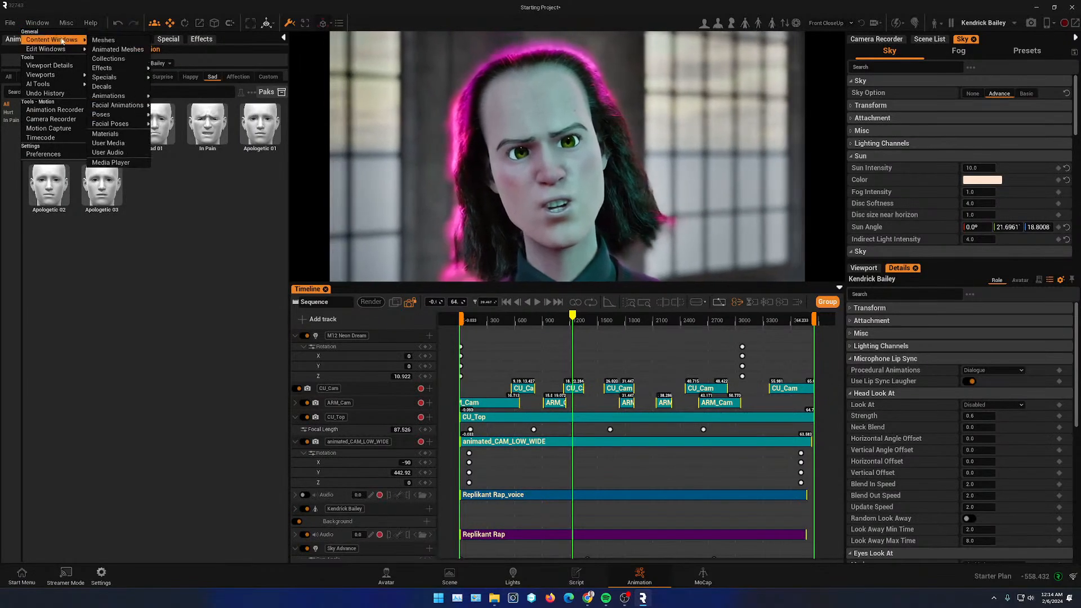
pyautogui.moveTo(78, 43)
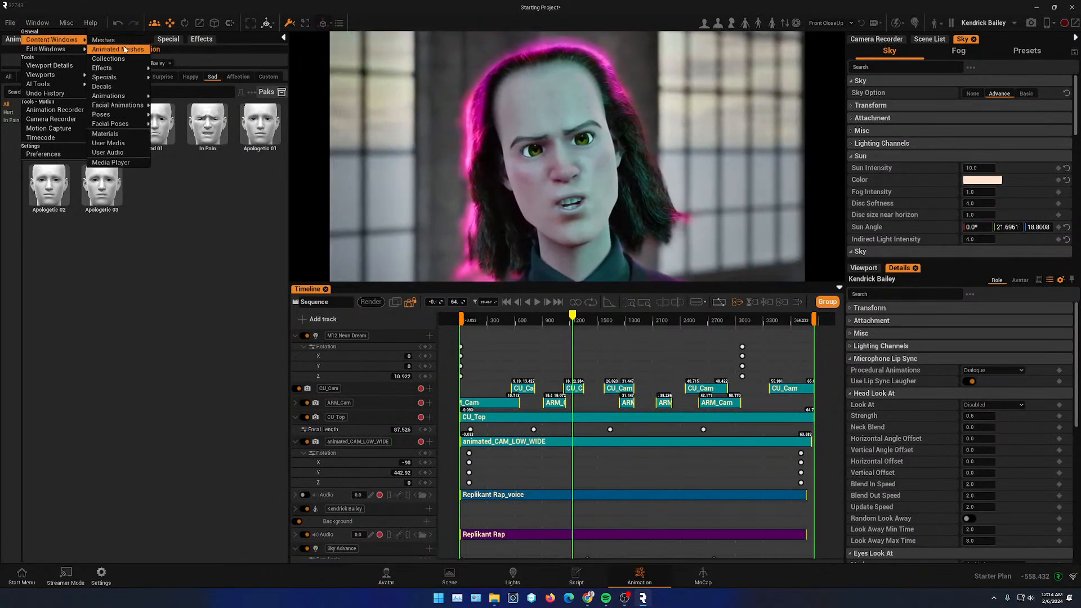
pyautogui.moveTo(58, 75)
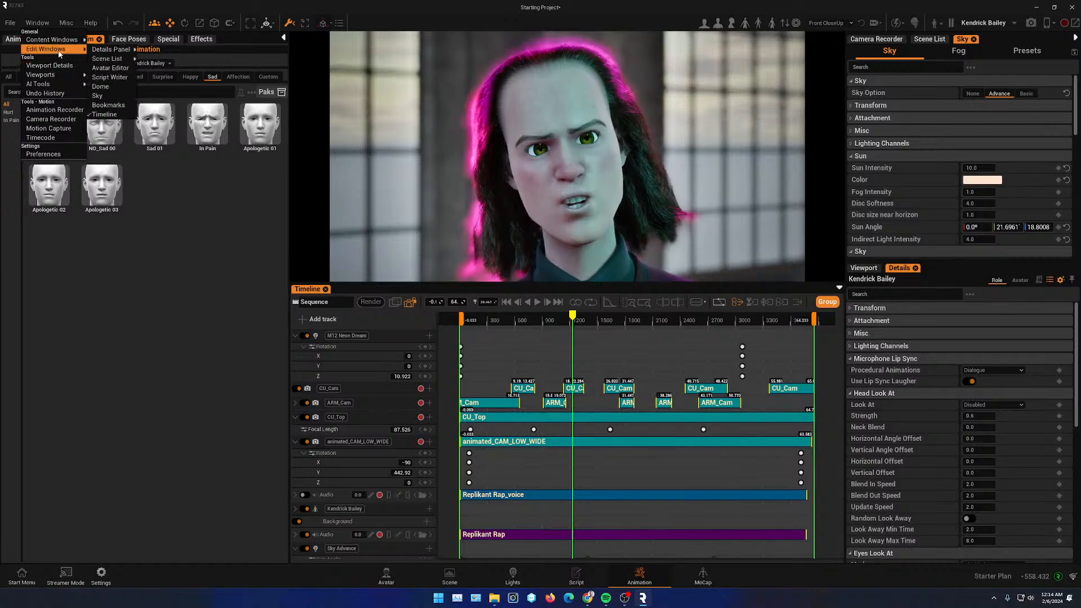
pyautogui.click(114, 69)
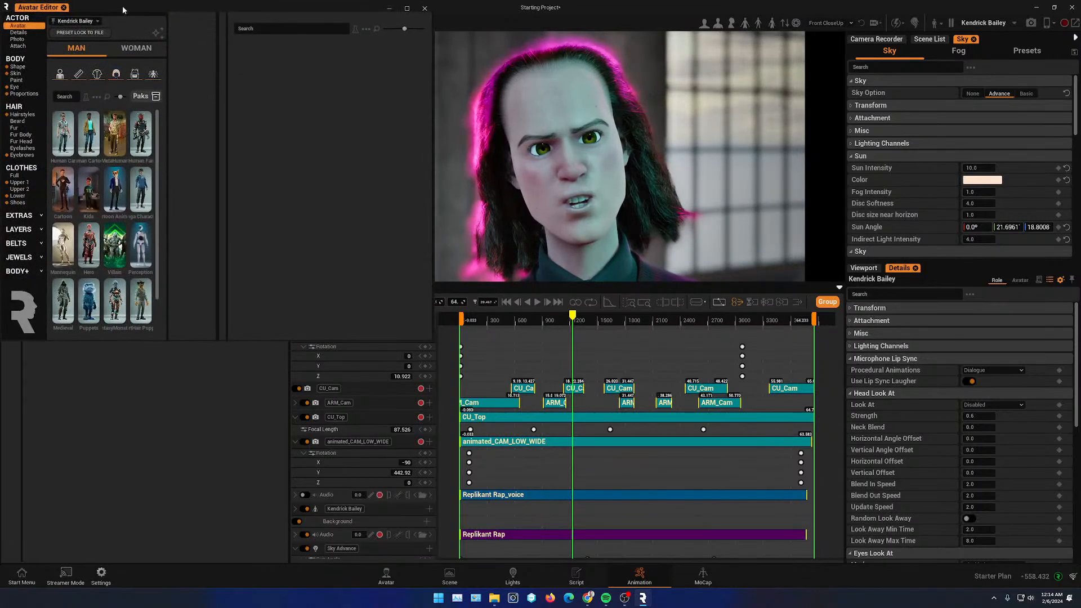
pyautogui.moveTo(123, 5); pyautogui.dragTo(222, 196)
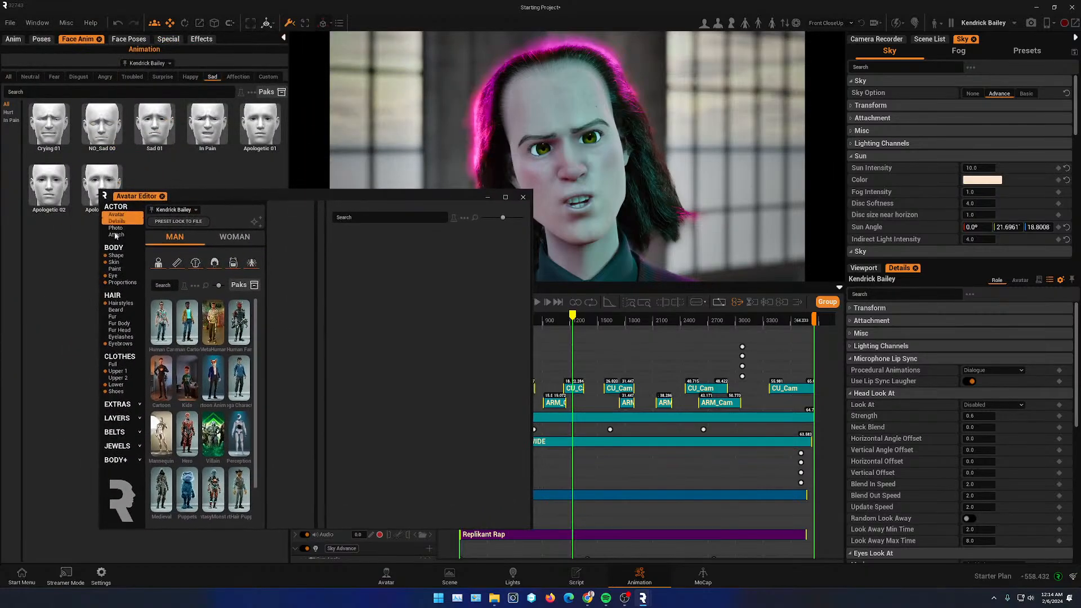
pyautogui.click(118, 223)
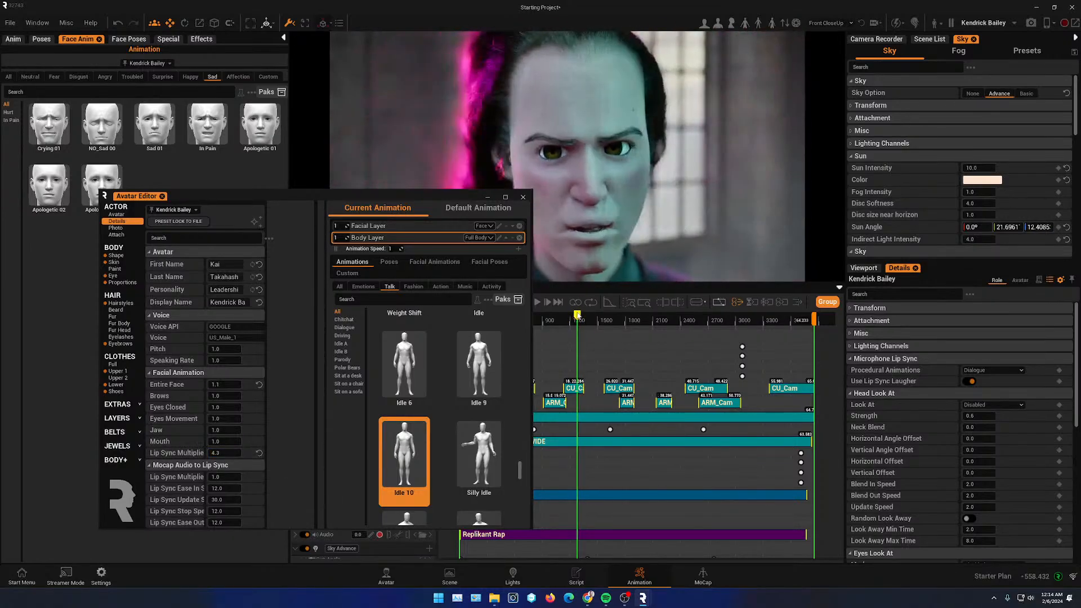
pyautogui.moveTo(410, 192); pyautogui.dragTo(304, 145)
# - Play back the animation with the floating editor open to review Kendrick Bailey's lip sync
pyautogui.click(538, 303)
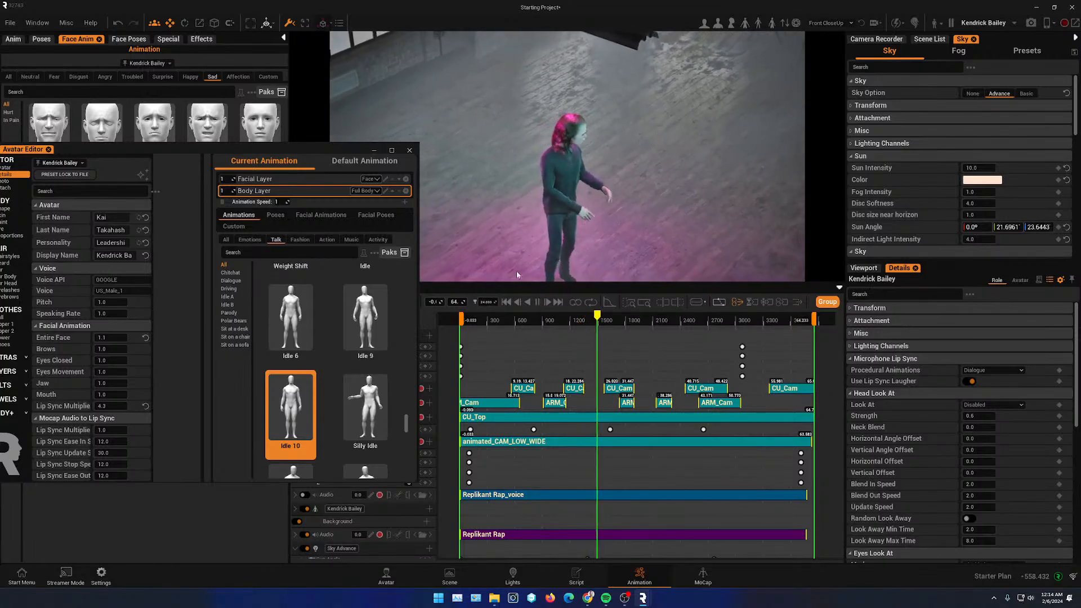
pyautogui.click(539, 303)
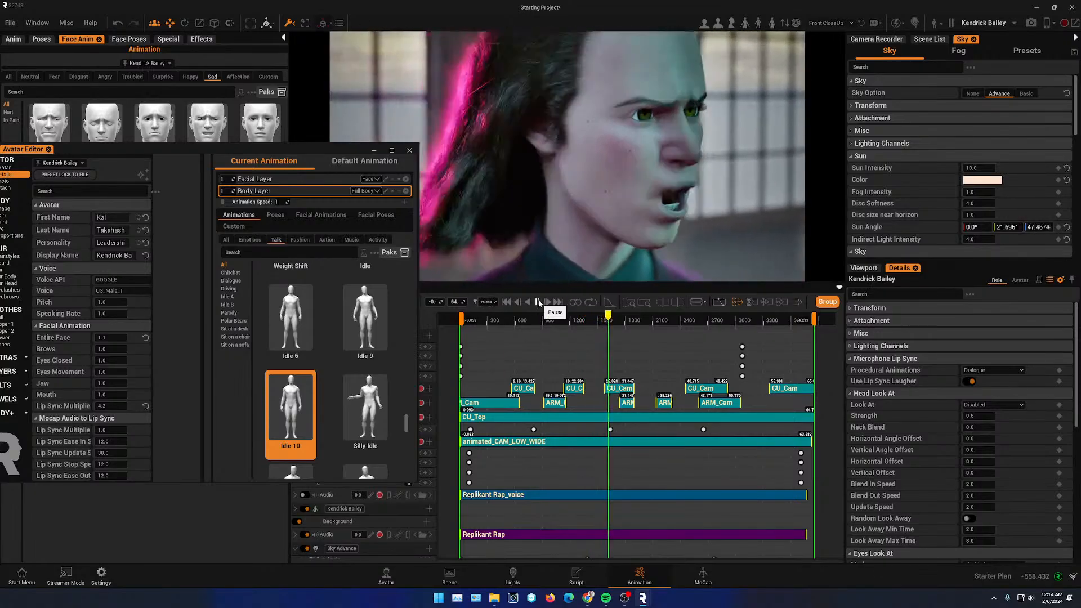
pyautogui.moveTo(313, 148); pyautogui.dragTo(242, 165)
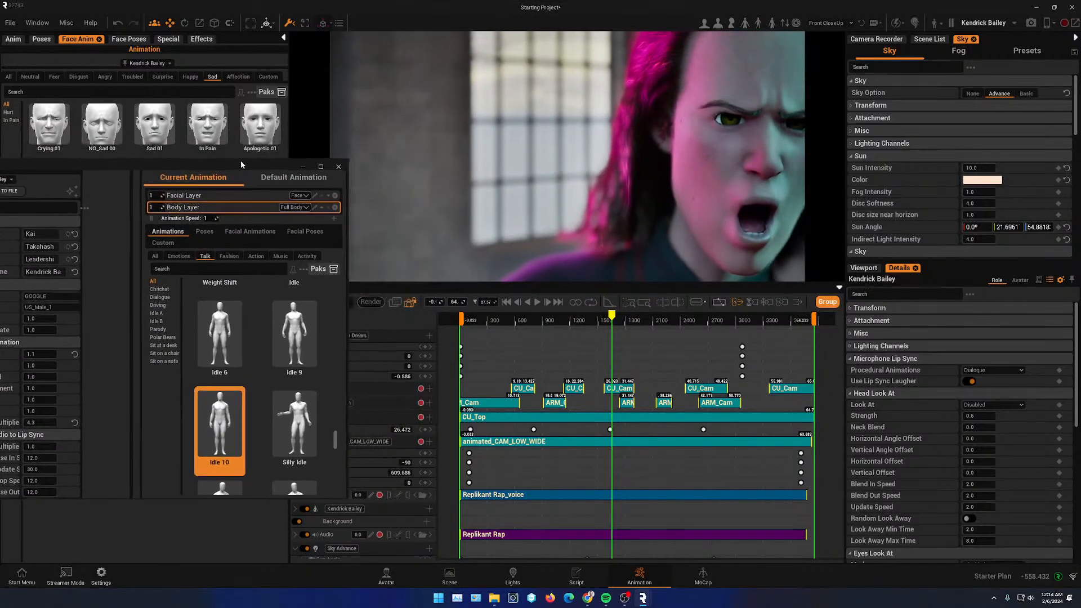
pyautogui.click(411, 303)
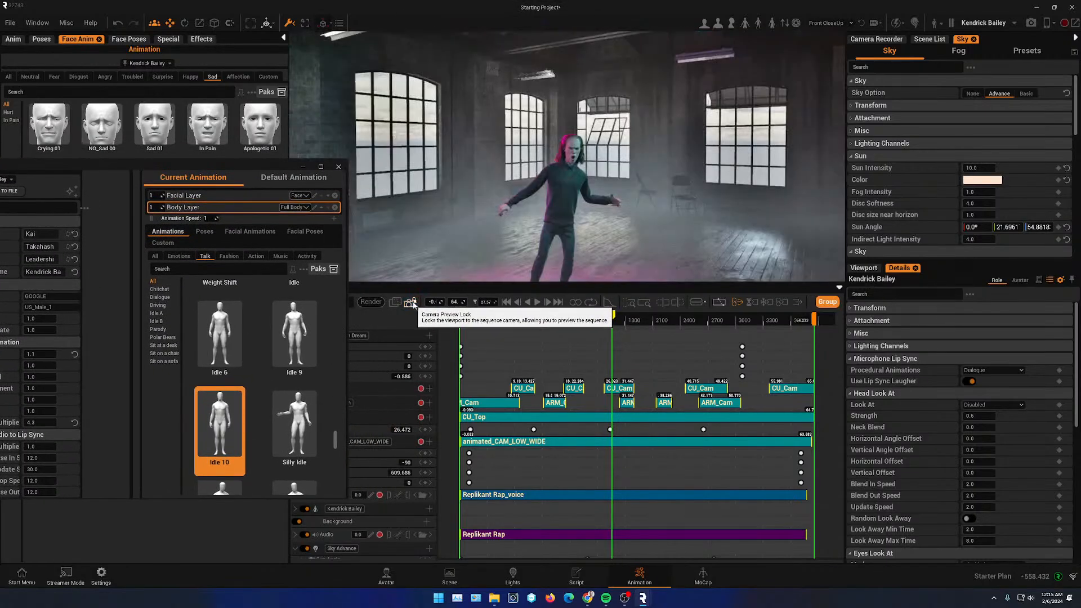
pyautogui.click(538, 304)
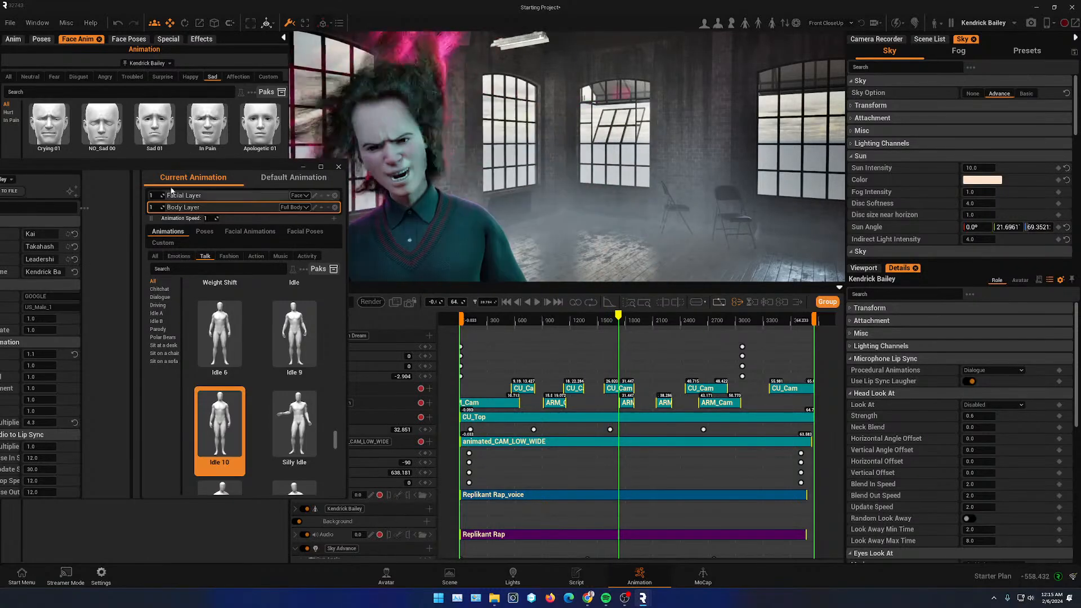
# - Set Kendrick Bailey's Lip Sync Multiplier to 0.9 and play back part of the animation
pyautogui.moveTo(151, 165); pyautogui.dragTo(329, 149)
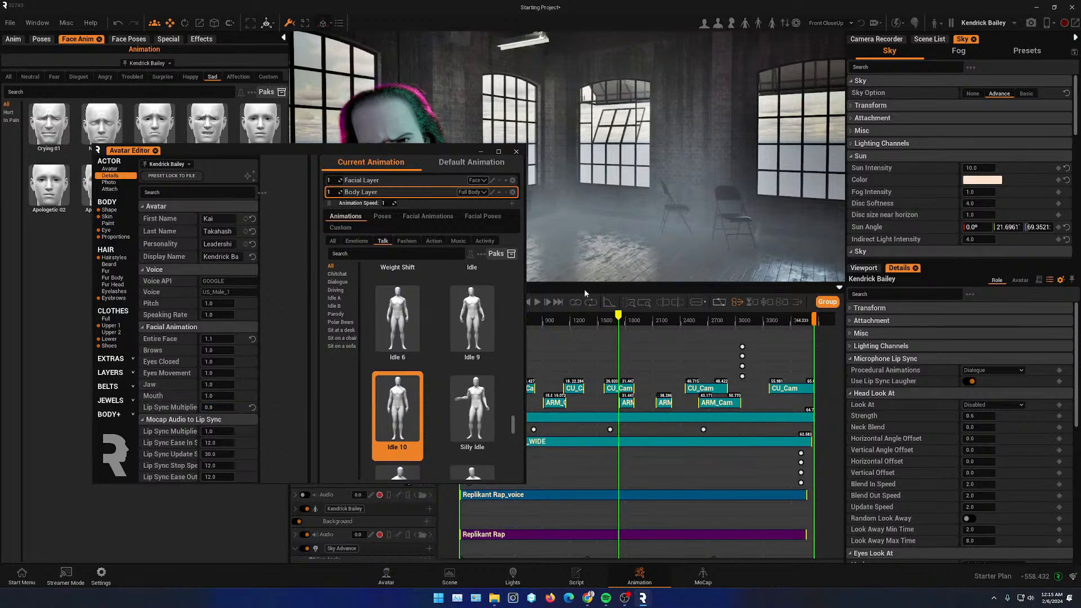
pyautogui.moveTo(444, 148); pyautogui.dragTo(302, 192)
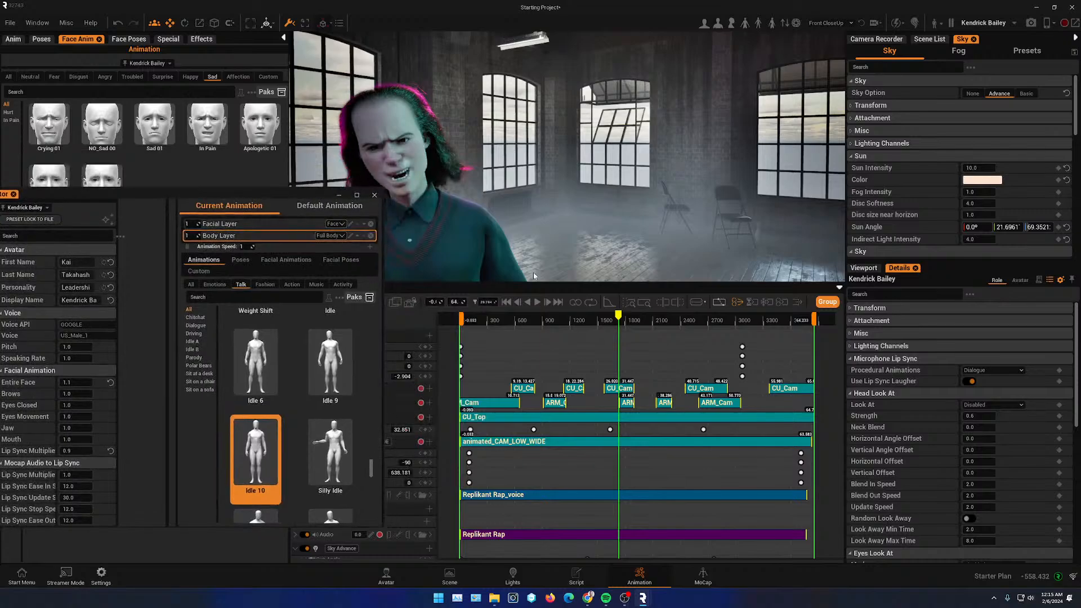
pyautogui.click(538, 304)
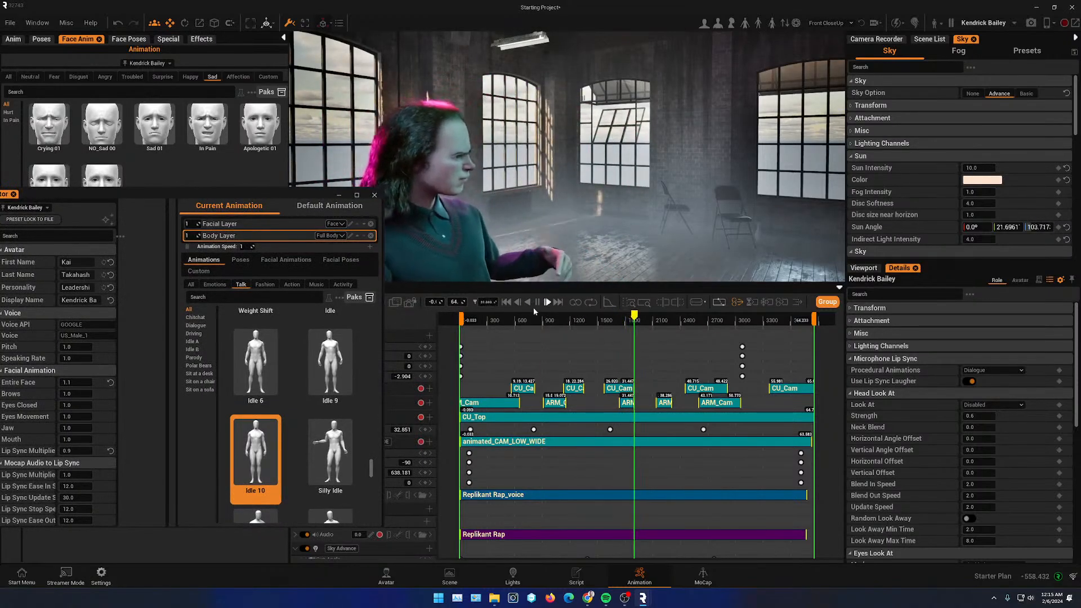
pyautogui.click(538, 303)
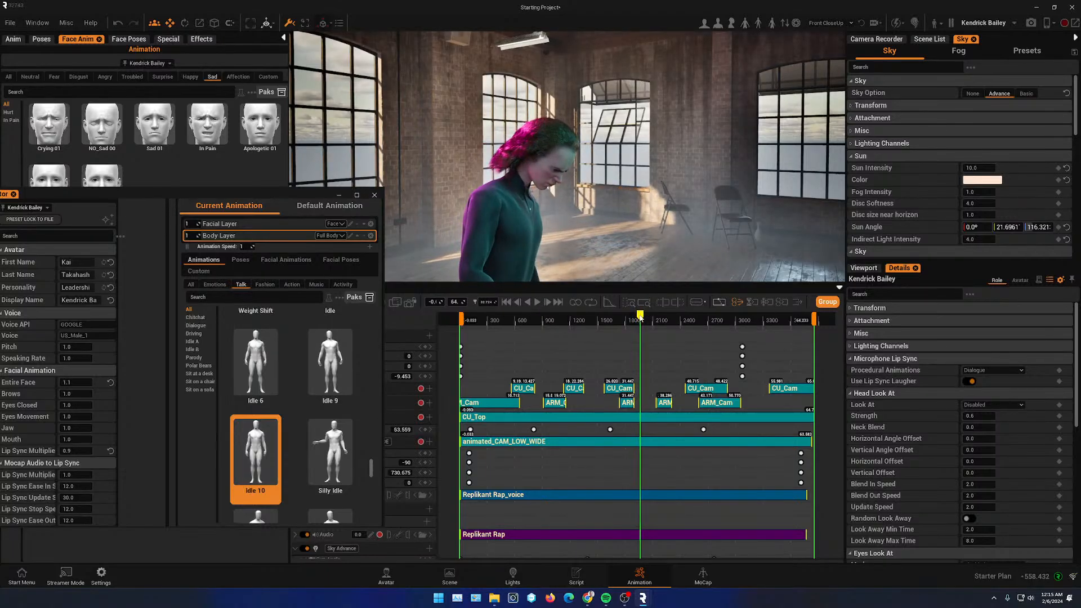
pyautogui.moveTo(640, 317); pyautogui.dragTo(614, 317)
# - Set the Lip Sync Multiplier to 9.5 and play back the animation
pyautogui.moveTo(277, 194); pyautogui.dragTo(397, 121)
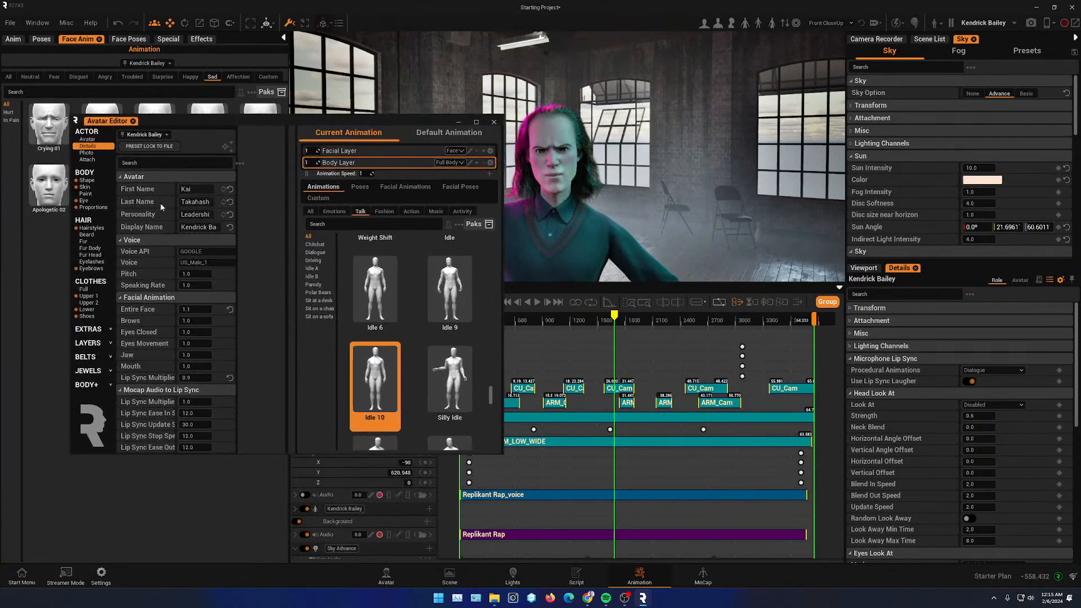
pyautogui.click(537, 303)
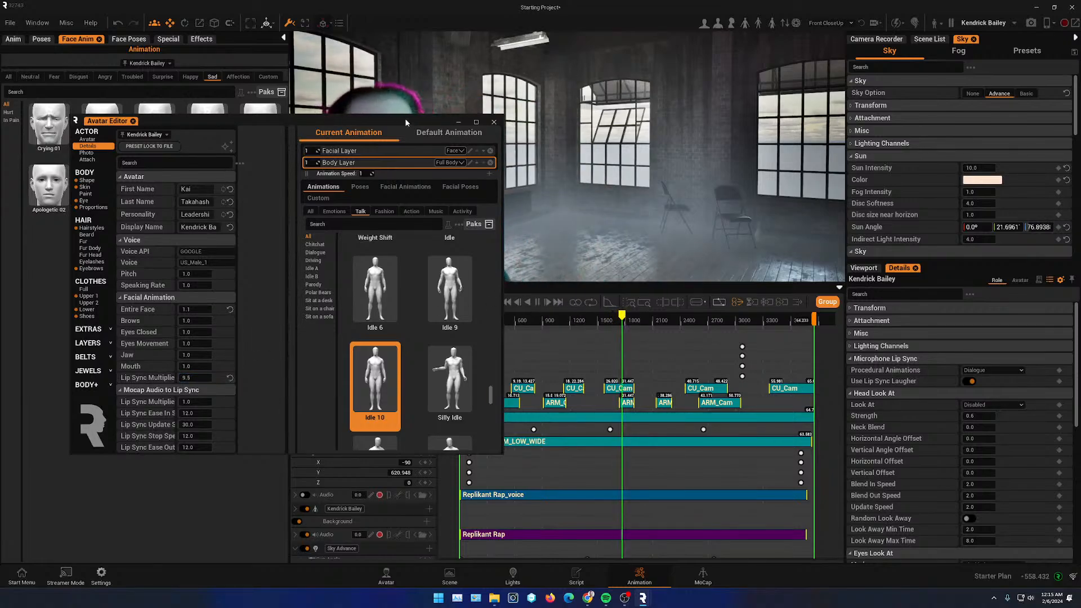
pyautogui.moveTo(404, 118); pyautogui.dragTo(292, 198)
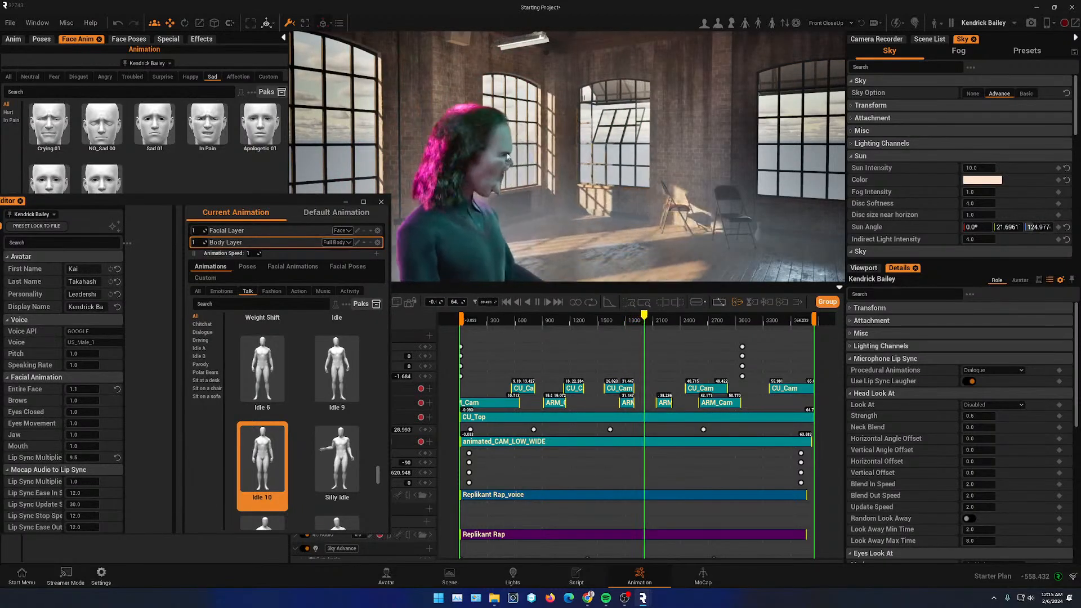
# - Set the Lip Sync Multiplier to 2.9 and play the animation back and forth to review the lip sync
pyautogui.click(538, 305)
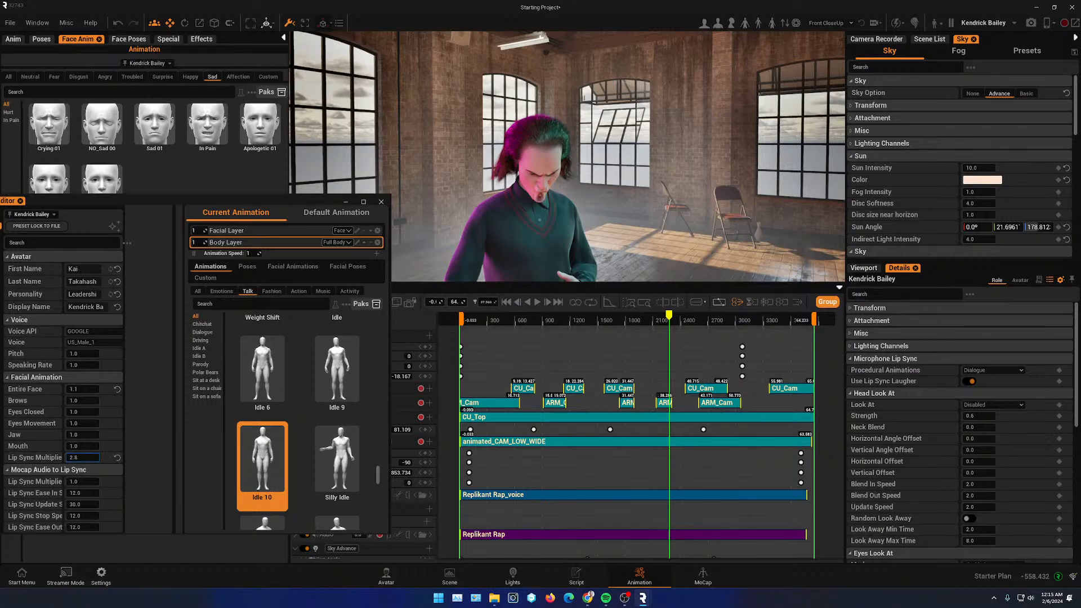
pyautogui.click(537, 303)
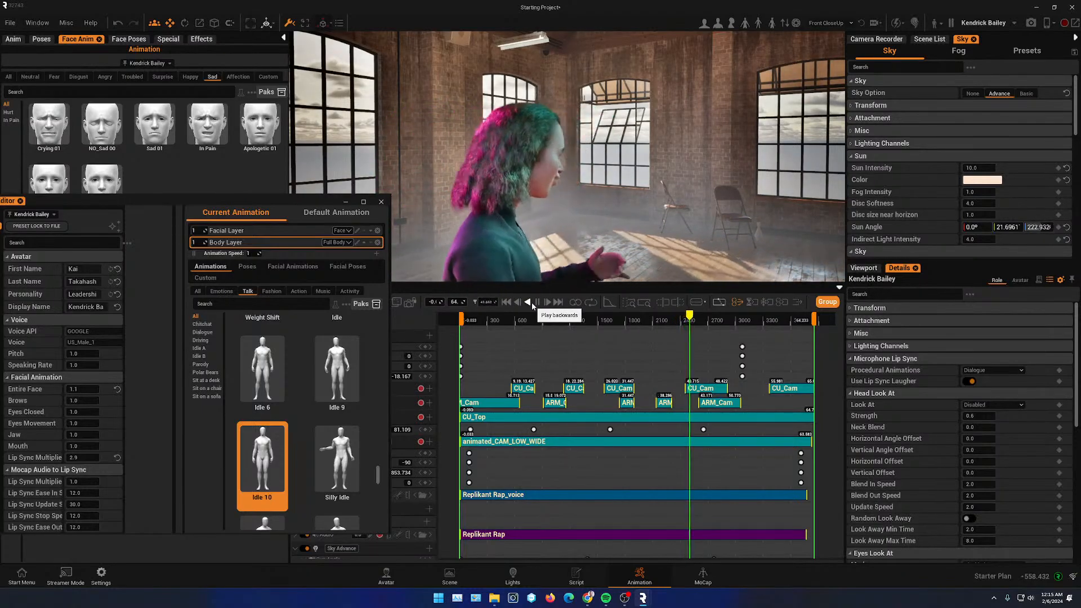
pyautogui.click(530, 302)
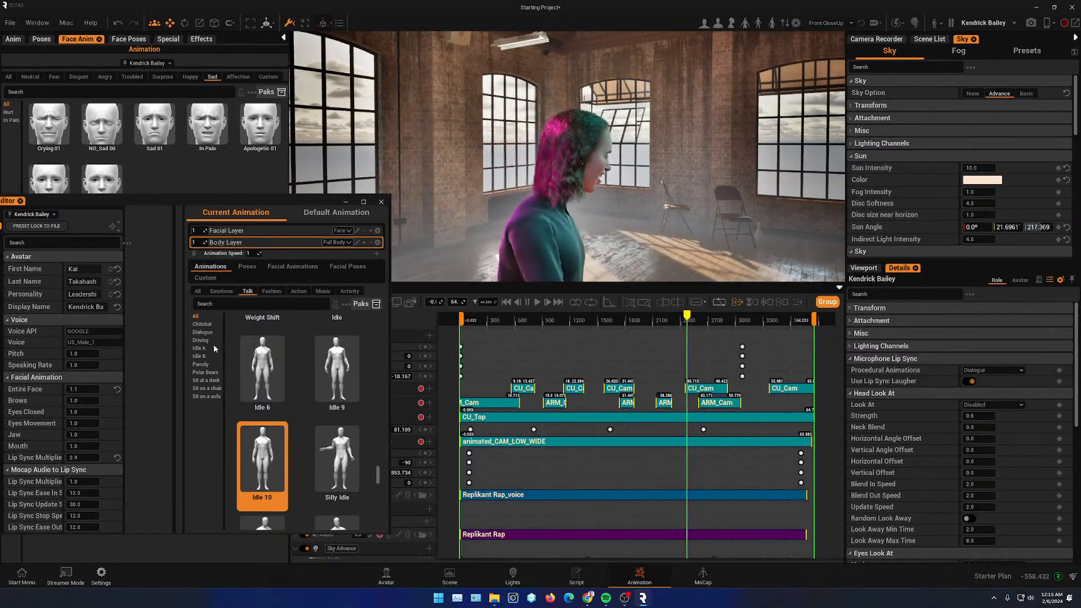
pyautogui.click(538, 302)
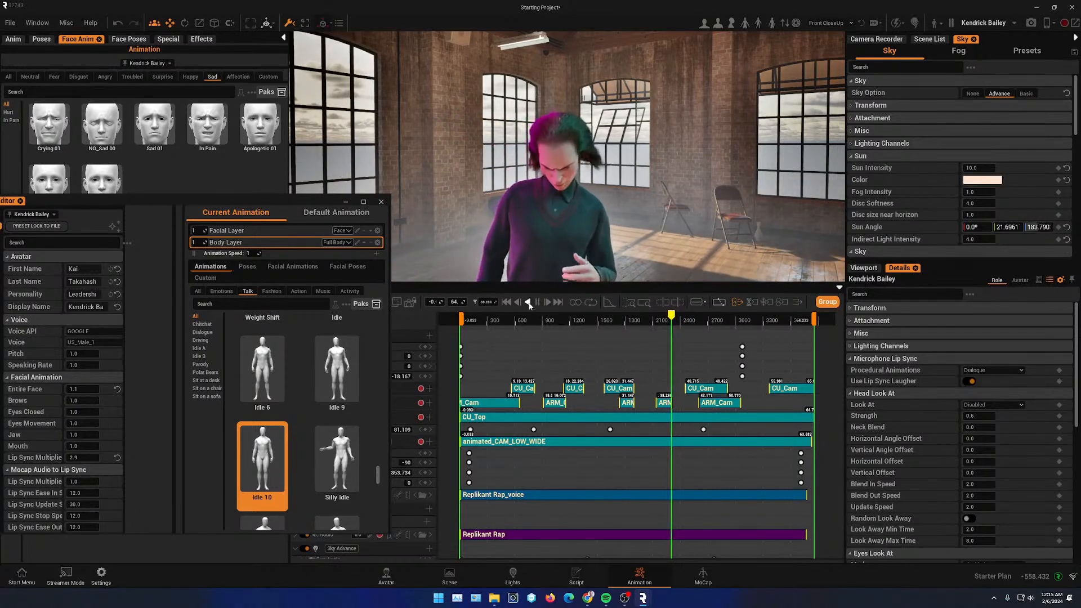
pyautogui.click(538, 303)
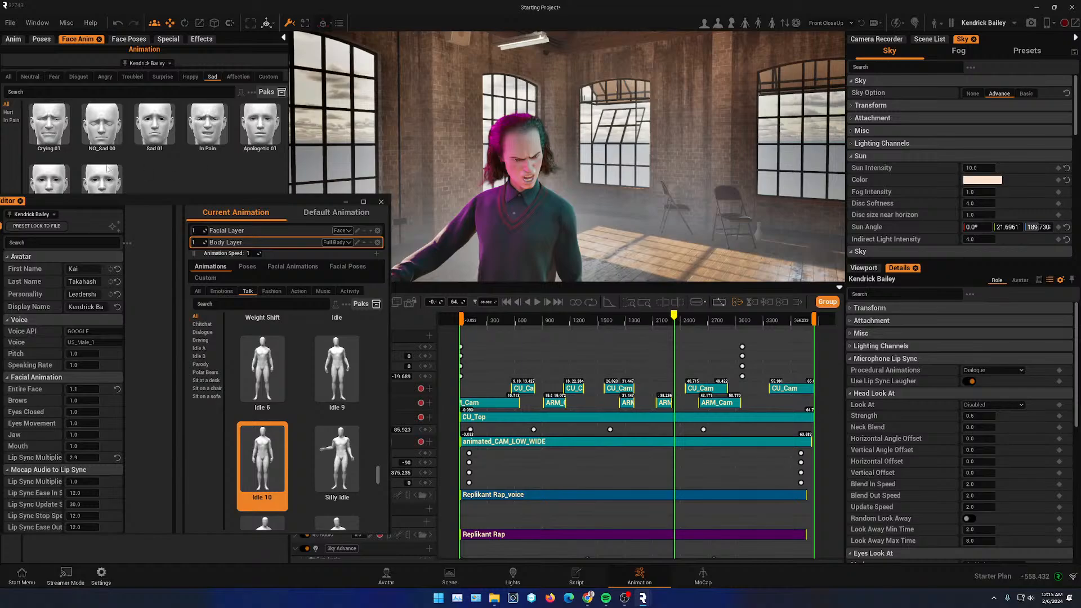
# - Open the Avatar section of Kendrick Bailey's Avatar Editor to browse the Man avatar library
pyautogui.moveTo(95, 160)
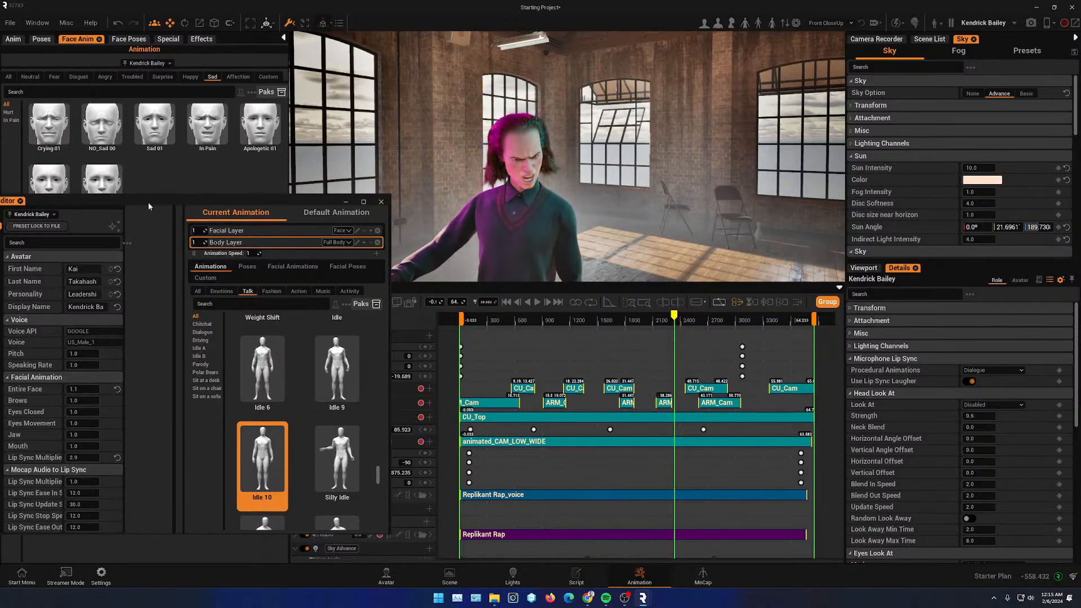
pyautogui.moveTo(147, 202); pyautogui.dragTo(276, 172)
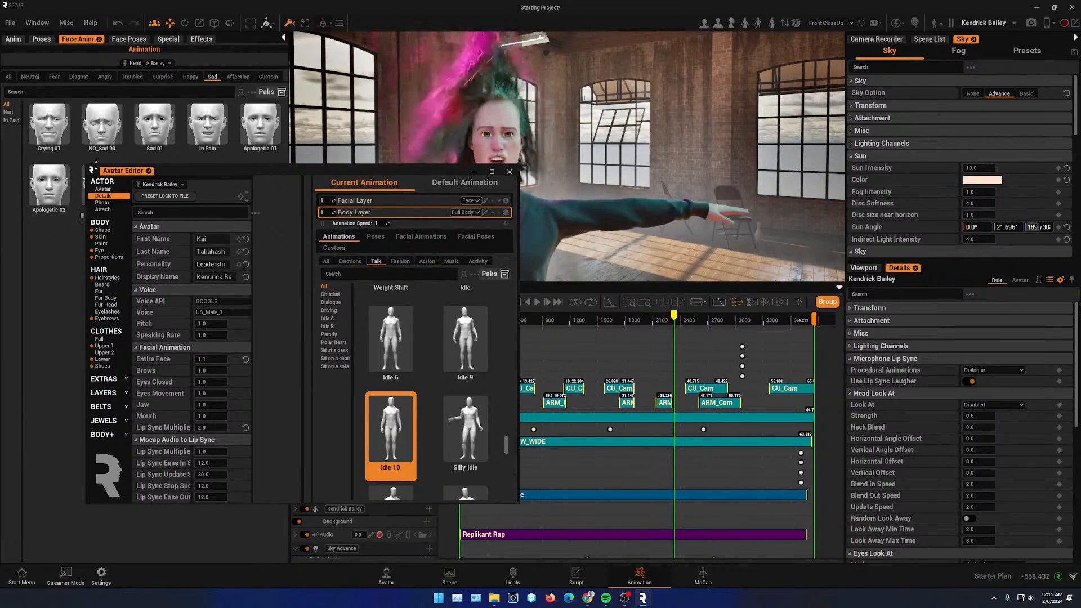
pyautogui.click(102, 189)
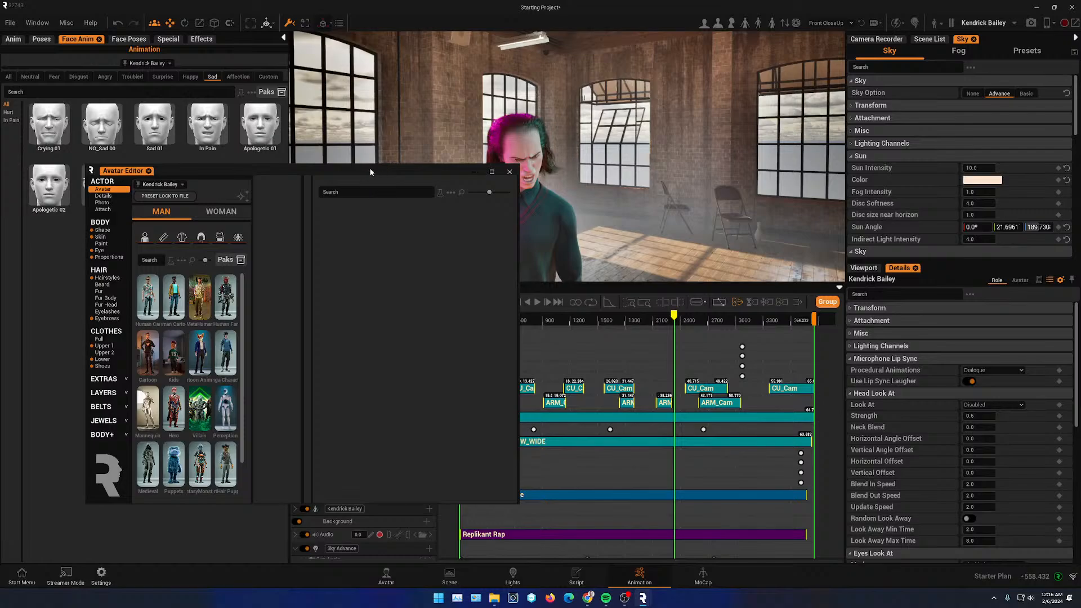
pyautogui.moveTo(370, 172); pyautogui.dragTo(233, 234)
# - Move the timeline playhead back near the start of the animation and reposition the Avatar Editor window
pyautogui.moveTo(674, 317); pyautogui.dragTo(479, 341)
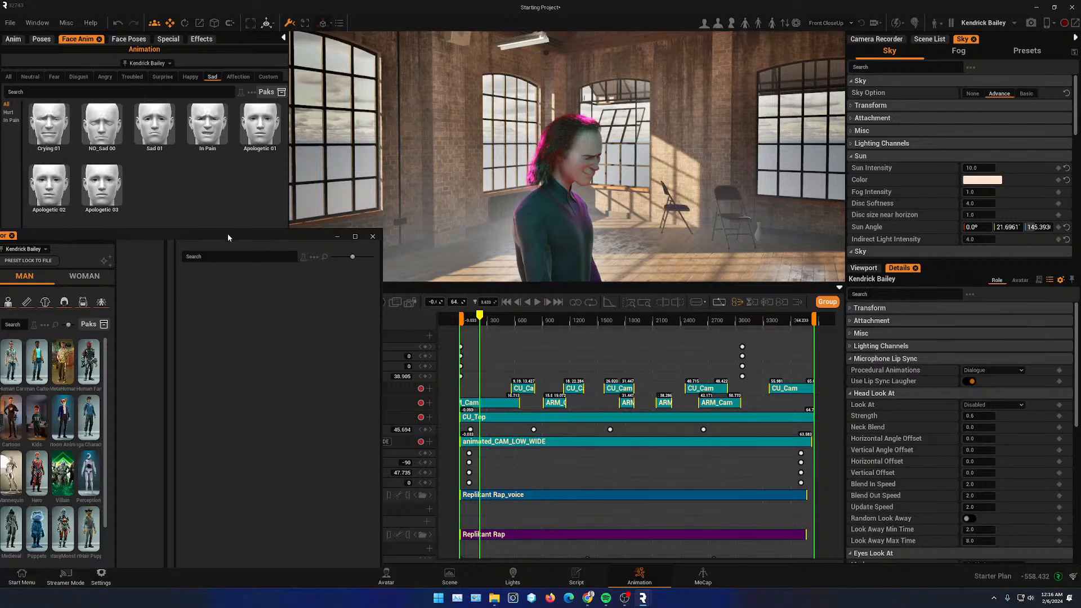
pyautogui.moveTo(228, 237); pyautogui.dragTo(349, 129)
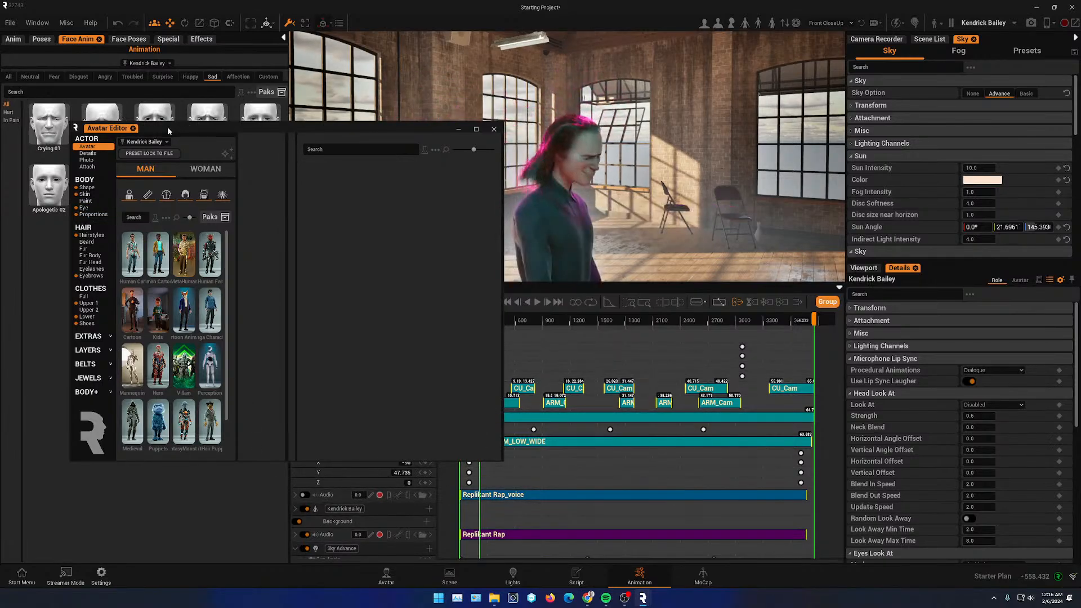
pyautogui.moveTo(169, 126); pyautogui.dragTo(144, 156)
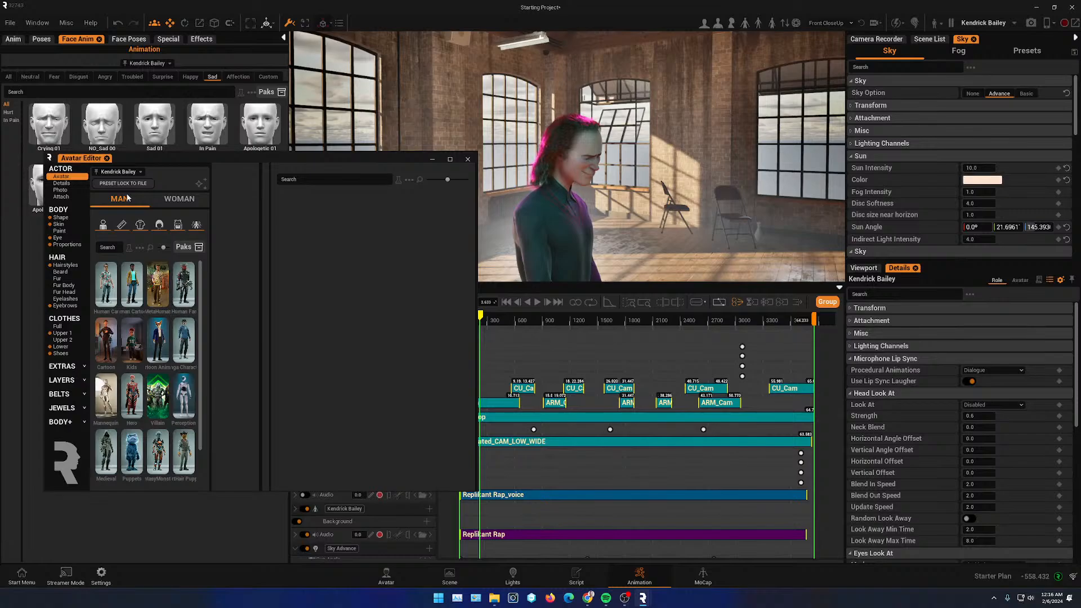